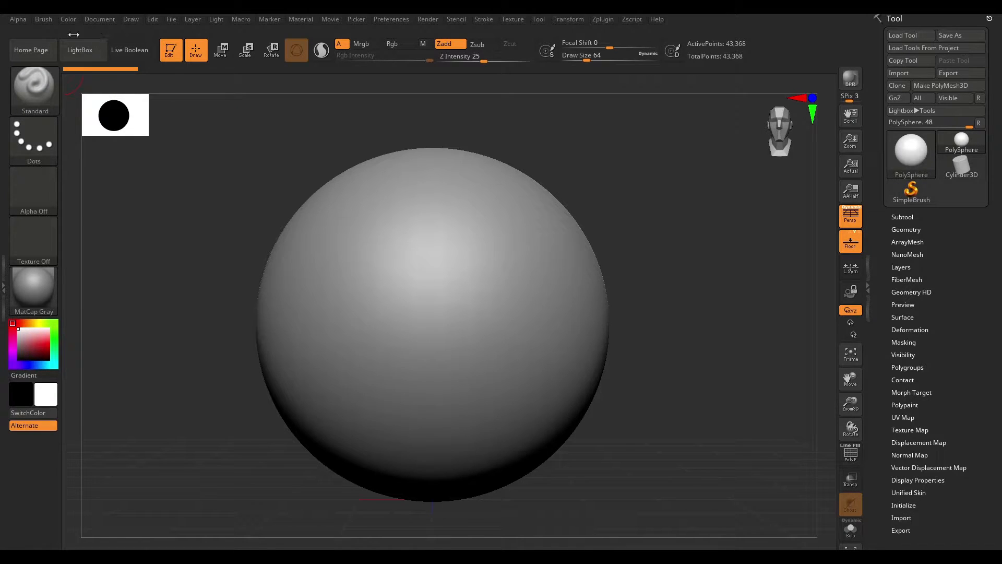
- Leave Edit mode and switch the active mesh to 2.5D mode
{"action": "left_click", "coordinate": [79, 49]}
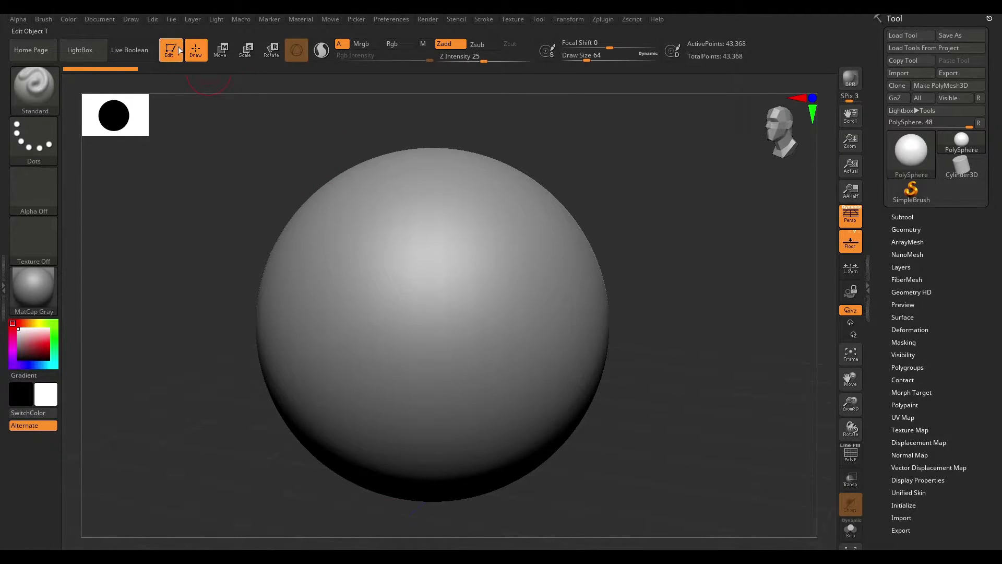
{"action": "left_click", "coordinate": [171, 57]}
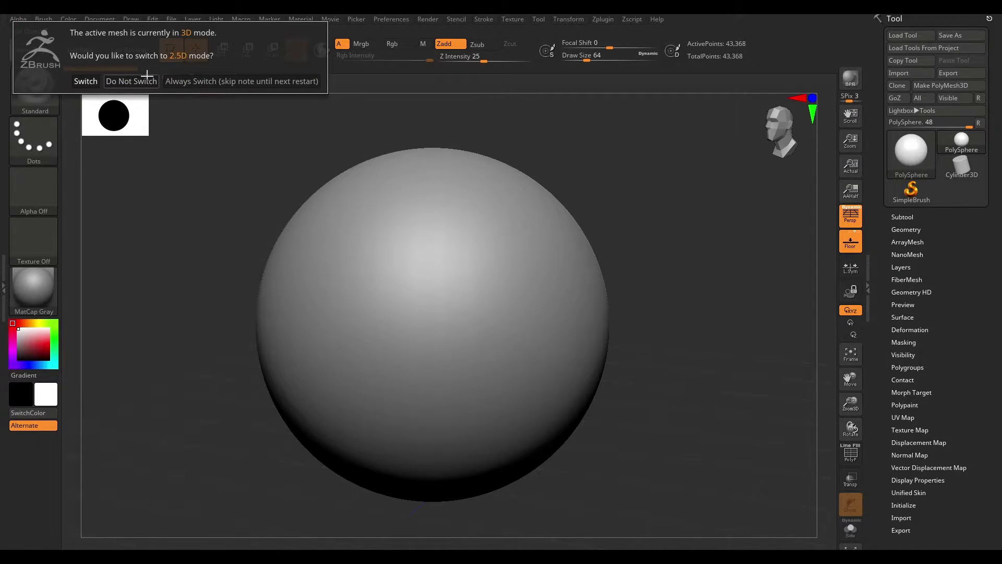
{"action": "left_click", "coordinate": [85, 81]}
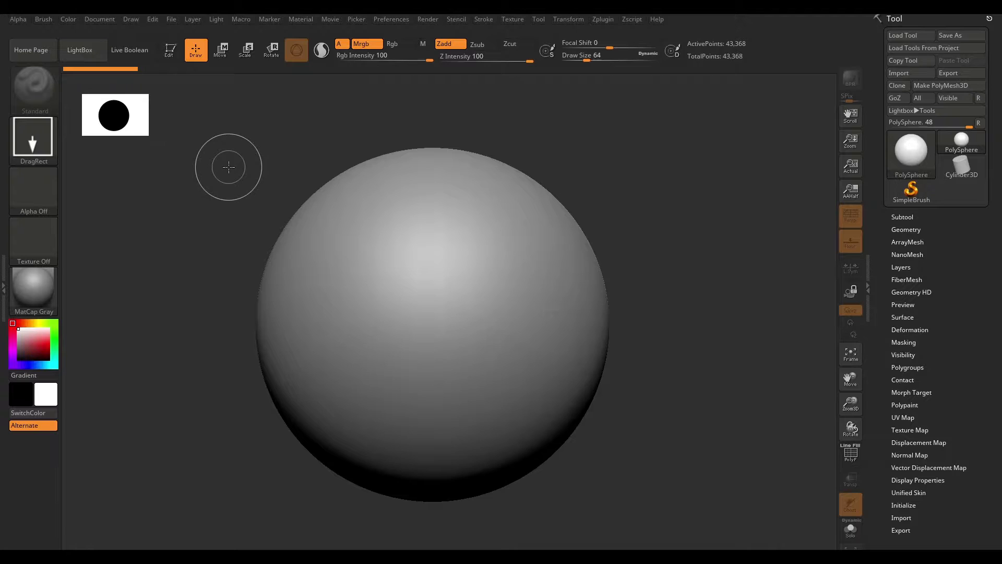
- Stamp four copies of the sphere onto the canvas
{"action": "left_click_drag", "start_coordinate": [653, 241], "coordinate": [694, 403]}
{"action": "mouse_move", "coordinate": [245, 186]}
{"action": "left_mouse_down"}
{"action": "mouse_move", "coordinate": [241, 179]}
{"action": "mouse_move", "coordinate": [298, 320]}
{"action": "left_mouse_up"}
{"action": "left_click_drag", "start_coordinate": [399, 137], "coordinate": [497, 254]}
{"action": "left_click_drag", "start_coordinate": [569, 133], "coordinate": [627, 261]}
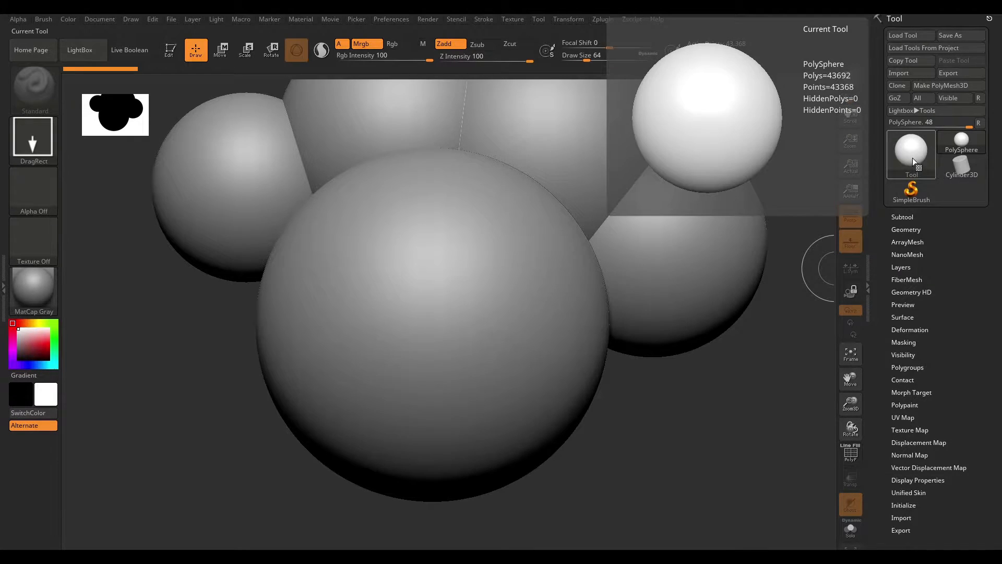
- Return to Edit mode, clear the canvas, and redraw a single sphere framed in the viewport
{"action": "left_click", "coordinate": [916, 157]}
{"action": "key", "text": "t"}
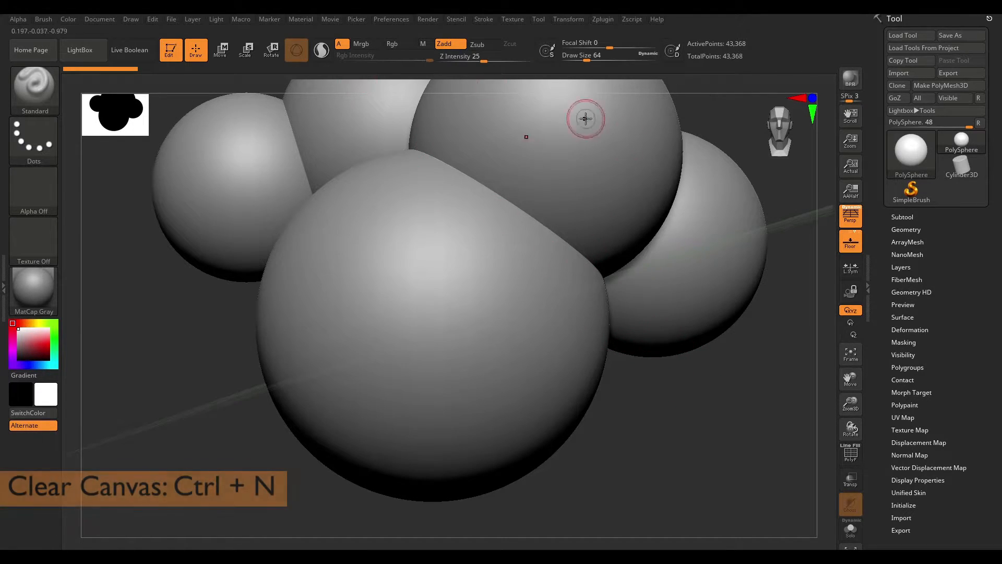
{"action": "key", "text": "ctrl"}
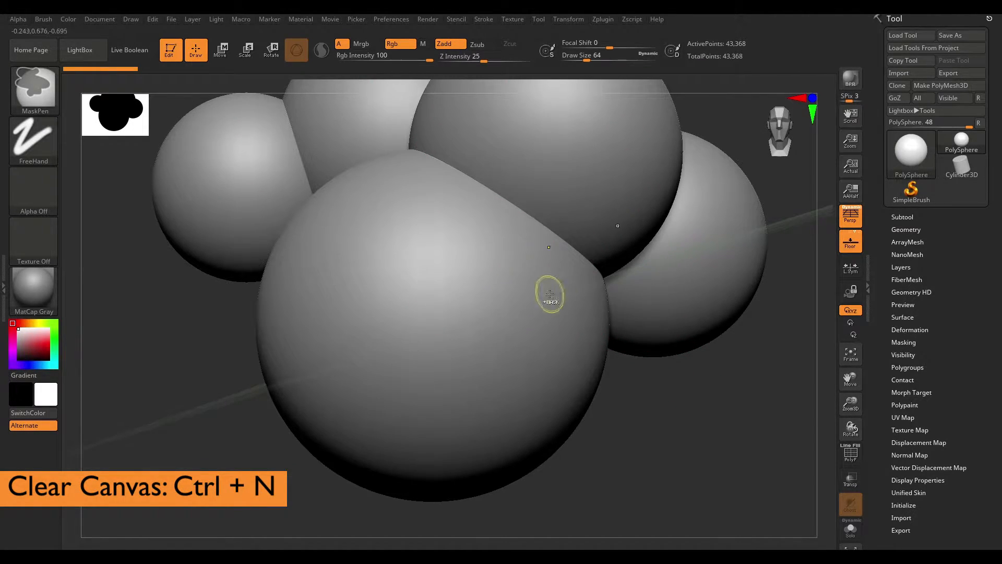
{"action": "key", "text": "ctrl+n"}
{"action": "left_click_drag", "start_coordinate": [723, 278], "coordinate": [664, 397], "text": "alt"}
{"action": "key", "text": "f"}
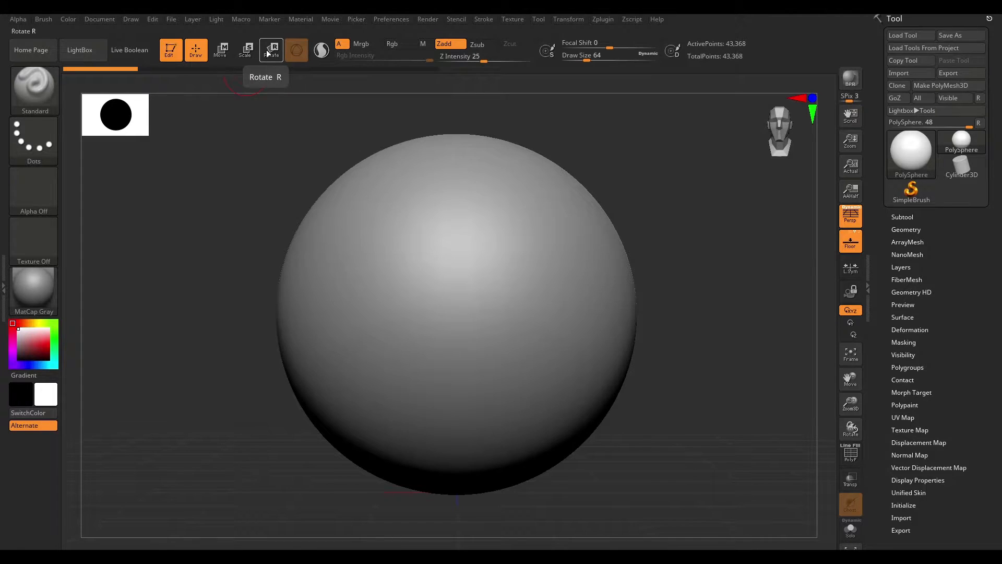
- Switch to Move mode and stretch the sphere along the X axis with the gizmo into a capsule
{"action": "left_click", "coordinate": [227, 58]}
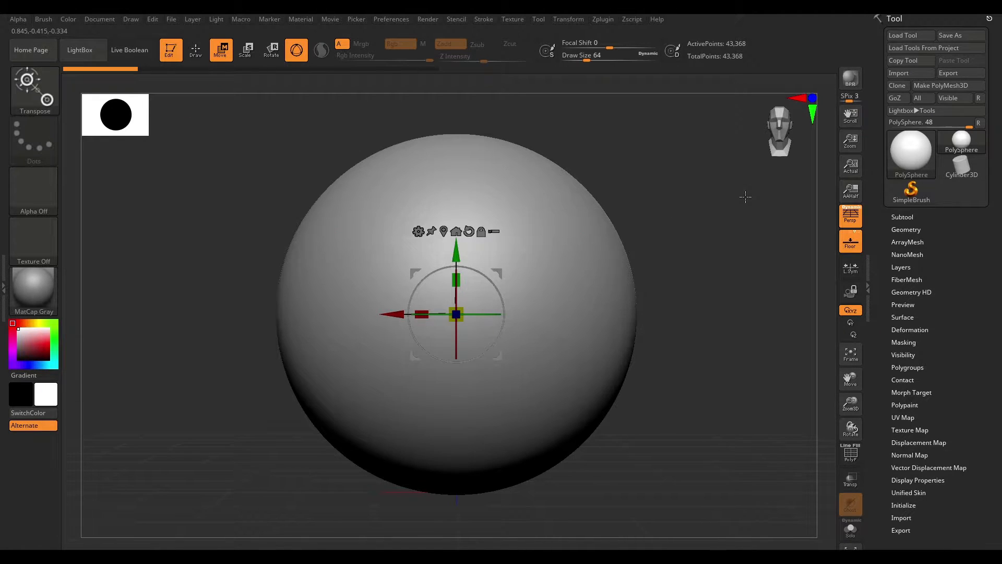
{"action": "left_click_drag", "start_coordinate": [689, 183], "coordinate": [674, 246]}
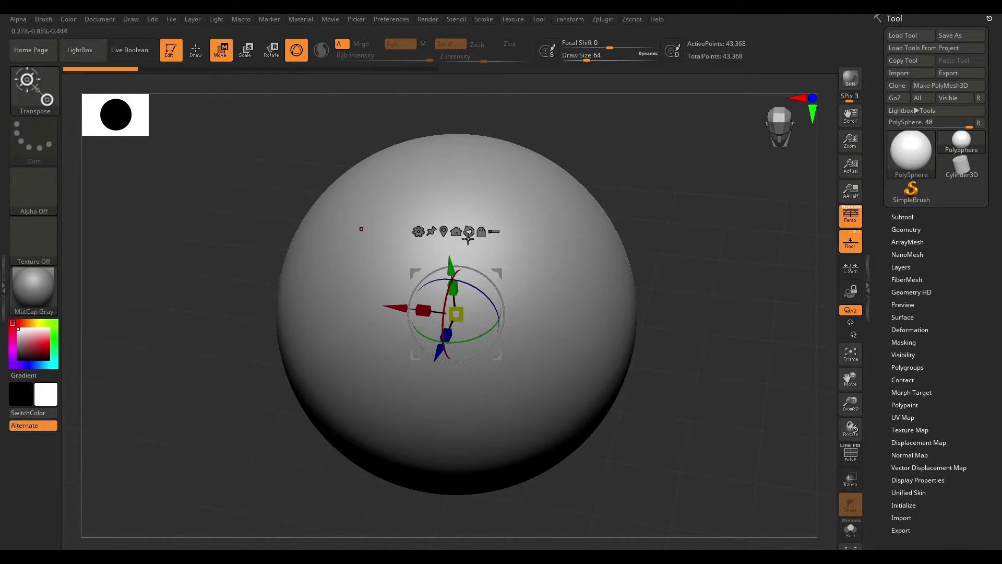
{"action": "left_click_drag", "start_coordinate": [713, 303], "coordinate": [673, 225], "text": "alt"}
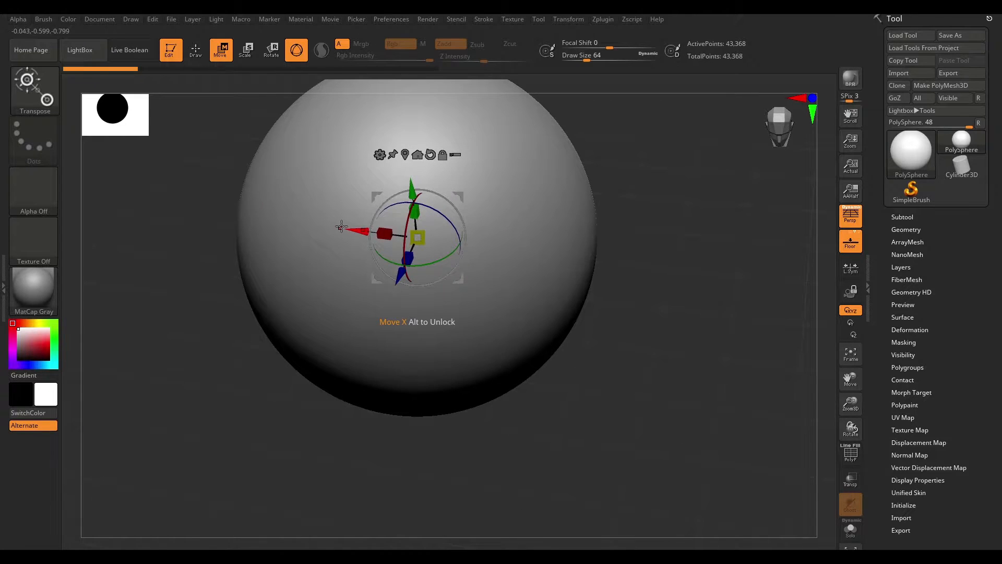
{"action": "left_click_drag", "start_coordinate": [350, 227], "coordinate": [243, 221]}
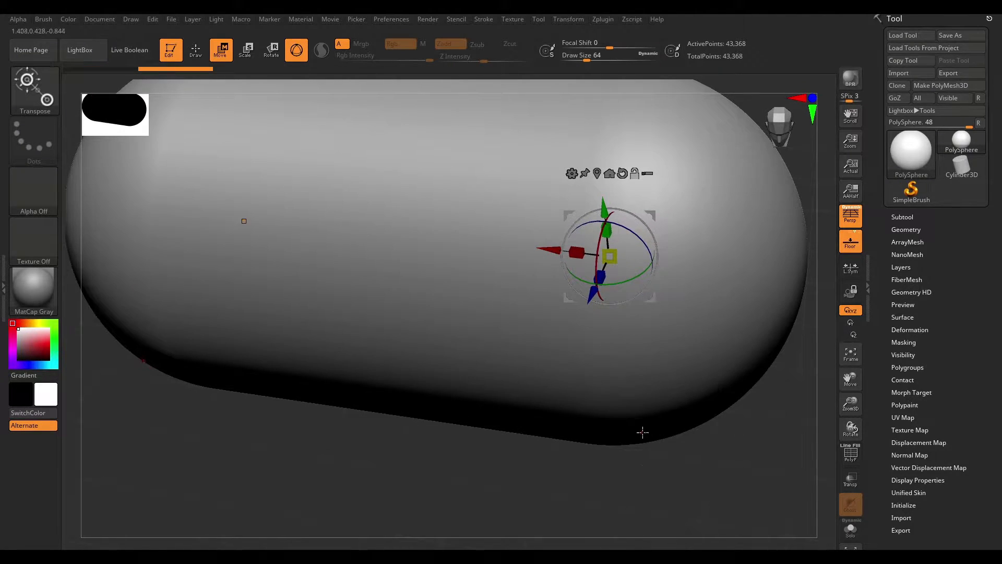
- Rotate the capsule around its Z axis with the gizmo's rotation ring
{"action": "left_click_drag", "start_coordinate": [634, 467], "coordinate": [761, 338], "text": "alt"}
{"action": "left_click_drag", "start_coordinate": [784, 280], "coordinate": [749, 345], "text": "alt"}
{"action": "left_click_drag", "start_coordinate": [744, 290], "coordinate": [745, 309], "text": "alt"}
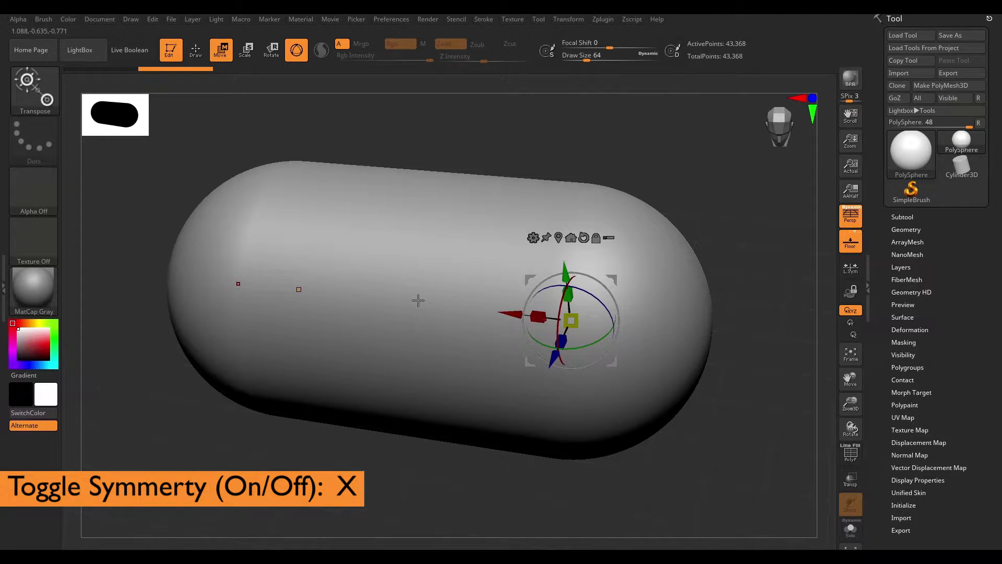
{"action": "mouse_move", "coordinate": [711, 218]}
{"action": "left_mouse_down", "text": "shift"}
{"action": "mouse_move", "coordinate": [736, 246]}
{"action": "mouse_move", "coordinate": [711, 233]}
{"action": "mouse_move", "coordinate": [725, 241]}
{"action": "mouse_move", "coordinate": [720, 213]}
{"action": "left_mouse_up", "text": "shift"}
{"action": "left_click_drag", "start_coordinate": [483, 309], "coordinate": [572, 315]}
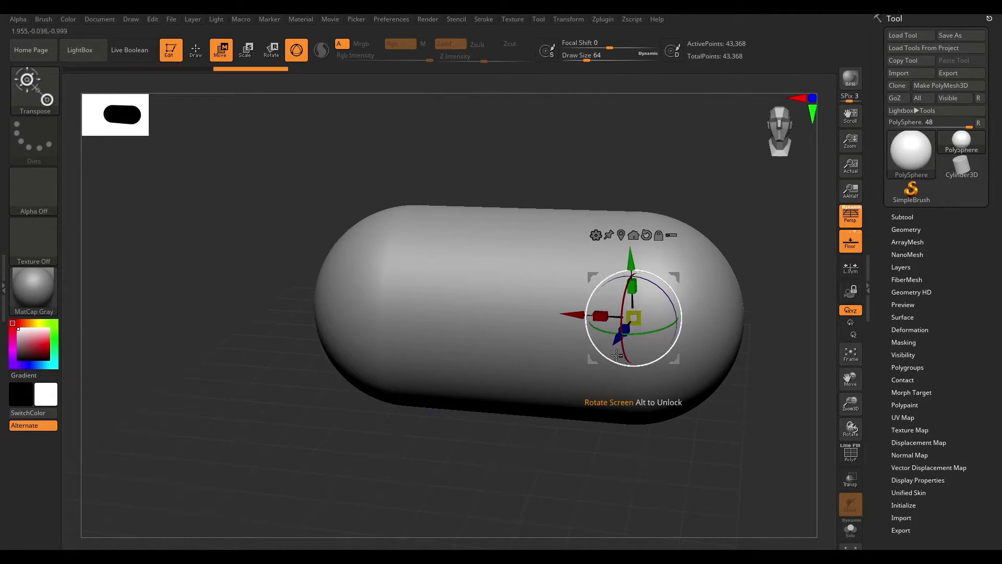
{"action": "left_click_drag", "start_coordinate": [617, 342], "coordinate": [595, 408]}
{"action": "left_click_drag", "start_coordinate": [611, 328], "coordinate": [610, 191]}
{"action": "mouse_move", "coordinate": [704, 407]}
{"action": "left_mouse_down"}
{"action": "mouse_move", "coordinate": [728, 361]}
{"action": "mouse_move", "coordinate": [722, 415]}
{"action": "left_mouse_up"}
{"action": "left_click_drag", "start_coordinate": [730, 378], "coordinate": [653, 421], "text": "alt"}
{"action": "mouse_move", "coordinate": [729, 283]}
{"action": "left_mouse_down"}
{"action": "mouse_move", "coordinate": [705, 323]}
{"action": "mouse_move", "coordinate": [727, 297]}
{"action": "mouse_move", "coordinate": [731, 257]}
{"action": "mouse_move", "coordinate": [738, 288]}
{"action": "left_mouse_up"}
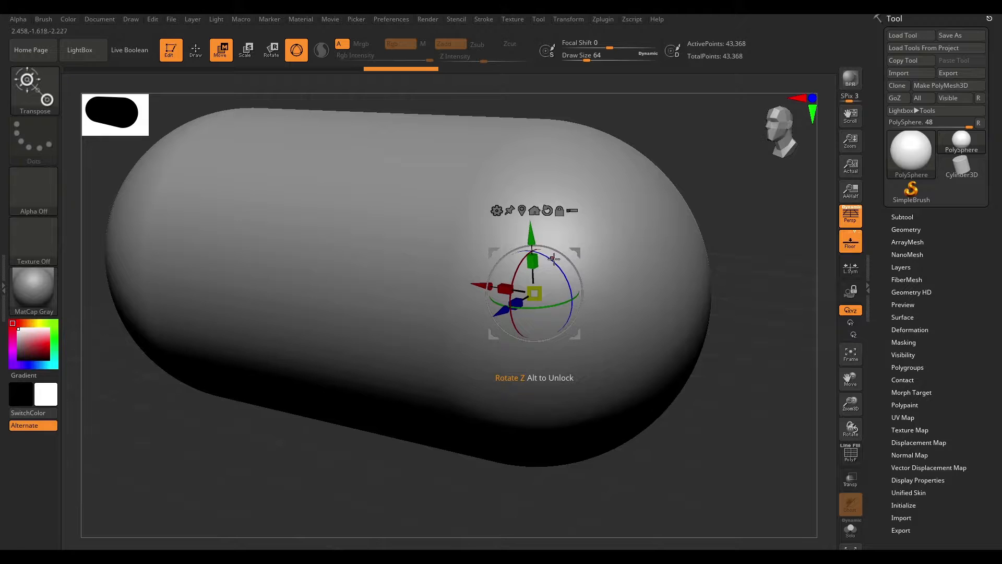
{"action": "left_click_drag", "start_coordinate": [761, 235], "coordinate": [745, 246]}
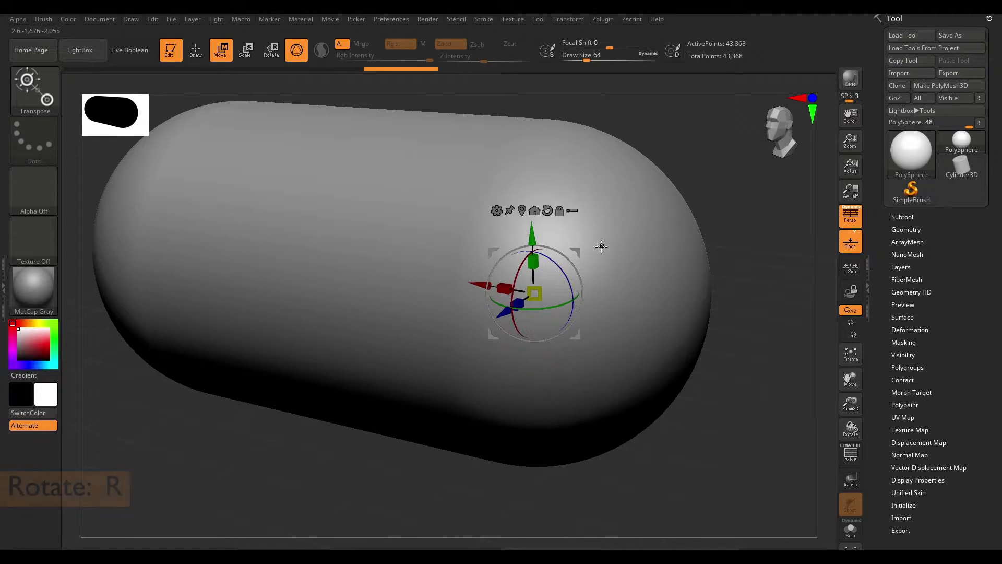
- Scale the capsule uniformly with the gizmo's centre handle
{"action": "left_click_drag", "start_coordinate": [551, 259], "coordinate": [578, 279]}
{"action": "left_click_drag", "start_coordinate": [557, 314], "coordinate": [532, 292]}
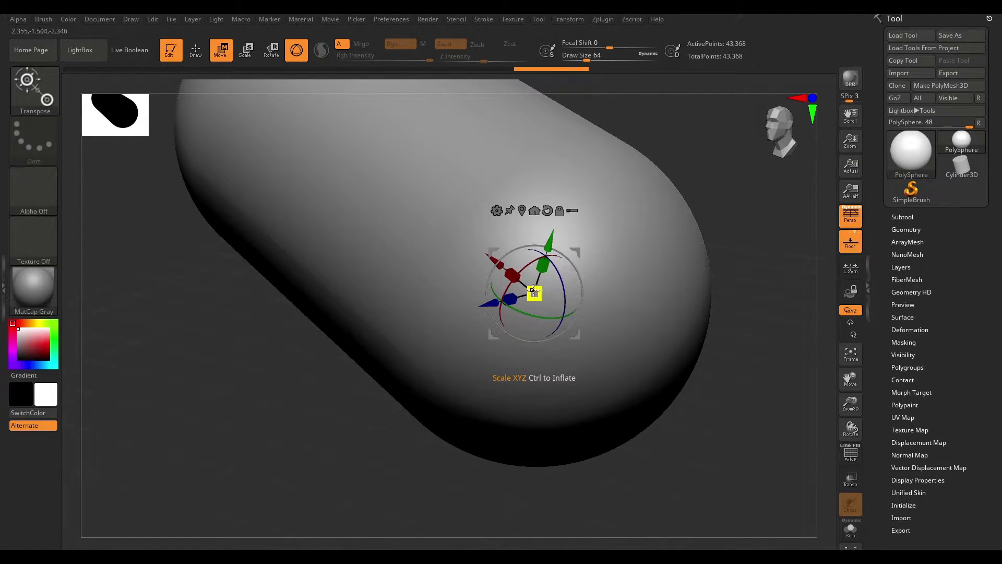
{"action": "left_click_drag", "start_coordinate": [539, 297], "coordinate": [472, 235]}
{"action": "left_click_drag", "start_coordinate": [669, 324], "coordinate": [749, 226]}
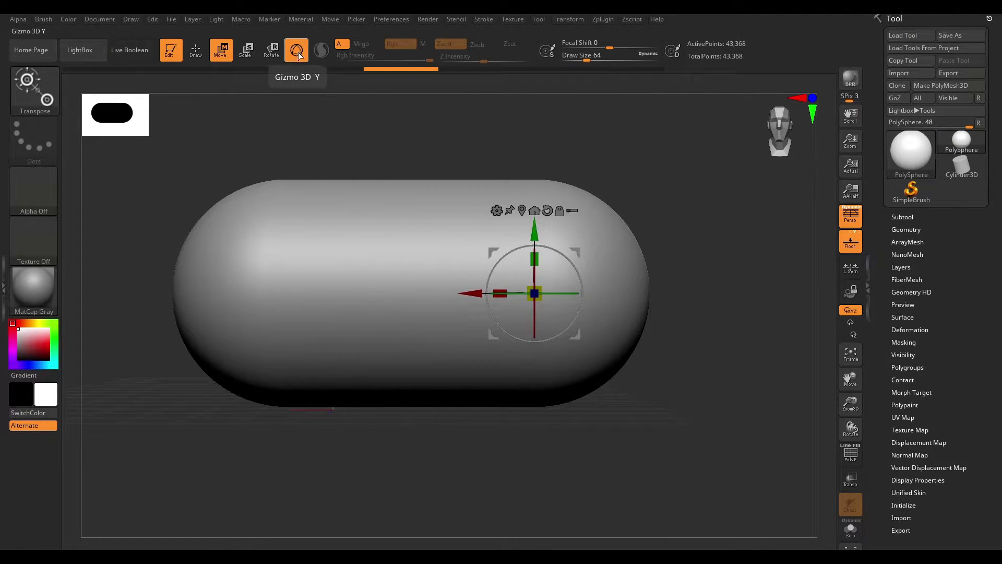
{"action": "left_click_drag", "start_coordinate": [367, 145], "coordinate": [384, 191], "text": "alt"}
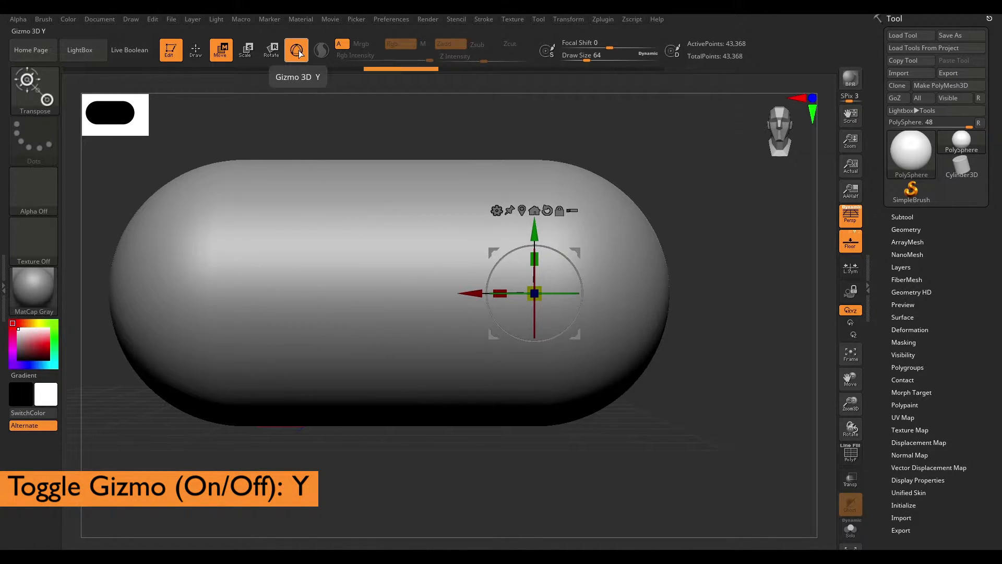
- Switch to the Transpose action line, draw it across the capsule, and restore the 3D gizmo
{"action": "left_click", "coordinate": [298, 52]}
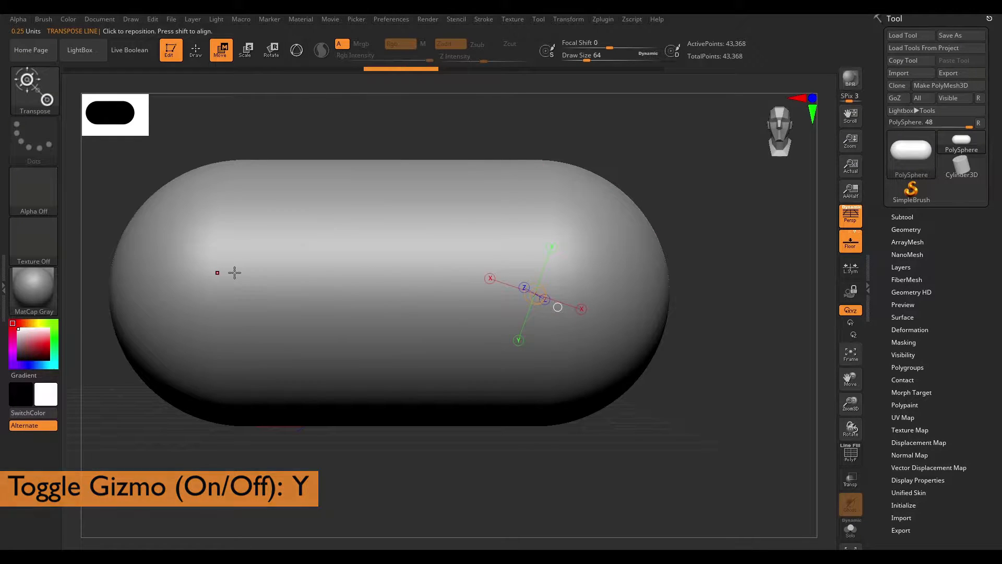
{"action": "left_click_drag", "start_coordinate": [235, 272], "coordinate": [652, 268]}
{"action": "mouse_move", "coordinate": [698, 245]}
{"action": "left_mouse_down"}
{"action": "mouse_move", "coordinate": [681, 375]}
{"action": "mouse_move", "coordinate": [637, 376]}
{"action": "mouse_move", "coordinate": [658, 381]}
{"action": "left_mouse_up"}
{"action": "left_click_drag", "start_coordinate": [604, 260], "coordinate": [615, 289], "text": "alt"}
{"action": "mouse_move", "coordinate": [273, 190]}
{"action": "left_mouse_down"}
{"action": "mouse_move", "coordinate": [565, 205]}
{"action": "mouse_move", "coordinate": [644, 190]}
{"action": "left_mouse_up"}
{"action": "left_click_drag", "start_coordinate": [686, 336], "coordinate": [686, 208]}
{"action": "mouse_move", "coordinate": [724, 248]}
{"action": "left_mouse_down", "text": "alt"}
{"action": "mouse_move", "coordinate": [725, 264]}
{"action": "mouse_move", "coordinate": [680, 242]}
{"action": "mouse_move", "coordinate": [712, 262]}
{"action": "left_mouse_up", "text": "alt"}
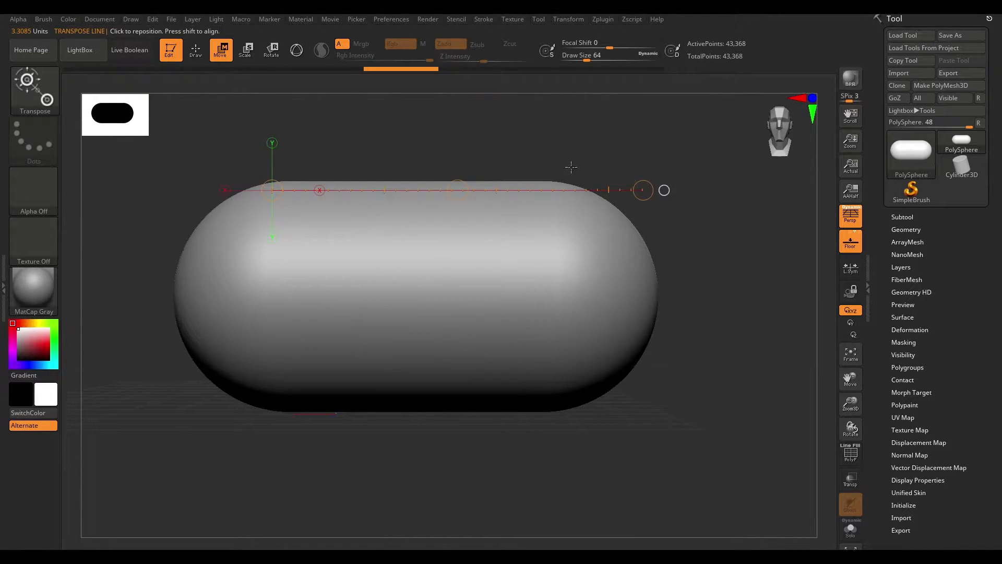
{"action": "mouse_move", "coordinate": [308, 260]}
{"action": "left_mouse_down", "text": "shift"}
{"action": "mouse_move", "coordinate": [707, 261]}
{"action": "mouse_move", "coordinate": [639, 174]}
{"action": "left_mouse_up", "text": "shift"}
{"action": "left_click", "coordinate": [302, 51]}
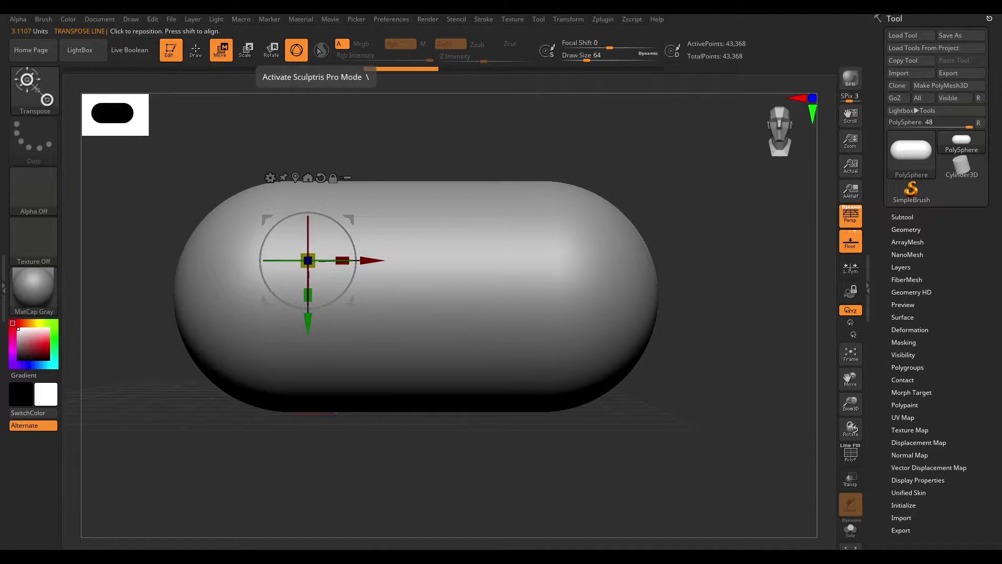
- Orbit the view around the capsule and return to Draw mode
{"action": "left_click_drag", "start_coordinate": [534, 148], "coordinate": [607, 229]}
{"action": "left_click_drag", "start_coordinate": [551, 113], "coordinate": [528, 99]}
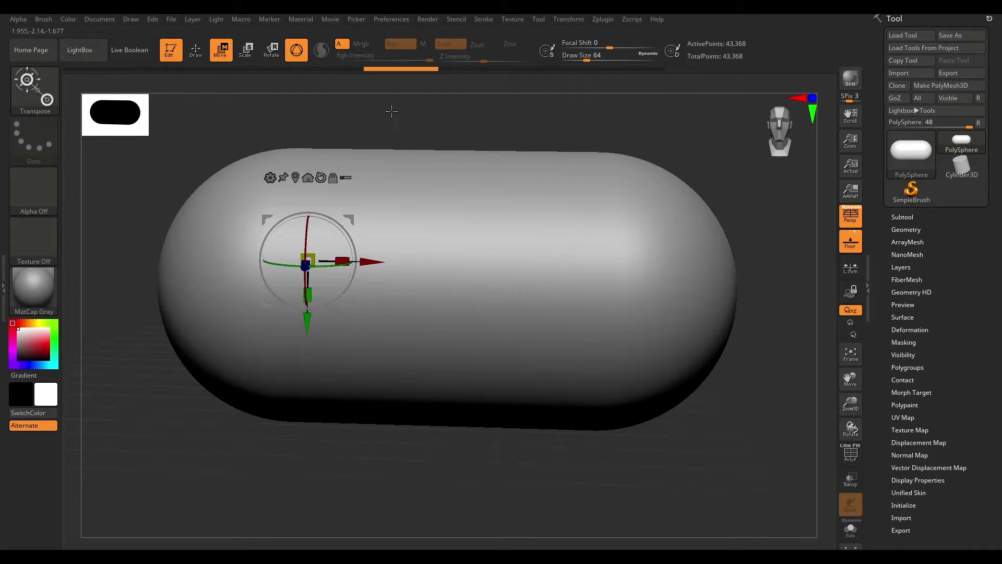
{"action": "left_click_drag", "start_coordinate": [392, 112], "coordinate": [388, 107], "text": "shift"}
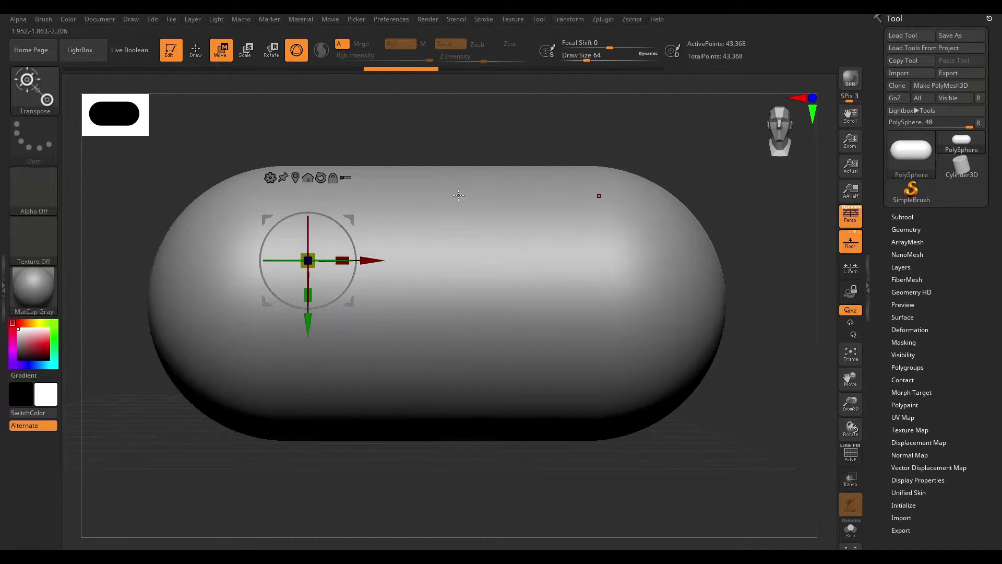
{"action": "key", "text": "q"}
{"action": "key", "text": "space"}
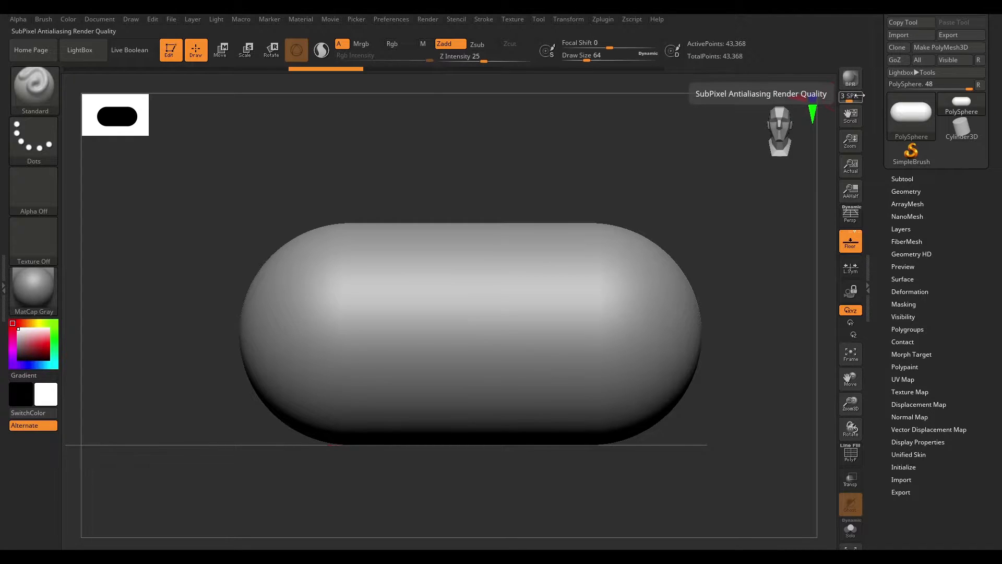
- Pan and zoom the document view, then set it to Actual Size and Antialiased Half Size
{"action": "left_click_drag", "start_coordinate": [940, 168], "coordinate": [881, 155]}
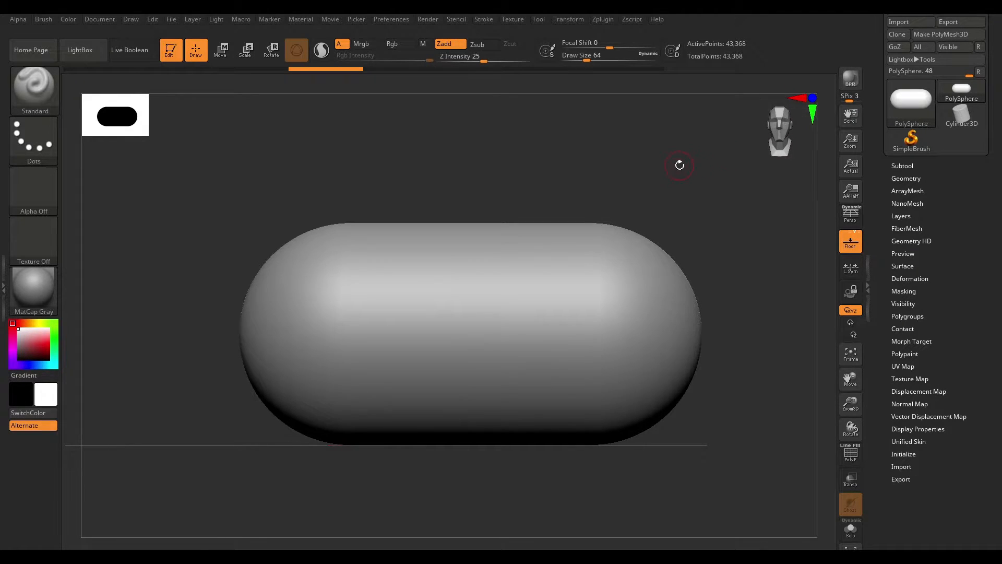
{"action": "key", "text": "shift"}
{"action": "left_click_drag", "start_coordinate": [693, 213], "coordinate": [689, 146]}
{"action": "left_click_drag", "start_coordinate": [851, 114], "coordinate": [771, 121]}
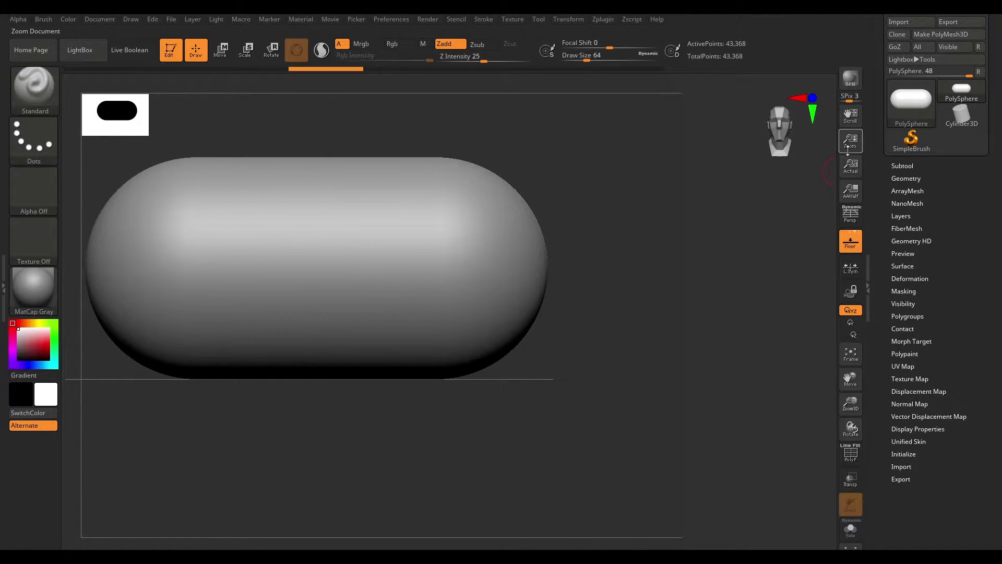
{"action": "mouse_move", "coordinate": [600, 275]}
{"action": "left_mouse_down", "text": "alt"}
{"action": "mouse_move", "coordinate": [520, 264]}
{"action": "mouse_move", "coordinate": [437, 199]}
{"action": "mouse_move", "coordinate": [608, 284]}
{"action": "left_mouse_up", "text": "alt"}
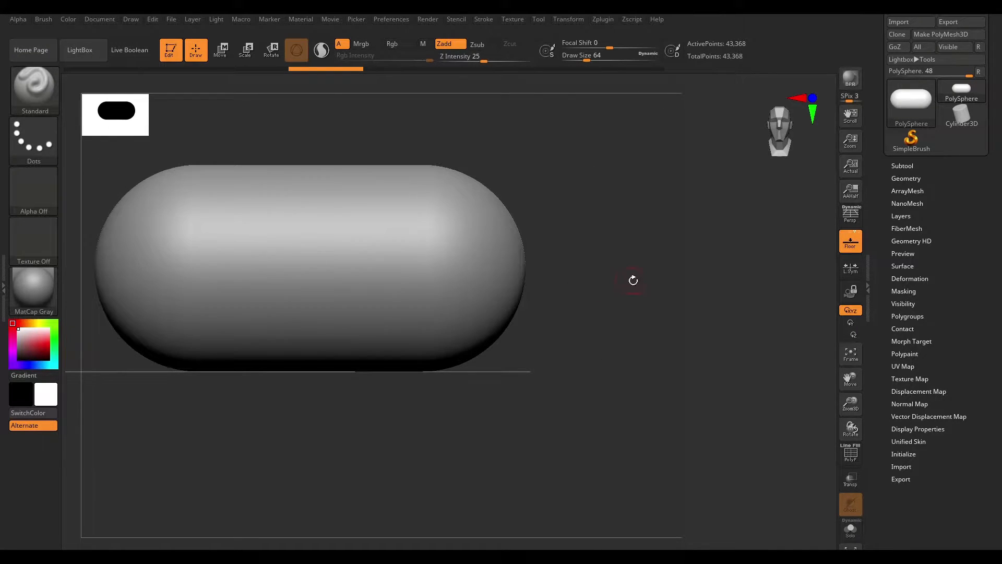
{"action": "left_click_drag", "start_coordinate": [850, 142], "coordinate": [855, 171]}
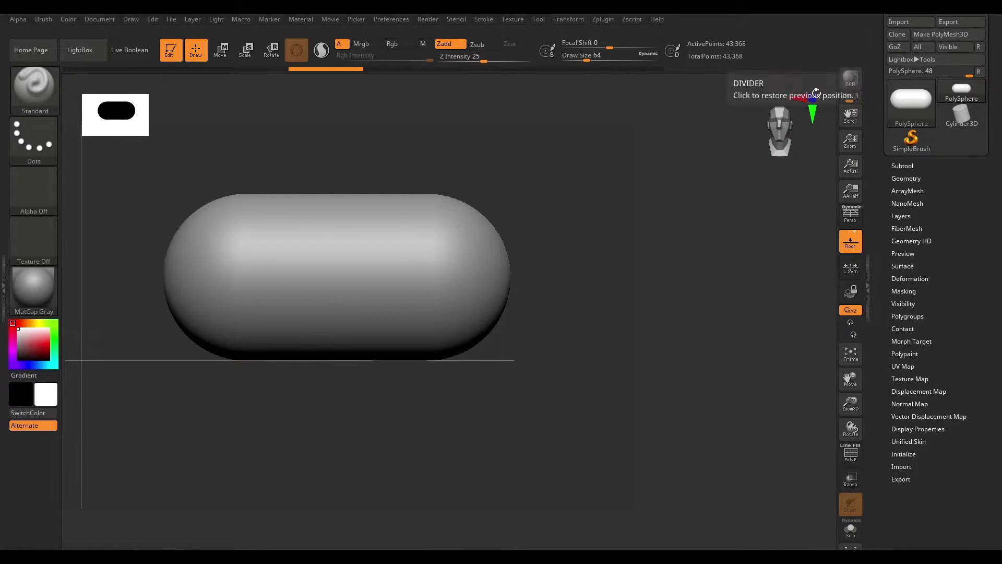
{"action": "left_click", "coordinate": [849, 170]}
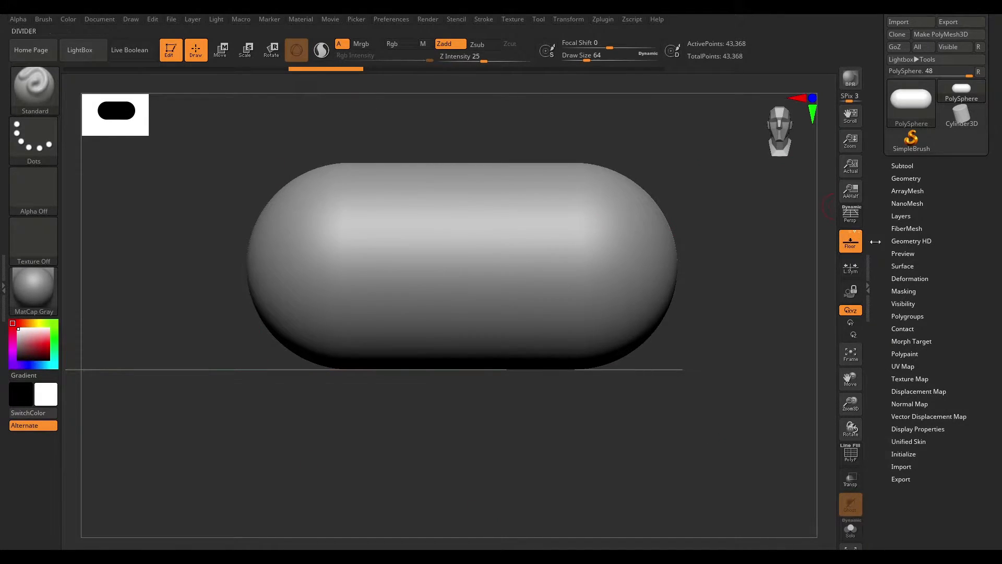
{"action": "left_click", "coordinate": [850, 191]}
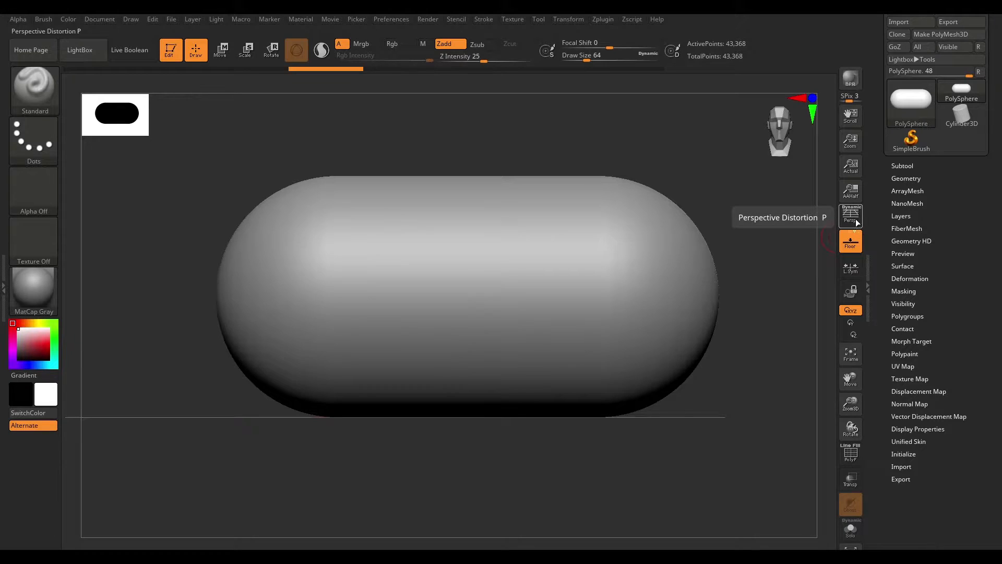
- Toggle the floor grid and orbit the view to inspect the capsule from different angles
{"action": "left_click_drag", "start_coordinate": [762, 222], "coordinate": [767, 201], "text": "alt"}
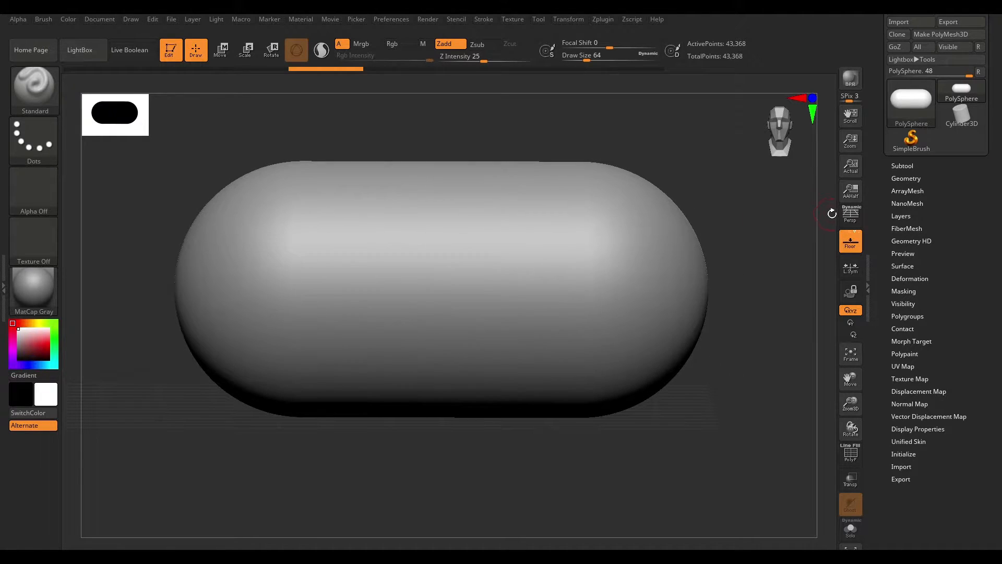
{"action": "key", "text": "shift+p"}
{"action": "left_click_drag", "start_coordinate": [778, 221], "coordinate": [732, 231]}
{"action": "left_click", "coordinate": [844, 249]}
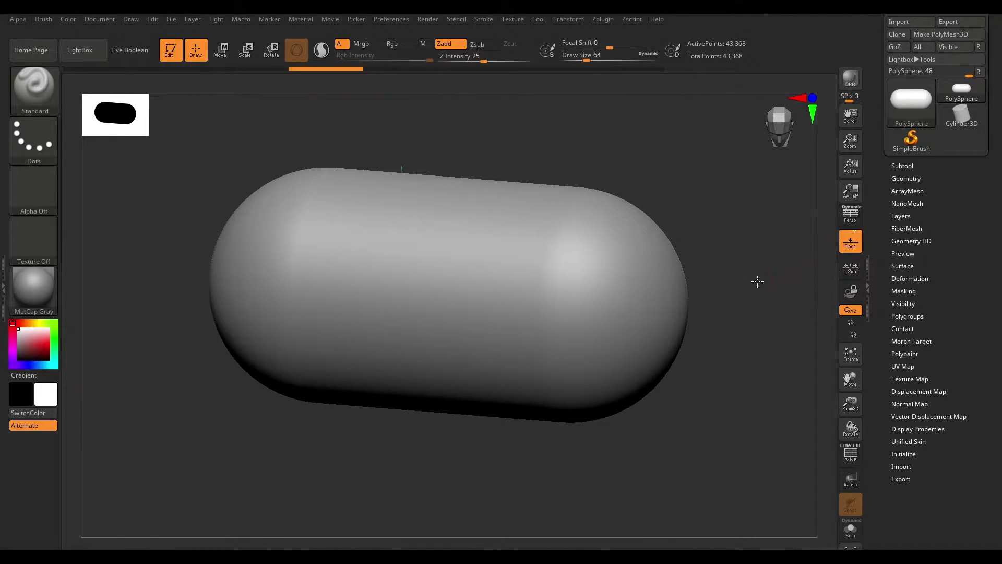
{"action": "left_click", "coordinate": [850, 234]}
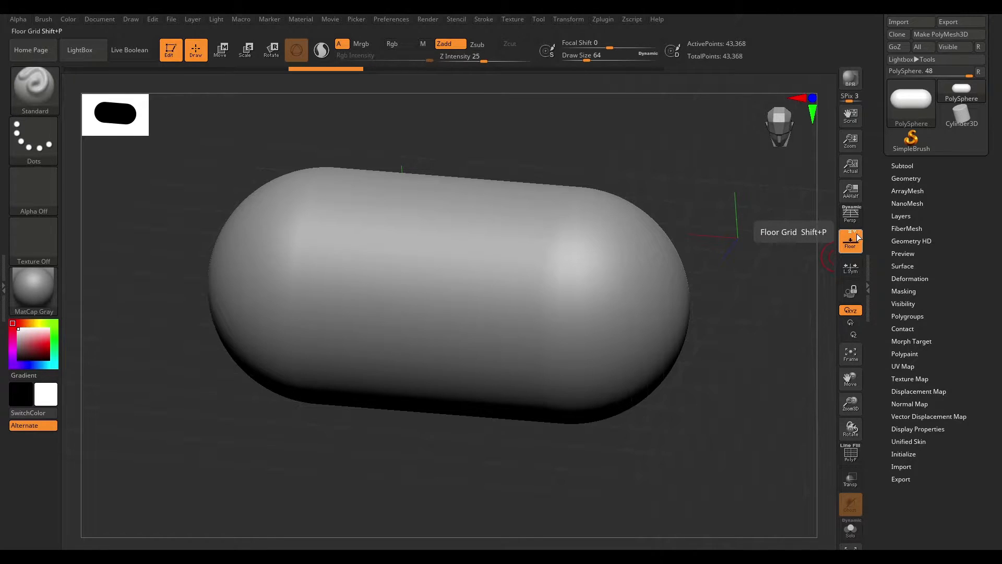
{"action": "left_click_drag", "start_coordinate": [773, 313], "coordinate": [818, 253], "text": "alt"}
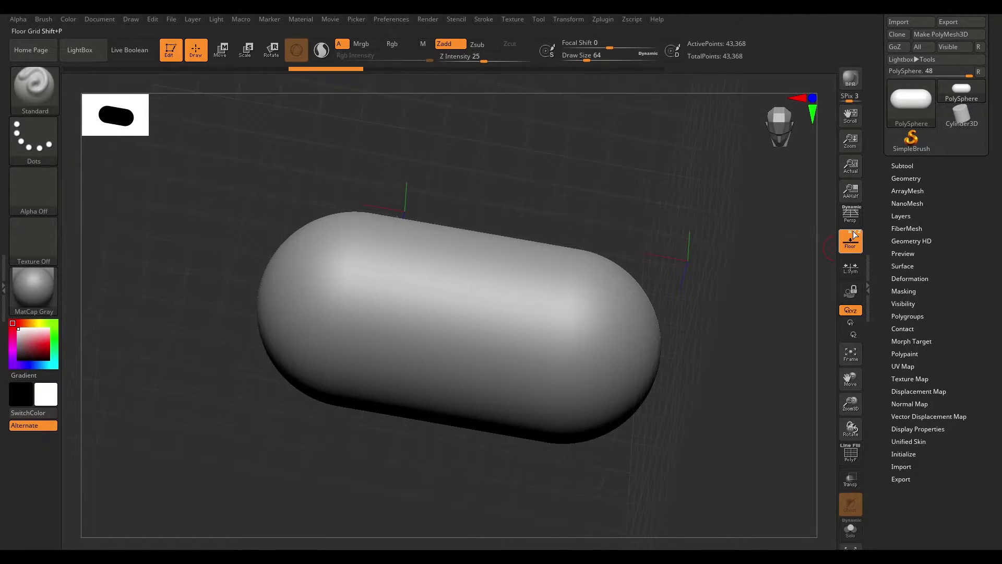
{"action": "left_click_drag", "start_coordinate": [760, 243], "coordinate": [762, 213]}
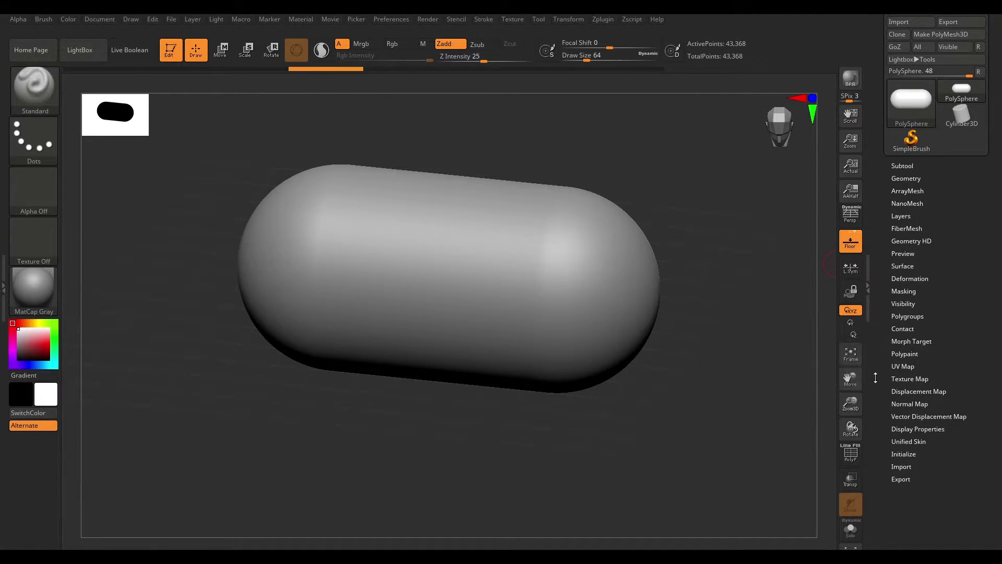
{"action": "left_click_drag", "start_coordinate": [873, 401], "coordinate": [873, 386]}
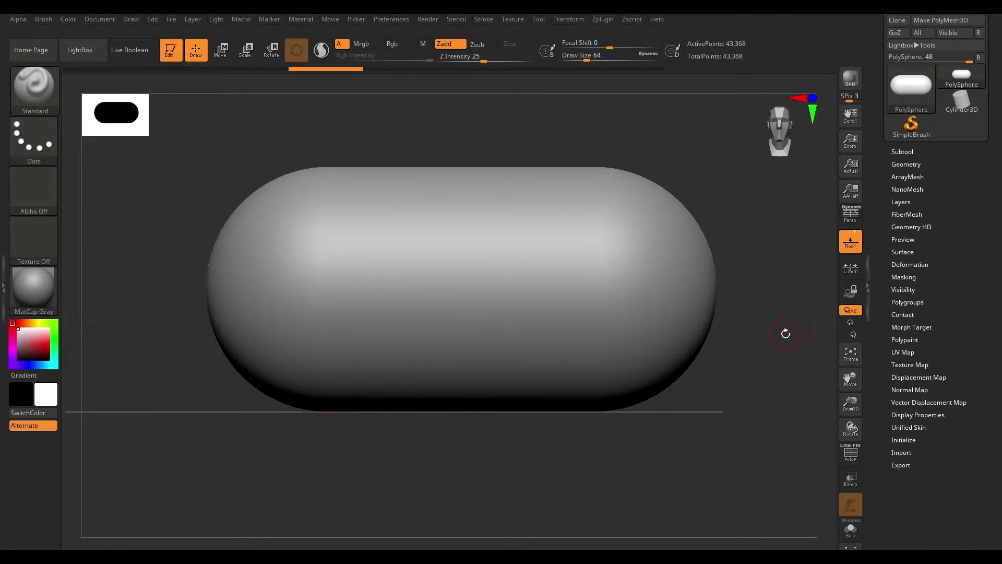
- Orbit around the capsule and toggle PolyFrame display on to inspect its polygons, then switch it off
{"action": "left_click_drag", "start_coordinate": [784, 356], "coordinate": [771, 378]}
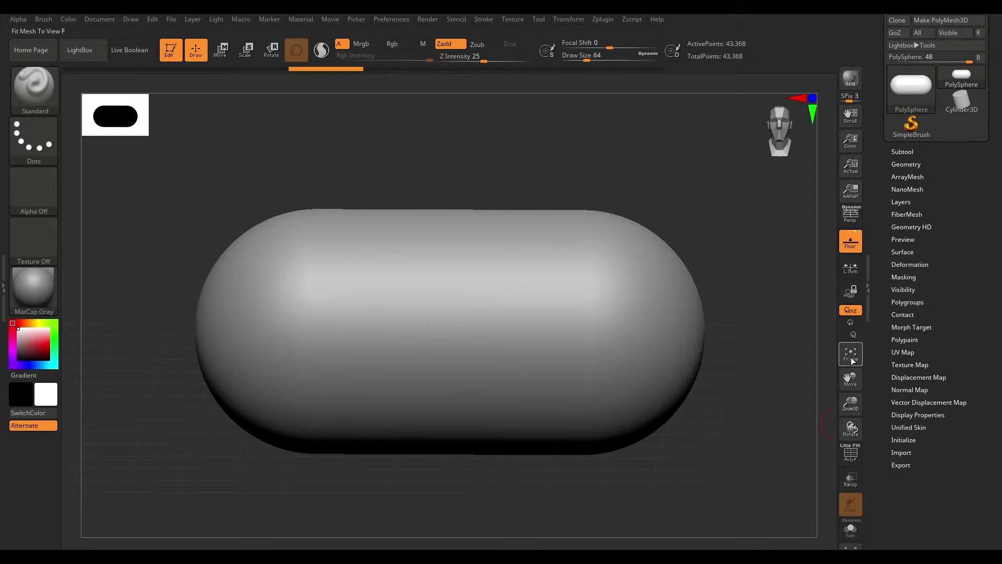
{"action": "mouse_move", "coordinate": [755, 409]}
{"action": "left_mouse_down"}
{"action": "mouse_move", "coordinate": [774, 353]}
{"action": "mouse_move", "coordinate": [762, 353]}
{"action": "mouse_move", "coordinate": [789, 394]}
{"action": "left_mouse_up"}
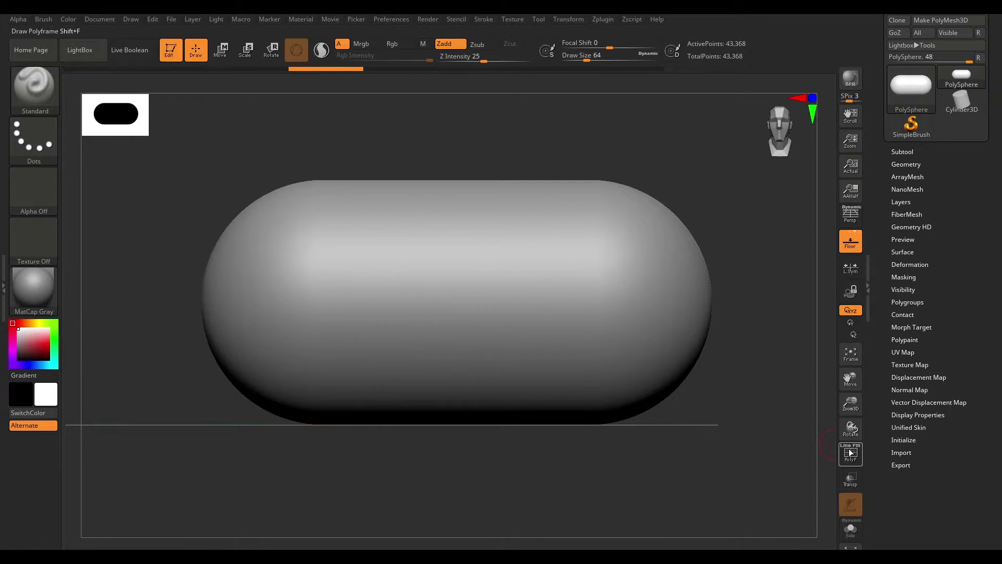
{"action": "mouse_move", "coordinate": [749, 397]}
{"action": "left_mouse_down"}
{"action": "mouse_move", "coordinate": [772, 456]}
{"action": "mouse_move", "coordinate": [711, 387]}
{"action": "mouse_move", "coordinate": [751, 412]}
{"action": "left_mouse_up"}
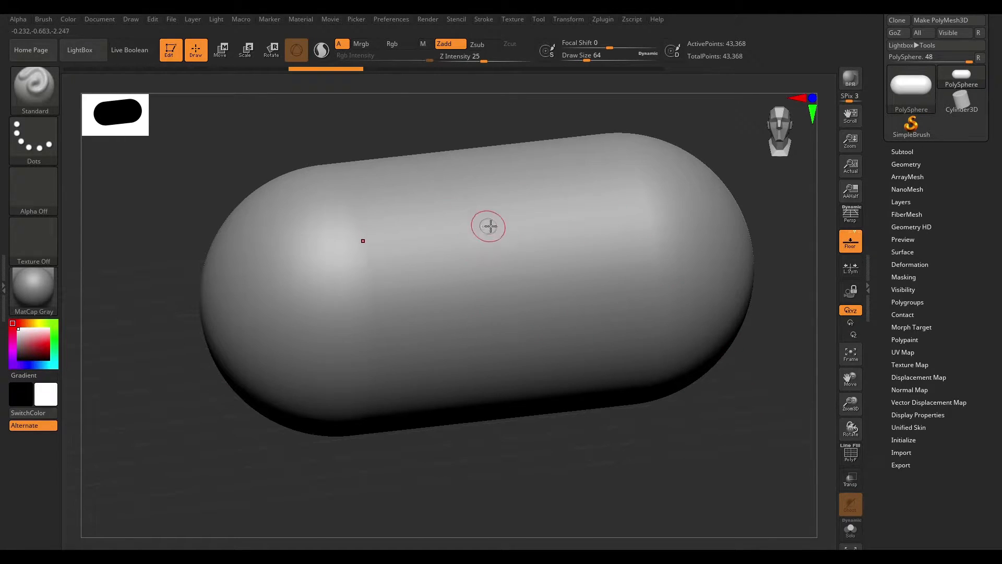
{"action": "key", "text": "shift+f"}
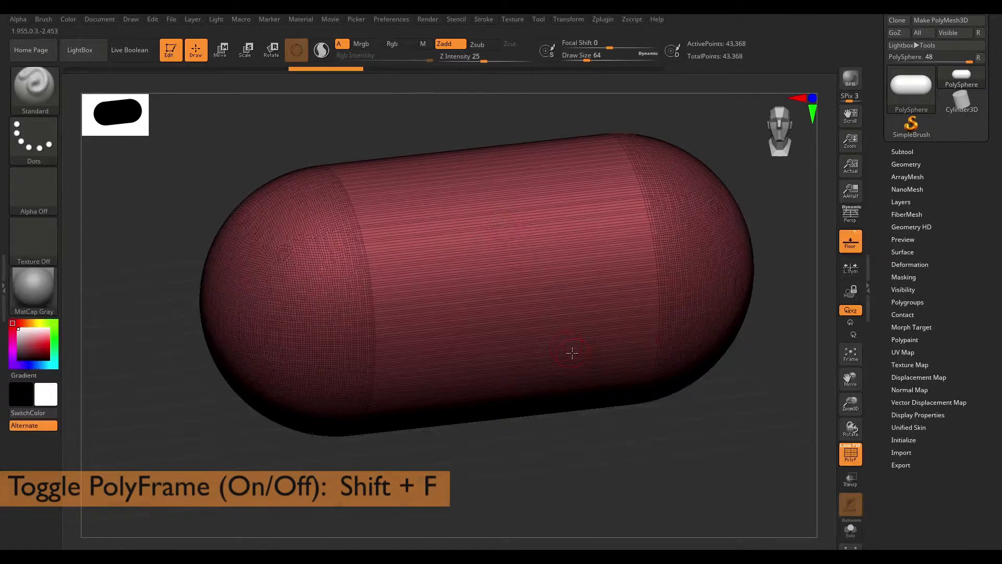
{"action": "left_click_drag", "start_coordinate": [665, 423], "coordinate": [785, 447], "text": "alt"}
{"action": "left_click", "coordinate": [850, 453]}
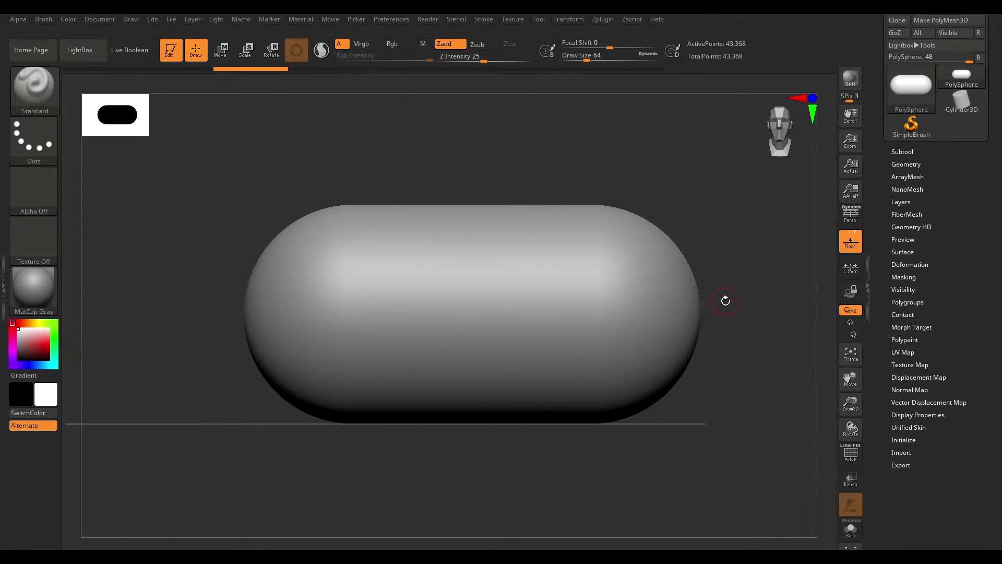
- Open the Subtool panel and append a Cylinder3D subtool to the capsule
{"action": "left_click_drag", "start_coordinate": [751, 316], "coordinate": [735, 335], "text": "alt"}
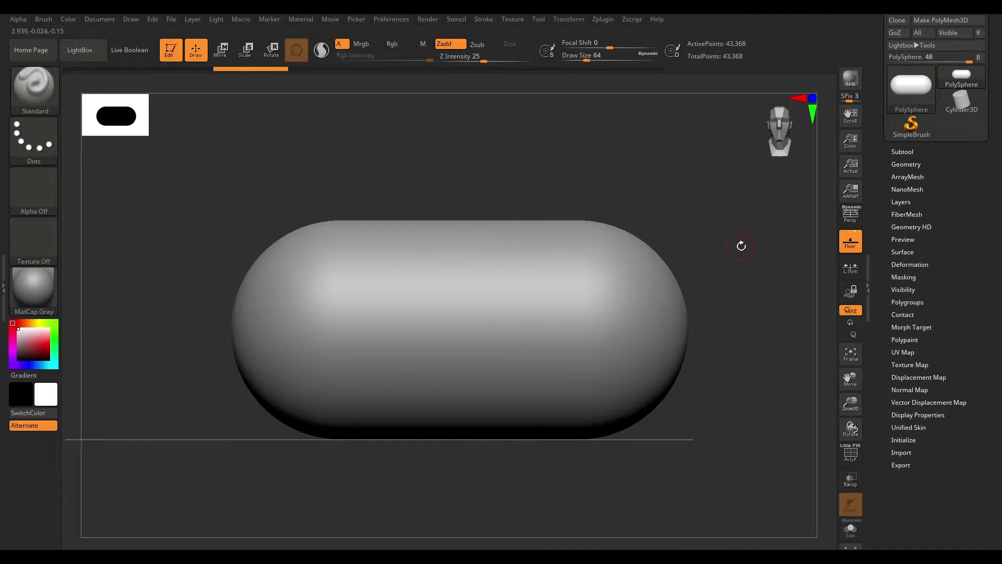
{"action": "left_click_drag", "start_coordinate": [751, 305], "coordinate": [743, 362]}
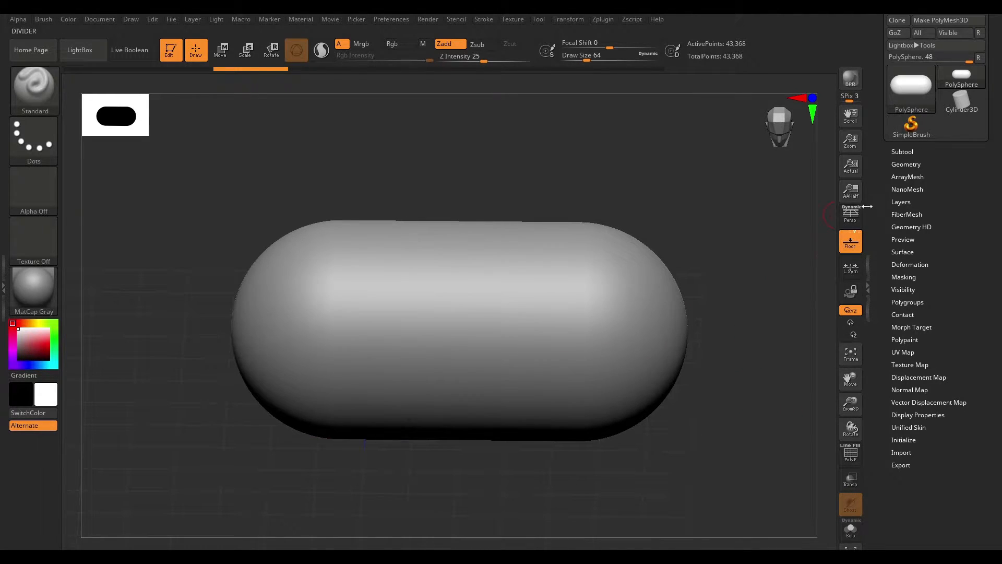
{"action": "left_click", "coordinate": [899, 151]}
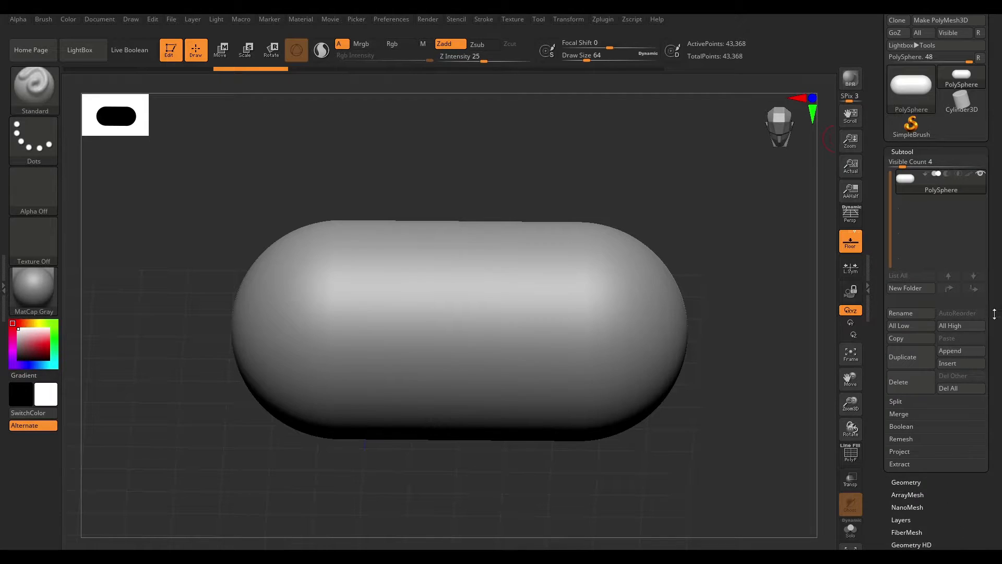
{"action": "left_click", "coordinate": [960, 350]}
{"action": "left_click", "coordinate": [705, 339]}
{"action": "left_click_drag", "start_coordinate": [700, 331], "coordinate": [720, 271], "text": "shift"}
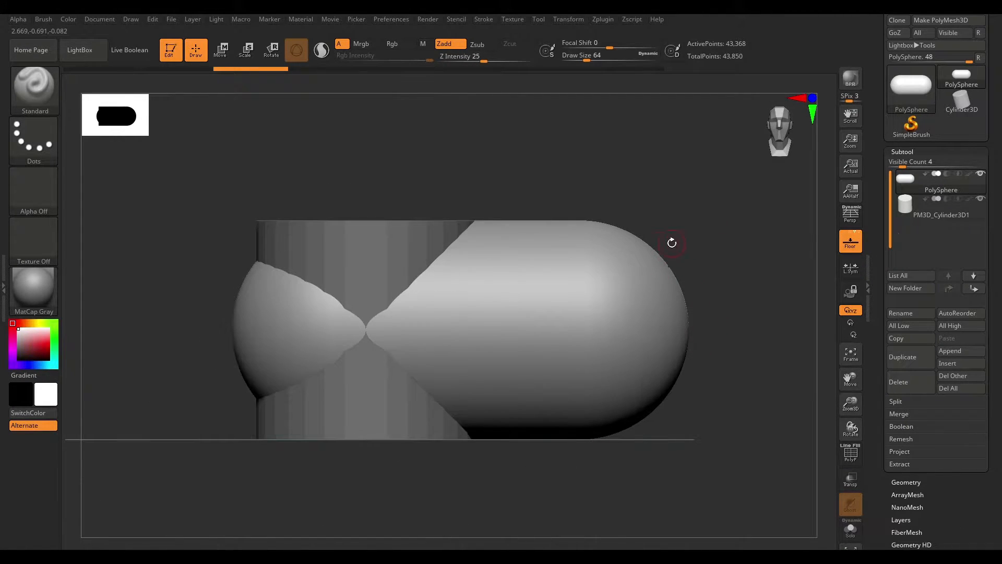
- Switch to Move mode, select the cylinder subtool and move it up so it sits on the capsule's left side
{"action": "left_click", "coordinate": [219, 50]}
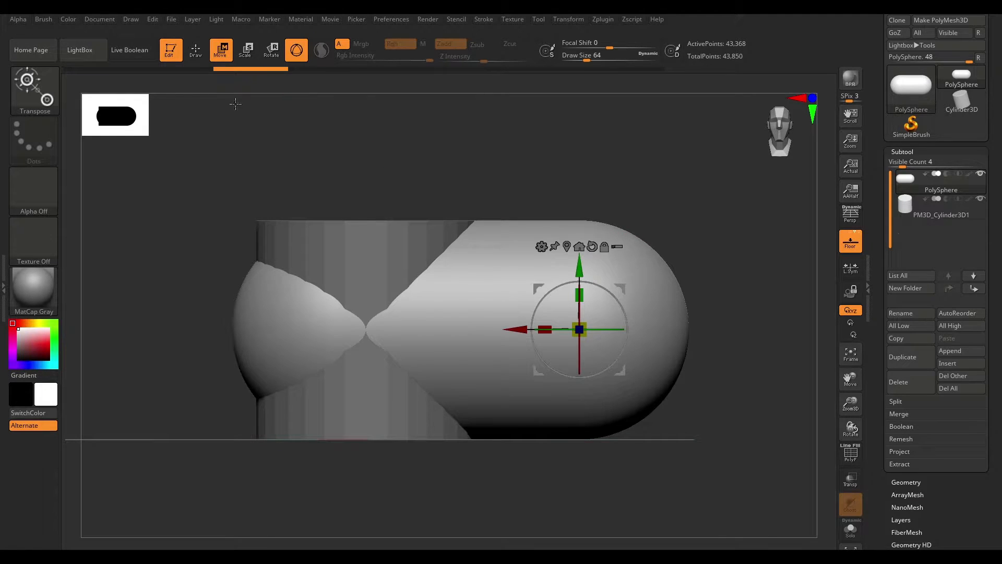
{"action": "left_click_drag", "start_coordinate": [552, 262], "coordinate": [590, 384]}
{"action": "mouse_move", "coordinate": [620, 287]}
{"action": "left_mouse_down", "text": "alt"}
{"action": "mouse_move", "coordinate": [632, 189]}
{"action": "mouse_move", "coordinate": [615, 303]}
{"action": "left_mouse_up", "text": "alt"}
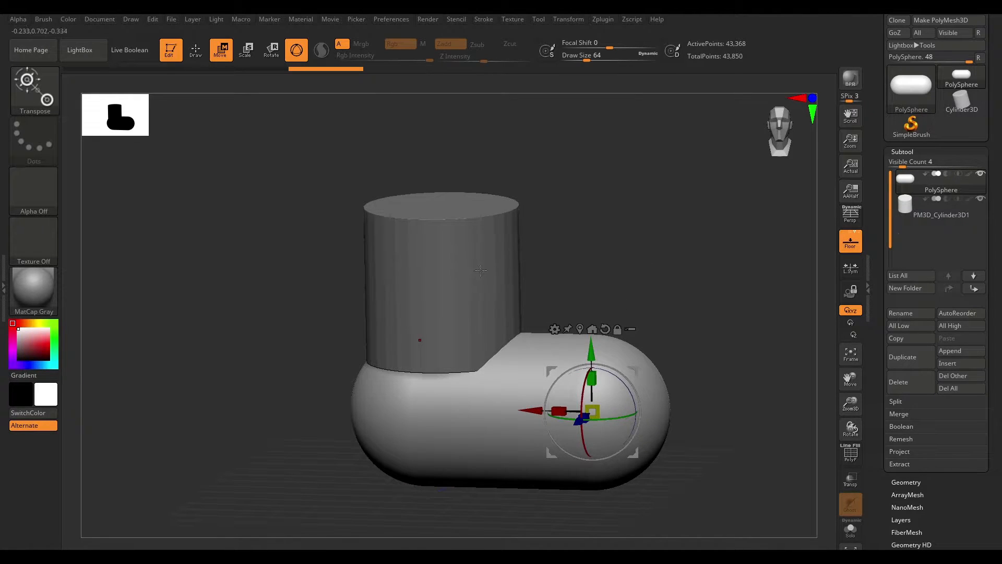
{"action": "left_click", "coordinate": [502, 284], "text": "alt"}
{"action": "left_click_drag", "start_coordinate": [442, 282], "coordinate": [426, 292]}
{"action": "left_click_drag", "start_coordinate": [440, 215], "coordinate": [440, 251]}
{"action": "left_click_drag", "start_coordinate": [582, 237], "coordinate": [584, 136]}
- Turn on transparency and orbit to see the cylinder inside the capsule, returning to Draw mode
{"action": "left_click", "coordinate": [851, 482]}
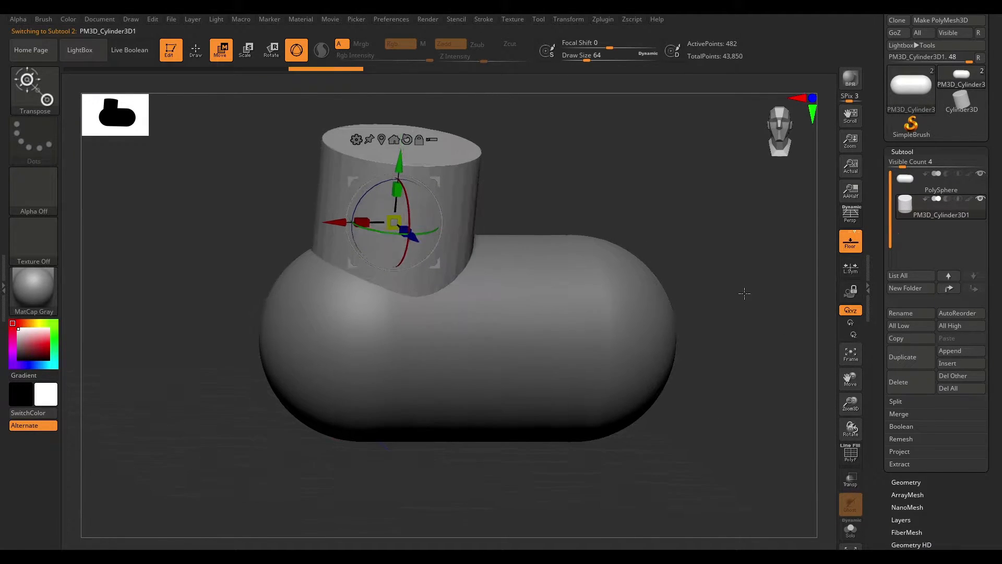
{"action": "left_click_drag", "start_coordinate": [671, 191], "coordinate": [630, 212], "text": "alt"}
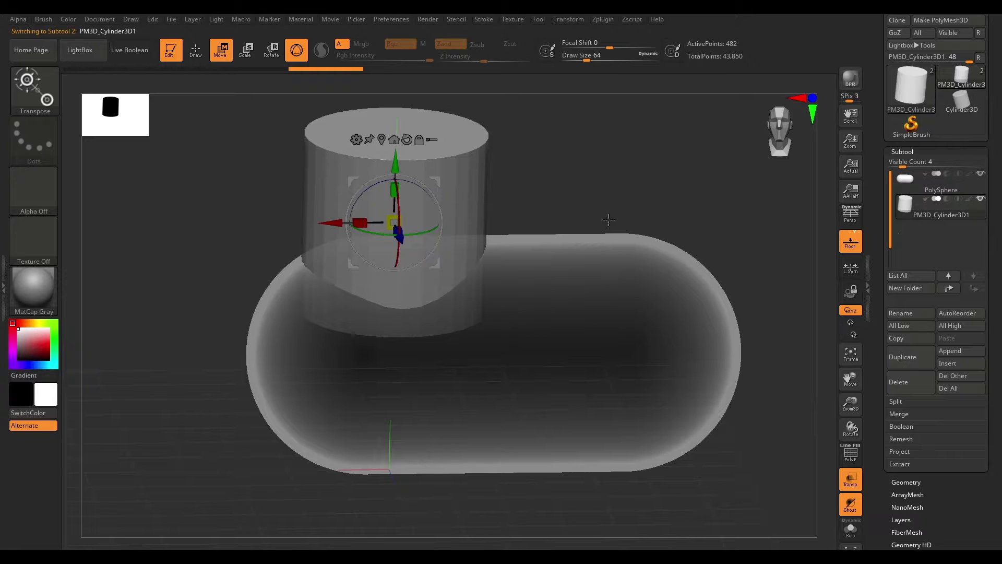
{"action": "left_click_drag", "start_coordinate": [634, 169], "coordinate": [759, 367]}
{"action": "left_click_drag", "start_coordinate": [674, 266], "coordinate": [669, 298], "text": "alt"}
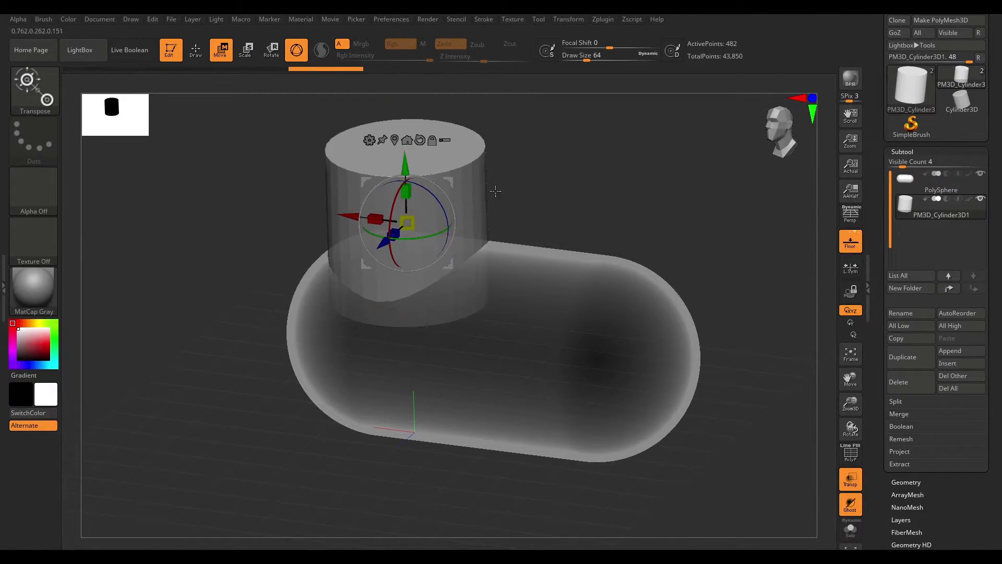
{"action": "key", "text": "q"}
{"action": "left_click_drag", "start_coordinate": [778, 459], "coordinate": [463, 195]}
{"action": "left_click_drag", "start_coordinate": [698, 340], "coordinate": [720, 344]}
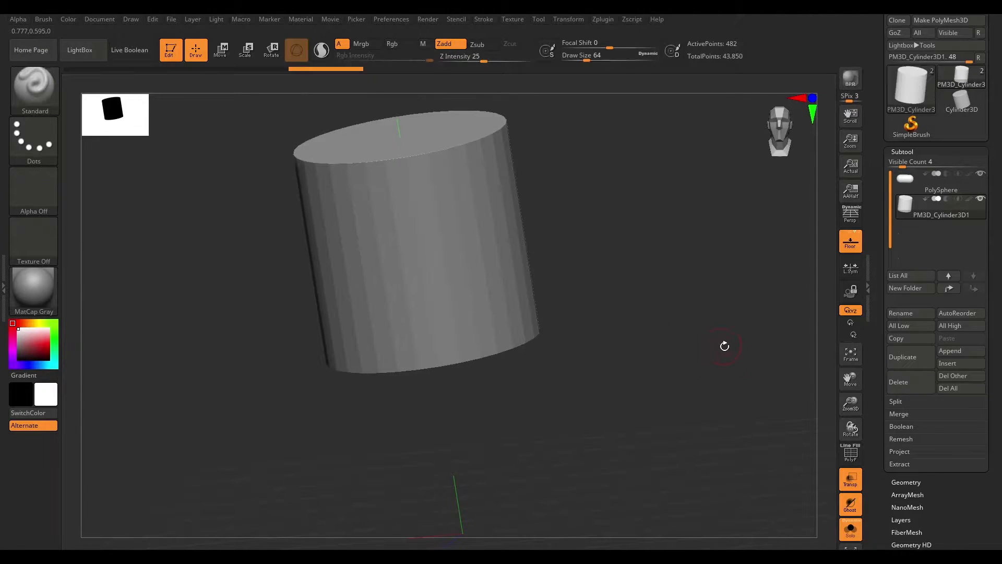
- Isolate the cylinder with Solo mode, then turn Solo and transparency off and orbit the view
{"action": "left_click", "coordinate": [850, 528]}
{"action": "left_click_drag", "start_coordinate": [709, 395], "coordinate": [659, 211]}
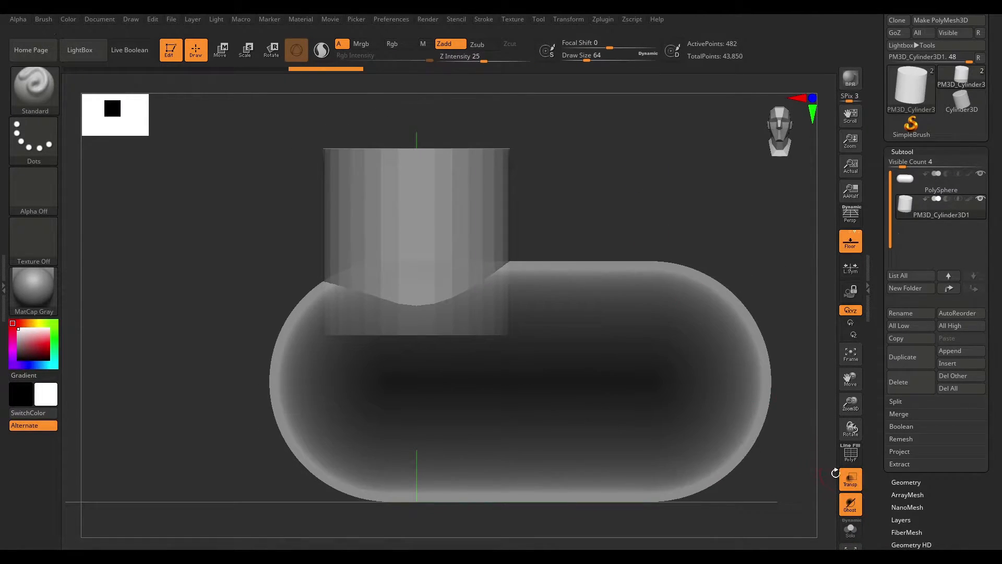
{"action": "left_click", "coordinate": [851, 479]}
{"action": "left_click_drag", "start_coordinate": [738, 331], "coordinate": [637, 273]}
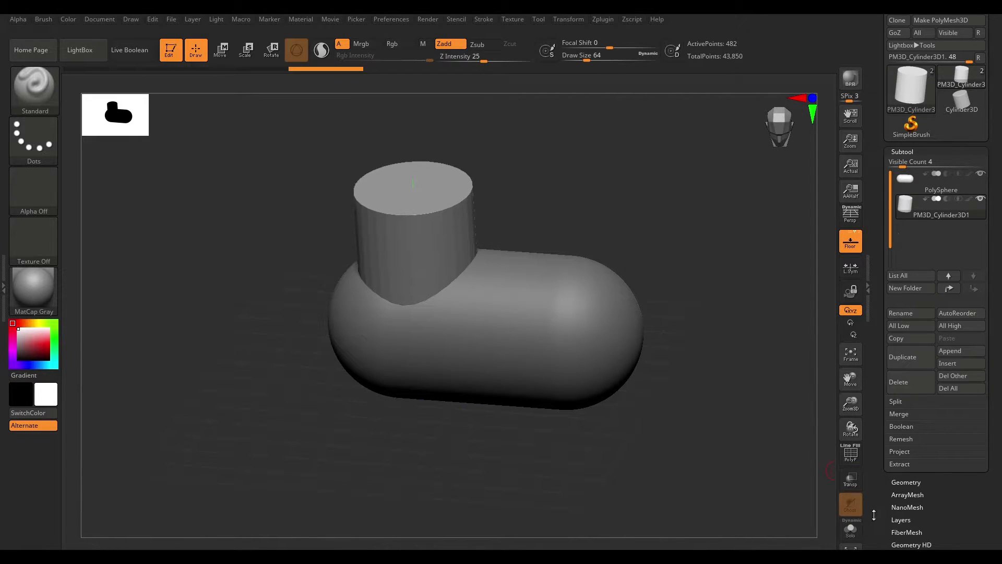
- Toggle Xpose view to spread the subtools apart, then switch it back off
{"action": "left_click", "coordinate": [850, 546]}
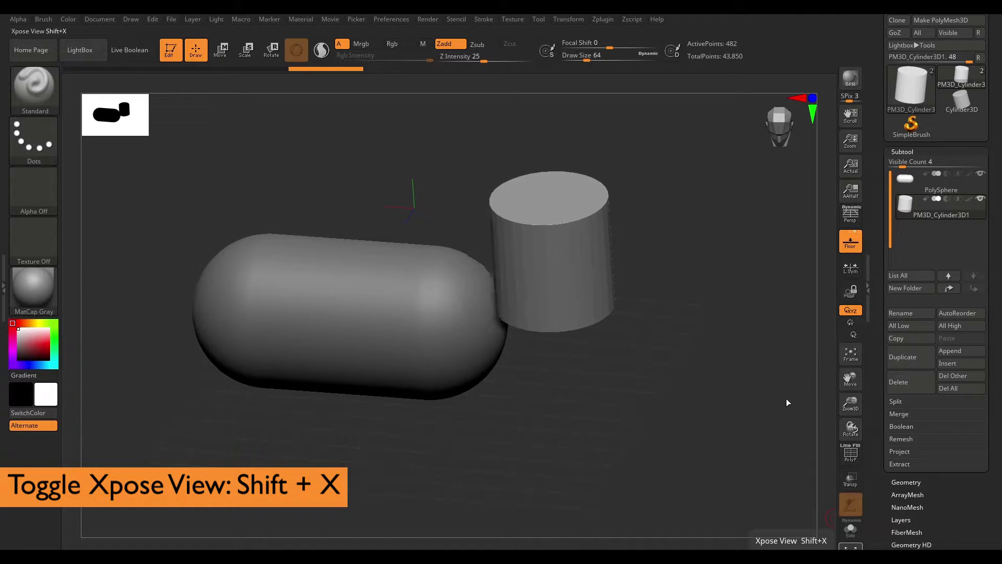
{"action": "left_click_drag", "start_coordinate": [767, 296], "coordinate": [773, 379]}
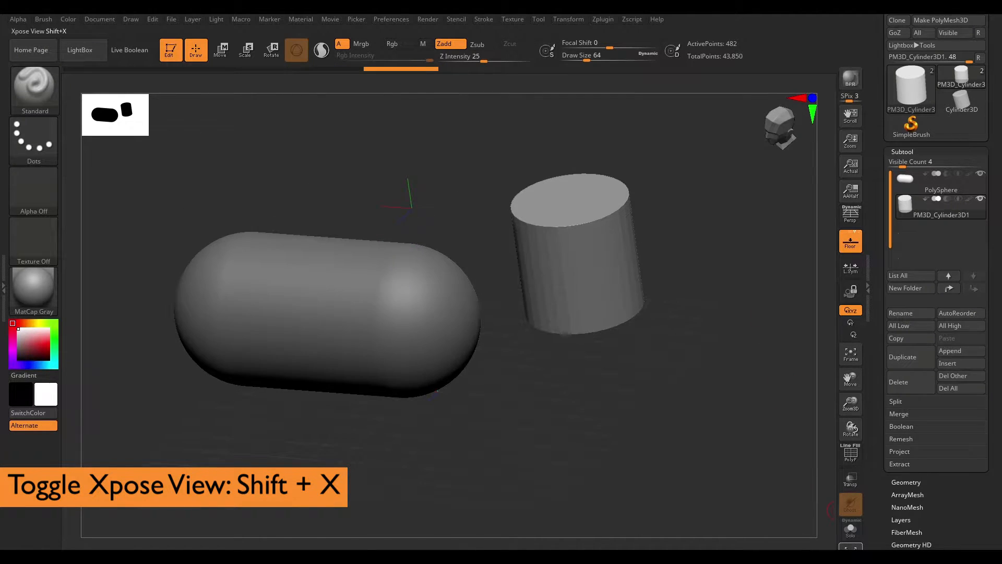
{"action": "key", "text": "shift+x"}
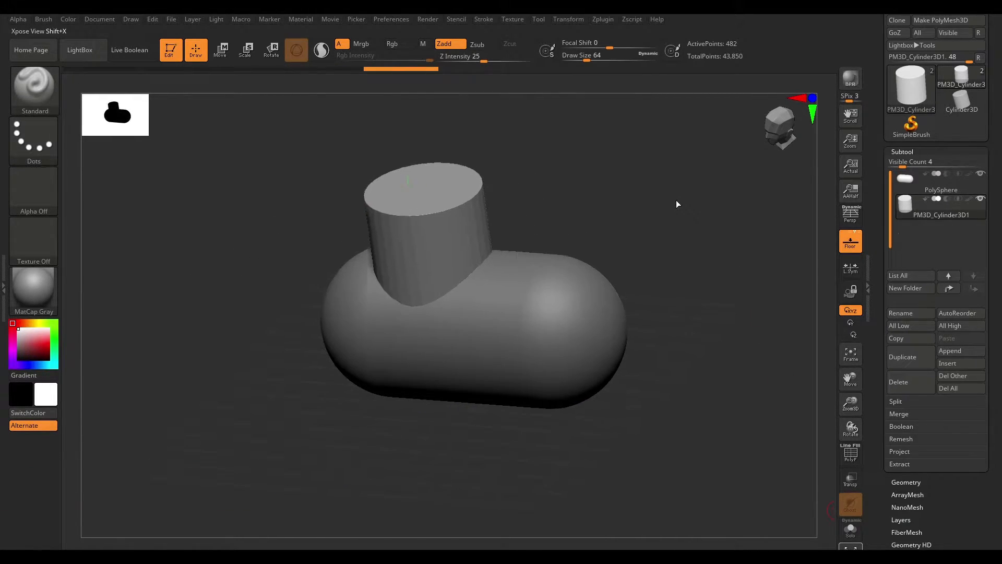
{"action": "left_click_drag", "start_coordinate": [679, 190], "coordinate": [595, 177], "text": "shift"}
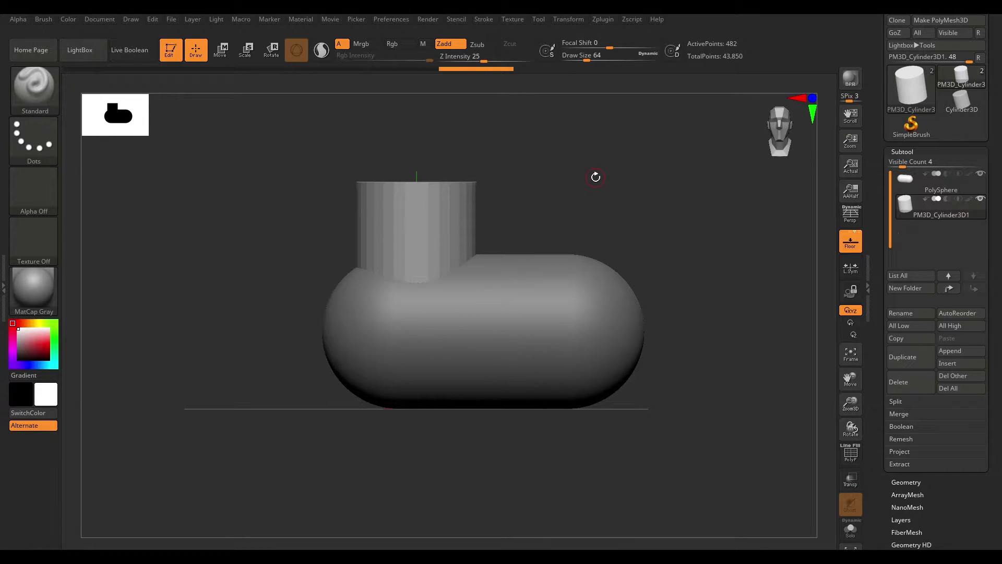
- Collapse the Subtool panel and hide the right-hand tool tray
{"action": "left_click", "coordinate": [902, 151]}
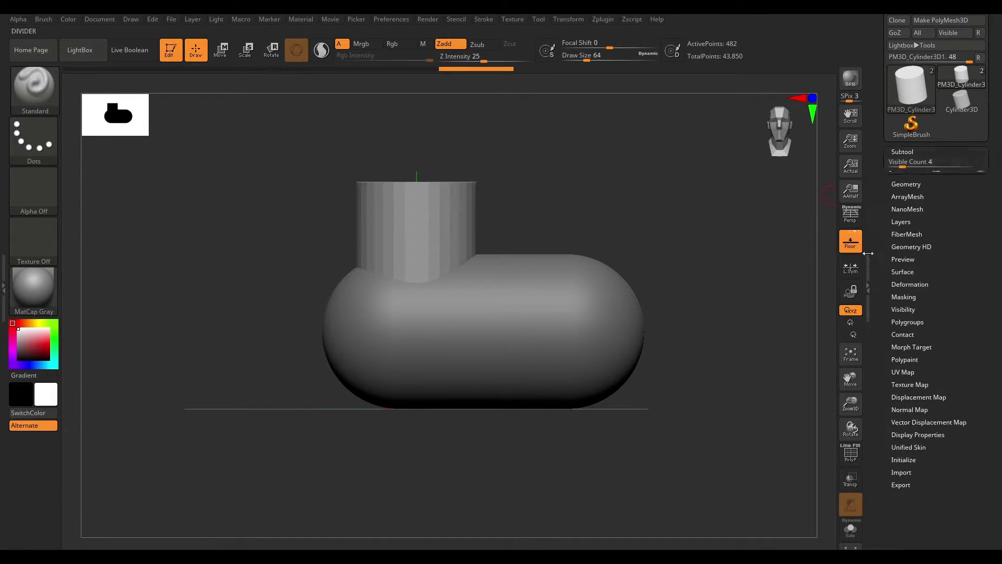
{"action": "left_click", "coordinate": [867, 286]}
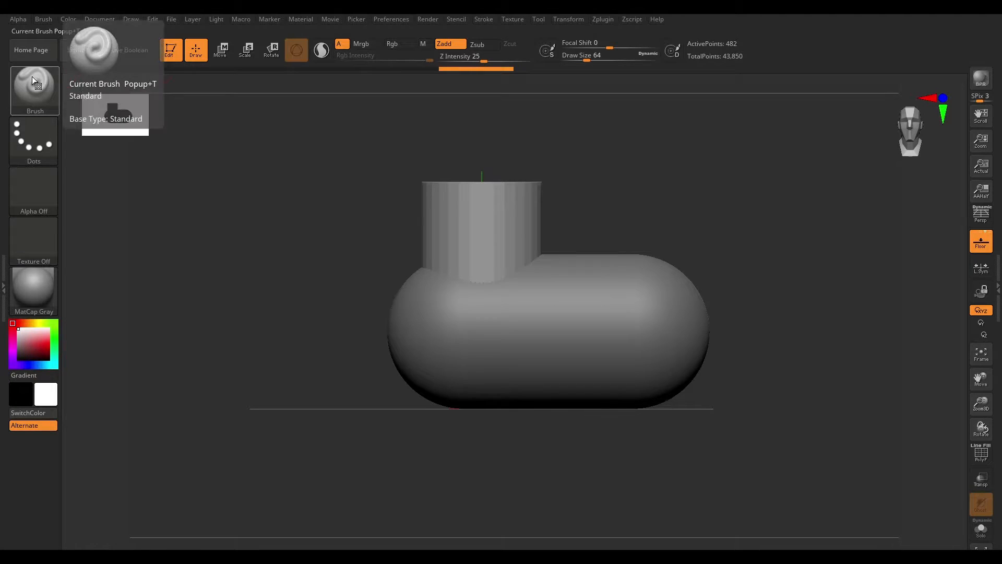
- Open the Brush, Stroke, Alpha and Material pickers in turn to browse their options
{"action": "left_click", "coordinate": [40, 93]}
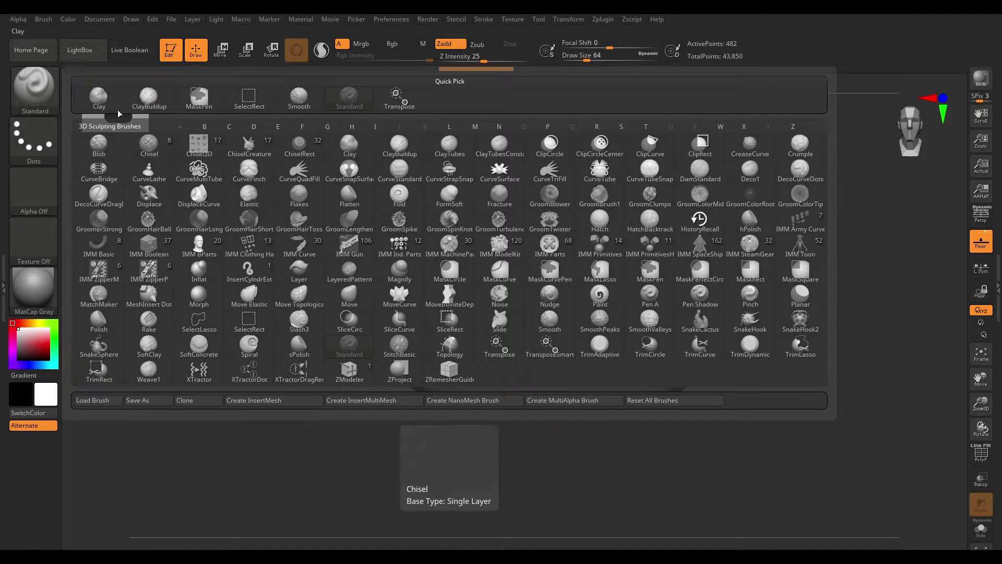
{"action": "left_click", "coordinate": [46, 143]}
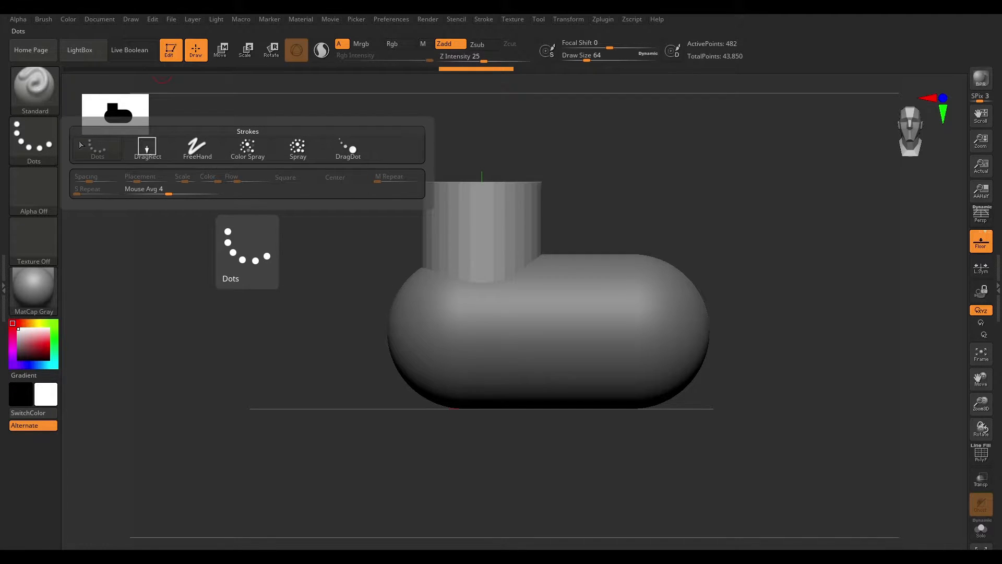
{"action": "left_click", "coordinate": [43, 192]}
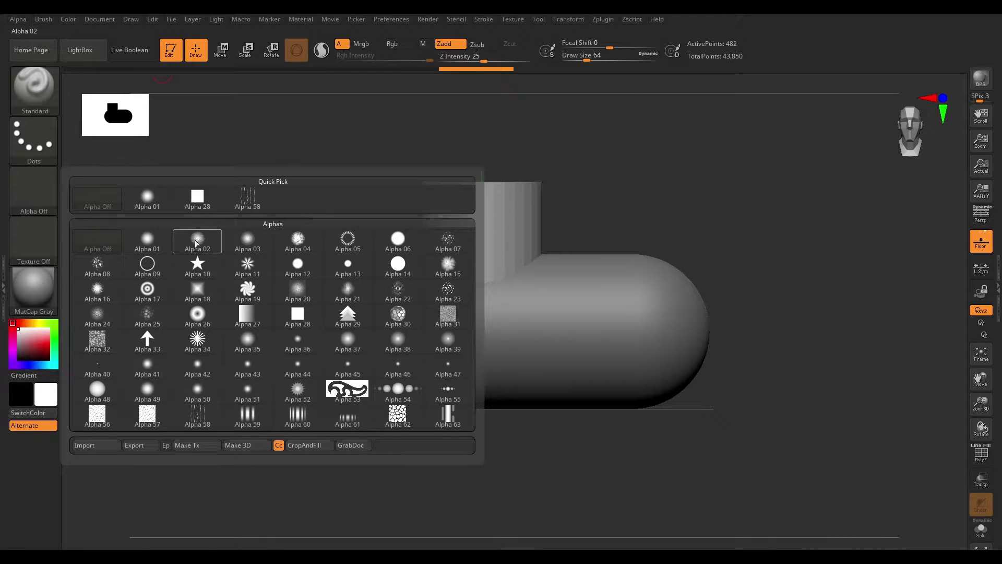
{"action": "mouse_move", "coordinate": [148, 246]}
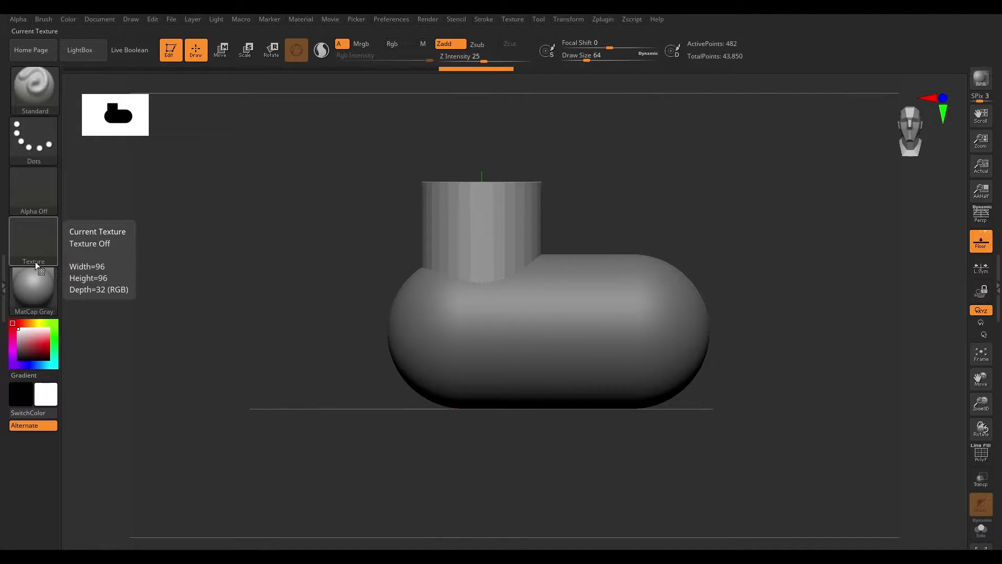
{"action": "left_click", "coordinate": [40, 296]}
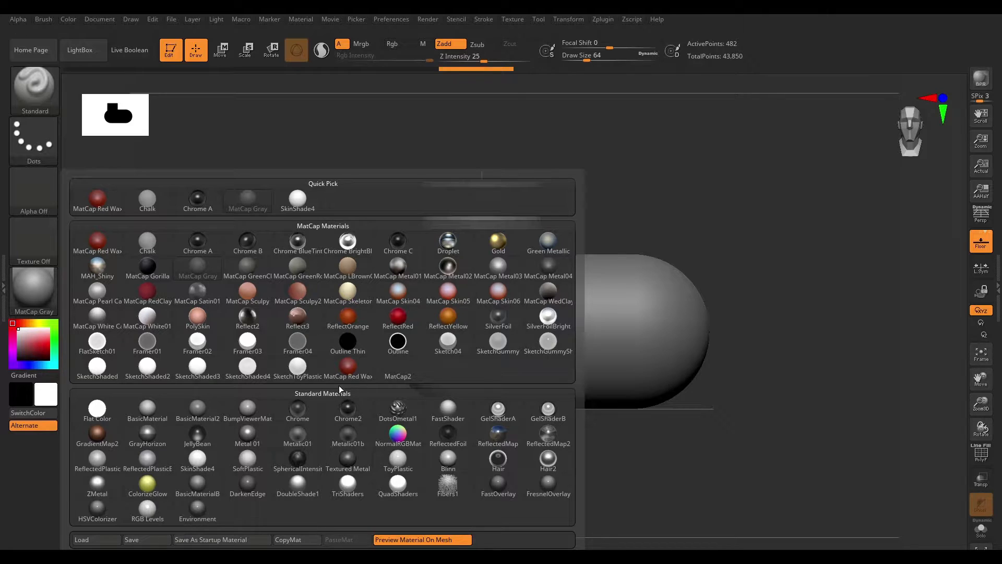
{"action": "mouse_move", "coordinate": [295, 342]}
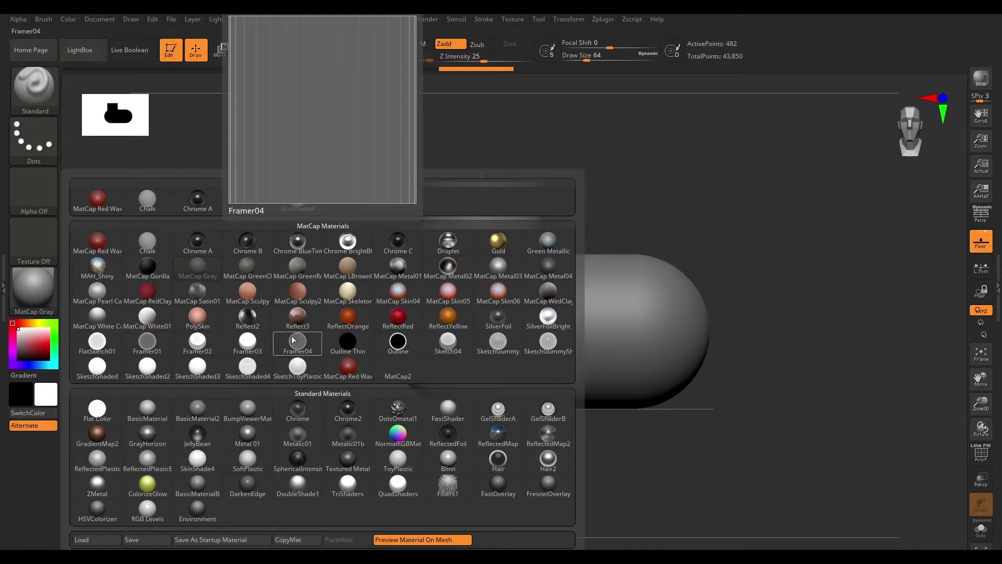
{"action": "mouse_move", "coordinate": [385, 299]}
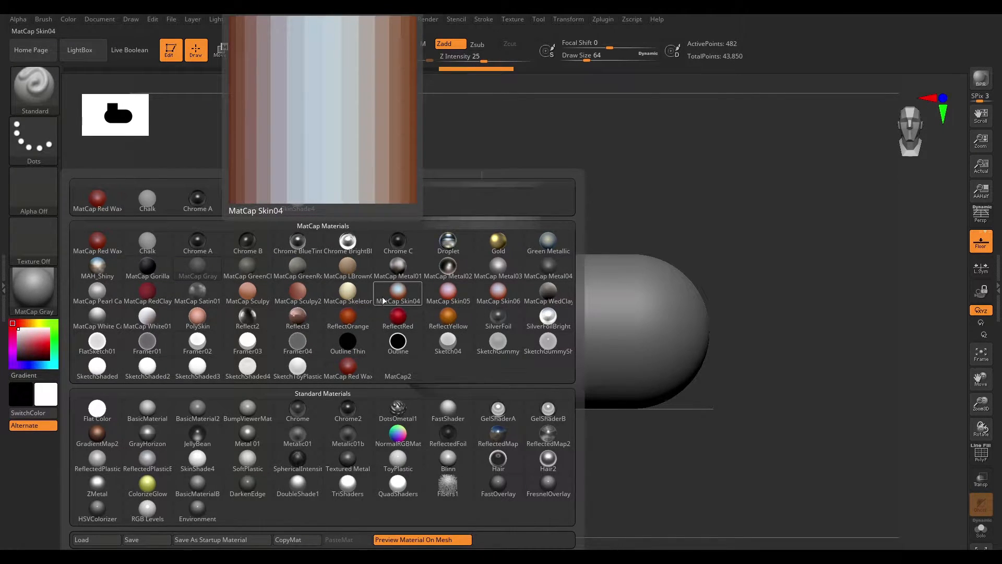
{"action": "left_click", "coordinate": [43, 289]}
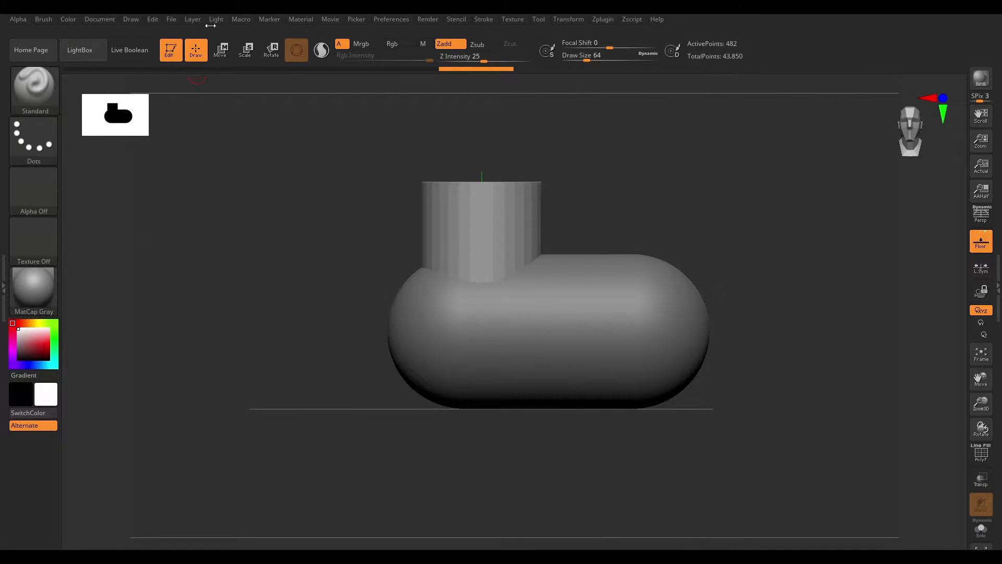
- Dock the Light palette in the left tray and nudge the light's placement on the light sphere
{"action": "left_click", "coordinate": [217, 21]}
{"action": "left_click", "coordinate": [211, 30]}
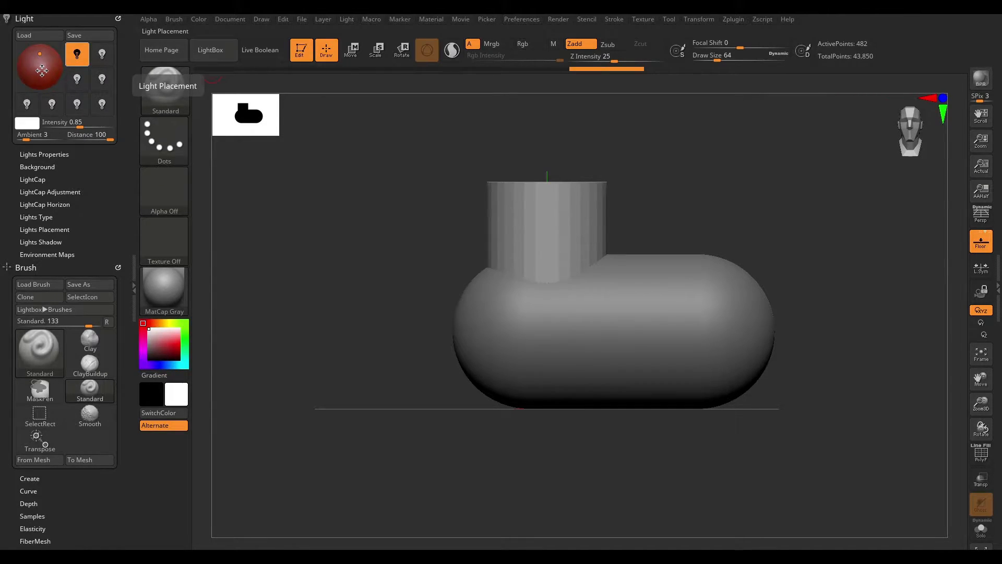
{"action": "mouse_move", "coordinate": [41, 59]}
{"action": "left_mouse_down"}
{"action": "mouse_move", "coordinate": [30, 69]}
{"action": "mouse_move", "coordinate": [47, 63]}
{"action": "mouse_move", "coordinate": [33, 68]}
{"action": "mouse_move", "coordinate": [40, 56]}
{"action": "left_mouse_up"}
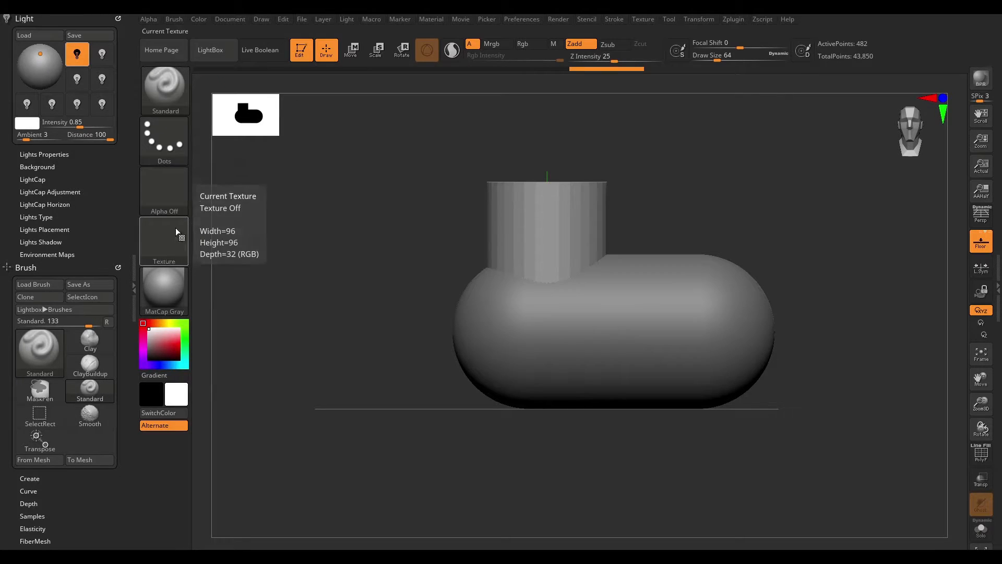
- Apply BasicMaterial to the model from the material picker
{"action": "left_click", "coordinate": [164, 289]}
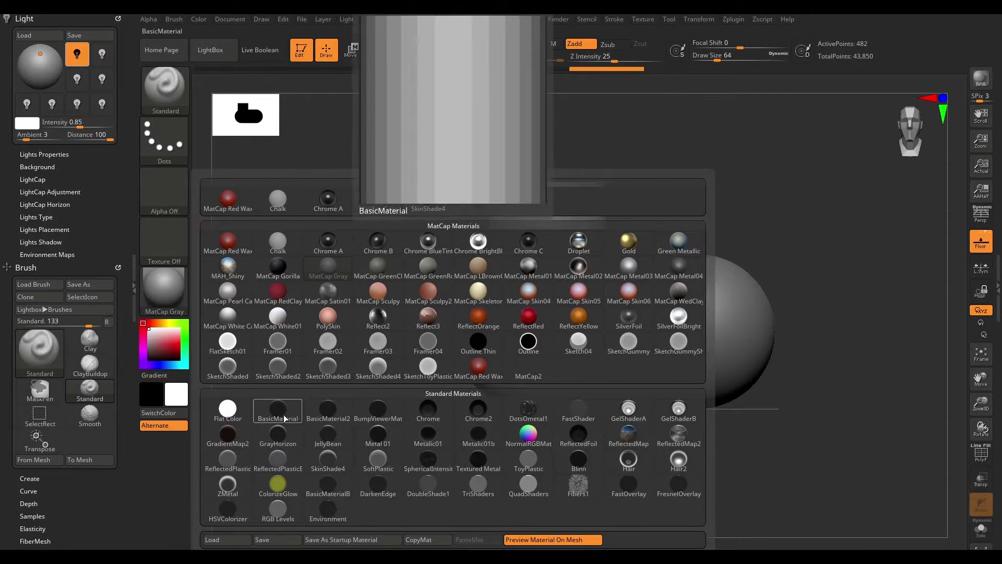
{"action": "left_click", "coordinate": [173, 295]}
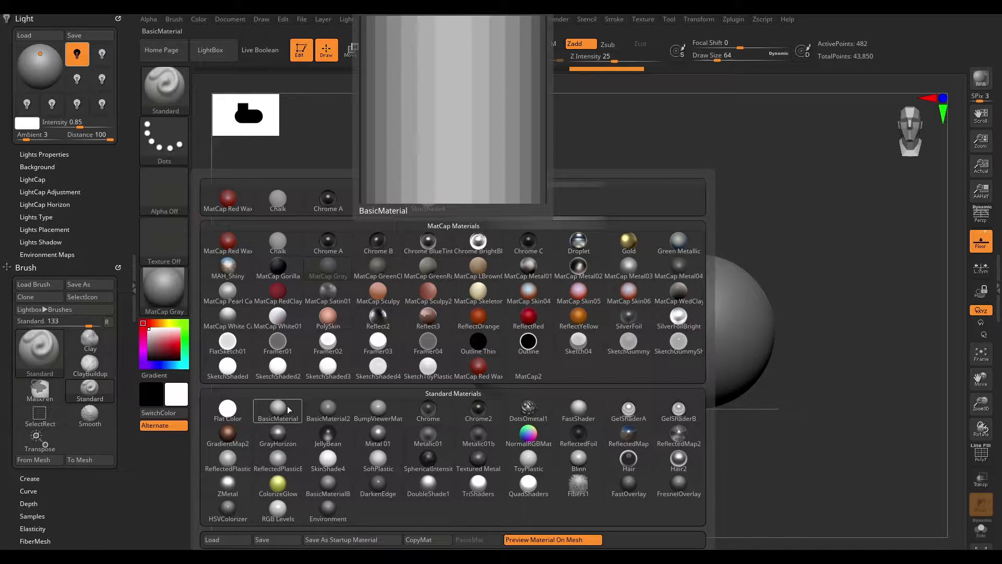
{"action": "left_click", "coordinate": [288, 410]}
- Reposition the light on the light sphere to change the model's shading
{"action": "mouse_move", "coordinate": [41, 52]}
{"action": "left_mouse_down"}
{"action": "mouse_move", "coordinate": [33, 74]}
{"action": "mouse_move", "coordinate": [56, 65]}
{"action": "left_mouse_up"}
{"action": "left_click", "coordinate": [35, 62]}
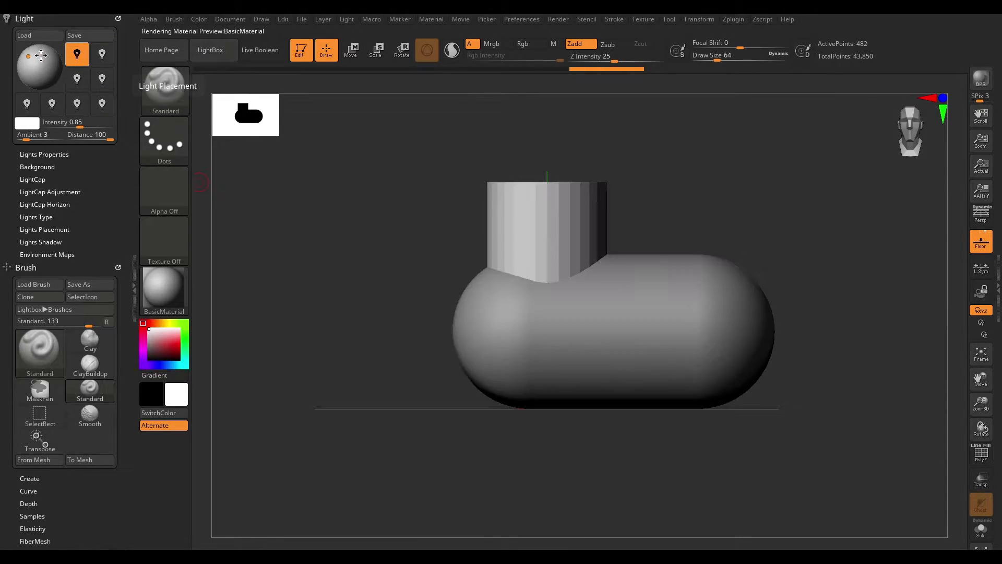
{"action": "left_click", "coordinate": [37, 58]}
{"action": "left_click", "coordinate": [40, 49]}
{"action": "left_click", "coordinate": [32, 59]}
{"action": "left_click", "coordinate": [37, 55]}
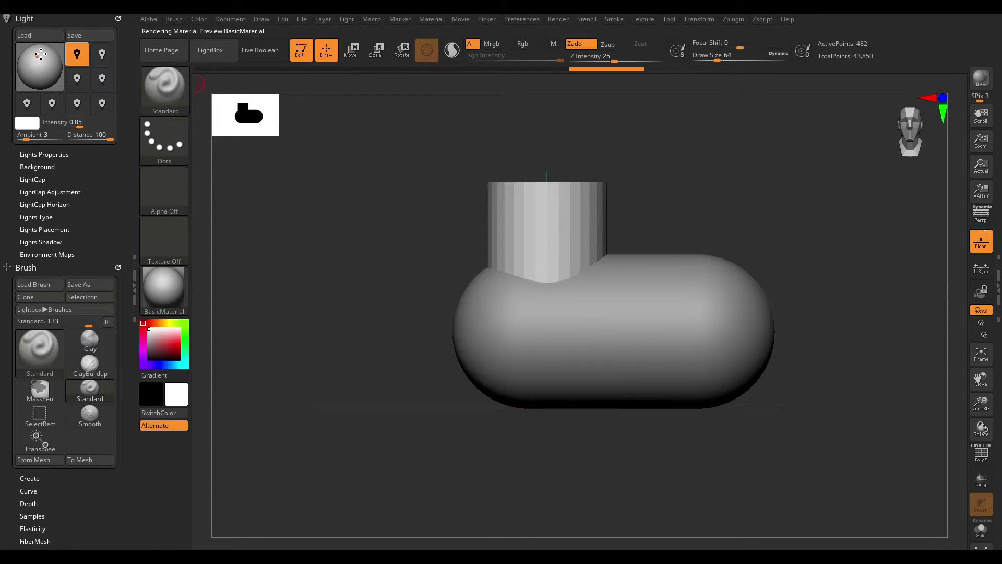
{"action": "left_click", "coordinate": [41, 55]}
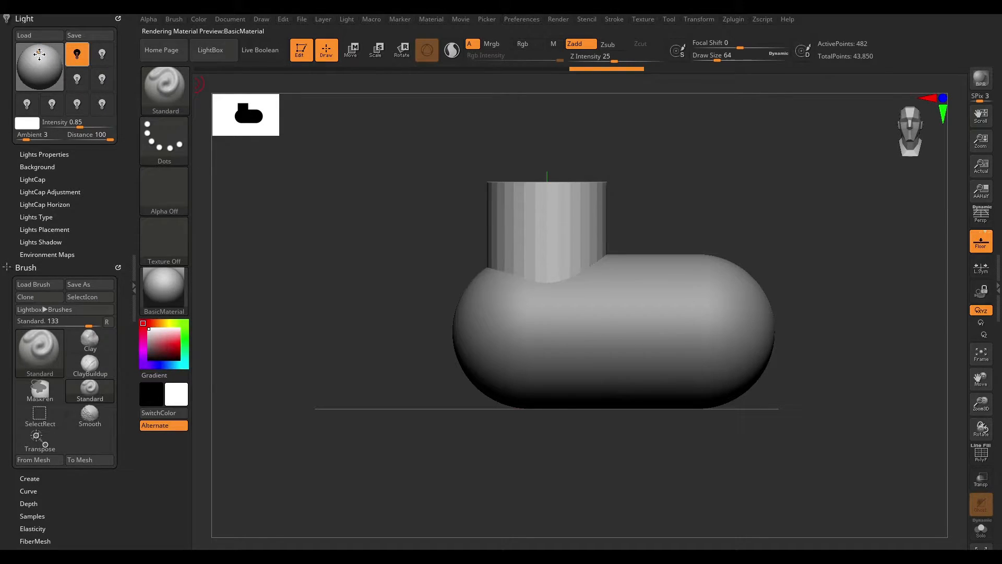
{"action": "left_click", "coordinate": [39, 55]}
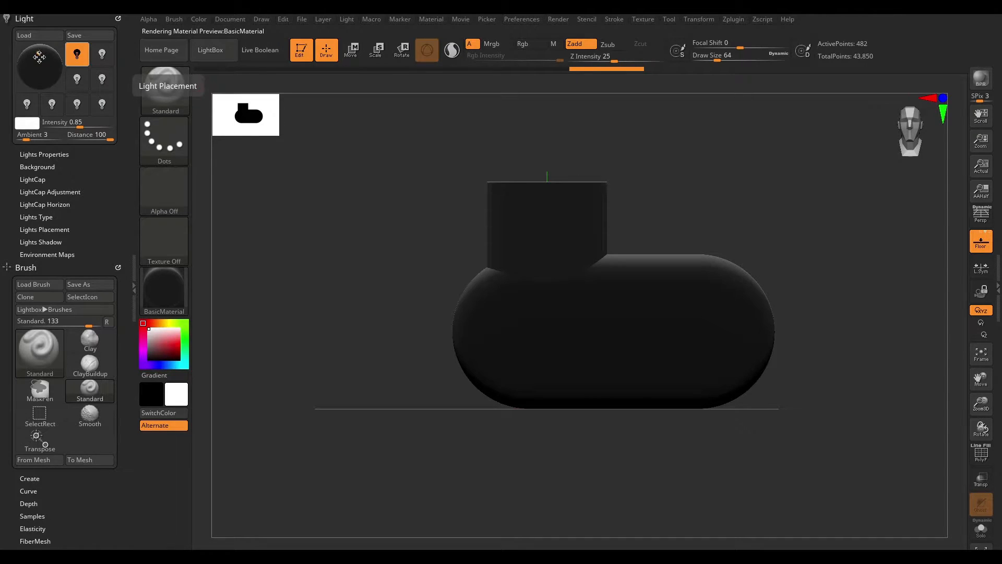
{"action": "left_click", "coordinate": [38, 55]}
{"action": "left_click_drag", "start_coordinate": [39, 54], "coordinate": [33, 54]}
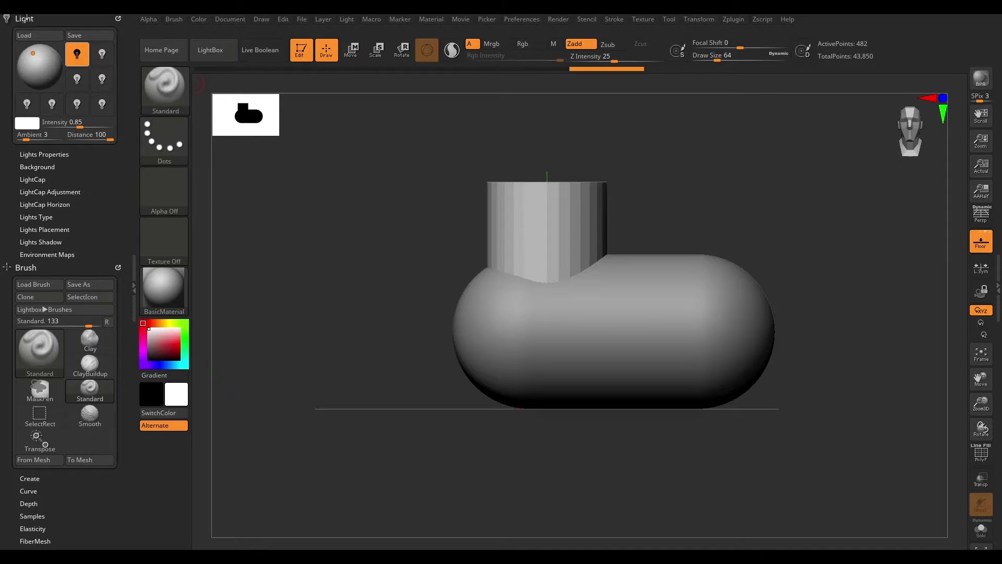
- Hide the left tray and switch to the Move gizmo
{"action": "left_click", "coordinate": [135, 284]}
{"action": "double_click", "coordinate": [136, 284]}
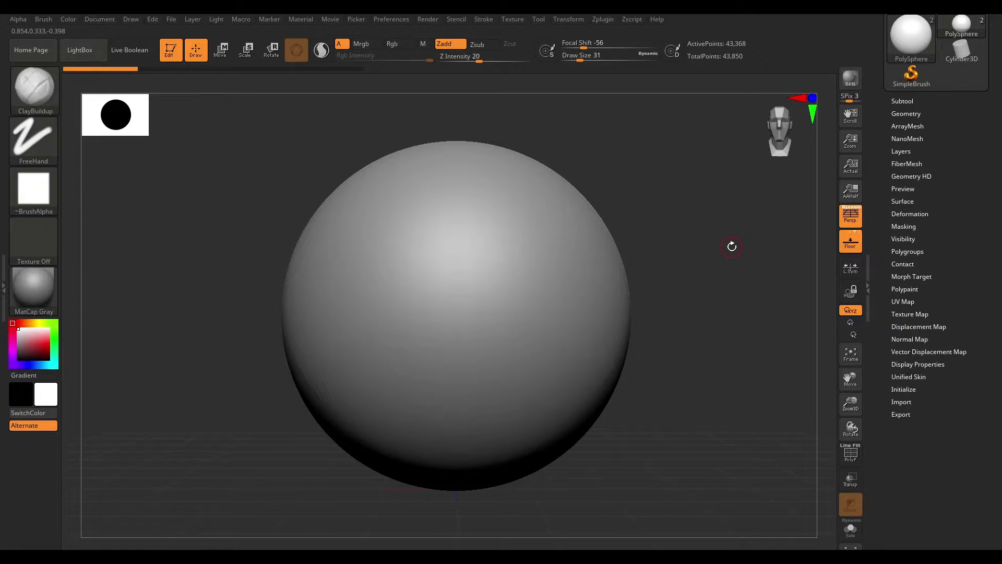
{"action": "key", "text": "w"}
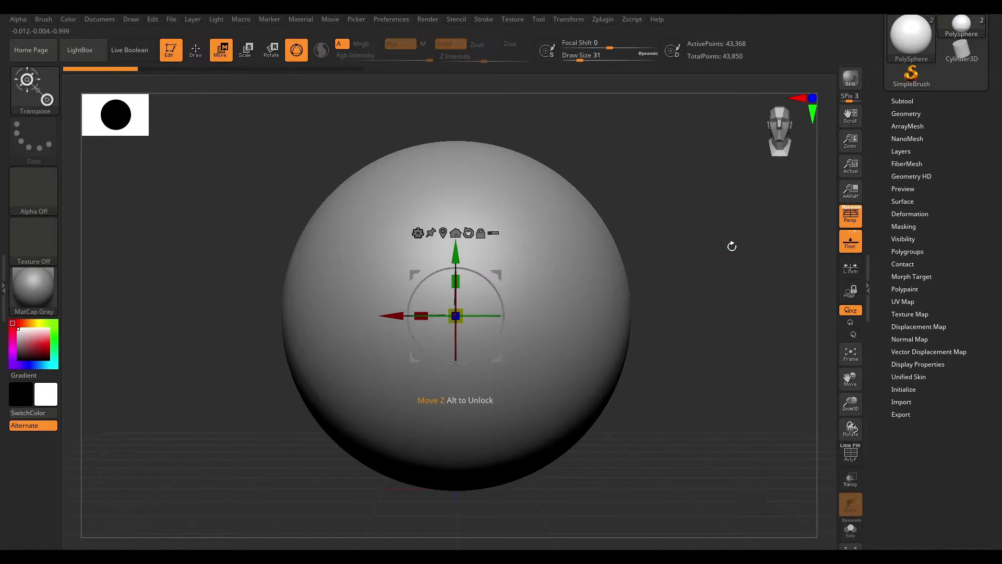
- Drag the sphere along the gizmo's X axis, then undo the move
{"action": "left_click_drag", "start_coordinate": [694, 193], "coordinate": [700, 266]}
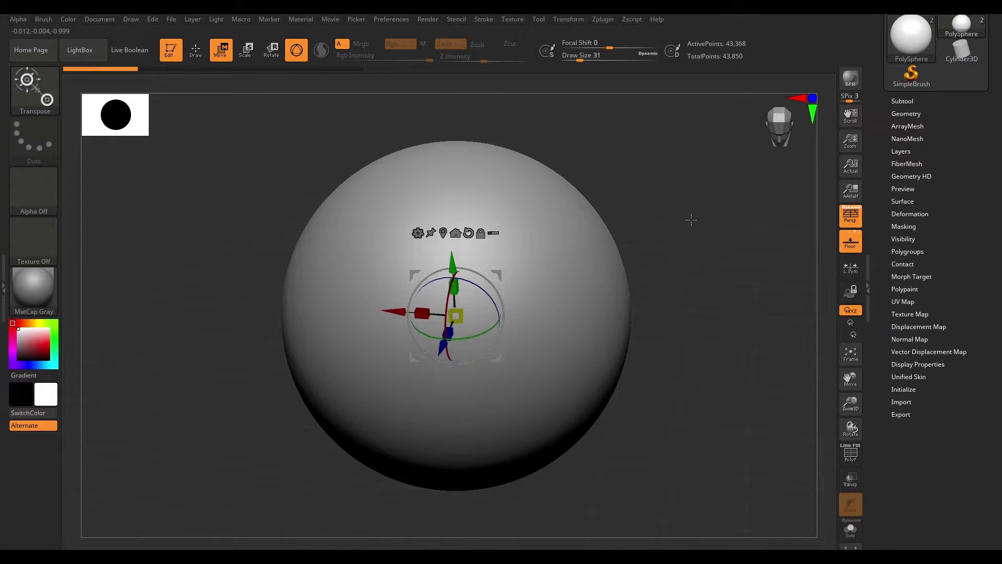
{"action": "left_click_drag", "start_coordinate": [691, 219], "coordinate": [687, 224], "text": "shift"}
{"action": "left_click_drag", "start_coordinate": [391, 320], "coordinate": [452, 319]}
{"action": "left_click_drag", "start_coordinate": [562, 297], "coordinate": [551, 280]}
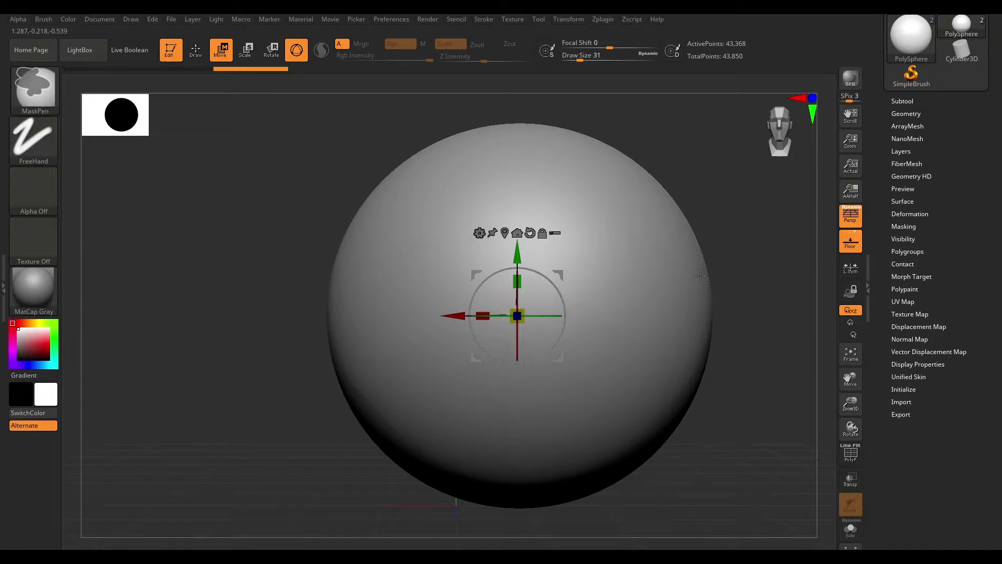
{"action": "key", "text": "ctrl+z"}
{"action": "key", "text": "ctrl+z"}
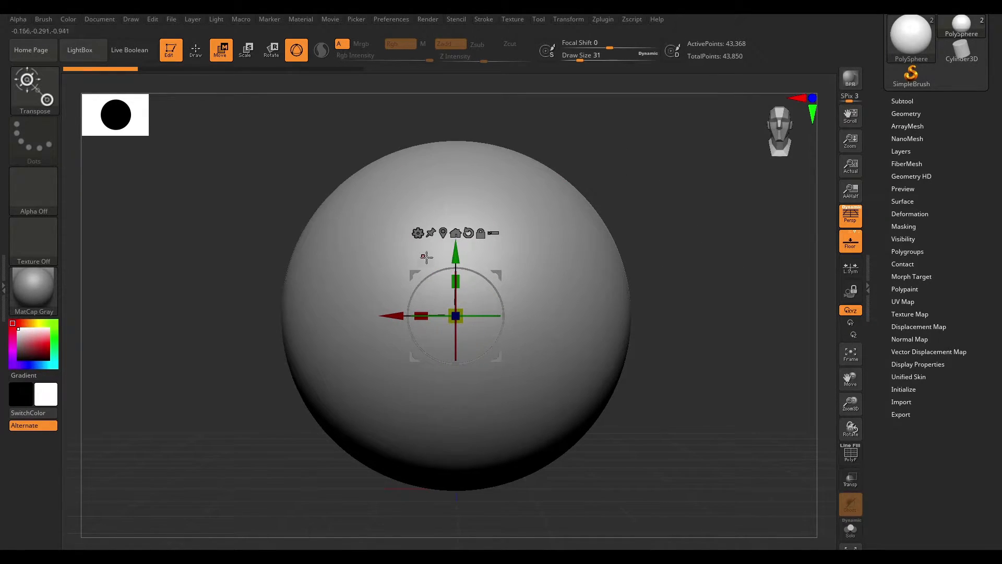
- Open the Subtool list, unhide the cylinder and make it the active subtool
{"action": "left_click_drag", "start_coordinate": [716, 209], "coordinate": [707, 258]}
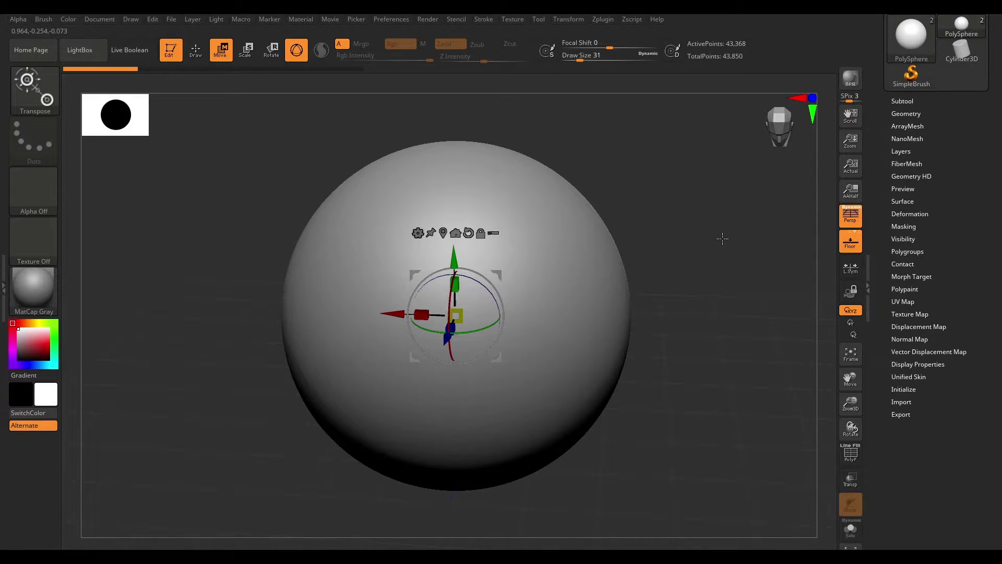
{"action": "left_click", "coordinate": [903, 101]}
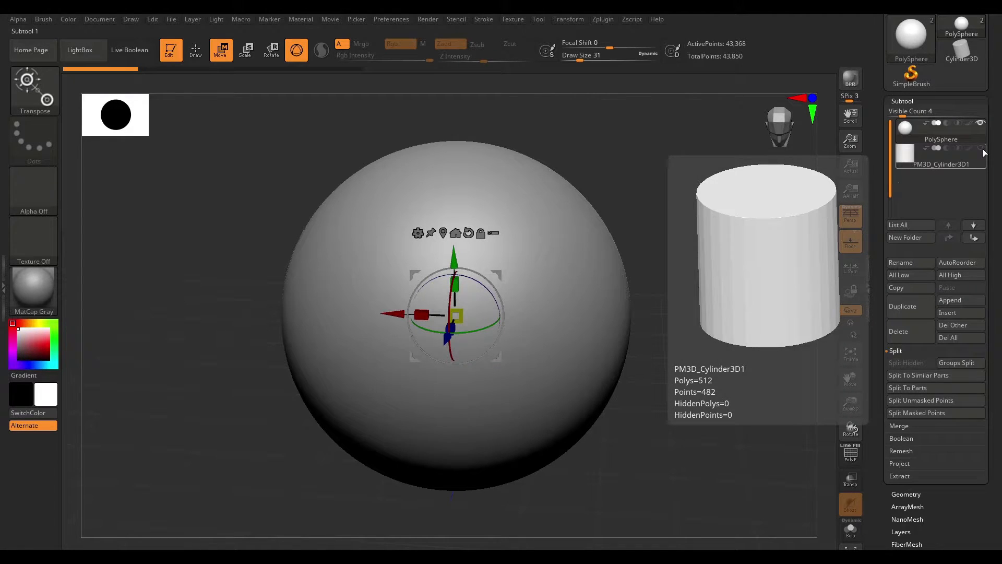
{"action": "left_click", "coordinate": [981, 149]}
{"action": "left_click_drag", "start_coordinate": [738, 194], "coordinate": [704, 284], "text": "shift"}
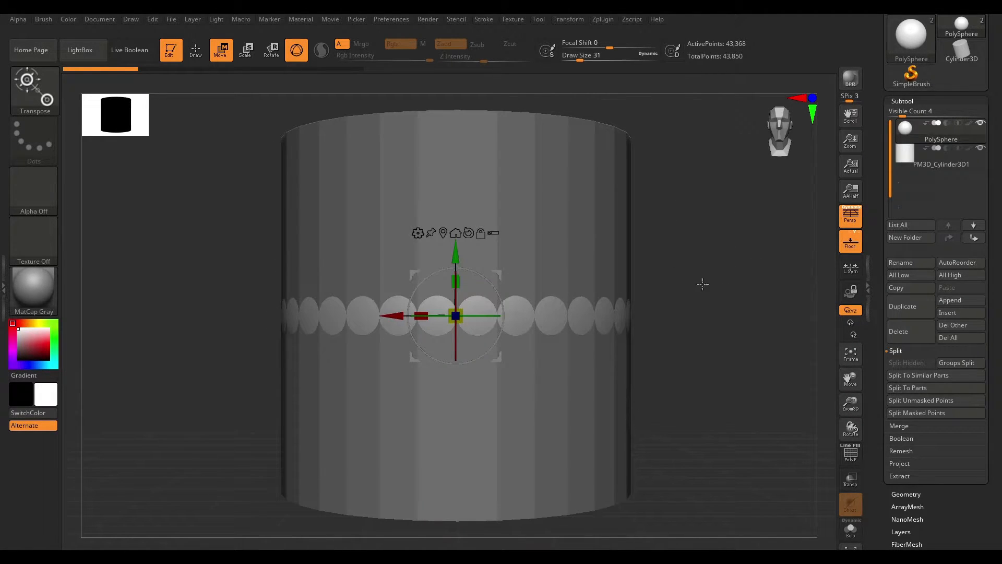
{"action": "left_click", "coordinate": [504, 186], "text": "alt"}
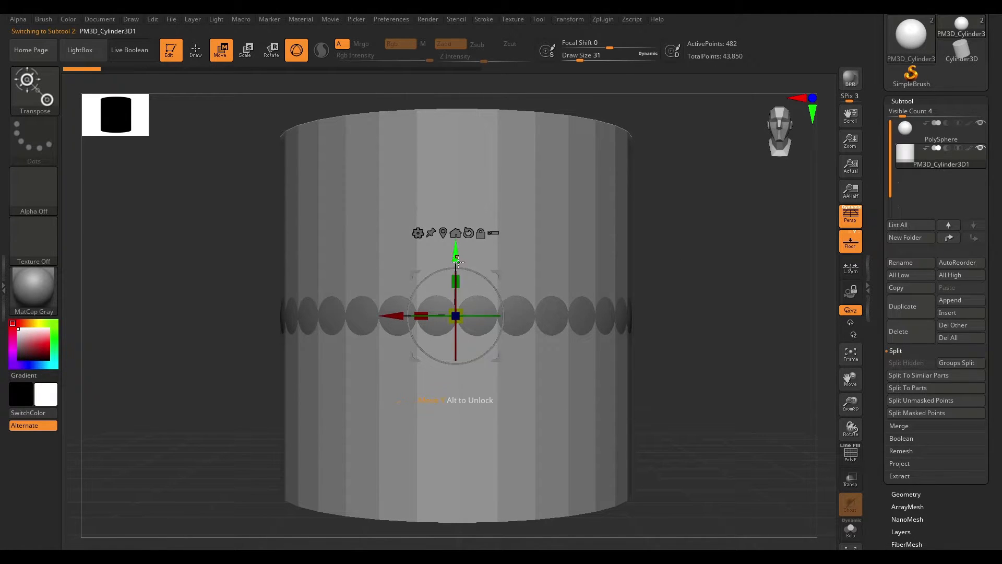
- Move the cylinder upward with the gizmo so it sits on top of the sphere
{"action": "left_click_drag", "start_coordinate": [457, 255], "coordinate": [456, 107]}
{"action": "left_click_drag", "start_coordinate": [696, 195], "coordinate": [574, 285], "text": "alt"}
{"action": "left_click_drag", "start_coordinate": [453, 257], "coordinate": [444, 279]}
{"action": "left_click_drag", "start_coordinate": [554, 203], "coordinate": [552, 254], "text": "alt"}
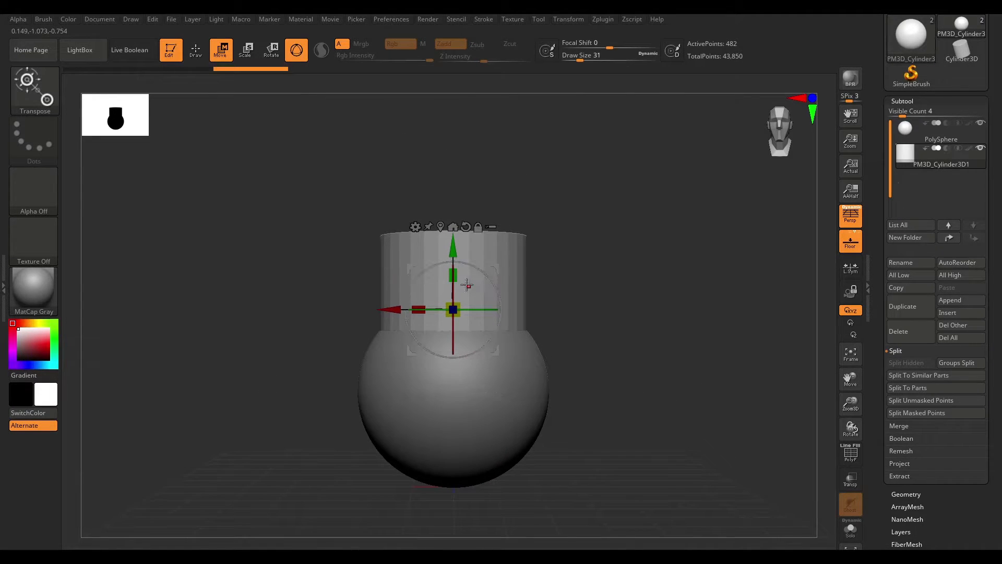
{"action": "left_click_drag", "start_coordinate": [454, 246], "coordinate": [460, 223]}
{"action": "key", "text": "ctrl+z"}
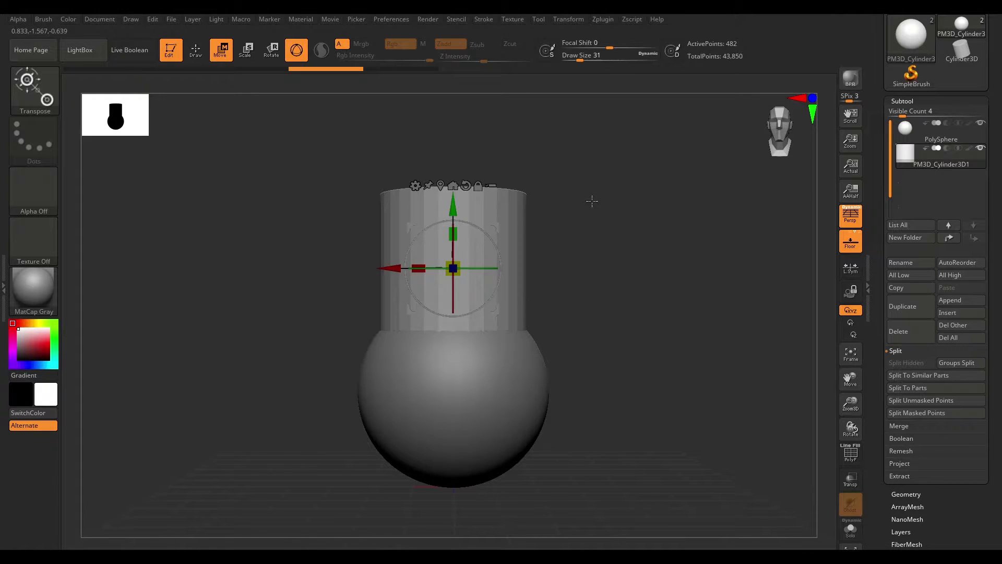
{"action": "left_click_drag", "start_coordinate": [593, 202], "coordinate": [580, 222], "text": "alt"}
{"action": "mouse_move", "coordinate": [453, 233]}
{"action": "left_mouse_down"}
{"action": "mouse_move", "coordinate": [458, 301]}
{"action": "mouse_move", "coordinate": [453, 246]}
{"action": "left_mouse_up"}
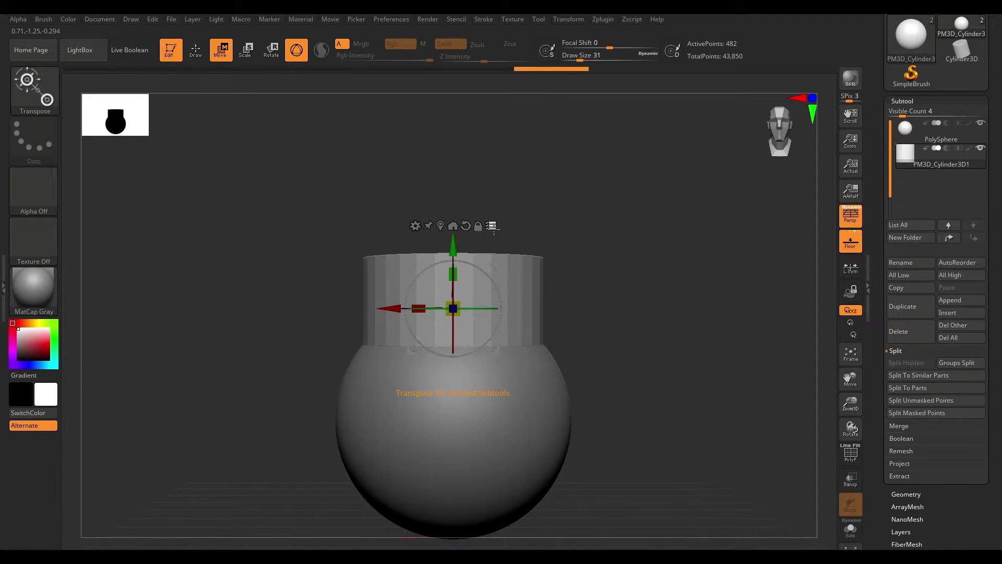
- Scale the cylinder with the gizmo, then undo the scaling
{"action": "left_click_drag", "start_coordinate": [622, 281], "coordinate": [567, 270], "text": "alt"}
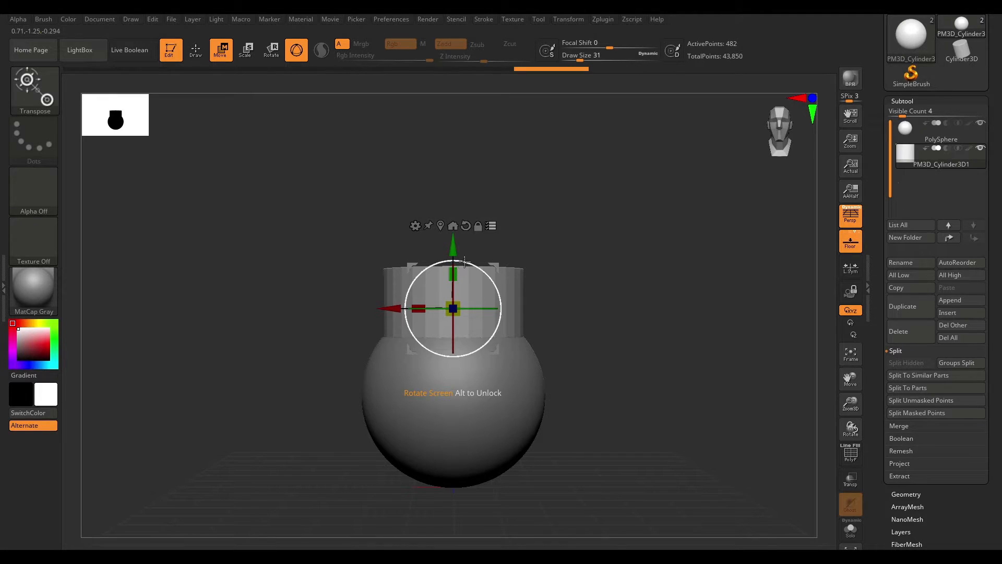
{"action": "right_click_drag", "start_coordinate": [453, 269], "coordinate": [453, 180], "text": "alt"}
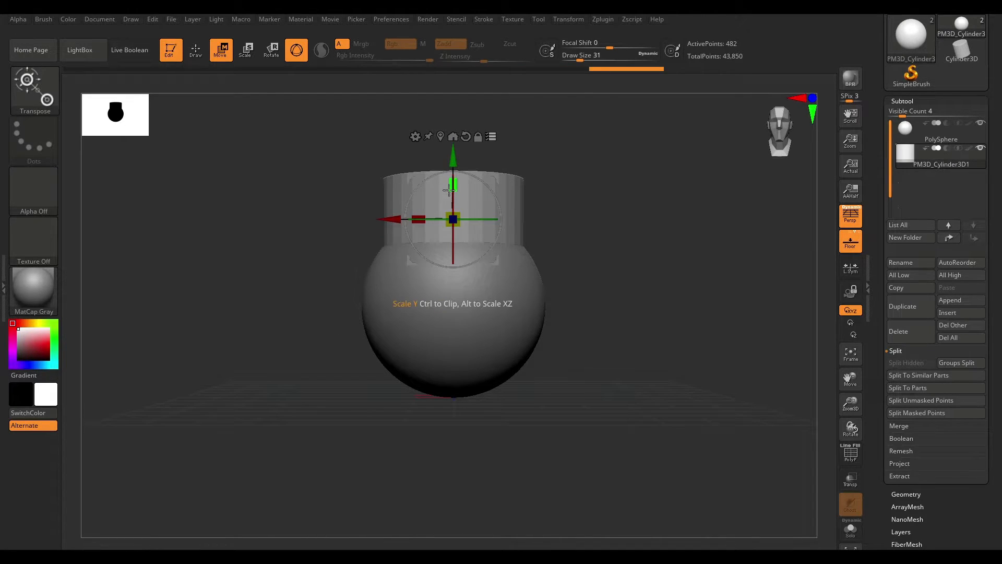
{"action": "left_click_drag", "start_coordinate": [458, 184], "coordinate": [435, 224]}
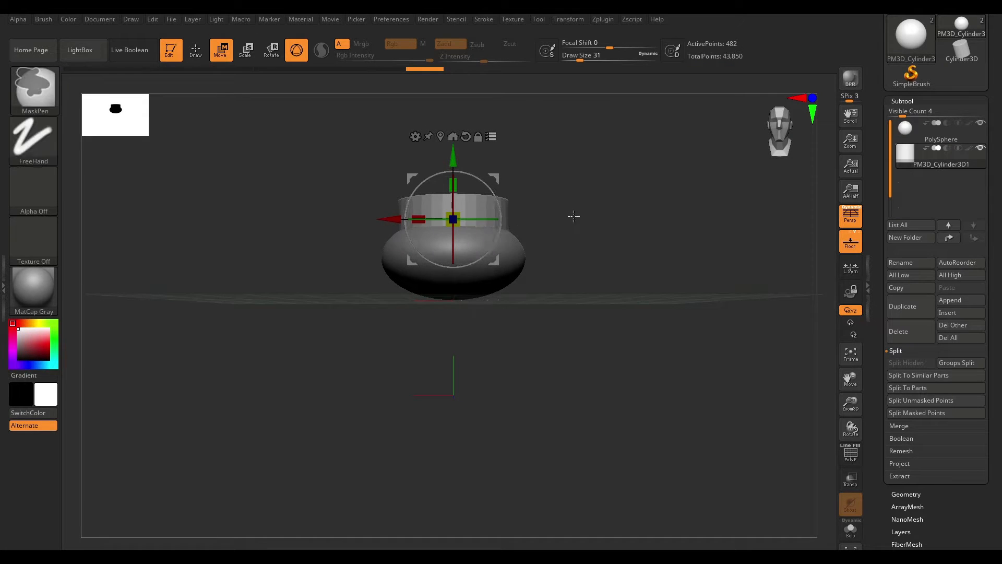
{"action": "key", "text": "ctrl+z"}
{"action": "key", "text": "ctrl+z"}
{"action": "key", "text": "ctrl+z"}
{"action": "key", "text": "ctrl+z"}
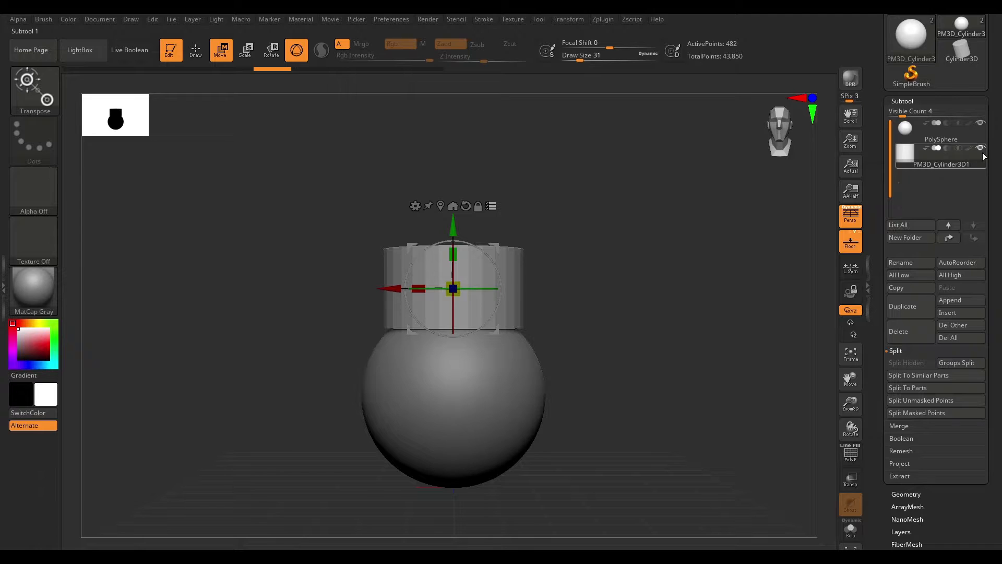
- Select the PolySphere subtool
{"action": "left_click", "coordinate": [937, 131]}
{"action": "left_click", "coordinate": [921, 140]}
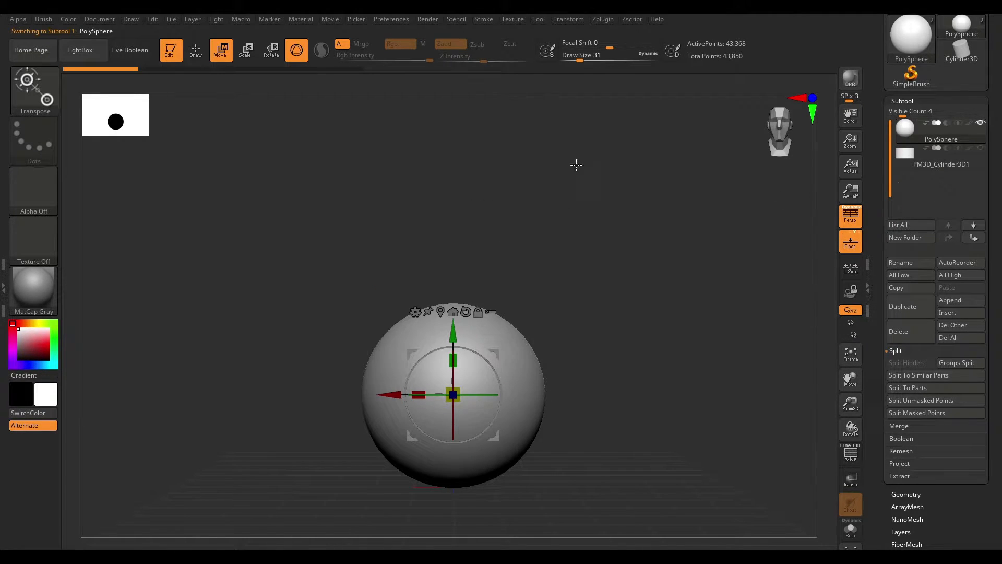
{"action": "left_click_drag", "start_coordinate": [562, 298], "coordinate": [606, 271], "text": "alt"}
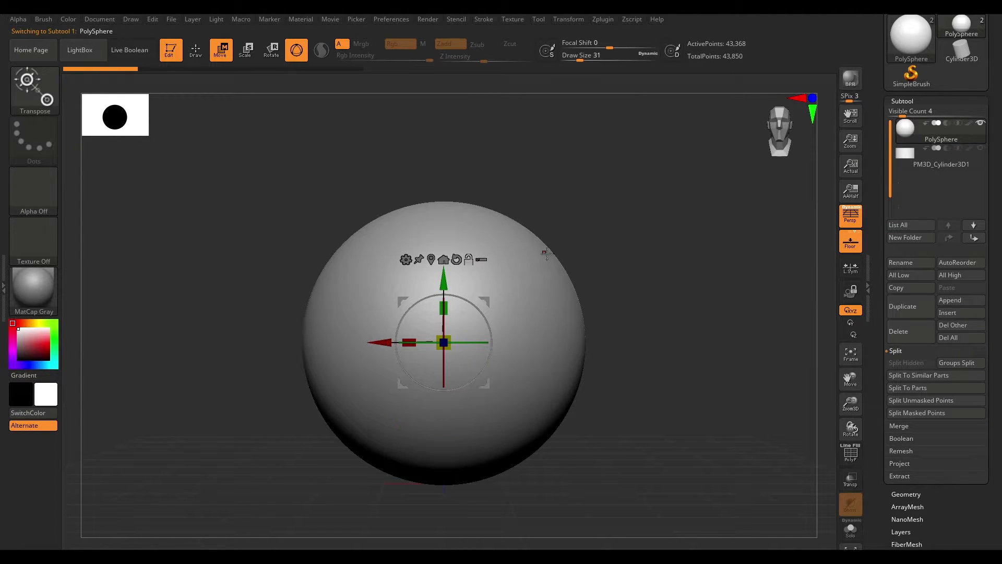
- Reposition and rotate the Move gizmo away from the sphere without moving the mesh
{"action": "left_click_drag", "start_coordinate": [370, 343], "coordinate": [592, 328], "text": "alt"}
{"action": "left_click_drag", "start_coordinate": [651, 281], "coordinate": [650, 192]}
{"action": "left_click_drag", "start_coordinate": [588, 252], "coordinate": [146, 252]}
{"action": "left_click_drag", "start_coordinate": [204, 187], "coordinate": [204, 244]}
{"action": "left_click_drag", "start_coordinate": [145, 309], "coordinate": [109, 309]}
{"action": "mouse_move", "coordinate": [170, 247]}
{"action": "left_mouse_down"}
{"action": "mouse_move", "coordinate": [170, 283]}
{"action": "mouse_move", "coordinate": [169, 251]}
{"action": "left_mouse_up"}
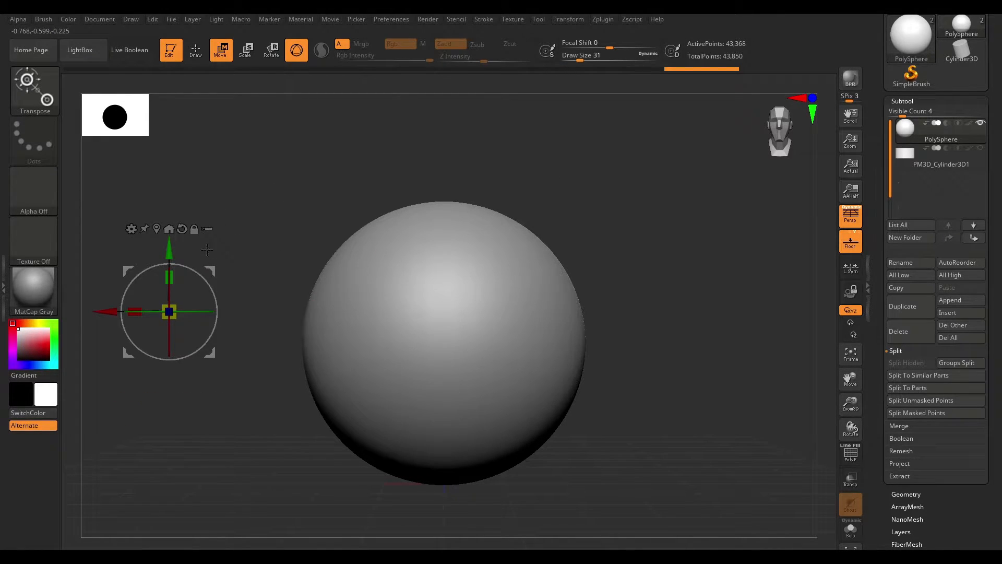
{"action": "left_click_drag", "start_coordinate": [169, 312], "coordinate": [164, 266]}
{"action": "left_click_drag", "start_coordinate": [747, 322], "coordinate": [726, 373], "text": "alt"}
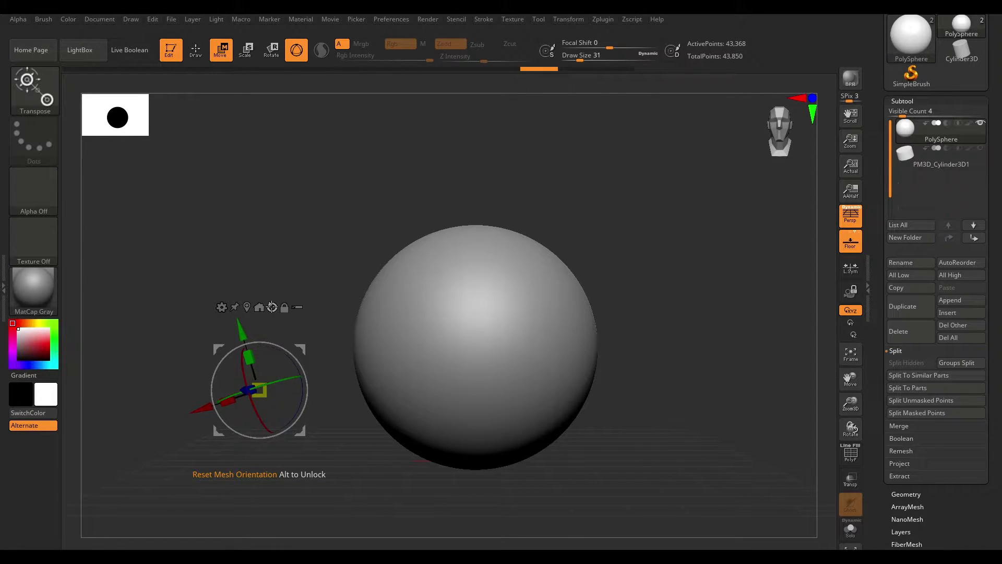
- Reset the gizmo's orientation to match the mesh
{"action": "left_click", "coordinate": [272, 307]}
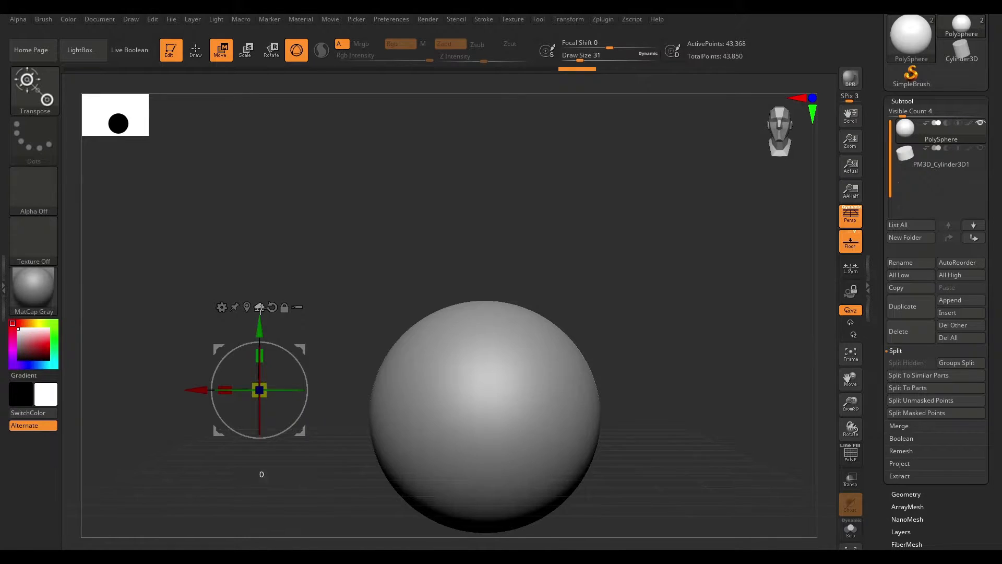
{"action": "left_click", "coordinate": [260, 307]}
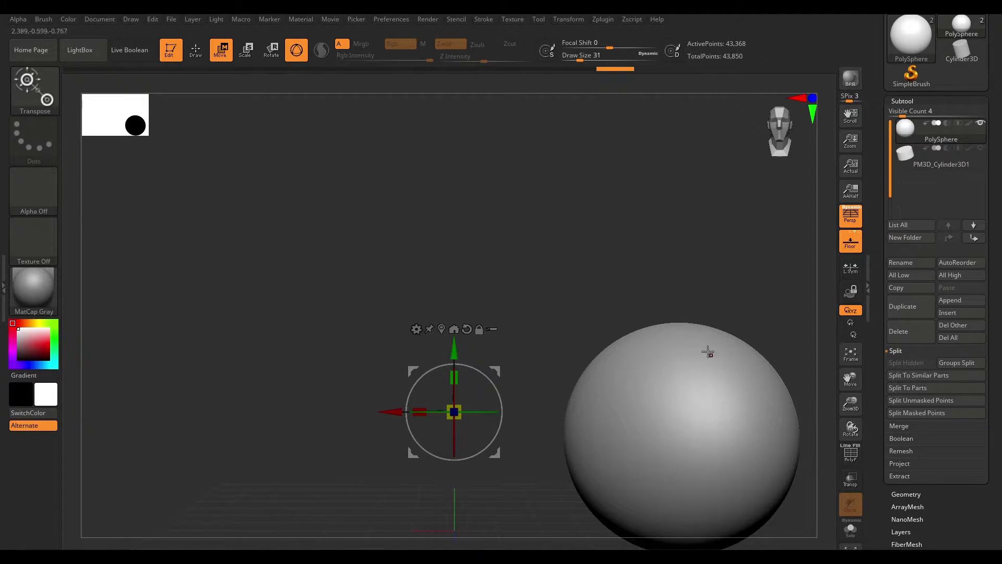
- Snap the gizmo to the sphere's centre and move the mesh to the axis
{"action": "left_click", "coordinate": [442, 327]}
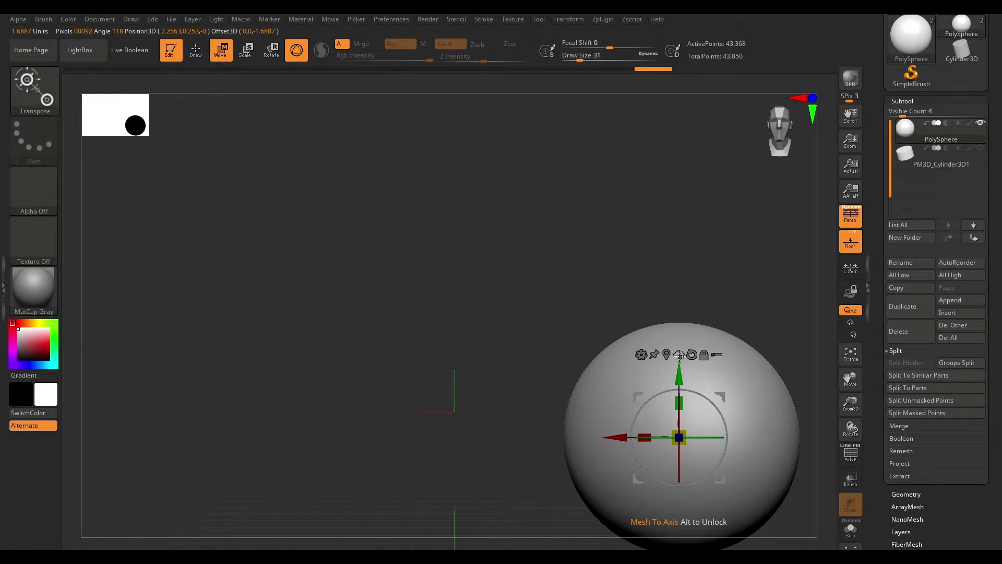
{"action": "left_click", "coordinate": [679, 354]}
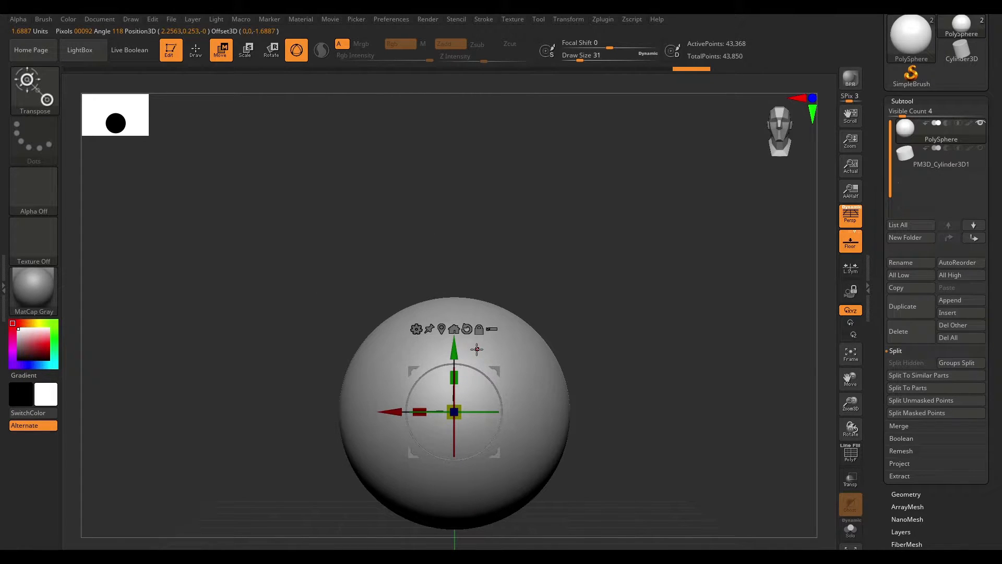
- Move the sphere upward with the gizmo in sticky mode and recentre the gizmo on the sphere
{"action": "left_click", "coordinate": [429, 328]}
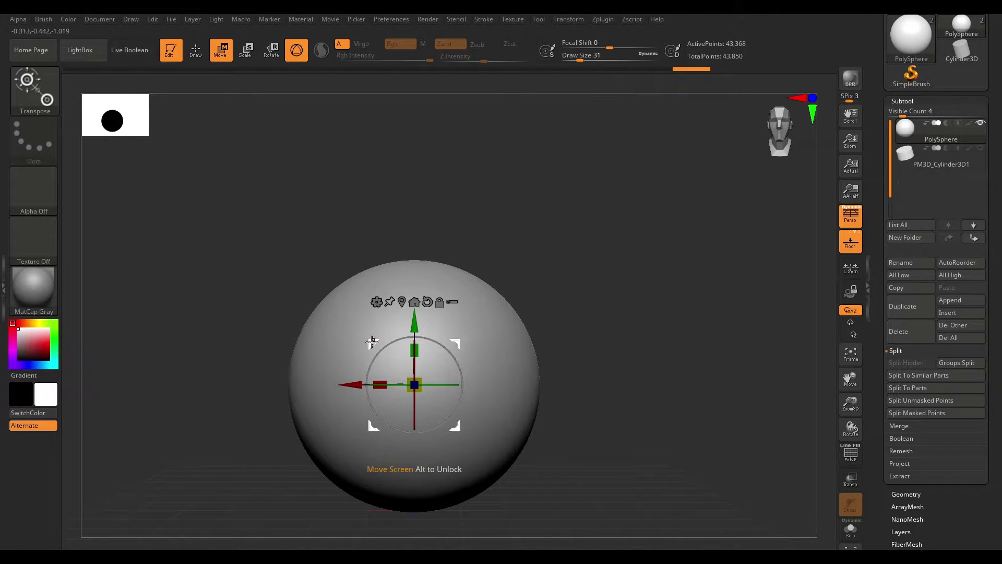
{"action": "left_click_drag", "start_coordinate": [414, 341], "coordinate": [392, 188]}
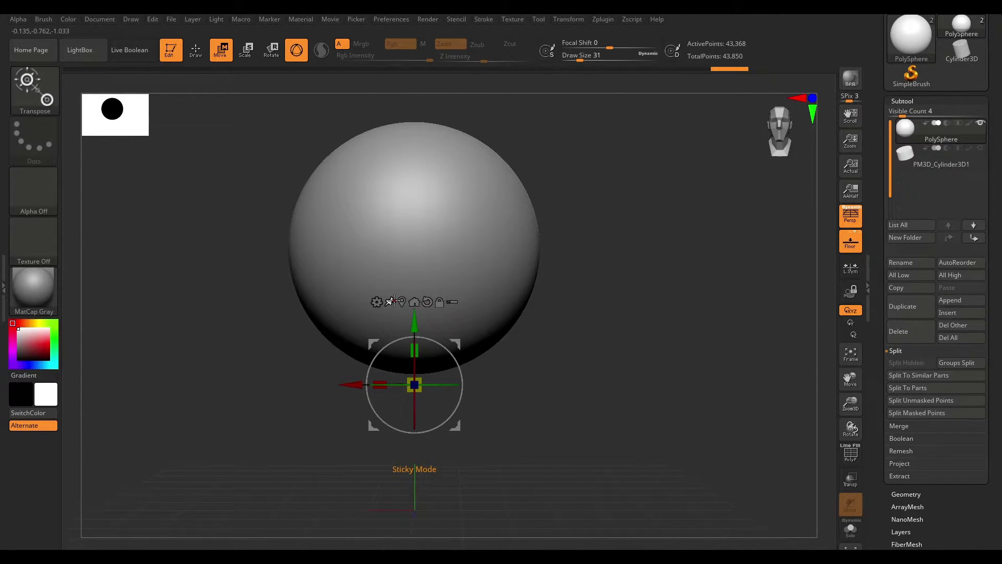
{"action": "left_click", "coordinate": [414, 302]}
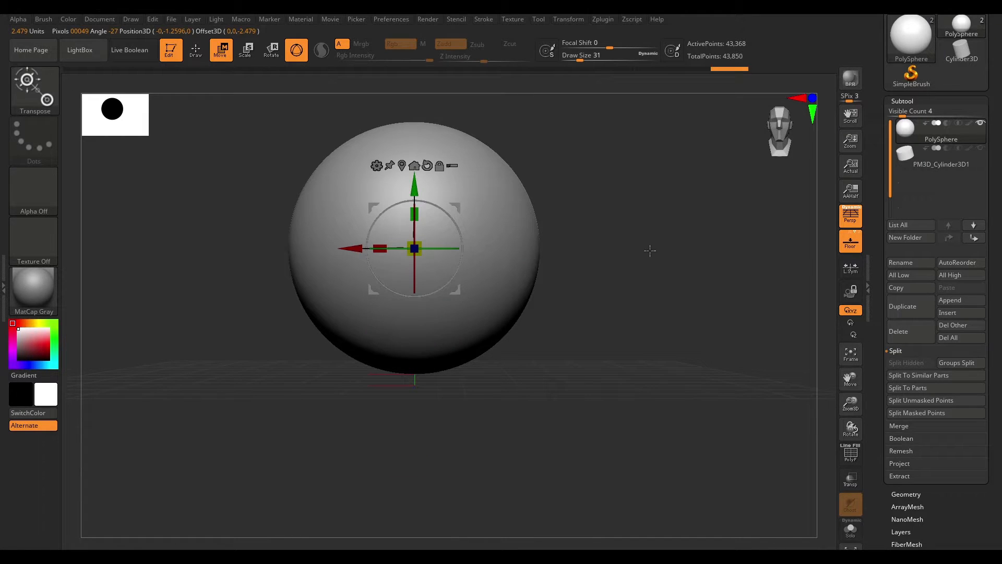
{"action": "left_click_drag", "start_coordinate": [610, 235], "coordinate": [646, 353], "text": "alt"}
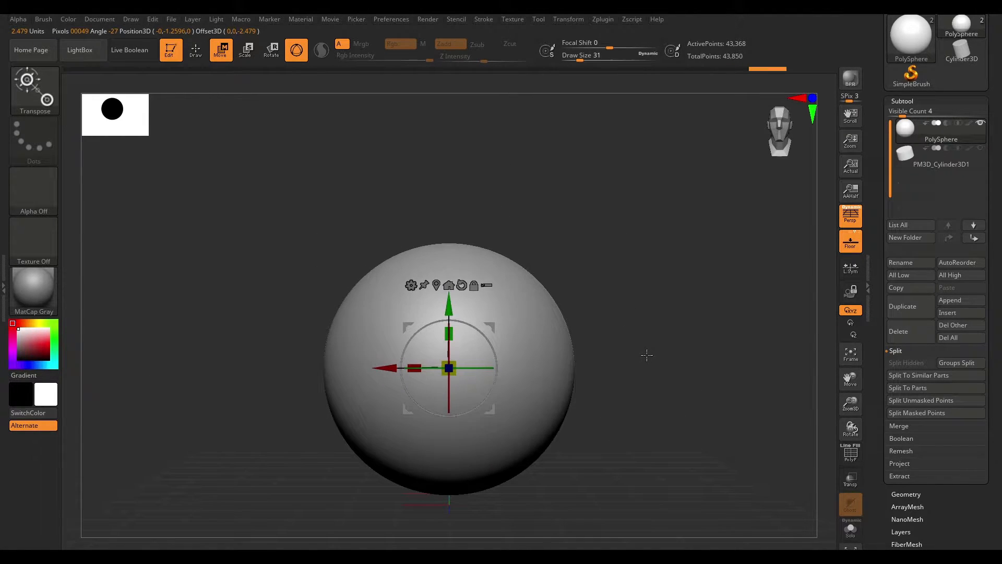
- Turn off Gizmo 3D to switch from the gizmo to the classic Transpose action line
{"action": "left_click", "coordinate": [412, 285]}
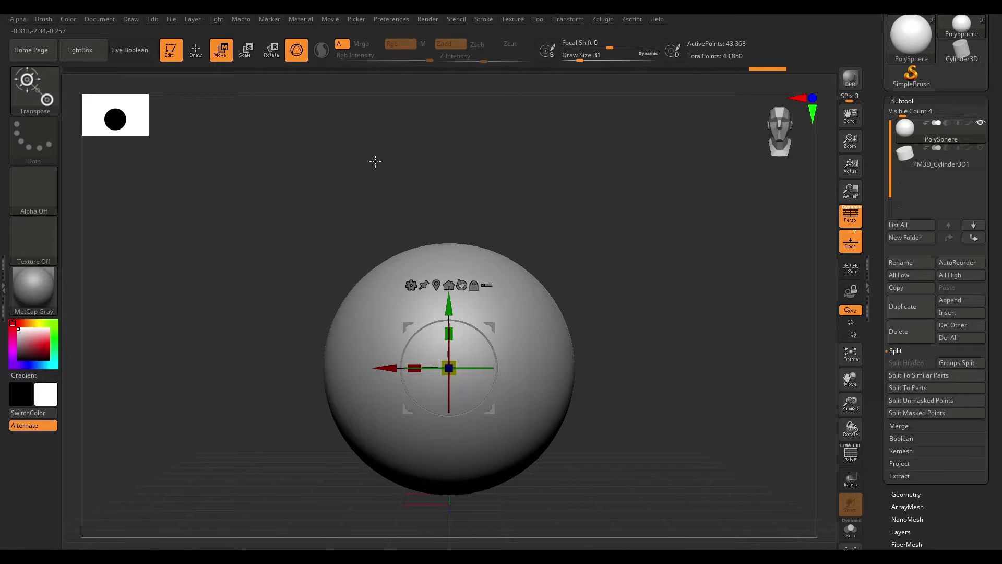
{"action": "left_click_drag", "start_coordinate": [375, 161], "coordinate": [360, 193], "text": "alt"}
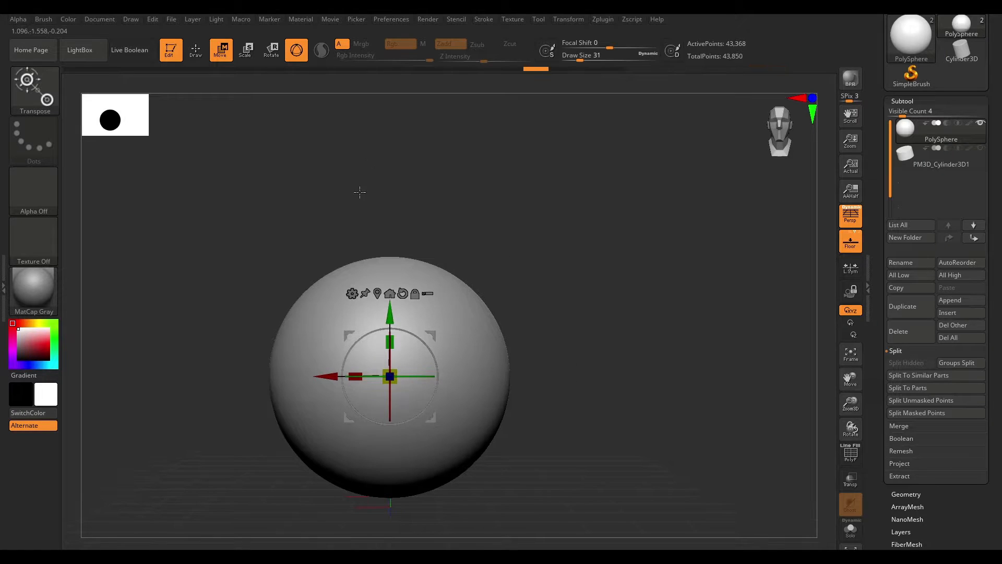
{"action": "left_click", "coordinate": [295, 50]}
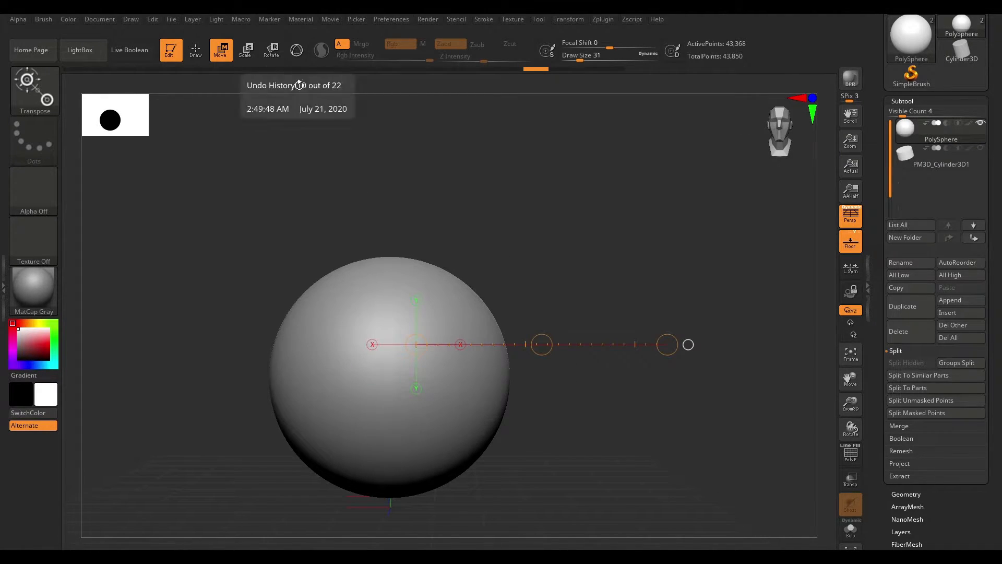
- Draw a Transpose action line across the sphere and drag its middle circle to move the sphere
{"action": "left_click_drag", "start_coordinate": [602, 284], "coordinate": [543, 298]}
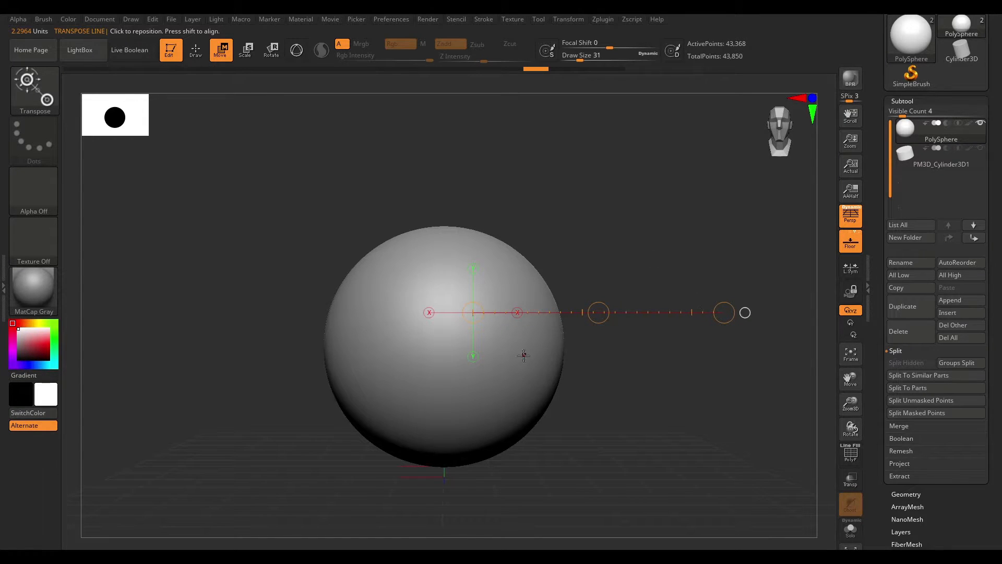
{"action": "mouse_move", "coordinate": [332, 345]}
{"action": "left_mouse_down"}
{"action": "mouse_move", "coordinate": [615, 350]}
{"action": "mouse_move", "coordinate": [626, 292]}
{"action": "mouse_move", "coordinate": [602, 219]}
{"action": "mouse_move", "coordinate": [617, 270]}
{"action": "mouse_move", "coordinate": [605, 446]}
{"action": "mouse_move", "coordinate": [616, 321]}
{"action": "mouse_move", "coordinate": [620, 350]}
{"action": "left_mouse_up"}
{"action": "left_click_drag", "start_coordinate": [662, 221], "coordinate": [651, 280]}
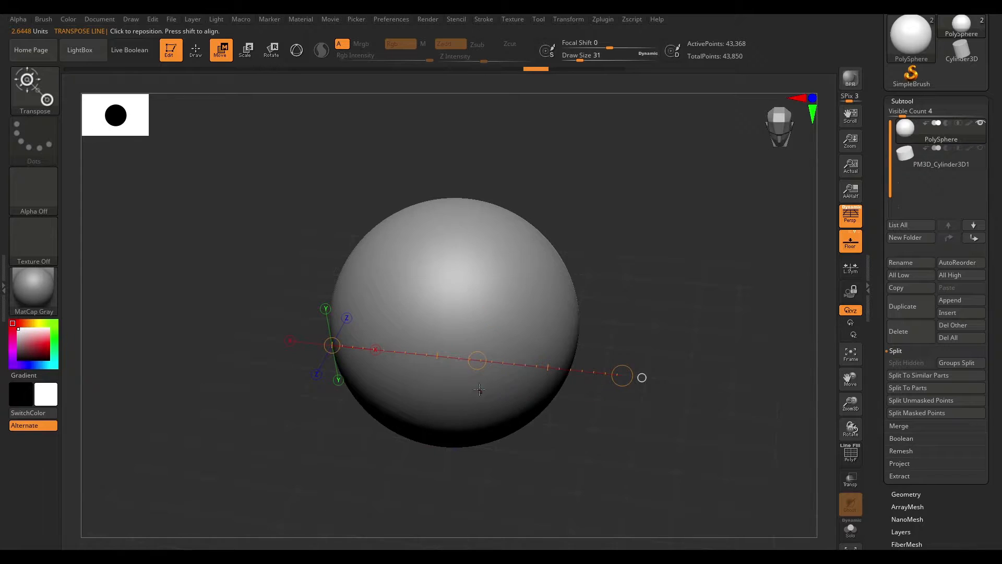
{"action": "left_click_drag", "start_coordinate": [478, 359], "coordinate": [555, 317]}
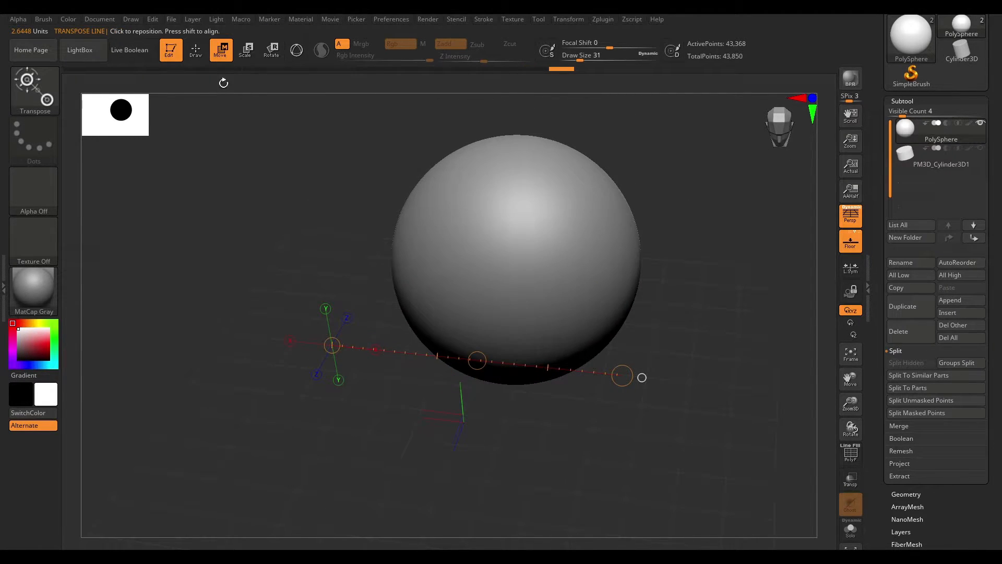
{"action": "left_click_drag", "start_coordinate": [643, 260], "coordinate": [570, 360], "text": "shift"}
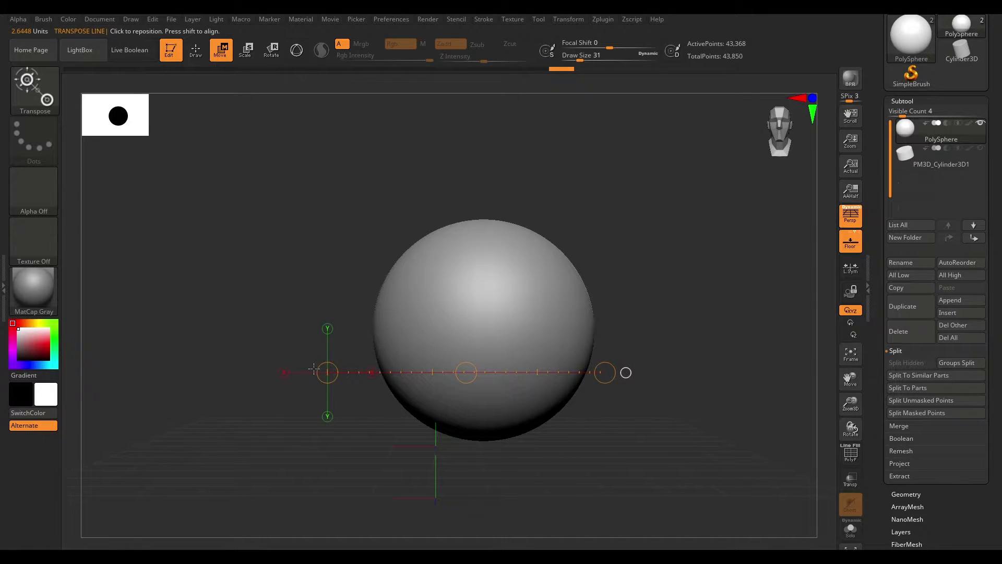
- Clip the right side of the sphere flat using the Transpose action line
{"action": "left_click", "coordinate": [392, 322]}
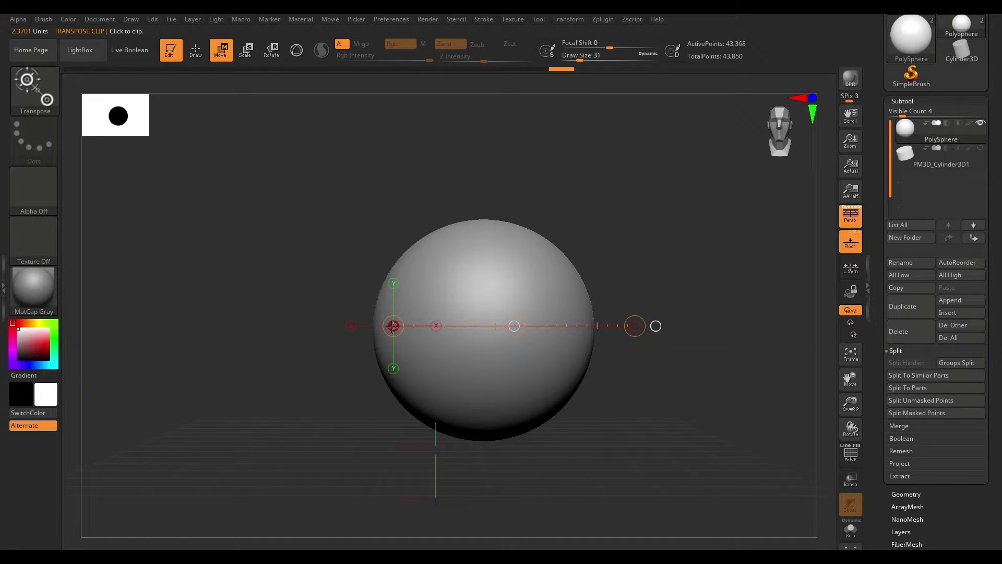
{"action": "left_click_drag", "start_coordinate": [394, 326], "coordinate": [553, 332]}
- Reposition the Transpose line and align it to the Y, X and Z axes by clicking the axis ends
{"action": "left_click_drag", "start_coordinate": [683, 321], "coordinate": [639, 277]}
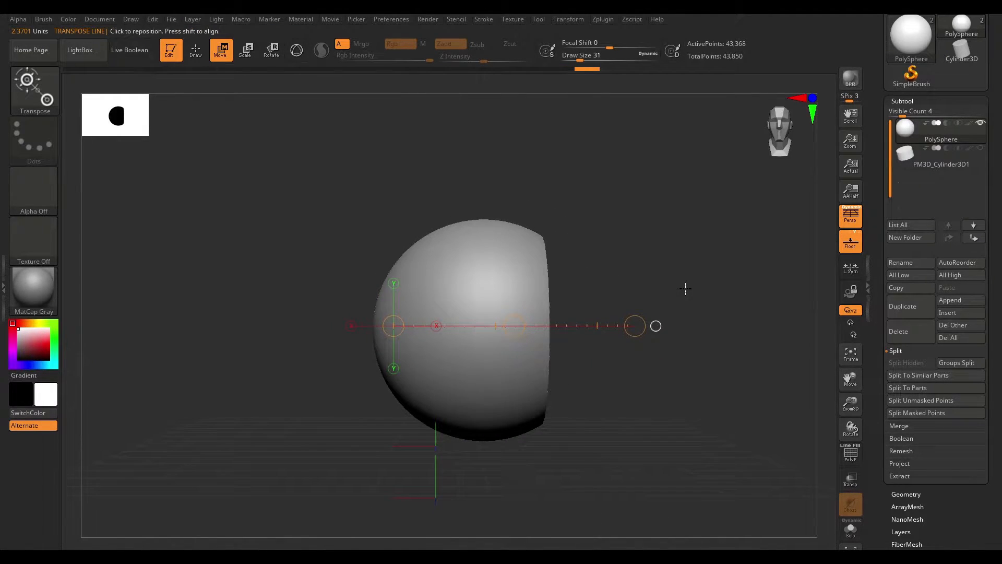
{"action": "mouse_move", "coordinate": [629, 326]}
{"action": "left_mouse_down"}
{"action": "mouse_move", "coordinate": [745, 328]}
{"action": "mouse_move", "coordinate": [541, 328]}
{"action": "mouse_move", "coordinate": [698, 326]}
{"action": "mouse_move", "coordinate": [633, 325]}
{"action": "left_mouse_up"}
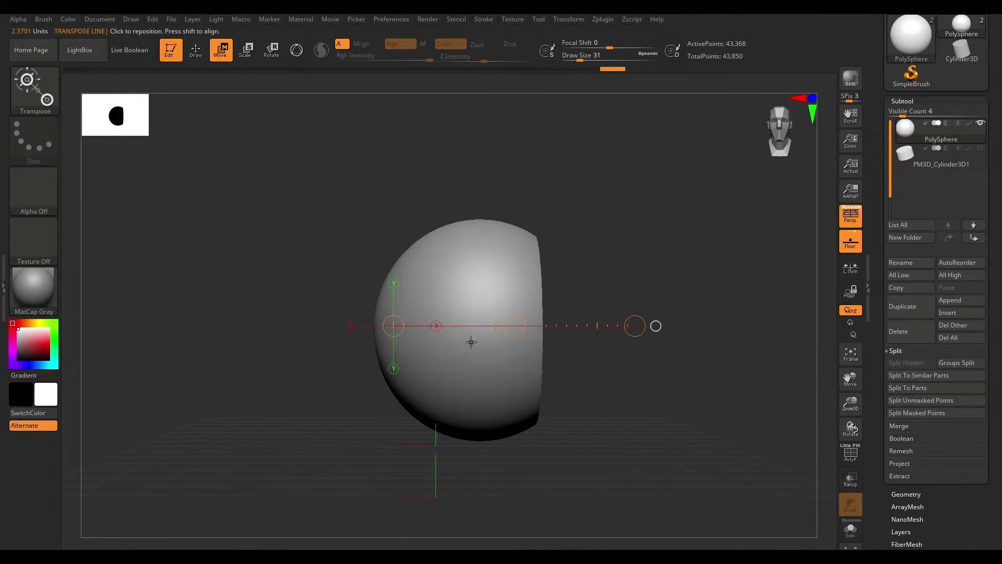
{"action": "left_click_drag", "start_coordinate": [457, 326], "coordinate": [434, 340]}
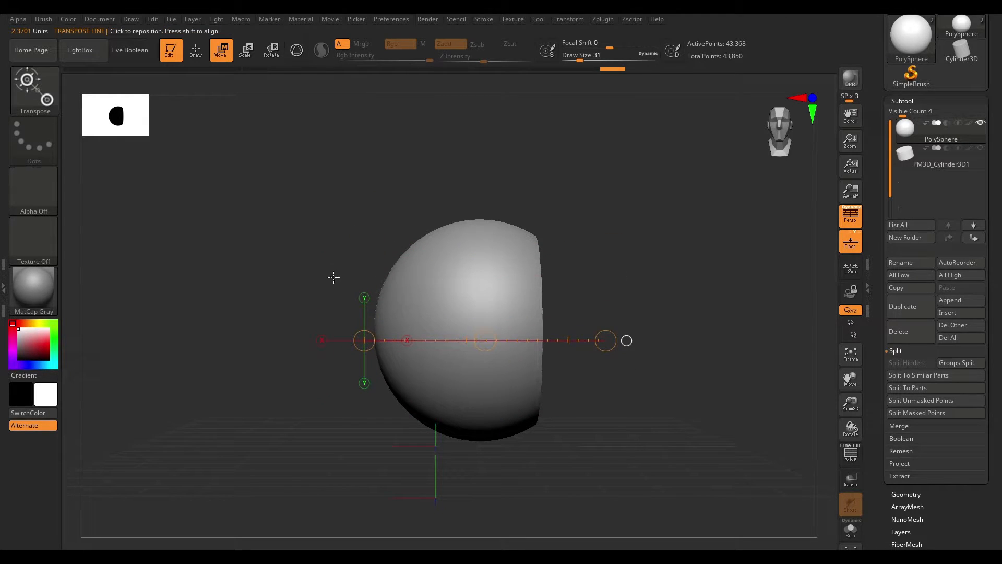
{"action": "left_click", "coordinate": [364, 298]}
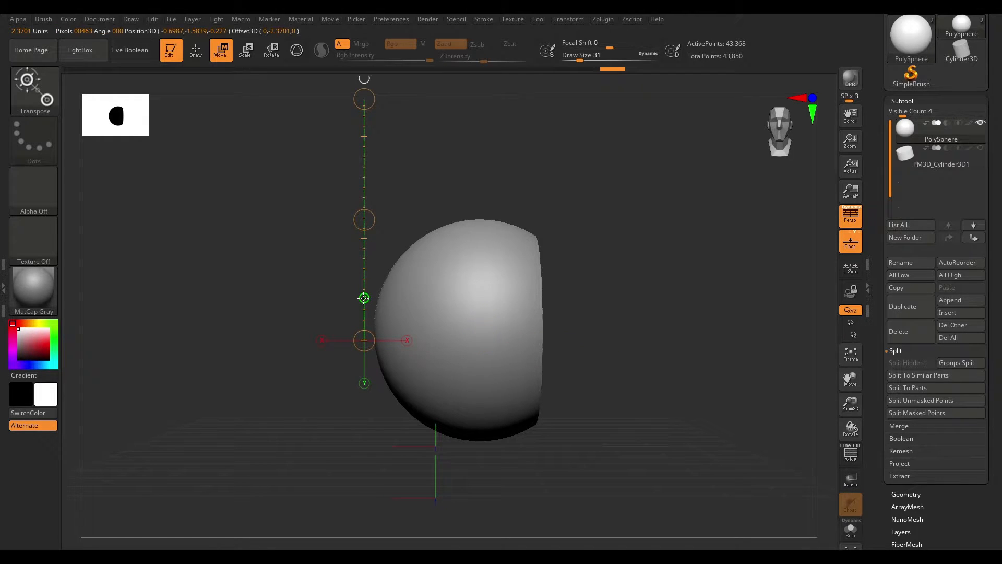
{"action": "left_click", "coordinate": [322, 340]}
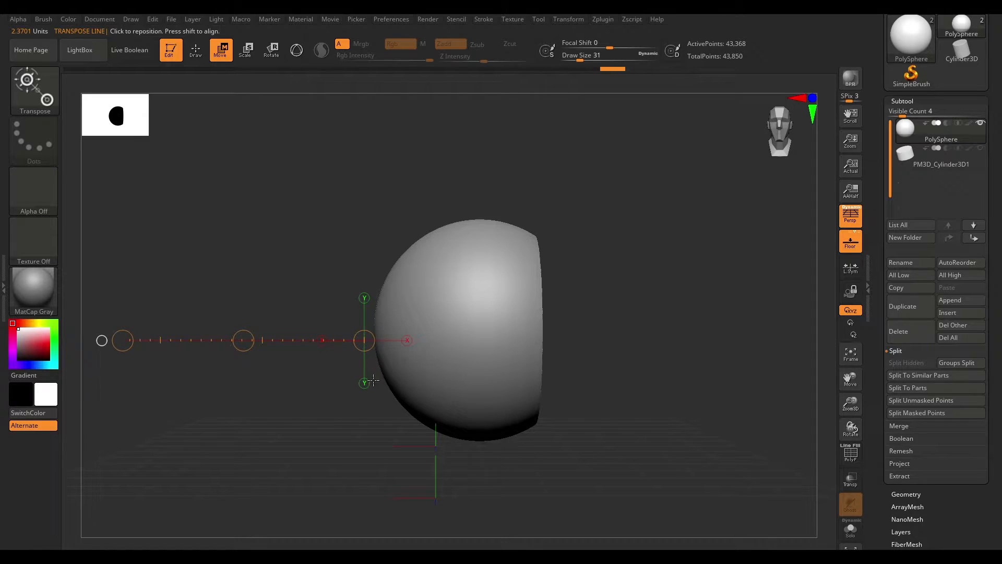
{"action": "left_click_drag", "start_coordinate": [644, 323], "coordinate": [417, 329]}
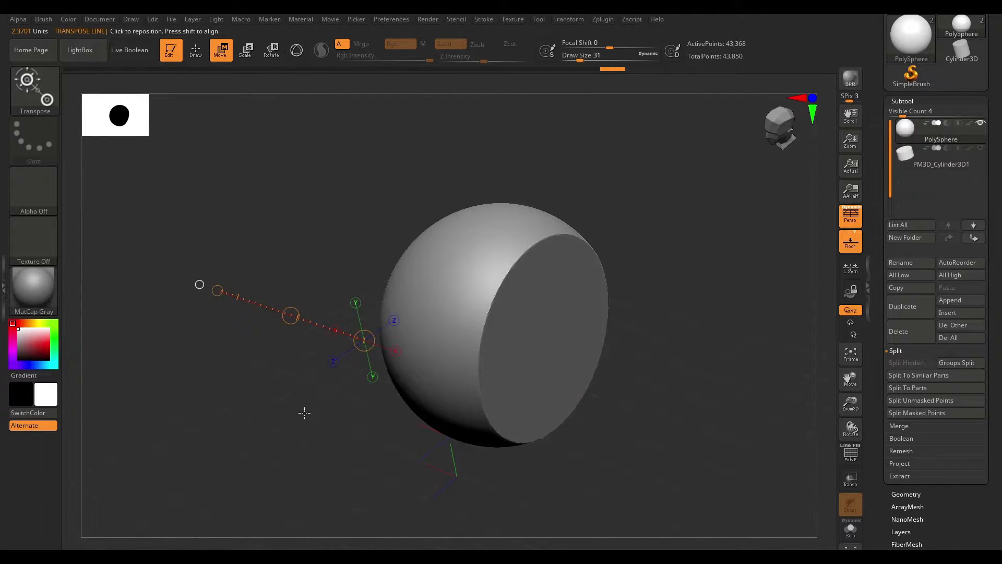
{"action": "left_click", "coordinate": [333, 361]}
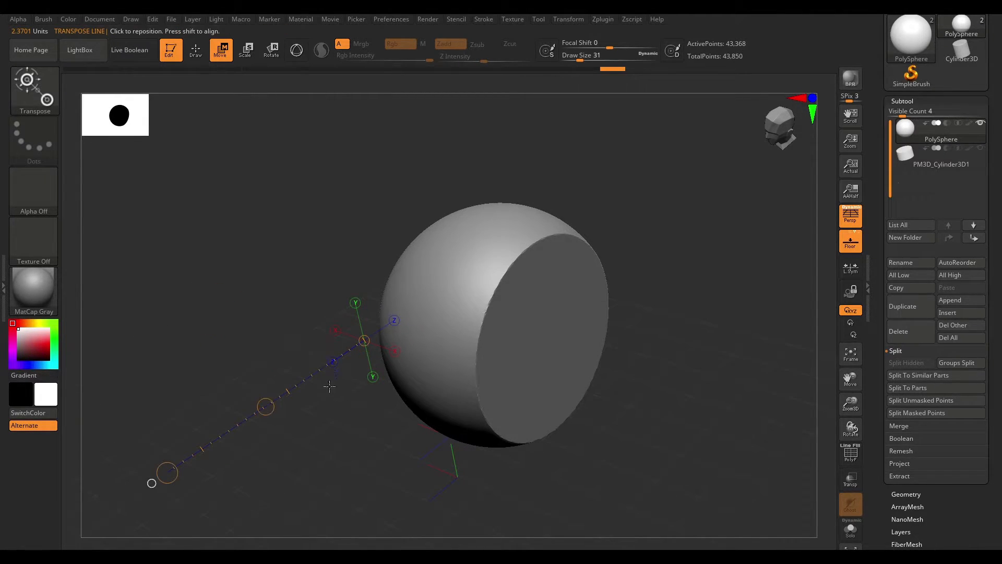
- Undo the last two changes and draw a new Transpose line near the top of the sphere
{"action": "left_click_drag", "start_coordinate": [632, 452], "coordinate": [674, 459]}
{"action": "key", "text": "ctrl+z"}
{"action": "key", "text": "ctrl+z"}
{"action": "left_click_drag", "start_coordinate": [393, 251], "coordinate": [673, 250]}
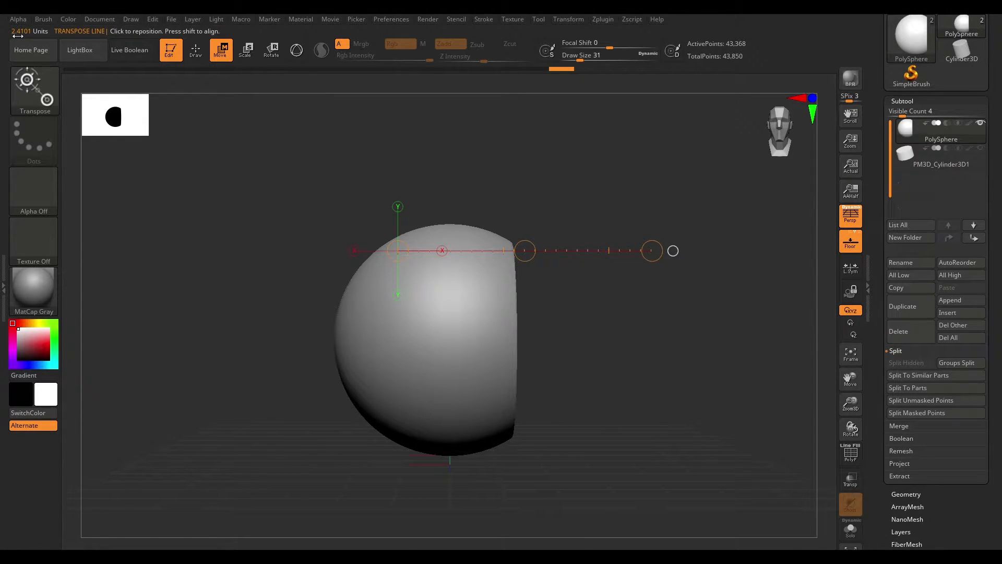
{"action": "left_click_drag", "start_coordinate": [483, 251], "coordinate": [398, 233]}
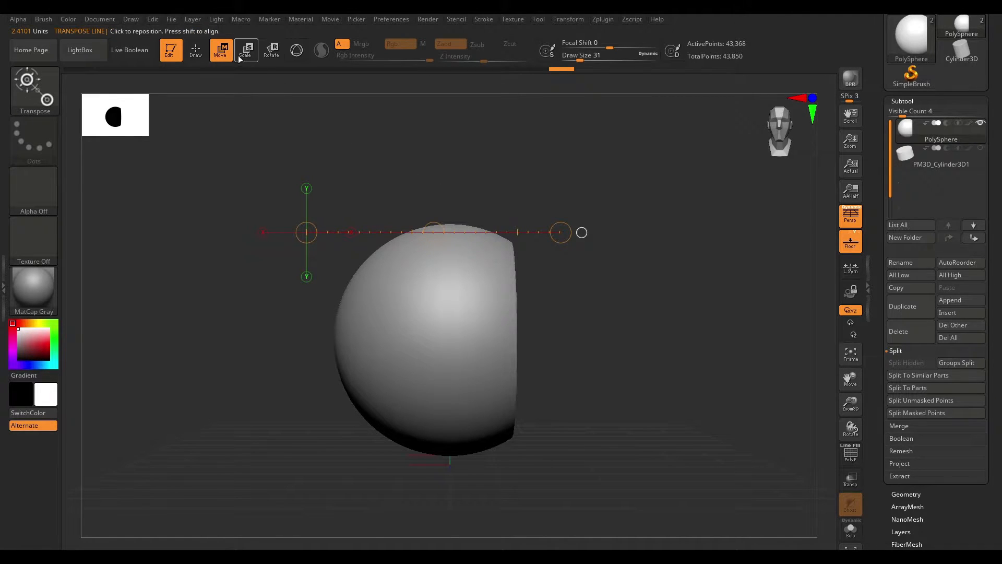
- Switch to Scale mode, draw a line across the sphere and drag its end circle to enlarge the sphere
{"action": "mouse_move", "coordinate": [339, 350]}
{"action": "left_mouse_down"}
{"action": "mouse_move", "coordinate": [754, 334]}
{"action": "mouse_move", "coordinate": [617, 334]}
{"action": "mouse_move", "coordinate": [663, 334]}
{"action": "left_mouse_up"}
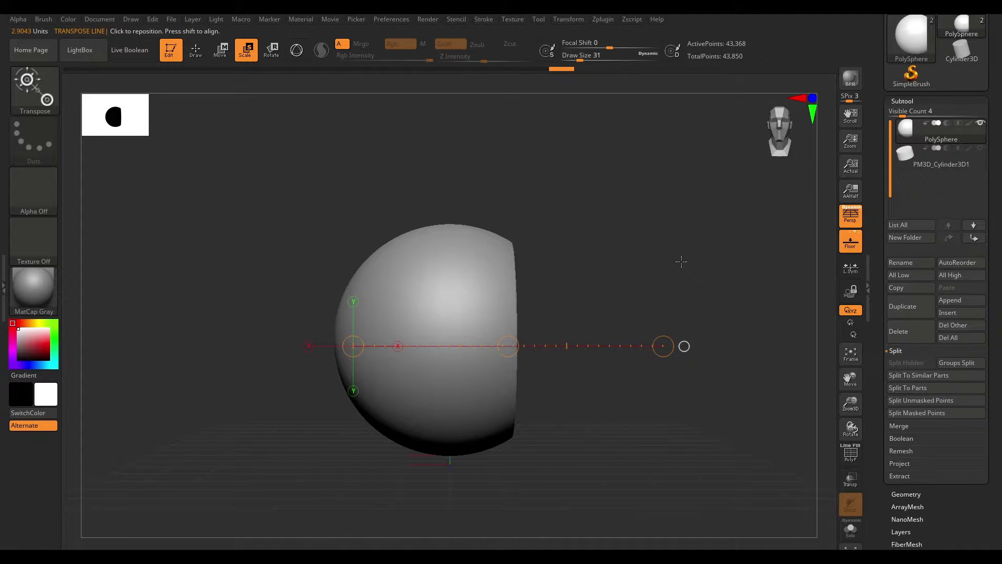
{"action": "left_click_drag", "start_coordinate": [715, 271], "coordinate": [711, 273]}
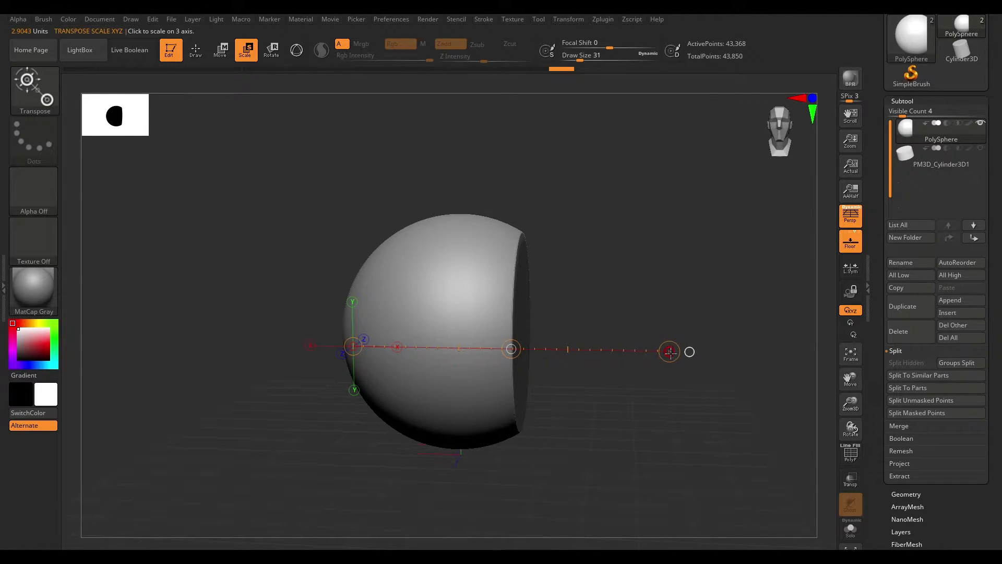
{"action": "left_click_drag", "start_coordinate": [707, 309], "coordinate": [709, 299], "text": "shift"}
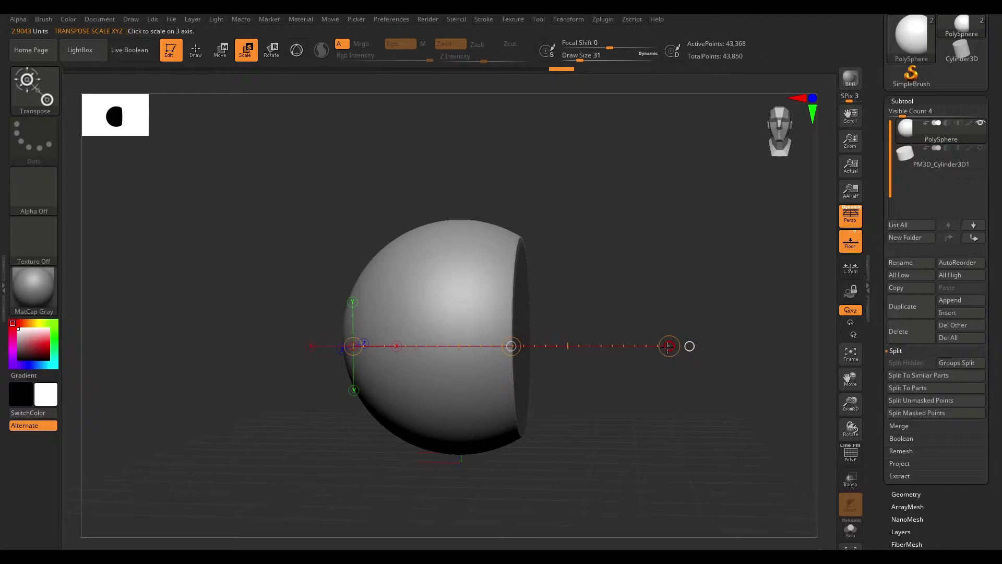
{"action": "left_click_drag", "start_coordinate": [665, 346], "coordinate": [700, 351]}
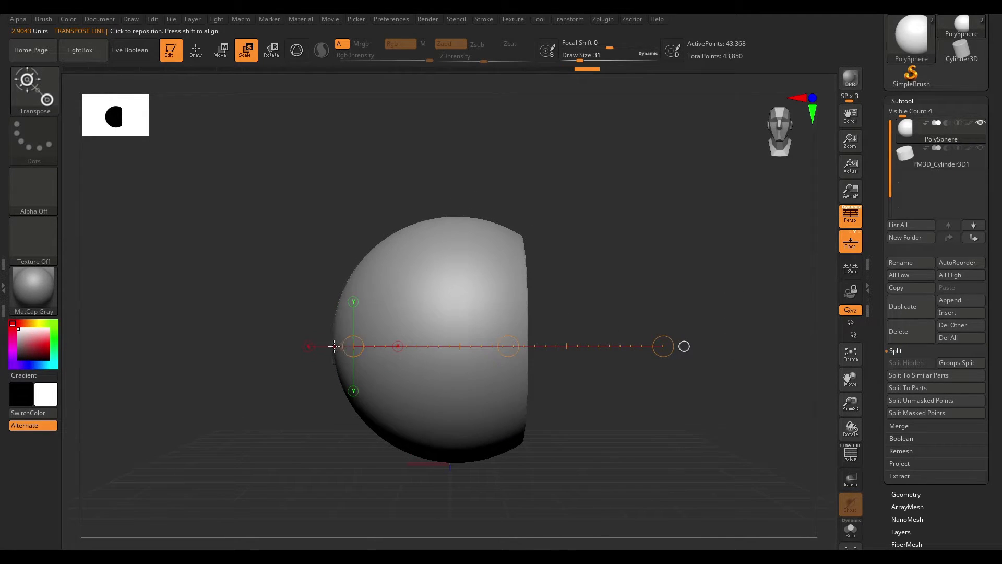
{"action": "left_click_drag", "start_coordinate": [354, 346], "coordinate": [517, 343]}
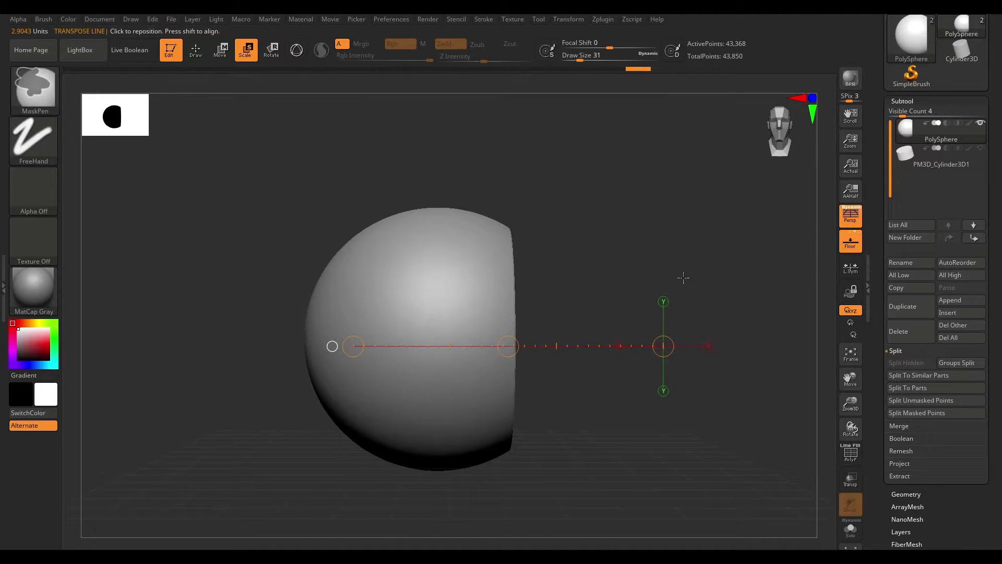
- Switch to Rotate mode, draw a horizontal action line and rotate the sphere around its pivot
{"action": "left_click", "coordinate": [271, 50]}
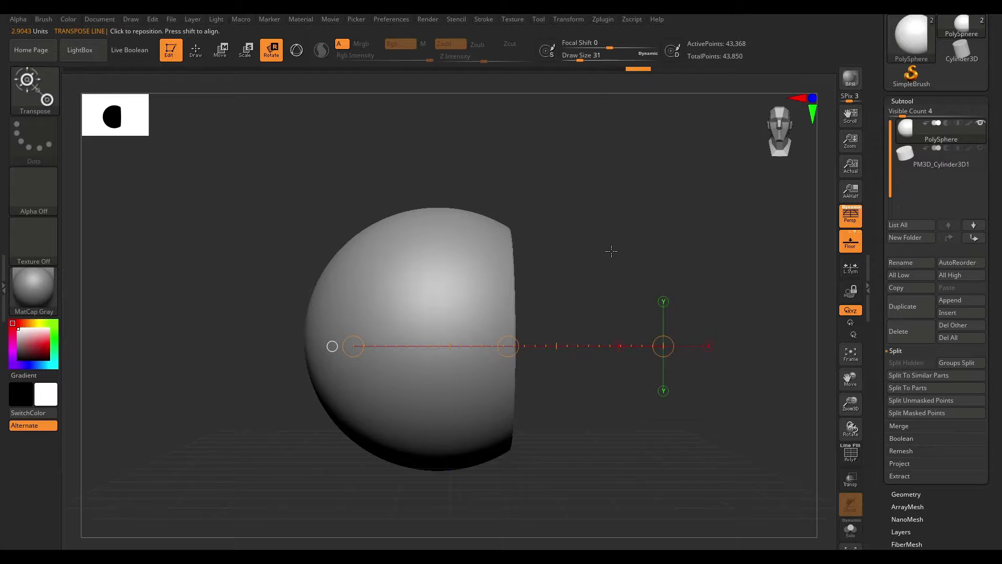
{"action": "left_click_drag", "start_coordinate": [446, 466], "coordinate": [438, 140]}
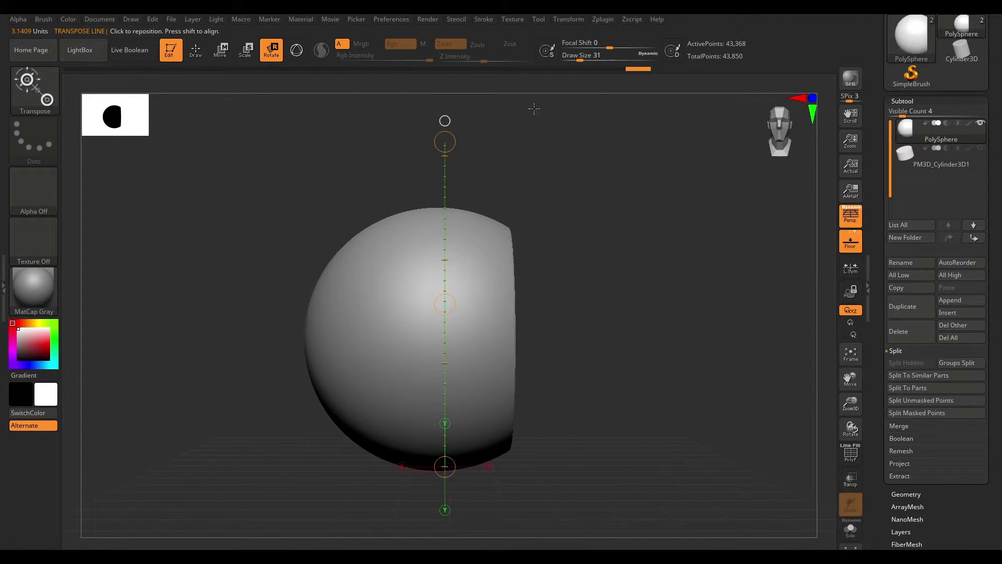
{"action": "left_click_drag", "start_coordinate": [581, 368], "coordinate": [565, 281], "text": "alt"}
{"action": "left_click_drag", "start_coordinate": [391, 316], "coordinate": [696, 316], "text": "shift"}
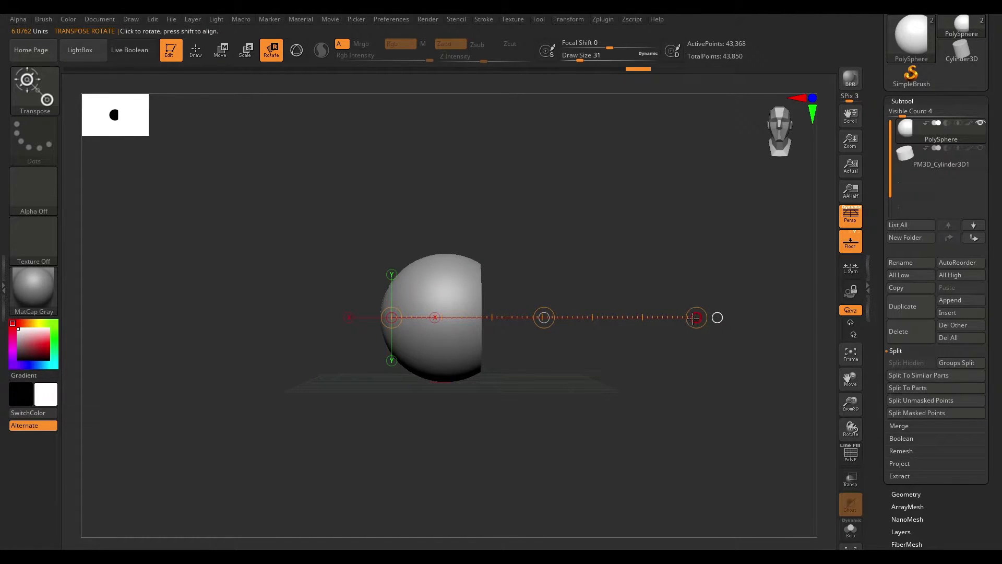
{"action": "left_click_drag", "start_coordinate": [696, 316], "coordinate": [558, 362]}
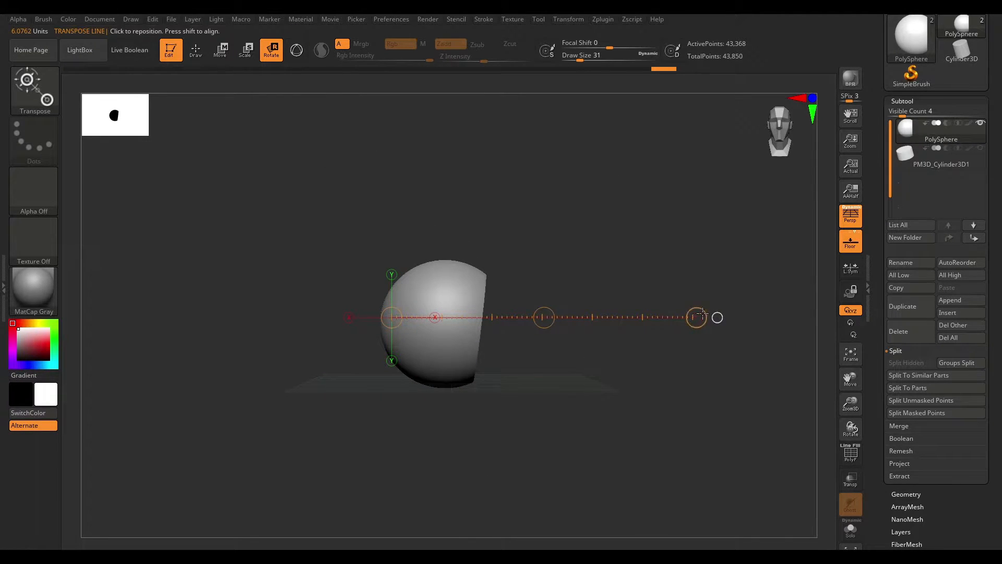
{"action": "left_click_drag", "start_coordinate": [392, 318], "coordinate": [488, 165]}
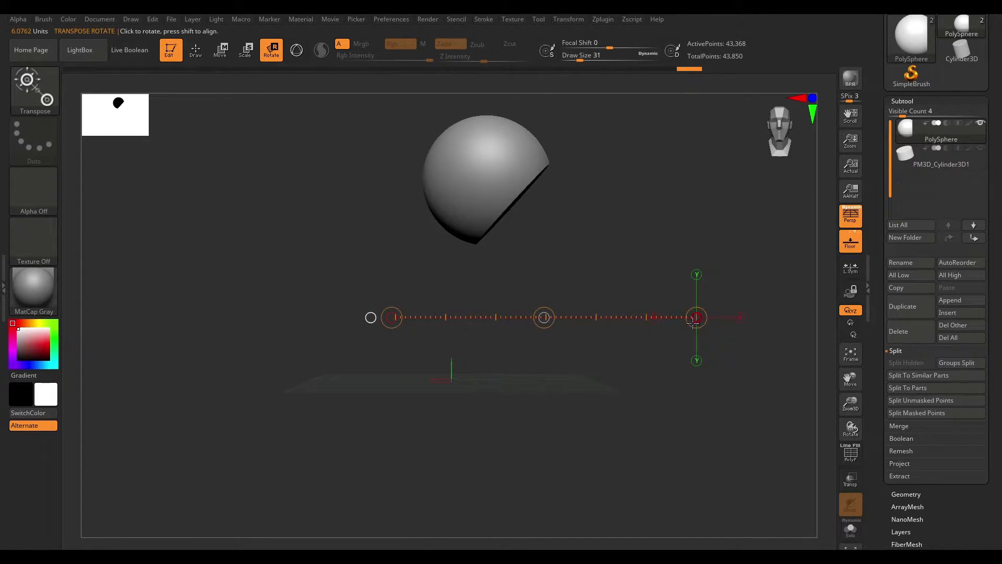
{"action": "left_click_drag", "start_coordinate": [391, 318], "coordinate": [678, 478]}
{"action": "left_click_drag", "start_coordinate": [396, 317], "coordinate": [623, 370]}
{"action": "left_click_drag", "start_coordinate": [546, 317], "coordinate": [646, 348]}
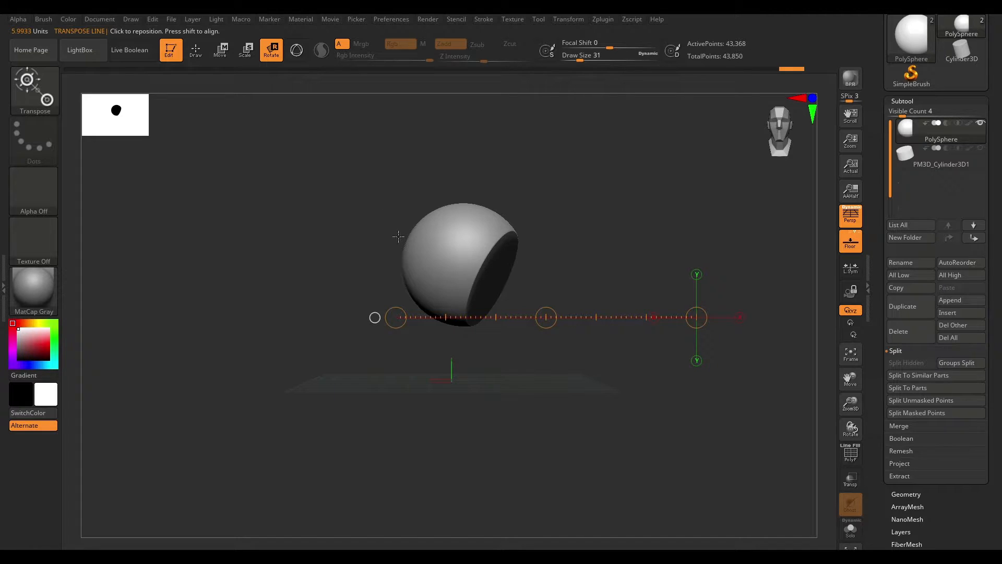
- Orbit and zoom the view to examine the head model
{"action": "left_click_drag", "start_coordinate": [595, 237], "coordinate": [633, 371], "text": "alt"}
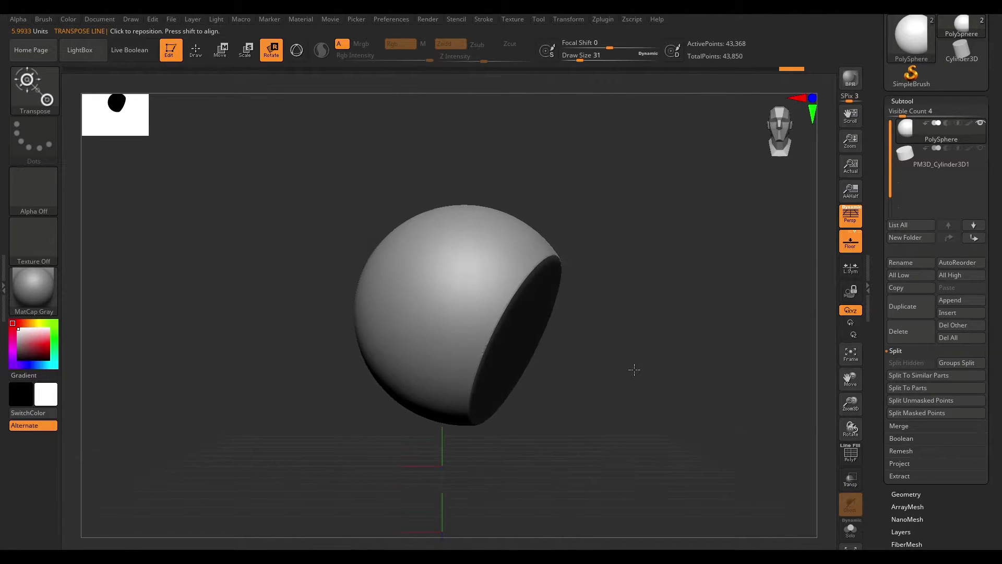
{"action": "mouse_move", "coordinate": [664, 267]}
{"action": "left_mouse_down"}
{"action": "mouse_move", "coordinate": [590, 295]}
{"action": "mouse_move", "coordinate": [664, 287]}
{"action": "left_mouse_up"}
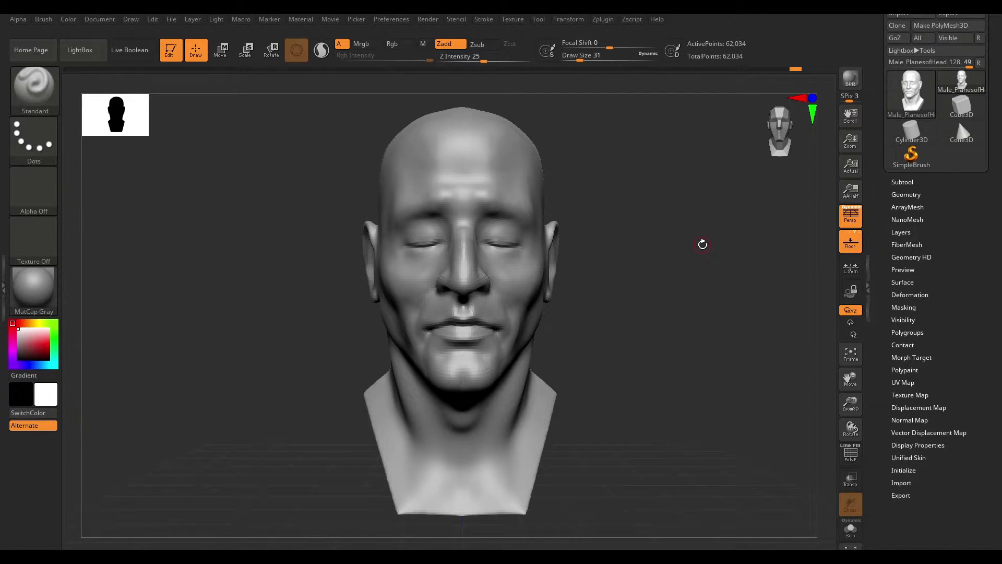
{"action": "left_click_drag", "start_coordinate": [635, 199], "coordinate": [723, 244]}
{"action": "left_click_drag", "start_coordinate": [719, 202], "coordinate": [694, 231]}
{"action": "left_click_drag", "start_coordinate": [721, 309], "coordinate": [693, 256], "text": "alt"}
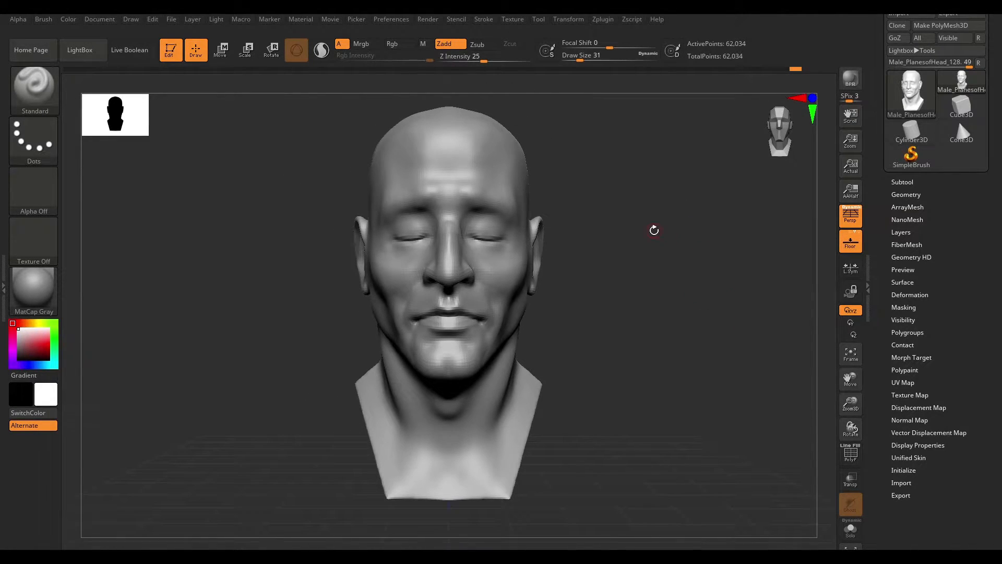
{"action": "left_click_drag", "start_coordinate": [628, 230], "coordinate": [634, 229], "text": "alt"}
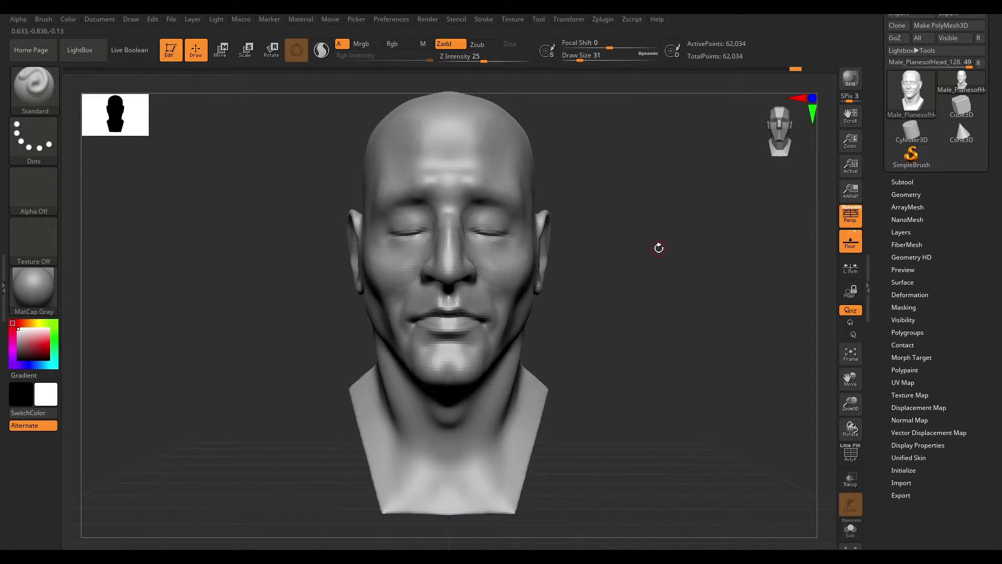
{"action": "left_click_drag", "start_coordinate": [623, 201], "coordinate": [684, 234], "text": "alt"}
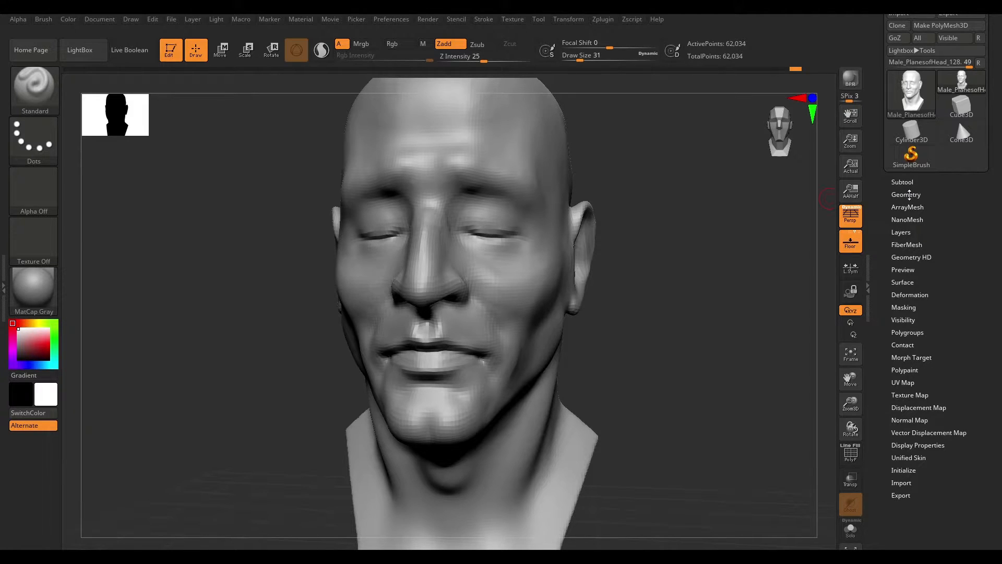
- Open the Geometry subpalette of the head tool
{"action": "left_click", "coordinate": [909, 194]}
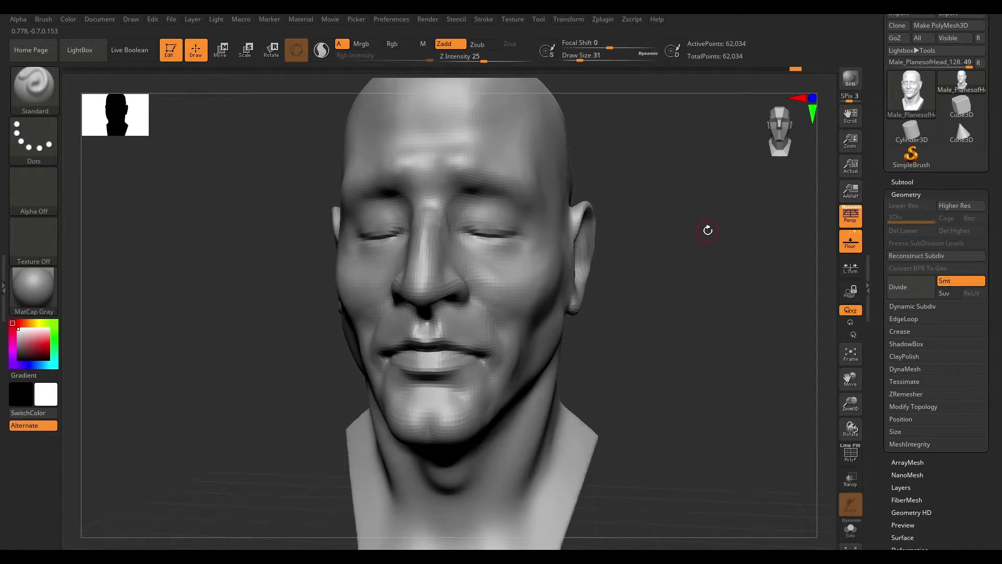
{"action": "left_click_drag", "start_coordinate": [707, 228], "coordinate": [706, 217]}
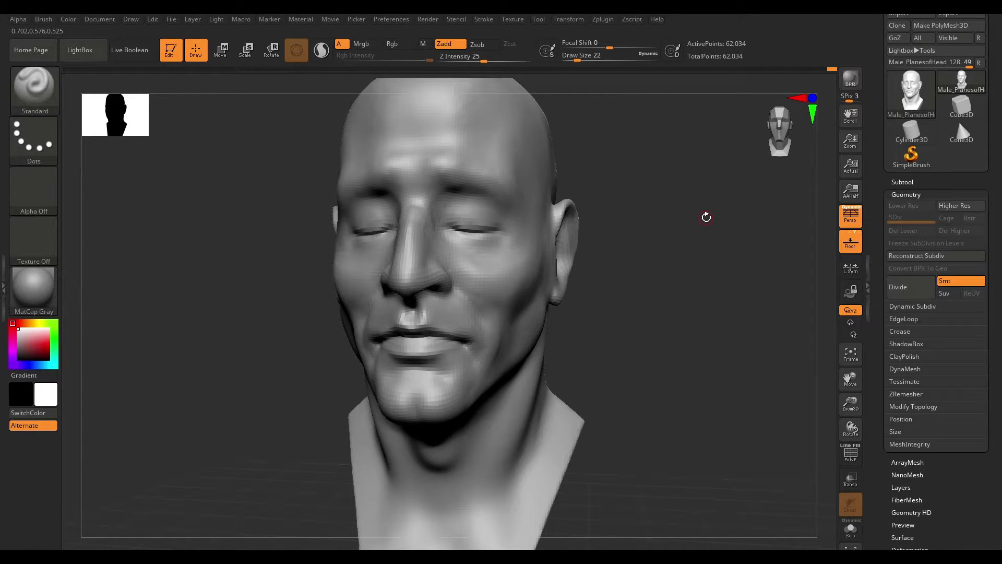
- Toggle PolyFrame on to display the head's polygon wireframe
{"action": "mouse_move", "coordinate": [648, 201]}
{"action": "left_mouse_down", "text": "alt"}
{"action": "mouse_move", "coordinate": [732, 313]}
{"action": "mouse_move", "coordinate": [723, 336]}
{"action": "left_mouse_up", "text": "alt"}
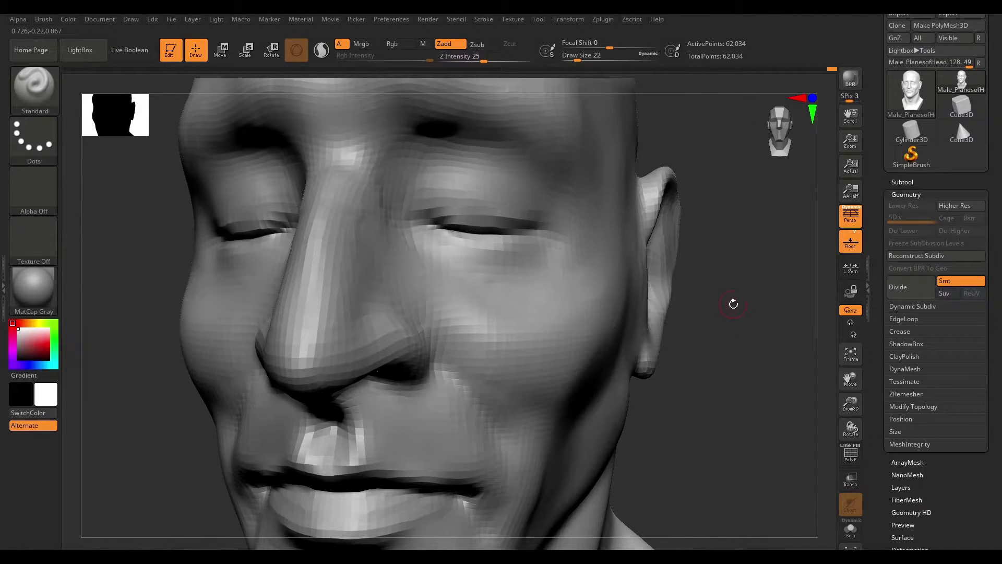
{"action": "left_click_drag", "start_coordinate": [730, 300], "coordinate": [751, 288]}
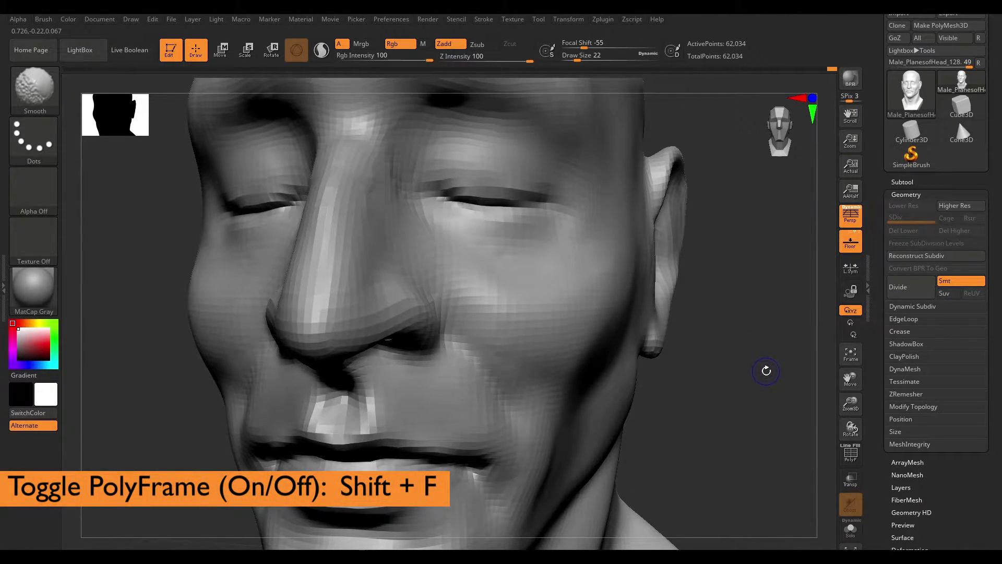
{"action": "key", "text": "shift+f"}
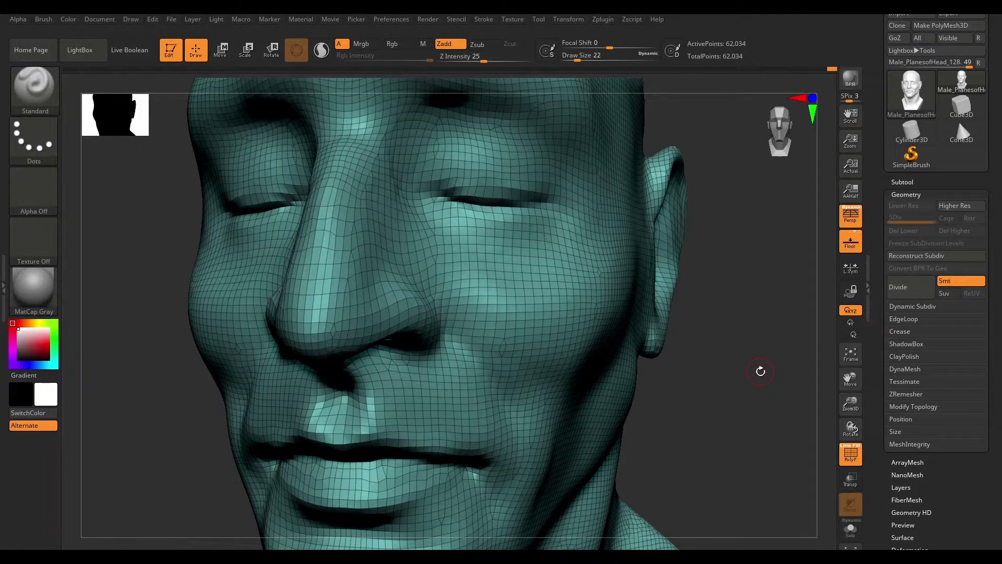
- Subdivide the head mesh once with Divide
{"action": "left_click_drag", "start_coordinate": [760, 371], "coordinate": [792, 358]}
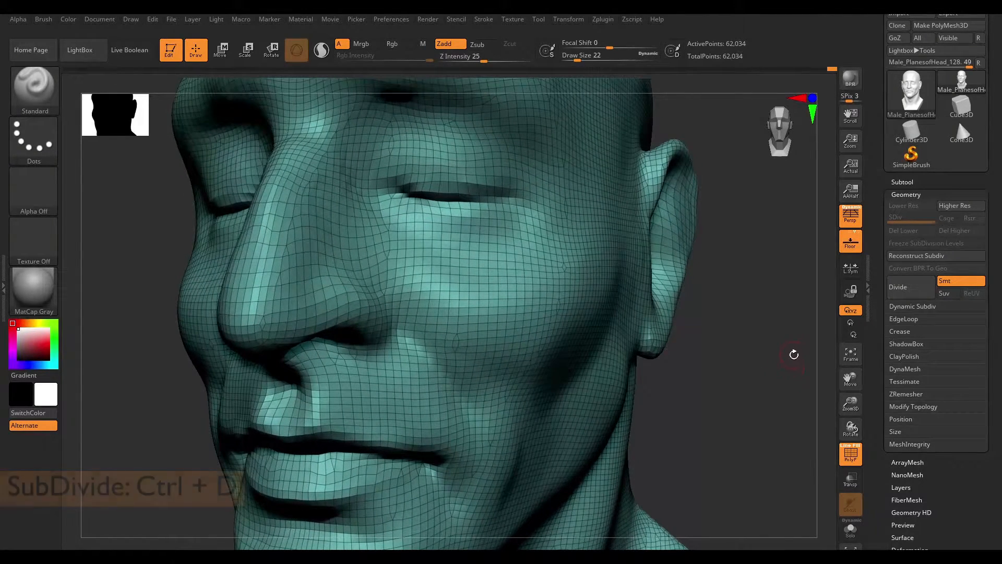
{"action": "left_click", "coordinate": [920, 289]}
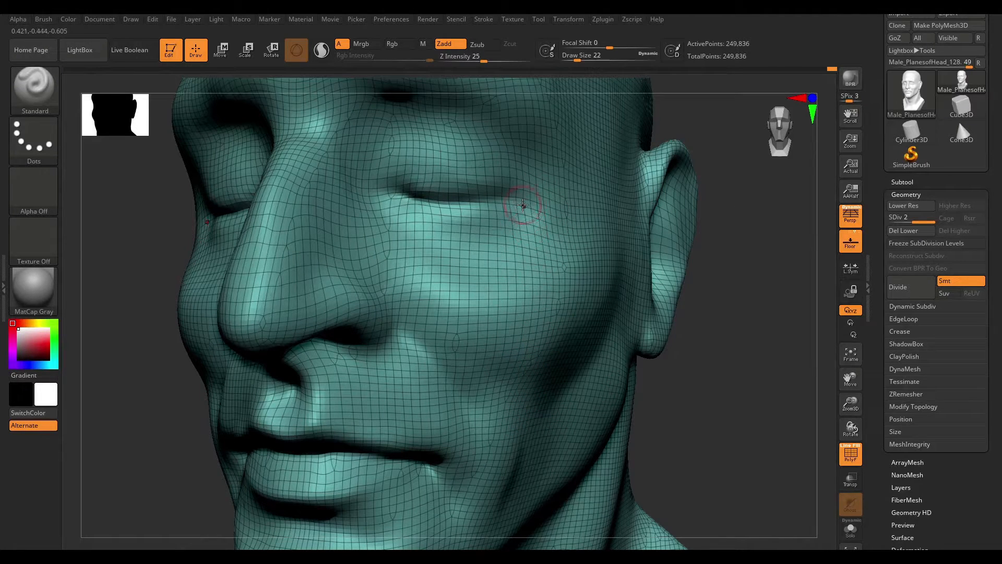
- Delete the lower subdivision level, then undo the deletion
{"action": "left_click", "coordinate": [906, 233]}
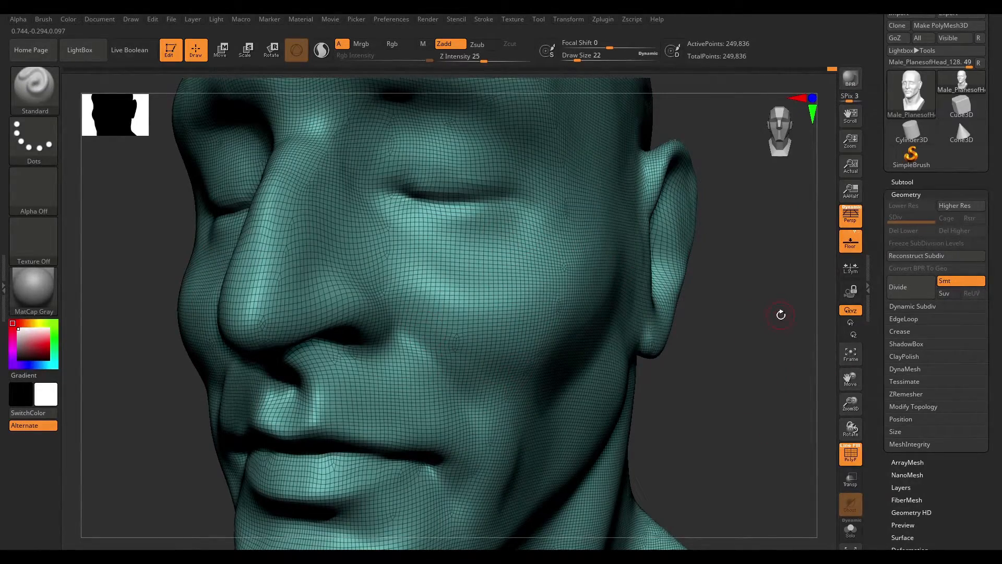
{"action": "mouse_move", "coordinate": [784, 329]}
{"action": "left_mouse_down"}
{"action": "mouse_move", "coordinate": [807, 396]}
{"action": "mouse_move", "coordinate": [795, 387]}
{"action": "left_mouse_up"}
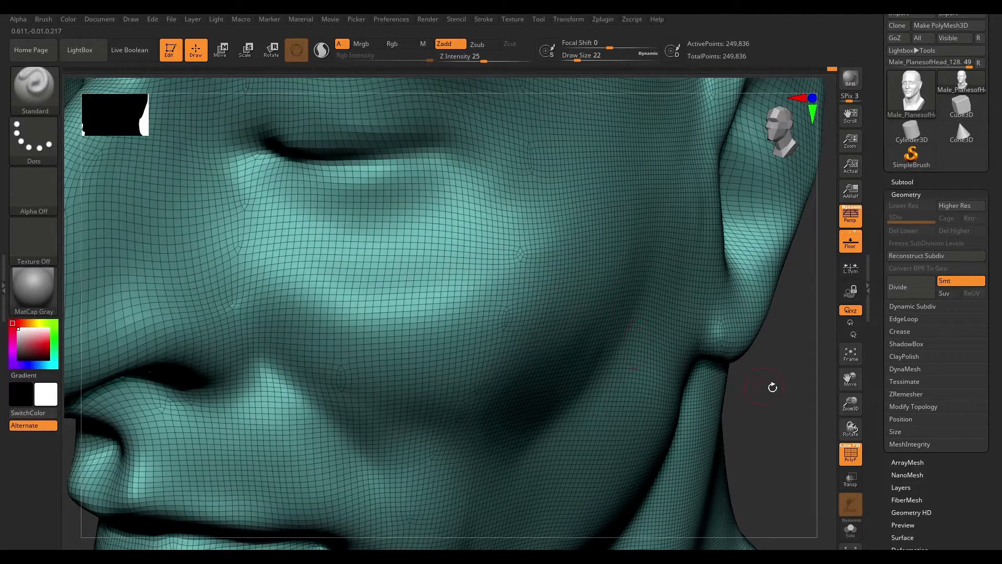
{"action": "mouse_move", "coordinate": [790, 395]}
{"action": "left_mouse_down"}
{"action": "mouse_move", "coordinate": [801, 389]}
{"action": "mouse_move", "coordinate": [797, 402]}
{"action": "mouse_move", "coordinate": [713, 405]}
{"action": "mouse_move", "coordinate": [720, 382]}
{"action": "mouse_move", "coordinate": [702, 373]}
{"action": "mouse_move", "coordinate": [728, 382]}
{"action": "left_mouse_up"}
{"action": "mouse_move", "coordinate": [784, 308]}
{"action": "left_mouse_down"}
{"action": "mouse_move", "coordinate": [722, 347]}
{"action": "mouse_move", "coordinate": [772, 342]}
{"action": "left_mouse_up"}
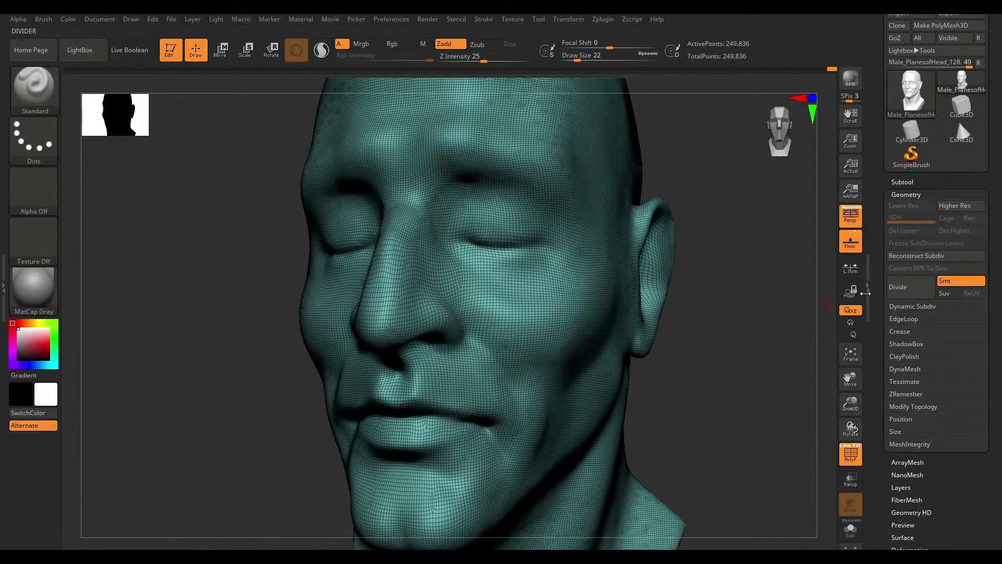
{"action": "left_click_drag", "start_coordinate": [881, 266], "coordinate": [880, 235]}
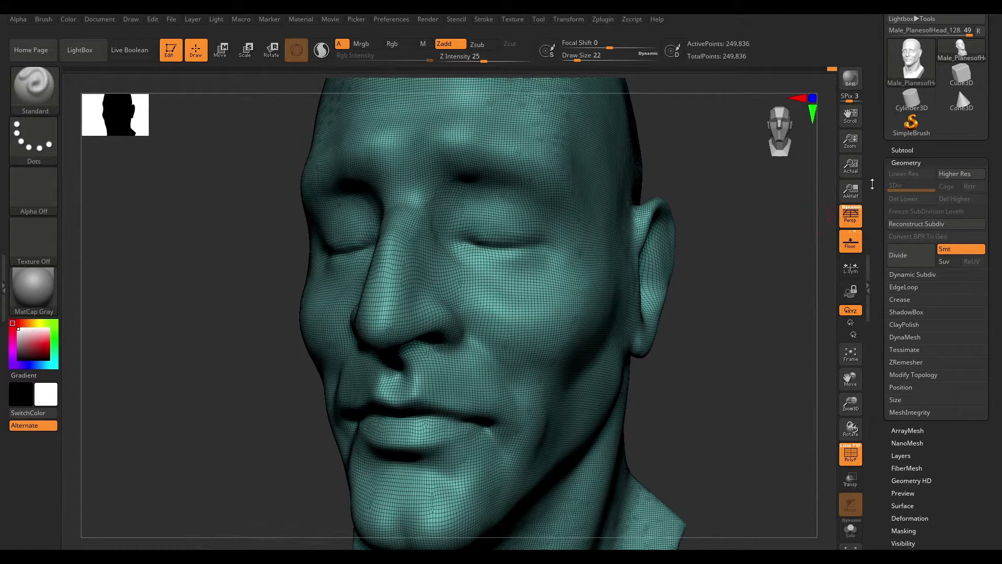
{"action": "key", "text": "ctrl+z"}
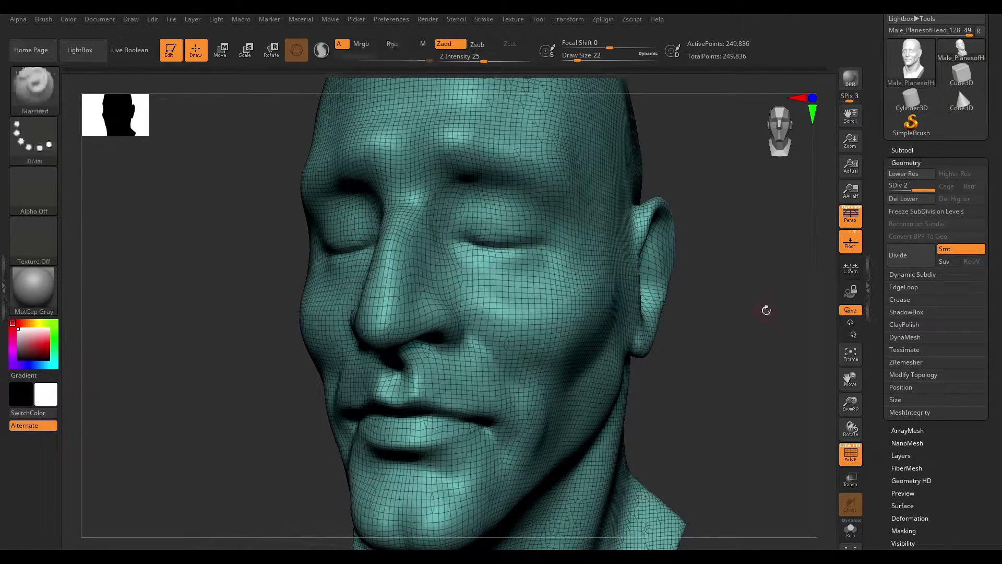
- Delete the higher subdivision level of the head
{"action": "left_click", "coordinate": [902, 199]}
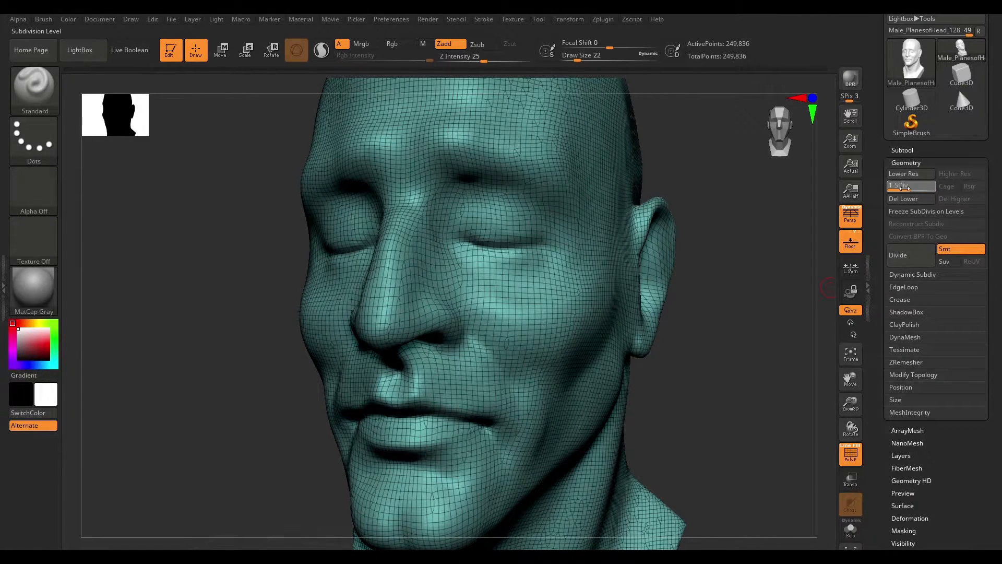
{"action": "left_click", "coordinate": [963, 199]}
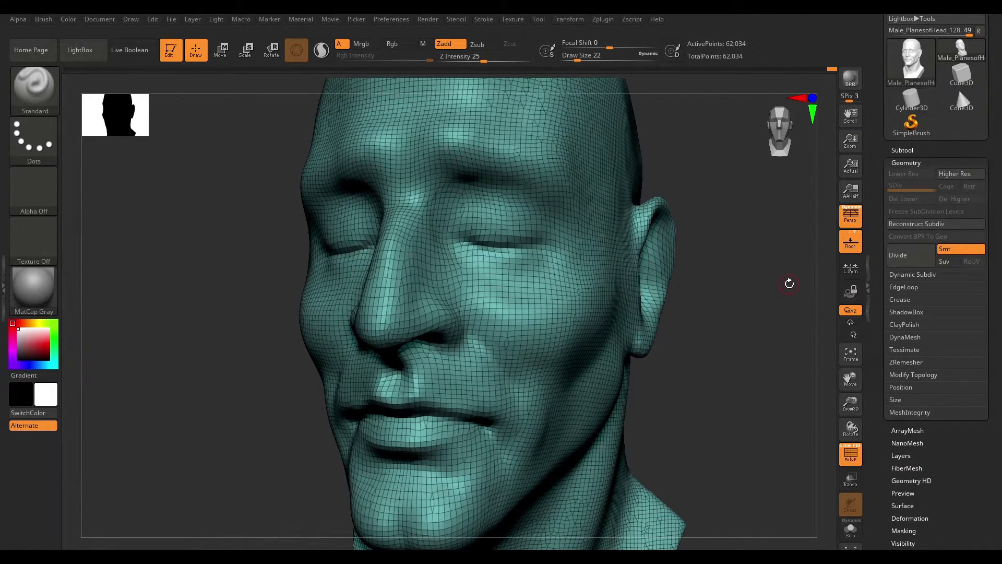
- Open the DynaMesh settings and remesh the head with DynaMesh at resolution 256
{"action": "left_click", "coordinate": [900, 337]}
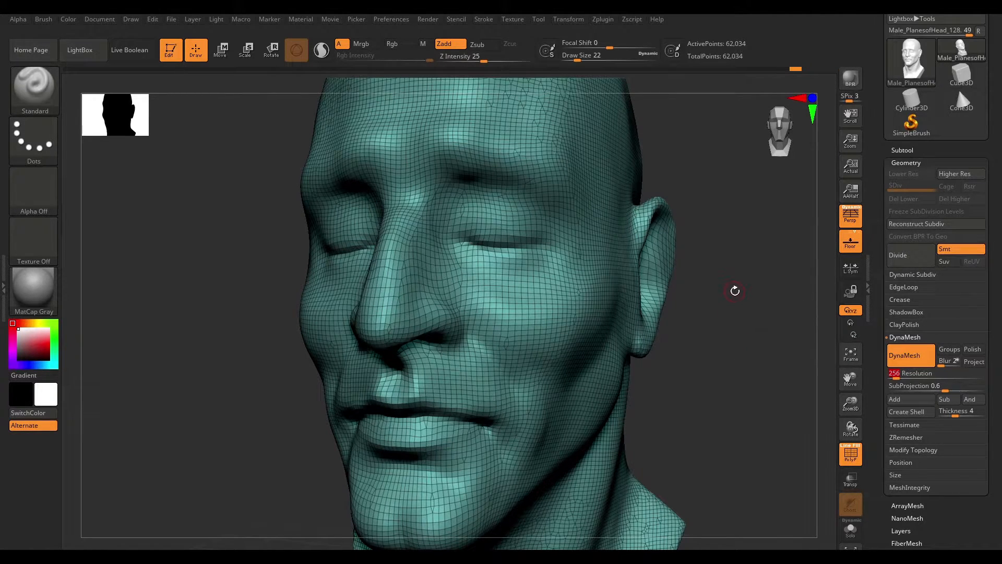
{"action": "key", "text": "ctrl"}
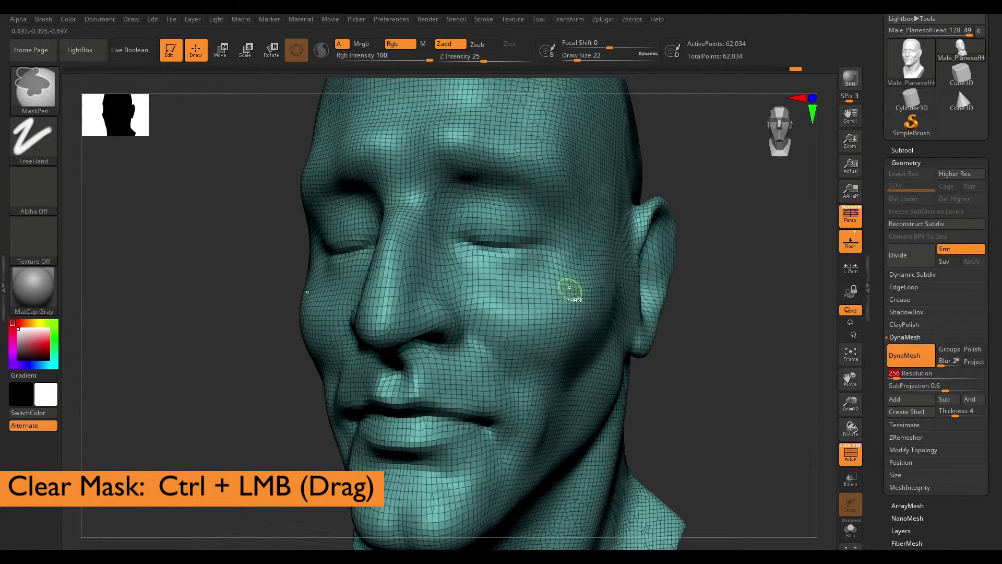
{"action": "left_click_drag", "start_coordinate": [734, 272], "coordinate": [776, 345], "text": "ctrl"}
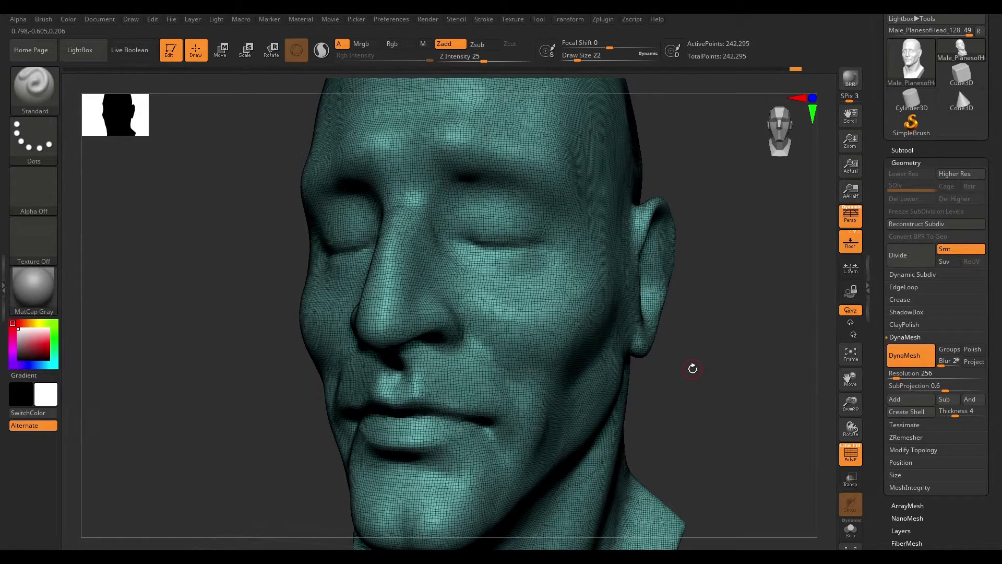
{"action": "key", "text": "ctrl"}
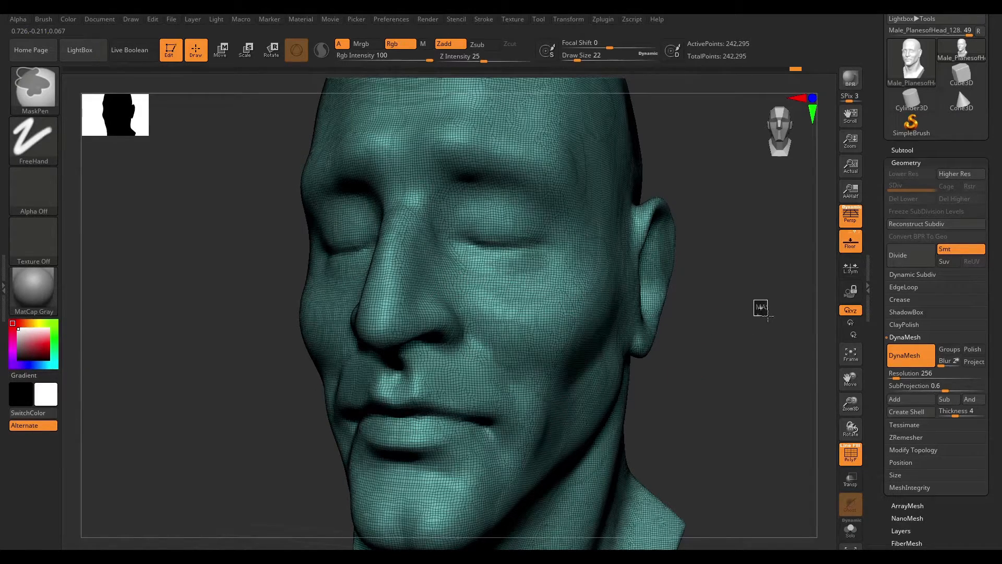
{"action": "mouse_move", "coordinate": [704, 336]}
{"action": "left_mouse_down", "text": "alt"}
{"action": "mouse_move", "coordinate": [771, 395]}
{"action": "mouse_move", "coordinate": [770, 427]}
{"action": "mouse_move", "coordinate": [698, 338]}
{"action": "mouse_move", "coordinate": [754, 339]}
{"action": "mouse_move", "coordinate": [719, 337]}
{"action": "left_mouse_up", "text": "alt"}
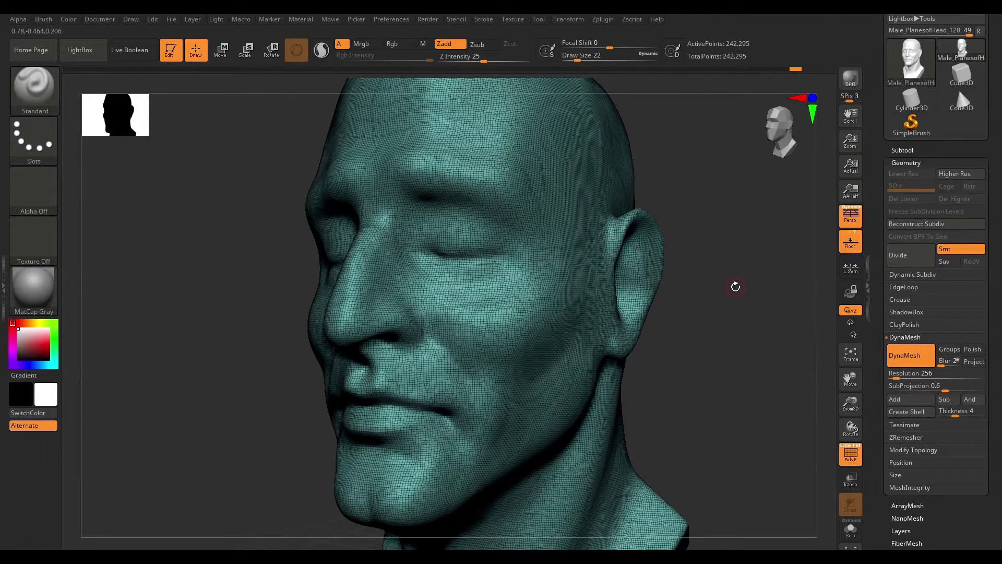
{"action": "left_click_drag", "start_coordinate": [735, 286], "coordinate": [762, 290]}
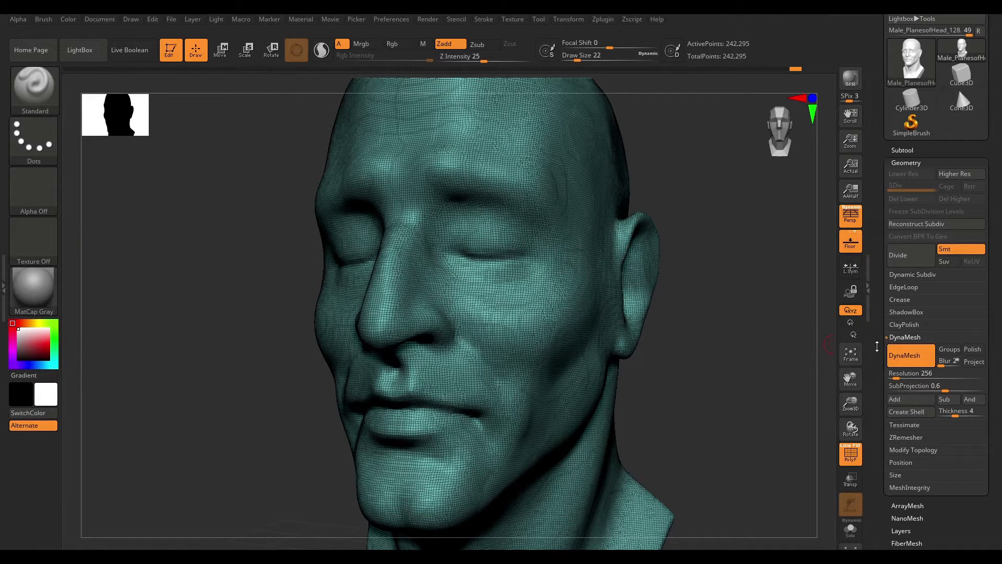
{"action": "left_click_drag", "start_coordinate": [782, 345], "coordinate": [745, 353], "text": "ctrl"}
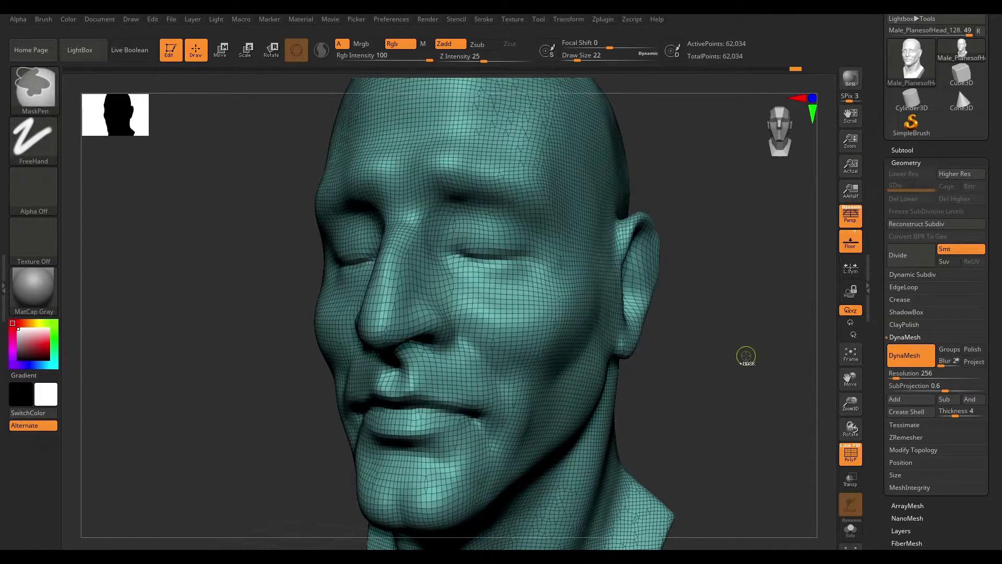
- Enable Project and remesh the head with DynaMesh again
{"action": "left_click", "coordinate": [973, 361]}
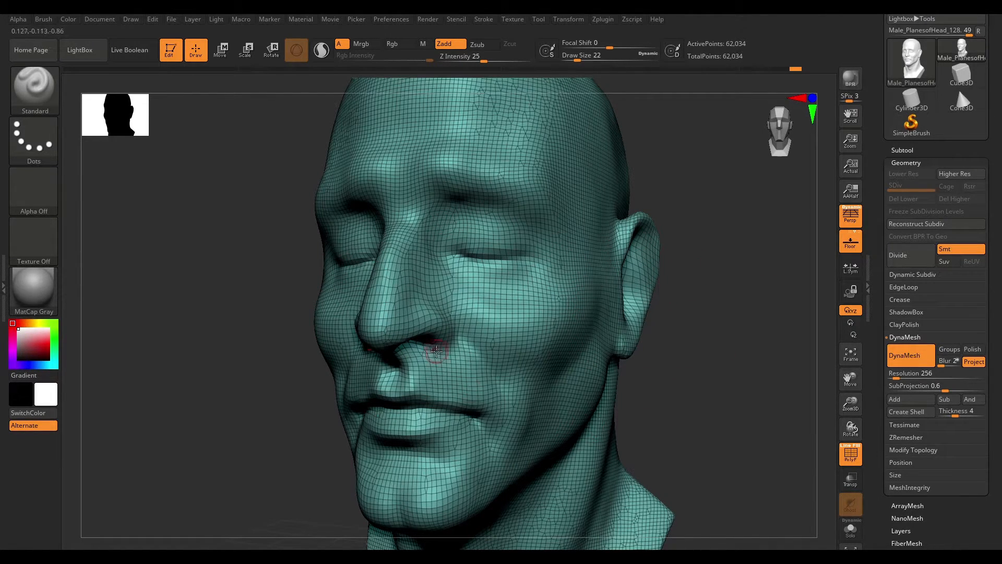
{"action": "key", "text": "ctrl"}
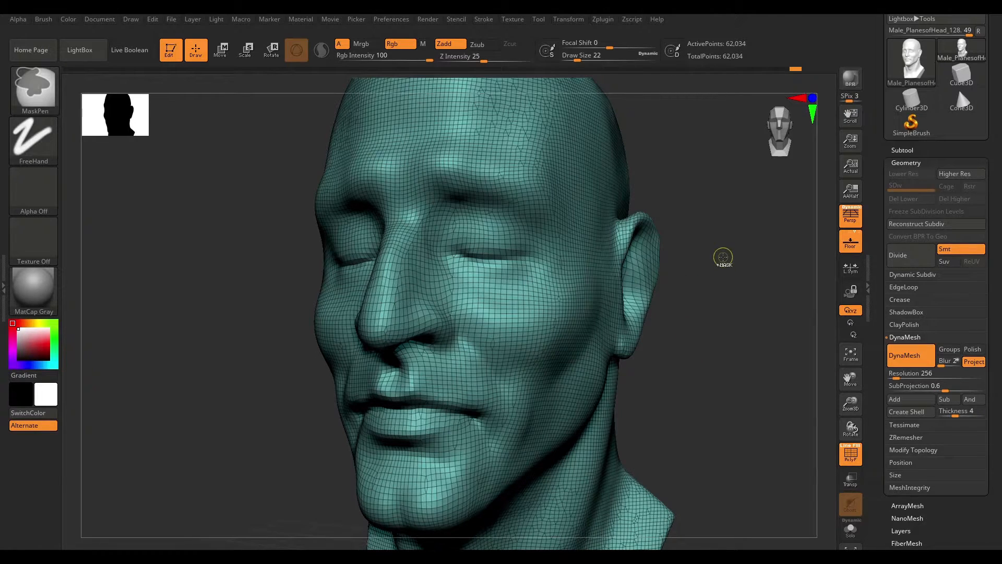
{"action": "mouse_move", "coordinate": [716, 235]}
{"action": "left_mouse_down", "text": "ctrl"}
{"action": "mouse_move", "coordinate": [806, 415]}
{"action": "mouse_move", "coordinate": [796, 412]}
{"action": "left_mouse_up", "text": "ctrl"}
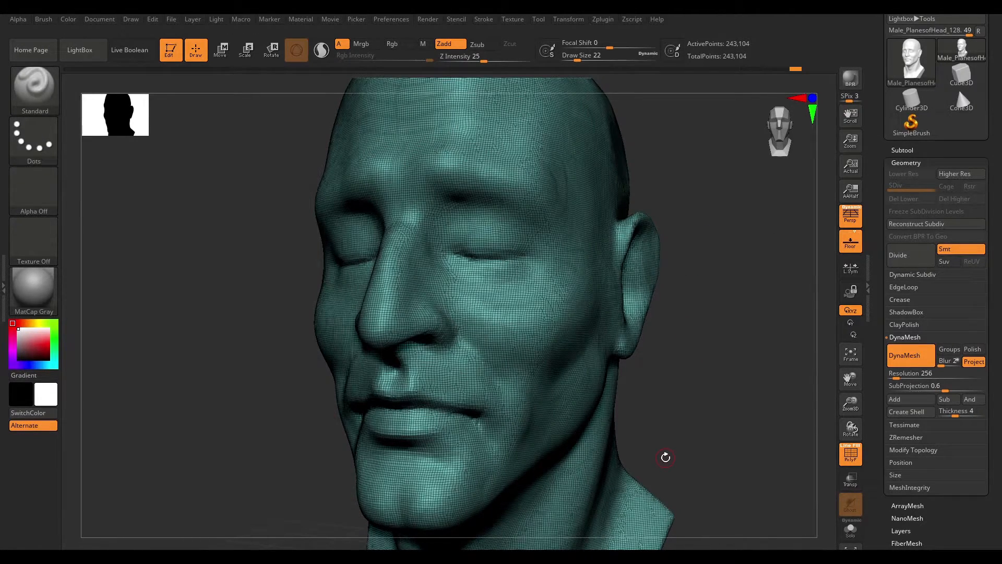
- Toggle PolyFrame off to hide the wireframe on the head
{"action": "key", "text": "shift"}
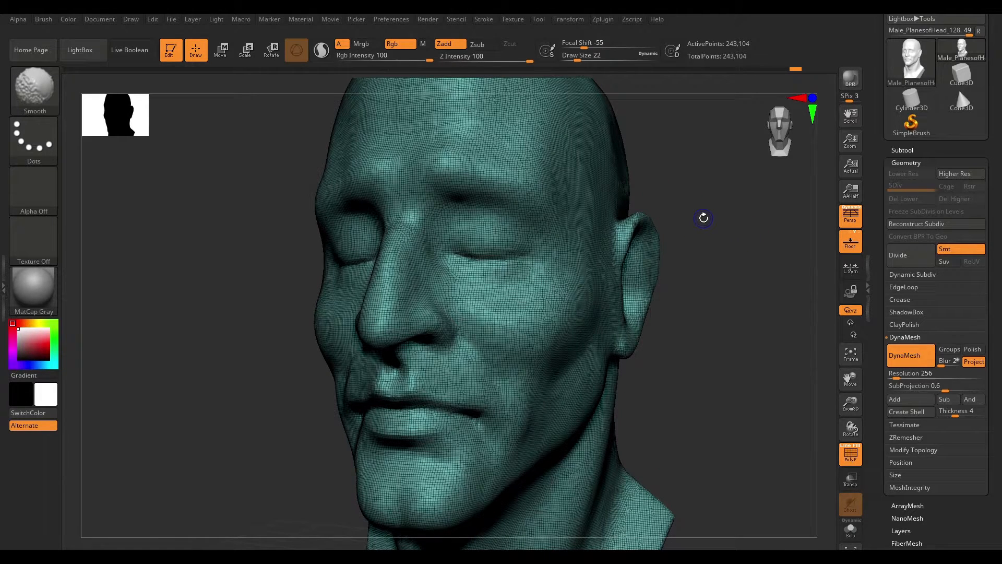
{"action": "key", "text": "shift+f"}
{"action": "mouse_move", "coordinate": [725, 231]}
{"action": "left_mouse_down"}
{"action": "mouse_move", "coordinate": [724, 217]}
{"action": "mouse_move", "coordinate": [749, 219]}
{"action": "mouse_move", "coordinate": [747, 282]}
{"action": "left_mouse_up"}
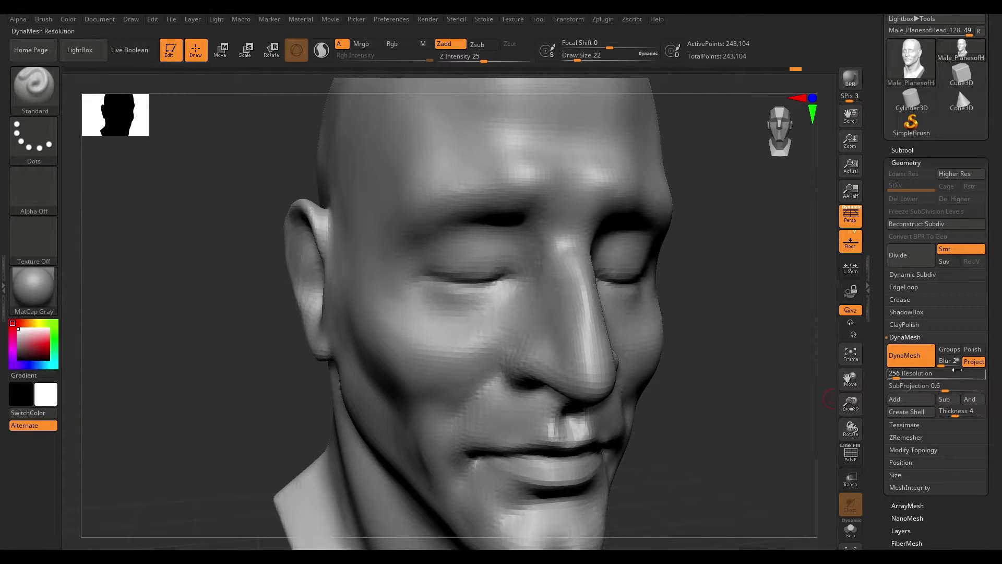
{"action": "mouse_move", "coordinate": [700, 315]}
{"action": "left_mouse_down"}
{"action": "mouse_move", "coordinate": [747, 283]}
{"action": "mouse_move", "coordinate": [712, 286]}
{"action": "left_mouse_up"}
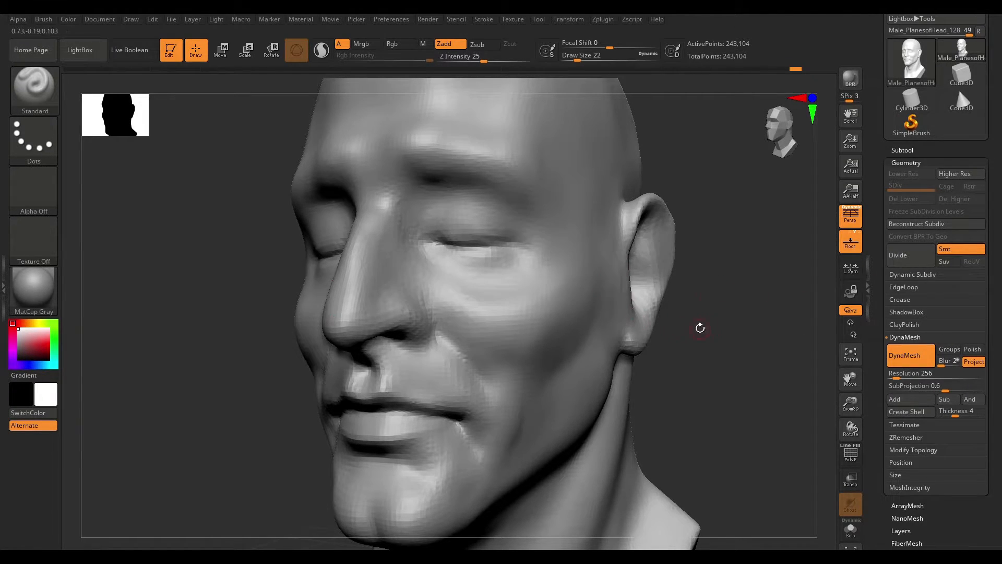
- Turn Project off and undo the remesh and the higher subdivision level deletion
{"action": "left_click", "coordinate": [974, 361]}
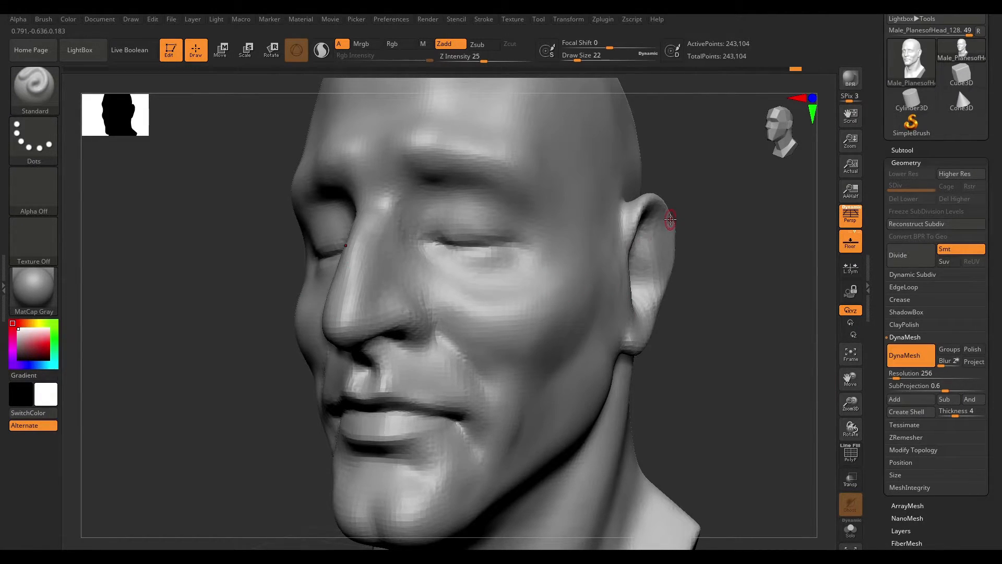
{"action": "left_click", "coordinate": [896, 374]}
{"action": "key", "text": "ctrl"}
{"action": "key", "text": "ctrl+z"}
{"action": "key", "text": "ctrl+z"}
- Turn on DynaMesh for the subdivided head, choosing to freeze its subdivision levels
{"action": "left_click", "coordinate": [898, 189]}
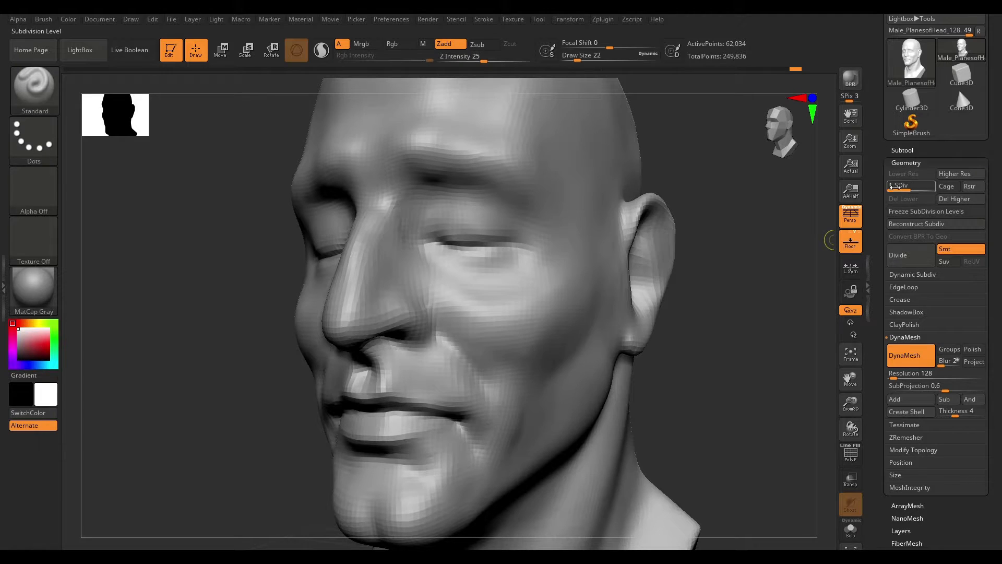
{"action": "left_click", "coordinate": [922, 188]}
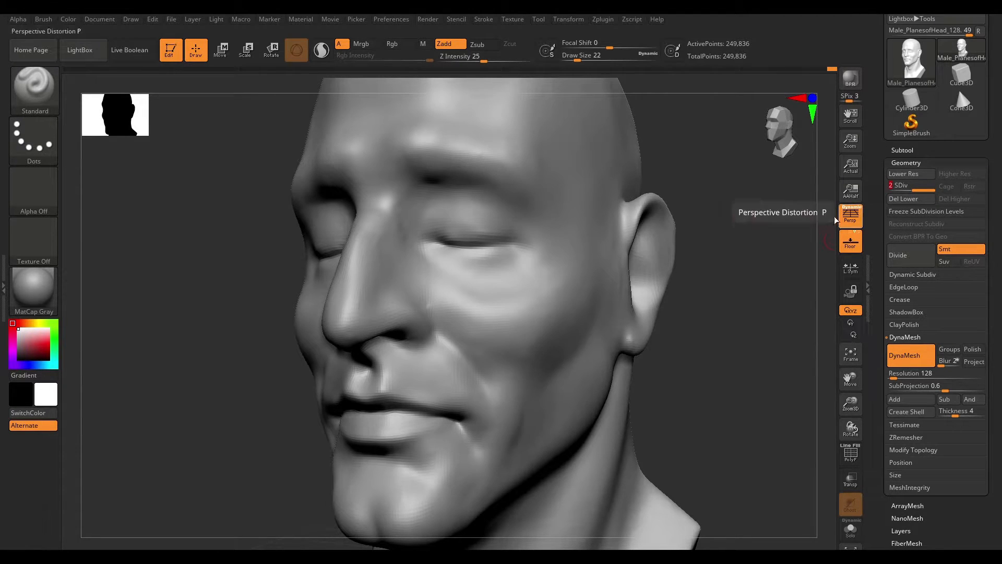
{"action": "left_click_drag", "start_coordinate": [747, 229], "coordinate": [774, 231]}
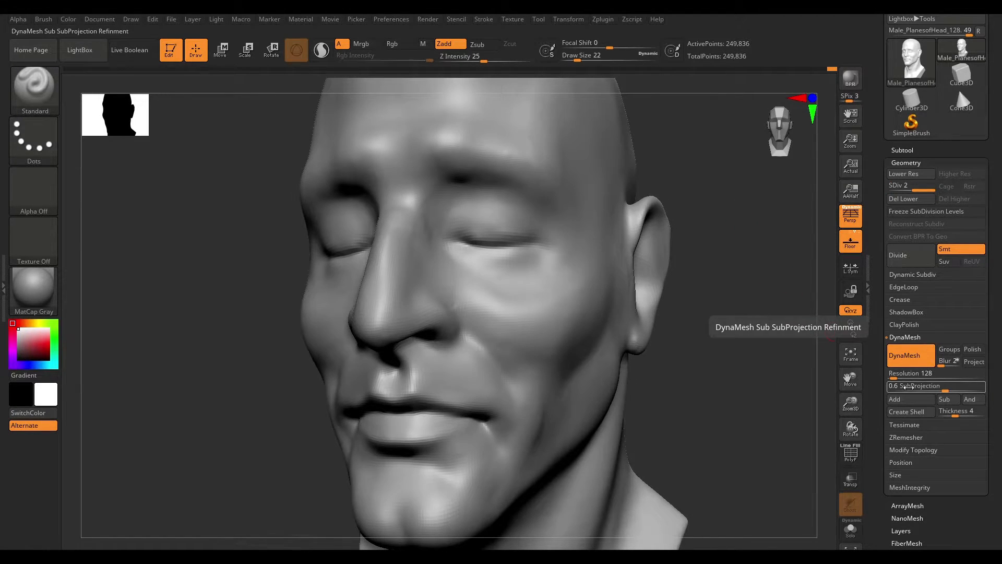
{"action": "left_click", "coordinate": [924, 353]}
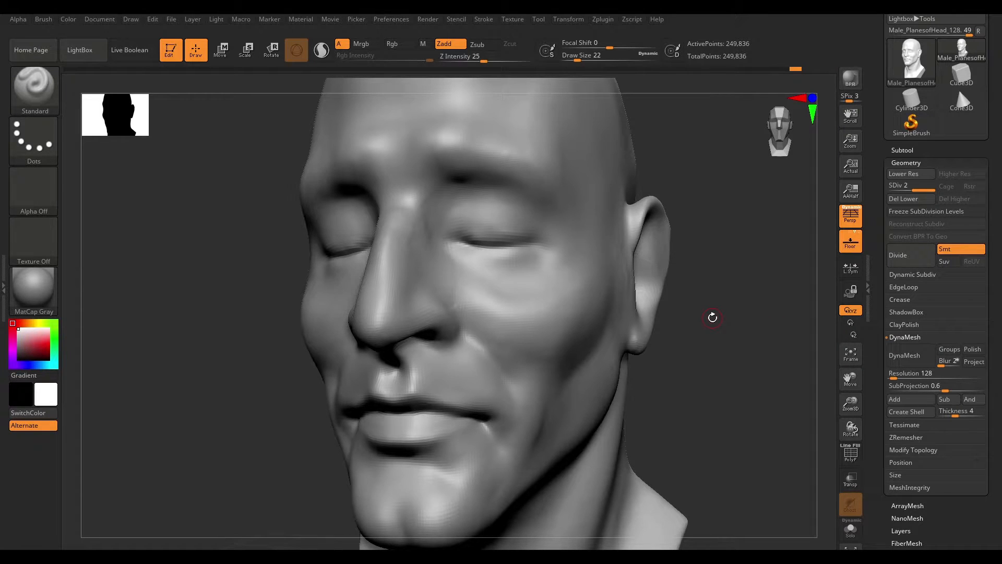
{"action": "left_click", "coordinate": [902, 356]}
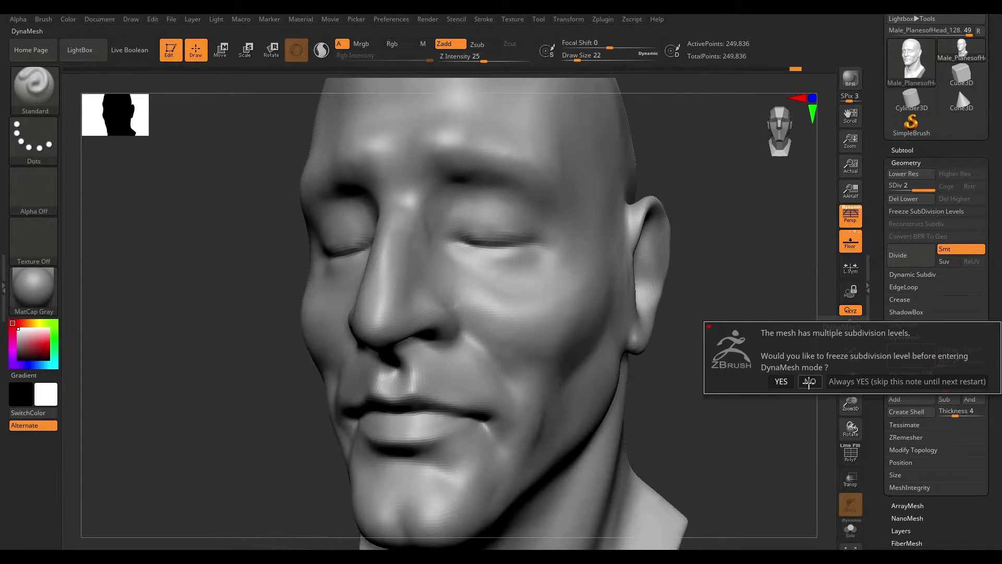
{"action": "left_click", "coordinate": [781, 381]}
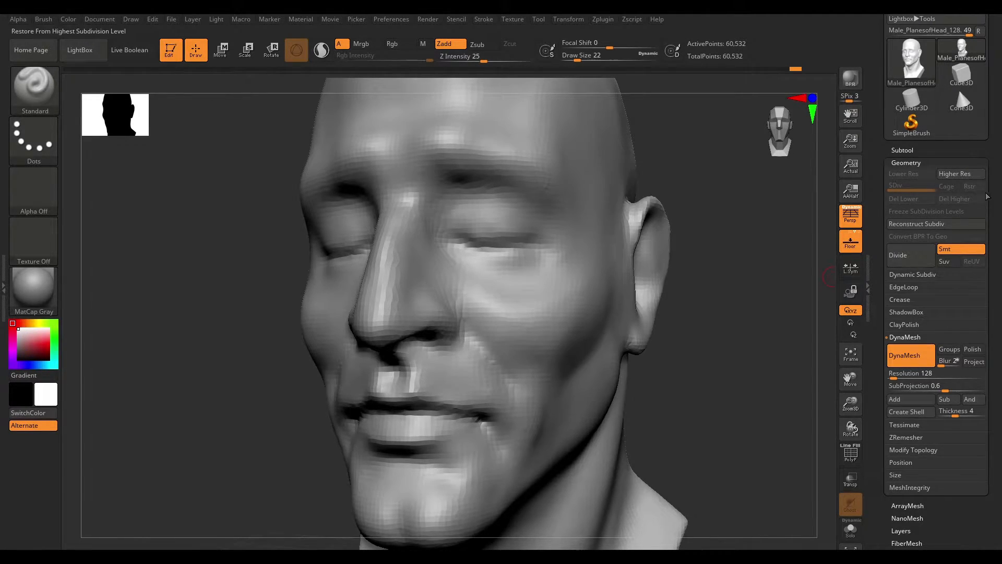
- Collapse the DynaMesh settings and remesh to restore the frozen subdivision levels
{"action": "left_click", "coordinate": [908, 337]}
{"action": "left_click_drag", "start_coordinate": [998, 199], "coordinate": [998, 251]}
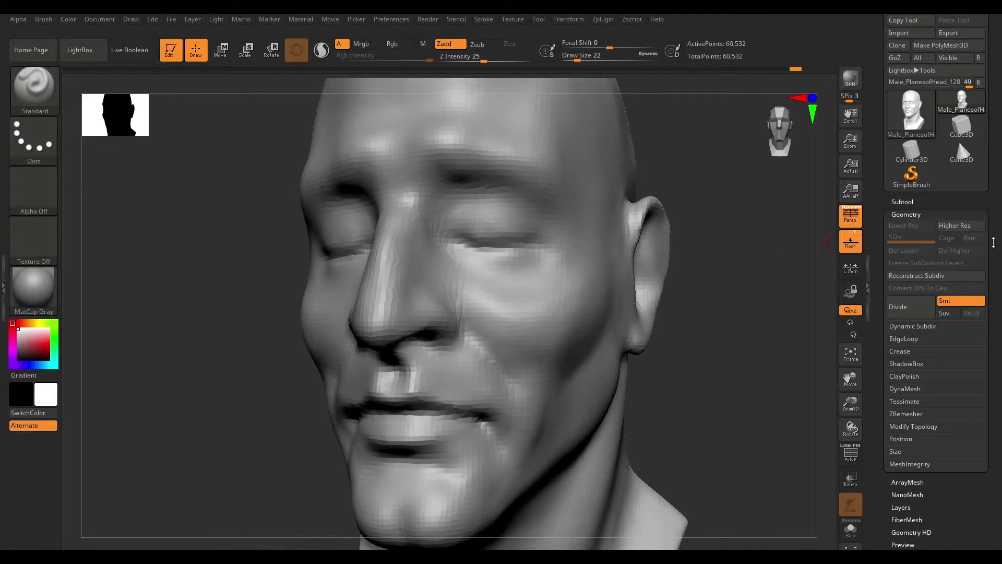
{"action": "key", "text": "ctrl"}
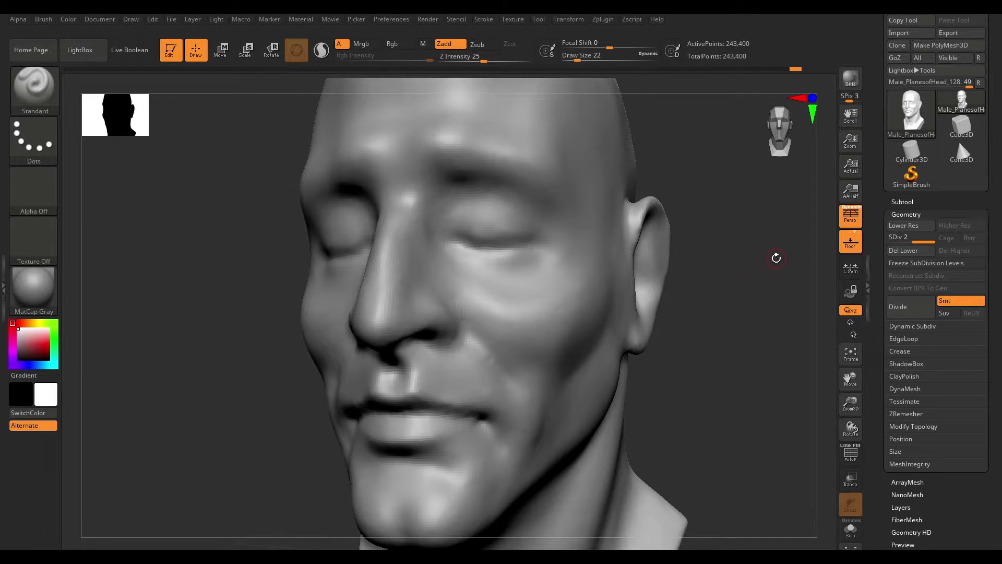
- Divide the head mesh to add a third subdivision level
{"action": "key", "text": "d"}
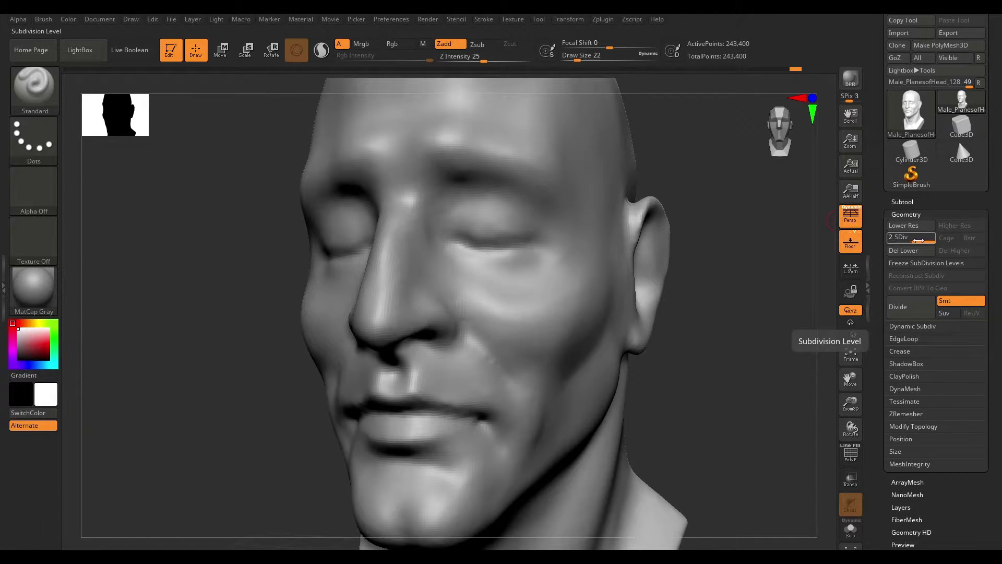
{"action": "mouse_move", "coordinate": [920, 240]}
{"action": "left_mouse_down"}
{"action": "mouse_move", "coordinate": [896, 237]}
{"action": "mouse_move", "coordinate": [921, 239]}
{"action": "left_mouse_up"}
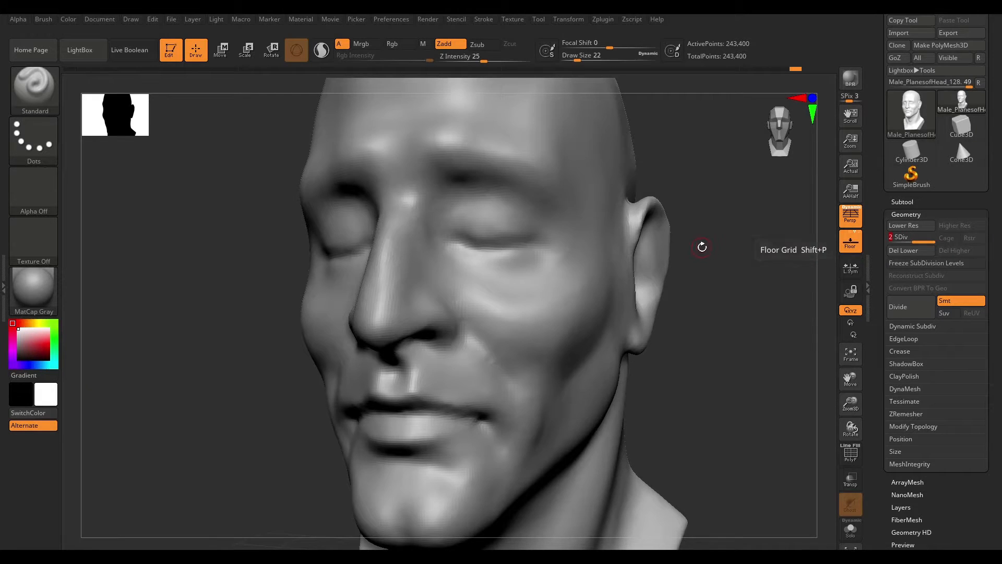
{"action": "key", "text": "ctrl"}
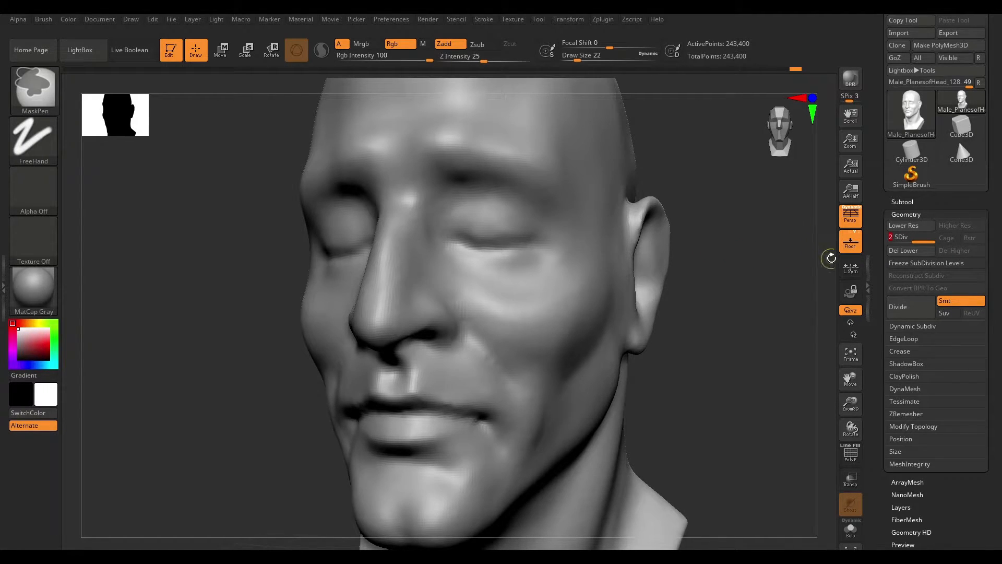
{"action": "key", "text": "ctrl+d"}
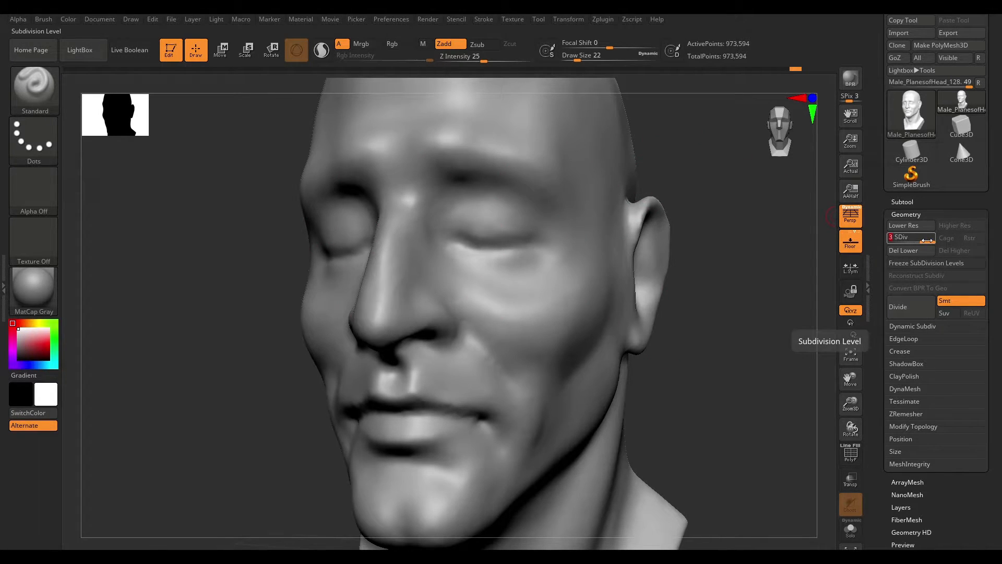
- Step the head between subdivision levels 1 and 2 to compare their detail
{"action": "left_click_drag", "start_coordinate": [926, 240], "coordinate": [889, 240]}
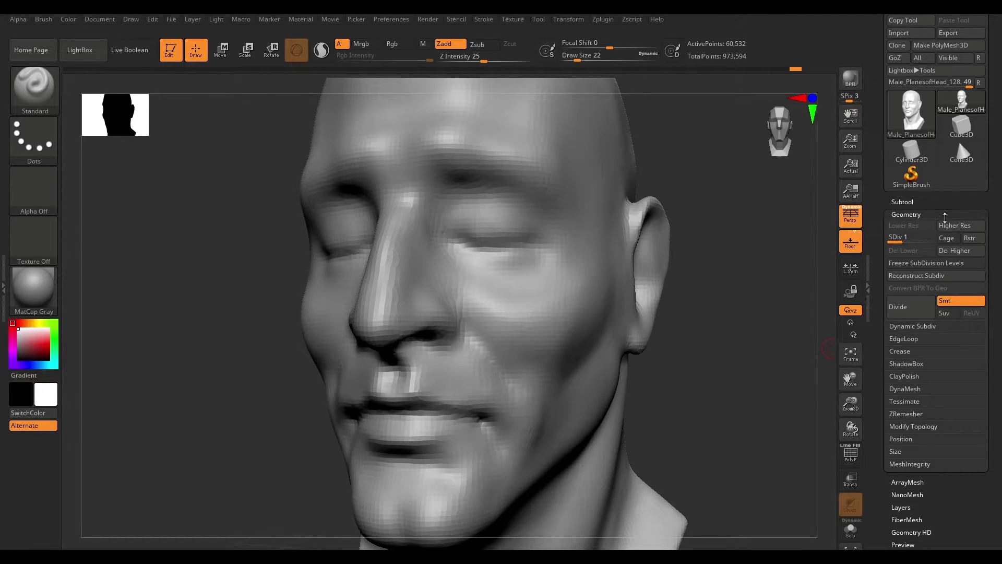
{"action": "left_click_drag", "start_coordinate": [899, 242], "coordinate": [905, 242]}
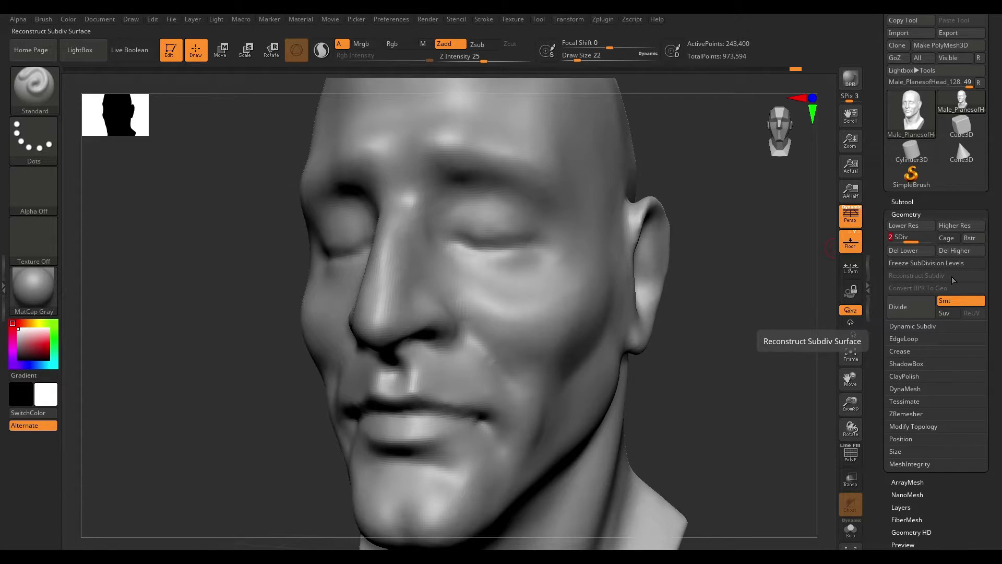
{"action": "left_click", "coordinate": [902, 226]}
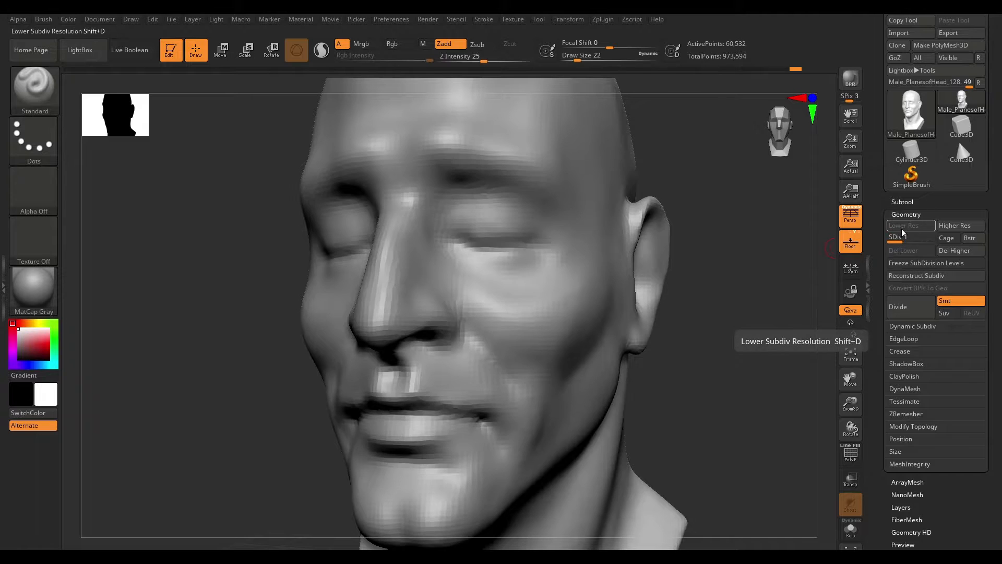
{"action": "left_click", "coordinate": [952, 226]}
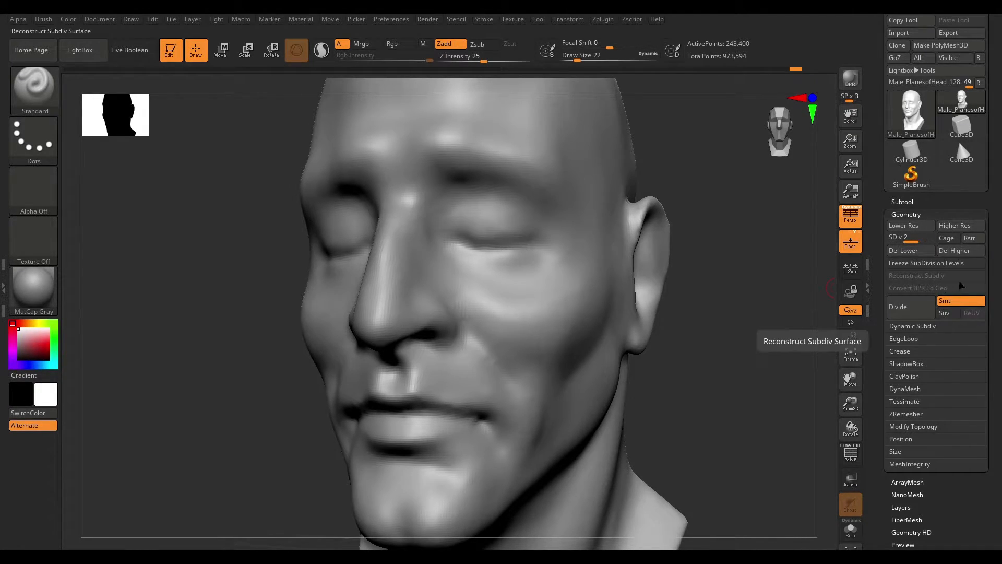
- Turn off the Smt option for Divide
{"action": "scroll", "coordinate": [994, 251], "scroll_direction": "down", "scroll_amount": 2}
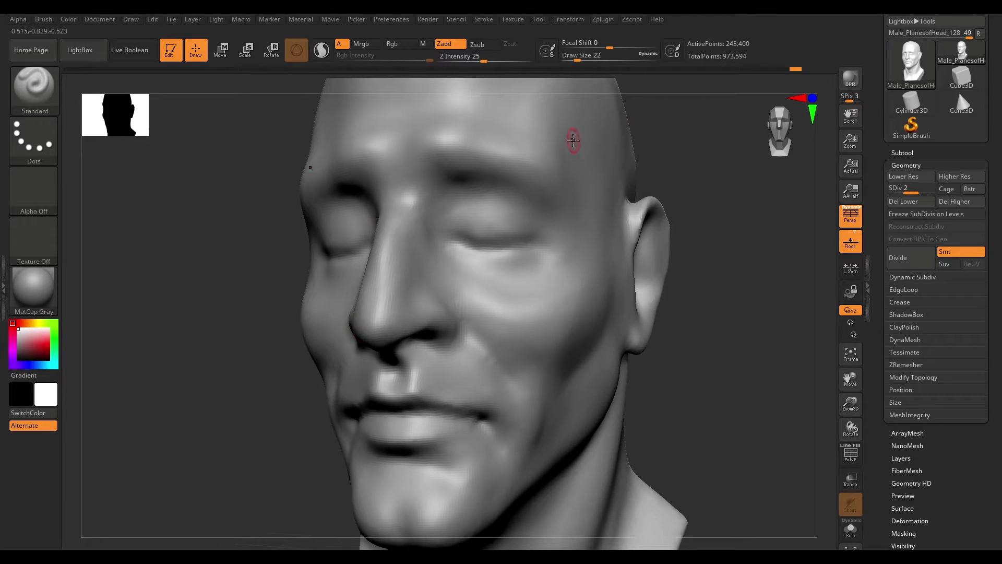
{"action": "left_click", "coordinate": [952, 252]}
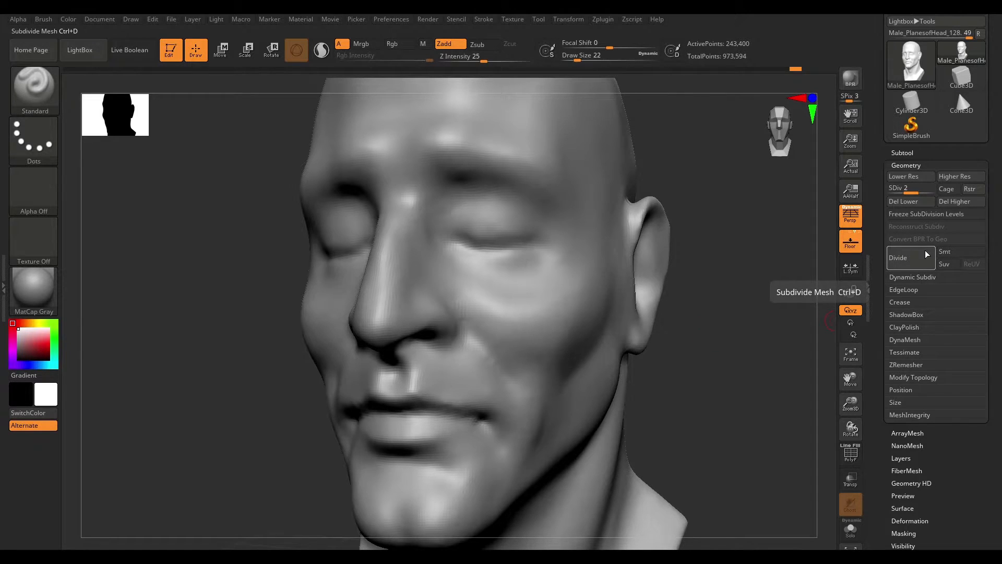
- Open Cube.ZPR from LightBox's Project folder and turn on PolyFrame for the cube
{"action": "left_click", "coordinate": [80, 50]}
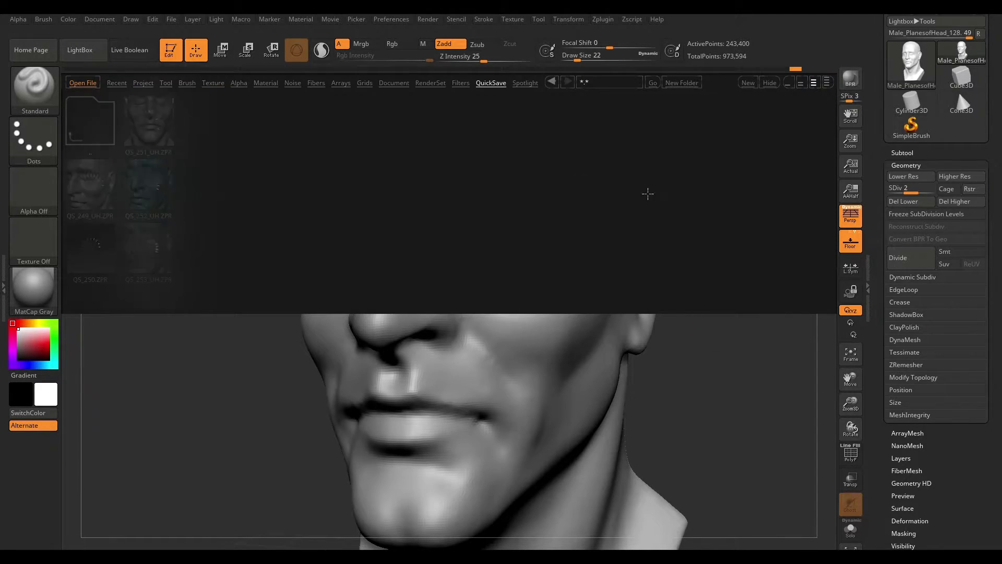
{"action": "left_click", "coordinate": [142, 83]}
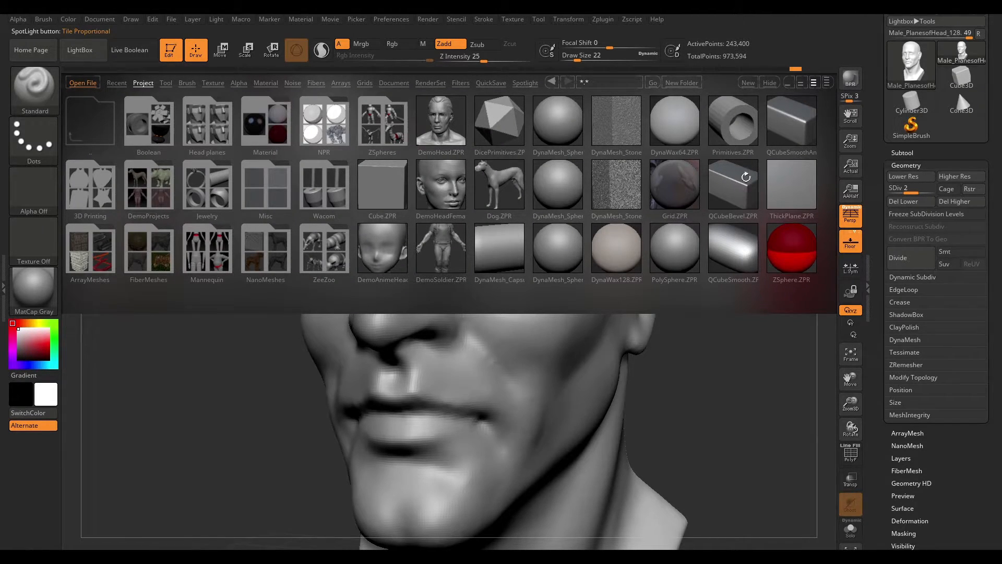
{"action": "left_click_drag", "start_coordinate": [831, 181], "coordinate": [638, 254]}
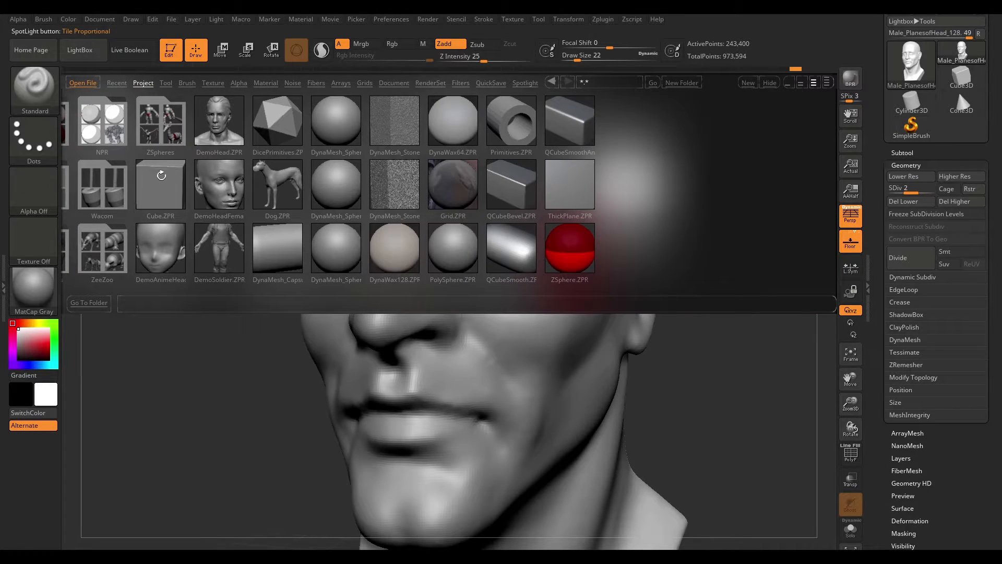
{"action": "double_click", "coordinate": [175, 187]}
{"action": "left_click", "coordinate": [544, 331]}
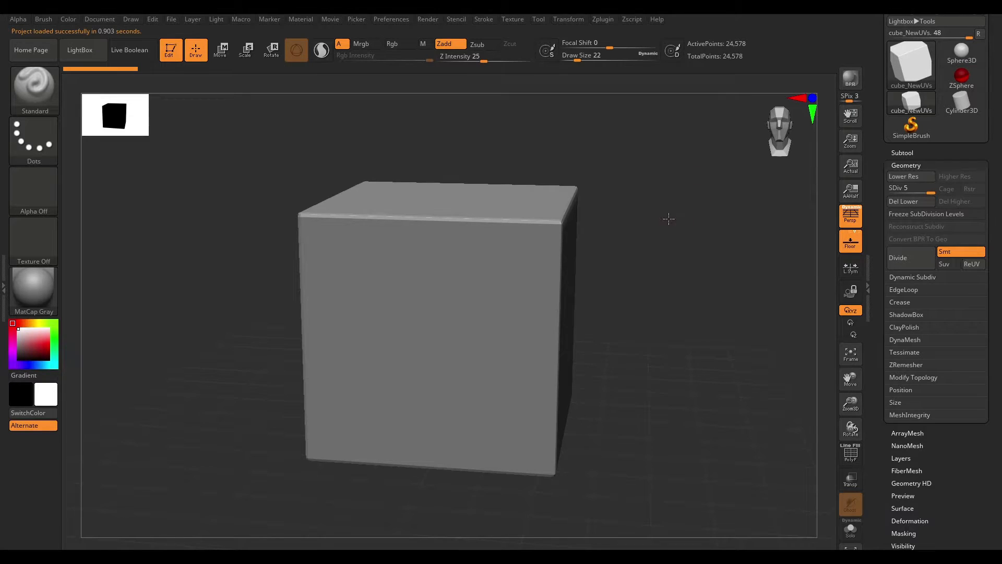
{"action": "mouse_move", "coordinate": [669, 219]}
{"action": "left_mouse_down"}
{"action": "mouse_move", "coordinate": [706, 226]}
{"action": "mouse_move", "coordinate": [691, 231]}
{"action": "left_mouse_up"}
{"action": "key", "text": "shift+f"}
{"action": "left_click_drag", "start_coordinate": [795, 260], "coordinate": [836, 258]}
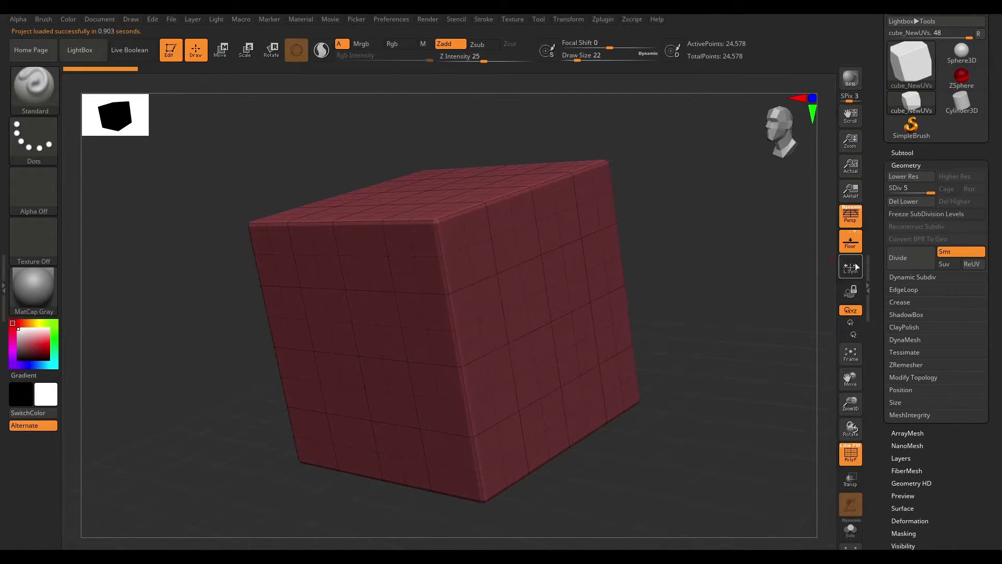
- Divide the cube twice, return to subdivision level 1 and delete the higher levels
{"action": "left_click", "coordinate": [907, 265]}
{"action": "left_click", "coordinate": [906, 265]}
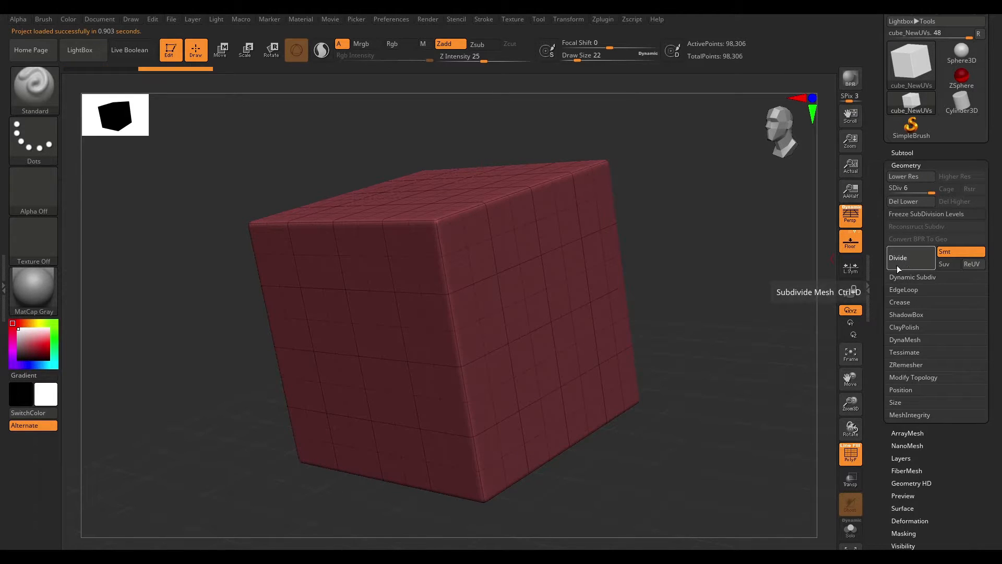
{"action": "left_click", "coordinate": [917, 214]}
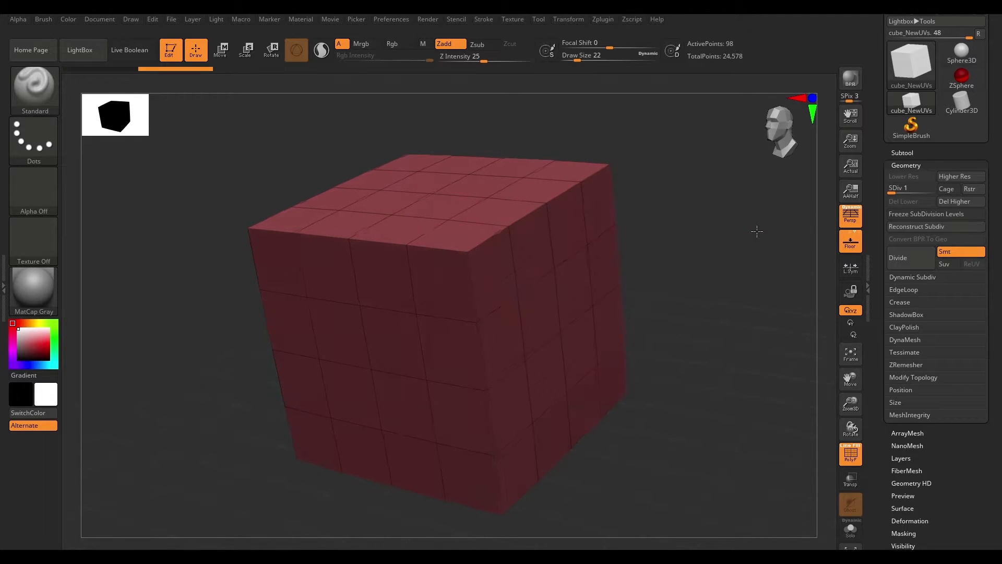
{"action": "left_click", "coordinate": [958, 203]}
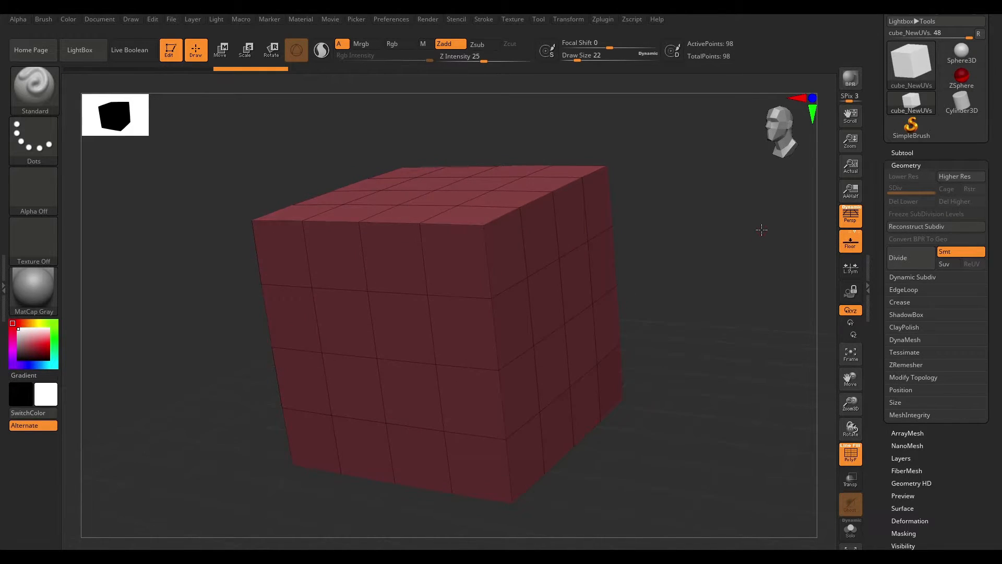
- Divide the cube three times with Smt on to get smoothed subdivision levels
{"action": "left_click", "coordinate": [901, 250]}
{"action": "left_click", "coordinate": [902, 250]}
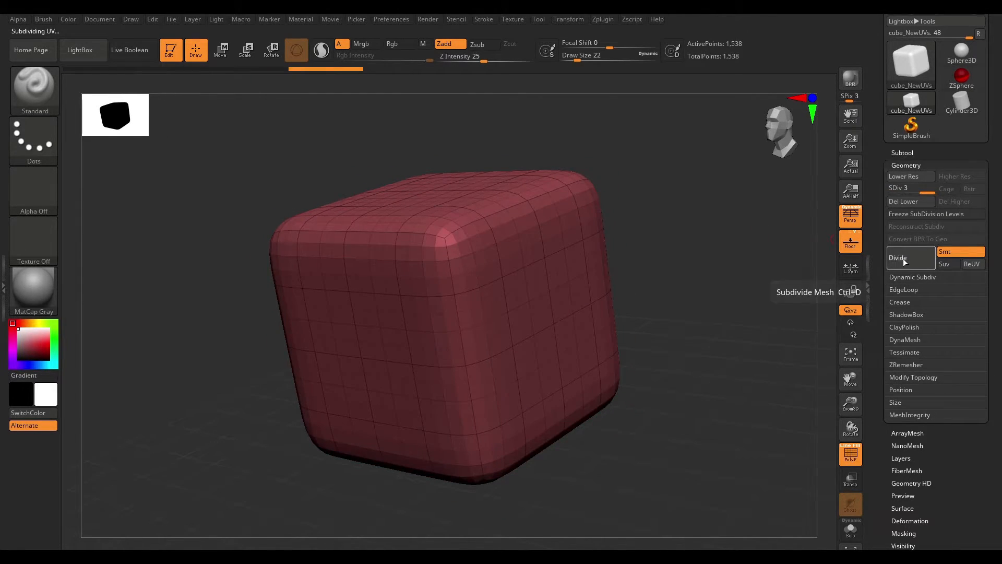
{"action": "left_click", "coordinate": [902, 250]}
{"action": "left_click_drag", "start_coordinate": [668, 197], "coordinate": [515, 197]}
{"action": "left_click_drag", "start_coordinate": [683, 206], "coordinate": [674, 179]}
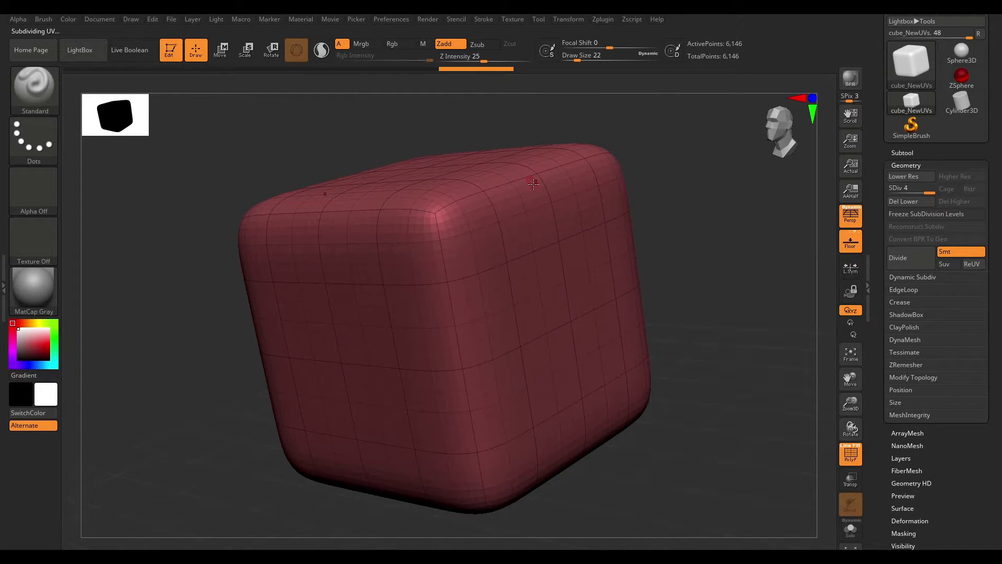
{"action": "left_click_drag", "start_coordinate": [693, 219], "coordinate": [830, 243]}
{"action": "left_click_drag", "start_coordinate": [739, 253], "coordinate": [783, 230]}
- Return the cube to subdivision level 1 and delete the higher levels
{"action": "left_click_drag", "start_coordinate": [929, 192], "coordinate": [890, 190]}
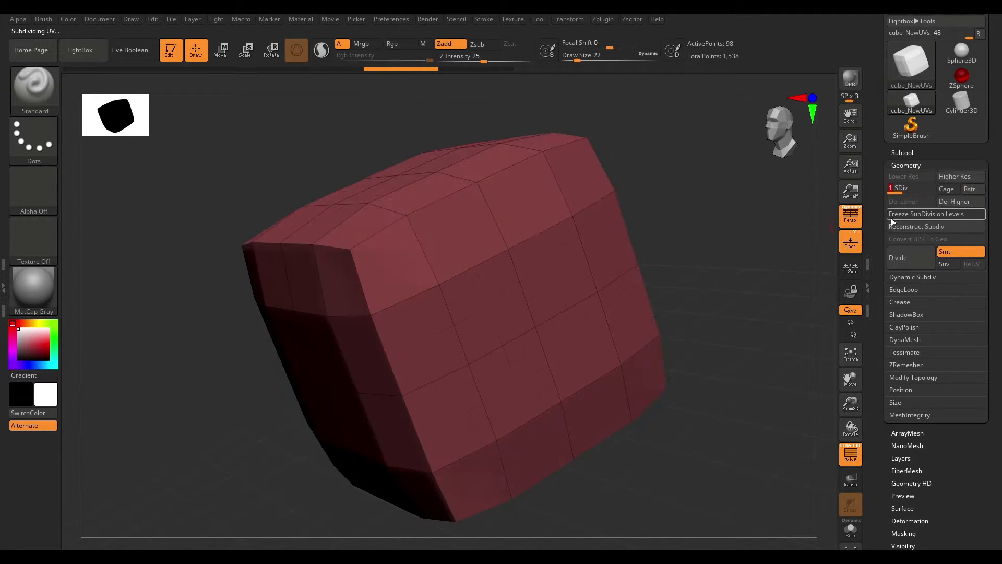
{"action": "left_click_drag", "start_coordinate": [772, 213], "coordinate": [679, 198]}
{"action": "left_click", "coordinate": [955, 206]}
- Reload Cube.ZPR from LightBox's Project folder
{"action": "left_click", "coordinate": [79, 50]}
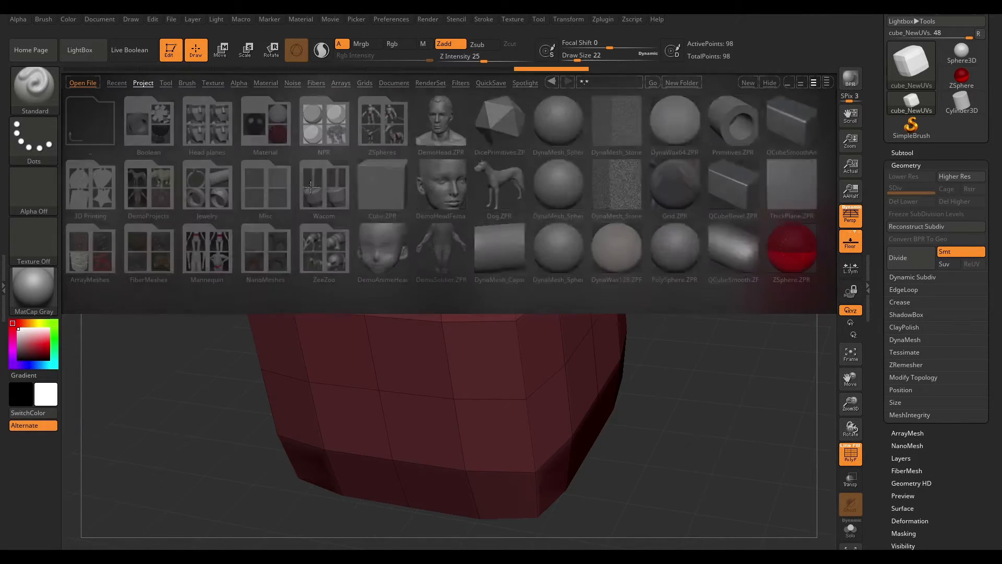
{"action": "double_click", "coordinate": [382, 185]}
{"action": "left_click", "coordinate": [580, 331]}
{"action": "left_click_drag", "start_coordinate": [718, 376], "coordinate": [688, 323]}
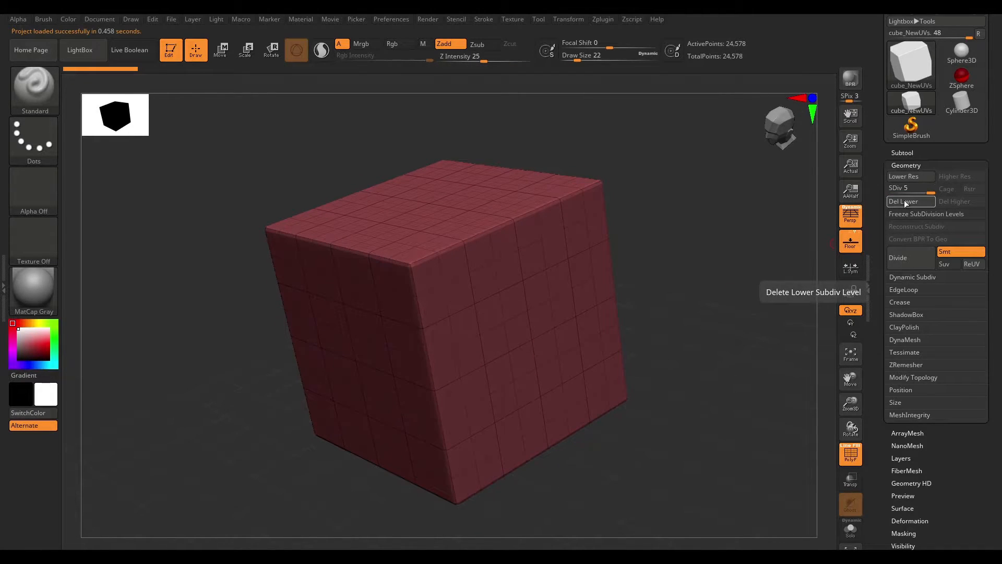
- Turn Smt off and divide the cube twice without smoothing
{"action": "key", "text": "shift+d"}
{"action": "left_click", "coordinate": [948, 252]}
{"action": "left_click_drag", "start_coordinate": [822, 271], "coordinate": [741, 264]}
{"action": "left_click", "coordinate": [901, 262]}
{"action": "left_click", "coordinate": [901, 262]}
{"action": "left_click_drag", "start_coordinate": [685, 247], "coordinate": [434, 165]}
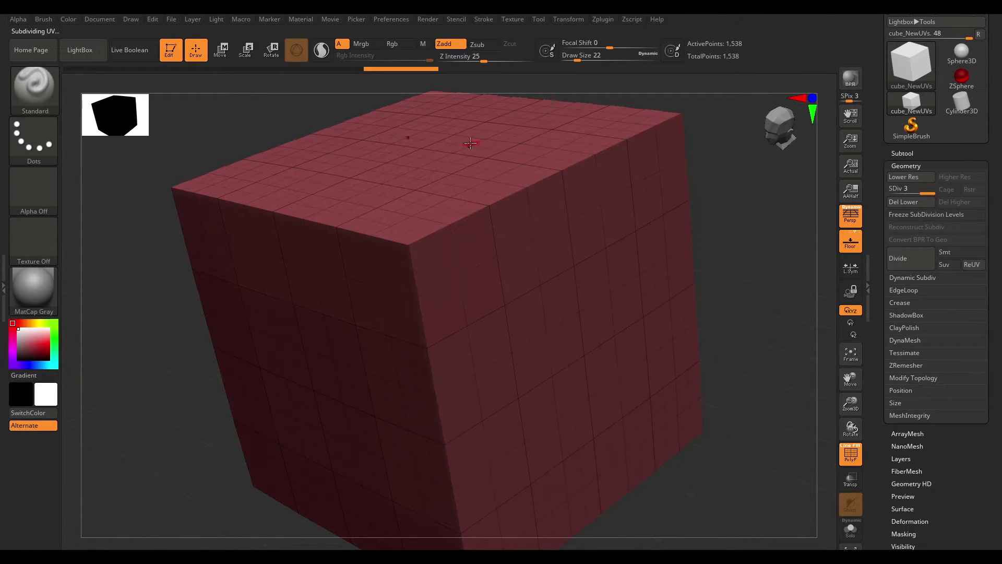
- Expand the DynaMesh settings in the Geometry palette
{"action": "right_click_drag", "start_coordinate": [752, 269], "coordinate": [693, 241], "text": "ctrl"}
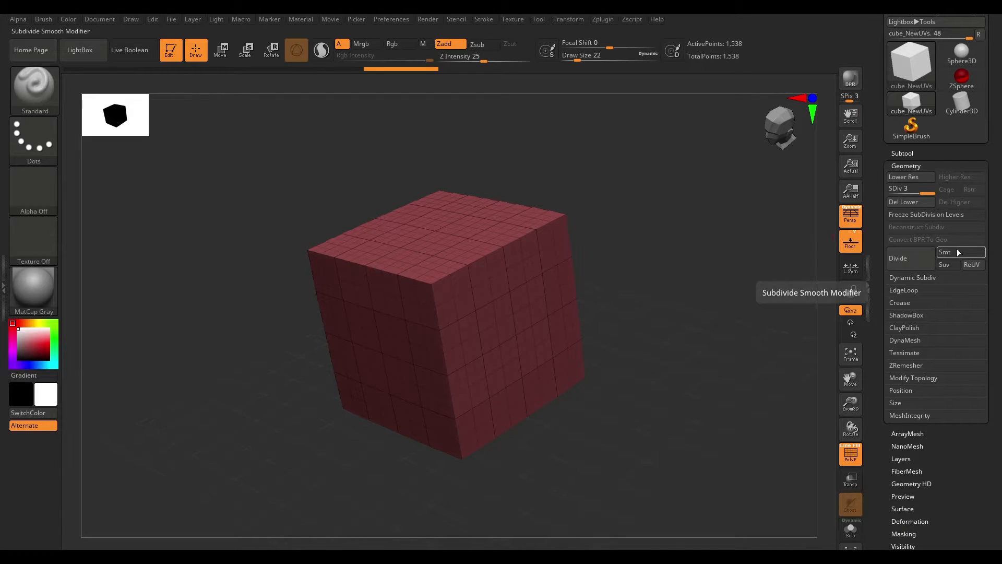
{"action": "left_click", "coordinate": [936, 214]}
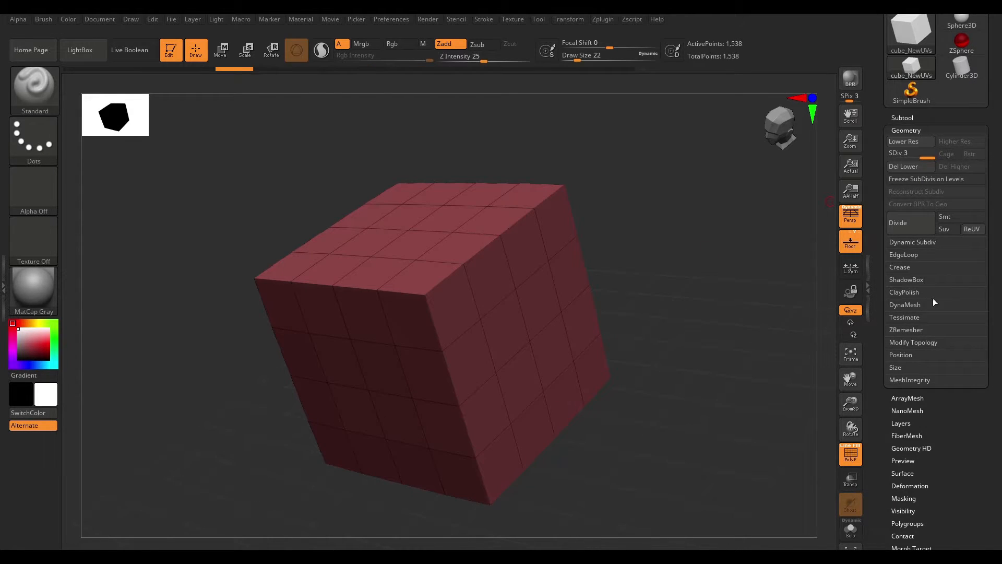
{"action": "left_click", "coordinate": [910, 306]}
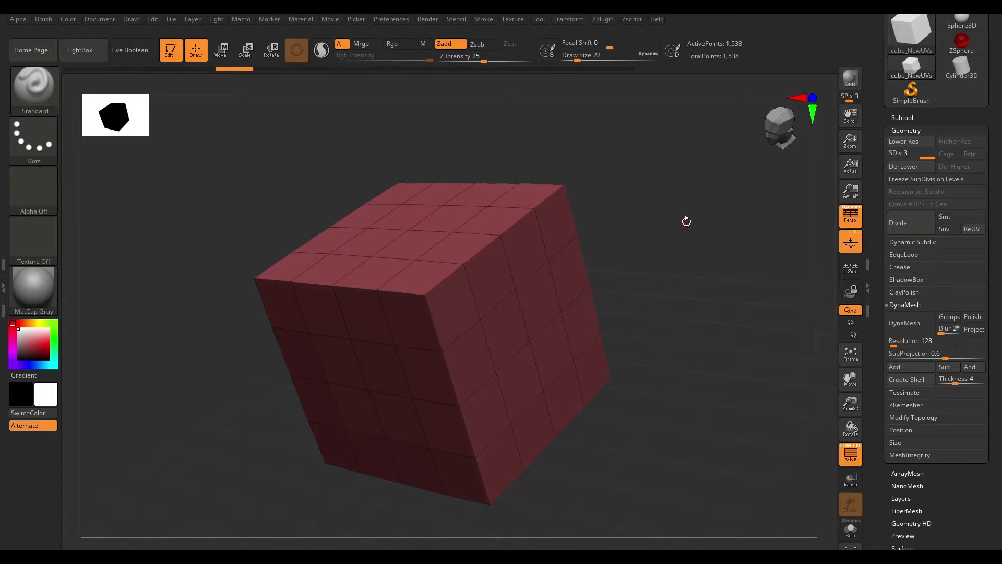
- Try to insert a sphere onto the cube with the IMM Primitives brush
{"action": "left_click_drag", "start_coordinate": [687, 224], "coordinate": [467, 248]}
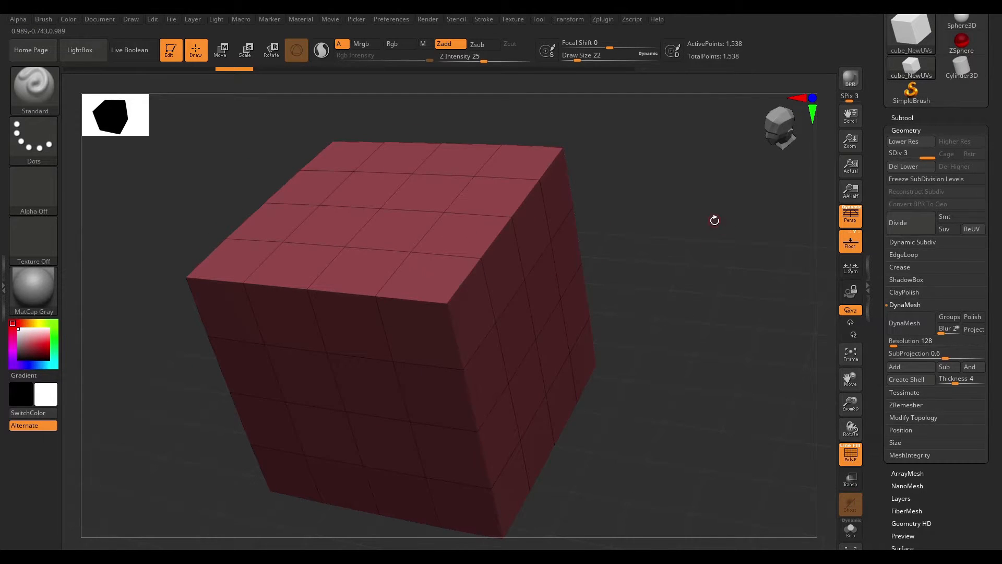
{"action": "key", "text": "b"}
{"action": "key", "text": "i"}
{"action": "key", "text": "p"}
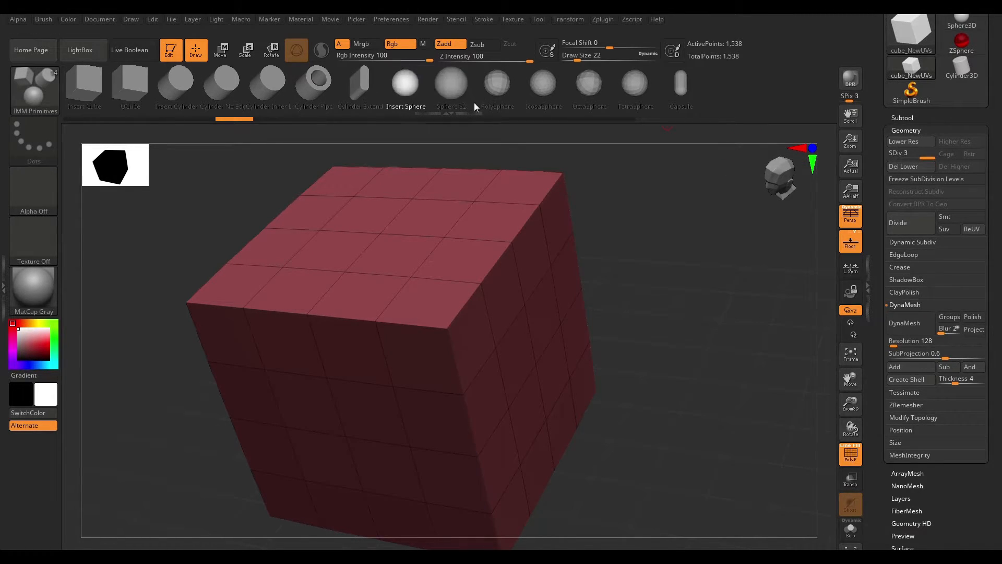
{"action": "left_click", "coordinate": [505, 250]}
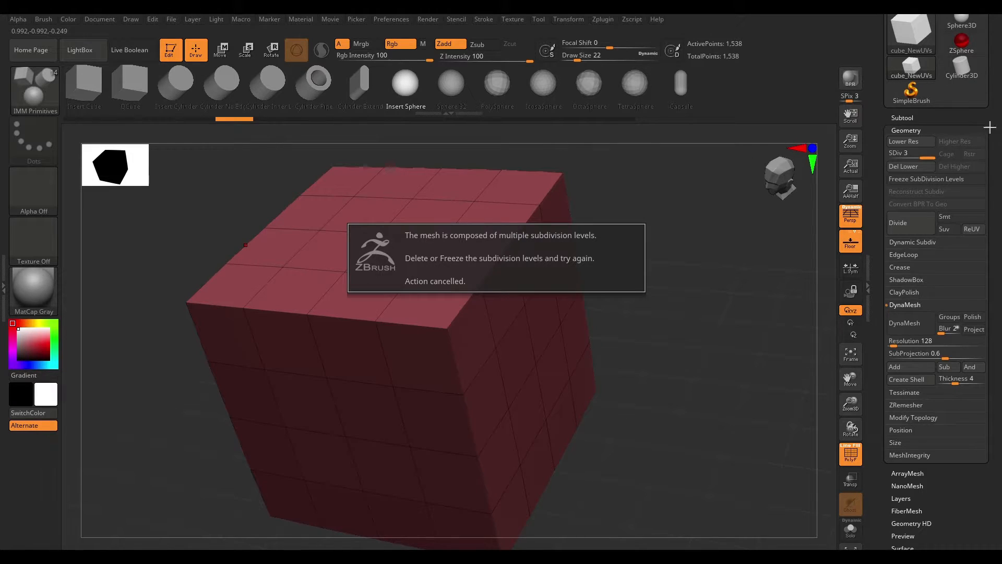
- Delete the cube's lower subdivision levels and insert spheres onto its top with the IMM Primitives brush
{"action": "left_click", "coordinate": [904, 166]}
{"action": "mouse_move", "coordinate": [492, 260]}
{"action": "left_mouse_down"}
{"action": "mouse_move", "coordinate": [691, 340]}
{"action": "mouse_move", "coordinate": [601, 317]}
{"action": "mouse_move", "coordinate": [689, 311]}
{"action": "mouse_move", "coordinate": [608, 326]}
{"action": "mouse_move", "coordinate": [516, 281]}
{"action": "mouse_move", "coordinate": [556, 329]}
{"action": "left_mouse_up"}
{"action": "key", "text": "ctrl+z"}
{"action": "left_click_drag", "start_coordinate": [700, 328], "coordinate": [711, 389]}
- Move the inserted sphere toward the cube's corner with the Move transpose
{"action": "key", "text": "w"}
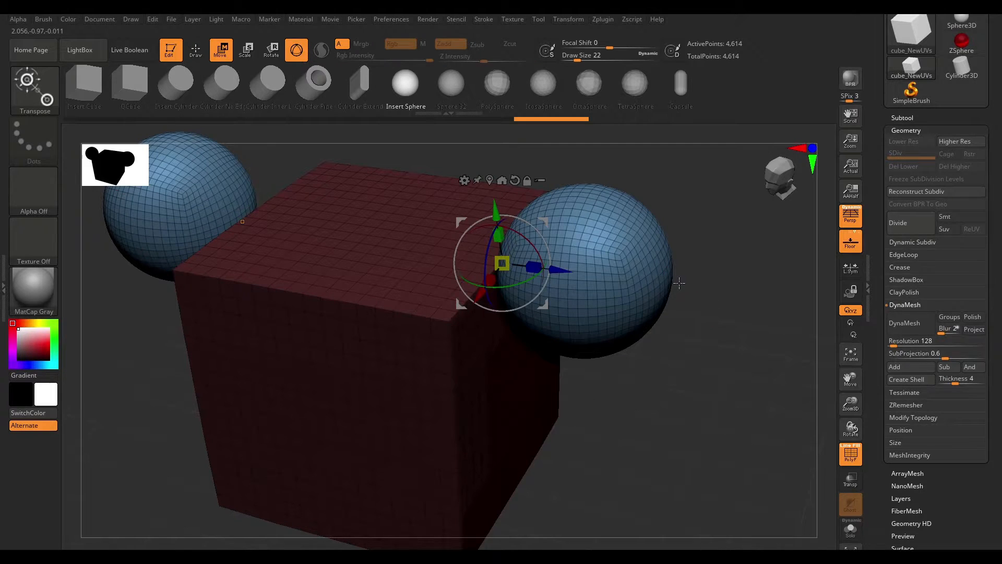
{"action": "left_click_drag", "start_coordinate": [494, 208], "coordinate": [433, 214]}
{"action": "left_click_drag", "start_coordinate": [477, 286], "coordinate": [466, 285]}
{"action": "left_click_drag", "start_coordinate": [672, 260], "coordinate": [703, 260], "text": "alt"}
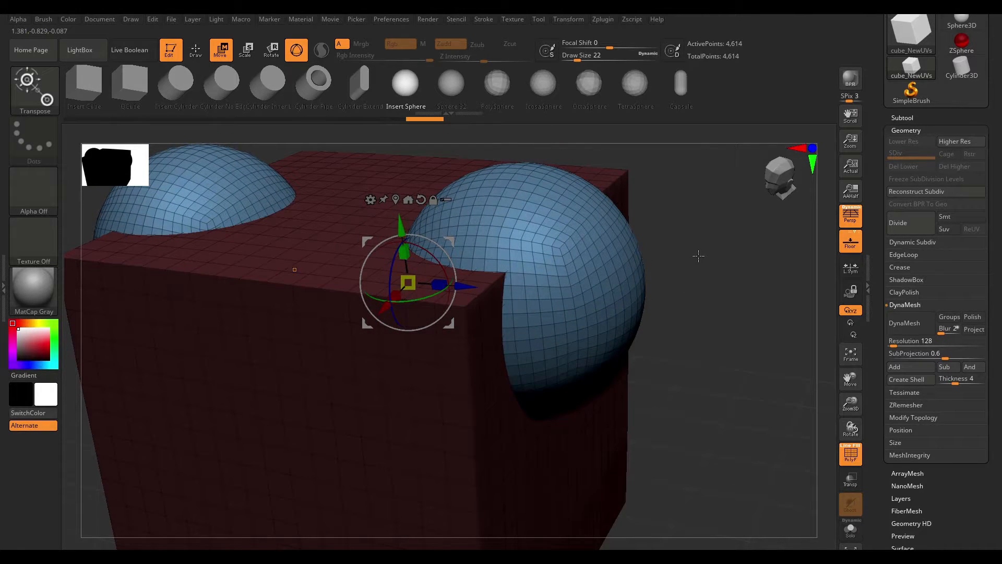
- Return to Draw mode and hide PolyFrame on the cube with the inserted spheres
{"action": "key", "text": "q"}
{"action": "key", "text": "shift+f"}
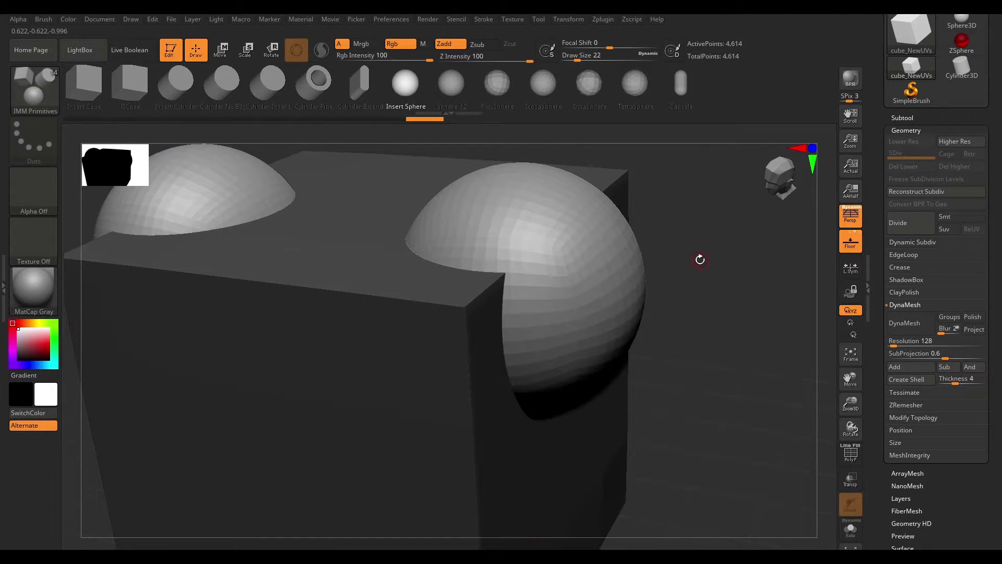
{"action": "left_click_drag", "start_coordinate": [714, 284], "coordinate": [586, 319]}
{"action": "left_click_drag", "start_coordinate": [694, 253], "coordinate": [689, 303]}
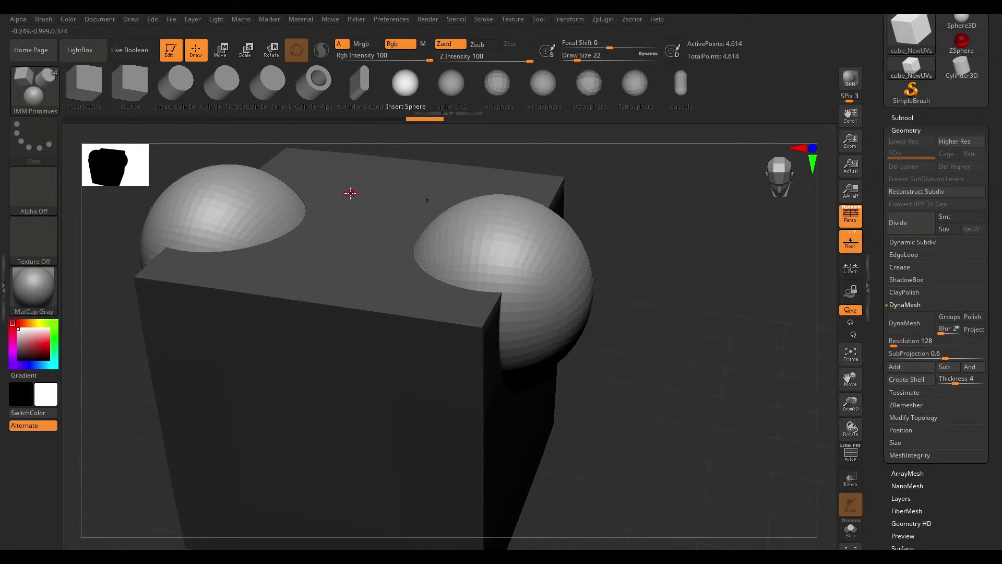
{"action": "left_click_drag", "start_coordinate": [711, 265], "coordinate": [792, 297]}
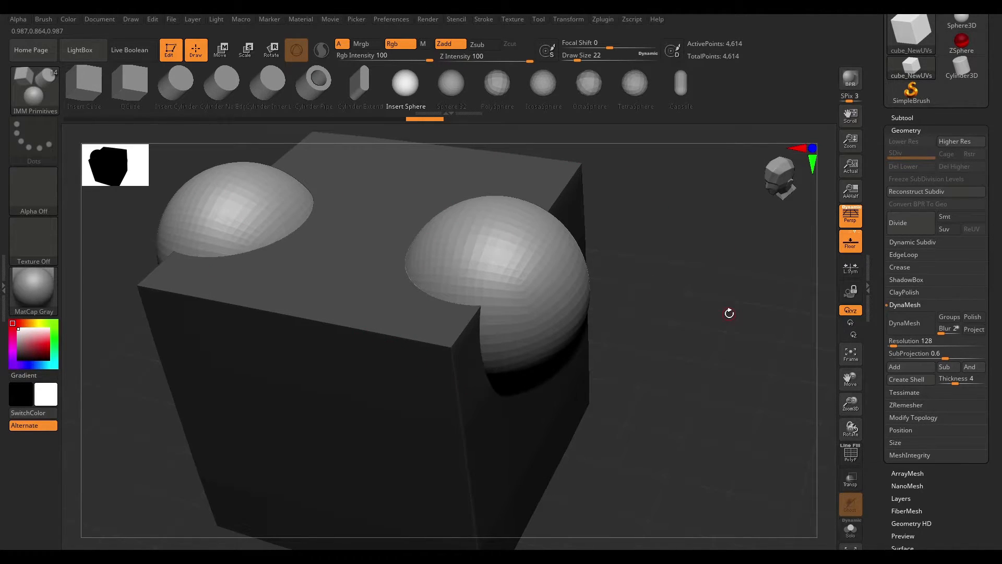
- Try to DynaMesh the cube, and clear the mask from it
{"action": "left_click", "coordinate": [912, 329]}
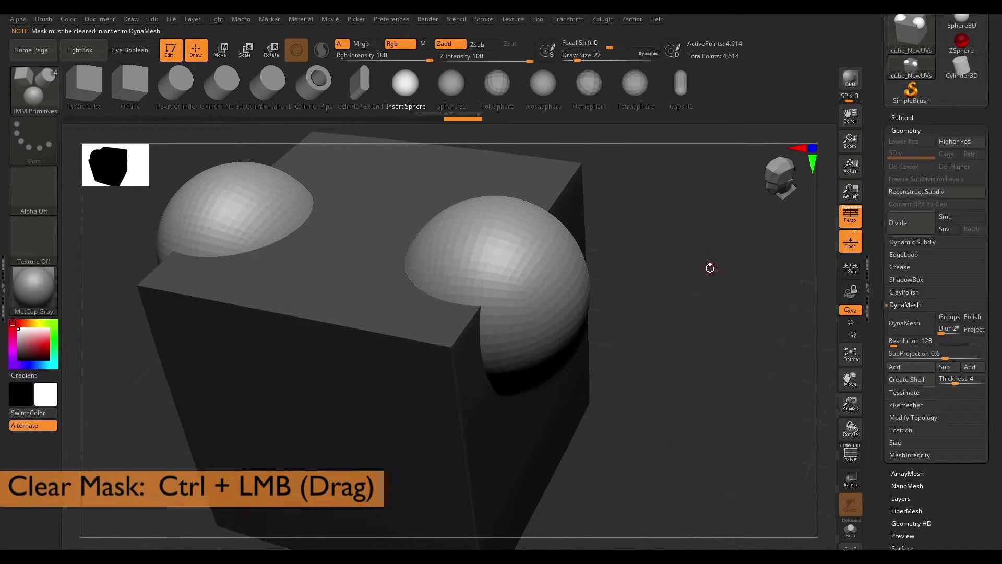
{"action": "key", "text": "ctrl"}
{"action": "left_click_drag", "start_coordinate": [668, 237], "coordinate": [736, 374], "text": "ctrl"}
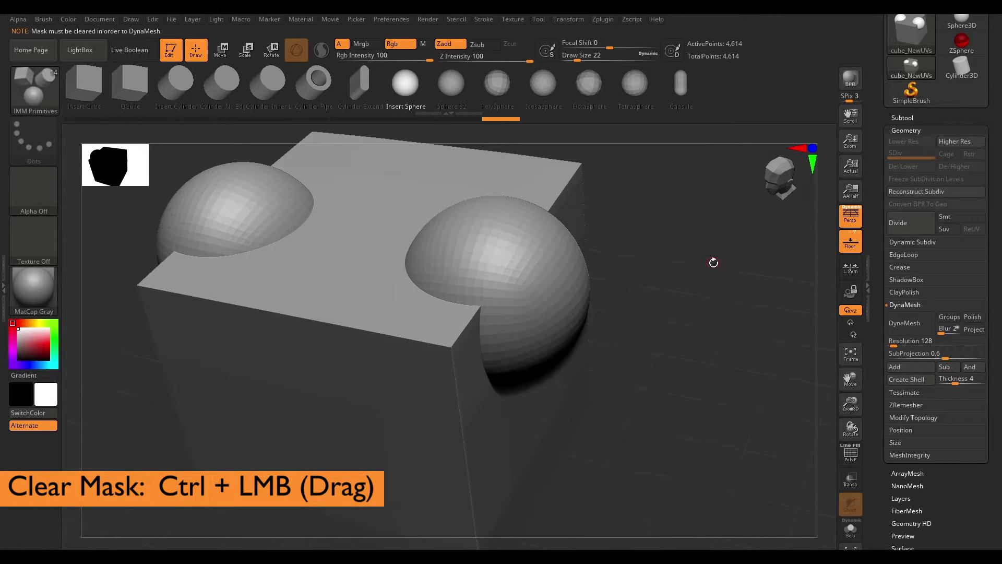
- Turn on PolyFrame and DynaMesh the cube with its inserted spheres at resolution 128
{"action": "left_click_drag", "start_coordinate": [693, 247], "coordinate": [723, 278], "text": "alt"}
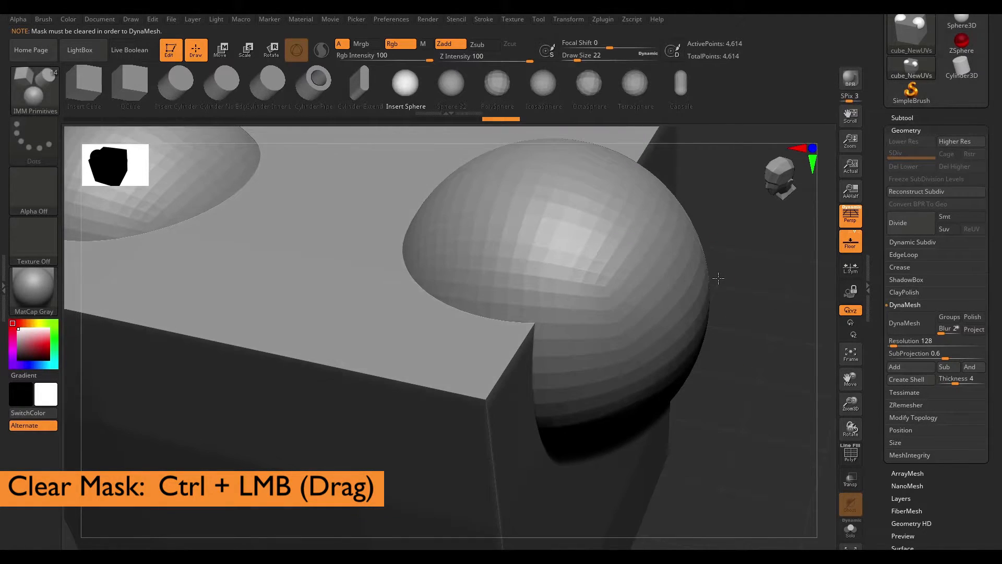
{"action": "key", "text": "shift"}
{"action": "key", "text": "shift+f"}
{"action": "left_click_drag", "start_coordinate": [755, 242], "coordinate": [827, 241]}
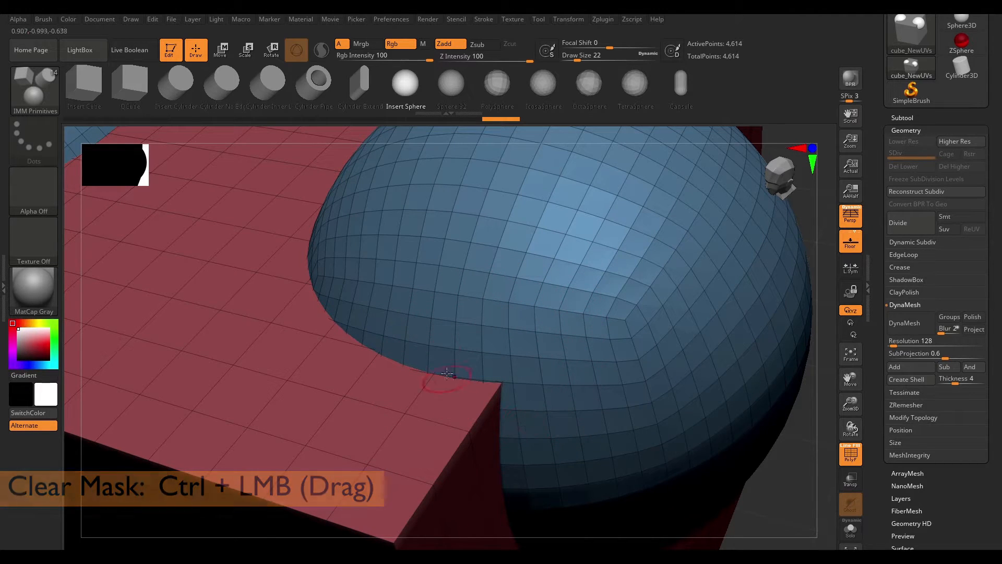
{"action": "left_click", "coordinate": [905, 324]}
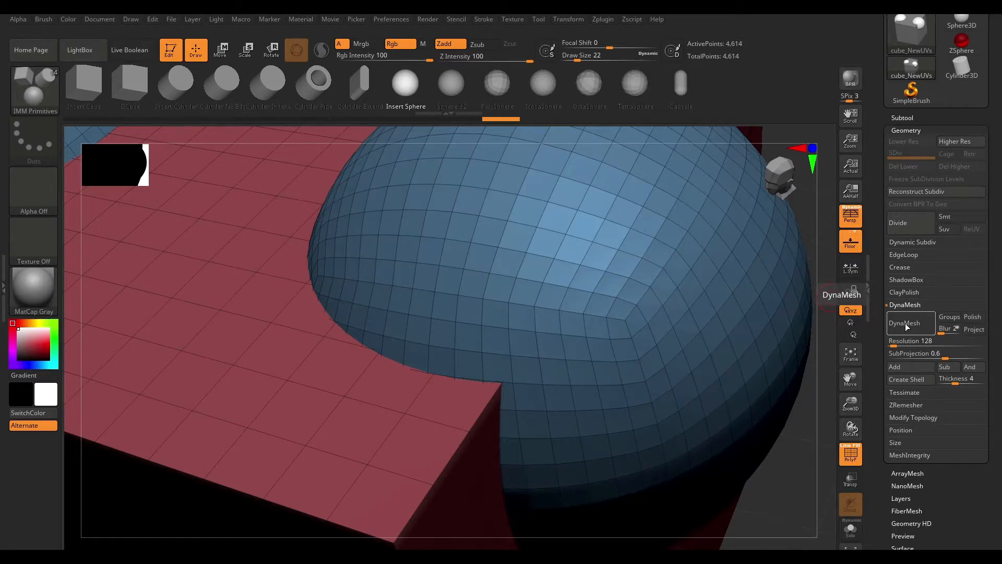
{"action": "left_click_drag", "start_coordinate": [773, 491], "coordinate": [718, 357]}
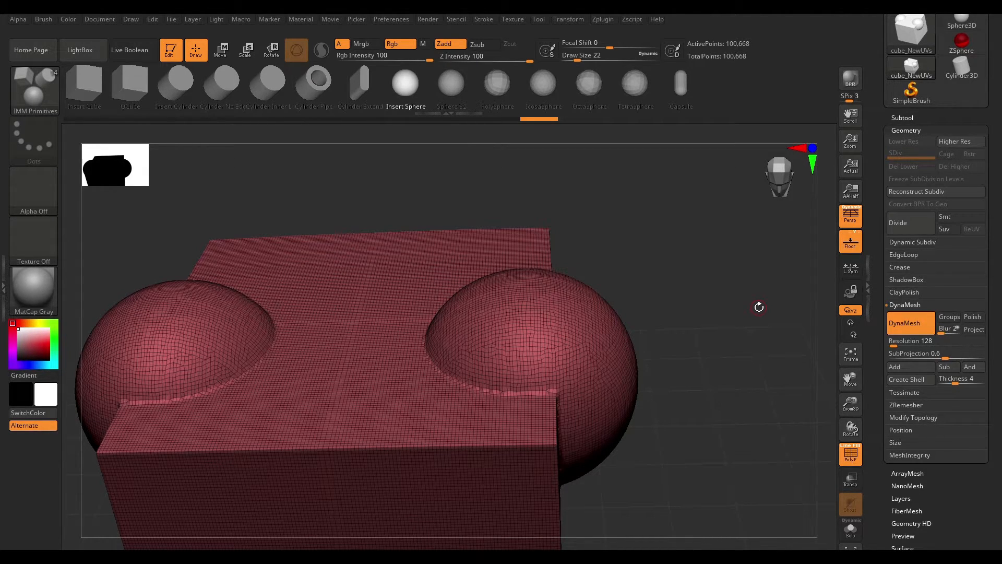
{"action": "left_click_drag", "start_coordinate": [759, 285], "coordinate": [746, 301]}
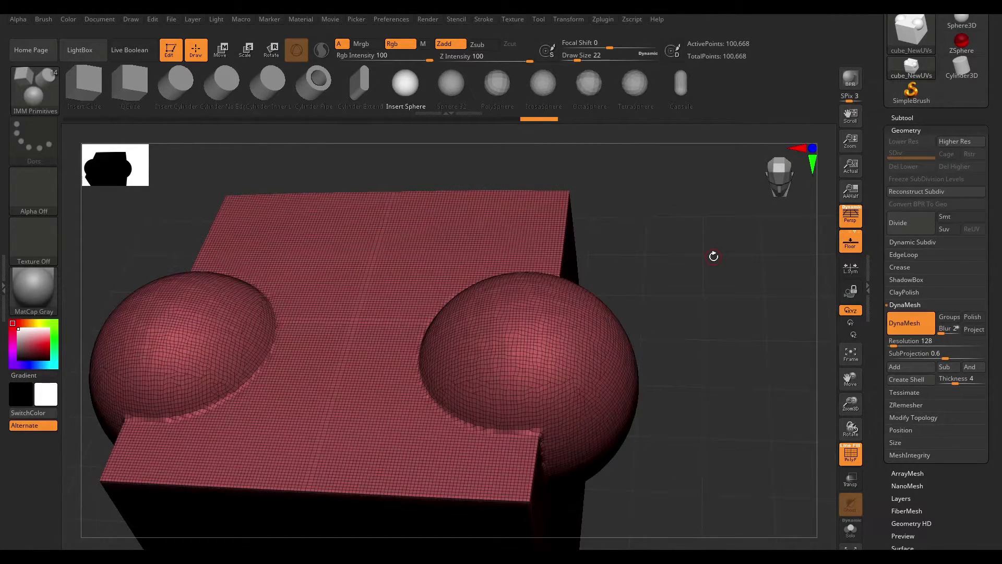
- Open the DynaMesh_Sphere_128 project from LightBox
{"action": "left_click", "coordinate": [68, 54]}
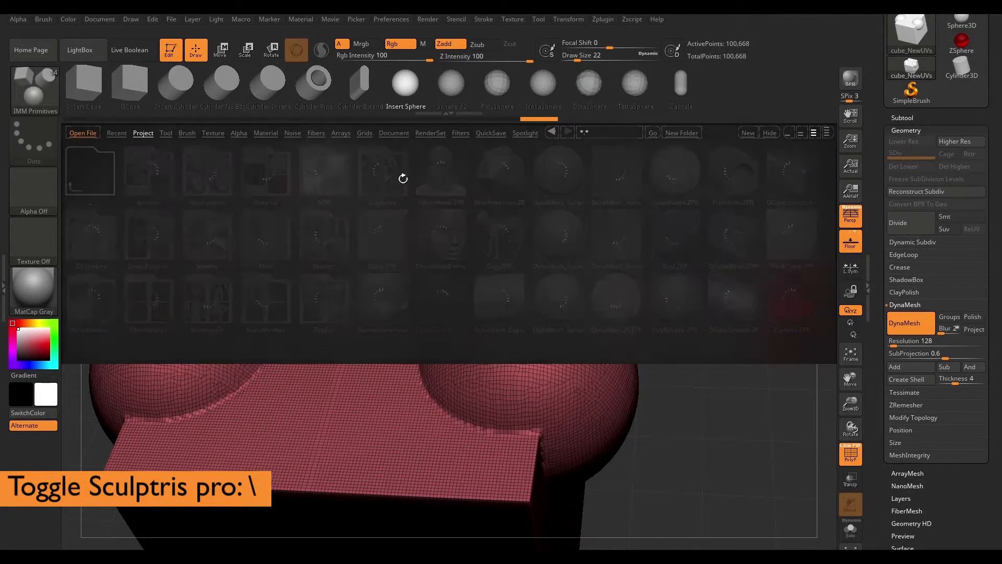
{"action": "double_click", "coordinate": [558, 171]}
{"action": "left_click", "coordinate": [593, 329]}
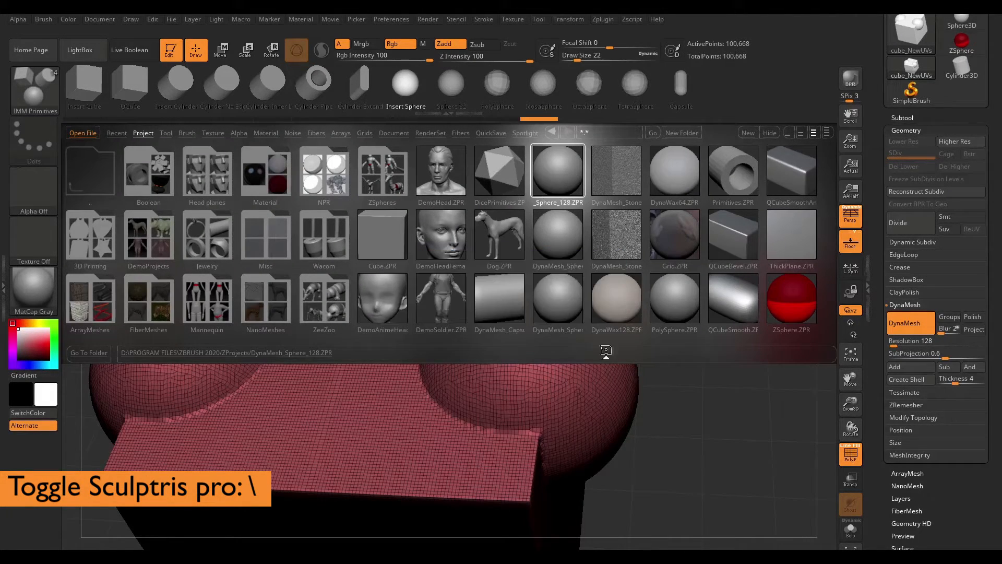
{"action": "left_click_drag", "start_coordinate": [680, 300], "coordinate": [709, 309]}
- Select the ClayBuildup brush and activate Sculptris Pro mode
{"action": "key", "text": "b"}
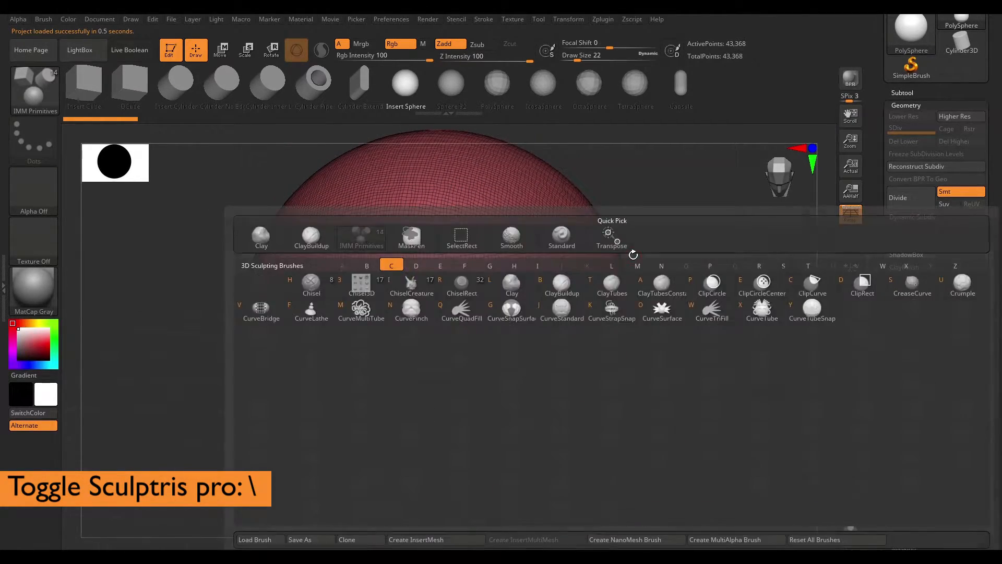
{"action": "key", "text": "c"}
{"action": "key", "text": "b"}
{"action": "key", "text": "space"}
{"action": "left_click_drag", "start_coordinate": [509, 250], "coordinate": [514, 248]}
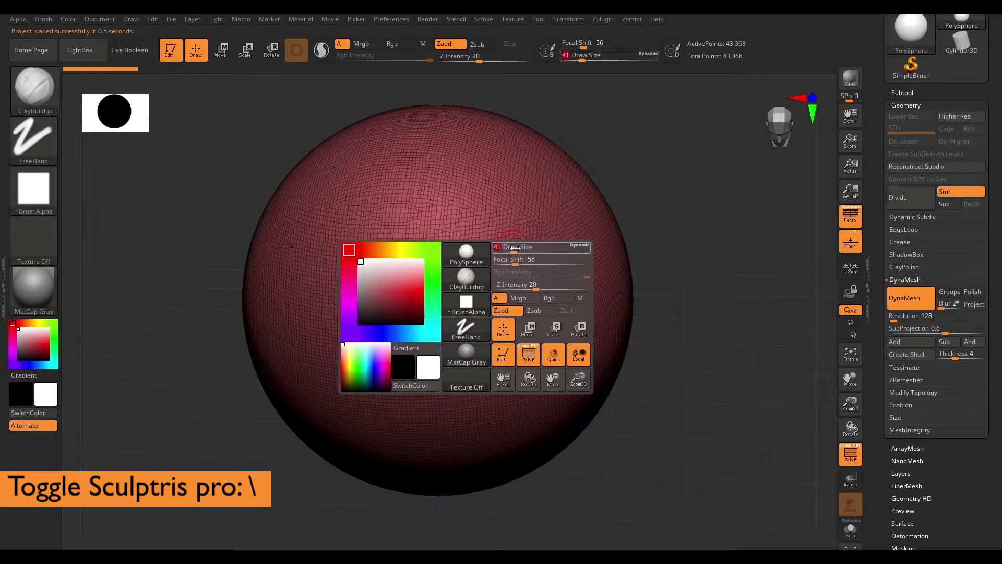
{"action": "left_click", "coordinate": [323, 60]}
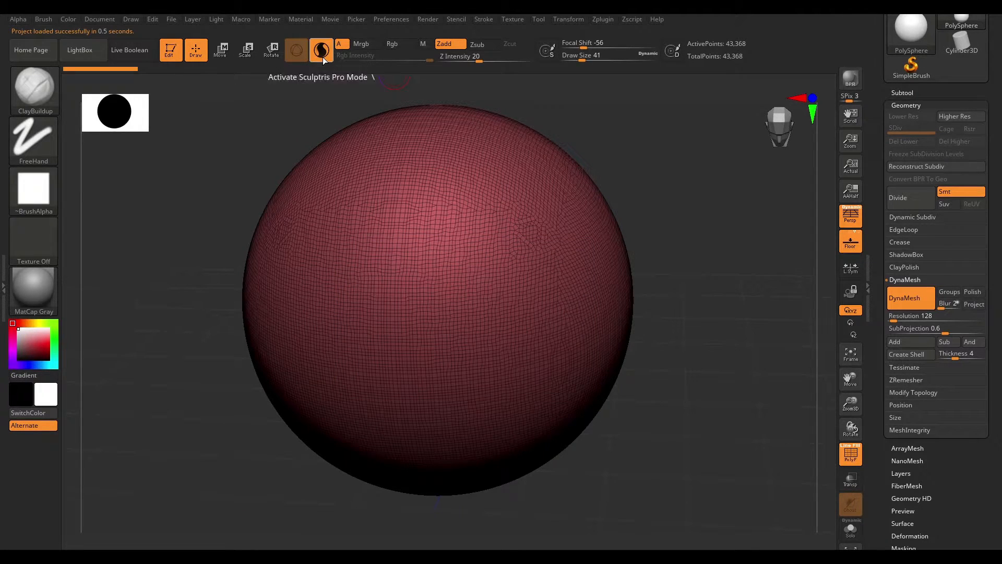
- Sculpt a symmetric pair of thin brow strokes on the sphere's front with draw size about 31
{"action": "key", "text": "space"}
{"action": "left_click_drag", "start_coordinate": [605, 214], "coordinate": [615, 214]}
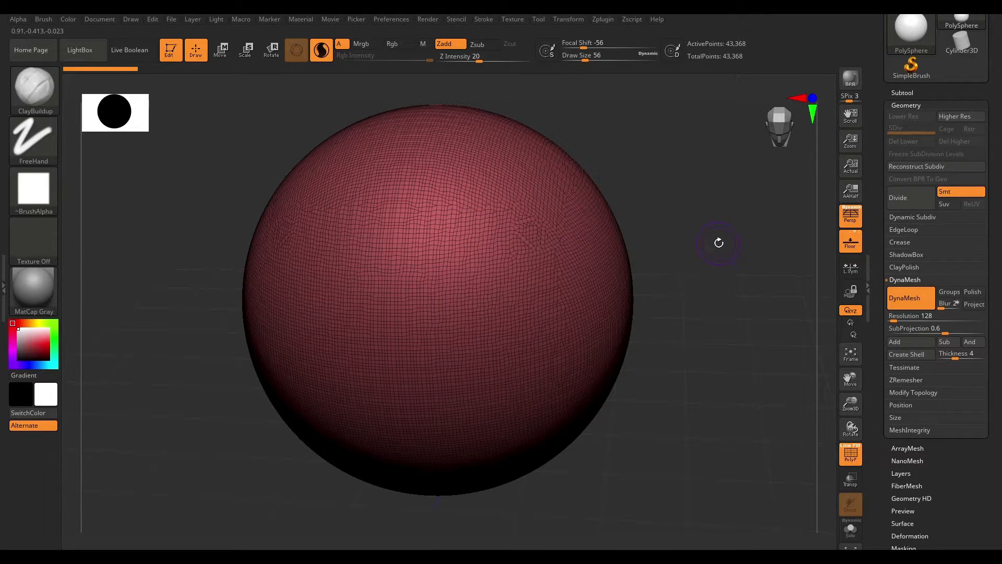
{"action": "left_click_drag", "start_coordinate": [710, 205], "coordinate": [721, 251]}
{"action": "left_click_drag", "start_coordinate": [687, 209], "coordinate": [664, 223]}
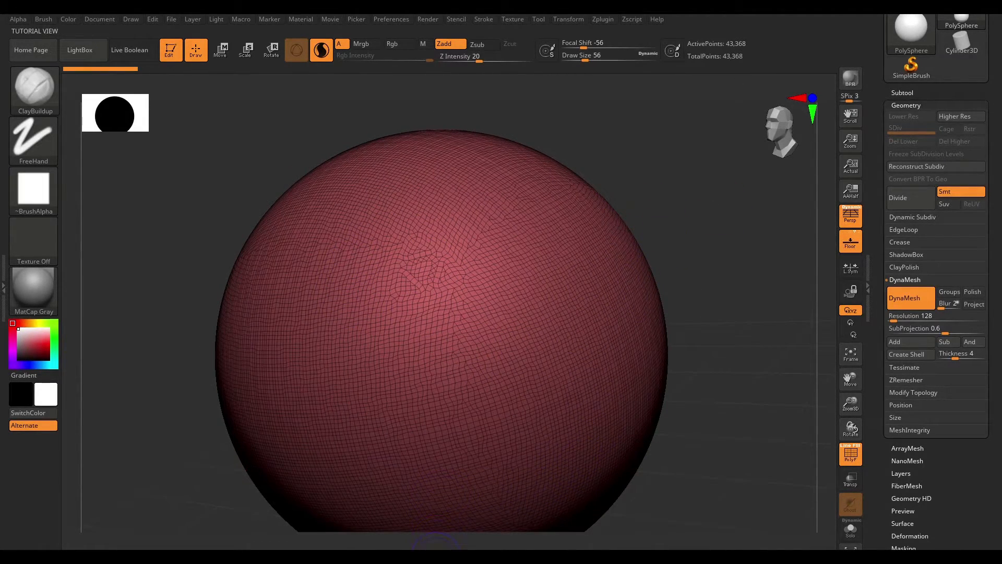
{"action": "left_click_drag", "start_coordinate": [696, 172], "coordinate": [706, 179]}
{"action": "key", "text": "space"}
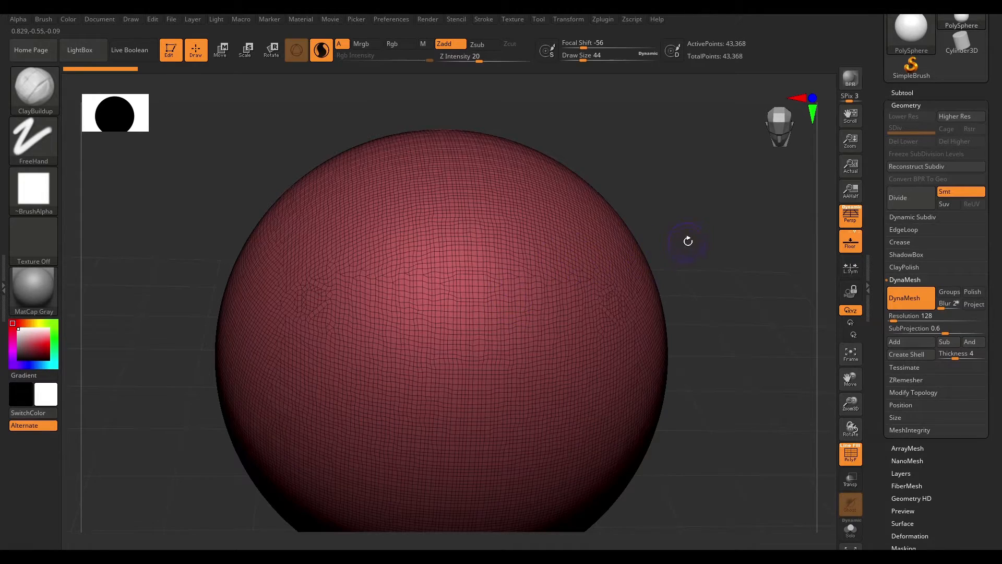
{"action": "left_click_drag", "start_coordinate": [685, 242], "coordinate": [542, 299]}
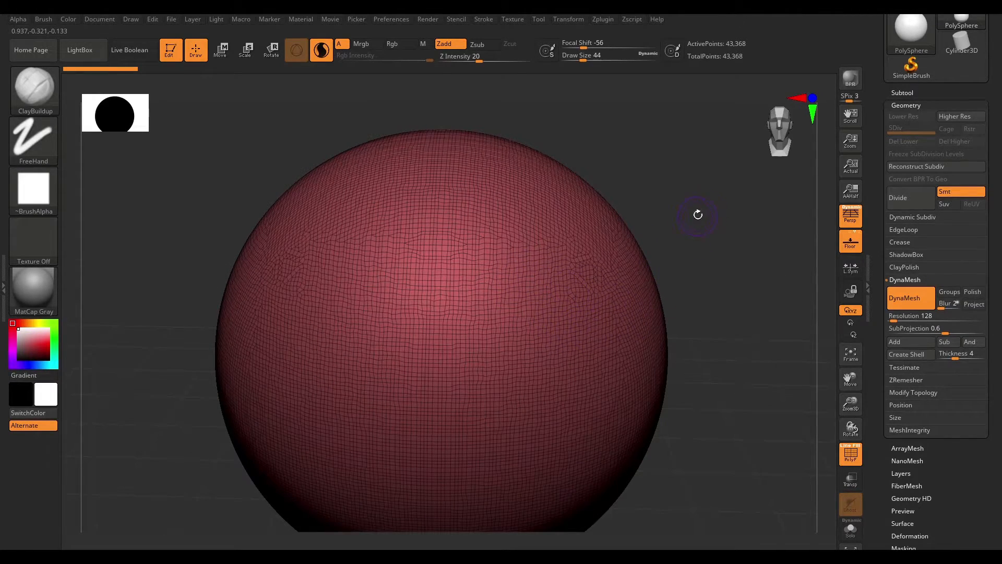
{"action": "left_click_drag", "start_coordinate": [694, 215], "coordinate": [644, 295]}
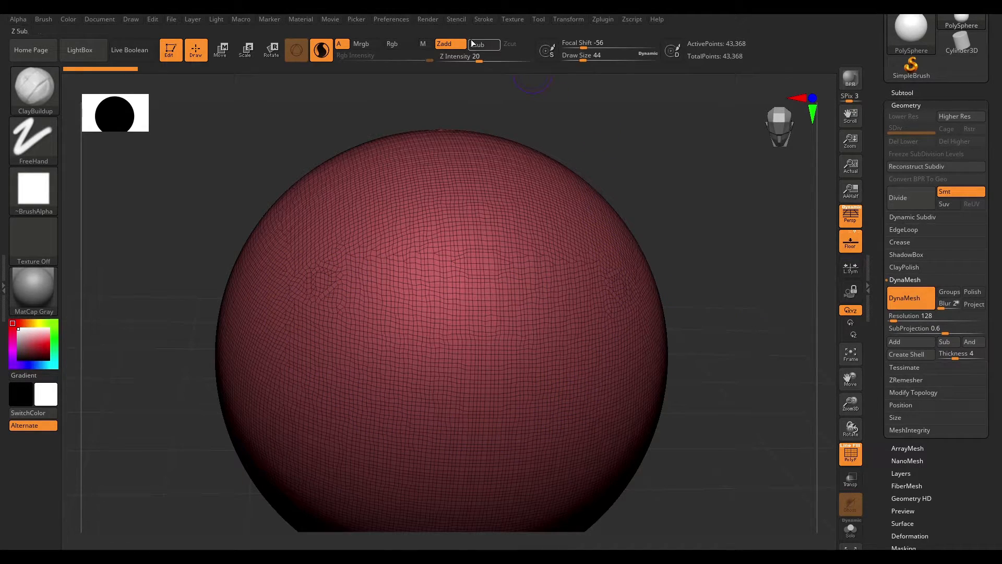
{"action": "left_click_drag", "start_coordinate": [713, 211], "coordinate": [617, 109]}
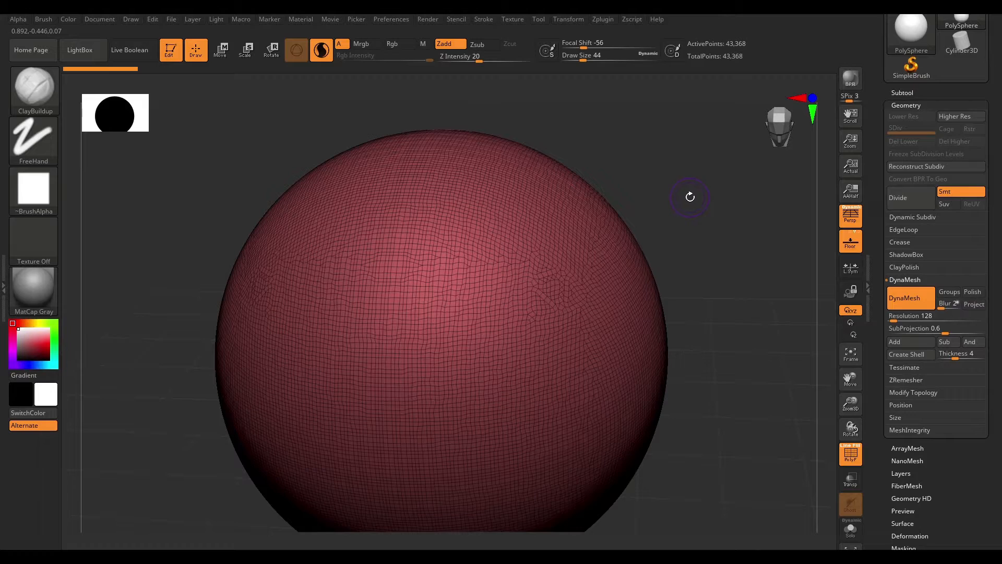
{"action": "left_click_drag", "start_coordinate": [690, 196], "coordinate": [711, 199]}
{"action": "key", "text": "space"}
{"action": "left_click_drag", "start_coordinate": [510, 274], "coordinate": [505, 274]}
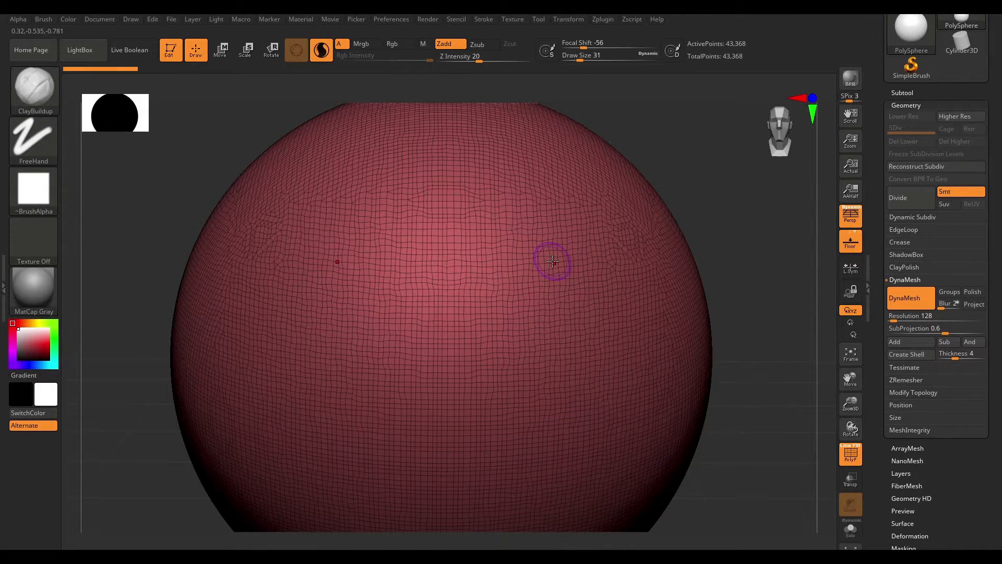
{"action": "mouse_move", "coordinate": [485, 248]}
{"action": "left_mouse_down"}
{"action": "mouse_move", "coordinate": [561, 236]}
{"action": "mouse_move", "coordinate": [599, 246]}
{"action": "left_mouse_up"}
- Add a pair of thicker brow strokes above them with draw size about 80
{"action": "mouse_move", "coordinate": [735, 197]}
{"action": "left_mouse_down"}
{"action": "mouse_move", "coordinate": [749, 167]}
{"action": "mouse_move", "coordinate": [708, 218]}
{"action": "mouse_move", "coordinate": [679, 233]}
{"action": "mouse_move", "coordinate": [765, 228]}
{"action": "mouse_move", "coordinate": [716, 255]}
{"action": "left_mouse_up"}
{"action": "mouse_move", "coordinate": [683, 191]}
{"action": "left_mouse_down", "text": "alt"}
{"action": "mouse_move", "coordinate": [716, 251]}
{"action": "mouse_move", "coordinate": [730, 307]}
{"action": "left_mouse_up", "text": "alt"}
{"action": "mouse_move", "coordinate": [821, 290]}
{"action": "left_mouse_down"}
{"action": "mouse_move", "coordinate": [828, 268]}
{"action": "mouse_move", "coordinate": [740, 241]}
{"action": "left_mouse_up"}
{"action": "left_click_drag", "start_coordinate": [391, 370], "coordinate": [166, 418], "text": "alt"}
{"action": "left_click_drag", "start_coordinate": [805, 180], "coordinate": [716, 237], "text": "alt"}
{"action": "key", "text": "space"}
{"action": "left_click_drag", "start_coordinate": [576, 289], "coordinate": [587, 289]}
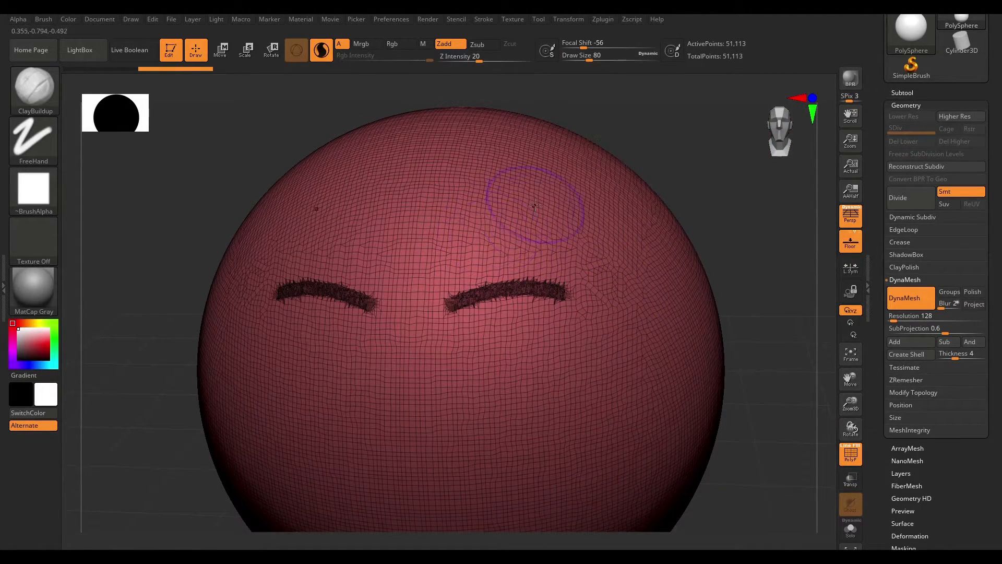
{"action": "left_click_drag", "start_coordinate": [446, 262], "coordinate": [612, 216]}
- Paint another pair of thin strokes below the brows with draw size about 44
{"action": "mouse_move", "coordinate": [742, 165]}
{"action": "left_mouse_down"}
{"action": "mouse_move", "coordinate": [752, 209]}
{"action": "mouse_move", "coordinate": [783, 257]}
{"action": "mouse_move", "coordinate": [803, 363]}
{"action": "mouse_move", "coordinate": [683, 241]}
{"action": "mouse_move", "coordinate": [703, 232]}
{"action": "mouse_move", "coordinate": [706, 205]}
{"action": "left_mouse_up"}
{"action": "key", "text": "space"}
{"action": "left_click_drag", "start_coordinate": [607, 287], "coordinate": [600, 287]}
{"action": "left_click_drag", "start_coordinate": [707, 244], "coordinate": [728, 321], "text": "alt"}
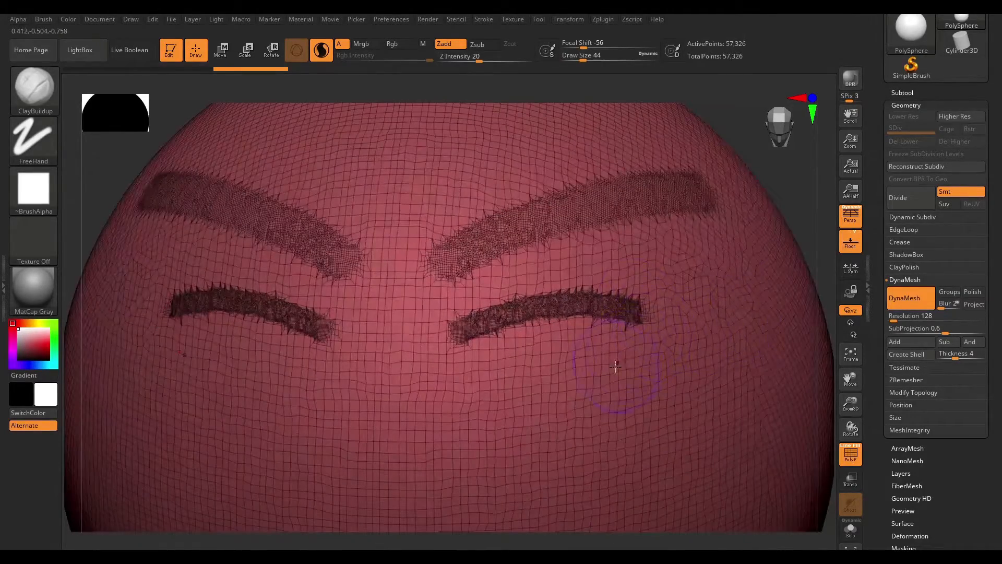
{"action": "left_click_drag", "start_coordinate": [616, 365], "coordinate": [537, 384]}
- Build up broad cheek areas below the strokes with a large brush of draw size about 299
{"action": "mouse_move", "coordinate": [831, 281]}
{"action": "left_mouse_down", "text": "alt"}
{"action": "mouse_move", "coordinate": [788, 270]}
{"action": "mouse_move", "coordinate": [736, 228]}
{"action": "mouse_move", "coordinate": [723, 230]}
{"action": "left_mouse_up", "text": "alt"}
{"action": "key", "text": "space"}
{"action": "mouse_move", "coordinate": [597, 260]}
{"action": "left_mouse_down"}
{"action": "mouse_move", "coordinate": [623, 266]}
{"action": "mouse_move", "coordinate": [605, 281]}
{"action": "left_mouse_up"}
{"action": "key", "text": "space"}
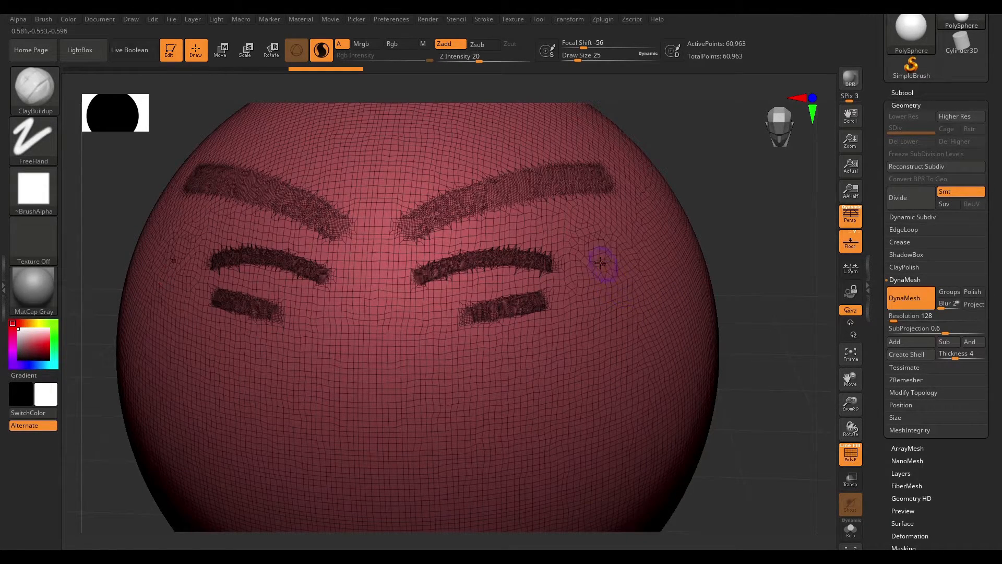
{"action": "key", "text": "space"}
{"action": "left_click_drag", "start_coordinate": [622, 274], "coordinate": [626, 273]}
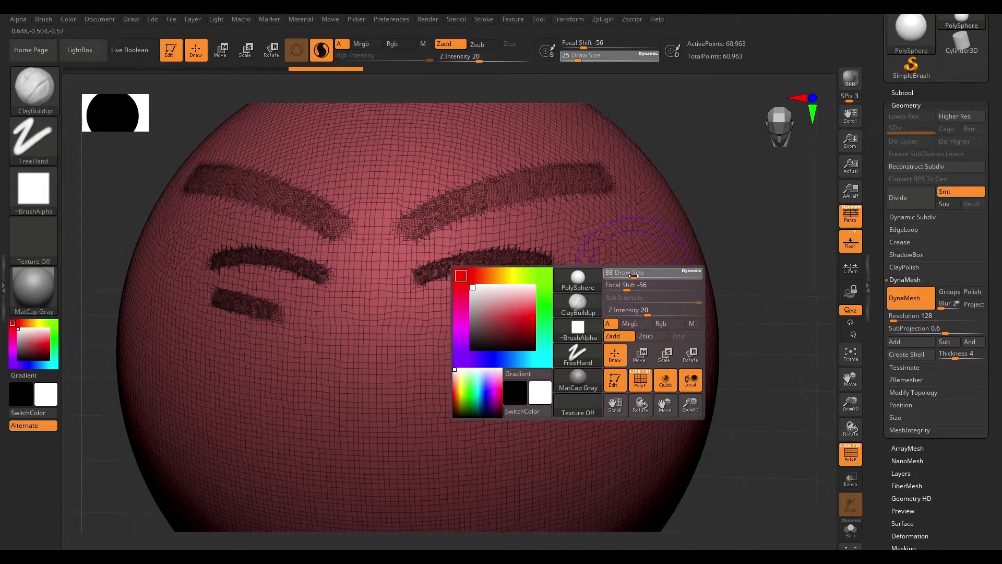
{"action": "left_click_drag", "start_coordinate": [756, 280], "coordinate": [731, 229], "text": "alt"}
{"action": "key", "text": "space"}
{"action": "mouse_move", "coordinate": [629, 273]}
{"action": "left_mouse_down"}
{"action": "mouse_move", "coordinate": [643, 274]}
{"action": "mouse_move", "coordinate": [519, 403]}
{"action": "left_mouse_up"}
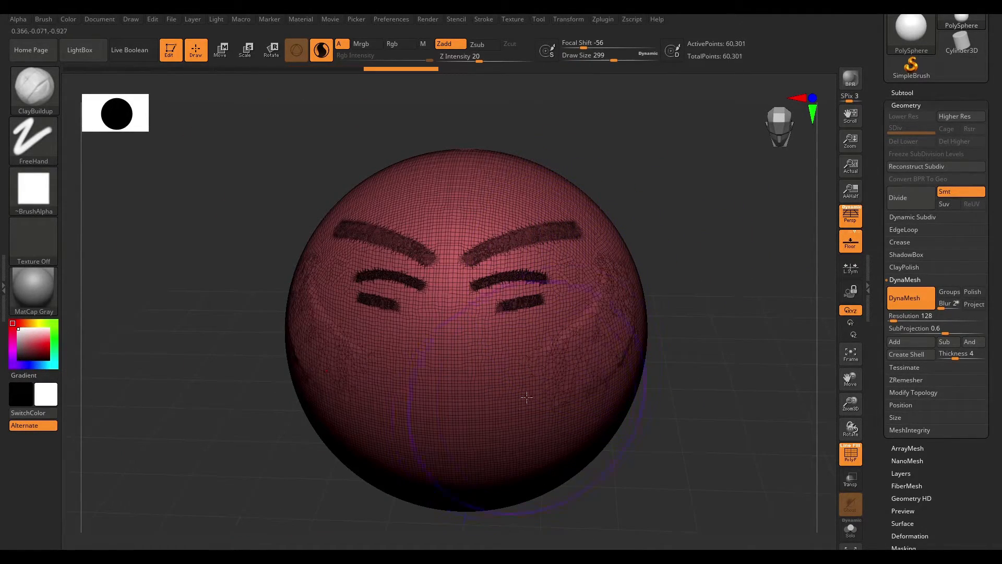
{"action": "left_click_drag", "start_coordinate": [611, 280], "coordinate": [522, 408]}
{"action": "left_click_drag", "start_coordinate": [628, 305], "coordinate": [487, 416]}
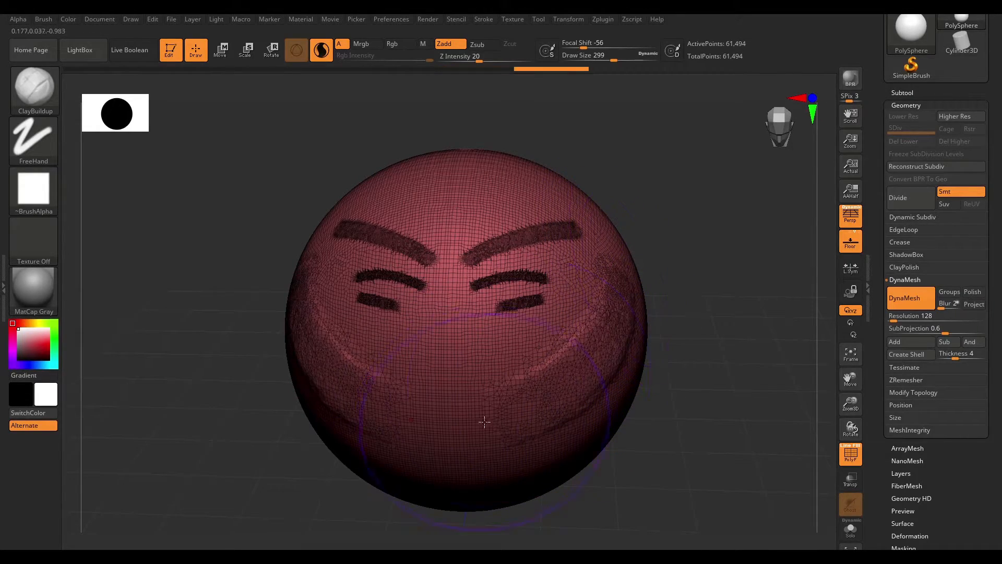
- Paint another large ClayBuildup stroke across the side of the sphere
{"action": "mouse_move", "coordinate": [765, 264]}
{"action": "left_mouse_down"}
{"action": "mouse_move", "coordinate": [674, 230]}
{"action": "mouse_move", "coordinate": [723, 264]}
{"action": "left_mouse_up"}
{"action": "mouse_move", "coordinate": [704, 210]}
{"action": "left_mouse_down"}
{"action": "mouse_move", "coordinate": [705, 195]}
{"action": "mouse_move", "coordinate": [693, 250]}
{"action": "mouse_move", "coordinate": [675, 263]}
{"action": "mouse_move", "coordinate": [726, 262]}
{"action": "left_mouse_up"}
{"action": "key", "text": "space"}
{"action": "left_click_drag", "start_coordinate": [572, 283], "coordinate": [558, 283]}
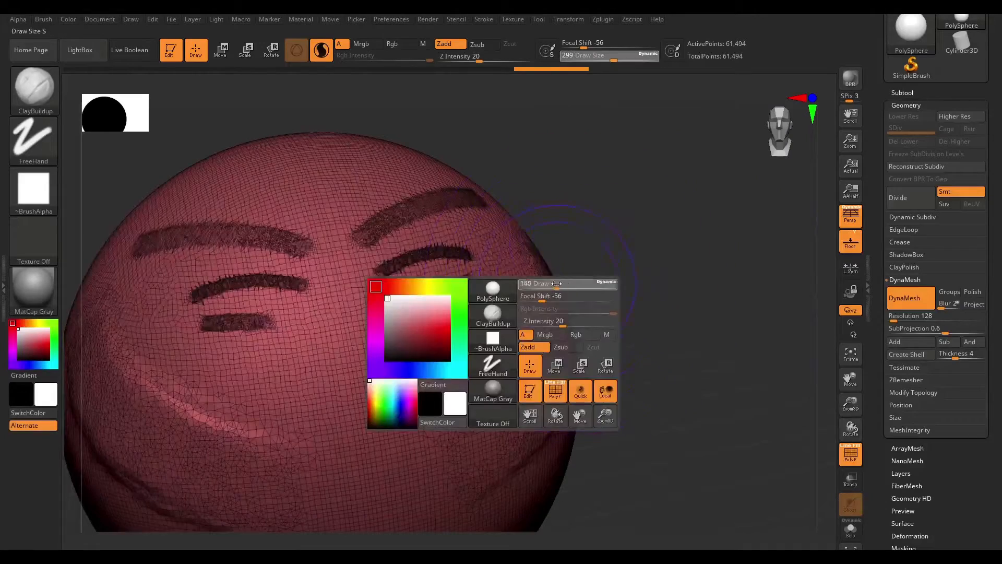
{"action": "mouse_move", "coordinate": [484, 330]}
{"action": "left_mouse_down"}
{"action": "mouse_move", "coordinate": [488, 349]}
{"action": "mouse_move", "coordinate": [484, 334]}
{"action": "mouse_move", "coordinate": [408, 330]}
{"action": "mouse_move", "coordinate": [330, 349]}
{"action": "left_mouse_up"}
{"action": "key", "text": "space"}
{"action": "mouse_move", "coordinate": [620, 260]}
{"action": "left_mouse_down"}
{"action": "mouse_move", "coordinate": [700, 208]}
{"action": "mouse_move", "coordinate": [721, 243]}
{"action": "mouse_move", "coordinate": [713, 277]}
{"action": "mouse_move", "coordinate": [702, 258]}
{"action": "mouse_move", "coordinate": [691, 299]}
{"action": "mouse_move", "coordinate": [635, 252]}
{"action": "mouse_move", "coordinate": [652, 255]}
{"action": "mouse_move", "coordinate": [683, 217]}
{"action": "mouse_move", "coordinate": [706, 338]}
{"action": "mouse_move", "coordinate": [700, 250]}
{"action": "mouse_move", "coordinate": [711, 196]}
{"action": "left_mouse_up"}
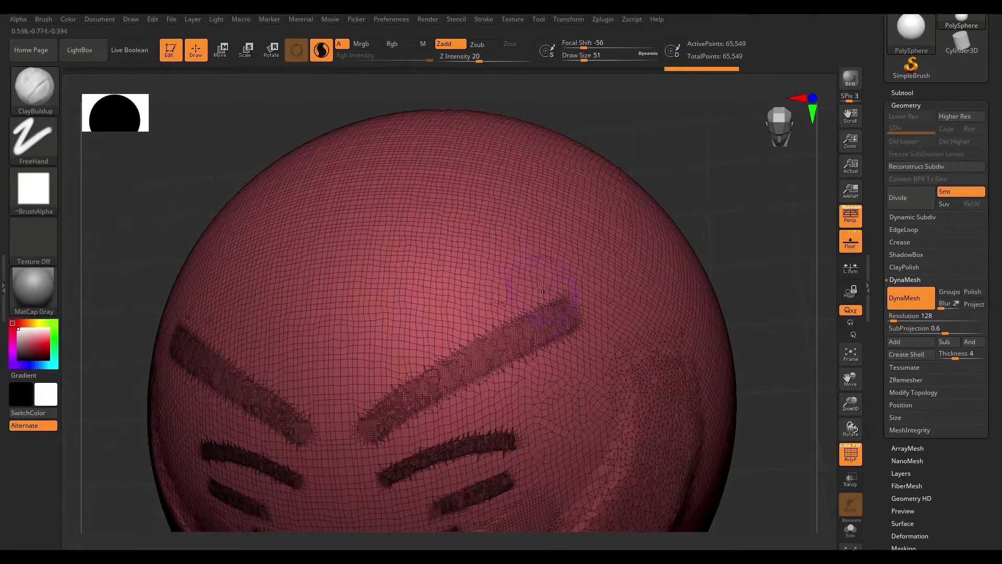
{"action": "left_click_drag", "start_coordinate": [499, 239], "coordinate": [454, 284]}
{"action": "key", "text": "ctrl+z"}
- Paint a stroke across the sphere's upper area with draw size about 41
{"action": "mouse_move", "coordinate": [729, 217]}
{"action": "left_mouse_down", "text": "alt"}
{"action": "mouse_move", "coordinate": [701, 208]}
{"action": "mouse_move", "coordinate": [691, 340]}
{"action": "mouse_move", "coordinate": [691, 235]}
{"action": "mouse_move", "coordinate": [675, 217]}
{"action": "mouse_move", "coordinate": [680, 224]}
{"action": "mouse_move", "coordinate": [706, 199]}
{"action": "mouse_move", "coordinate": [778, 202]}
{"action": "left_mouse_up", "text": "alt"}
{"action": "key", "text": "space"}
{"action": "left_click_drag", "start_coordinate": [587, 249], "coordinate": [585, 249]}
{"action": "left_click_drag", "start_coordinate": [669, 201], "coordinate": [665, 229]}
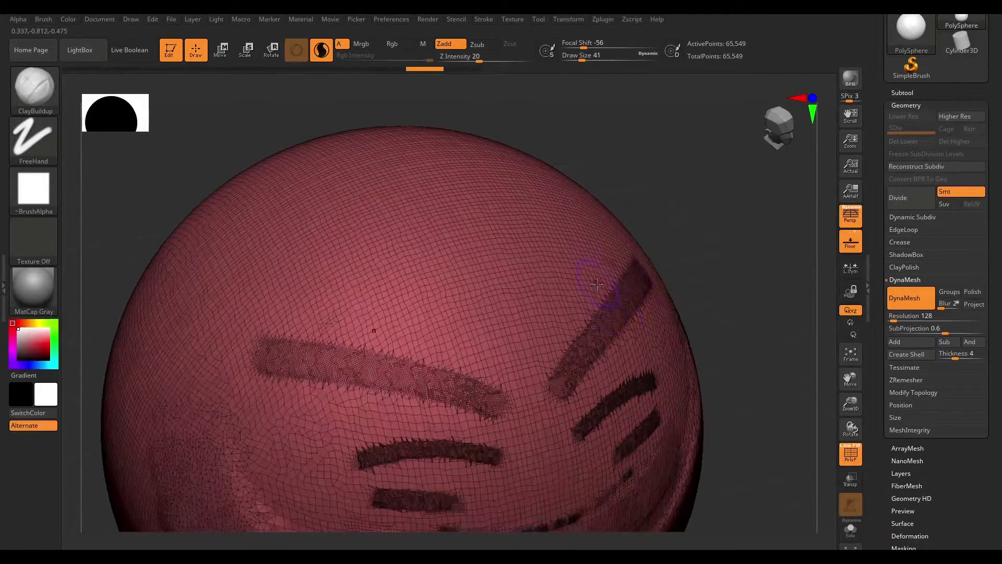
{"action": "left_click_drag", "start_coordinate": [580, 269], "coordinate": [380, 311]}
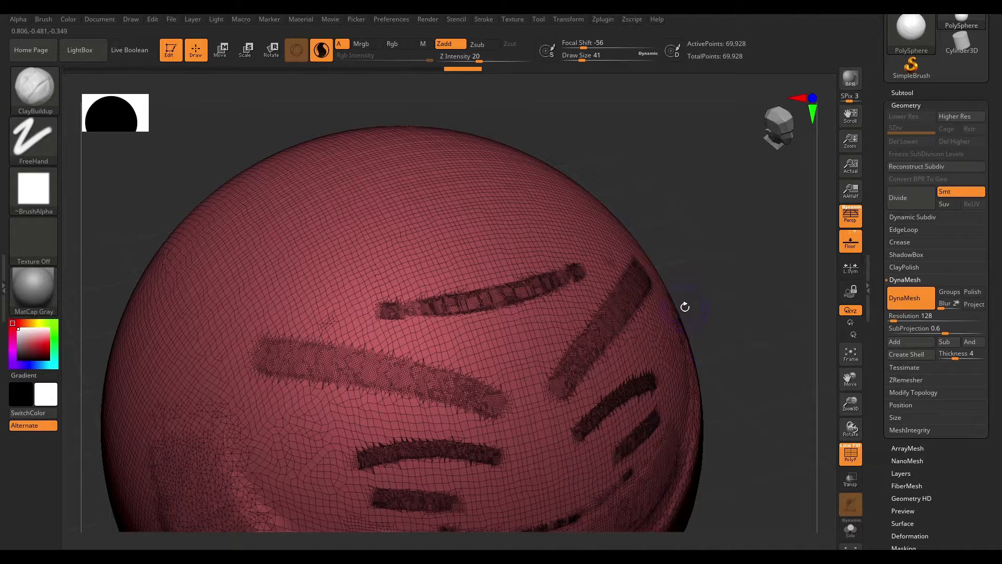
{"action": "mouse_move", "coordinate": [743, 242]}
{"action": "left_mouse_down", "text": "alt"}
{"action": "mouse_move", "coordinate": [707, 255]}
{"action": "mouse_move", "coordinate": [681, 233]}
{"action": "left_mouse_up", "text": "alt"}
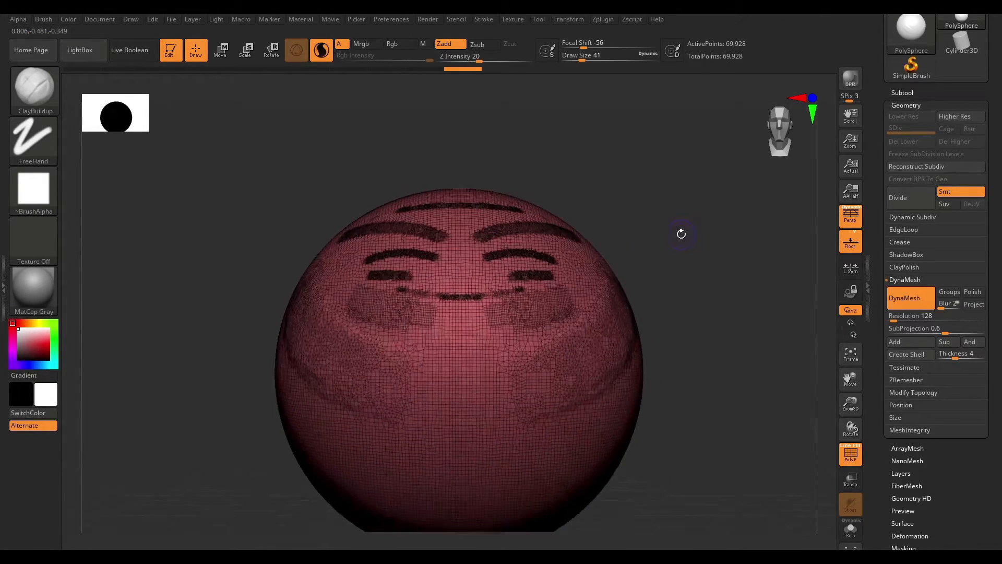
{"action": "left_click_drag", "start_coordinate": [685, 298], "coordinate": [683, 255], "text": "alt"}
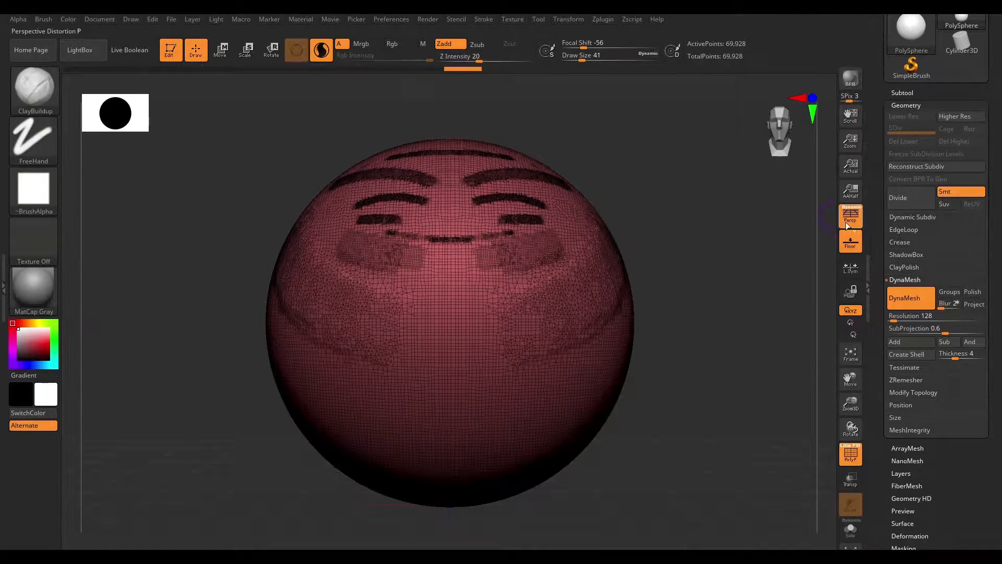
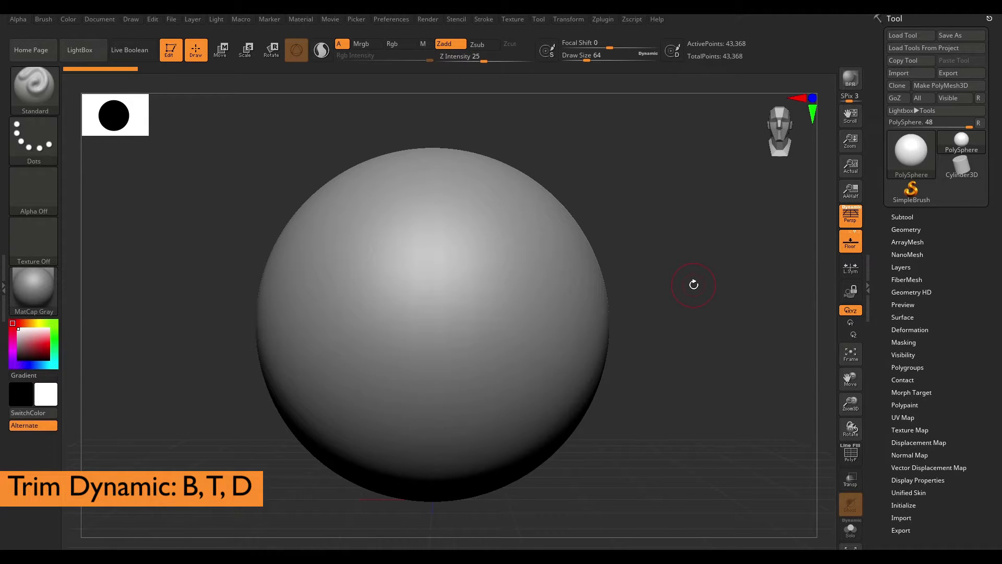
- Switch to the TrimDynamic brush at draw size 197 and flatten a band across the sphere's upper area
{"action": "key", "text": "b"}
{"action": "key", "text": "t"}
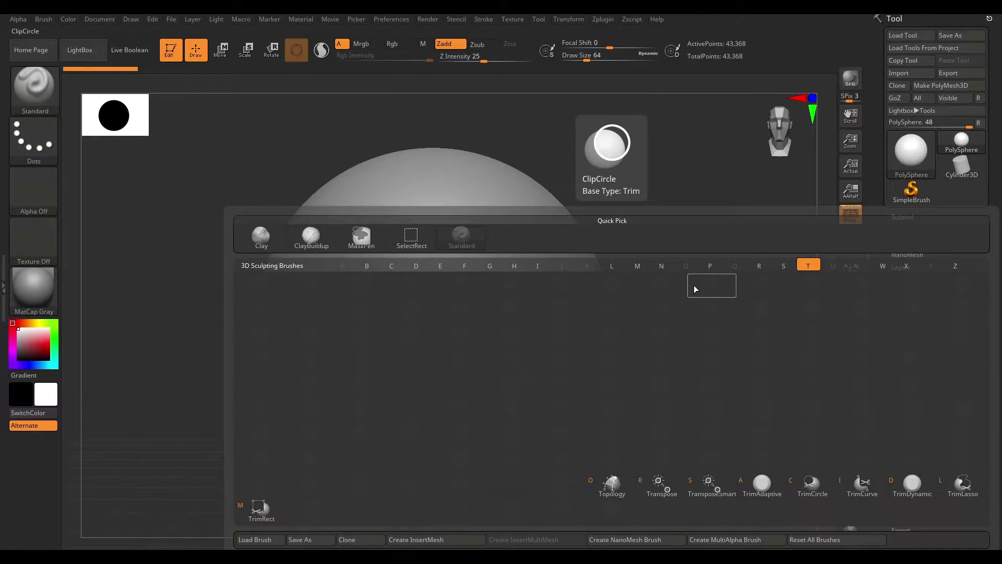
{"action": "key", "text": "d"}
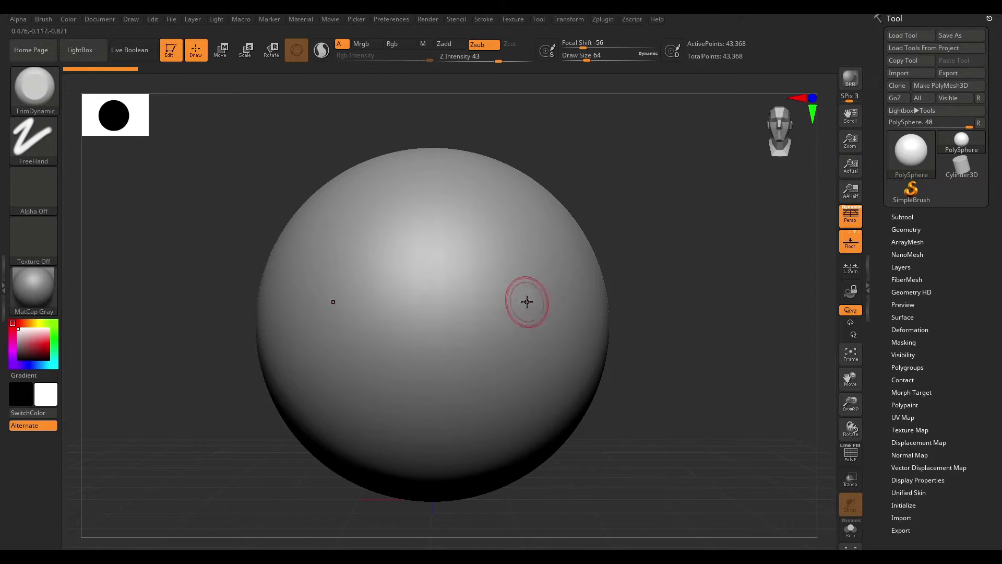
{"action": "key", "text": "space"}
{"action": "left_click_drag", "start_coordinate": [517, 247], "coordinate": [533, 247]}
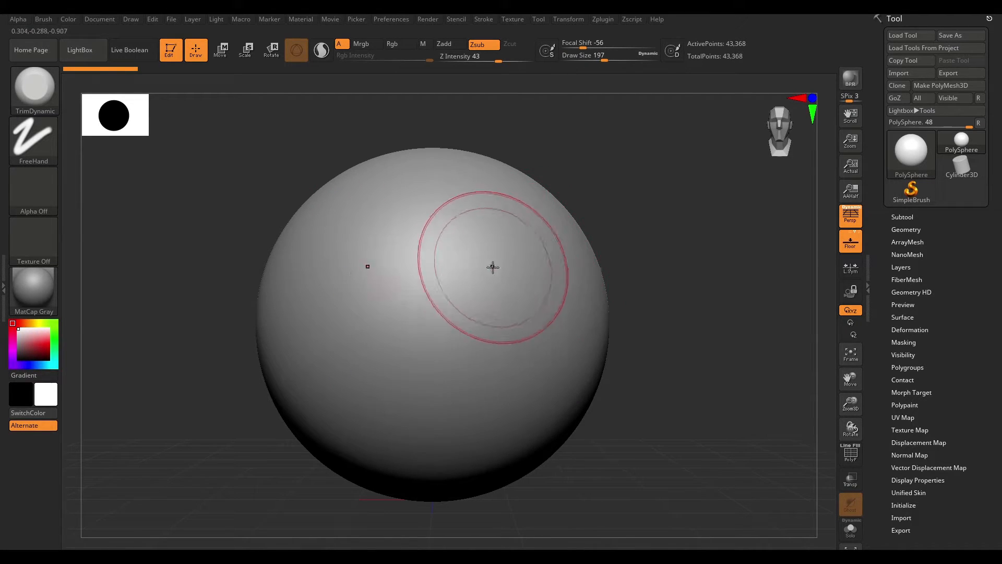
{"action": "left_click_drag", "start_coordinate": [367, 267], "coordinate": [504, 270]}
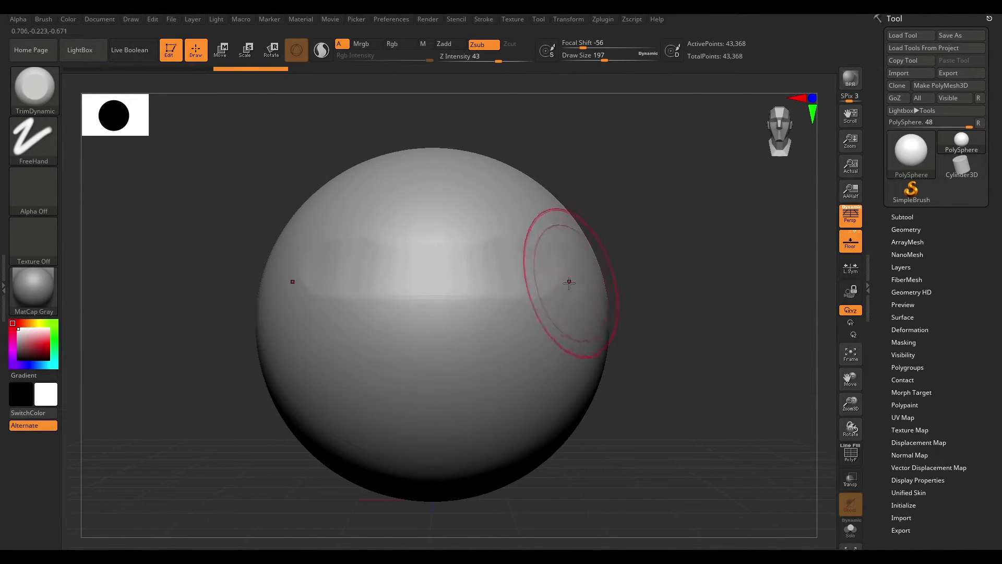
- Raise Z intensity to 68 and trim further flat planes on the sphere's upper side
{"action": "key", "text": "space"}
{"action": "left_click_drag", "start_coordinate": [557, 332], "coordinate": [581, 332]}
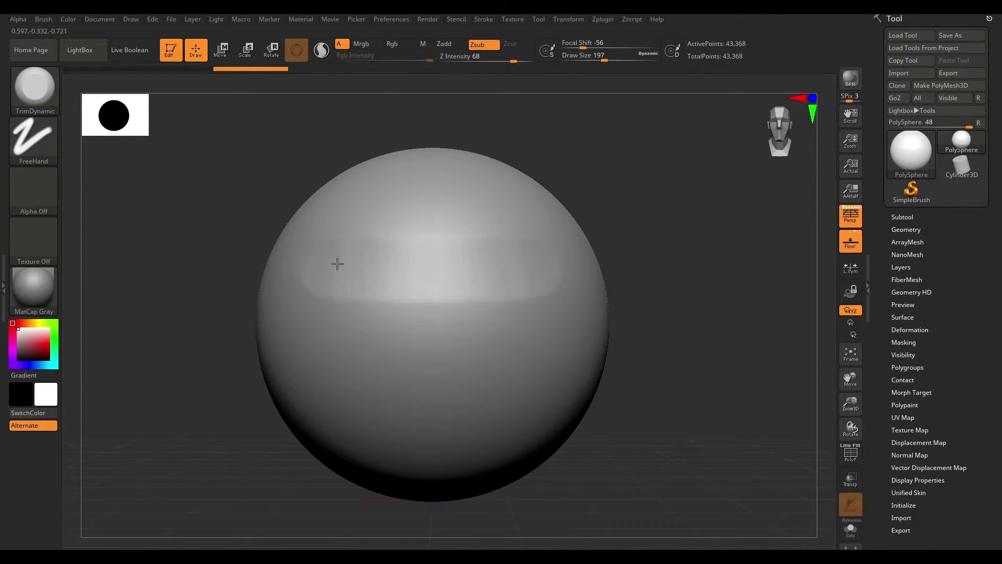
{"action": "left_click_drag", "start_coordinate": [645, 210], "coordinate": [615, 251]}
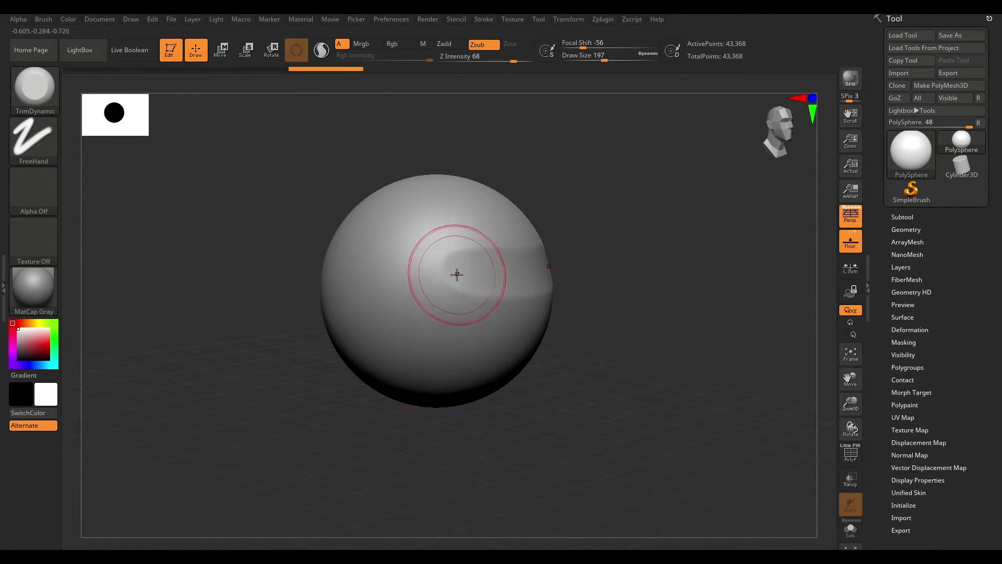
{"action": "left_click_drag", "start_coordinate": [486, 346], "coordinate": [527, 292]}
{"action": "mouse_move", "coordinate": [590, 279]}
{"action": "left_mouse_down"}
{"action": "mouse_move", "coordinate": [571, 256]}
{"action": "mouse_move", "coordinate": [588, 264]}
{"action": "left_mouse_up"}
- Set draw size to 245 and trim broad planes across the side of the sphere
{"action": "key", "text": "space"}
{"action": "mouse_move", "coordinate": [508, 302]}
{"action": "left_mouse_down"}
{"action": "mouse_move", "coordinate": [543, 291]}
{"action": "mouse_move", "coordinate": [492, 307]}
{"action": "mouse_move", "coordinate": [581, 277]}
{"action": "mouse_move", "coordinate": [465, 273]}
{"action": "left_mouse_up"}
{"action": "left_click_drag", "start_coordinate": [728, 221], "coordinate": [666, 226]}
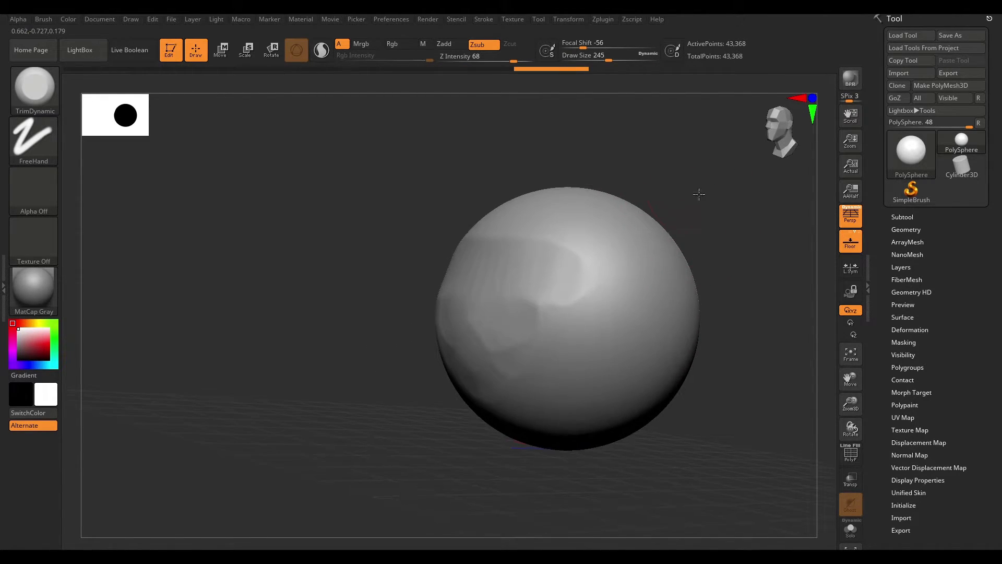
{"action": "left_click_drag", "start_coordinate": [698, 195], "coordinate": [701, 219]}
{"action": "mouse_move", "coordinate": [549, 310]}
{"action": "left_mouse_down"}
{"action": "mouse_move", "coordinate": [586, 288]}
{"action": "mouse_move", "coordinate": [532, 331]}
{"action": "mouse_move", "coordinate": [495, 323]}
{"action": "mouse_move", "coordinate": [601, 311]}
{"action": "left_mouse_up"}
{"action": "left_click_drag", "start_coordinate": [694, 251], "coordinate": [656, 216]}
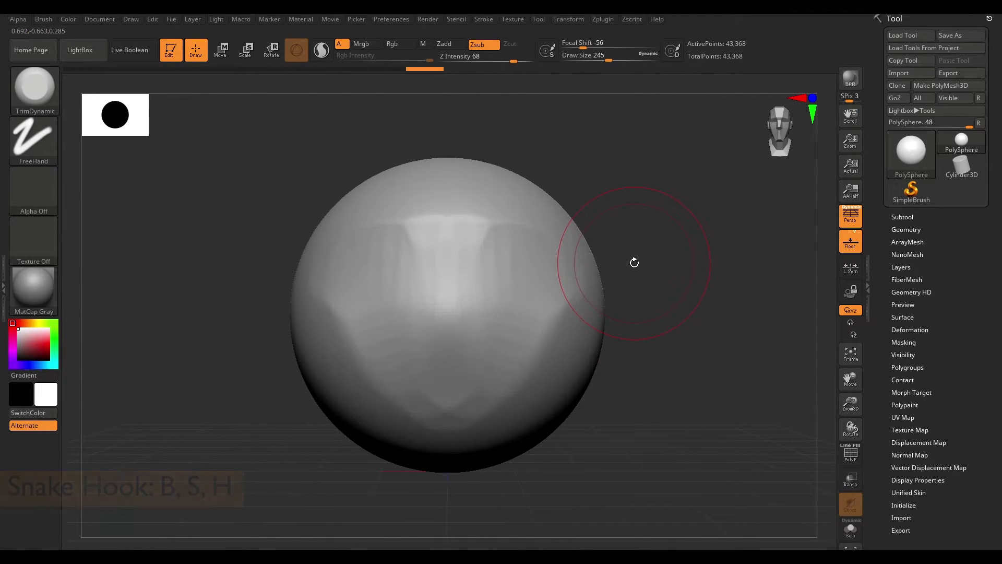
- Switch to the SnakeHook brush at draw size 372 and pull the sphere's top and sides outward
{"action": "key", "text": "b"}
{"action": "key", "text": "s"}
{"action": "key", "text": "h"}
{"action": "key", "text": "space"}
{"action": "left_click_drag", "start_coordinate": [608, 232], "coordinate": [625, 234]}
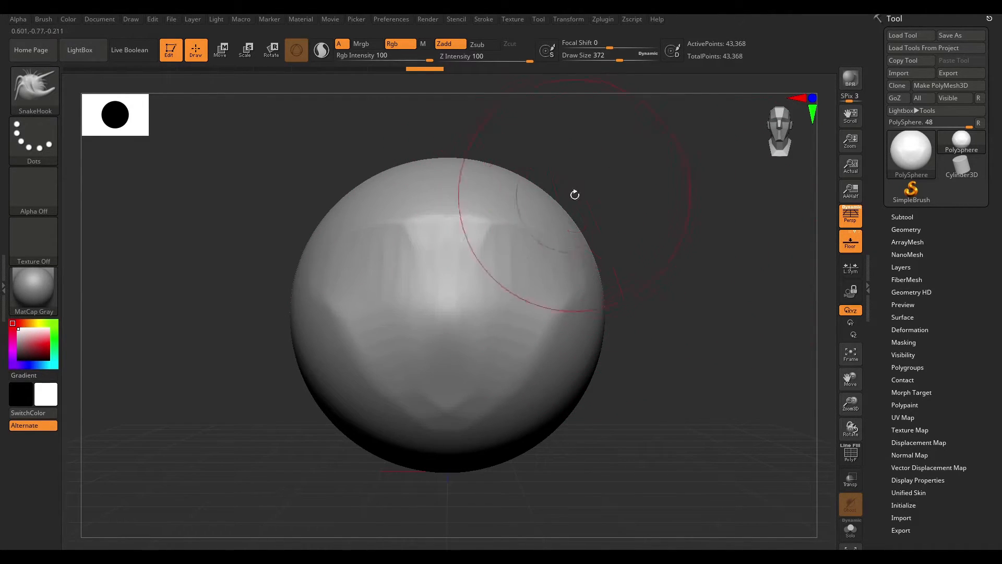
{"action": "mouse_move", "coordinate": [555, 219]}
{"action": "left_mouse_down"}
{"action": "mouse_move", "coordinate": [548, 193]}
{"action": "mouse_move", "coordinate": [504, 147]}
{"action": "left_mouse_up"}
{"action": "mouse_move", "coordinate": [631, 351]}
{"action": "left_mouse_down"}
{"action": "mouse_move", "coordinate": [584, 384]}
{"action": "mouse_move", "coordinate": [648, 403]}
{"action": "mouse_move", "coordinate": [553, 412]}
{"action": "mouse_move", "coordinate": [517, 444]}
{"action": "mouse_move", "coordinate": [510, 468]}
{"action": "mouse_move", "coordinate": [721, 249]}
{"action": "mouse_move", "coordinate": [660, 260]}
{"action": "left_mouse_up"}
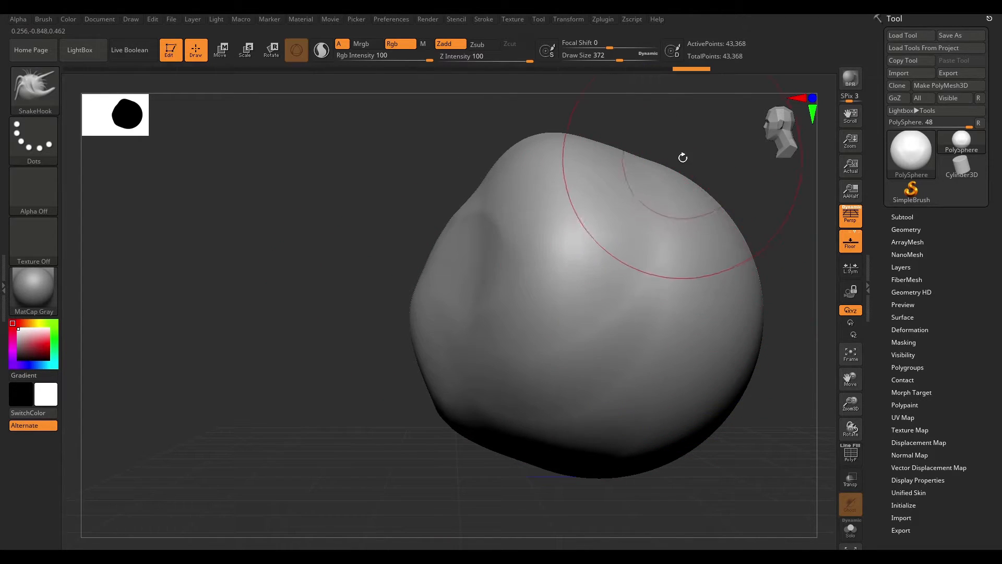
{"action": "left_click_drag", "start_coordinate": [682, 156], "coordinate": [722, 163]}
{"action": "left_click_drag", "start_coordinate": [753, 503], "coordinate": [600, 468], "text": "alt"}
{"action": "left_click_drag", "start_coordinate": [665, 389], "coordinate": [692, 412]}
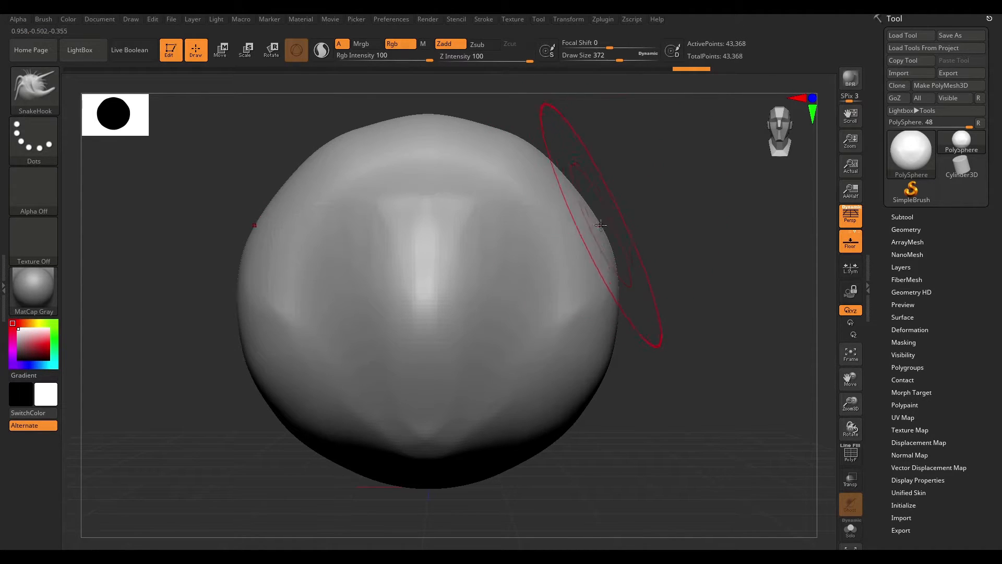
{"action": "left_click_drag", "start_coordinate": [582, 208], "coordinate": [608, 183]}
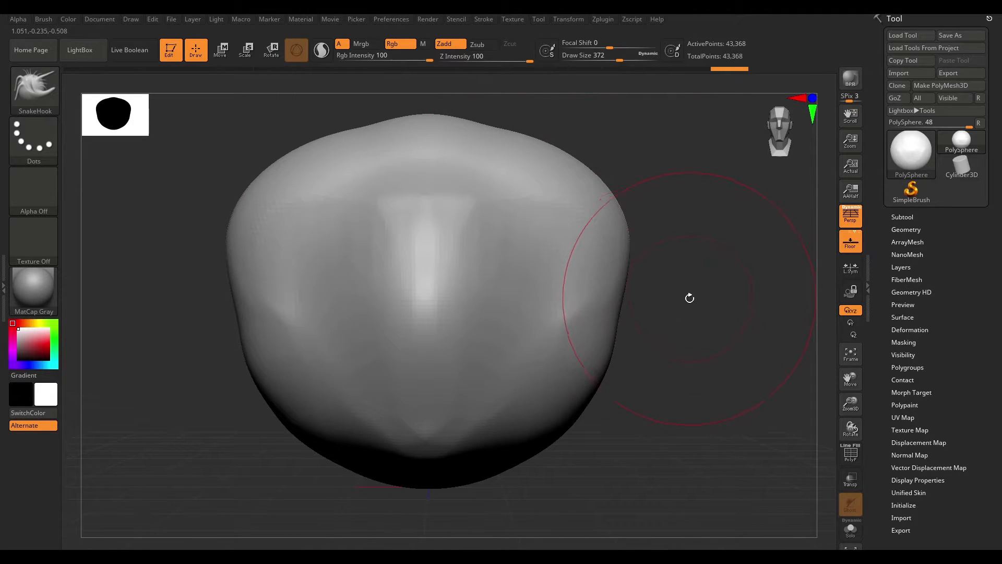
- Undo all the SnakeHook and trim strokes, setting the draw size to 154 along the way
{"action": "key", "text": "ctrl+z"}
{"action": "key", "text": "ctrl+z"}
{"action": "key", "text": "ctrl+z"}
{"action": "key", "text": "ctrl+z"}
{"action": "key", "text": "ctrl+z"}
{"action": "key", "text": "ctrl+z"}
{"action": "key", "text": "ctrl+z"}
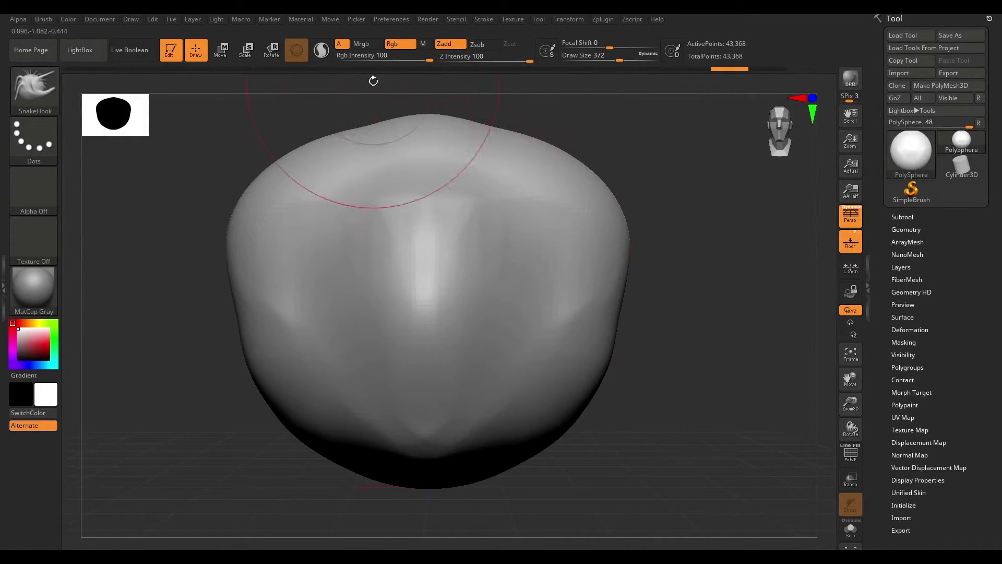
{"action": "key", "text": "space"}
{"action": "left_click_drag", "start_coordinate": [628, 212], "coordinate": [616, 212]}
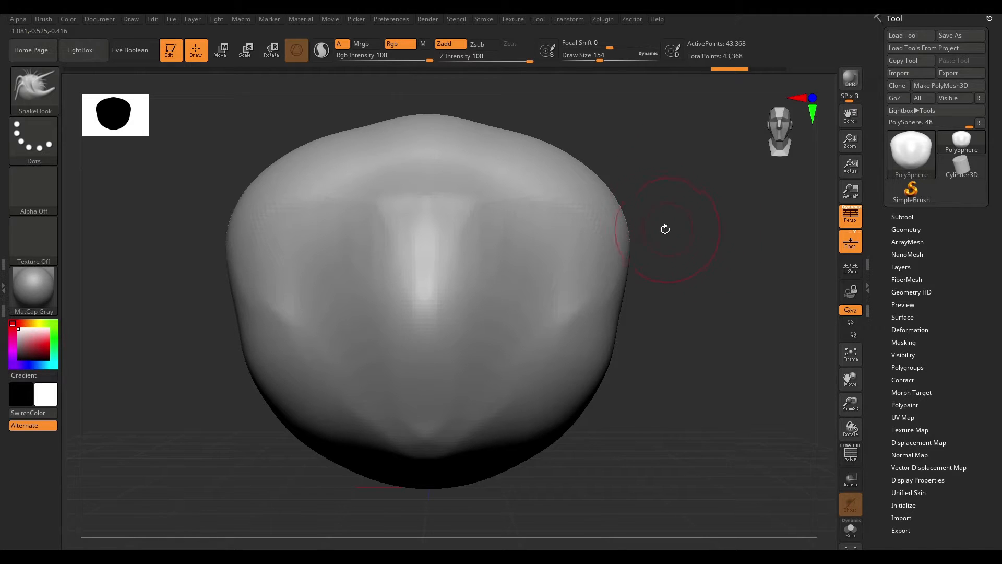
{"action": "key", "text": "ctrl+z"}
{"action": "key", "text": "ctrl+z"}
{"action": "key", "text": "ctrl+z"}
{"action": "key", "text": "ctrl+z"}
{"action": "key", "text": "ctrl+z"}
{"action": "key", "text": "ctrl+z"}
{"action": "key", "text": "ctrl+z"}
{"action": "key", "text": "ctrl+z"}
{"action": "key", "text": "ctrl+z"}
{"action": "key", "text": "ctrl+z"}
{"action": "key", "text": "ctrl+z"}
{"action": "key", "text": "ctrl+z"}
{"action": "key", "text": "ctrl+z"}
{"action": "key", "text": "ctrl+z"}
{"action": "key", "text": "ctrl+z"}
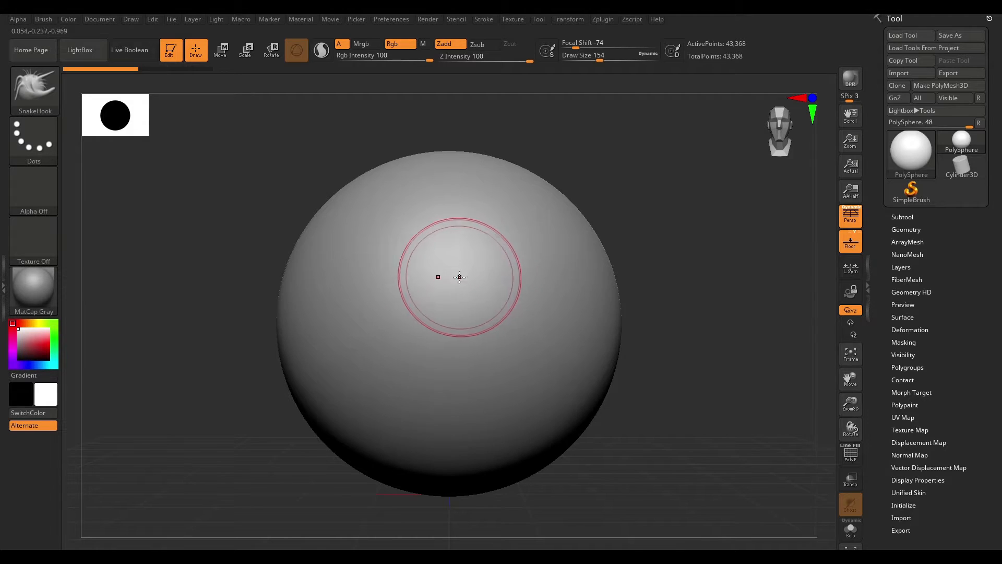
- Mask a vertical strip down the middle of the sphere with the MaskPen
{"action": "key", "text": "shift"}
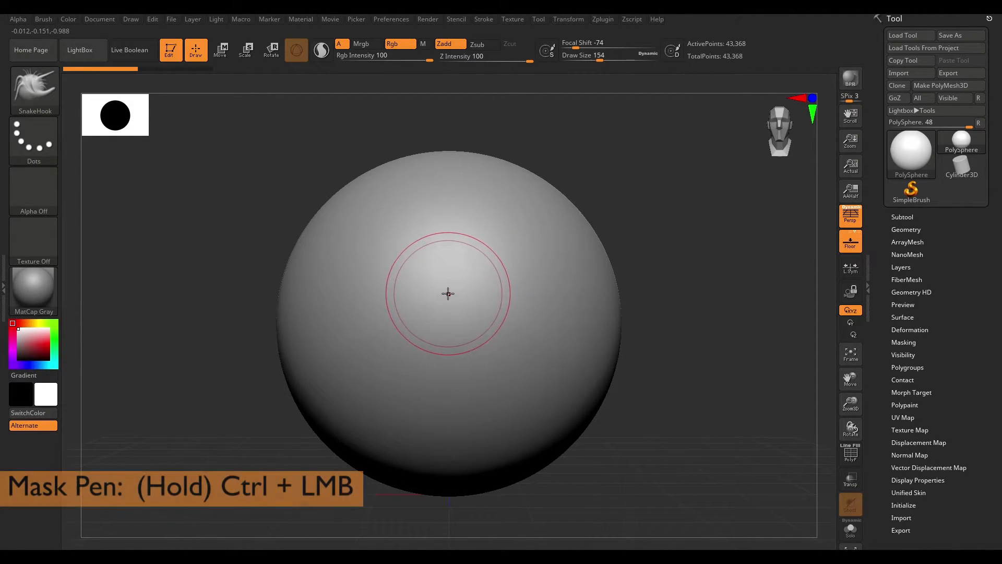
{"action": "key", "text": "ctrl"}
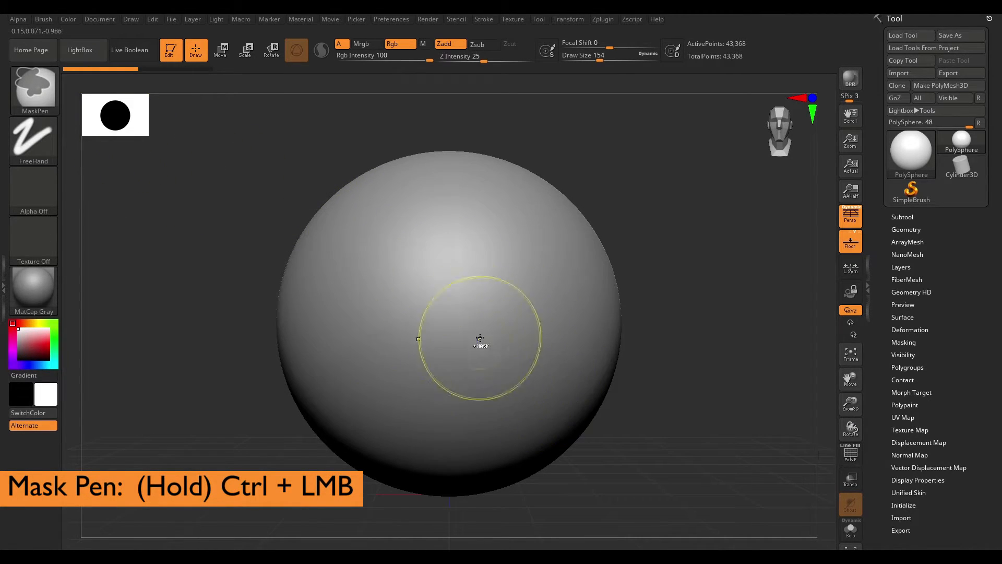
{"action": "mouse_move", "coordinate": [447, 264]}
{"action": "left_mouse_down", "text": "ctrl"}
{"action": "mouse_move", "coordinate": [450, 402]}
{"action": "mouse_move", "coordinate": [458, 314]}
{"action": "left_mouse_up", "text": "ctrl"}
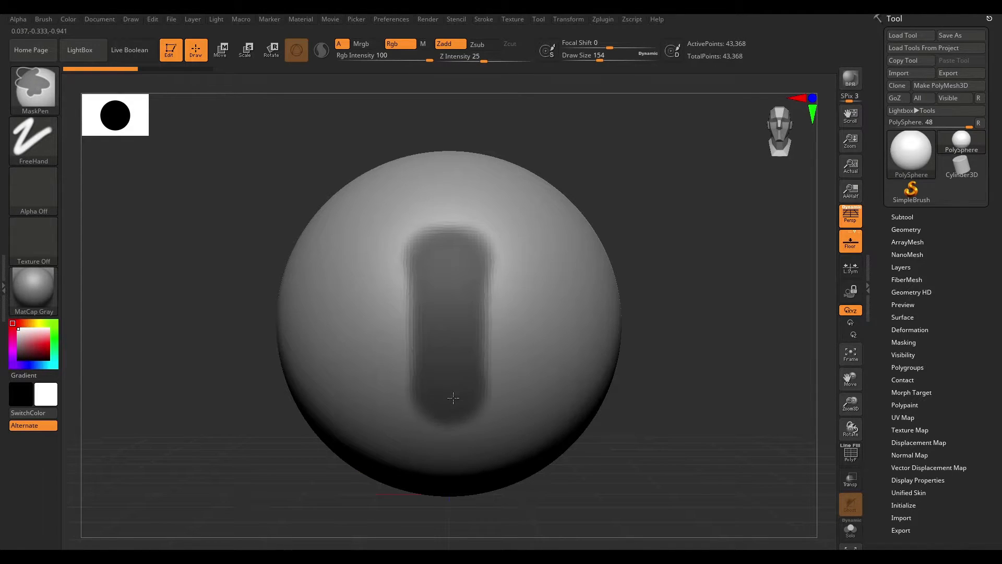
- Switch to the ClayBuildup brush and add strokes around the masked strip
{"action": "mouse_move", "coordinate": [720, 307]}
{"action": "left_mouse_down"}
{"action": "mouse_move", "coordinate": [710, 258]}
{"action": "mouse_move", "coordinate": [696, 260]}
{"action": "left_mouse_up"}
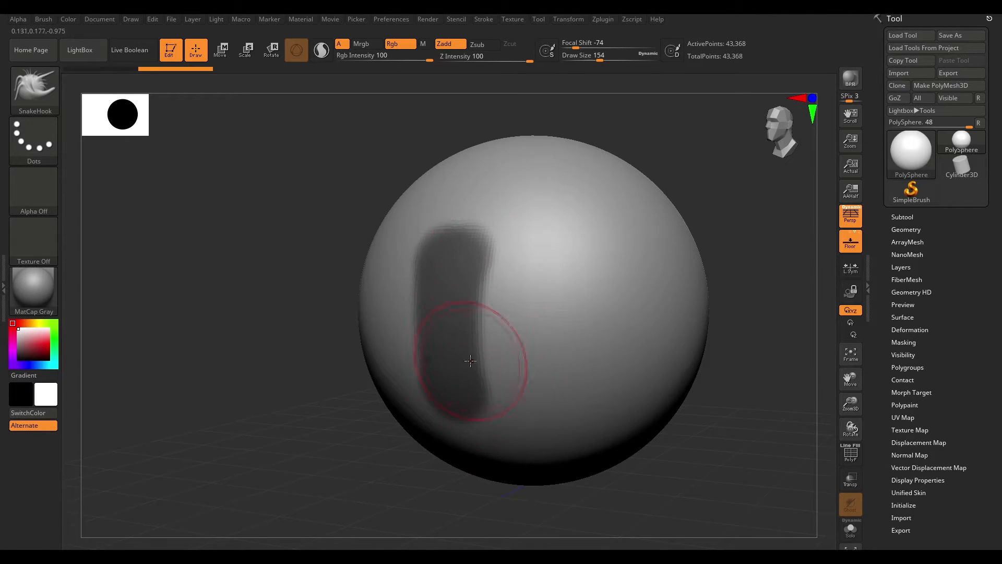
{"action": "mouse_move", "coordinate": [765, 250]}
{"action": "left_mouse_down"}
{"action": "mouse_move", "coordinate": [741, 258]}
{"action": "mouse_move", "coordinate": [673, 249]}
{"action": "left_mouse_up"}
{"action": "key", "text": "b"}
{"action": "key", "text": "c"}
{"action": "key", "text": "b"}
{"action": "mouse_move", "coordinate": [525, 293]}
{"action": "left_mouse_down"}
{"action": "mouse_move", "coordinate": [417, 355]}
{"action": "mouse_move", "coordinate": [525, 266]}
{"action": "mouse_move", "coordinate": [509, 242]}
{"action": "left_mouse_up"}
{"action": "left_click_drag", "start_coordinate": [691, 201], "coordinate": [637, 293]}
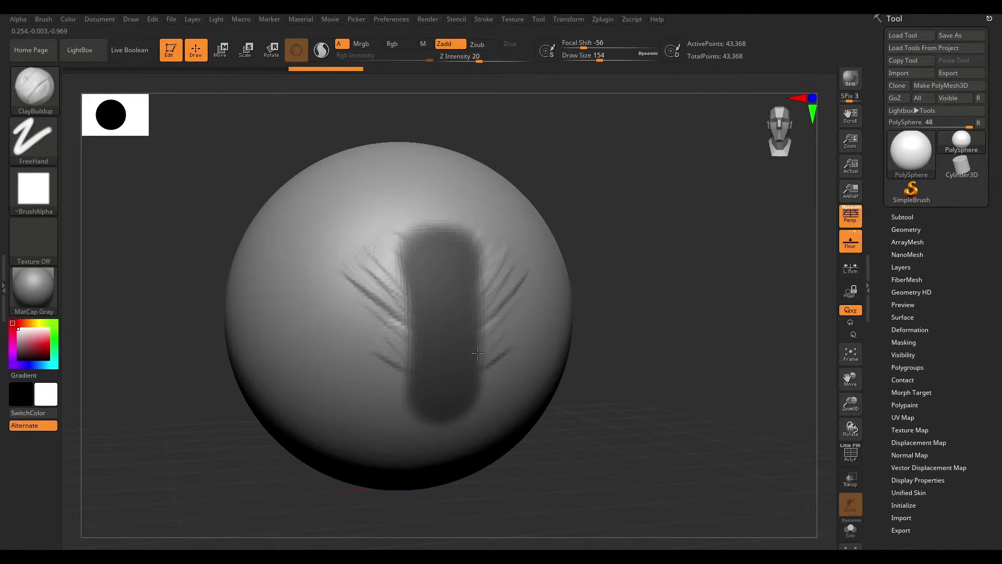
{"action": "mouse_move", "coordinate": [668, 209]}
{"action": "left_mouse_down"}
{"action": "mouse_move", "coordinate": [624, 231]}
{"action": "mouse_move", "coordinate": [655, 246]}
{"action": "left_mouse_up"}
{"action": "left_click_drag", "start_coordinate": [459, 226], "coordinate": [450, 237]}
{"action": "left_click_drag", "start_coordinate": [704, 197], "coordinate": [659, 213]}
{"action": "left_click_drag", "start_coordinate": [734, 199], "coordinate": [715, 214], "text": "shift"}
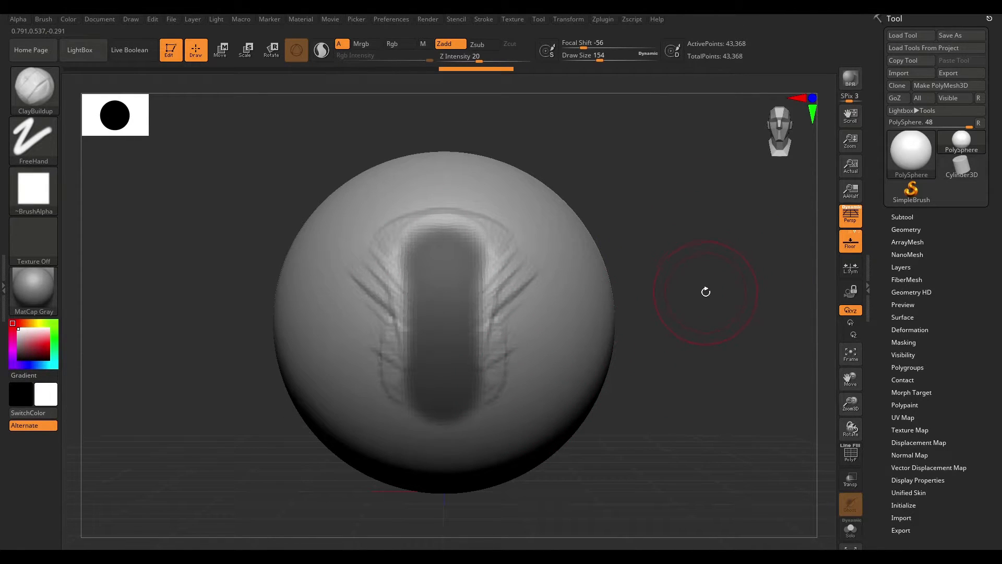
- Undo the last three ClayBuildup strokes
{"action": "key", "text": "ctrl+z"}
{"action": "key", "text": "ctrl+z"}
{"action": "key", "text": "ctrl+z"}
{"action": "key", "text": "ctrl+z"}
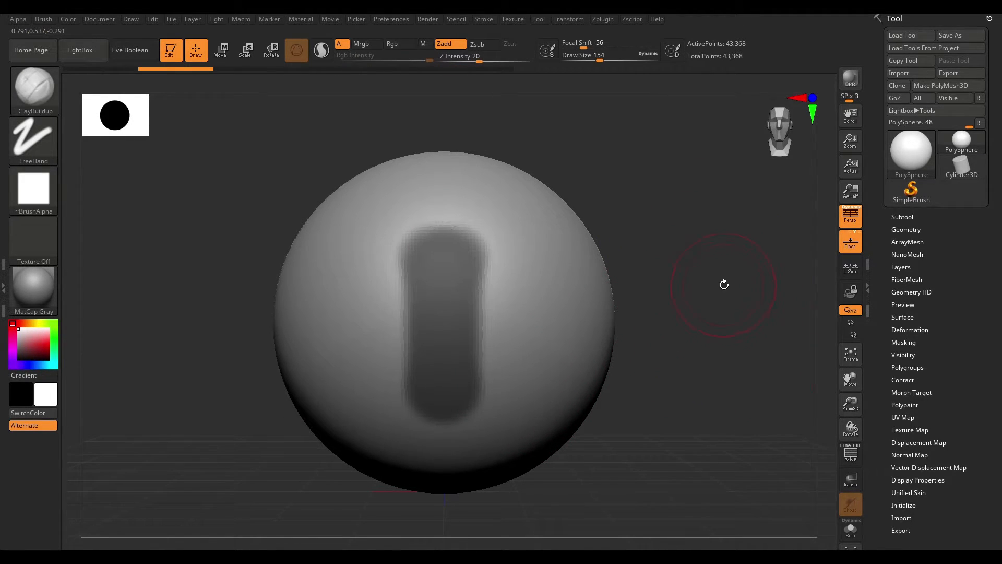
- Invert the mask on the sphere
{"action": "left_click_drag", "start_coordinate": [727, 301], "coordinate": [714, 294]}
{"action": "left_click_drag", "start_coordinate": [449, 252], "coordinate": [438, 252], "text": "ctrl"}
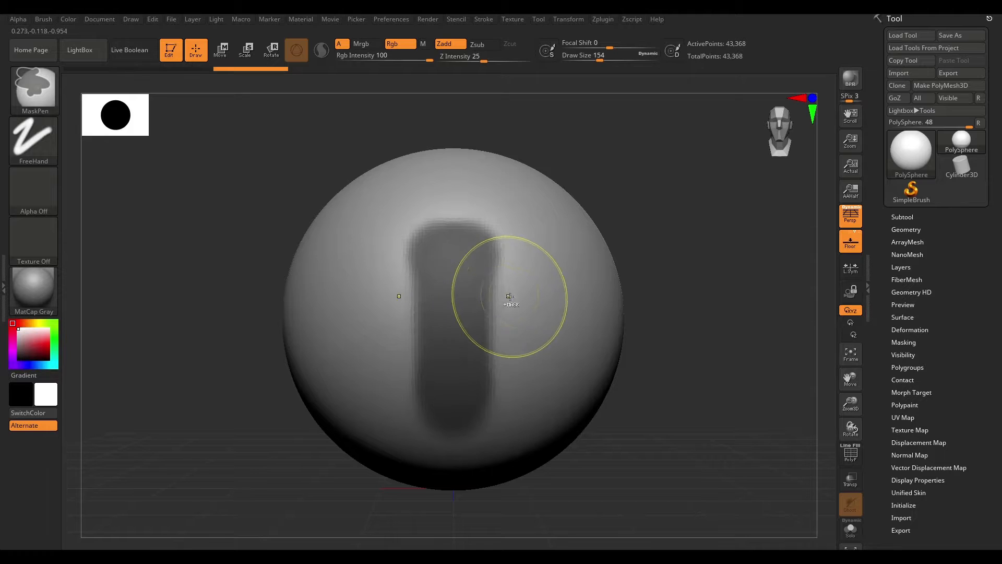
{"action": "left_click", "coordinate": [756, 337], "text": "ctrl"}
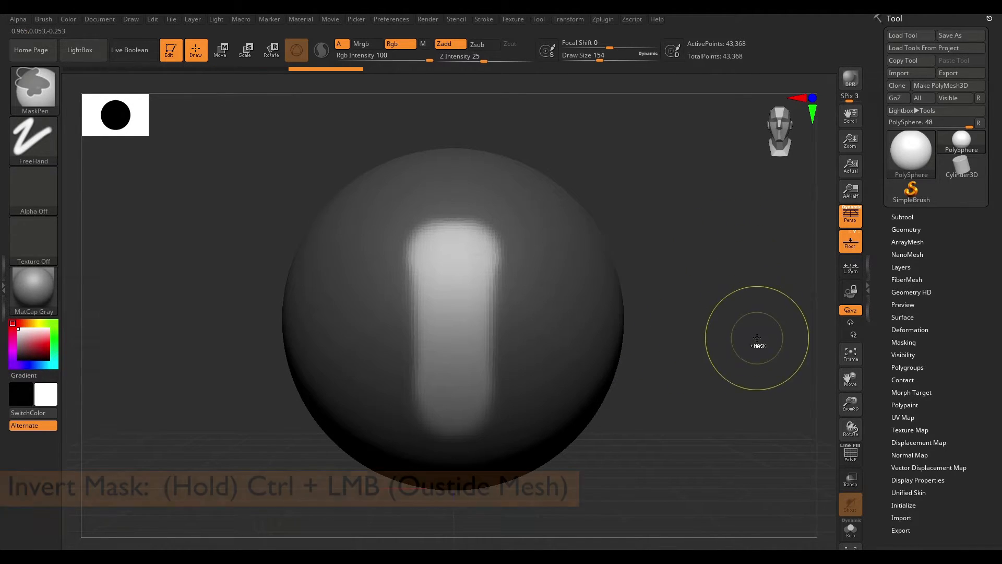
- Erase part of the mask across the sphere's upper area
{"action": "left_click_drag", "start_coordinate": [723, 351], "coordinate": [664, 282]}
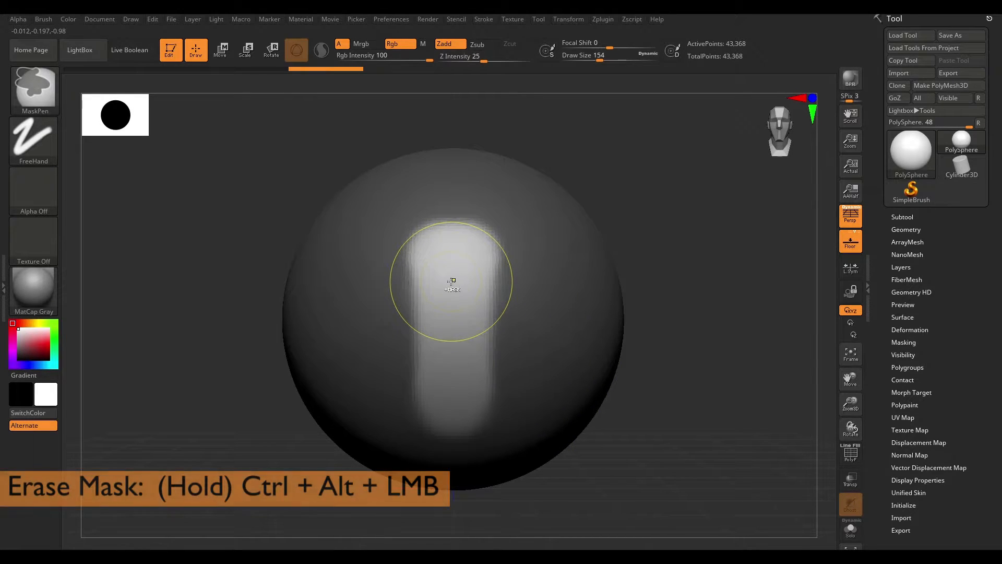
{"action": "mouse_move", "coordinate": [423, 267]}
{"action": "left_mouse_down", "text": "ctrl+alt"}
{"action": "mouse_move", "coordinate": [407, 260]}
{"action": "mouse_move", "coordinate": [394, 300]}
{"action": "mouse_move", "coordinate": [431, 226]}
{"action": "mouse_move", "coordinate": [416, 220]}
{"action": "mouse_move", "coordinate": [508, 210]}
{"action": "mouse_move", "coordinate": [554, 240]}
{"action": "mouse_move", "coordinate": [538, 254]}
{"action": "left_mouse_up", "text": "ctrl+alt"}
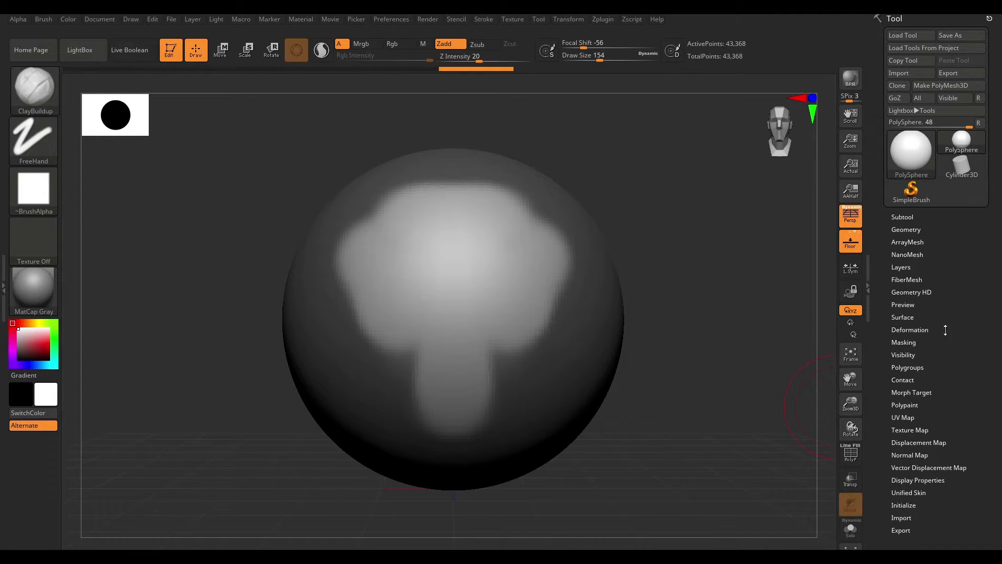
- Expand the Masking section of the Tool palette and toggle ViewMask
{"action": "left_click", "coordinate": [901, 344]}
{"action": "left_click", "coordinate": [901, 343]}
{"action": "left_click", "coordinate": [901, 342]}
{"action": "left_click_drag", "start_coordinate": [979, 311], "coordinate": [992, 292]}
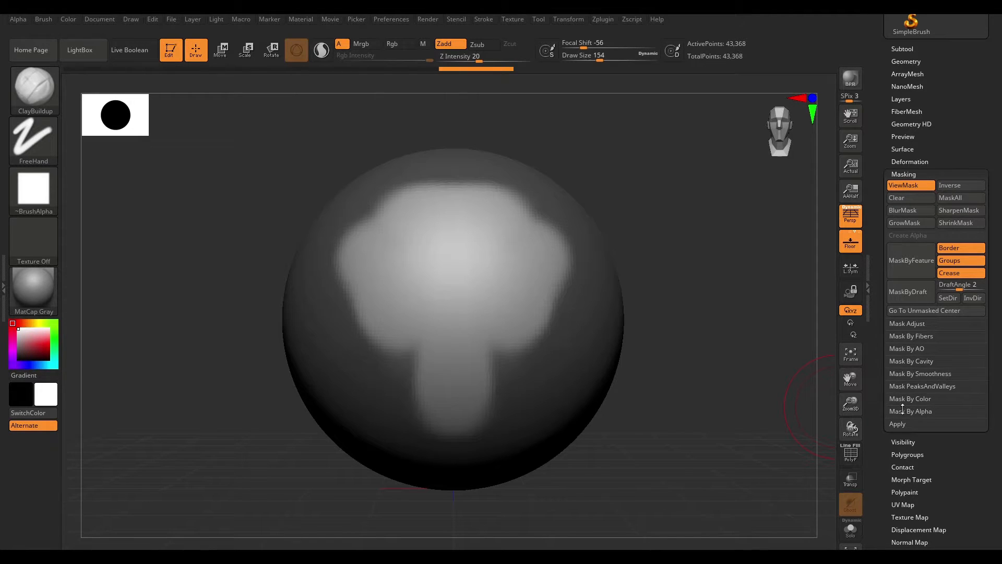
{"action": "left_click_drag", "start_coordinate": [1000, 189], "coordinate": [978, 219]}
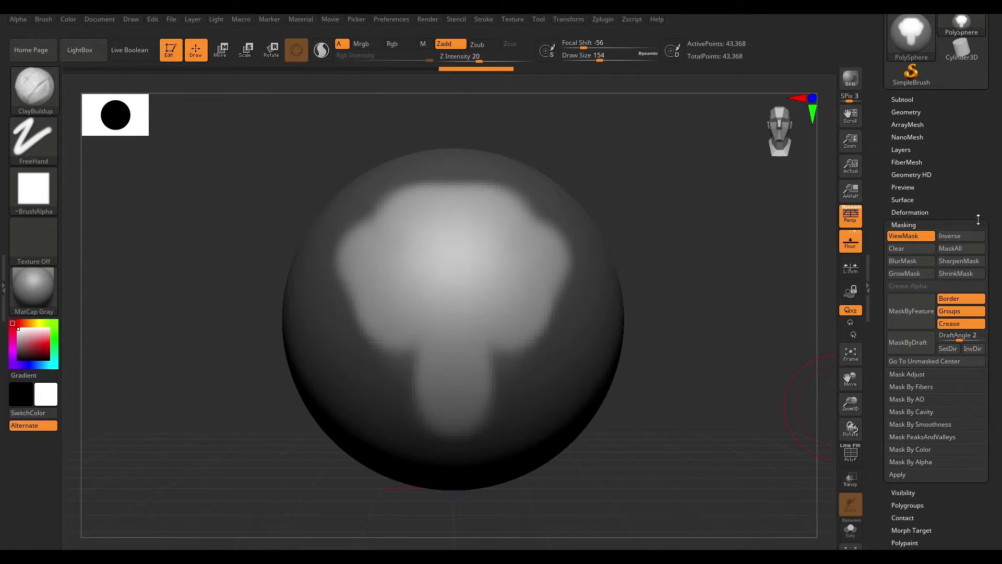
{"action": "left_click", "coordinate": [900, 237]}
{"action": "mouse_move", "coordinate": [742, 321]}
{"action": "left_mouse_down"}
{"action": "mouse_move", "coordinate": [757, 354]}
{"action": "mouse_move", "coordinate": [814, 359]}
{"action": "left_mouse_up"}
{"action": "mouse_move", "coordinate": [521, 311]}
{"action": "left_mouse_down"}
{"action": "mouse_move", "coordinate": [504, 254]}
{"action": "mouse_move", "coordinate": [552, 229]}
{"action": "left_mouse_up"}
{"action": "mouse_move", "coordinate": [566, 241]}
{"action": "left_mouse_down"}
{"action": "mouse_move", "coordinate": [533, 356]}
{"action": "mouse_move", "coordinate": [561, 235]}
{"action": "left_mouse_up"}
{"action": "key", "text": "shift"}
{"action": "key", "text": "ctrl+z"}
{"action": "key", "text": "ctrl+z"}
{"action": "key", "text": "ctrl+z"}
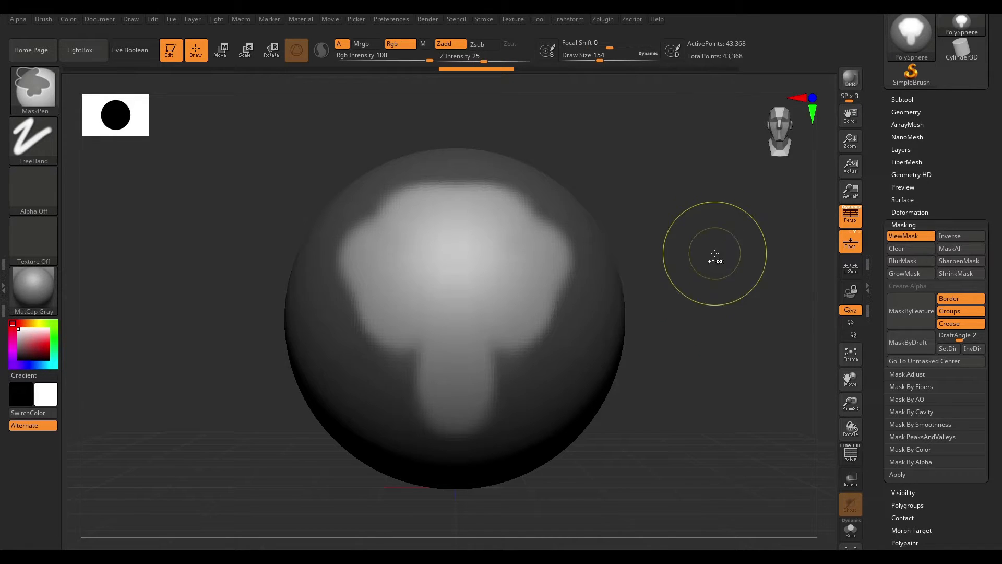
- Invert the mask and then clear it entirely
{"action": "key", "text": "ctrl+i"}
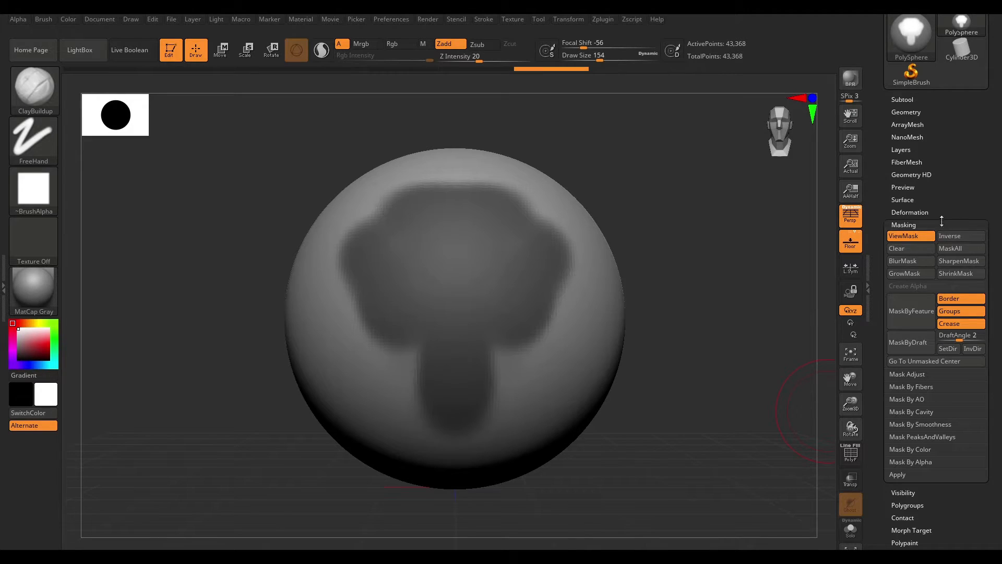
{"action": "left_click", "coordinate": [906, 250]}
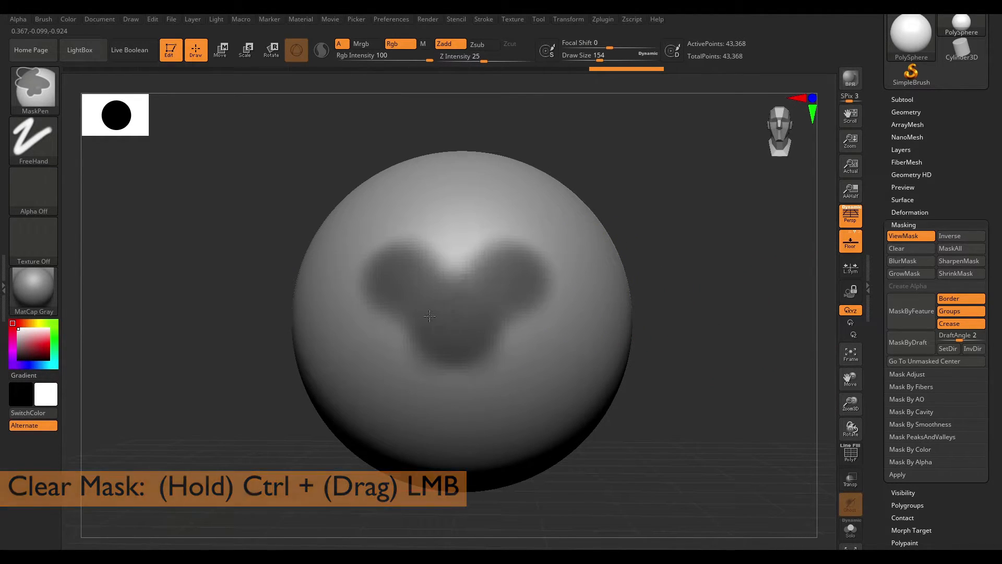
- Mask a triangular area on the sphere's upper front and blur the mask
{"action": "mouse_move", "coordinate": [430, 316]}
{"action": "left_mouse_down", "text": "ctrl"}
{"action": "mouse_move", "coordinate": [514, 278]}
{"action": "mouse_move", "coordinate": [471, 332]}
{"action": "left_mouse_up", "text": "ctrl"}
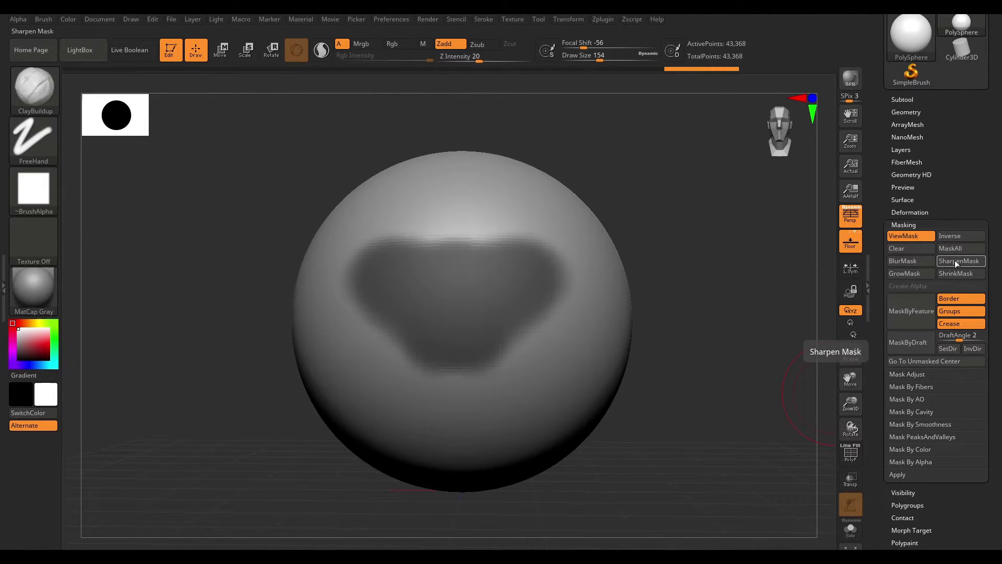
{"action": "left_click", "coordinate": [920, 261]}
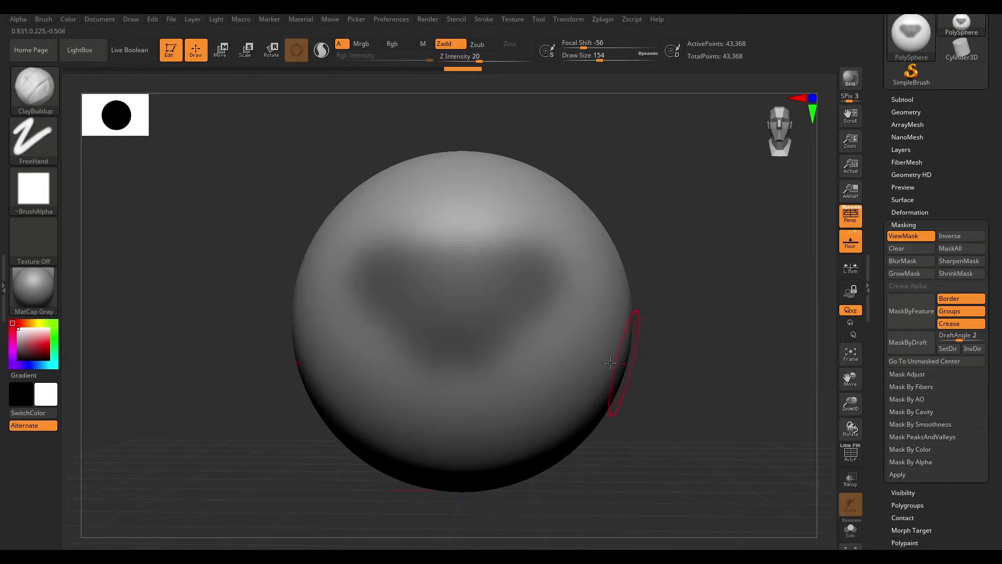
- Sharpen the edges of the triangular mask
{"action": "left_click", "coordinate": [961, 262]}
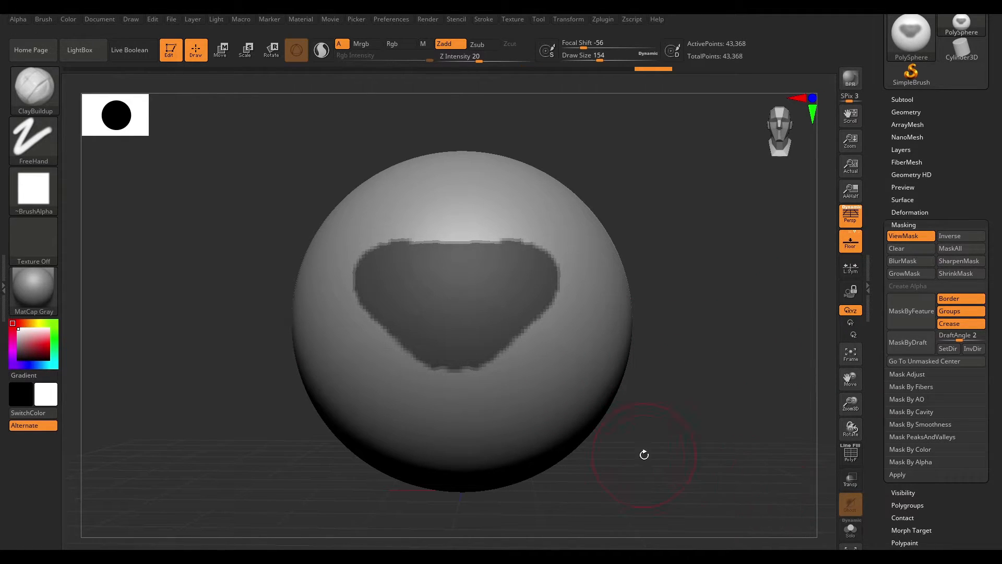
{"action": "left_click_drag", "start_coordinate": [727, 317], "coordinate": [766, 420], "text": "shift"}
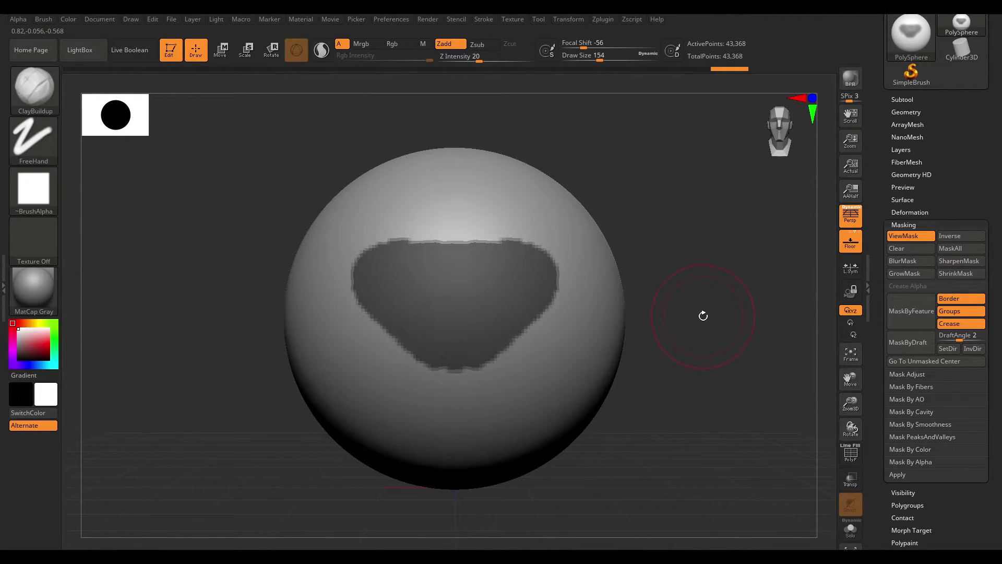
- Blur the triangular mask on the sphere by applying the blur repeatedly on the mesh
{"action": "left_click_drag", "start_coordinate": [689, 290], "coordinate": [793, 477], "text": "ctrl"}
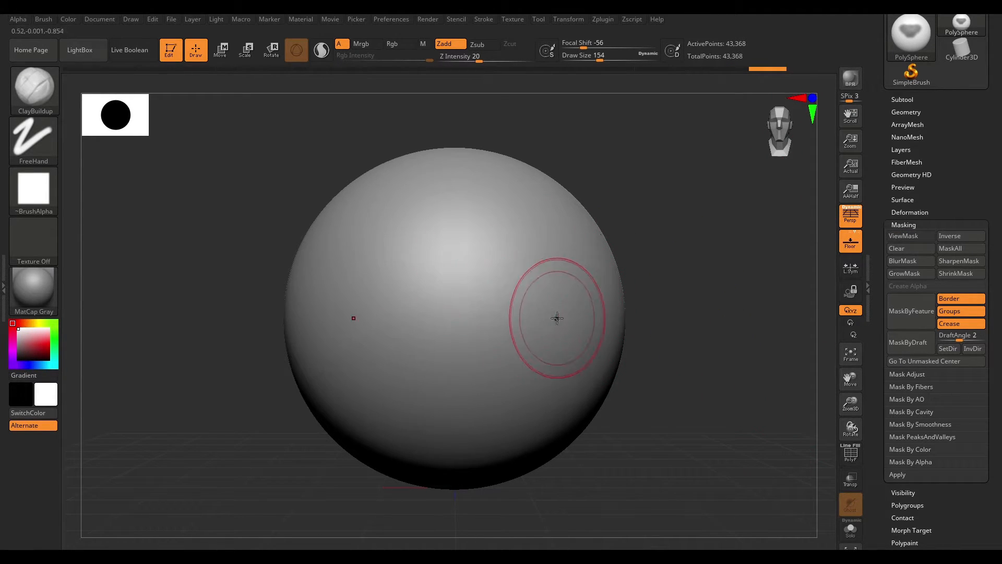
{"action": "mouse_move", "coordinate": [451, 291]}
{"action": "left_mouse_down", "text": "ctrl"}
{"action": "mouse_move", "coordinate": [473, 289]}
{"action": "mouse_move", "coordinate": [365, 286]}
{"action": "mouse_move", "coordinate": [540, 284]}
{"action": "mouse_move", "coordinate": [454, 355]}
{"action": "mouse_move", "coordinate": [529, 296]}
{"action": "mouse_move", "coordinate": [397, 250]}
{"action": "mouse_move", "coordinate": [470, 245]}
{"action": "left_mouse_up", "text": "ctrl"}
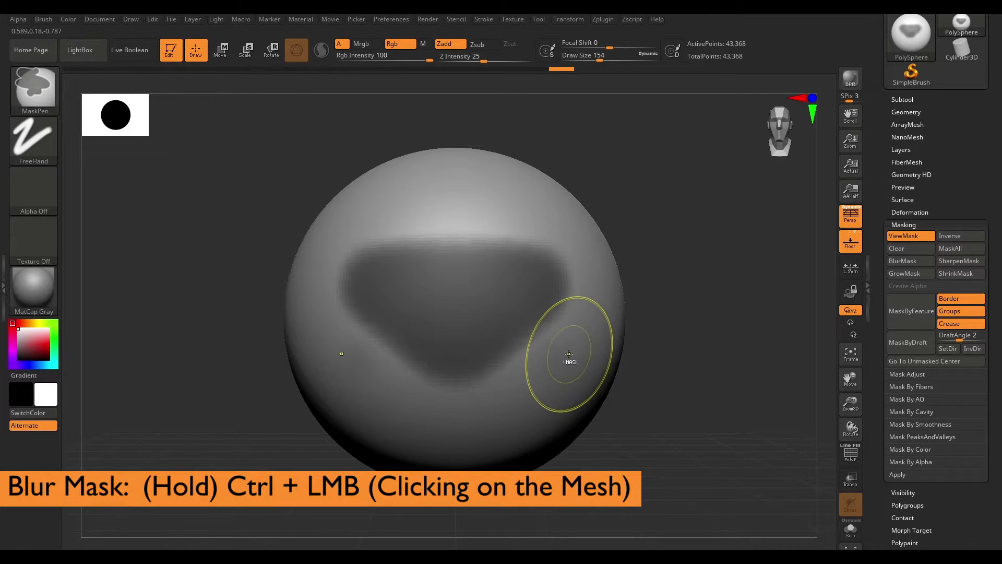
{"action": "left_click", "coordinate": [538, 322], "text": "ctrl"}
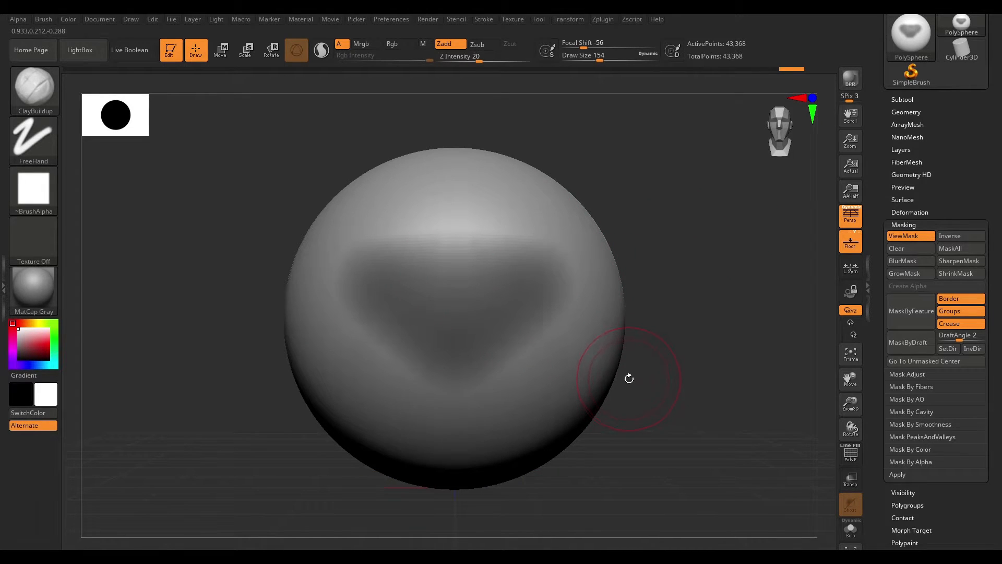
- Sharpen the blurred mask back to a crisp triangular edge
{"action": "key", "text": "ctrl"}
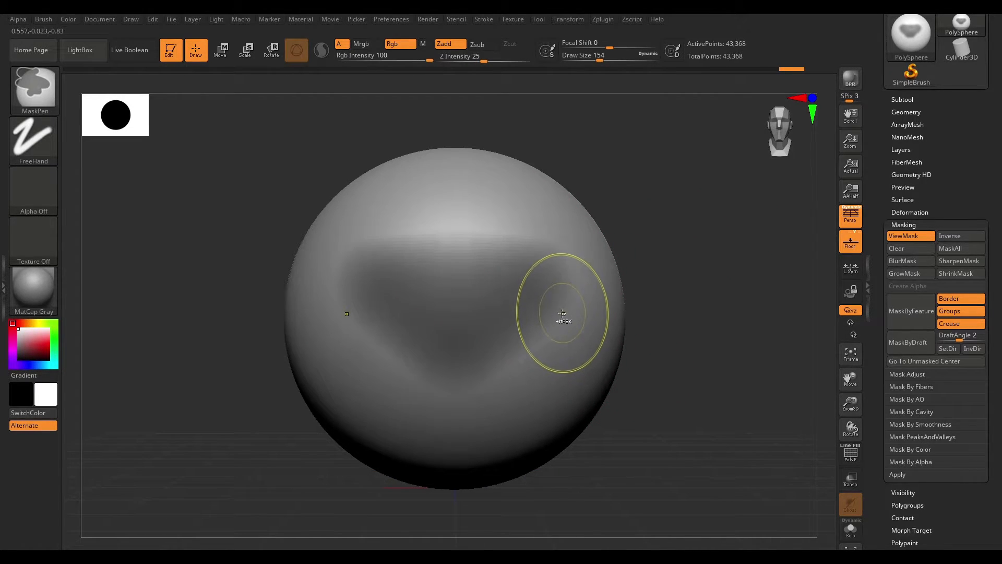
{"action": "key", "text": "alt"}
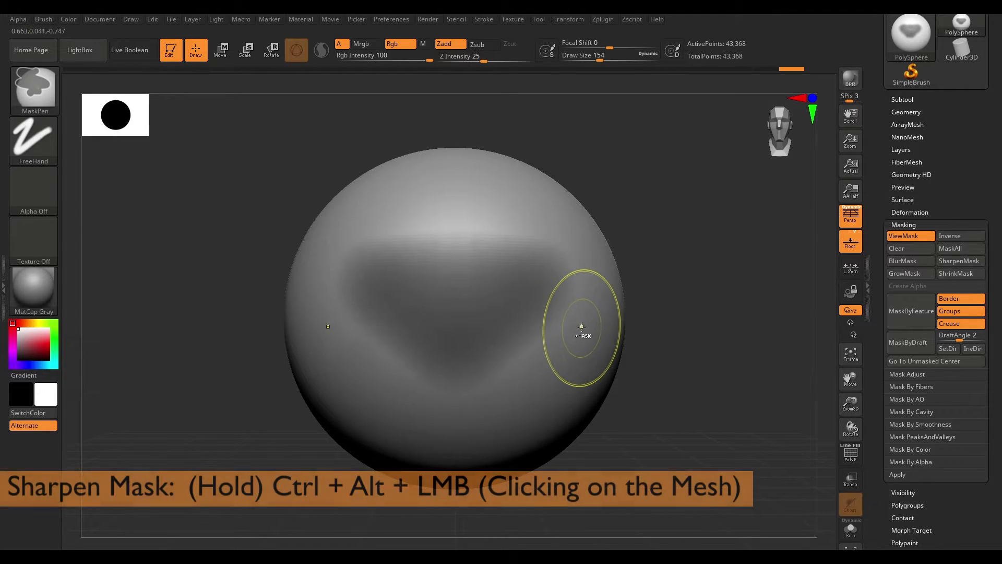
{"action": "left_click", "coordinate": [557, 332], "text": "ctrl+alt"}
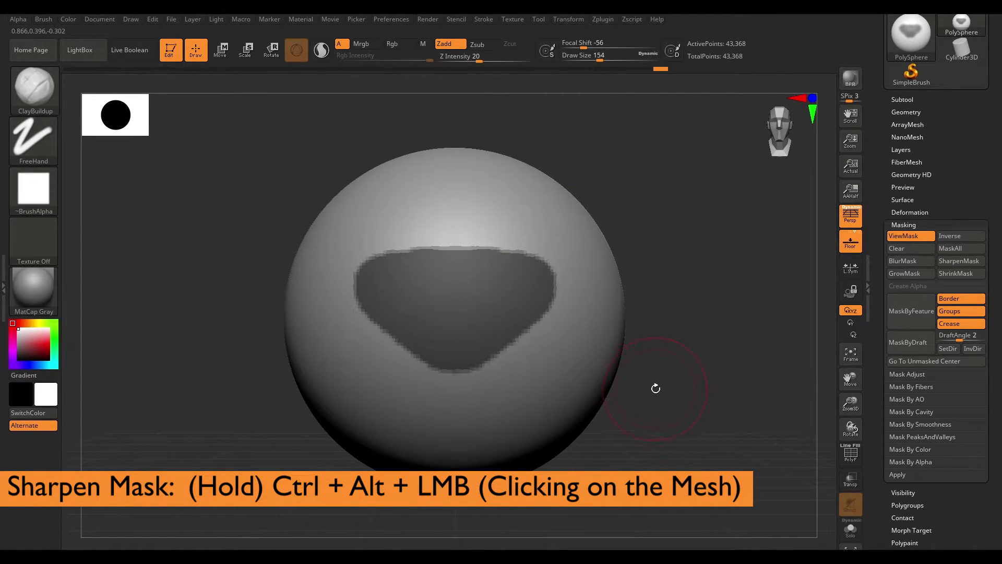
- Blur the mask three times with BlurMask, then sharpen it with SharpenMask
{"action": "left_click", "coordinate": [911, 272]}
{"action": "left_click", "coordinate": [912, 271]}
{"action": "left_click", "coordinate": [915, 272]}
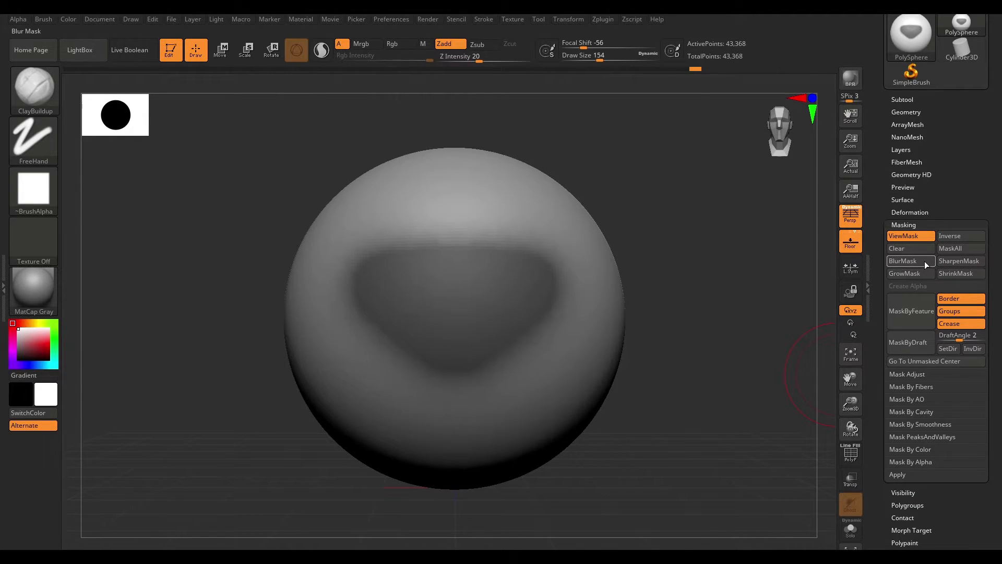
{"action": "left_click", "coordinate": [957, 261]}
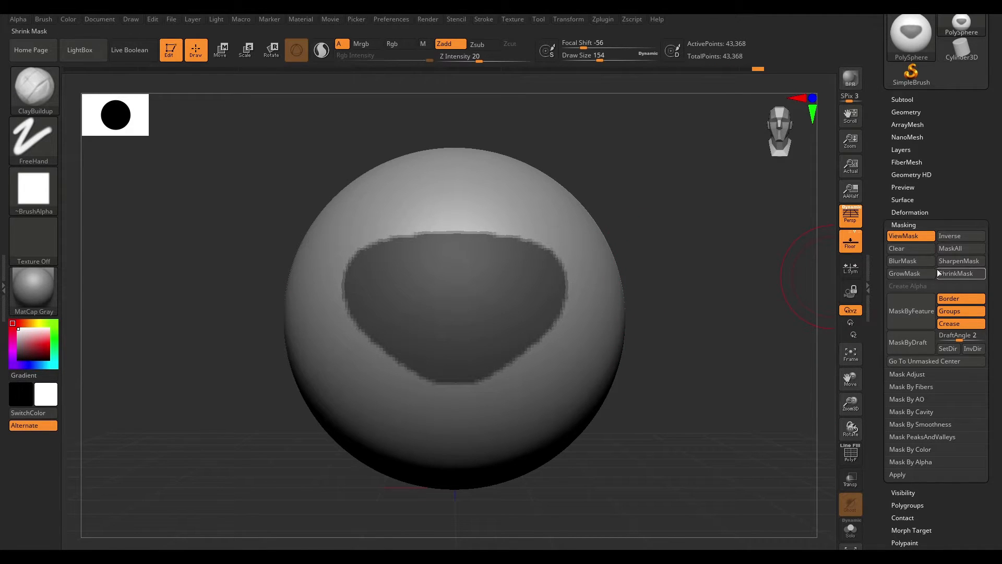
- Shrink the mask three times with ShrinkMask and sharpen it twice with SharpenMask
{"action": "mouse_move", "coordinate": [778, 315]}
{"action": "left_mouse_down"}
{"action": "mouse_move", "coordinate": [686, 314]}
{"action": "mouse_move", "coordinate": [779, 325]}
{"action": "left_mouse_up"}
{"action": "left_click", "coordinate": [959, 273]}
{"action": "left_click", "coordinate": [961, 274]}
{"action": "left_click", "coordinate": [963, 273]}
{"action": "left_click", "coordinate": [961, 261]}
{"action": "left_click", "coordinate": [962, 262]}
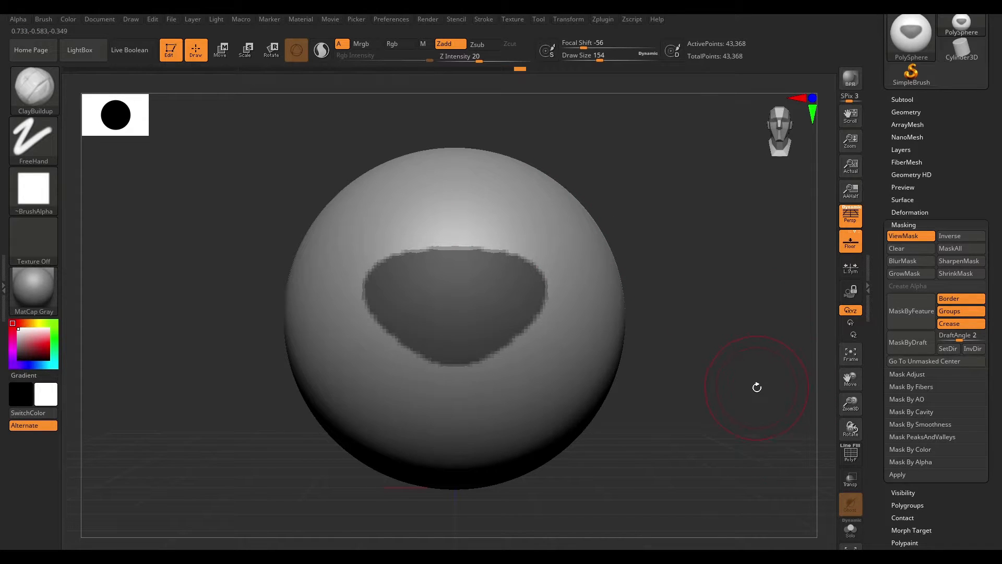
- Collapse the Masking section and browse the brush library's mask brushes such as MaskCurvePen
{"action": "left_click", "coordinate": [914, 225]}
{"action": "left_click_drag", "start_coordinate": [708, 264], "coordinate": [730, 278]}
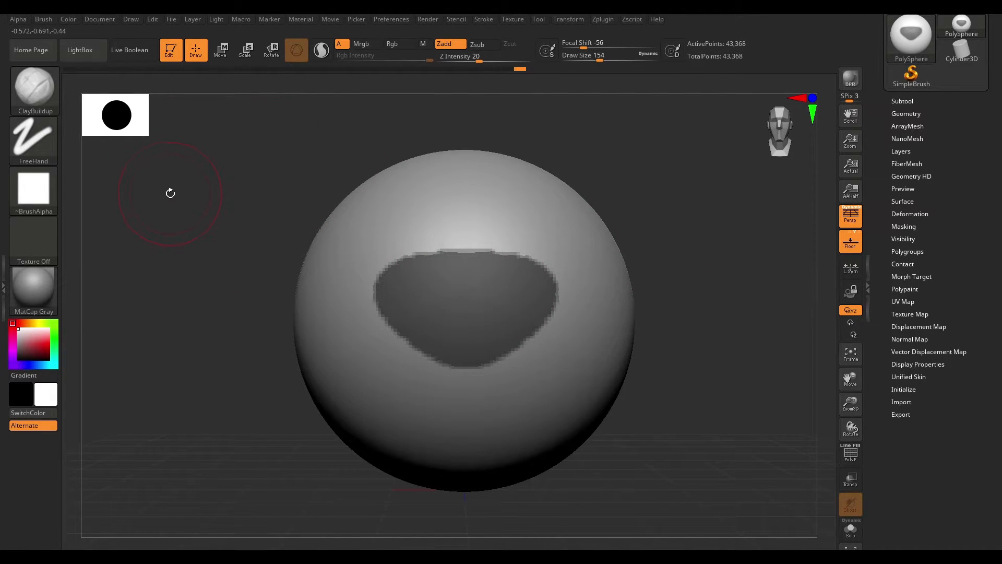
{"action": "left_click", "coordinate": [35, 93]}
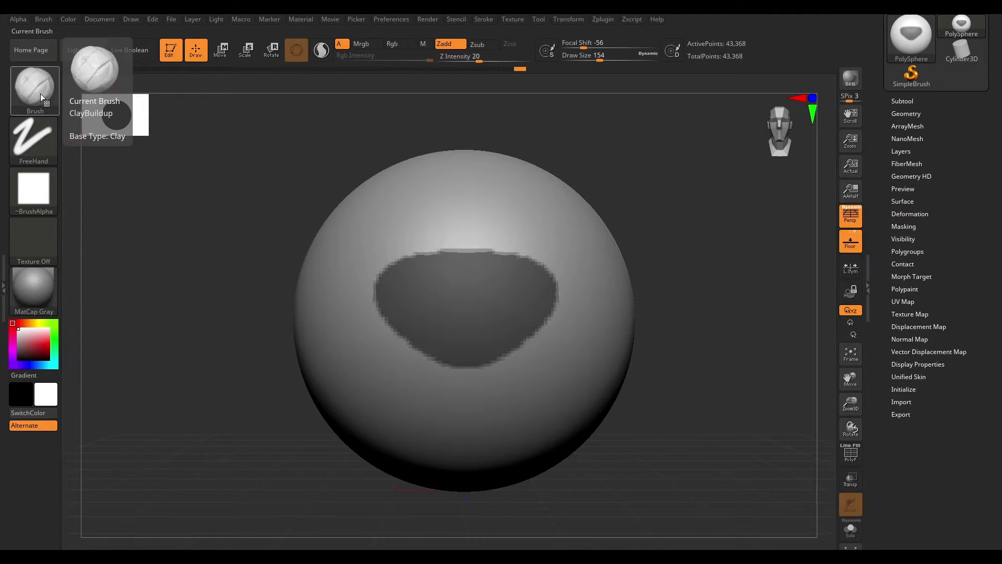
{"action": "left_click", "coordinate": [40, 93]}
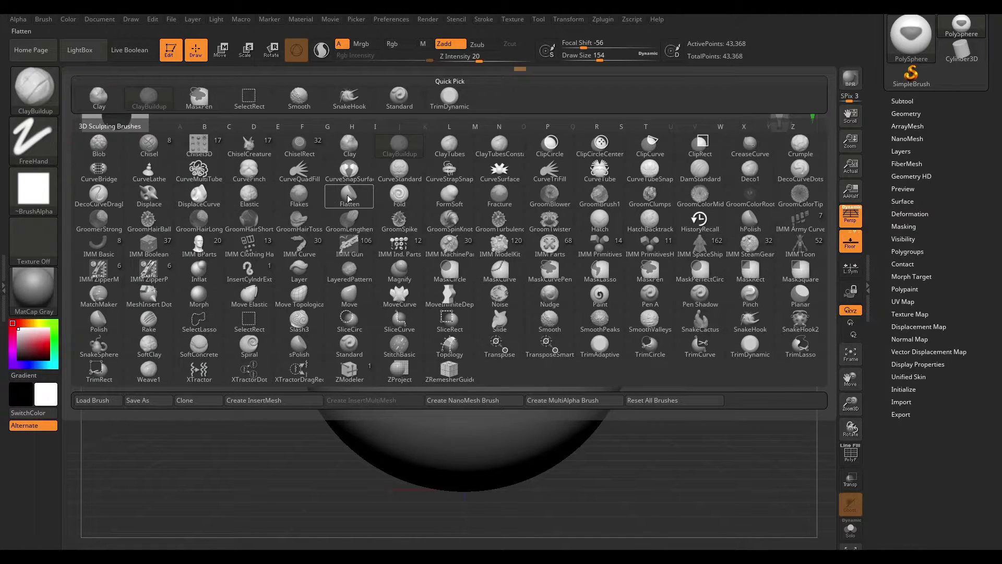
{"action": "mouse_move", "coordinate": [348, 150]}
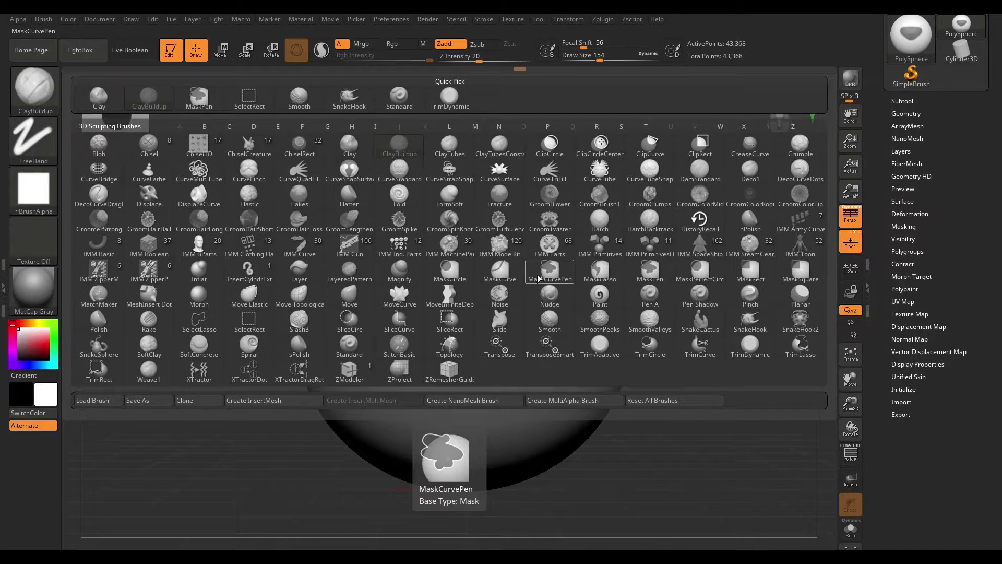
{"action": "key", "text": "shift"}
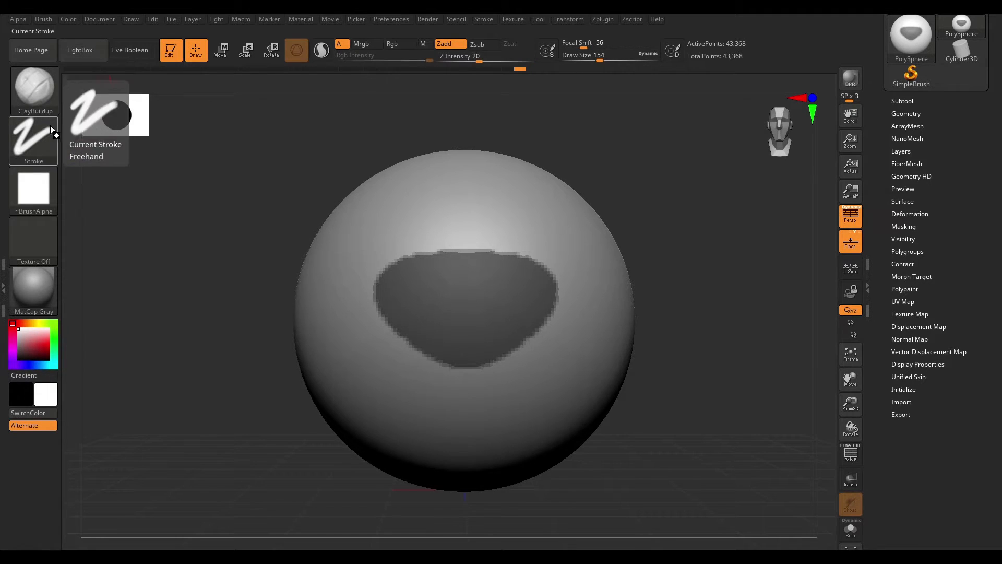
- Clear the triangular mask from the sphere
{"action": "key", "text": "b"}
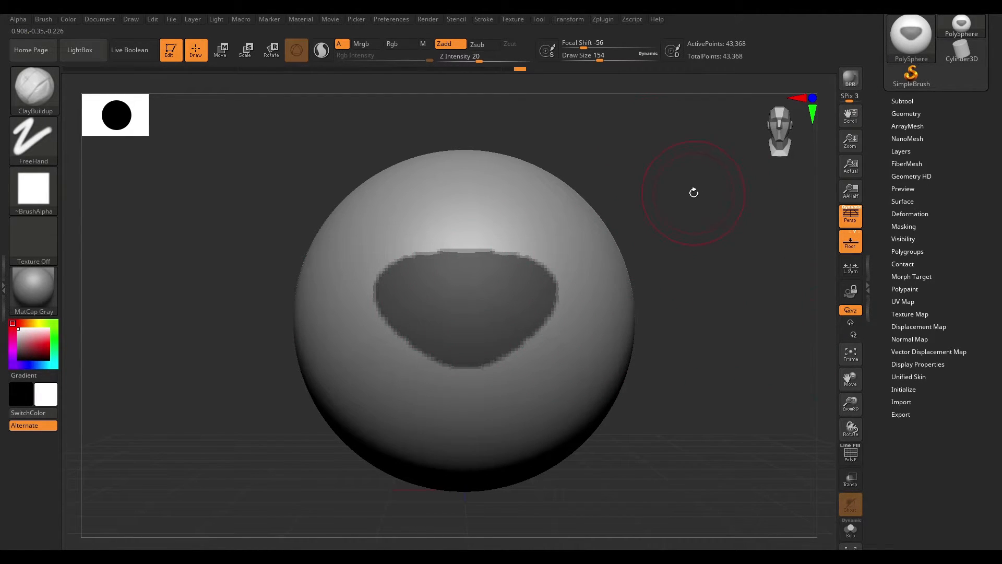
{"action": "key", "text": "ctrl"}
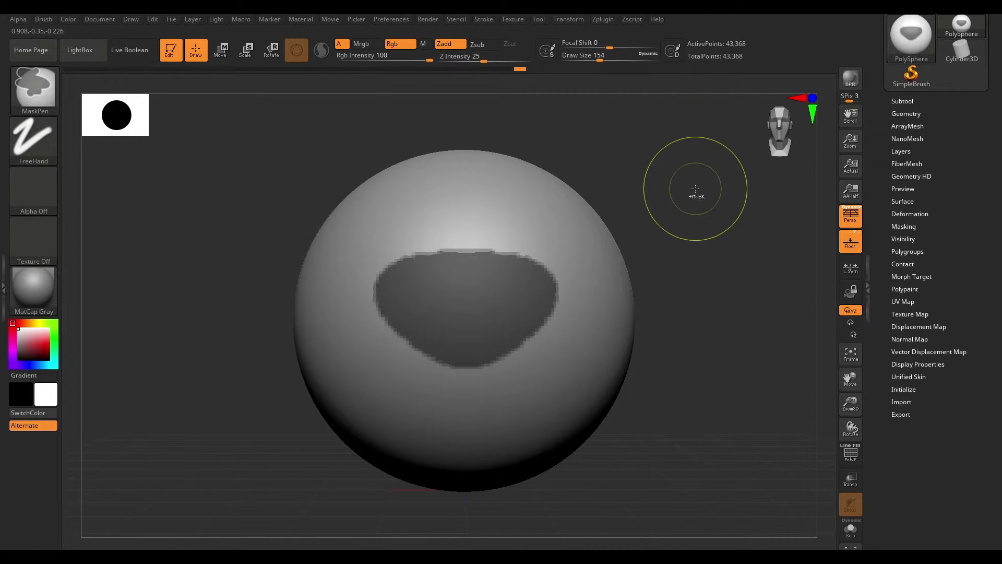
{"action": "left_click_drag", "start_coordinate": [682, 183], "coordinate": [817, 405], "text": "ctrl"}
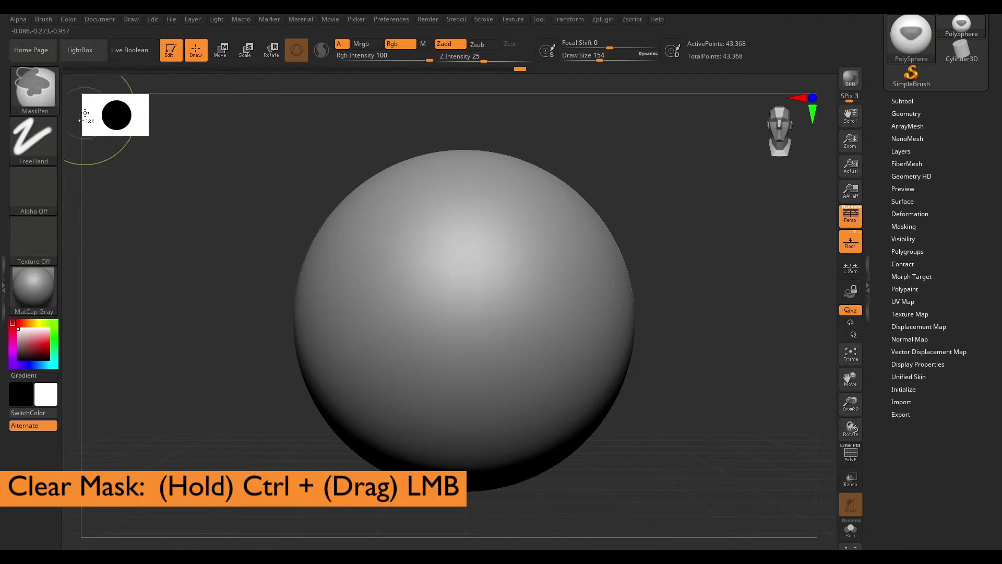
- Mask the entire sphere and then clear the mask again
{"action": "left_click", "coordinate": [205, 303], "text": "ctrl"}
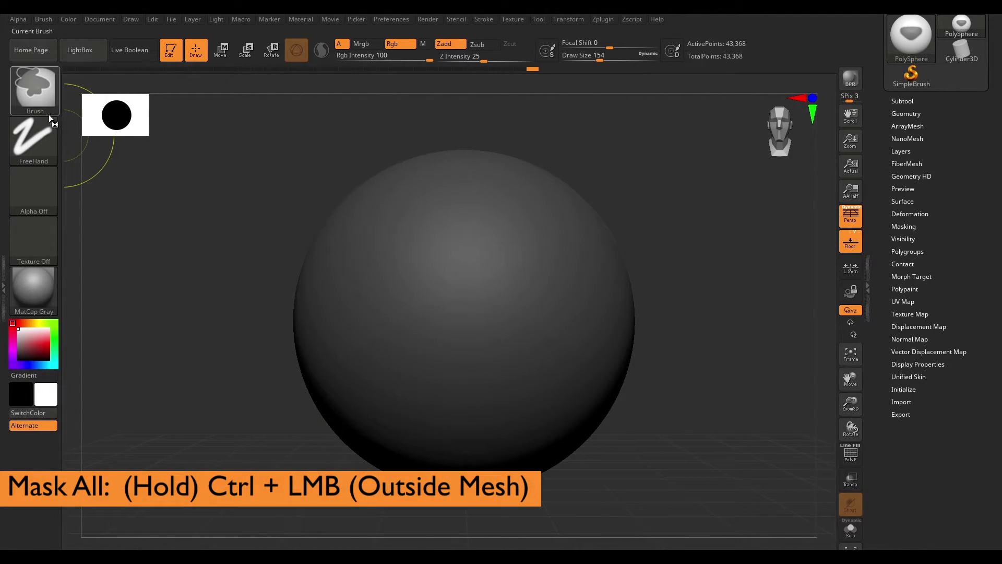
{"action": "left_click", "coordinate": [40, 88]}
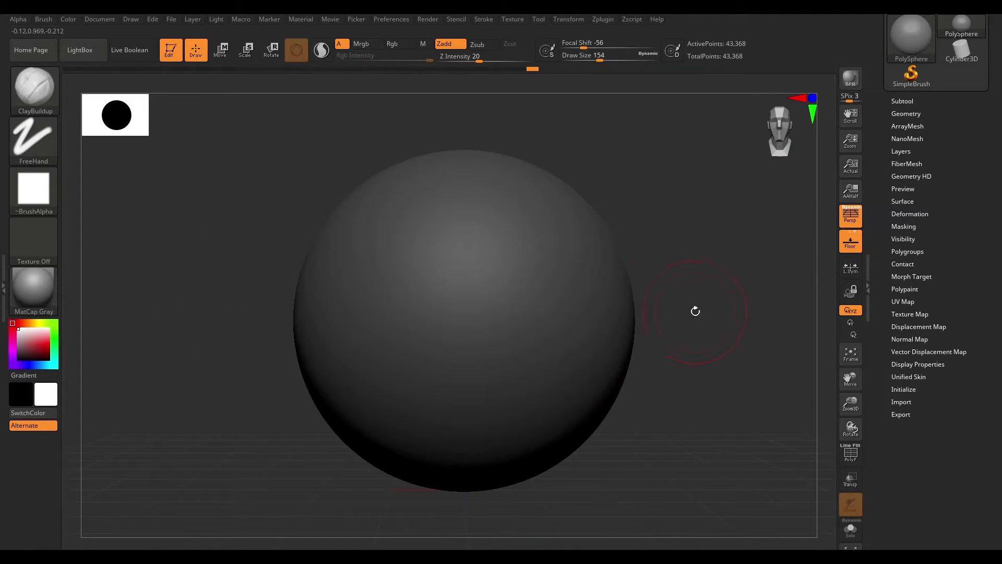
{"action": "left_click_drag", "start_coordinate": [687, 291], "coordinate": [751, 409], "text": "ctrl"}
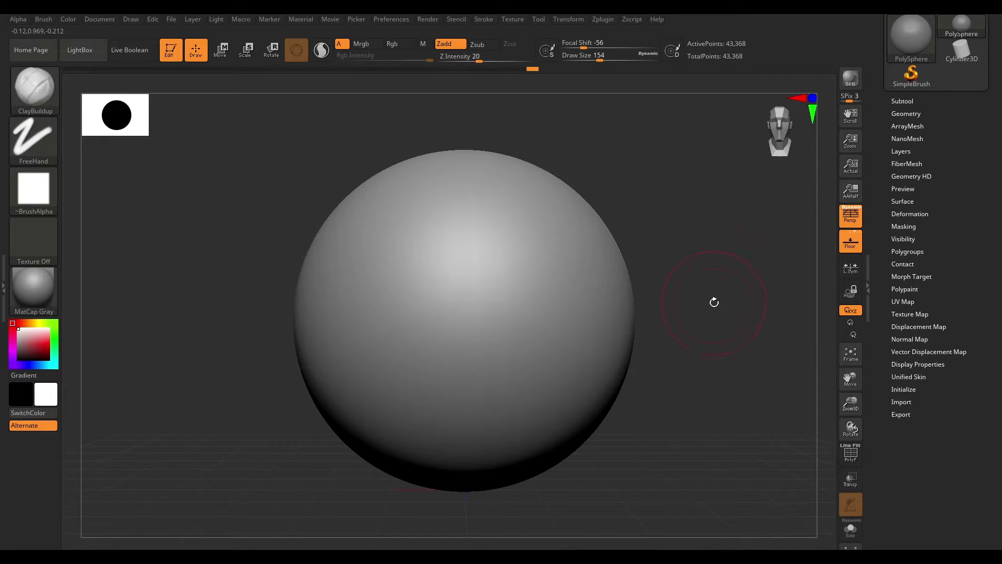
- Isolate a horizontal band of the sphere with SelectRect, then show the whole mesh again
{"action": "key", "text": "ctrl+shift"}
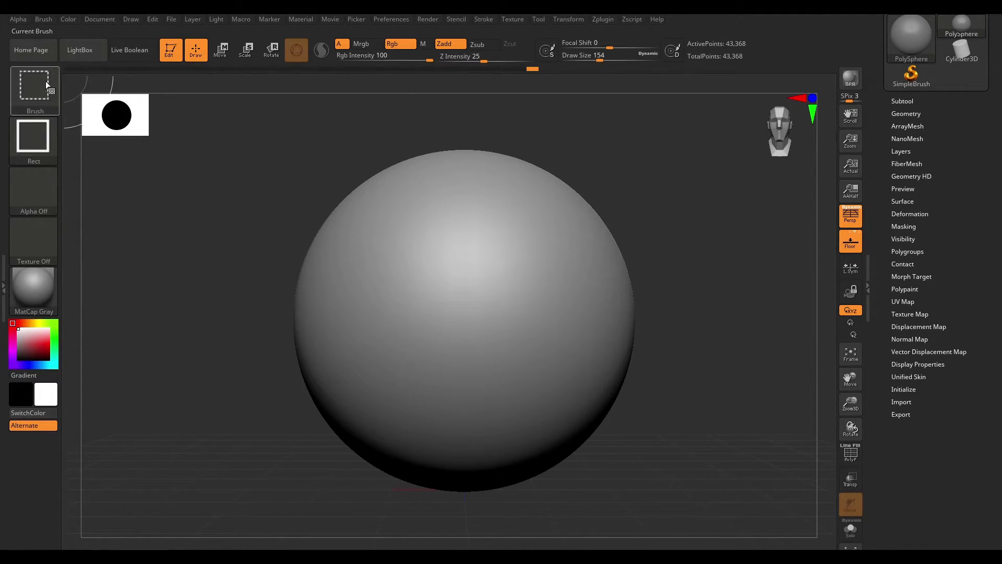
{"action": "mouse_move", "coordinate": [40, 91]}
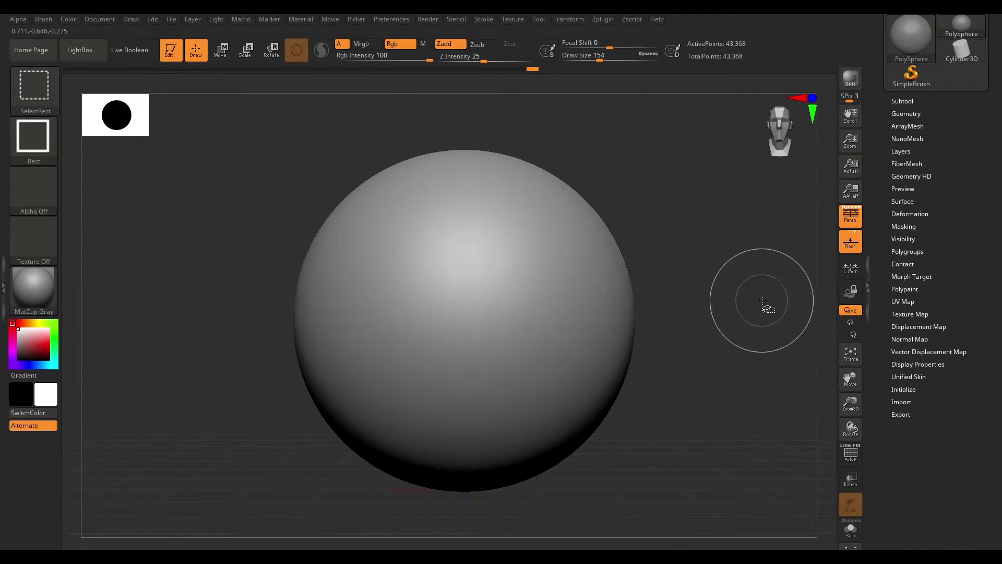
{"action": "mouse_move", "coordinate": [745, 227]}
{"action": "left_mouse_down", "text": "ctrl+shift"}
{"action": "mouse_move", "coordinate": [548, 440]}
{"action": "mouse_move", "coordinate": [475, 431]}
{"action": "mouse_move", "coordinate": [477, 401]}
{"action": "mouse_move", "coordinate": [477, 442]}
{"action": "left_mouse_up", "text": "ctrl+shift"}
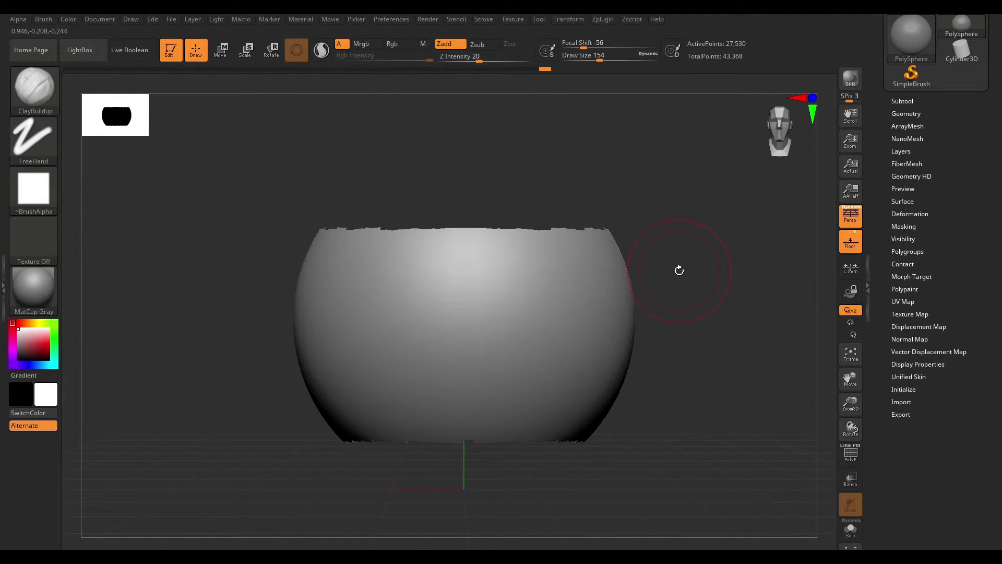
{"action": "left_click", "coordinate": [712, 279], "text": "ctrl+shift"}
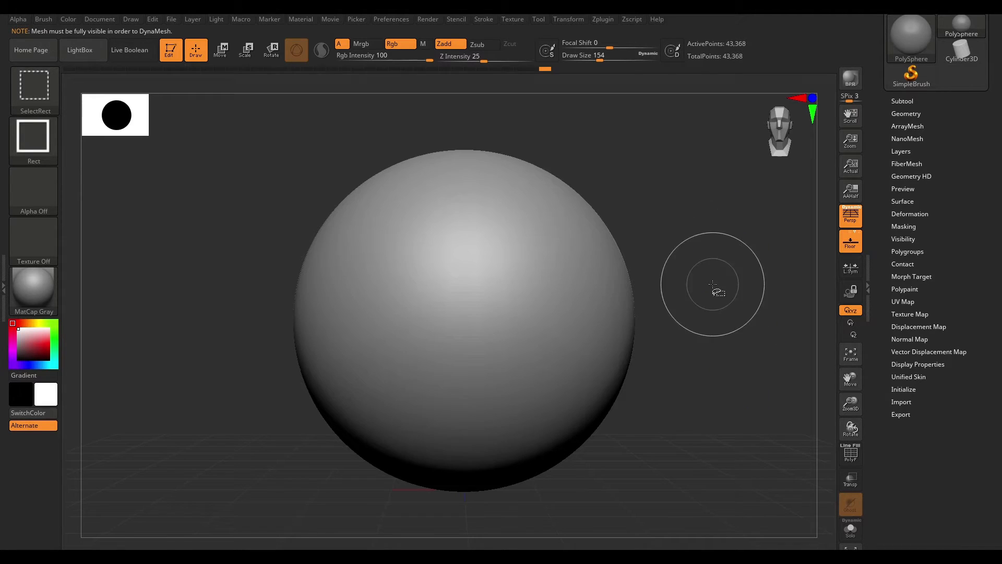
- Isolate the sphere's lower-right portion with a rectangle selection
{"action": "left_click", "coordinate": [693, 239], "text": "ctrl"}
{"action": "left_click_drag", "start_coordinate": [713, 263], "coordinate": [749, 423], "text": "ctrl"}
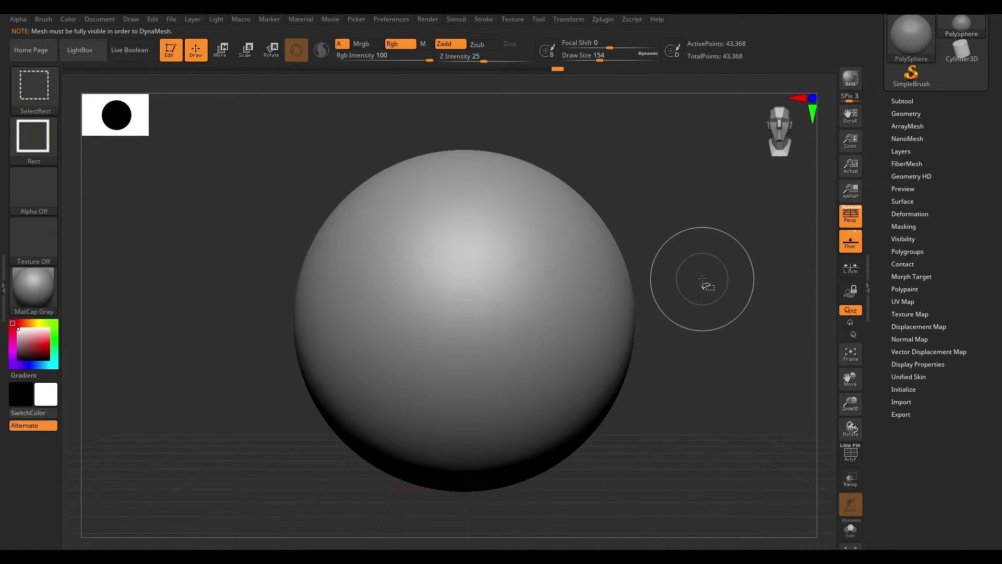
{"action": "left_click_drag", "start_coordinate": [708, 262], "coordinate": [451, 421], "text": "ctrl+shift"}
{"action": "left_click_drag", "start_coordinate": [687, 268], "coordinate": [795, 371]}
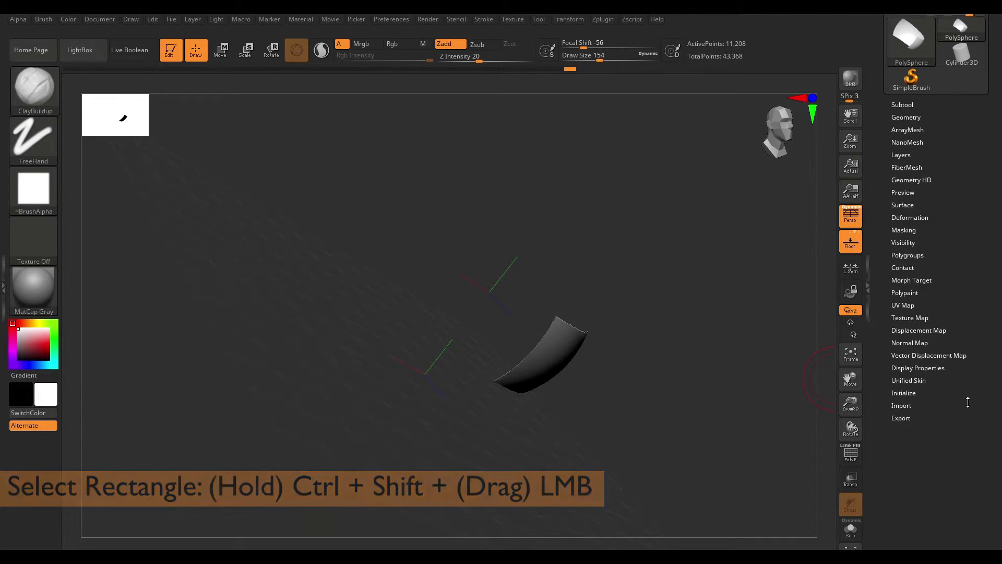
- Turn on Double sided display in Display Properties
{"action": "left_click", "coordinate": [937, 370]}
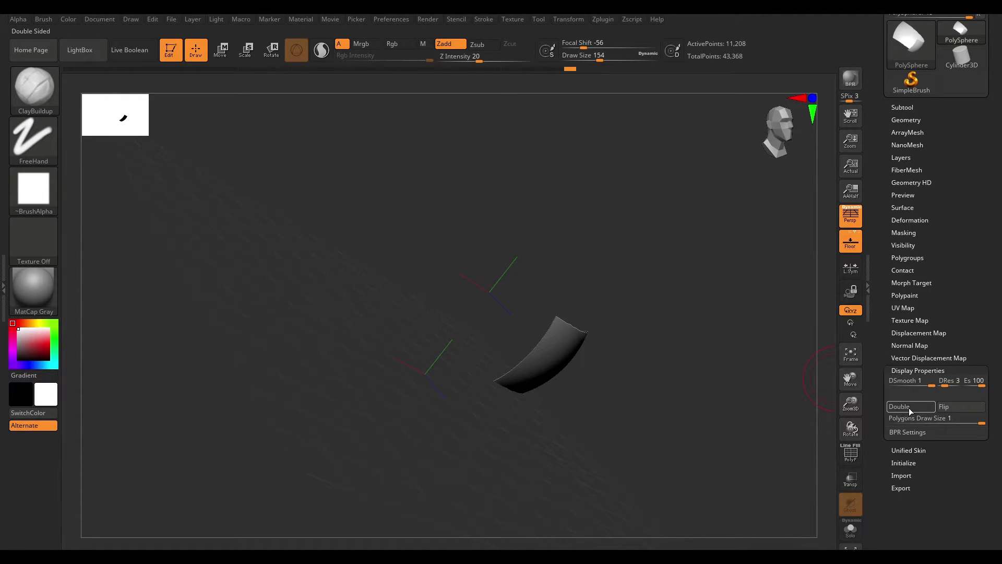
{"action": "left_click", "coordinate": [911, 406]}
{"action": "left_click", "coordinate": [918, 370]}
- Invert the visibility so the rest of the sphere shows and the isolated portion is hidden
{"action": "left_click_drag", "start_coordinate": [741, 295], "coordinate": [713, 282]}
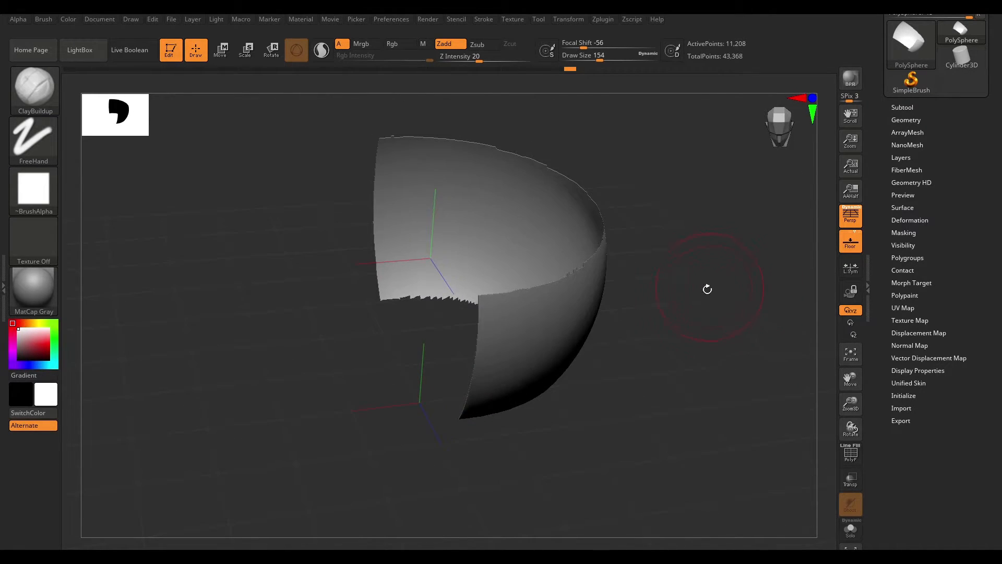
{"action": "mouse_move", "coordinate": [722, 317]}
{"action": "left_mouse_down"}
{"action": "mouse_move", "coordinate": [743, 375]}
{"action": "mouse_move", "coordinate": [720, 282]}
{"action": "mouse_move", "coordinate": [657, 315]}
{"action": "mouse_move", "coordinate": [693, 241]}
{"action": "mouse_move", "coordinate": [722, 316]}
{"action": "left_mouse_up"}
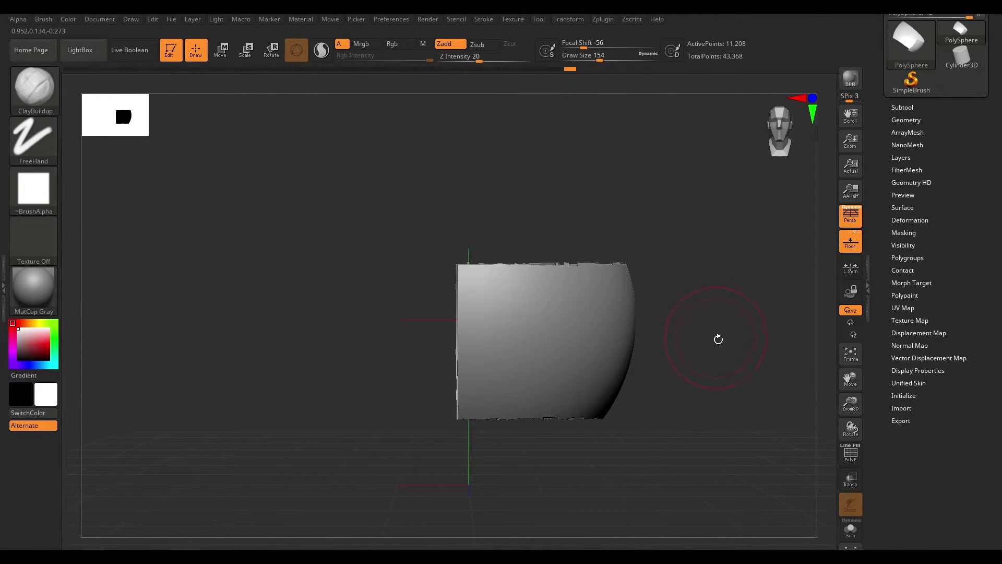
{"action": "left_click_drag", "start_coordinate": [713, 333], "coordinate": [740, 335]}
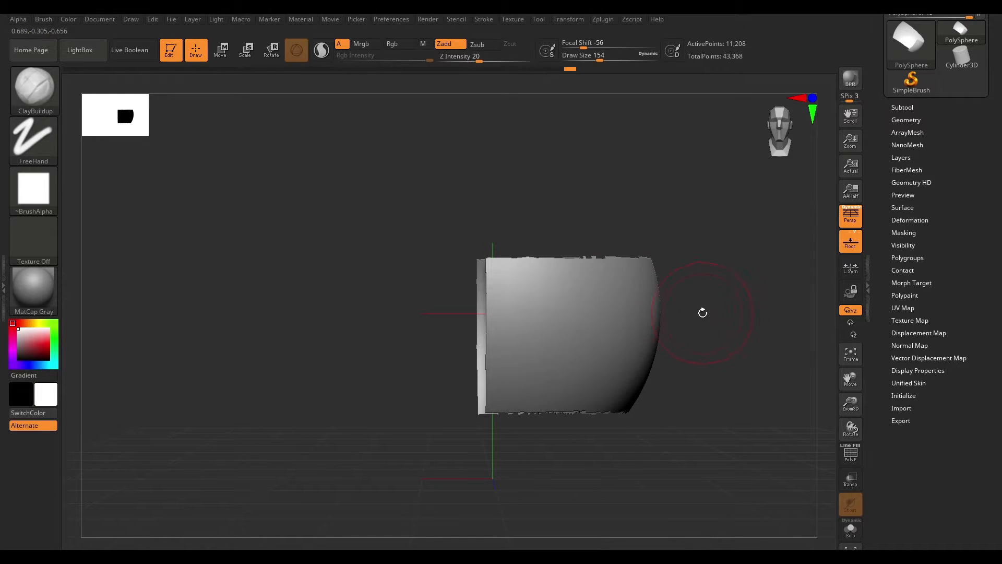
{"action": "key", "text": "ctrl+shift"}
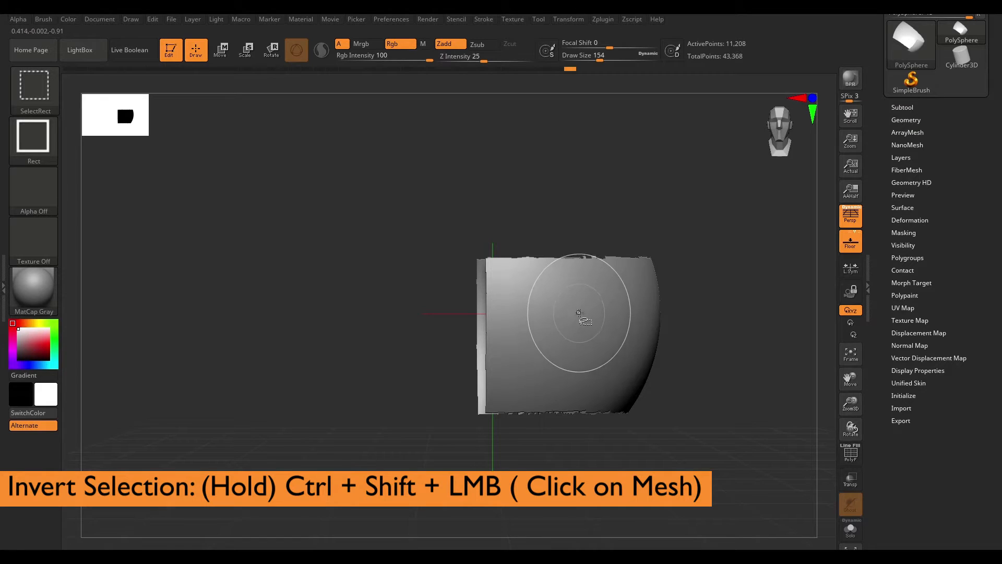
{"action": "left_click", "coordinate": [578, 312], "text": "ctrl+shift"}
- Reveal the entire sphere again
{"action": "left_click_drag", "start_coordinate": [743, 297], "coordinate": [743, 261]}
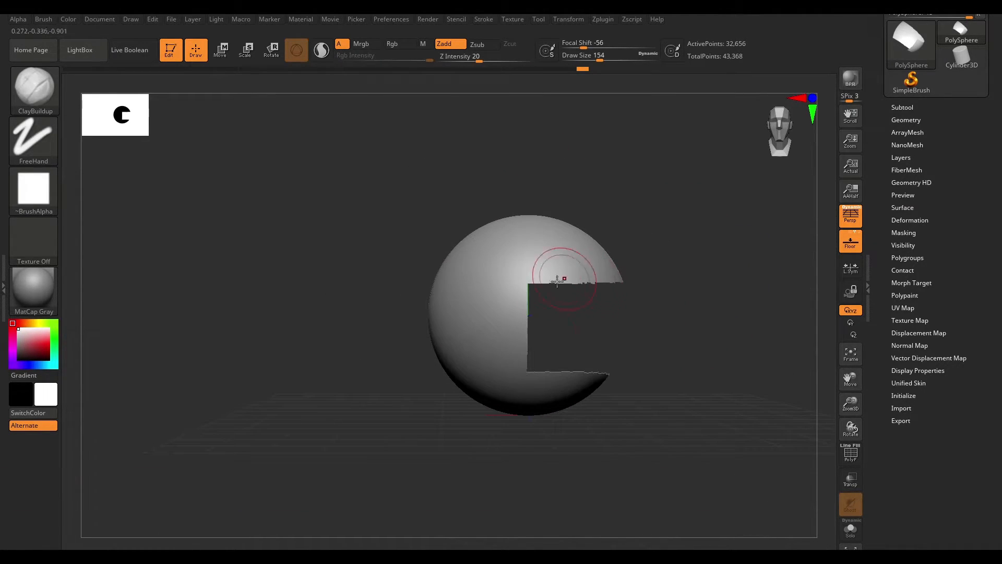
{"action": "mouse_move", "coordinate": [684, 282]}
{"action": "left_mouse_down", "text": "alt"}
{"action": "mouse_move", "coordinate": [706, 327]}
{"action": "mouse_move", "coordinate": [614, 244]}
{"action": "left_mouse_up", "text": "alt"}
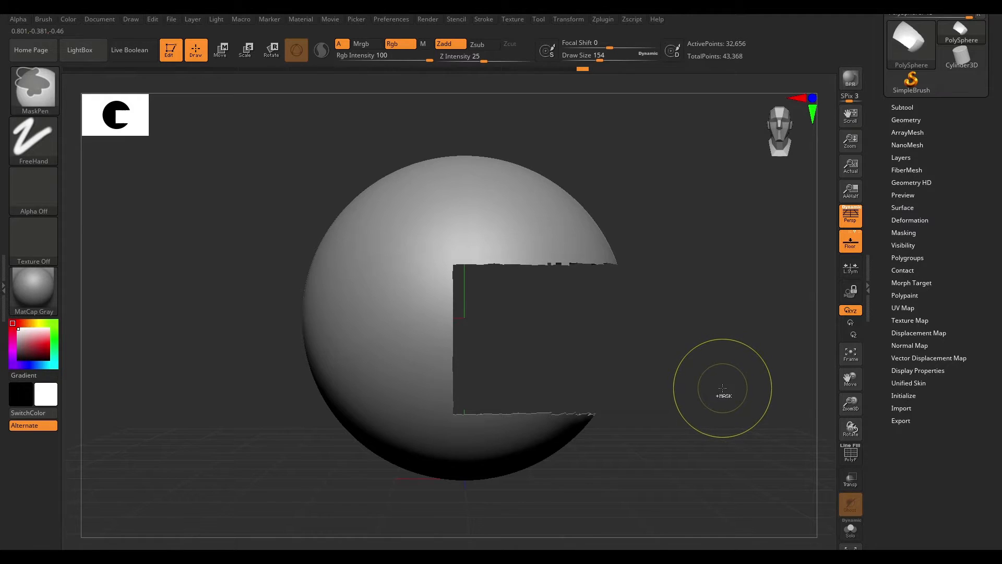
{"action": "key", "text": "ctrl+shift"}
{"action": "left_click", "coordinate": [711, 199], "text": "ctrl+shift"}
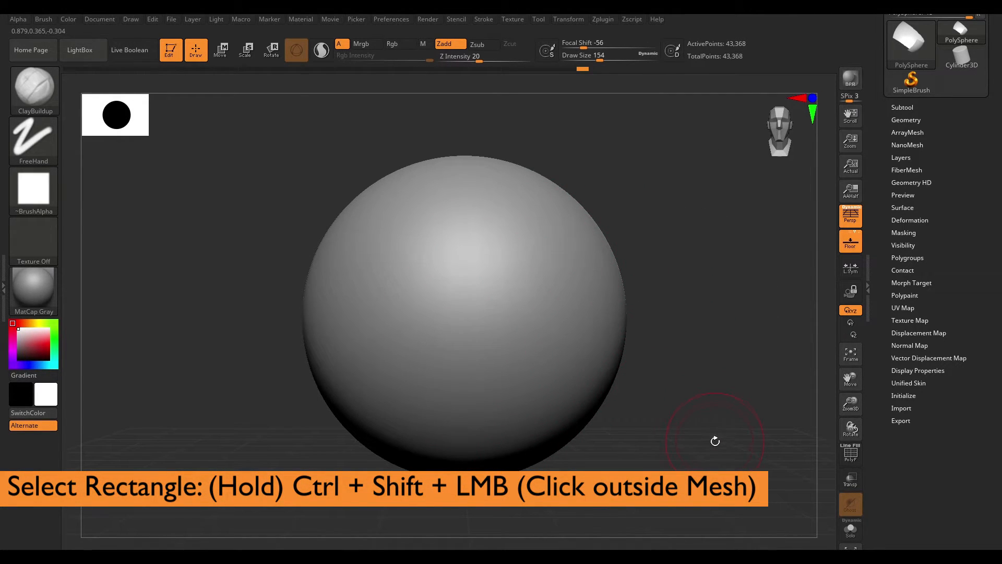
{"action": "key", "text": "ctrl+shift"}
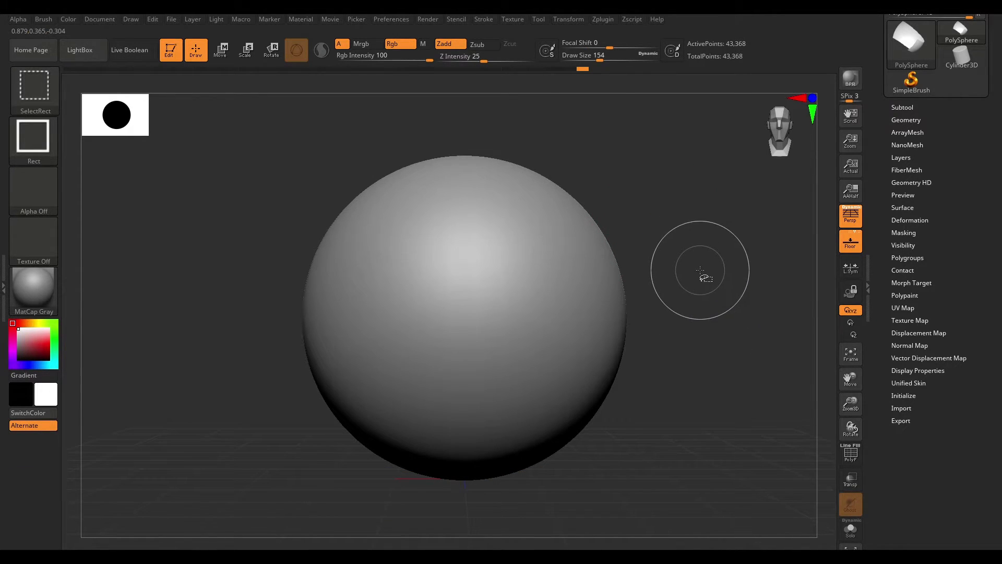
- Hide a rectangular region on the sphere's lower right using an inverse rectangle selection
{"action": "left_click_drag", "start_coordinate": [718, 260], "coordinate": [451, 403], "text": "ctrl+shift"}
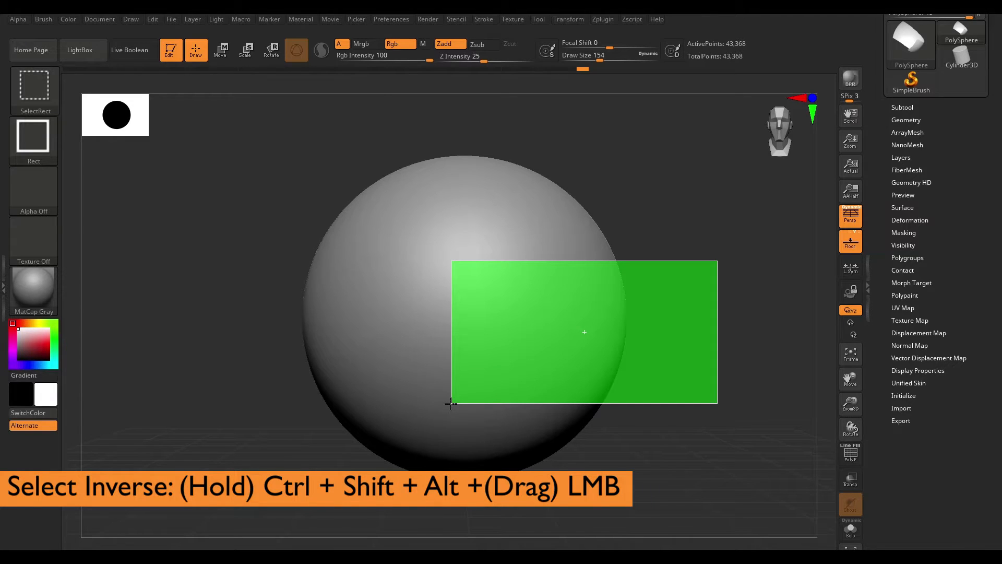
{"action": "left_click_drag", "start_coordinate": [451, 402], "coordinate": [448, 405], "text": "ctrl+shift"}
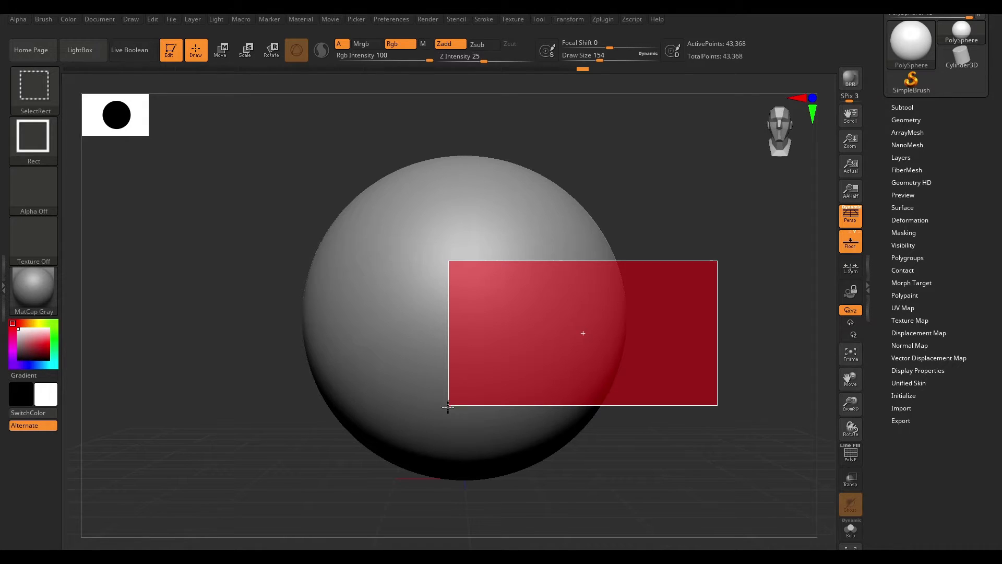
{"action": "left_click_drag", "start_coordinate": [448, 405], "coordinate": [448, 405], "text": "ctrl+alt+shift"}
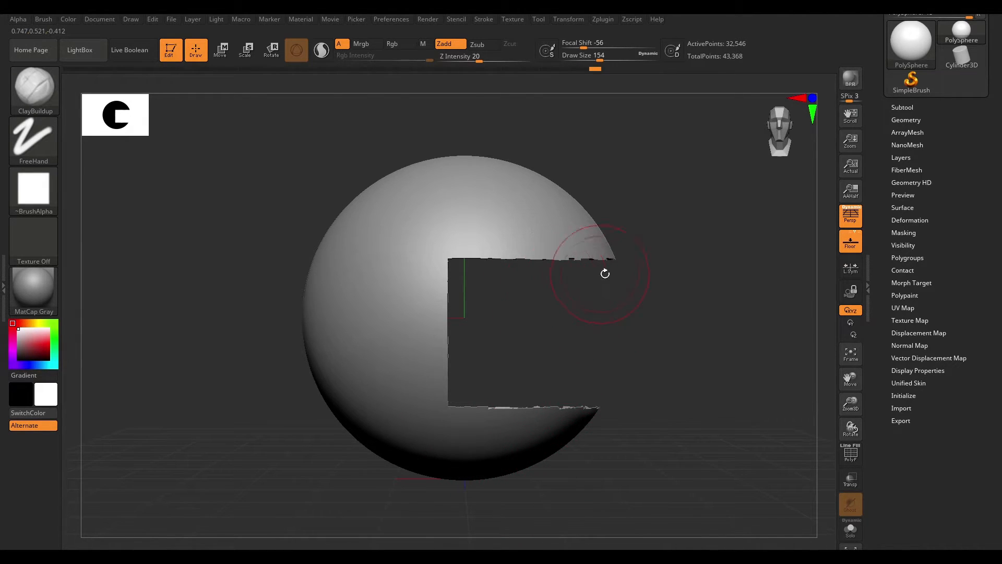
- Show the entire sphere again and switch back to the Standard brush
{"action": "mouse_move", "coordinate": [700, 239]}
{"action": "left_mouse_down"}
{"action": "mouse_move", "coordinate": [643, 247]}
{"action": "mouse_move", "coordinate": [691, 246]}
{"action": "left_mouse_up"}
{"action": "left_click", "coordinate": [690, 233], "text": "ctrl+shift"}
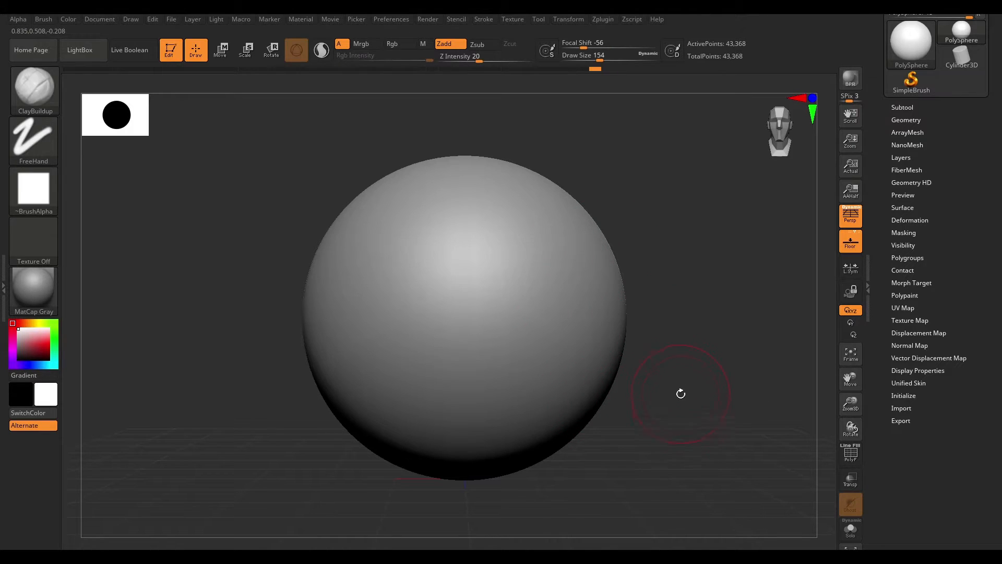
{"action": "key", "text": "ctrl+shift"}
{"action": "key", "text": "ctrl+shift"}
{"action": "left_click", "coordinate": [34, 91], "text": "ctrl+shift"}
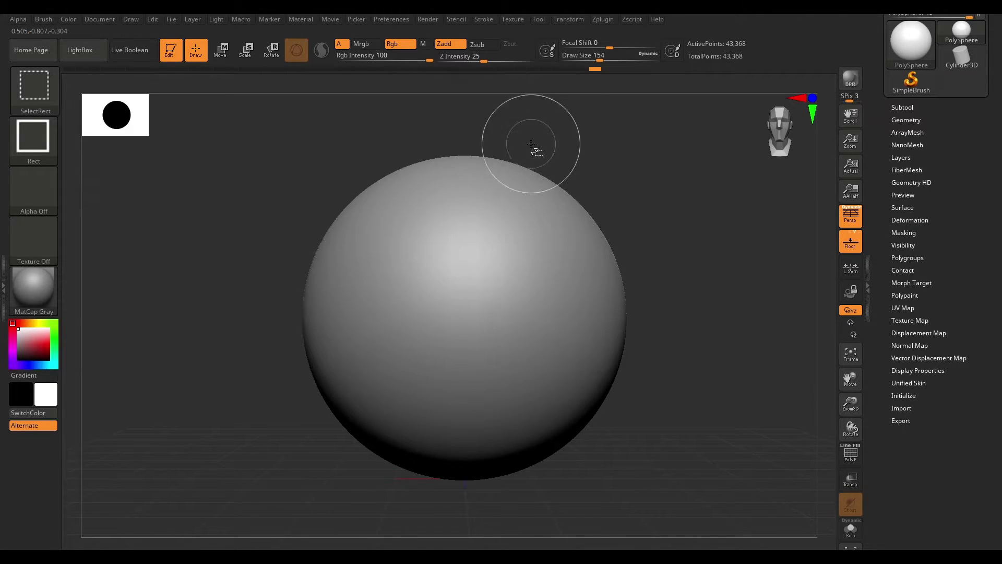
{"action": "left_click", "coordinate": [54, 101], "text": "ctrl+shift"}
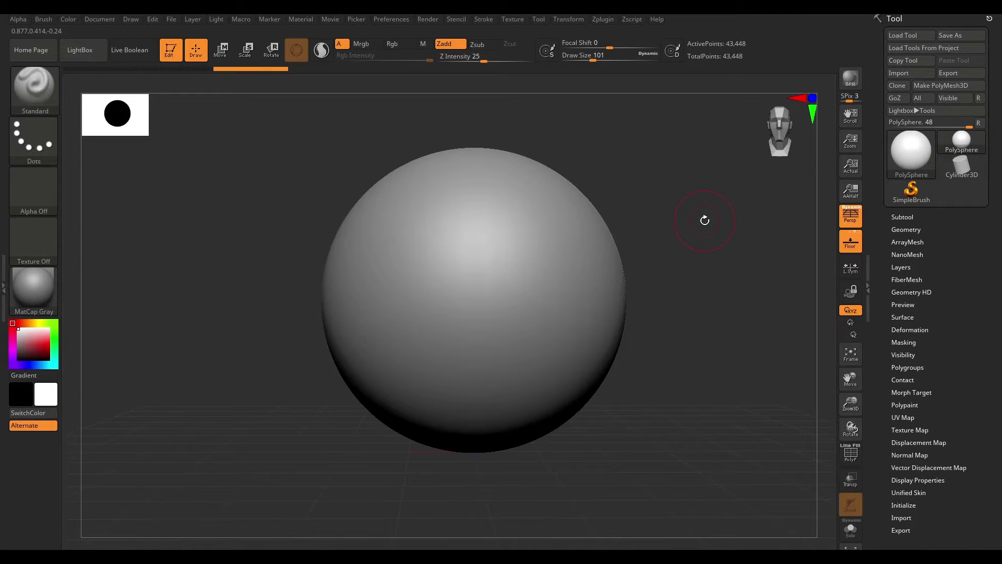
- Select the IMM Primitives insert mesh brush
{"action": "key", "text": "b"}
{"action": "key", "text": "i"}
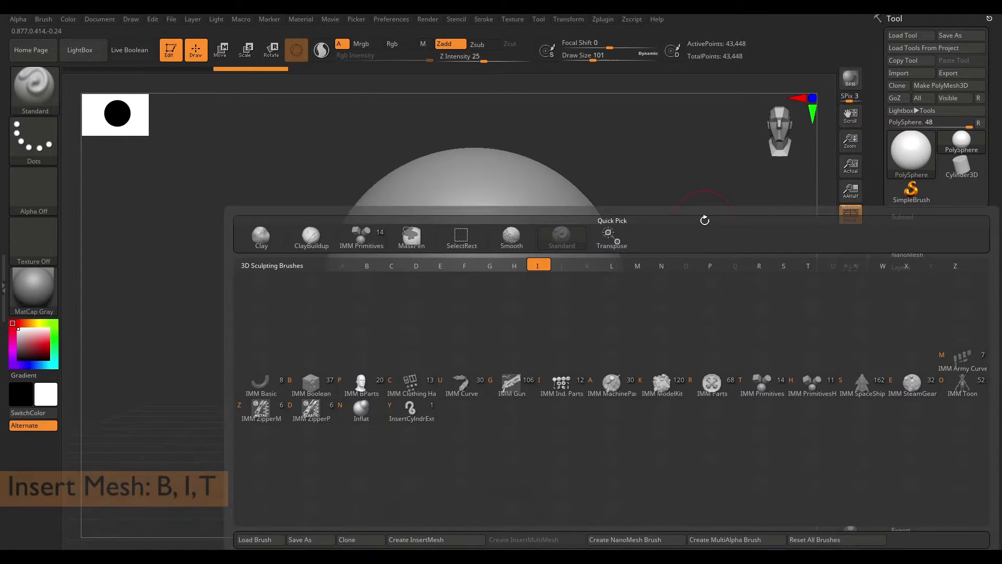
{"action": "key", "text": "t"}
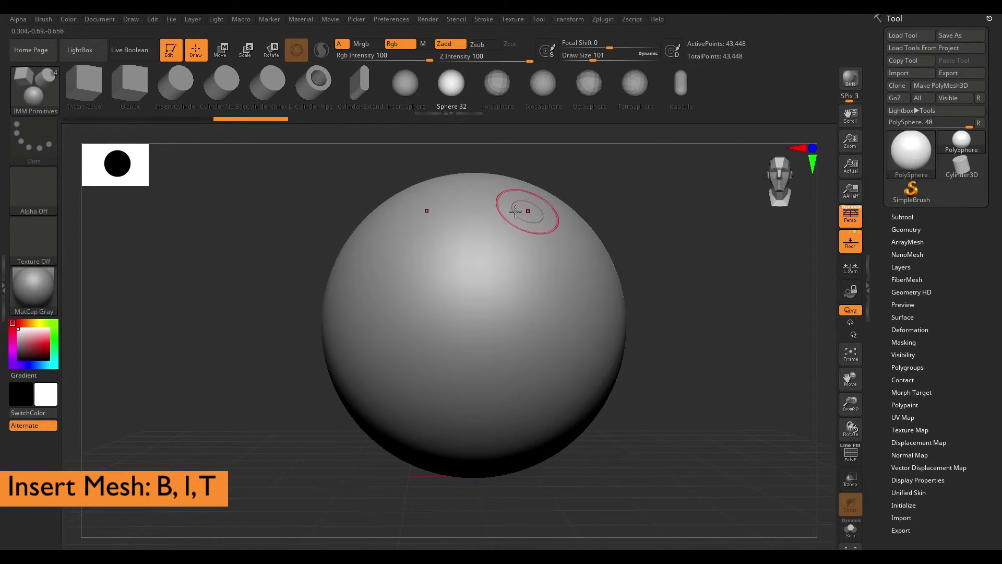
{"action": "left_click", "coordinate": [33, 89]}
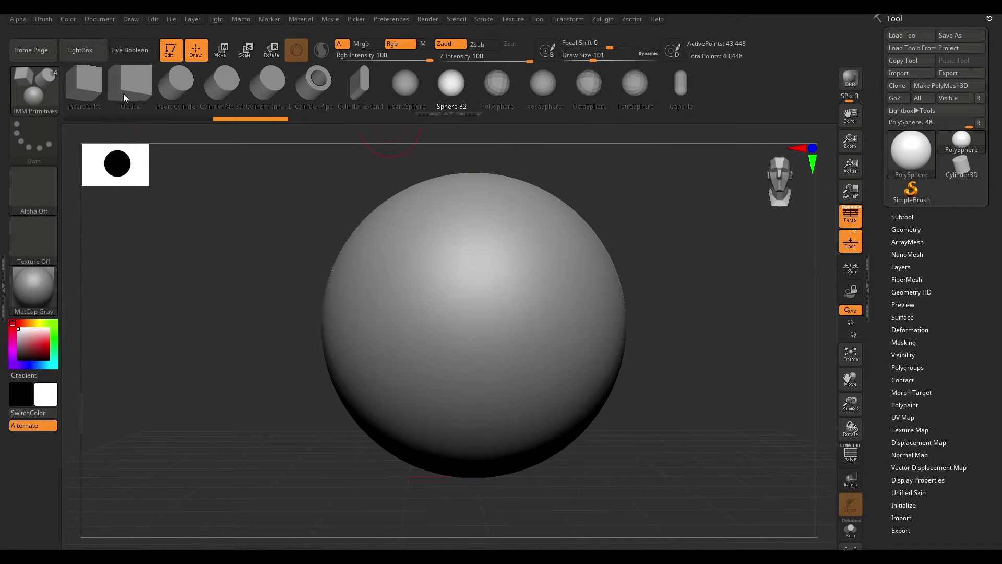
- Choose the PolySphere insert from the MultiMesh inserts of the brush
{"action": "left_click_drag", "start_coordinate": [711, 241], "coordinate": [700, 254], "text": "alt"}
{"action": "left_click_drag", "start_coordinate": [647, 221], "coordinate": [650, 227], "text": "alt"}
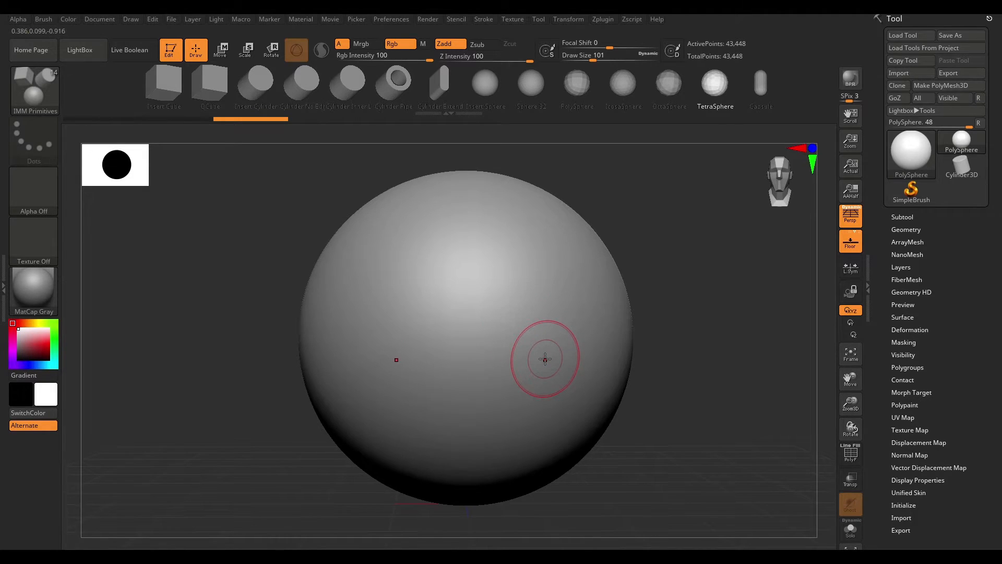
{"action": "key", "text": "m"}
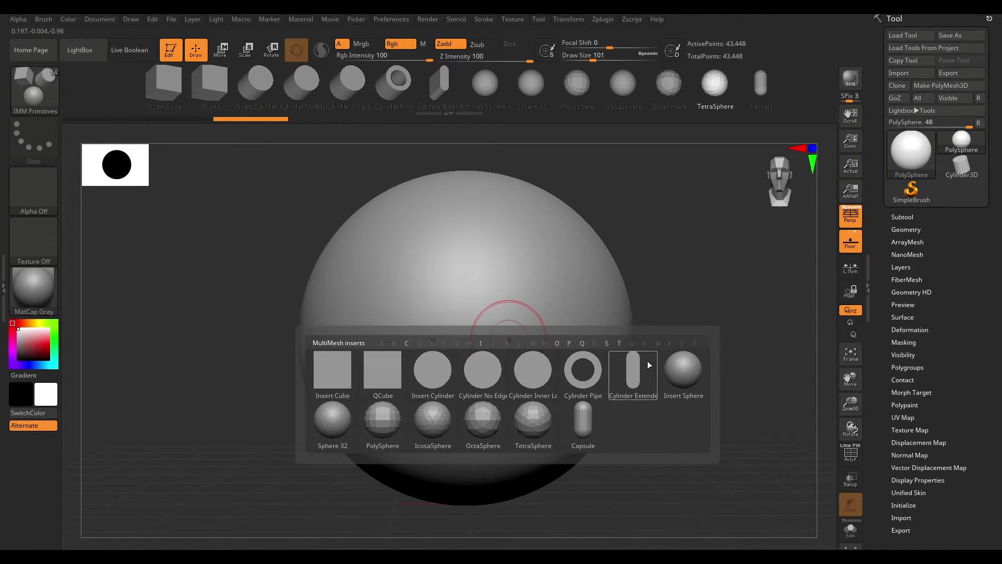
{"action": "key", "text": "m"}
{"action": "key", "text": "m"}
{"action": "key", "text": "m"}
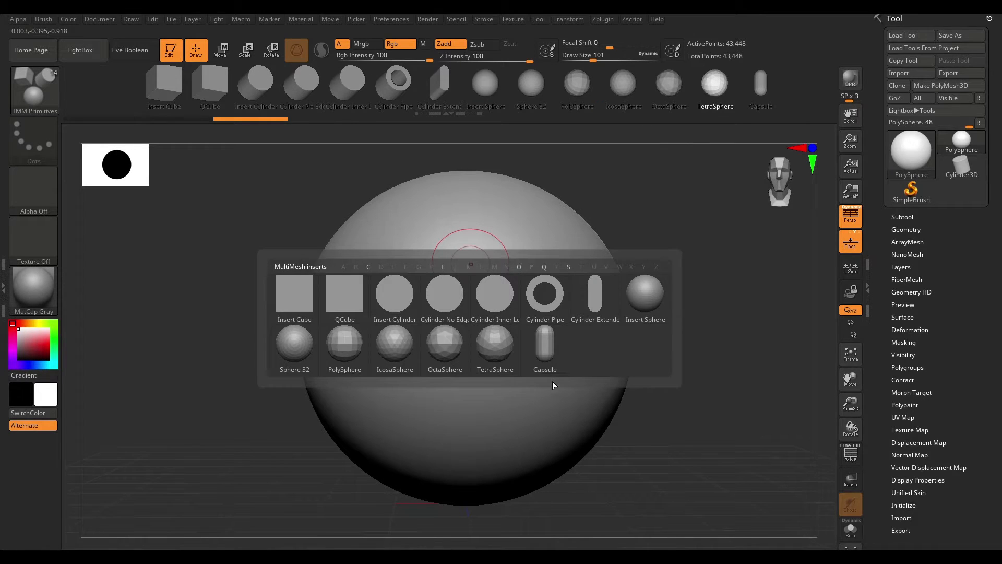
{"action": "left_click", "coordinate": [344, 345]}
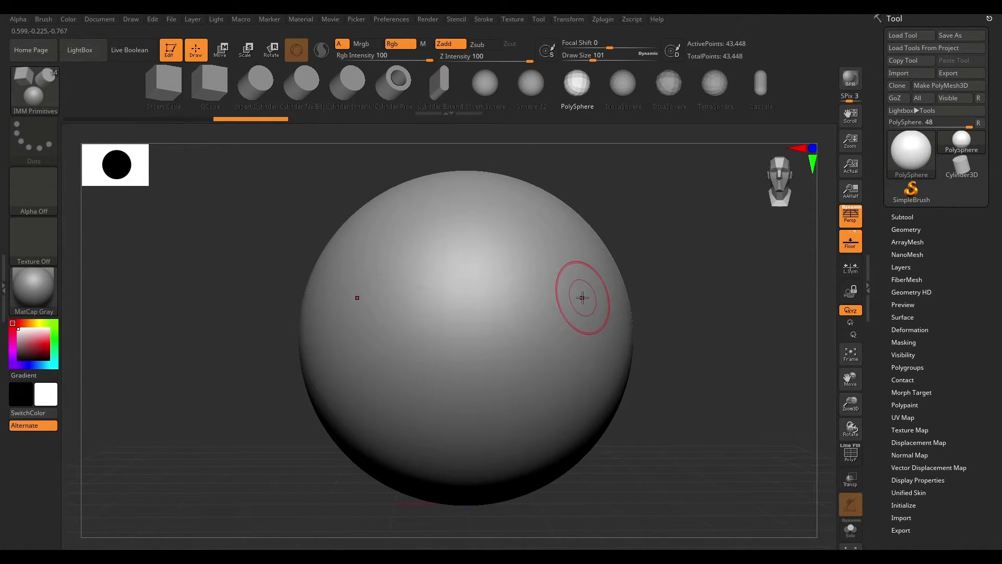
- Insert a symmetric pair of PolySpheres onto the upper sides of the sphere
{"action": "left_click_drag", "start_coordinate": [583, 298], "coordinate": [649, 357]}
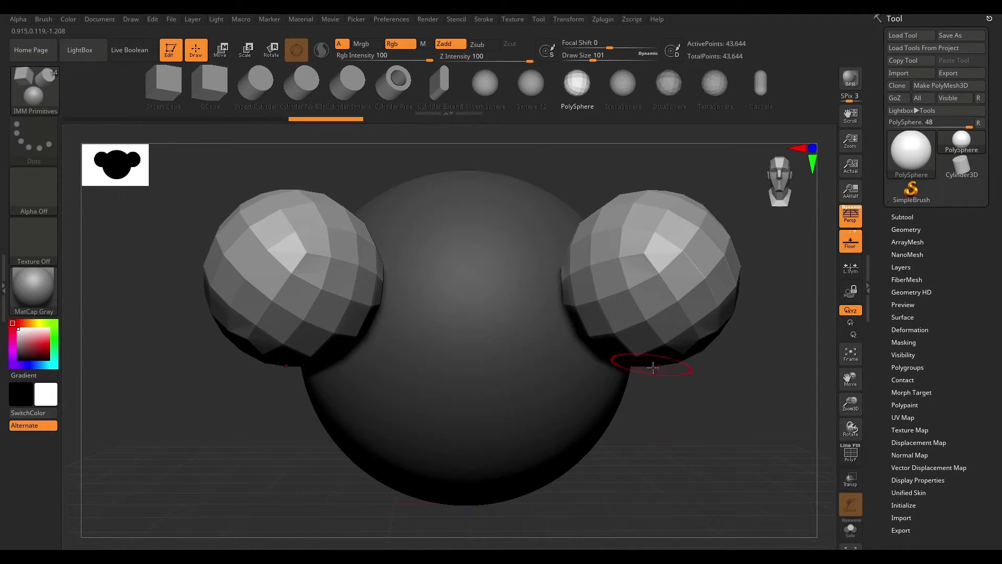
{"action": "left_click_drag", "start_coordinate": [725, 405], "coordinate": [711, 455]}
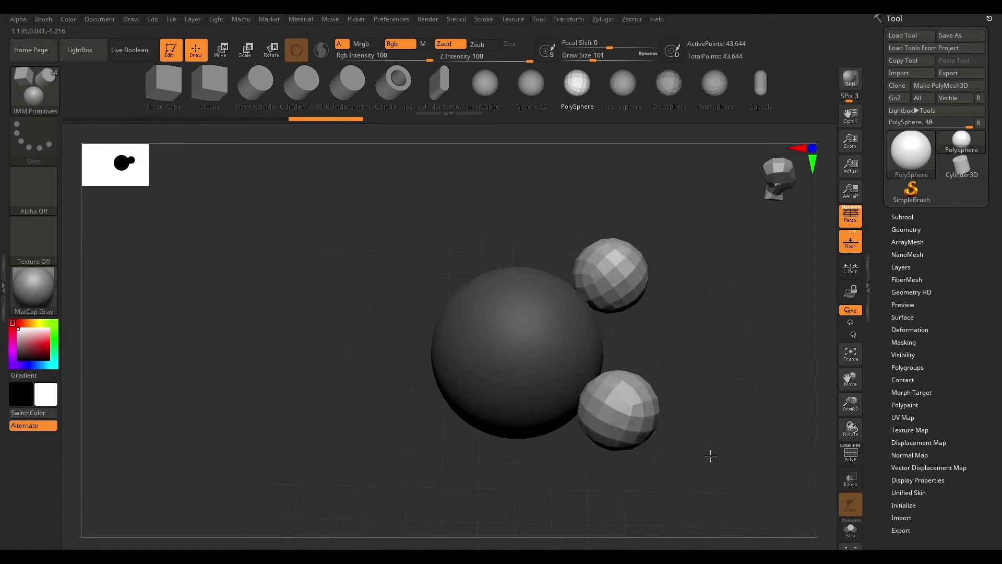
- Reposition the inserted spheres toward the front of the main sphere with the Move gizmo
{"action": "key", "text": "w"}
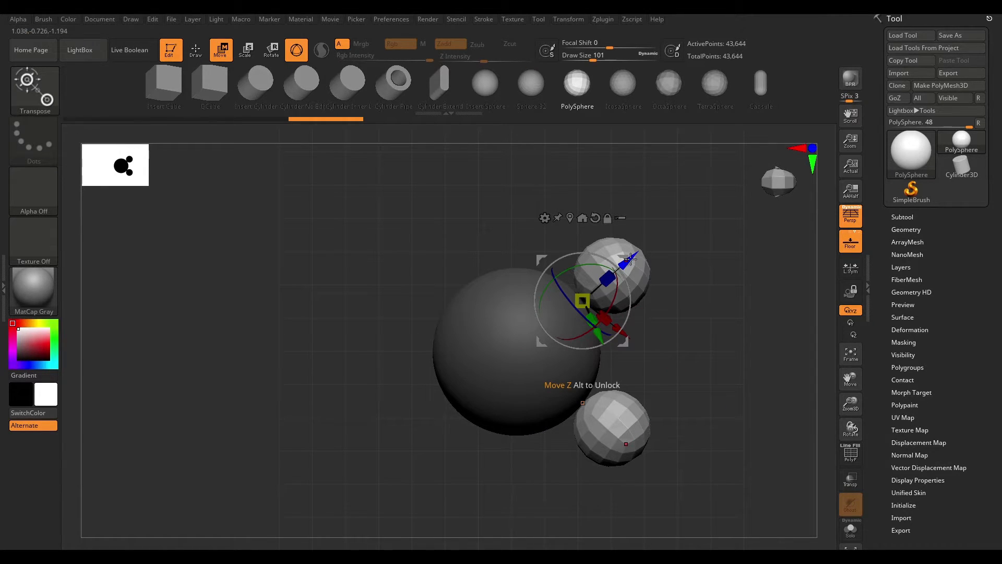
{"action": "left_click_drag", "start_coordinate": [627, 260], "coordinate": [591, 288]}
{"action": "left_click_drag", "start_coordinate": [691, 311], "coordinate": [690, 466]}
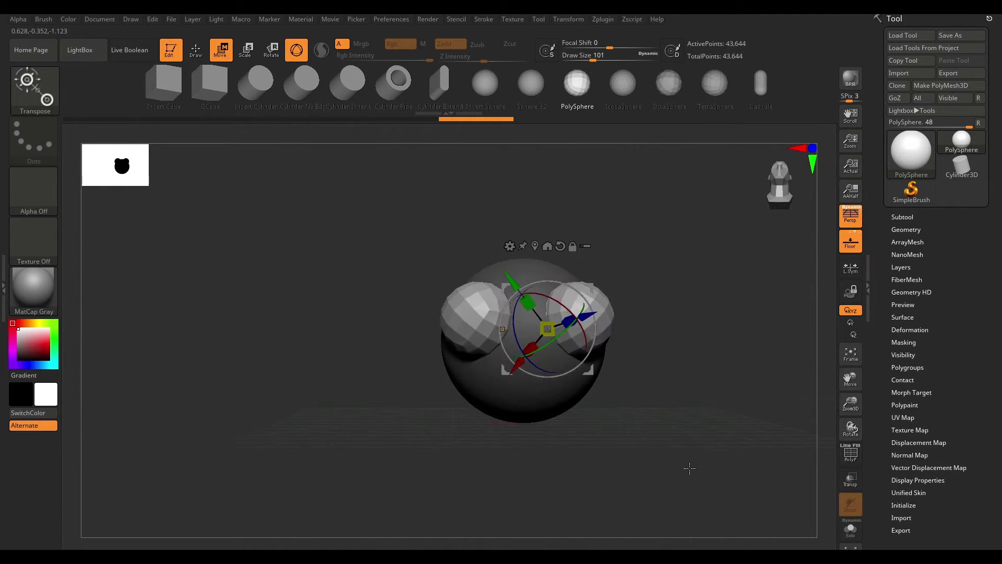
{"action": "left_click_drag", "start_coordinate": [675, 340], "coordinate": [678, 374], "text": "alt"}
{"action": "left_click_drag", "start_coordinate": [514, 284], "coordinate": [513, 290]}
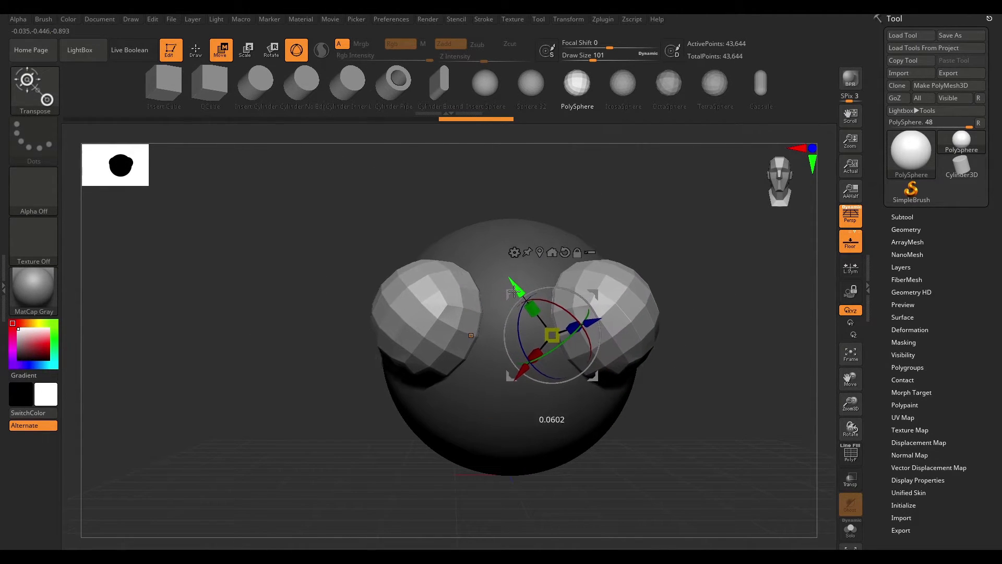
{"action": "mouse_move", "coordinate": [667, 252]}
{"action": "left_mouse_down"}
{"action": "mouse_move", "coordinate": [699, 261]}
{"action": "mouse_move", "coordinate": [675, 221]}
{"action": "left_mouse_up"}
{"action": "key", "text": "q"}
- Orbit around the model to examine the inserted spheres from different angles
{"action": "key", "text": "ctrl"}
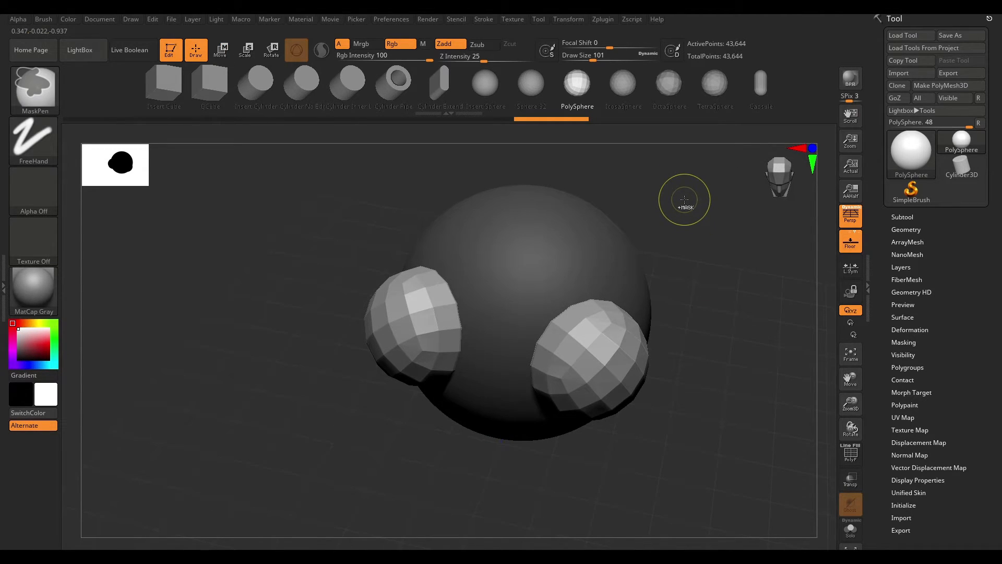
{"action": "left_click", "coordinate": [683, 196], "text": "ctrl"}
{"action": "mouse_move", "coordinate": [684, 197]}
{"action": "left_mouse_down", "text": "ctrl"}
{"action": "mouse_move", "coordinate": [736, 360]}
{"action": "mouse_move", "coordinate": [751, 264]}
{"action": "mouse_move", "coordinate": [577, 268]}
{"action": "left_mouse_up", "text": "ctrl"}
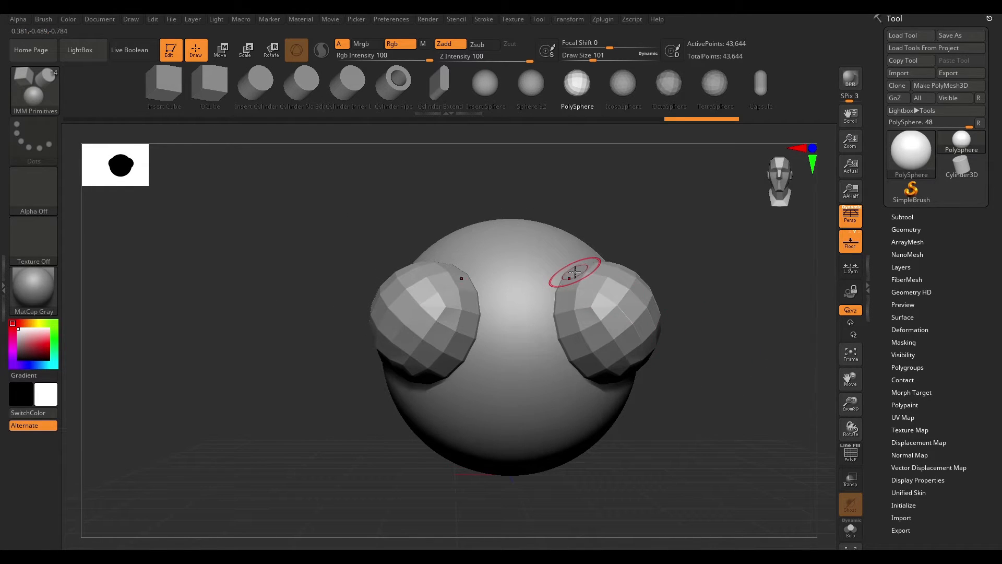
{"action": "left_click_drag", "start_coordinate": [740, 253], "coordinate": [814, 259]}
{"action": "left_click_drag", "start_coordinate": [746, 240], "coordinate": [688, 264]}
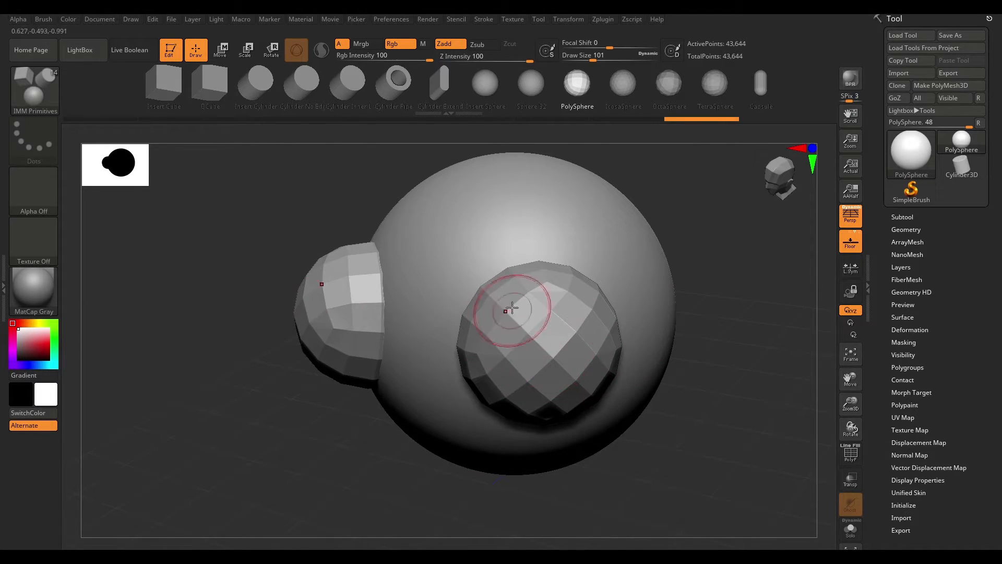
{"action": "left_click_drag", "start_coordinate": [725, 228], "coordinate": [432, 287]}
{"action": "left_click_drag", "start_coordinate": [684, 326], "coordinate": [753, 324]}
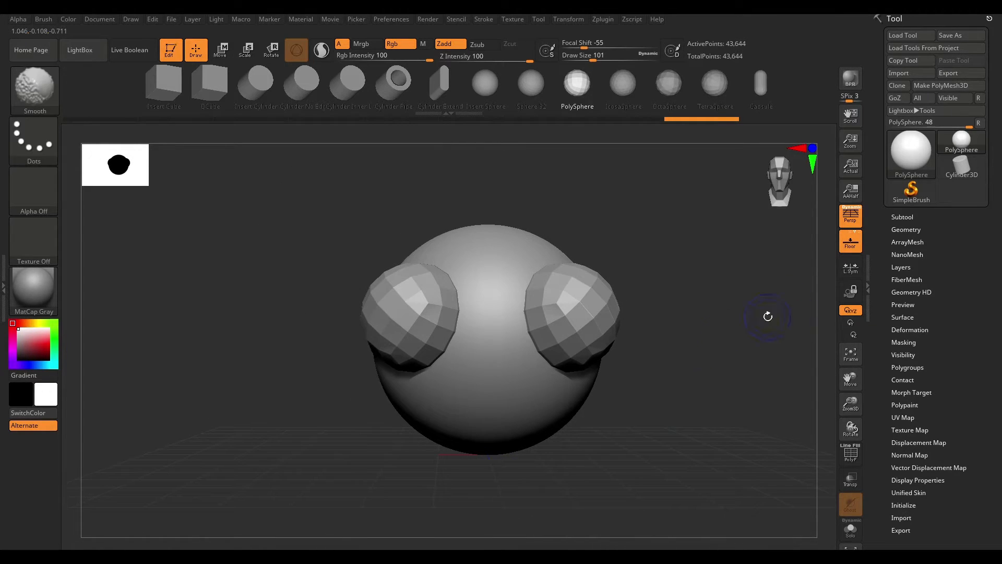
- Split the mesh into separate subtools with Split To Similar Parts
{"action": "left_click", "coordinate": [901, 217]}
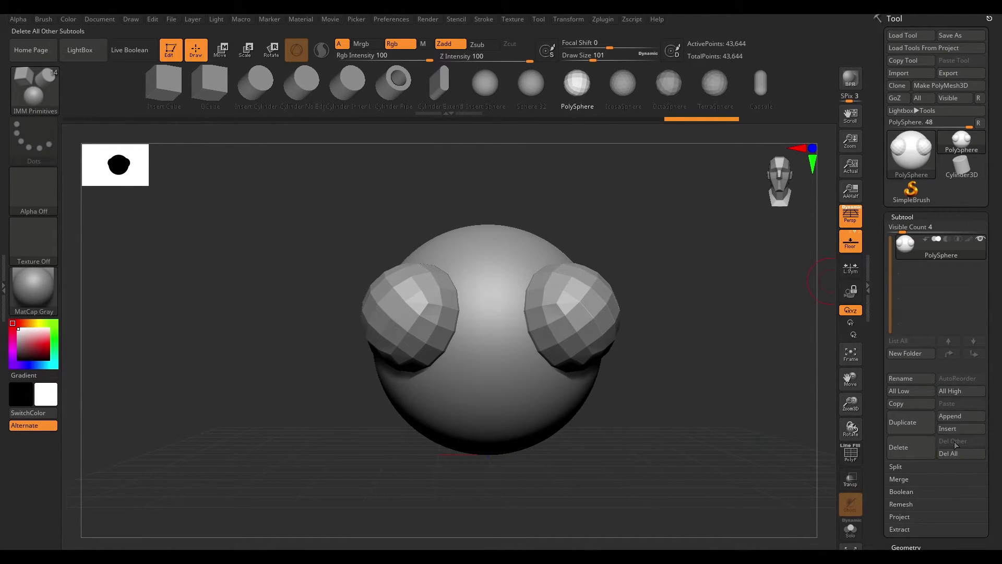
{"action": "left_click", "coordinate": [897, 467]}
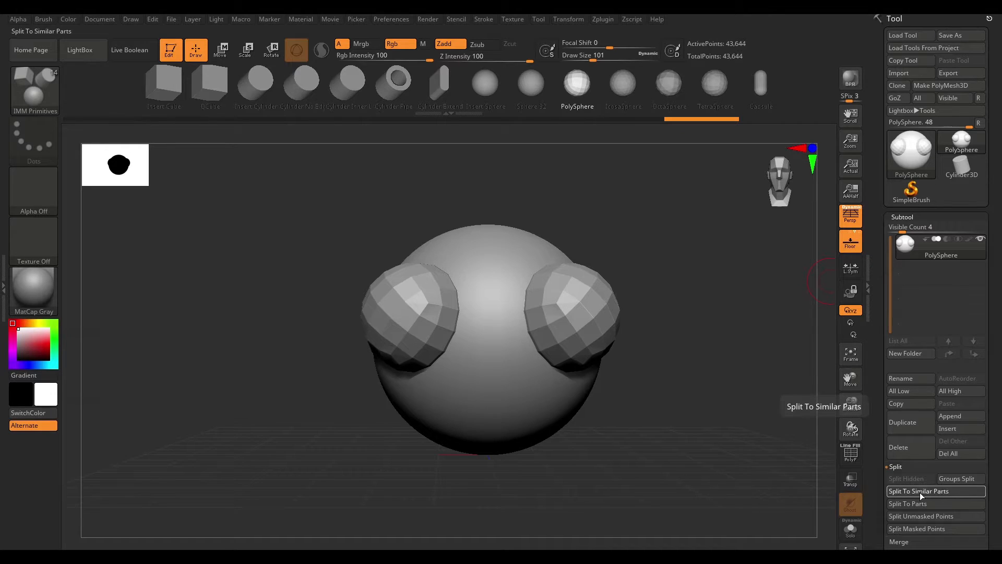
{"action": "left_click", "coordinate": [918, 491]}
{"action": "left_click", "coordinate": [817, 516]}
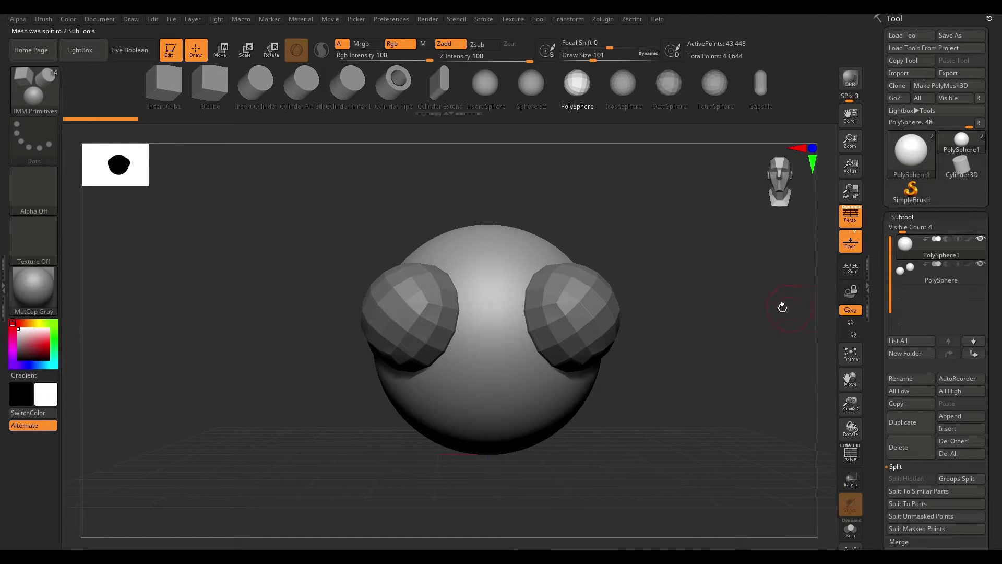
- Open the DynaMesh_Sphere project from the Lightbox
{"action": "left_click_drag", "start_coordinate": [721, 282], "coordinate": [748, 326]}
{"action": "left_click", "coordinate": [919, 275]}
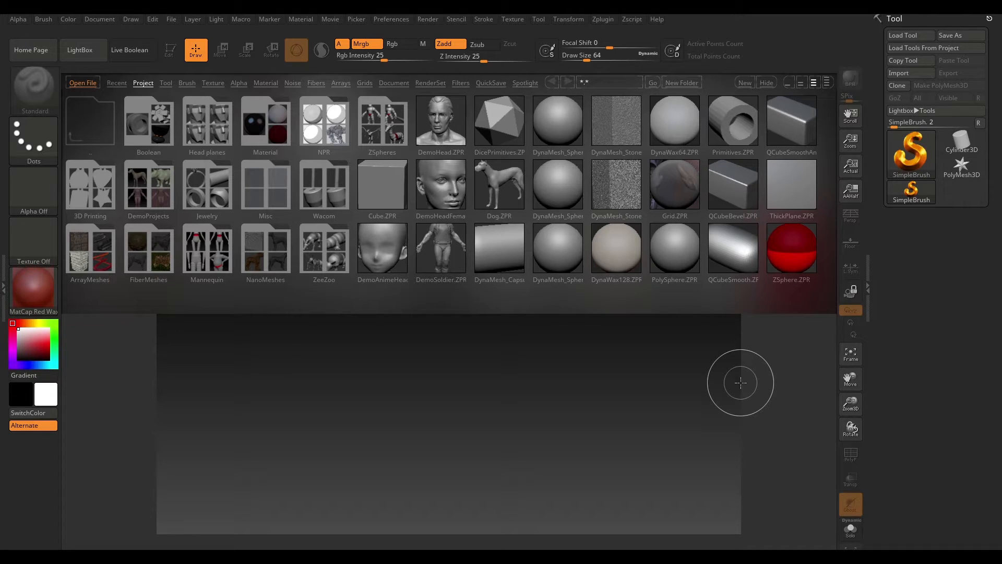
{"action": "double_click", "coordinate": [555, 128]}
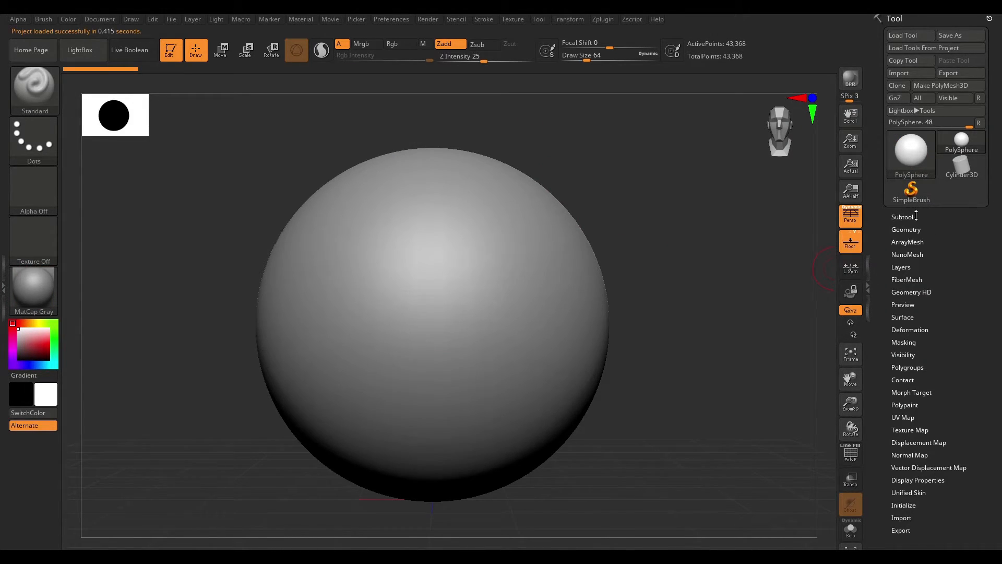
- Append a Ring3D subtool to the sphere
{"action": "left_click", "coordinate": [908, 216]}
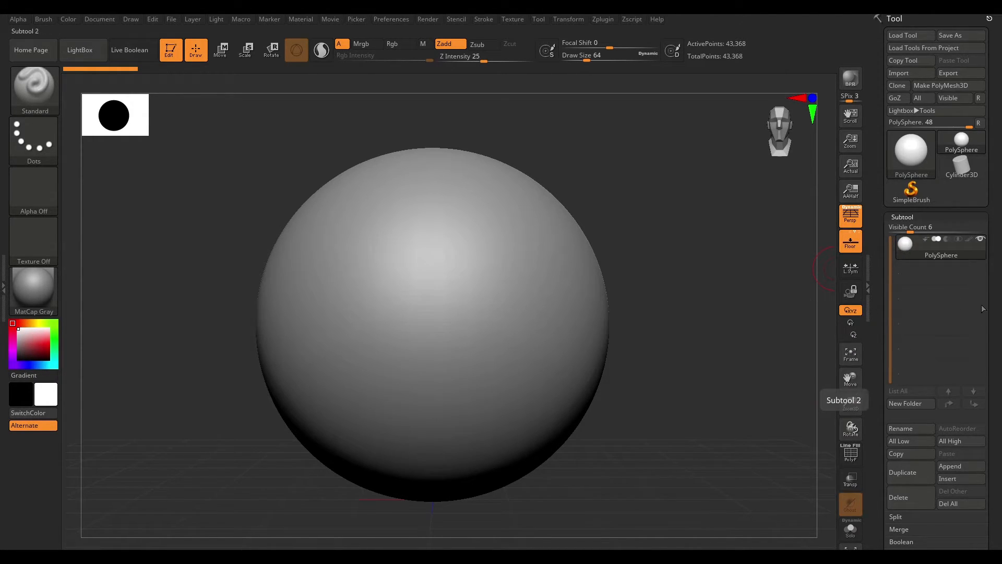
{"action": "mouse_move", "coordinate": [936, 244]}
{"action": "mouse_move", "coordinate": [910, 230]}
{"action": "left_mouse_down"}
{"action": "mouse_move", "coordinate": [930, 230]}
{"action": "mouse_move", "coordinate": [911, 231]}
{"action": "left_mouse_up"}
{"action": "mouse_move", "coordinate": [909, 257]}
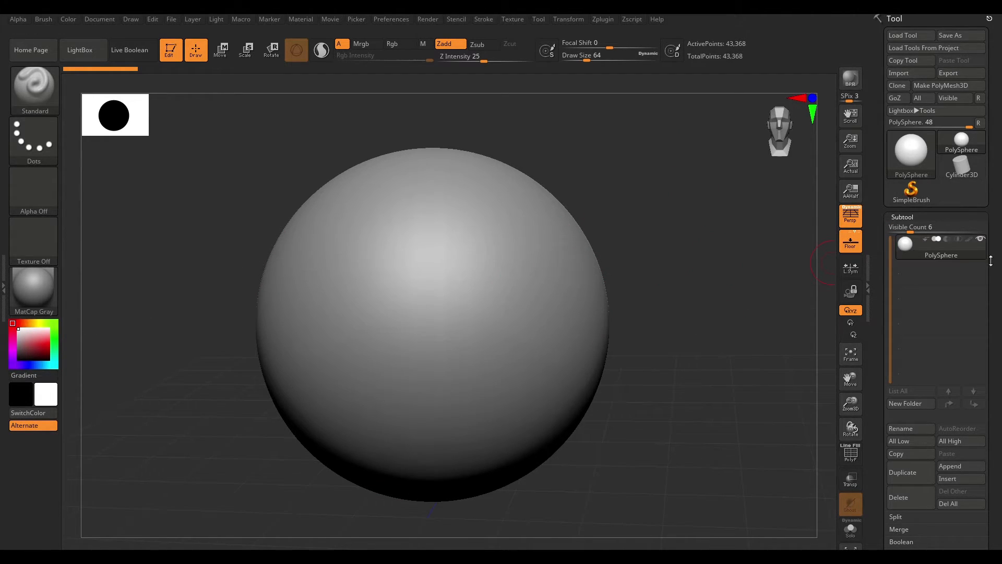
{"action": "mouse_move", "coordinate": [978, 246]}
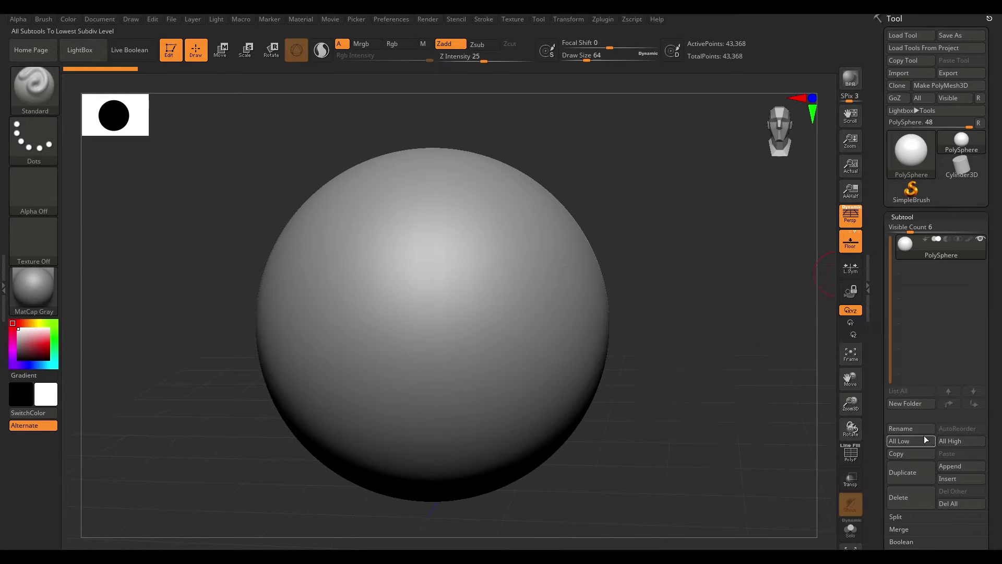
{"action": "left_click", "coordinate": [958, 469]}
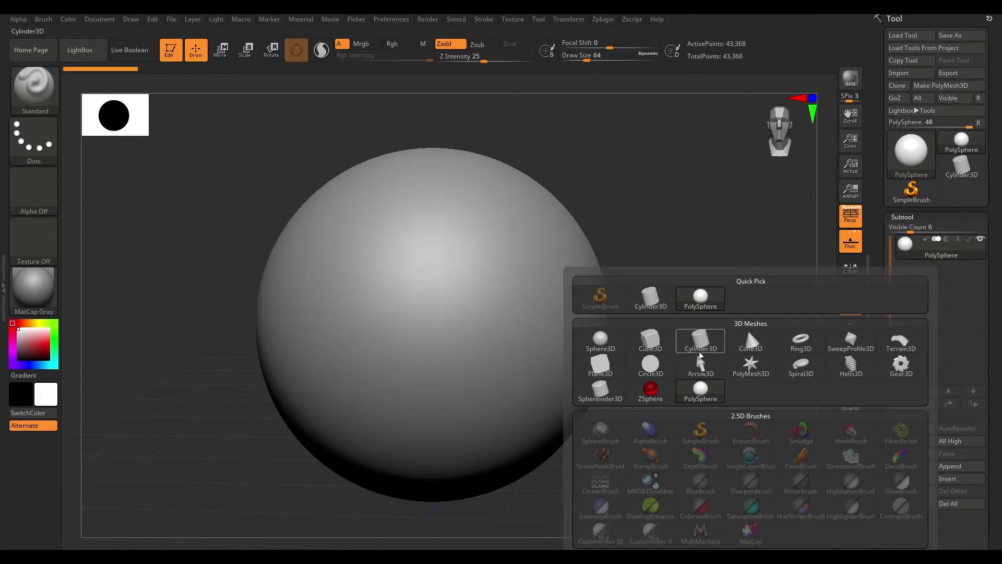
{"action": "mouse_move", "coordinate": [699, 346]}
{"action": "left_click", "coordinate": [800, 340]}
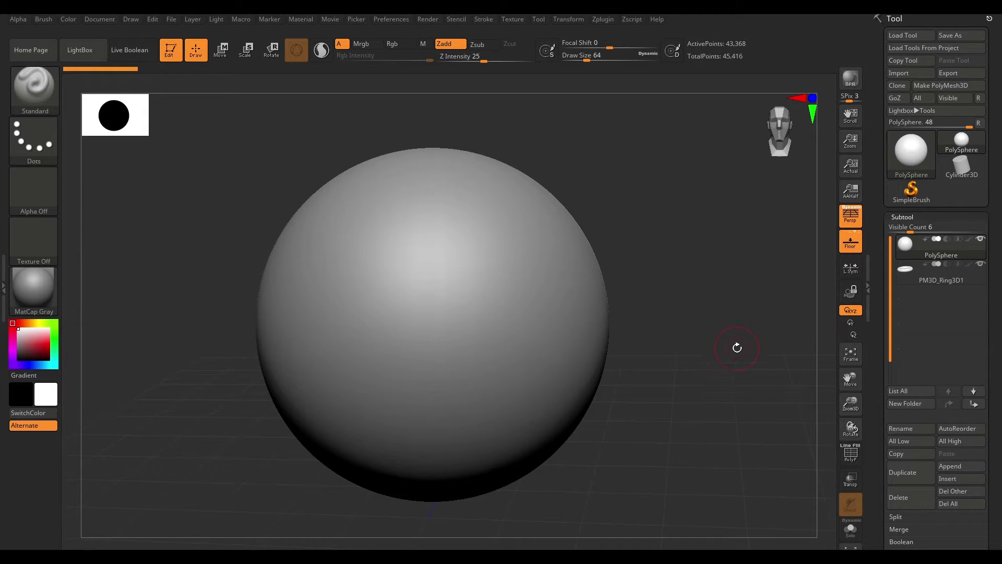
- Select the ring subtool and scale it up around the sphere with the Scale gizmo
{"action": "left_click", "coordinate": [246, 52]}
{"action": "left_click_drag", "start_coordinate": [433, 324], "coordinate": [473, 334]}
{"action": "key", "text": "ctrl+z"}
{"action": "left_click", "coordinate": [940, 273]}
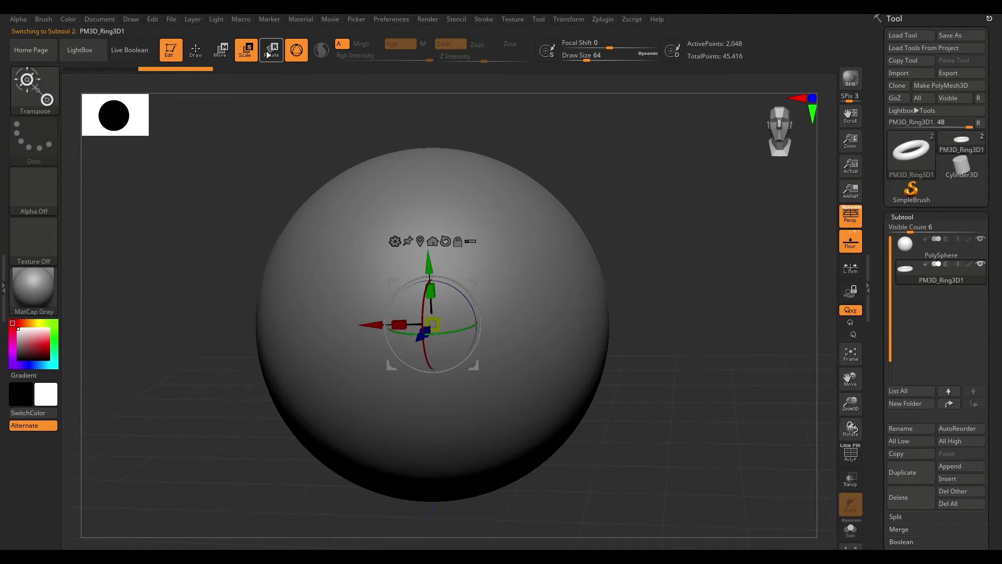
{"action": "left_click_drag", "start_coordinate": [433, 325], "coordinate": [887, 334]}
{"action": "left_click_drag", "start_coordinate": [708, 277], "coordinate": [720, 360]}
{"action": "left_click_drag", "start_coordinate": [437, 320], "coordinate": [424, 325]}
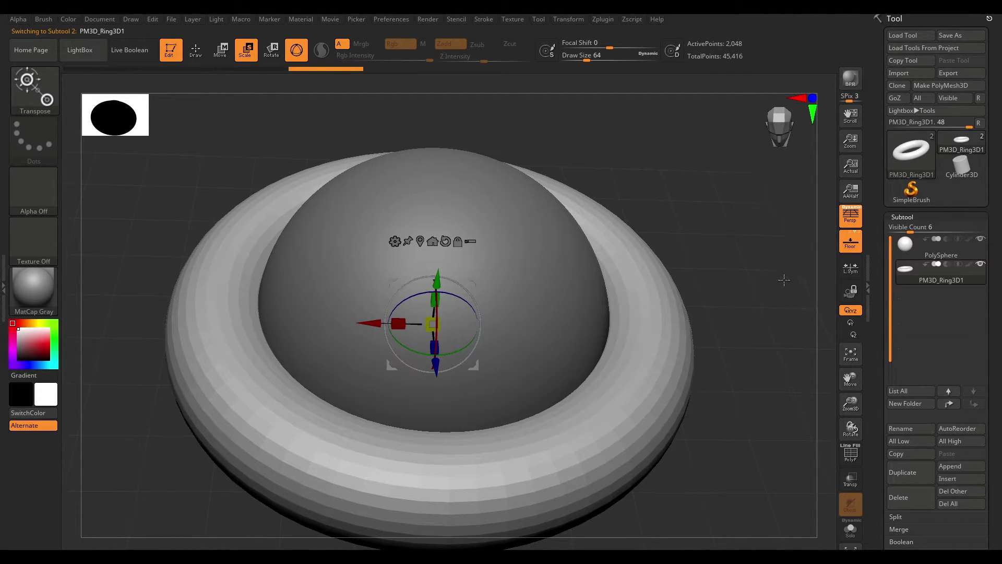
{"action": "left_click_drag", "start_coordinate": [716, 279], "coordinate": [712, 235]}
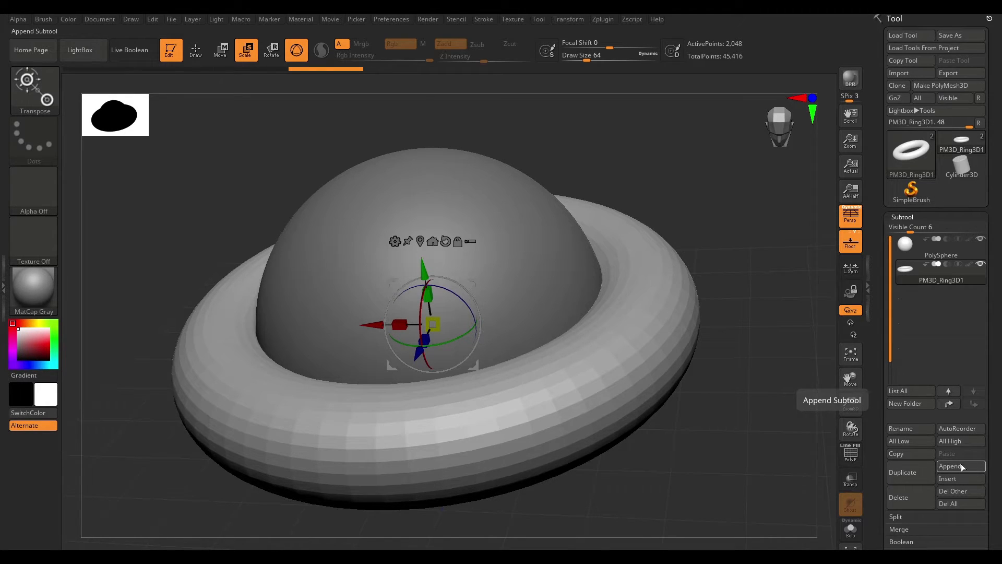
- Hide the sphere subtool to view only the ring, then show it again
{"action": "key", "text": "ctrl"}
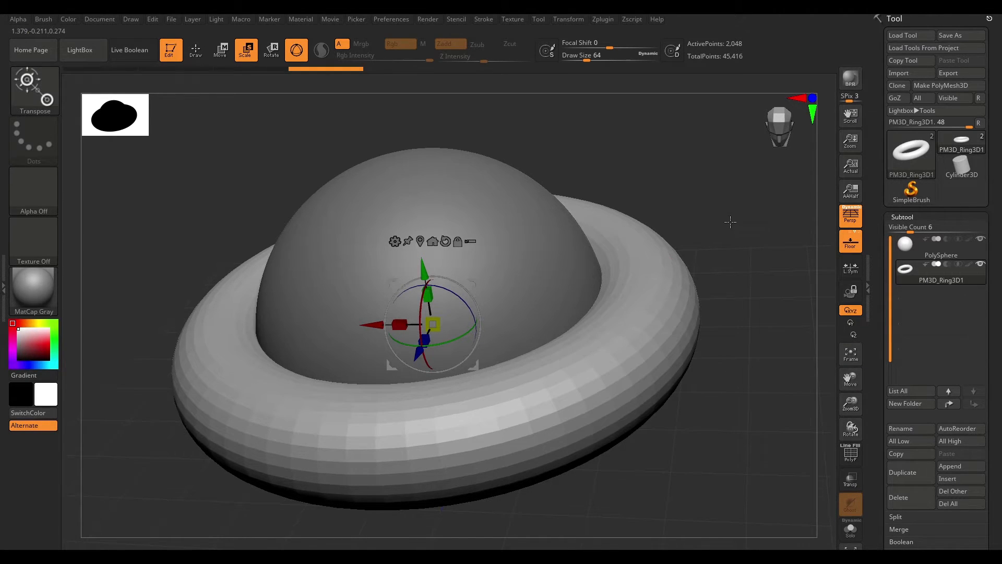
{"action": "left_click_drag", "start_coordinate": [729, 220], "coordinate": [717, 256]}
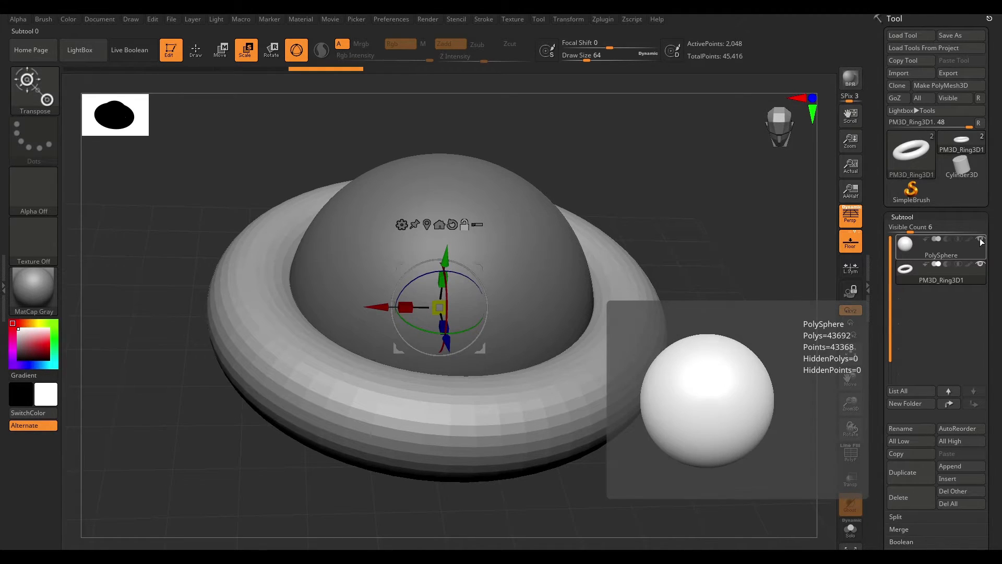
{"action": "left_click", "coordinate": [981, 242]}
{"action": "left_click_drag", "start_coordinate": [726, 262], "coordinate": [617, 349]}
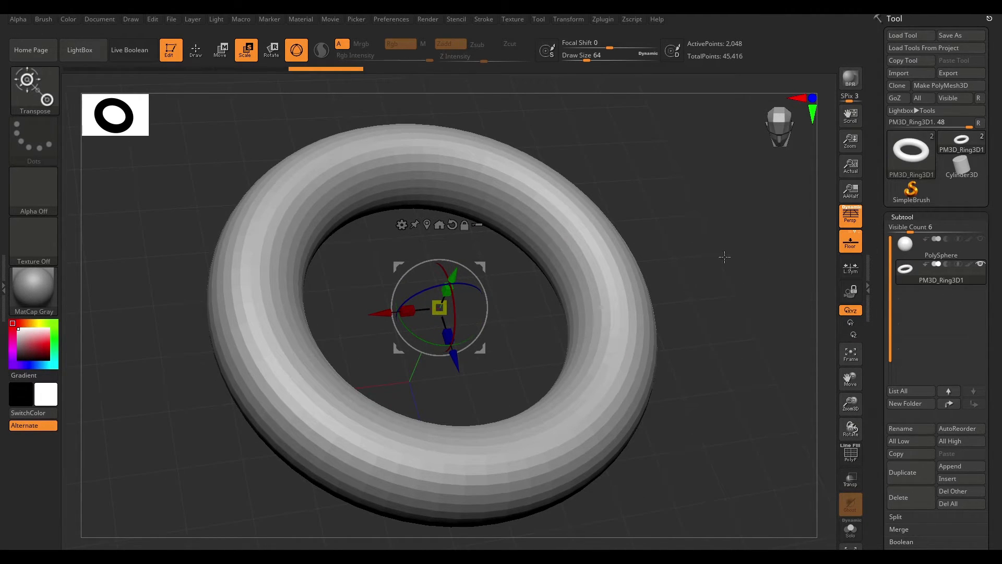
{"action": "left_click", "coordinate": [981, 240]}
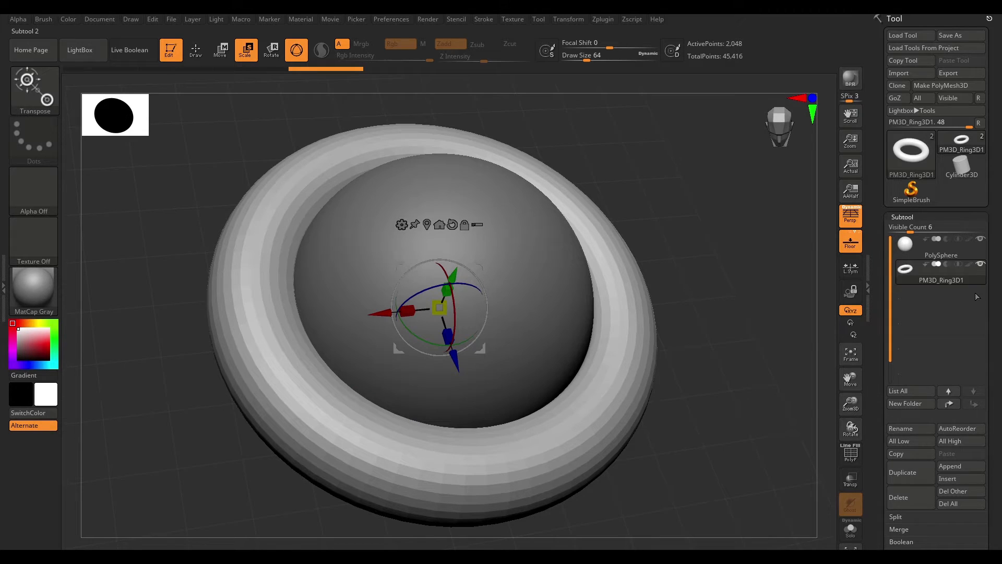
{"action": "left_click_drag", "start_coordinate": [766, 353], "coordinate": [735, 407]}
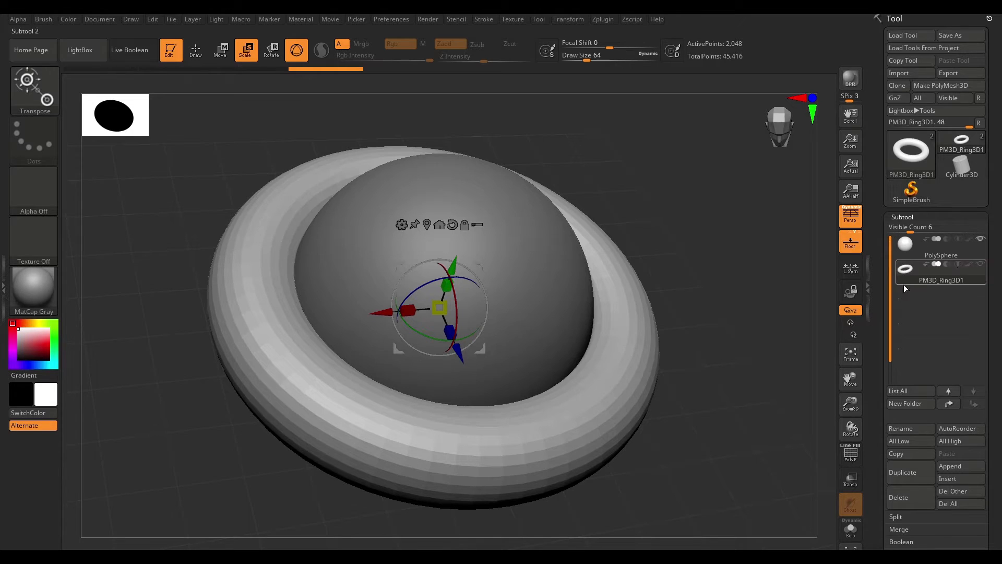
{"action": "left_click_drag", "start_coordinate": [716, 278], "coordinate": [707, 324]}
- Select the PolySphere subtool and rename it to Sphere
{"action": "left_click", "coordinate": [918, 246]}
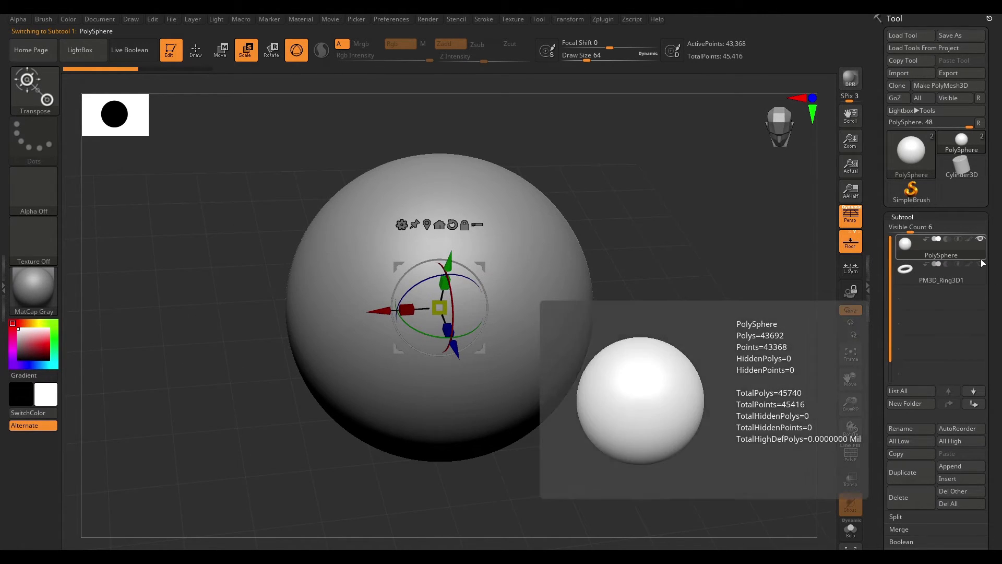
{"action": "left_click", "coordinate": [980, 263]}
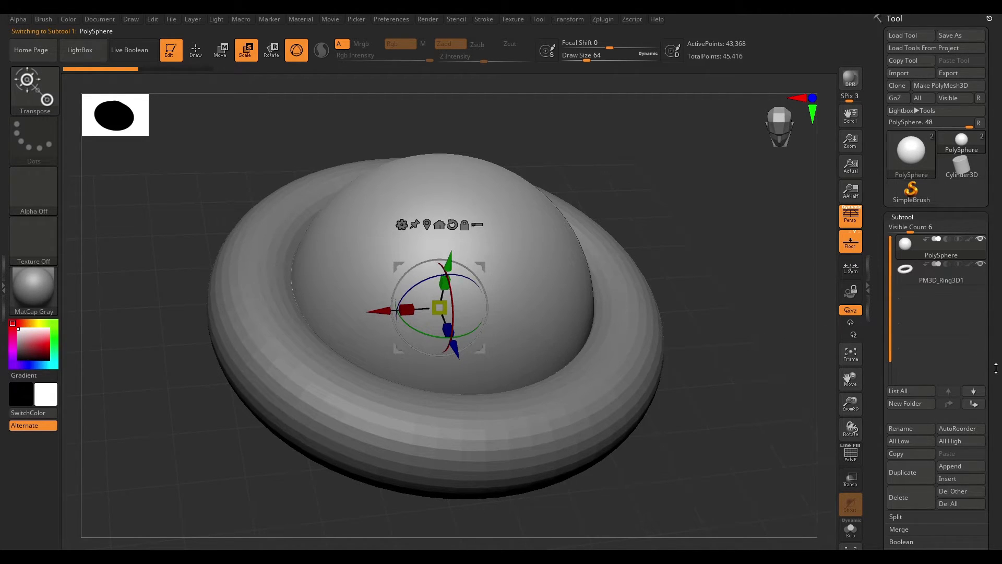
{"action": "mouse_move", "coordinate": [996, 367]}
{"action": "left_mouse_down"}
{"action": "mouse_move", "coordinate": [999, 331]}
{"action": "mouse_move", "coordinate": [998, 377]}
{"action": "left_mouse_up"}
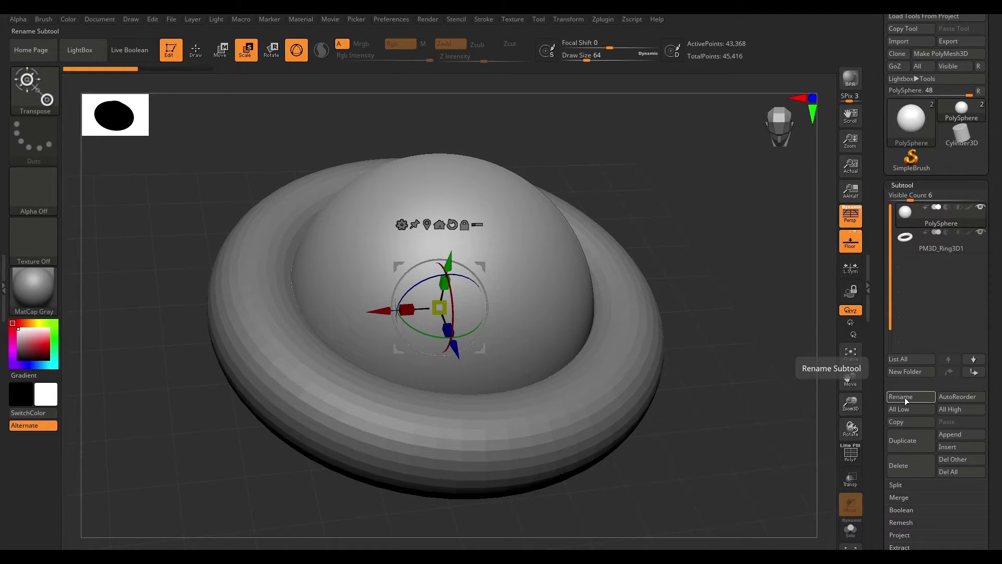
{"action": "mouse_move", "coordinate": [925, 211]}
{"action": "left_click", "coordinate": [903, 395]}
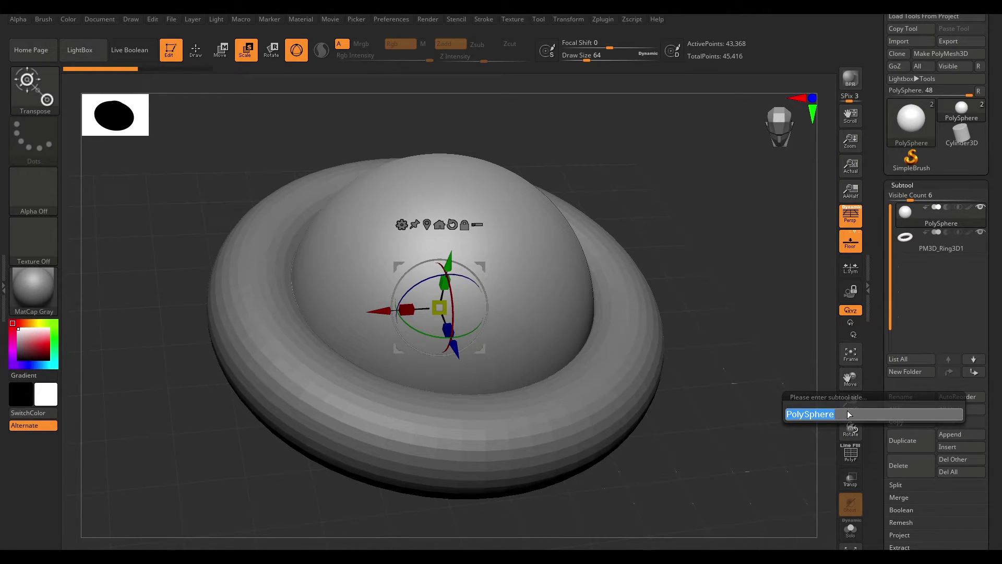
{"action": "left_click", "coordinate": [804, 419]}
{"action": "key", "text": "BackSpace"}
{"action": "key", "text": "BackSpace"}
{"action": "key", "text": "BackSpace"}
{"action": "key", "text": "BackSpace"}
{"action": "key", "text": "Return"}
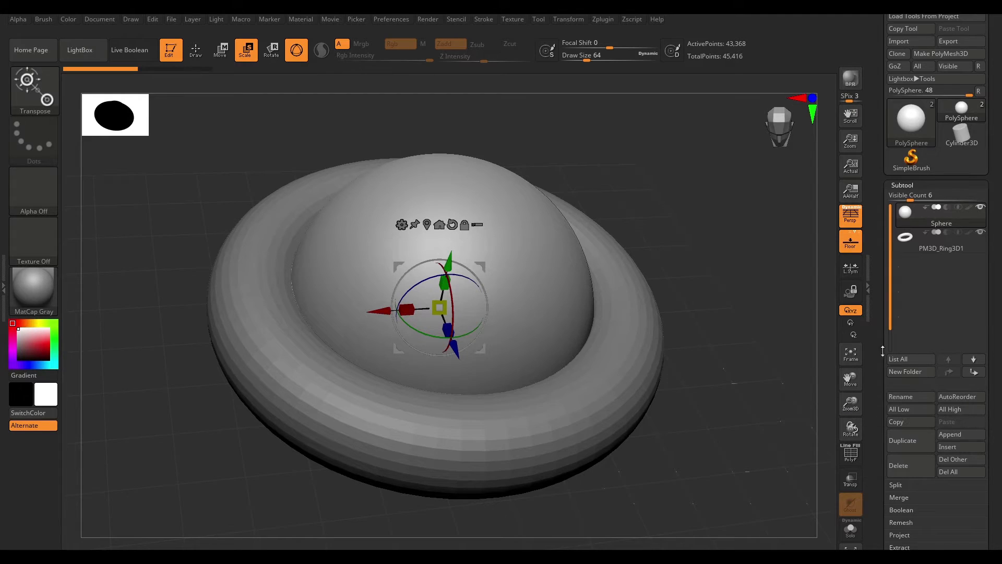
- Select the ring subtool and rename it to Ring3D
{"action": "left_click", "coordinate": [947, 250]}
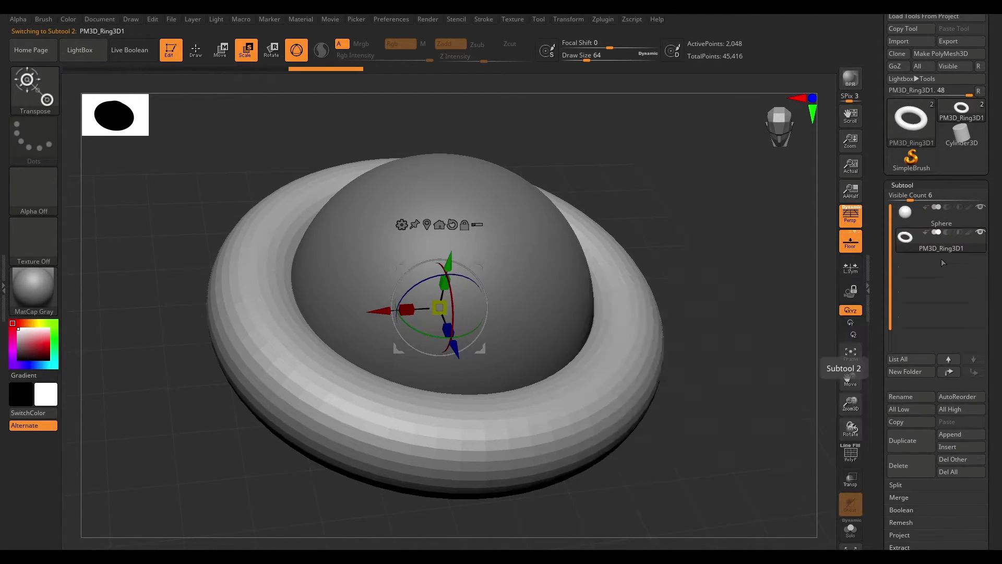
{"action": "left_click", "coordinate": [912, 397]}
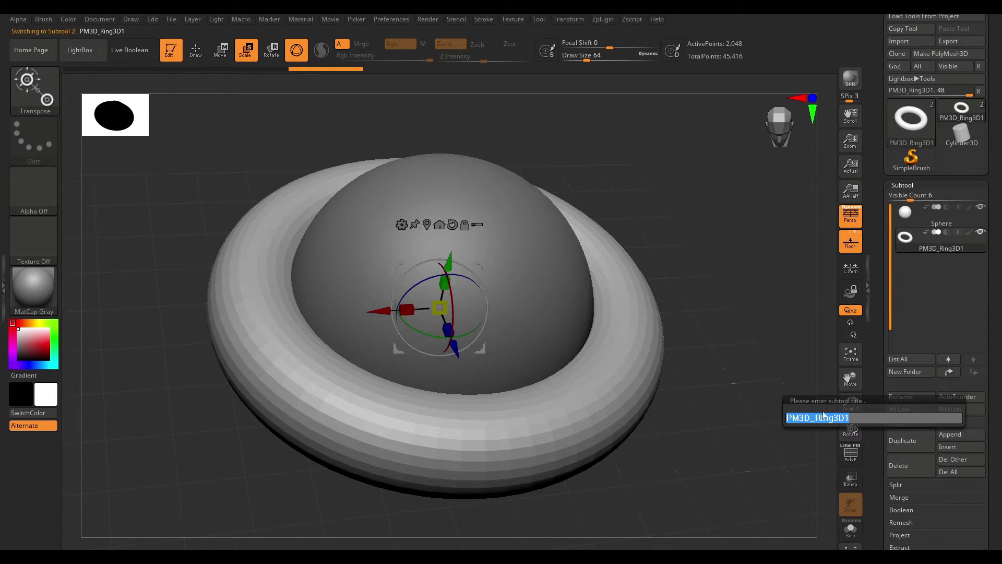
{"action": "left_click_drag", "start_coordinate": [815, 418], "coordinate": [785, 420]}
{"action": "key", "text": "BackSpace"}
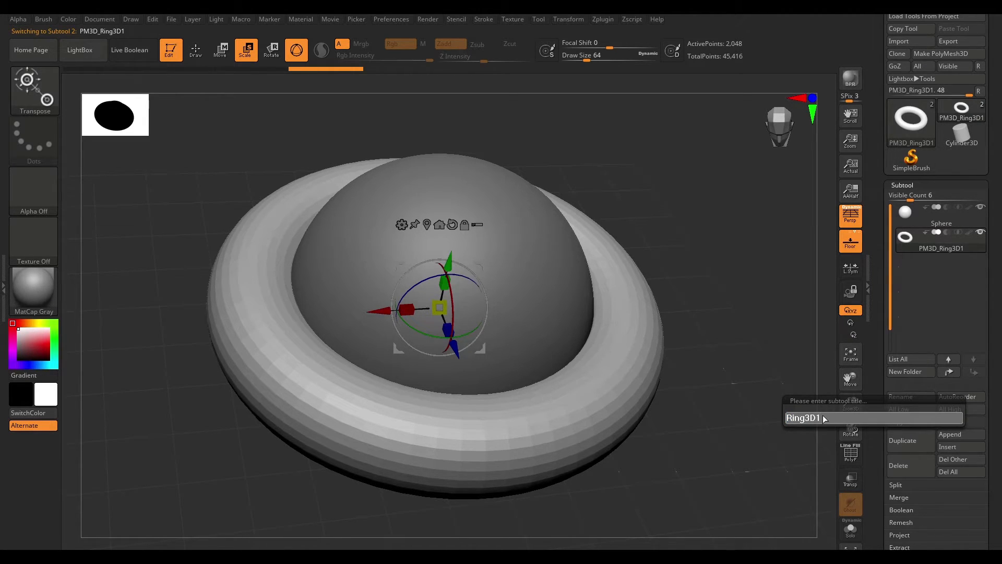
{"action": "key", "text": "Return"}
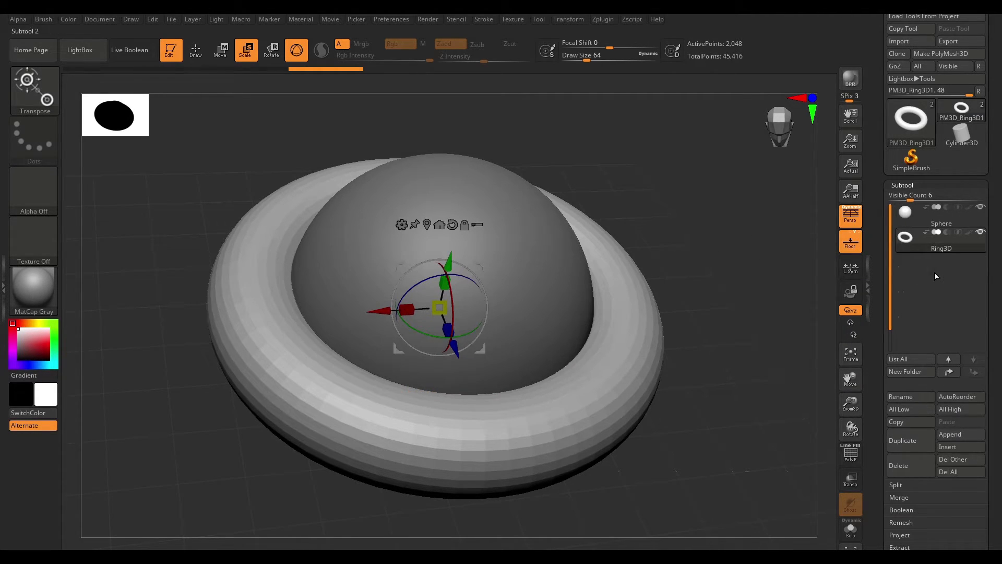
- Duplicate the Ring3D subtool, then delete the duplicate
{"action": "left_click", "coordinate": [920, 441]}
{"action": "mouse_move", "coordinate": [911, 238]}
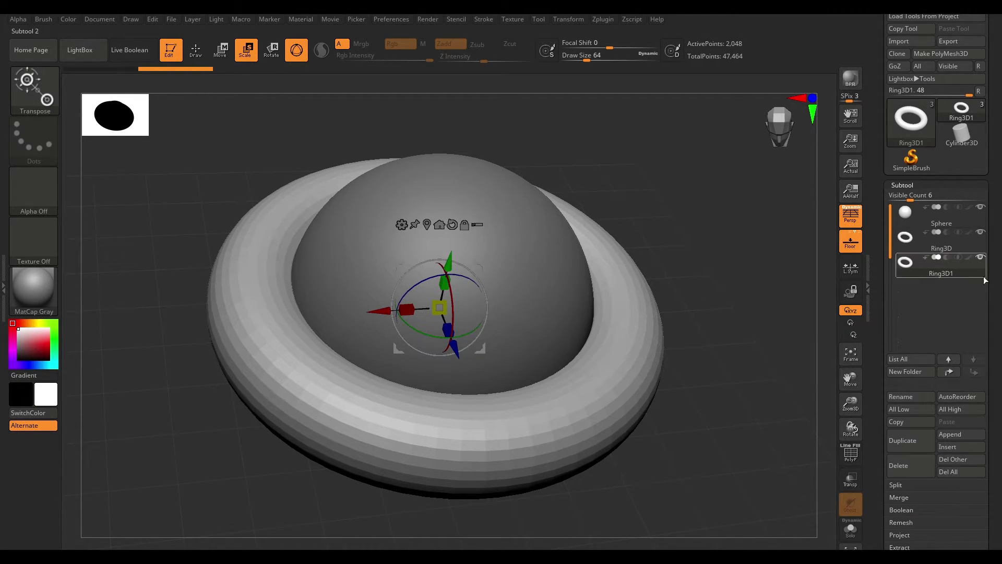
{"action": "left_click", "coordinate": [909, 458]}
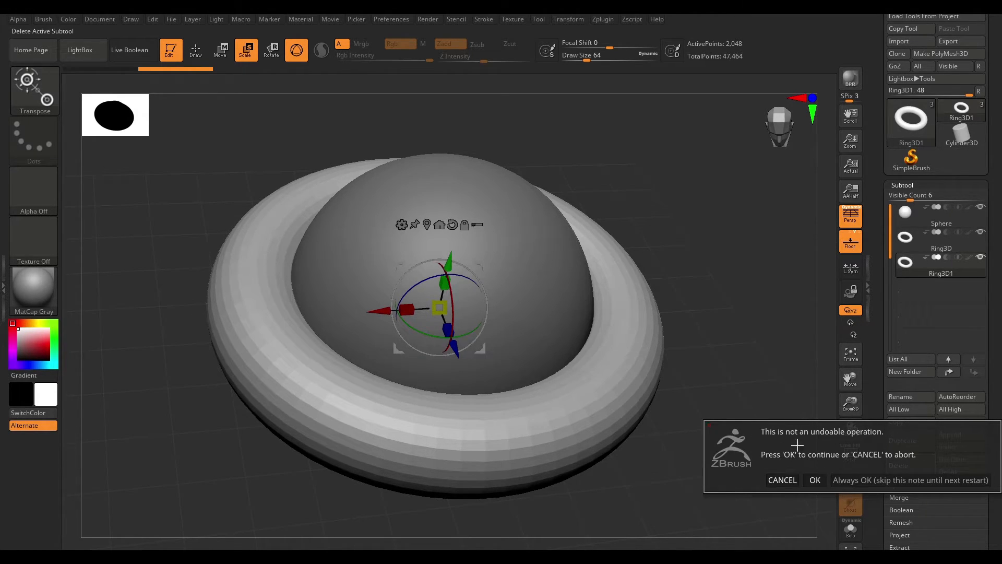
{"action": "left_click", "coordinate": [815, 480]}
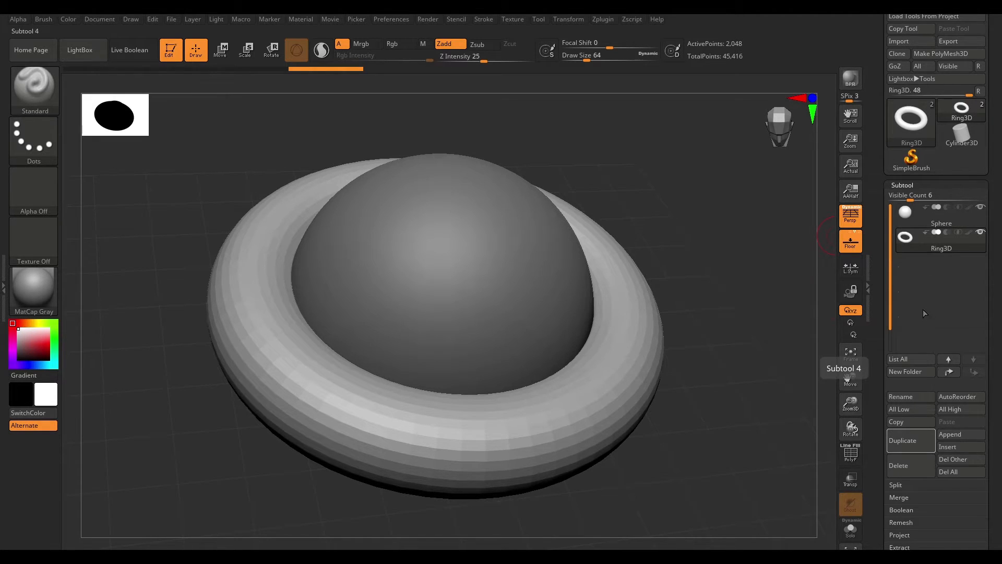
- Create a new subtool folder for the Ring3D subtool
{"action": "left_click", "coordinate": [917, 371]}
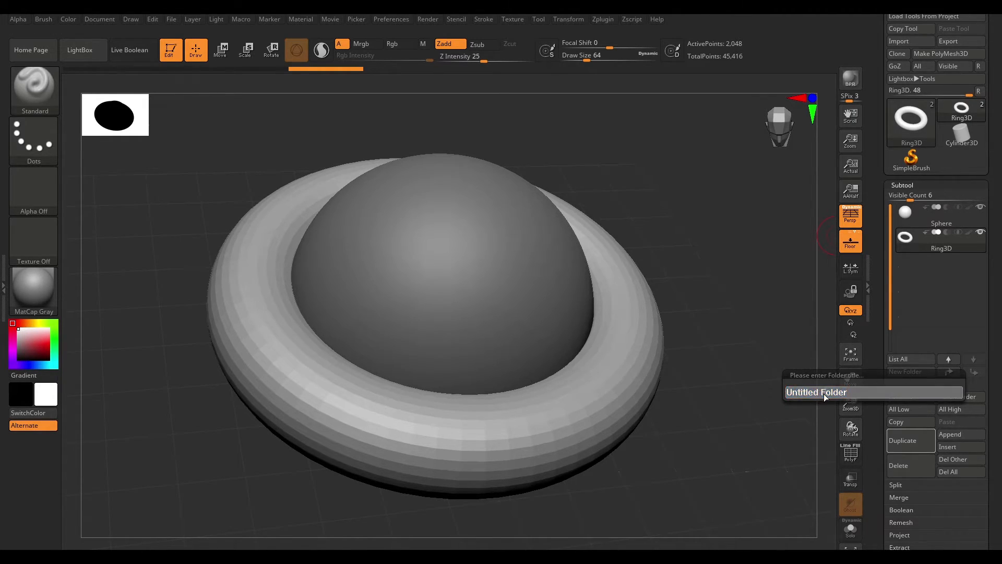
{"action": "left_click_drag", "start_coordinate": [821, 393], "coordinate": [773, 393]}
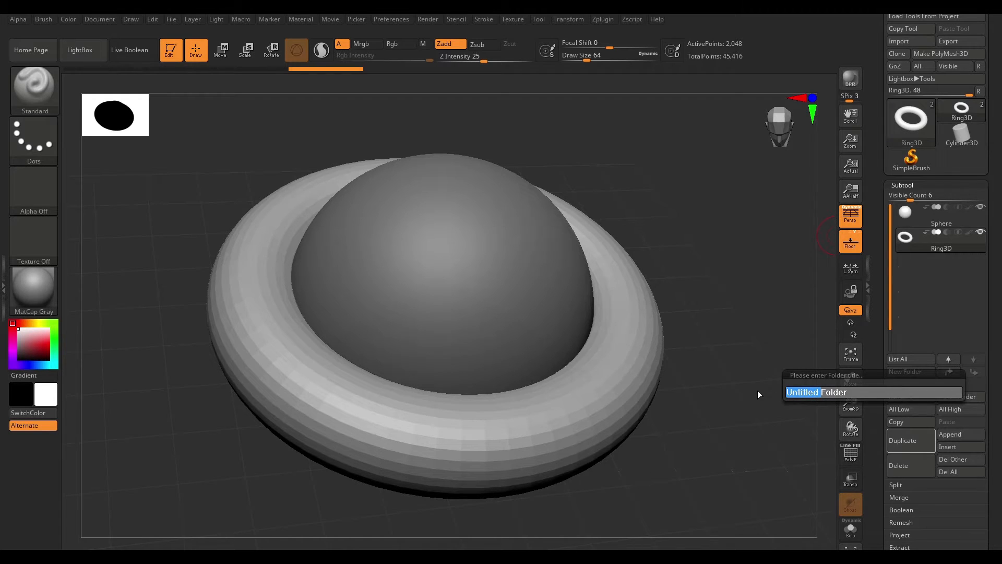
{"action": "key", "text": "BackSpace"}
{"action": "key", "text": "Return"}
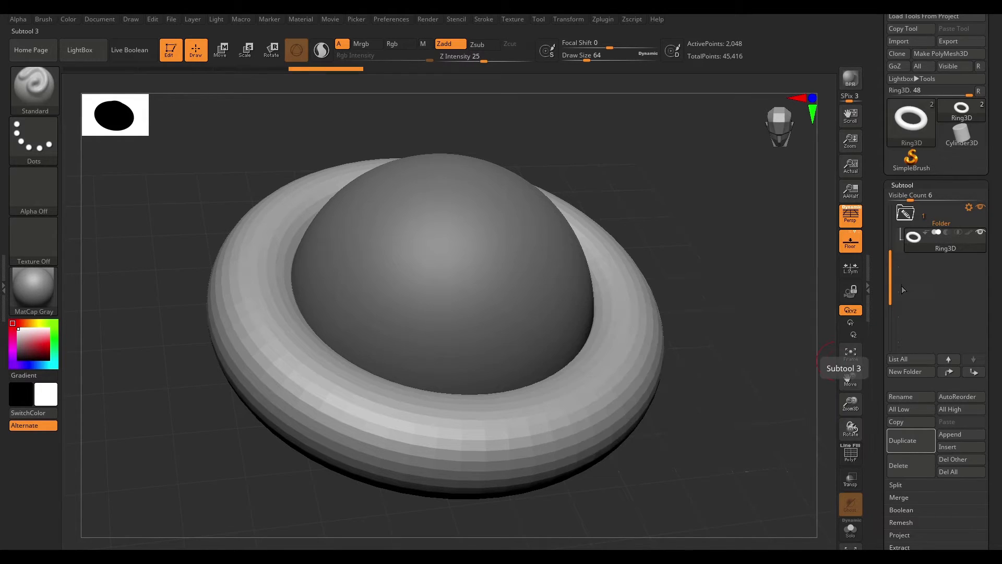
- Move the Sphere subtool into the folder
{"action": "scroll", "coordinate": [939, 272], "scroll_direction": "up", "scroll_amount": 1}
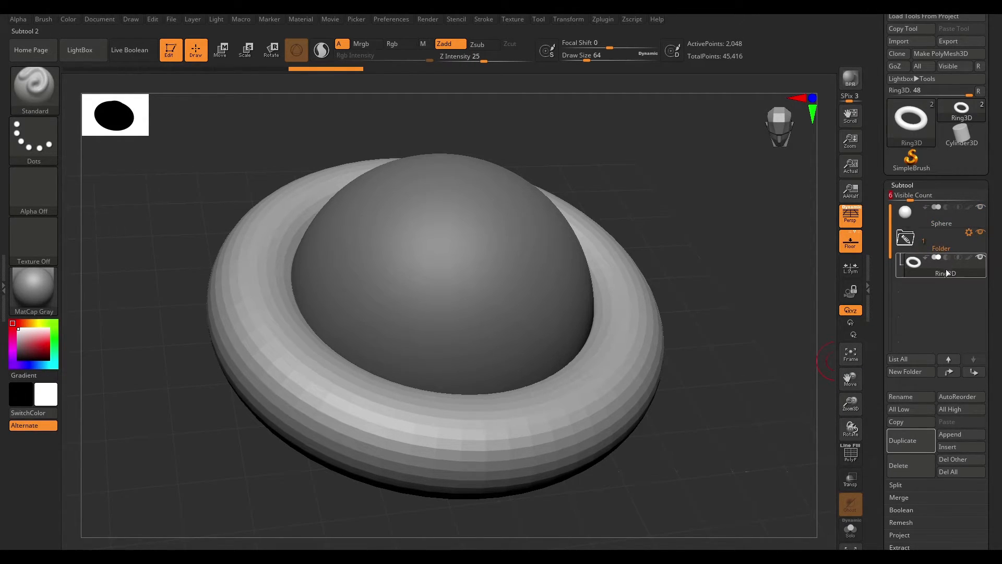
{"action": "left_click", "coordinate": [953, 244]}
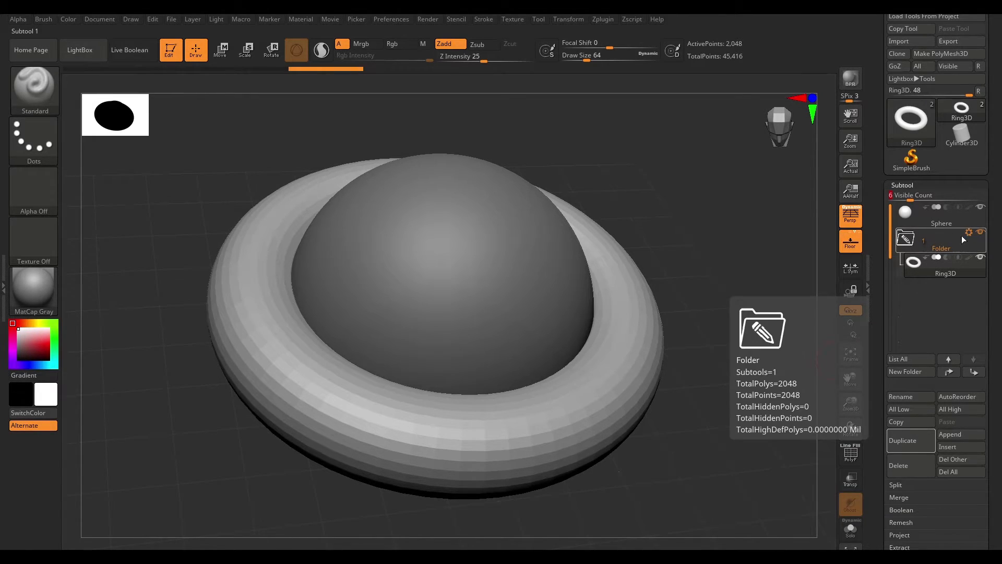
{"action": "left_click", "coordinate": [934, 217]}
{"action": "left_click", "coordinate": [938, 272]}
{"action": "left_click_drag", "start_coordinate": [913, 209], "coordinate": [949, 264]}
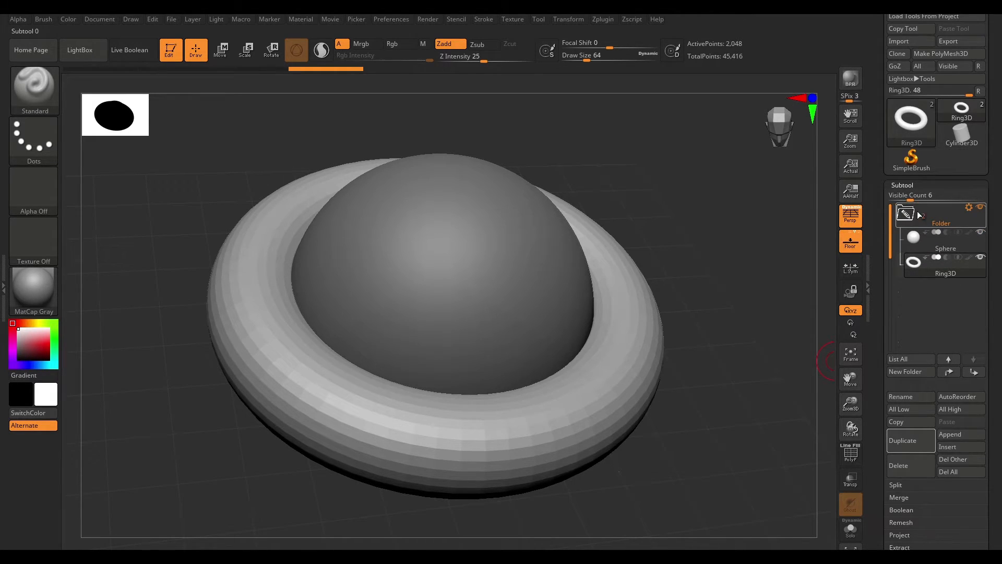
- Create a second subtool folder named Folder 2
{"action": "mouse_move", "coordinate": [924, 224]}
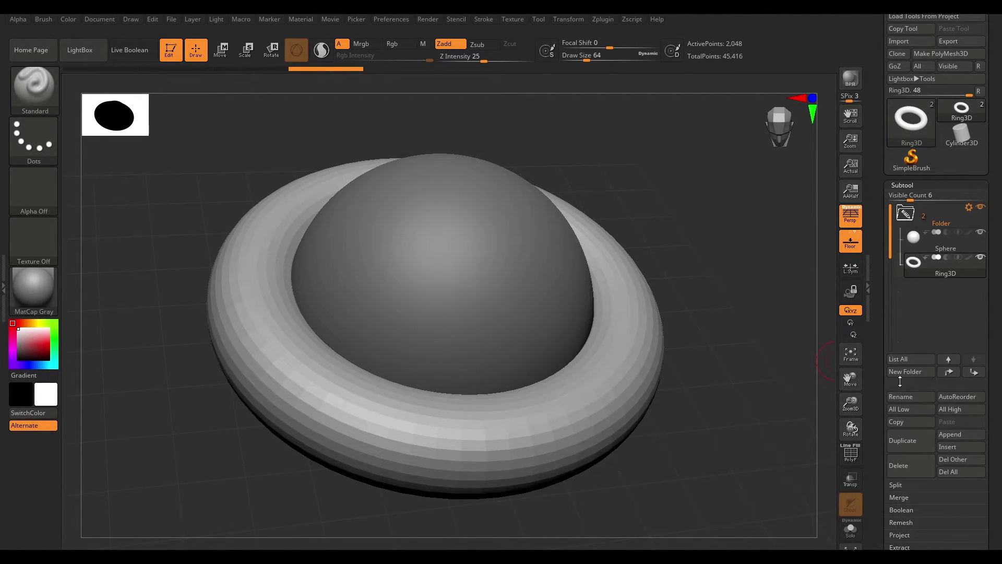
{"action": "left_click", "coordinate": [915, 372]}
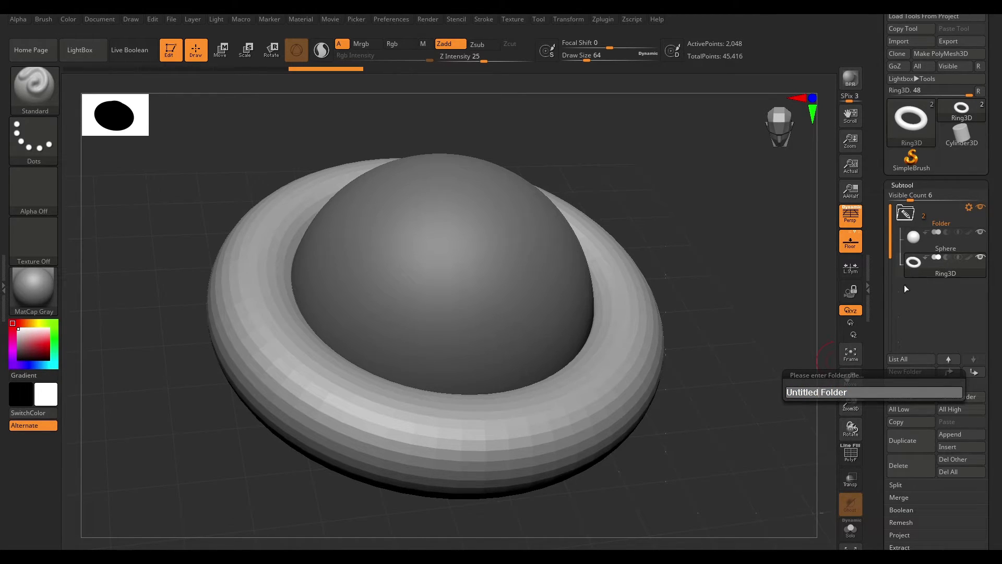
{"action": "double_click", "coordinate": [805, 393]}
{"action": "key", "text": "BackSpace"}
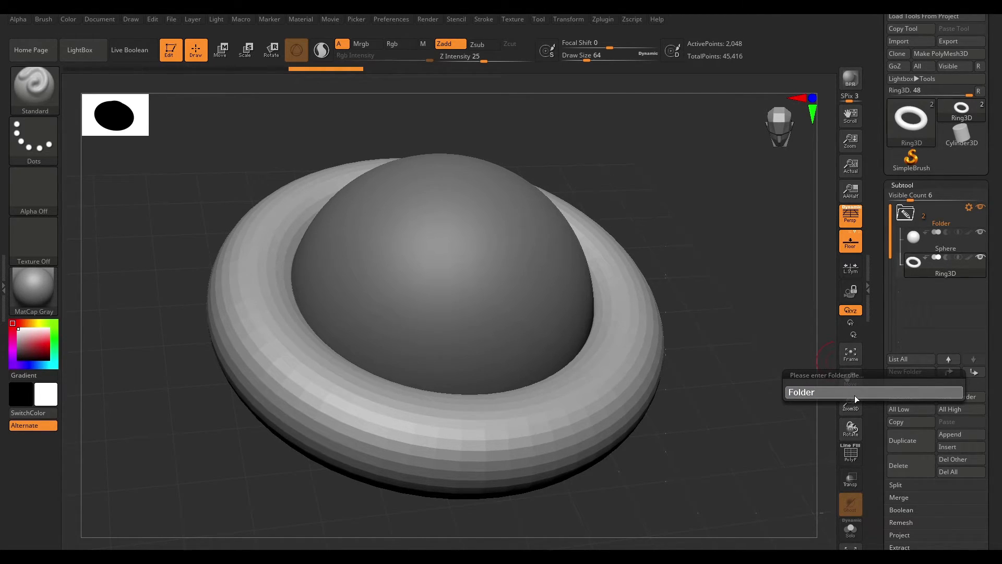
{"action": "type", "text": "2"}
{"action": "key", "text": "Return"}
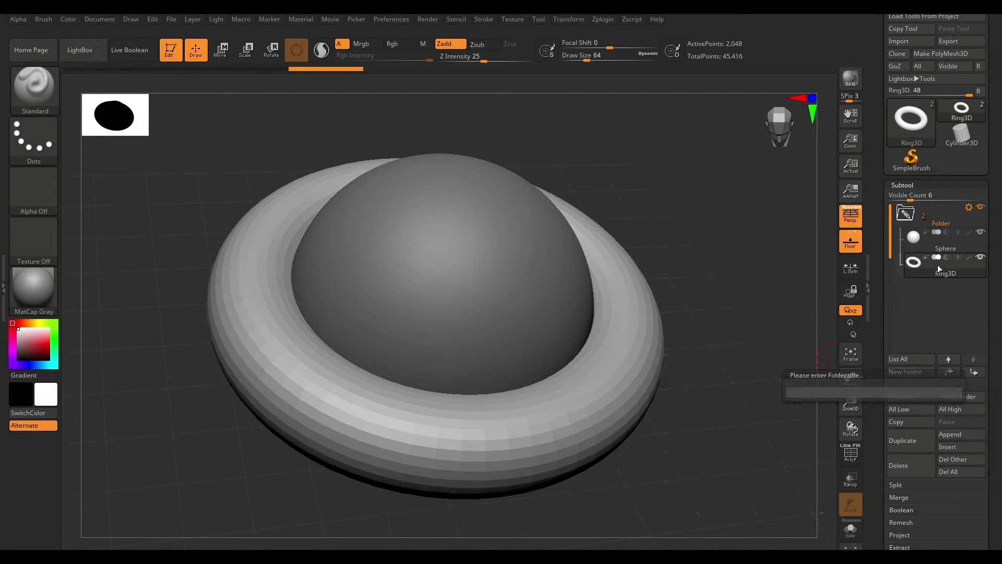
- Rearrange the subtools so Ring3D and Sphere both sit inside Folder 2
{"action": "left_click_drag", "start_coordinate": [890, 295], "coordinate": [882, 177]}
{"action": "left_click_drag", "start_coordinate": [888, 282], "coordinate": [891, 207]}
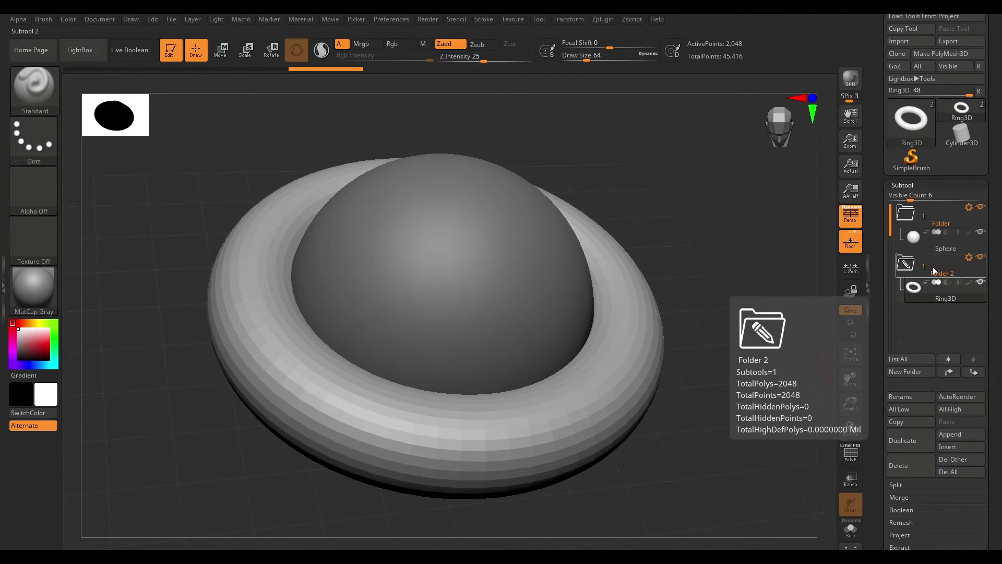
{"action": "left_click_drag", "start_coordinate": [928, 277], "coordinate": [937, 304]}
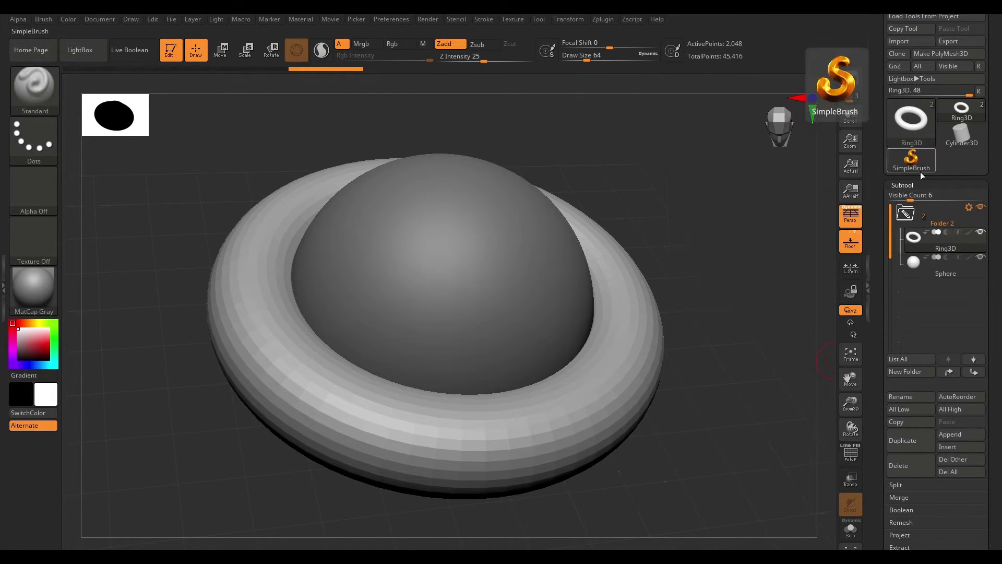
- Hide Folder 2 and show it again, then select the Sphere subtool
{"action": "left_click", "coordinate": [965, 244]}
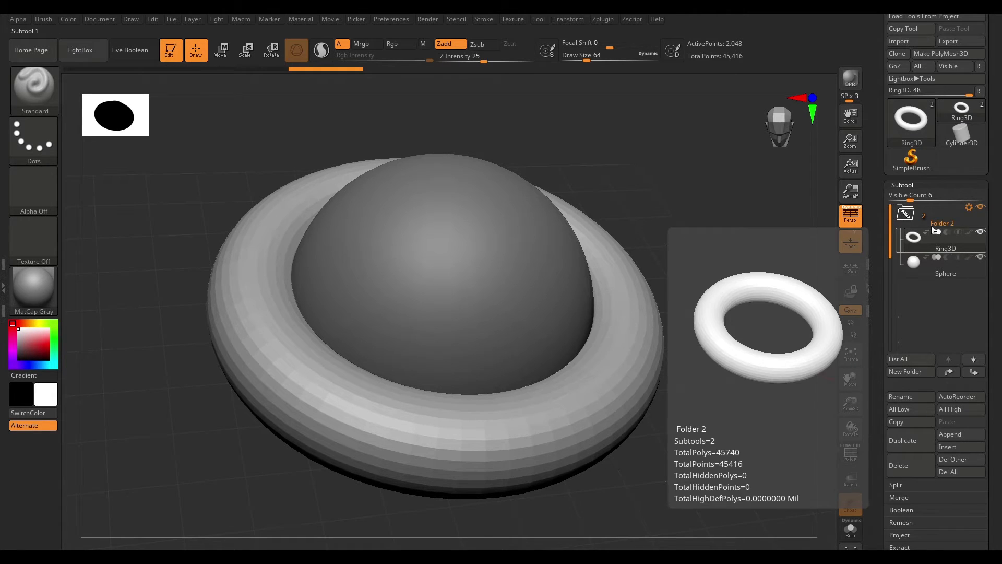
{"action": "left_click", "coordinate": [958, 217]}
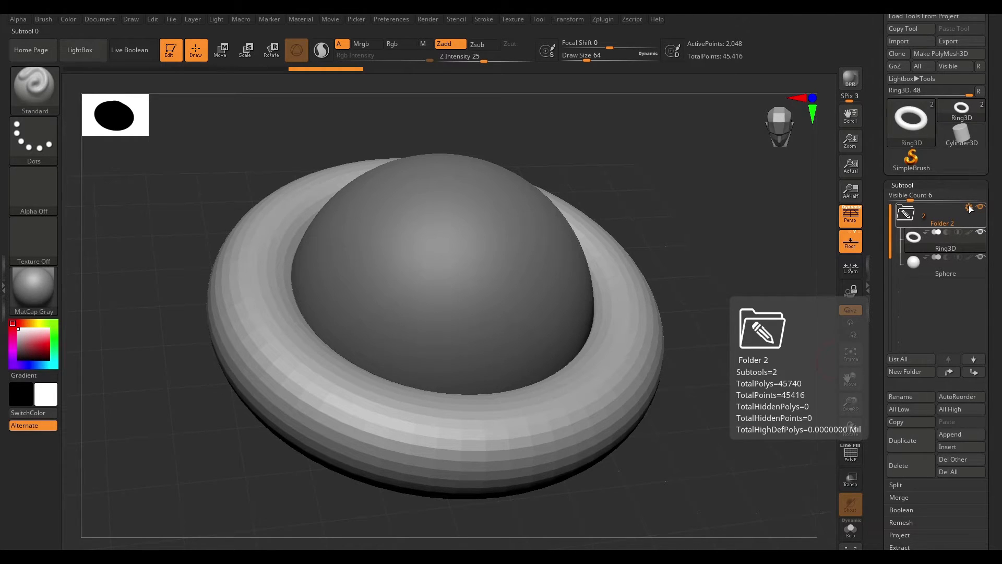
{"action": "left_click", "coordinate": [969, 207]}
{"action": "left_click", "coordinate": [979, 207]}
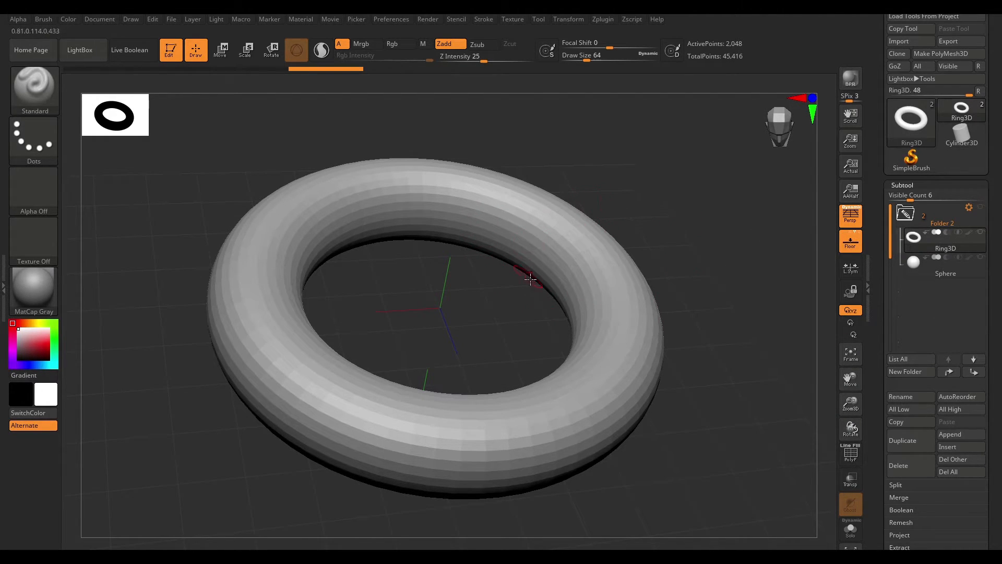
{"action": "left_click_drag", "start_coordinate": [713, 204], "coordinate": [712, 227]}
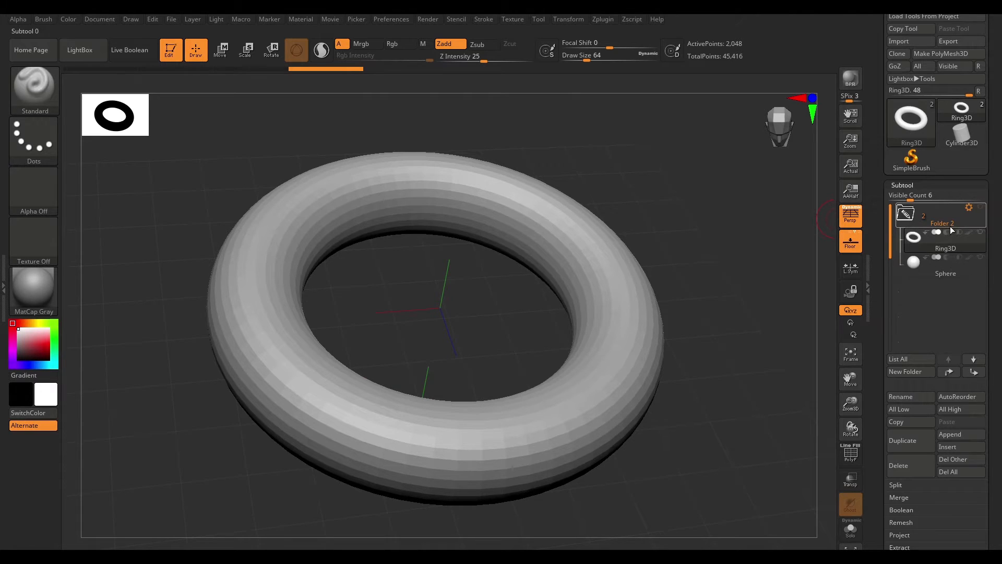
{"action": "left_click", "coordinate": [980, 207]}
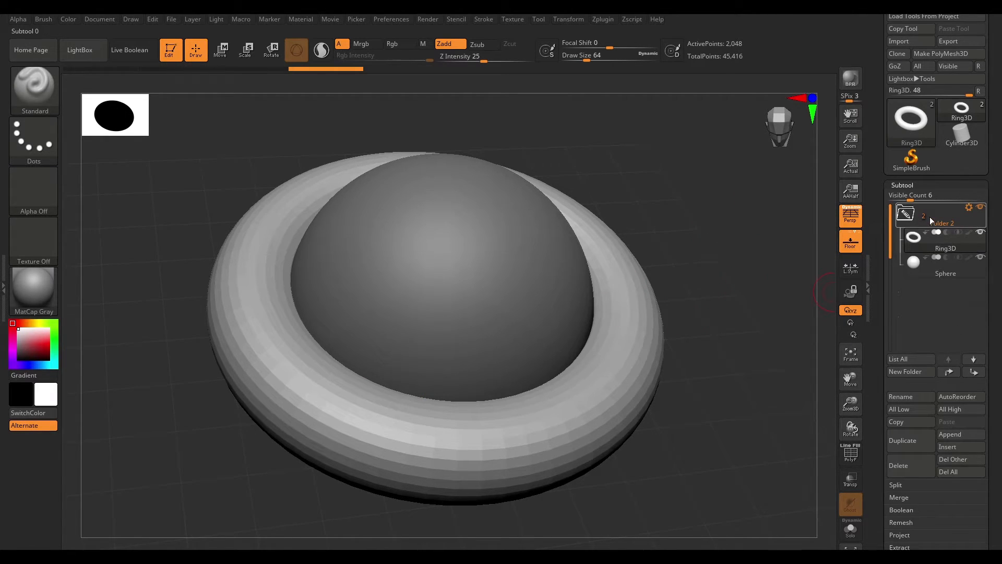
{"action": "left_click", "coordinate": [934, 268]}
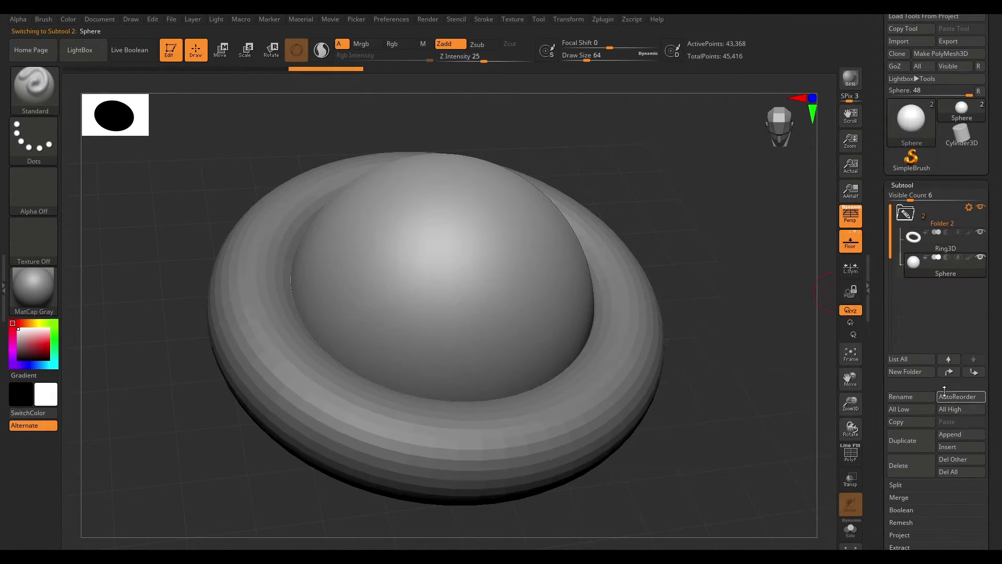
- Append a Cone3D mesh as a new subtool
{"action": "left_click", "coordinate": [963, 437]}
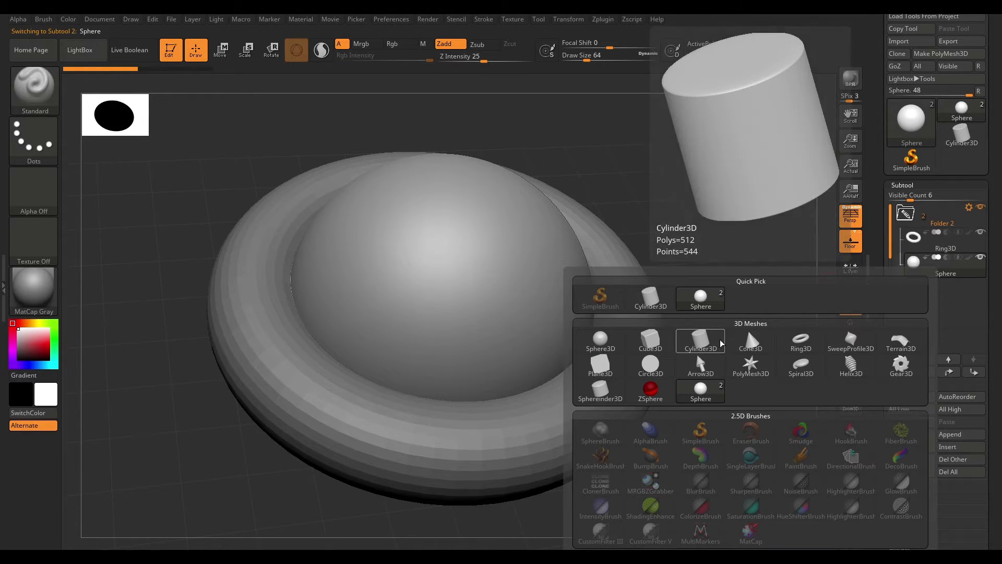
{"action": "left_click", "coordinate": [745, 341]}
{"action": "mouse_move", "coordinate": [759, 347]}
{"action": "left_mouse_down"}
{"action": "mouse_move", "coordinate": [731, 328]}
{"action": "mouse_move", "coordinate": [740, 345]}
{"action": "left_mouse_up"}
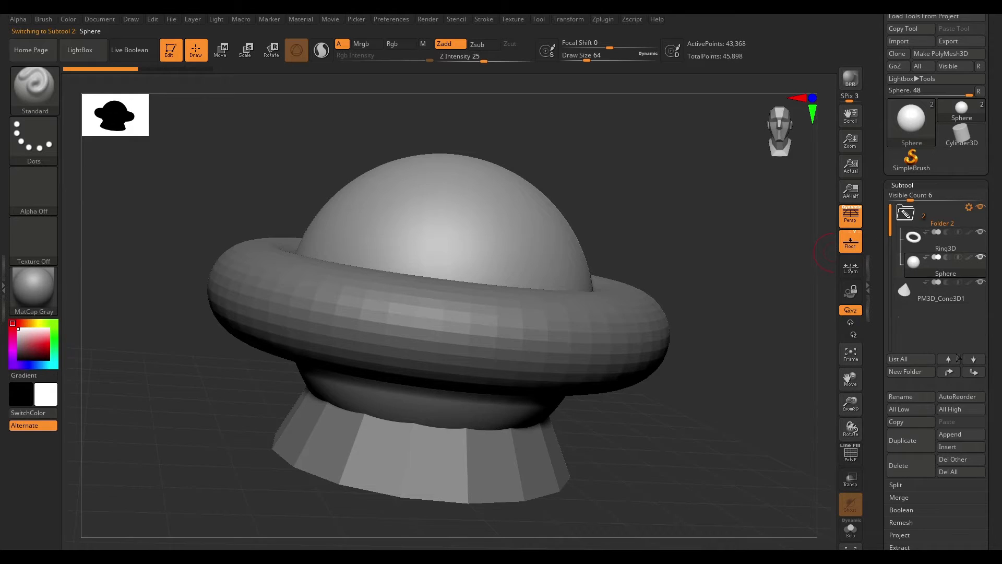
- Step the active subtool selection up and down through the subtool list
{"action": "left_click", "coordinate": [924, 298]}
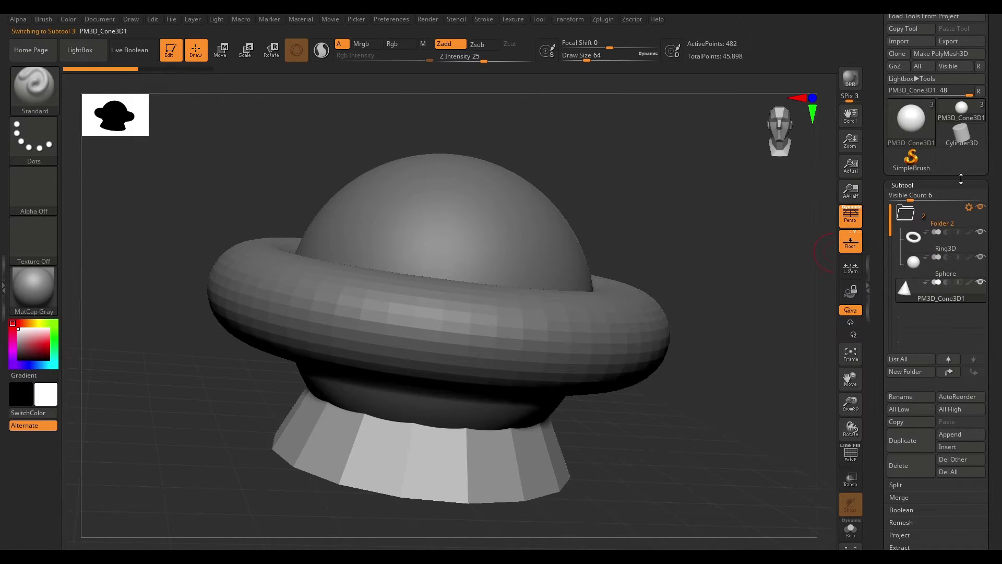
{"action": "left_click", "coordinate": [948, 360]}
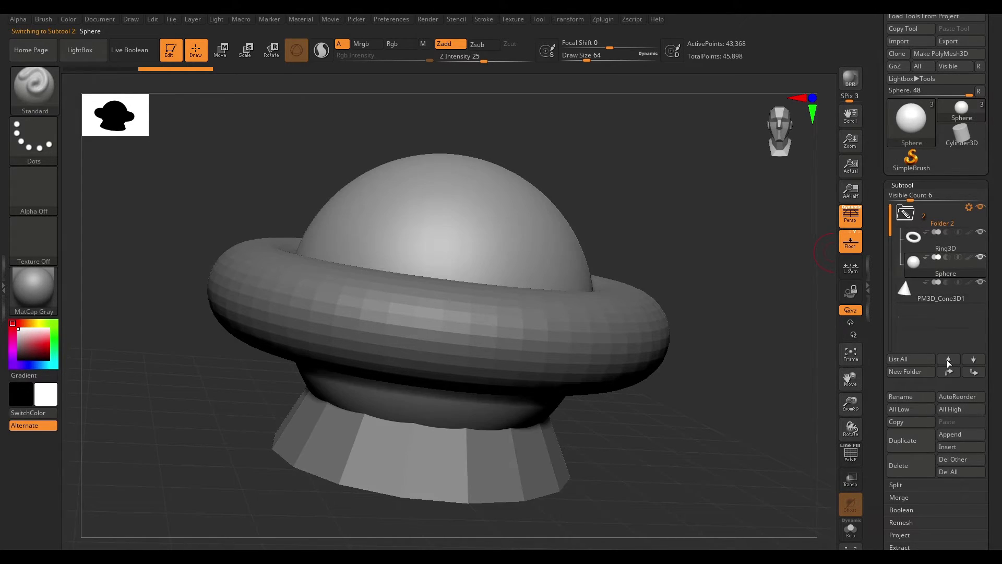
{"action": "left_click", "coordinate": [948, 361]}
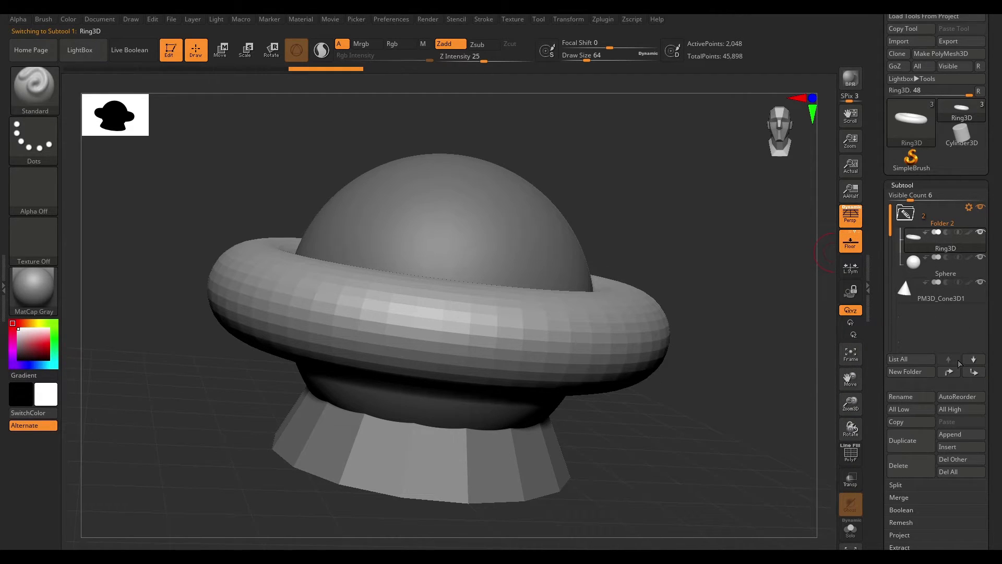
{"action": "left_click", "coordinate": [934, 290]}
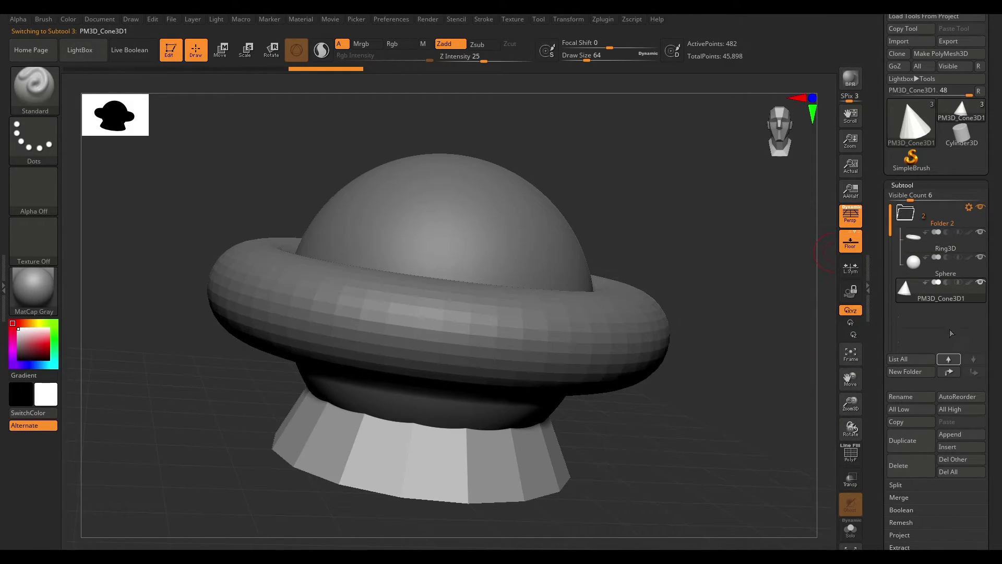
{"action": "left_click", "coordinate": [949, 360]}
{"action": "left_click", "coordinate": [948, 361]}
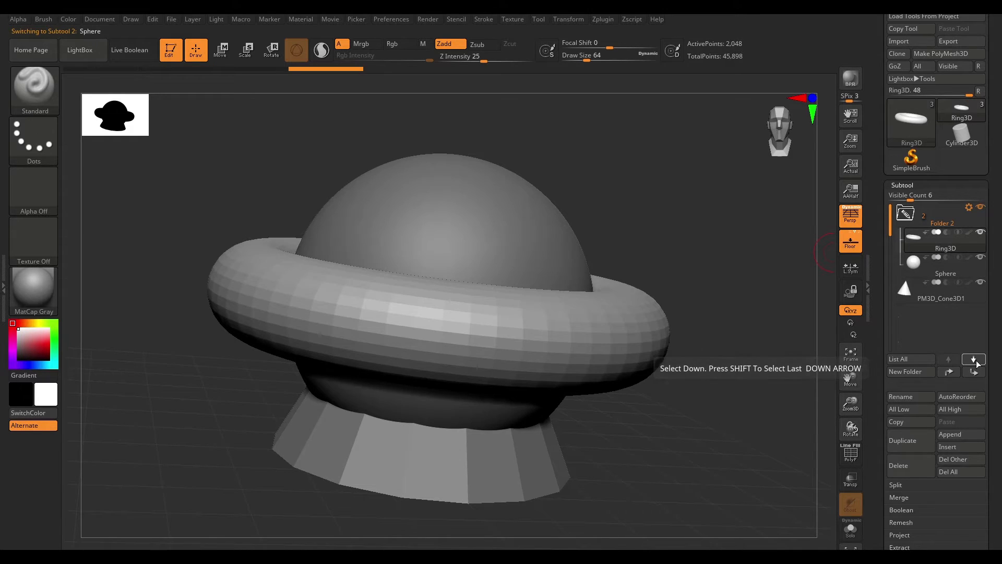
- Select the cone subtool and move it up into Folder 2
{"action": "left_click", "coordinate": [975, 360]}
{"action": "left_click", "coordinate": [976, 361]}
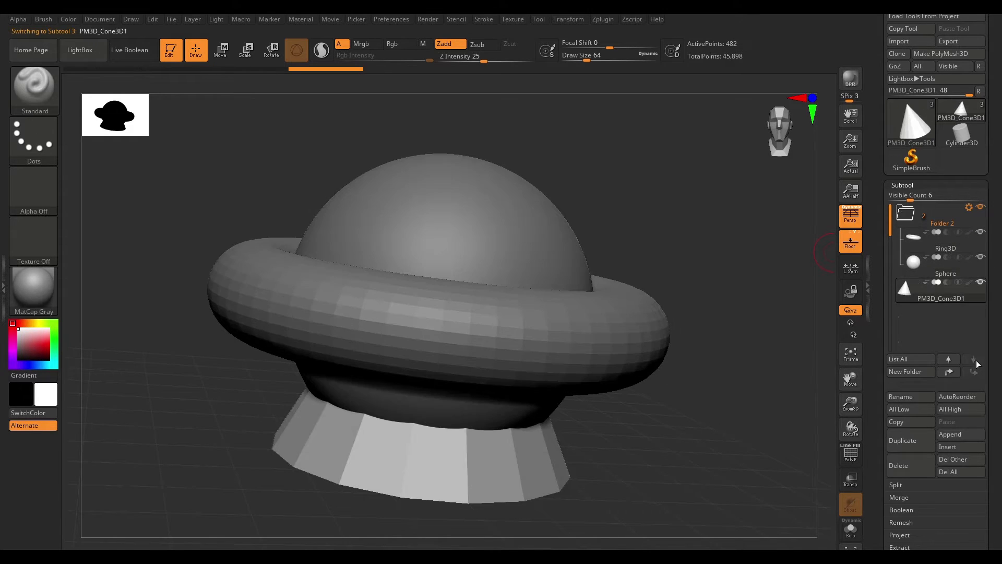
{"action": "left_click", "coordinate": [949, 372]}
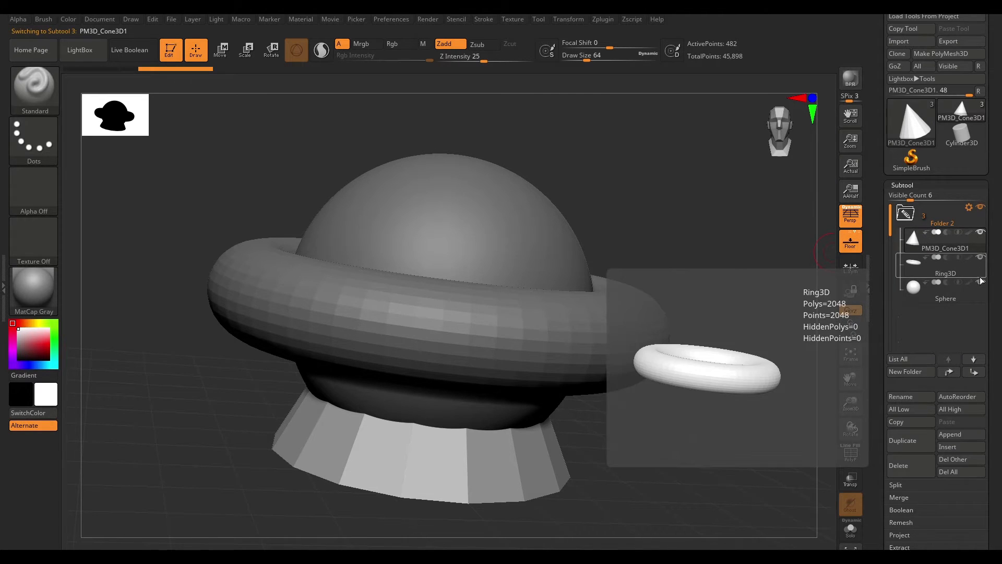
- Move Ring3D to the bottom of Folder 2, then drag it back to the top of the folder
{"action": "left_click", "coordinate": [941, 266]}
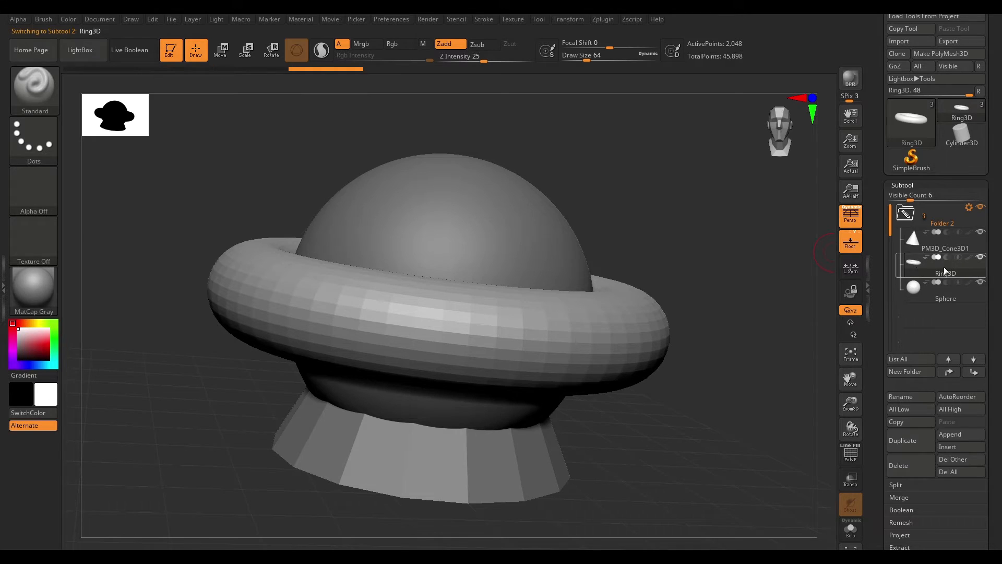
{"action": "left_click", "coordinate": [973, 359]}
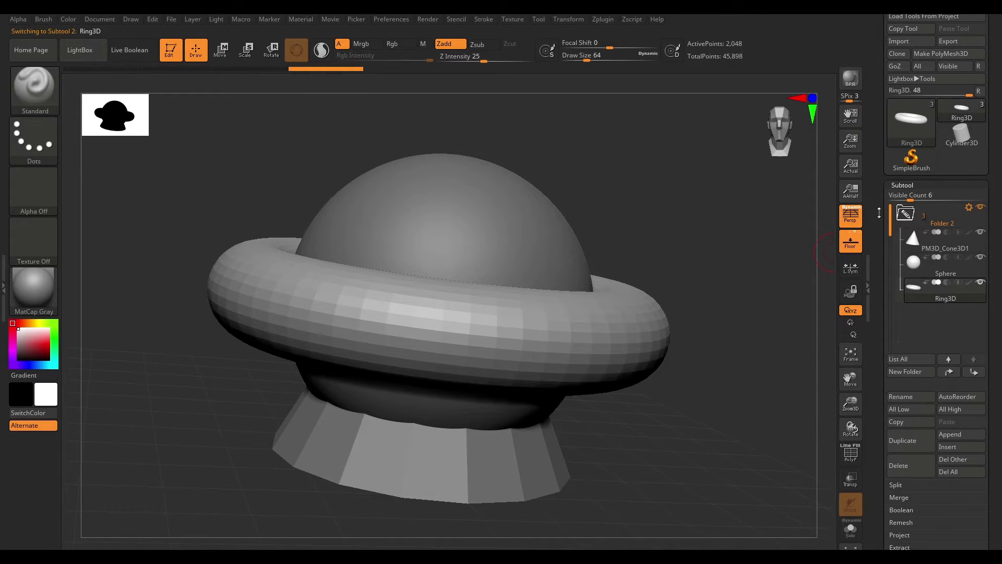
{"action": "left_click_drag", "start_coordinate": [962, 292], "coordinate": [956, 233]}
{"action": "left_click", "coordinate": [958, 231]}
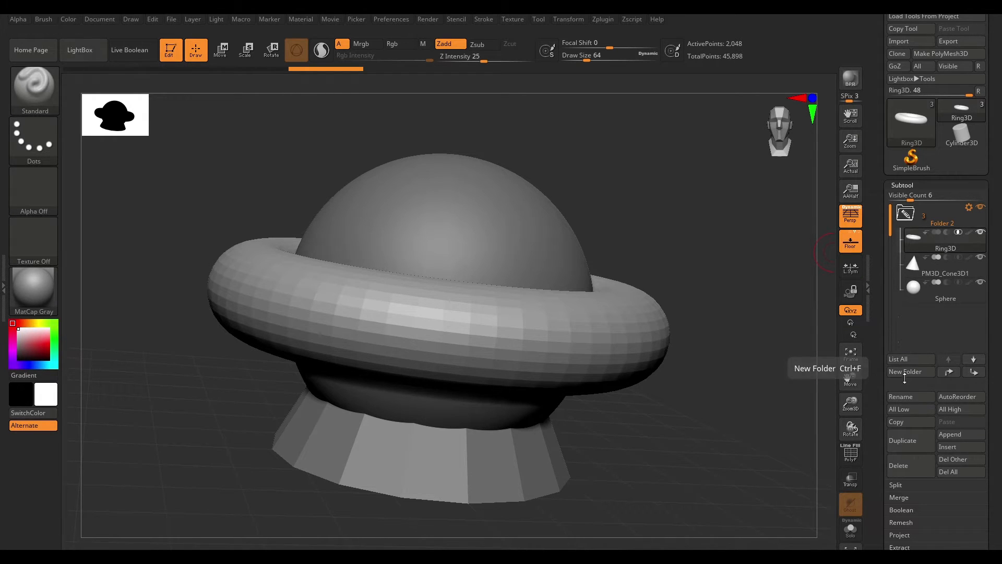
- Move the cone subtool below the Sphere and show only the selected Sphere subtool
{"action": "scroll", "coordinate": [999, 387], "scroll_direction": "down", "scroll_amount": 3}
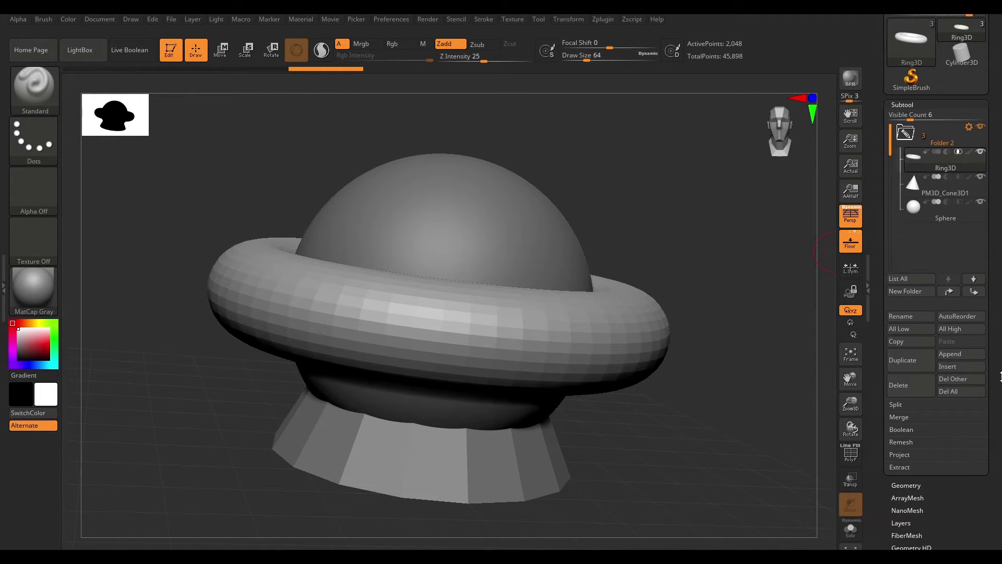
{"action": "left_click_drag", "start_coordinate": [999, 354], "coordinate": [997, 372]}
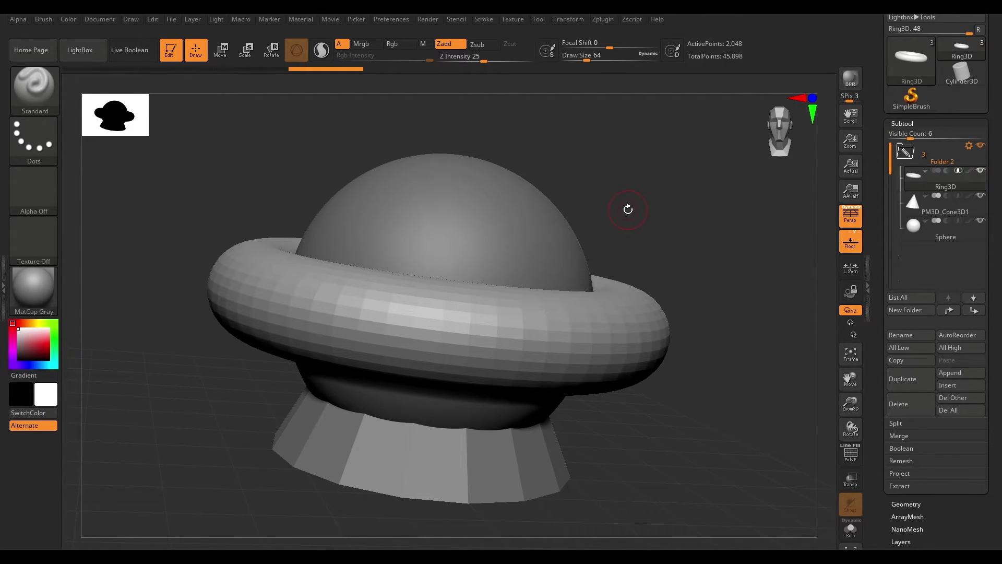
{"action": "left_click_drag", "start_coordinate": [665, 184], "coordinate": [688, 179], "text": "shift"}
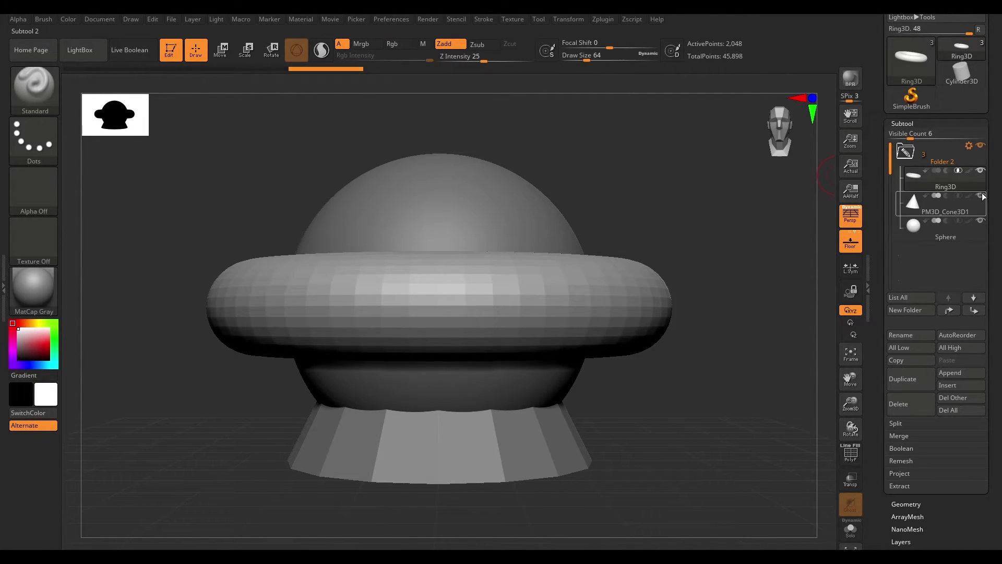
{"action": "left_click_drag", "start_coordinate": [981, 195], "coordinate": [965, 256]}
{"action": "left_click", "coordinate": [910, 202]}
{"action": "mouse_move", "coordinate": [646, 206]}
{"action": "left_mouse_down"}
{"action": "mouse_move", "coordinate": [644, 228]}
{"action": "mouse_move", "coordinate": [658, 219]}
{"action": "left_mouse_up"}
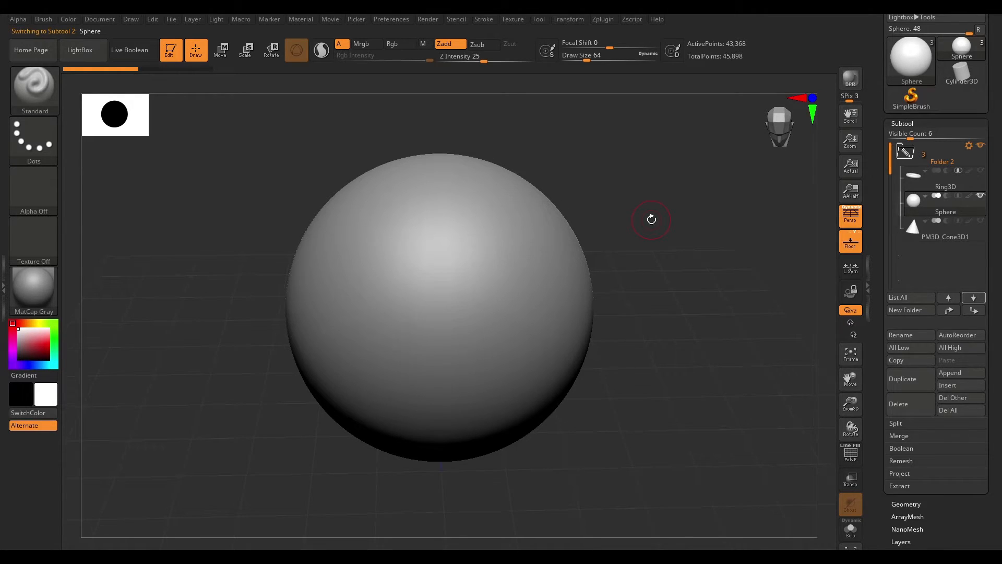
- Insert a symmetrical pair of spheres onto the Sphere with the IMM Primitives Insert Sphere brush
{"action": "key", "text": "b"}
{"action": "key", "text": "i"}
{"action": "key", "text": "p"}
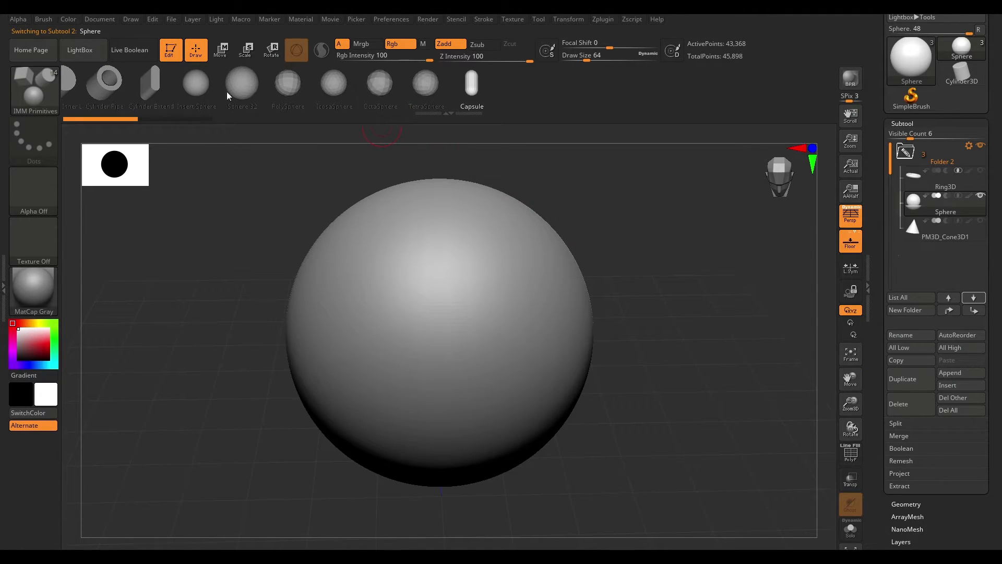
{"action": "left_click", "coordinate": [196, 84]}
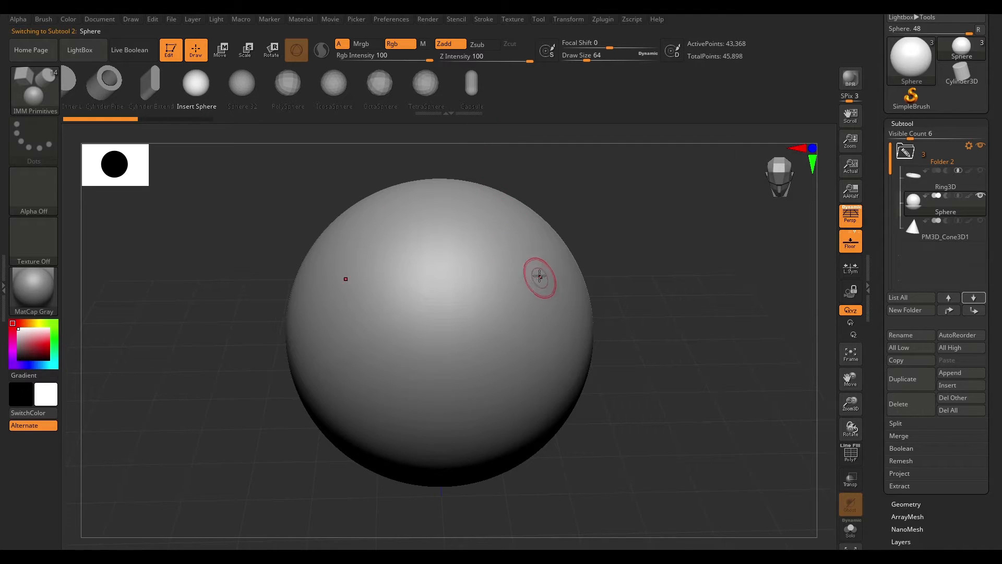
{"action": "mouse_move", "coordinate": [563, 268]}
{"action": "left_mouse_down"}
{"action": "mouse_move", "coordinate": [614, 329]}
{"action": "mouse_move", "coordinate": [673, 320]}
{"action": "mouse_move", "coordinate": [694, 328]}
{"action": "left_mouse_up"}
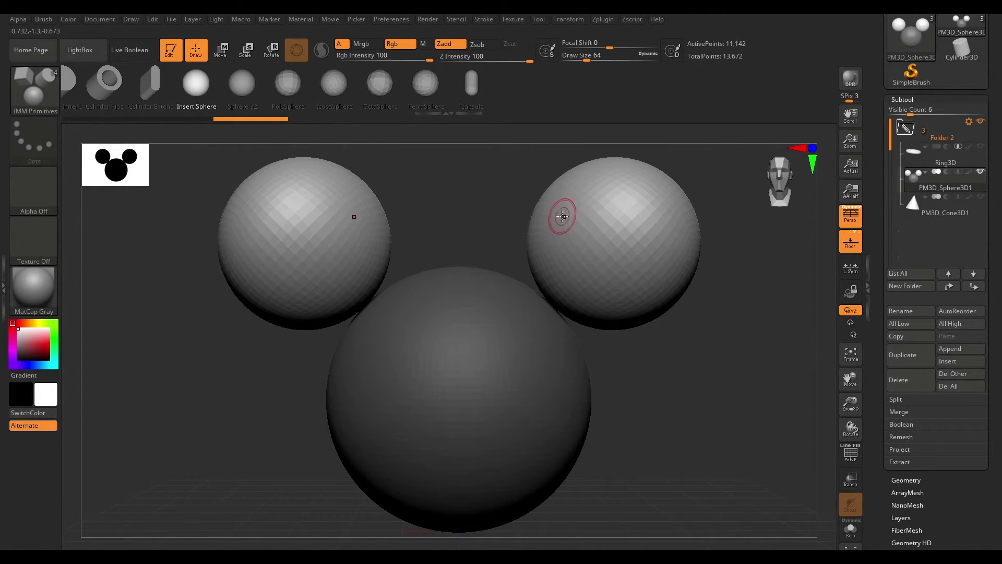
- Split the combined sphere subtool into separate subtools with Split To Similar Parts
{"action": "left_click_drag", "start_coordinate": [770, 311], "coordinate": [757, 385]}
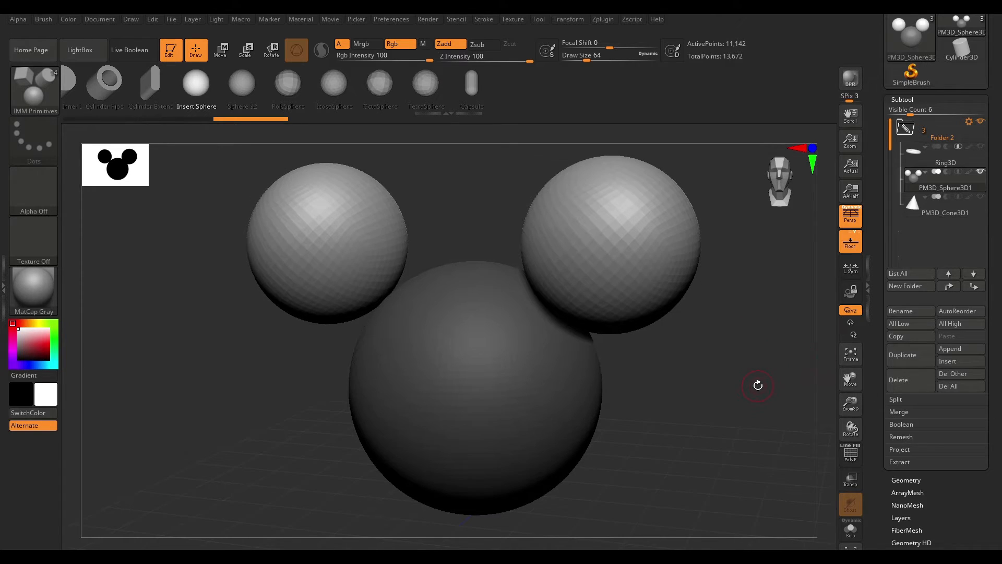
{"action": "left_click", "coordinate": [899, 400]}
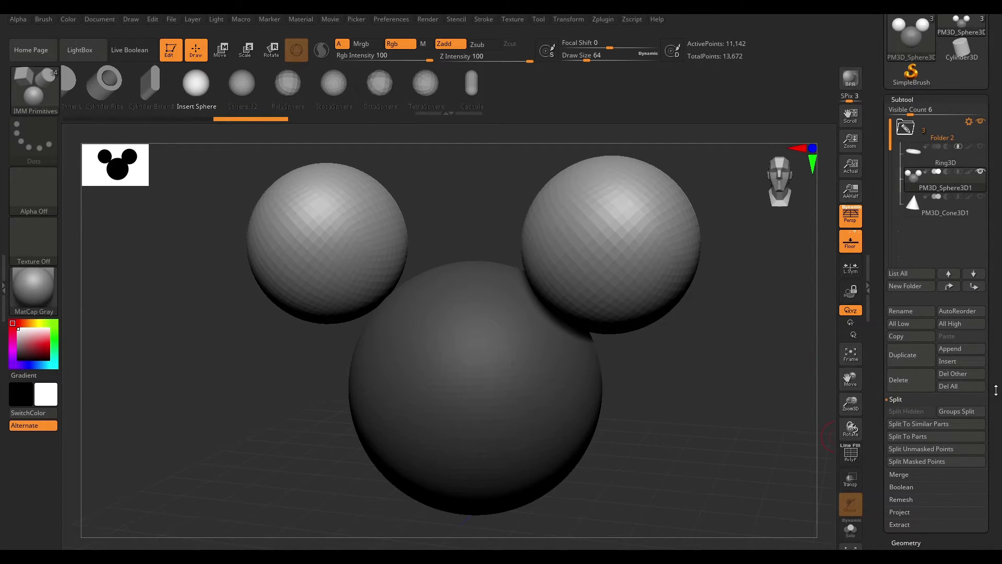
{"action": "left_click_drag", "start_coordinate": [996, 390], "coordinate": [996, 259]}
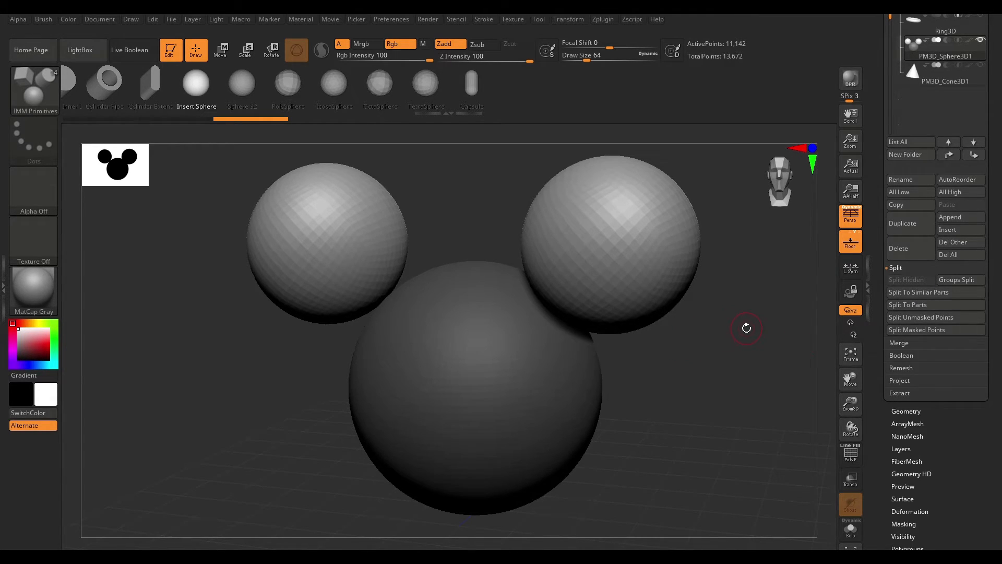
{"action": "left_click_drag", "start_coordinate": [736, 313], "coordinate": [736, 338]}
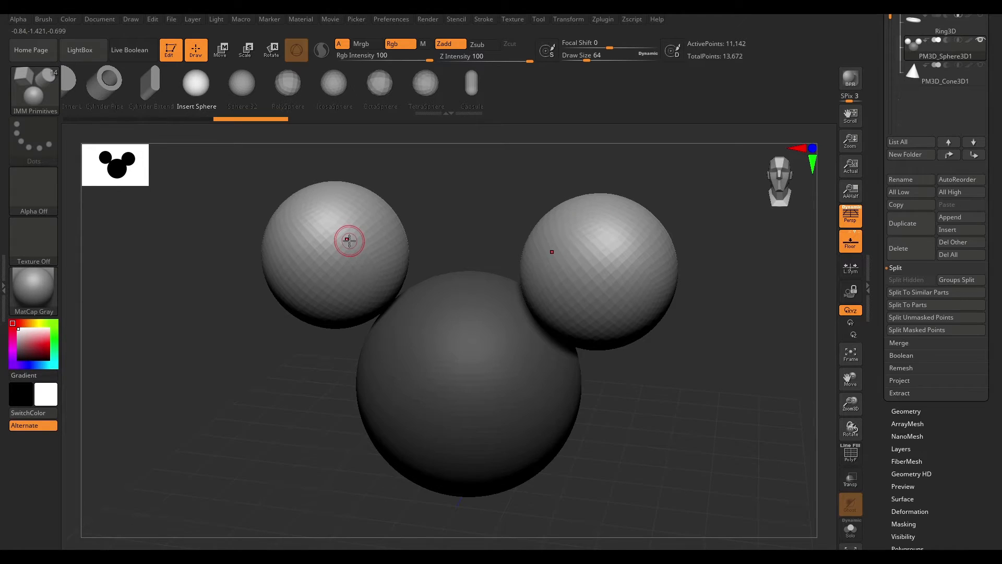
{"action": "scroll", "coordinate": [1000, 159], "scroll_direction": "up", "scroll_amount": 5}
{"action": "scroll", "coordinate": [1000, 159], "scroll_direction": "down", "scroll_amount": 5}
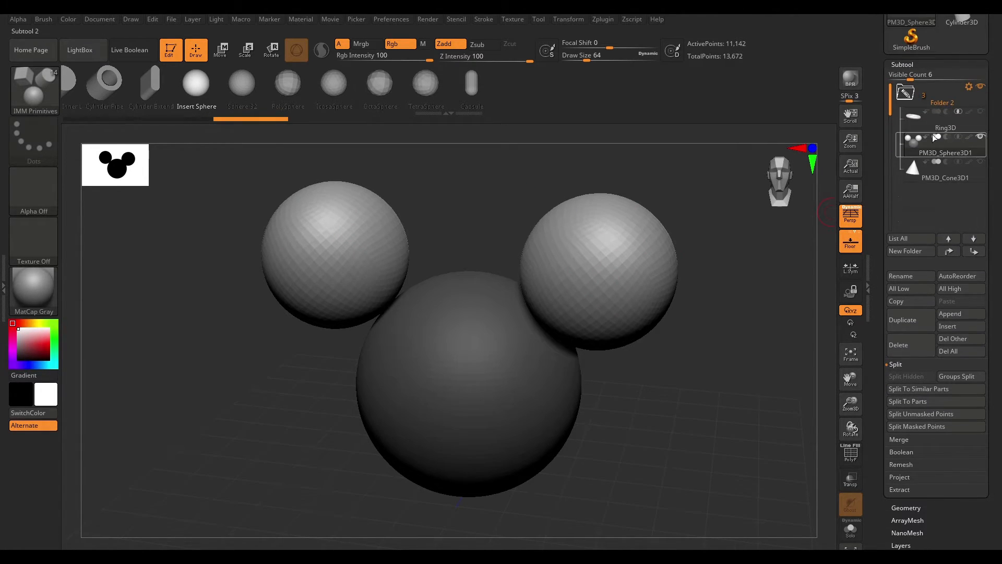
{"action": "left_click", "coordinate": [936, 153]}
{"action": "scroll", "coordinate": [1000, 266], "scroll_direction": "down", "scroll_amount": 1}
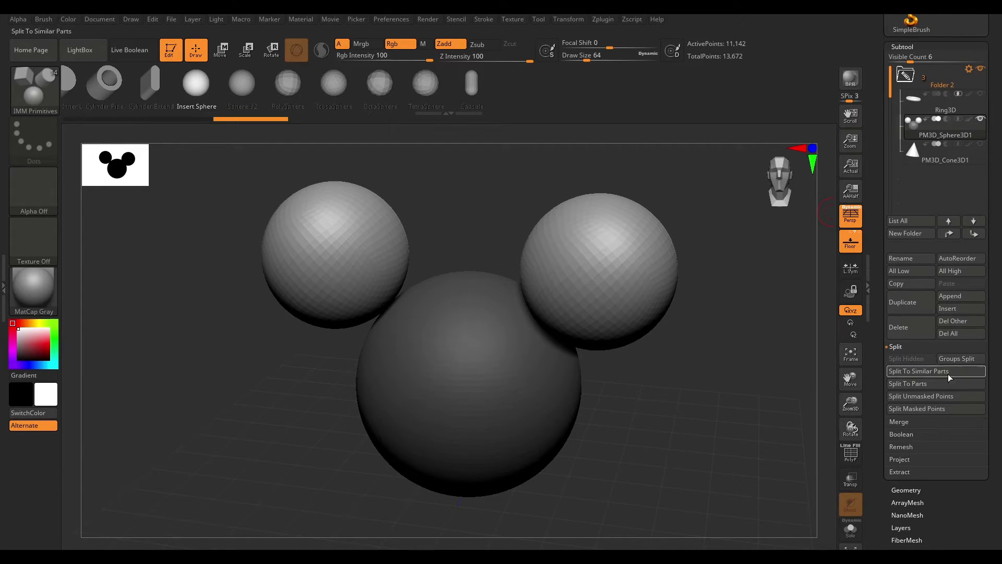
{"action": "left_click", "coordinate": [918, 371]}
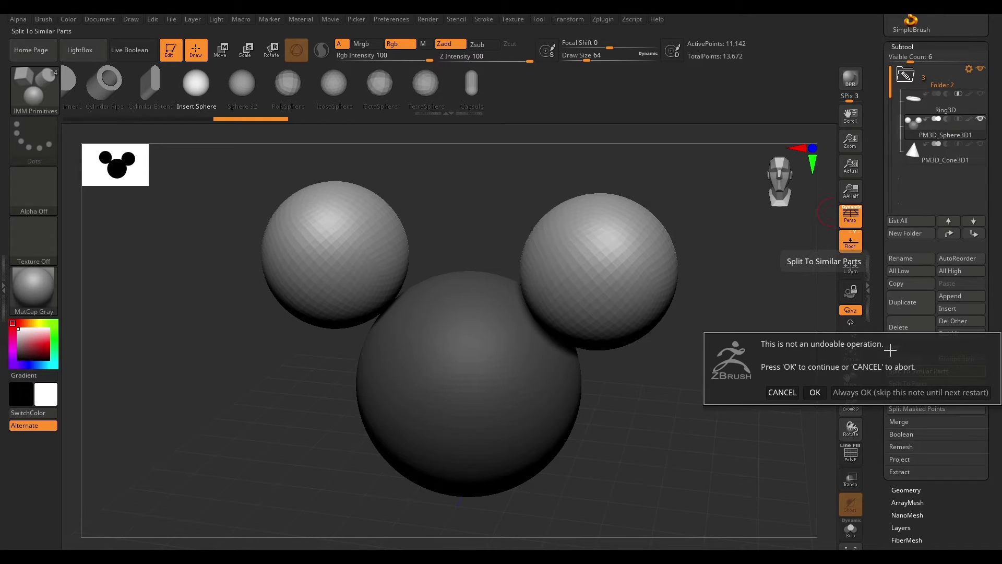
{"action": "left_click", "coordinate": [816, 392]}
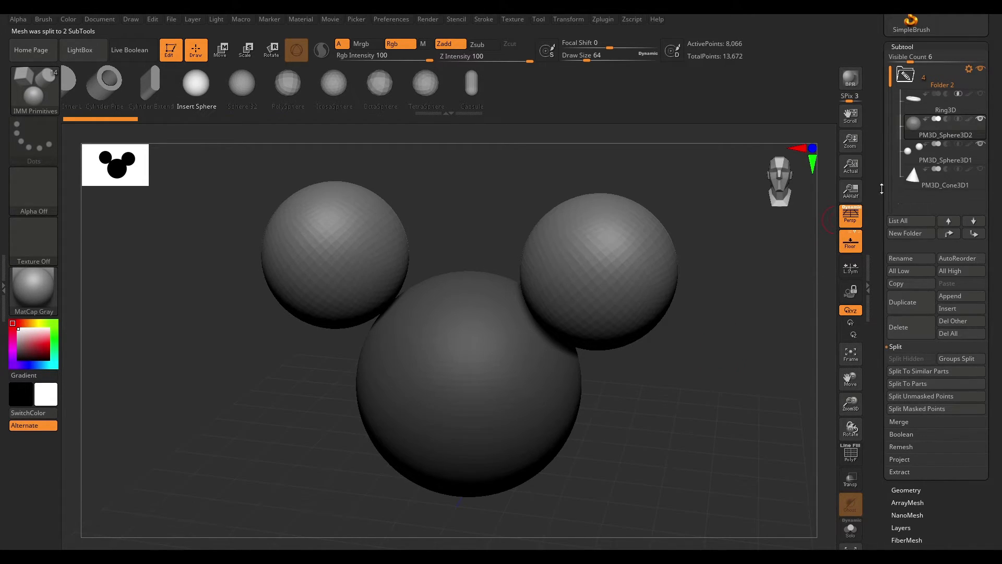
- Select the paired ear spheres subtool and hide the large sphere subtool
{"action": "left_click_drag", "start_coordinate": [1000, 145], "coordinate": [994, 181]}
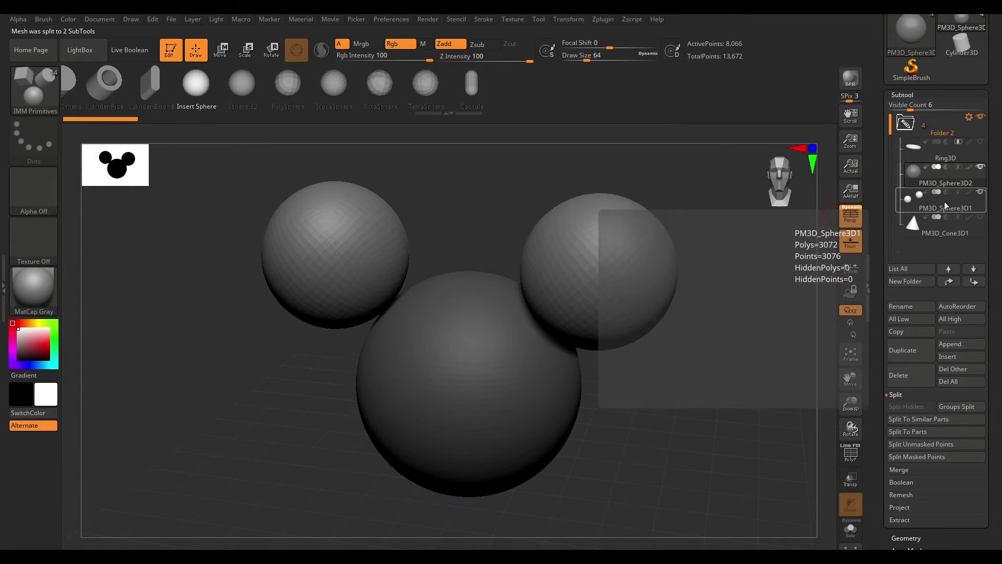
{"action": "left_click", "coordinate": [922, 206]}
{"action": "left_click", "coordinate": [980, 167]}
{"action": "left_click_drag", "start_coordinate": [742, 274], "coordinate": [676, 307]}
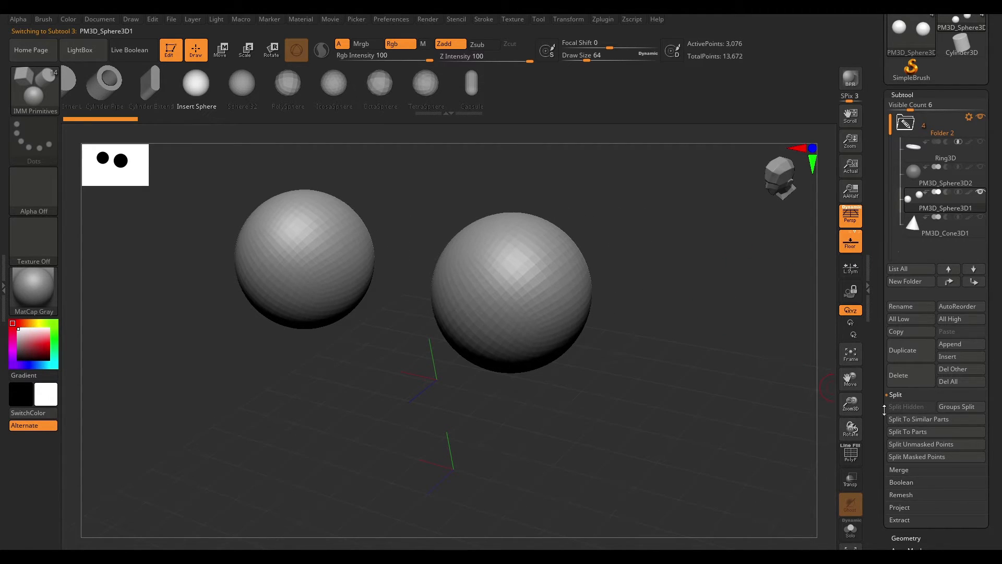
- Split the ear spheres subtool into individual subtools with Split To Parts
{"action": "scroll", "coordinate": [923, 419], "scroll_direction": "down", "scroll_amount": 1}
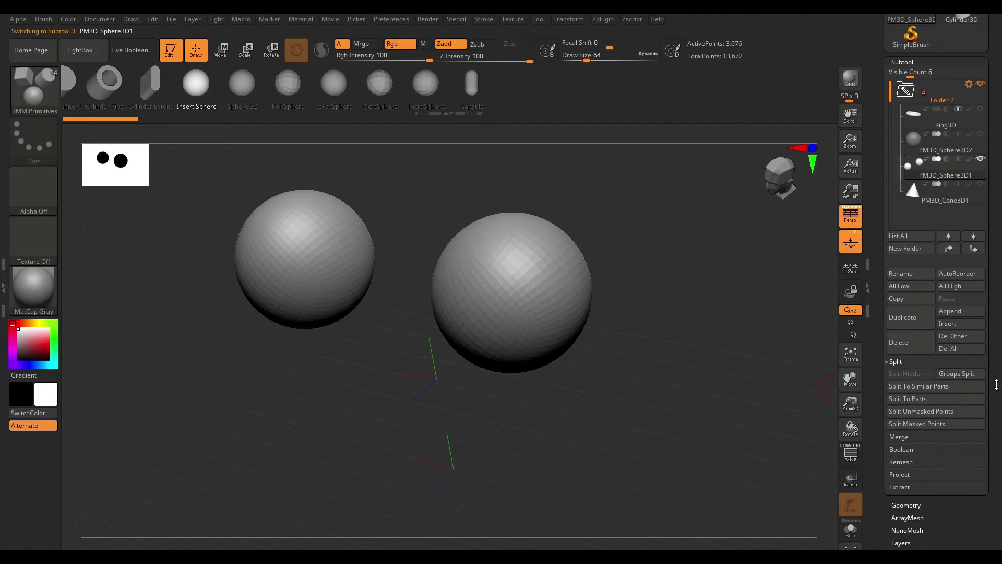
{"action": "left_click", "coordinate": [927, 401]}
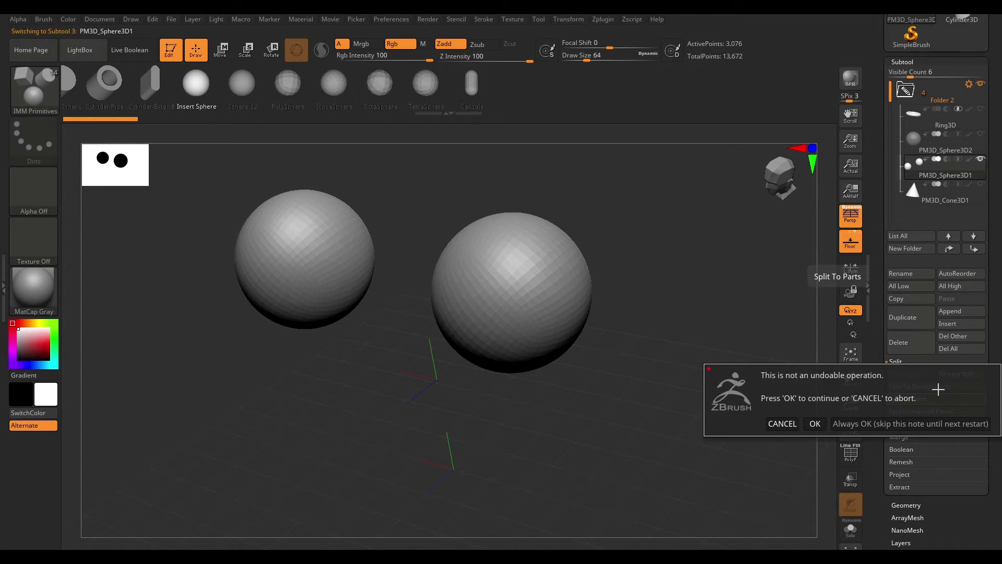
{"action": "left_click", "coordinate": [816, 424]}
{"action": "left_click_drag", "start_coordinate": [687, 254], "coordinate": [632, 391]}
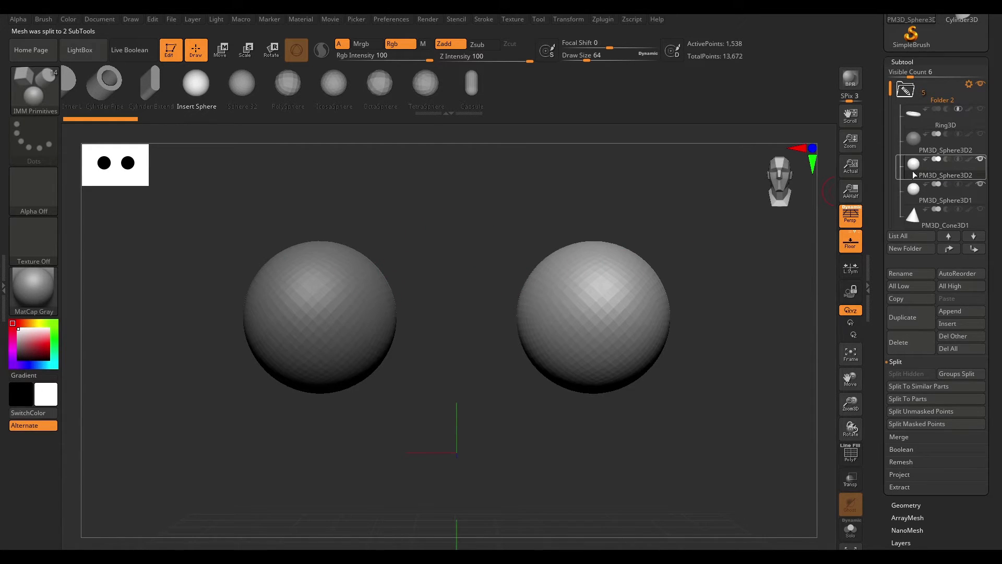
{"action": "left_click_drag", "start_coordinate": [756, 258], "coordinate": [721, 259]}
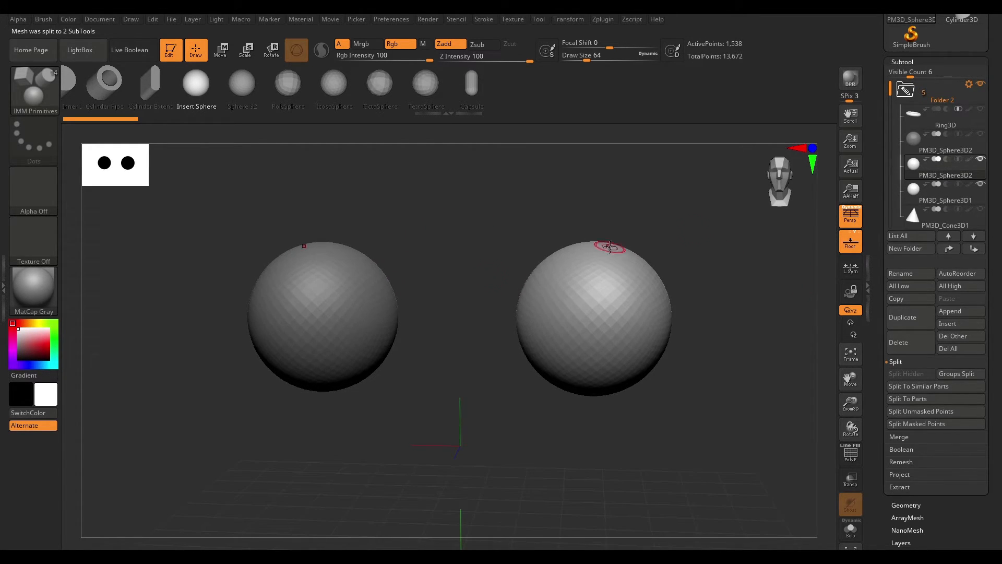
{"action": "left_click_drag", "start_coordinate": [622, 242], "coordinate": [625, 298], "text": "shift"}
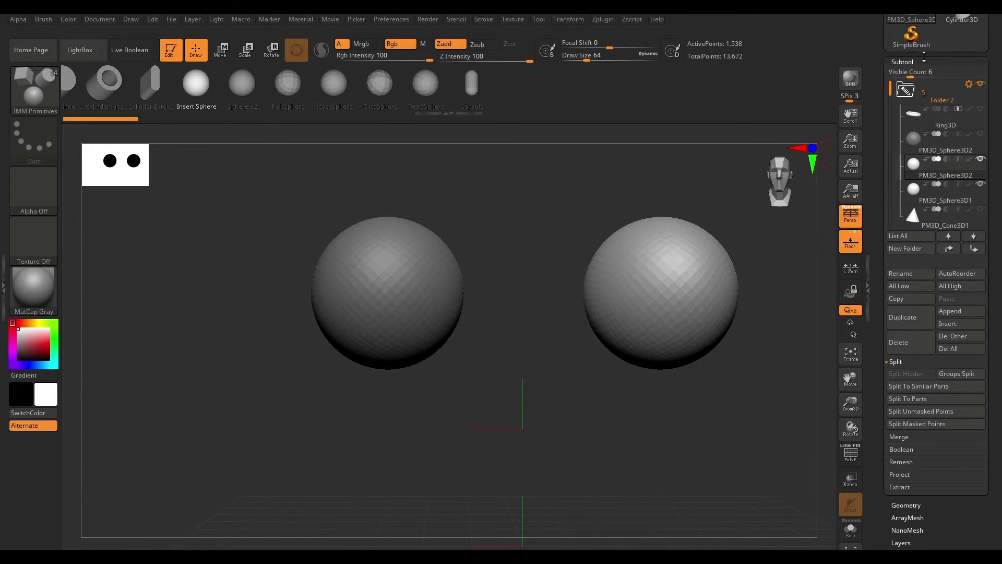
{"action": "left_click_drag", "start_coordinate": [525, 265], "coordinate": [512, 293]}
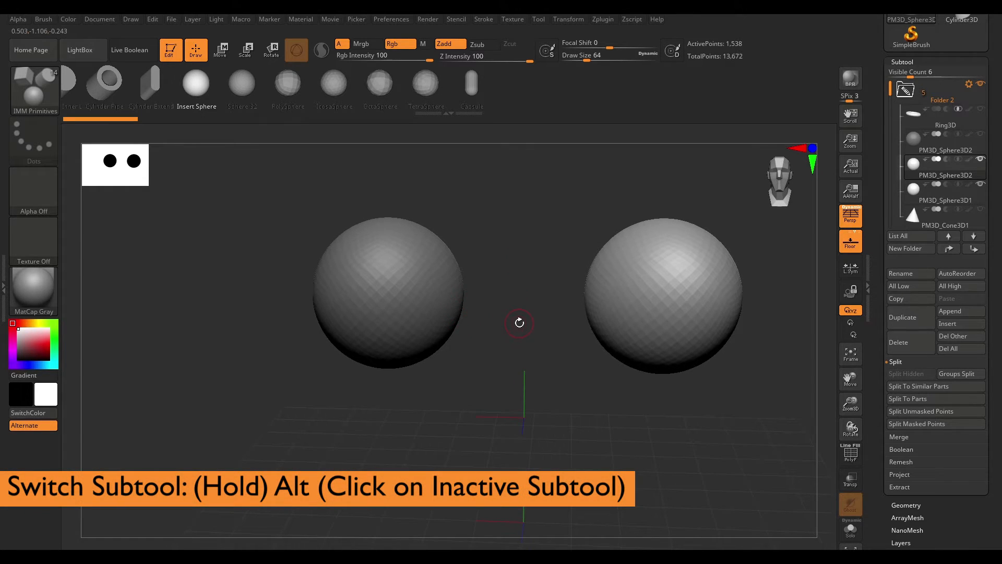
- Switch to the left ear sphere subtool from the viewport and sculpt a ClayBuildup stroke on it
{"action": "left_click", "coordinate": [384, 300], "text": "alt"}
{"action": "left_click_drag", "start_coordinate": [523, 239], "coordinate": [545, 231]}
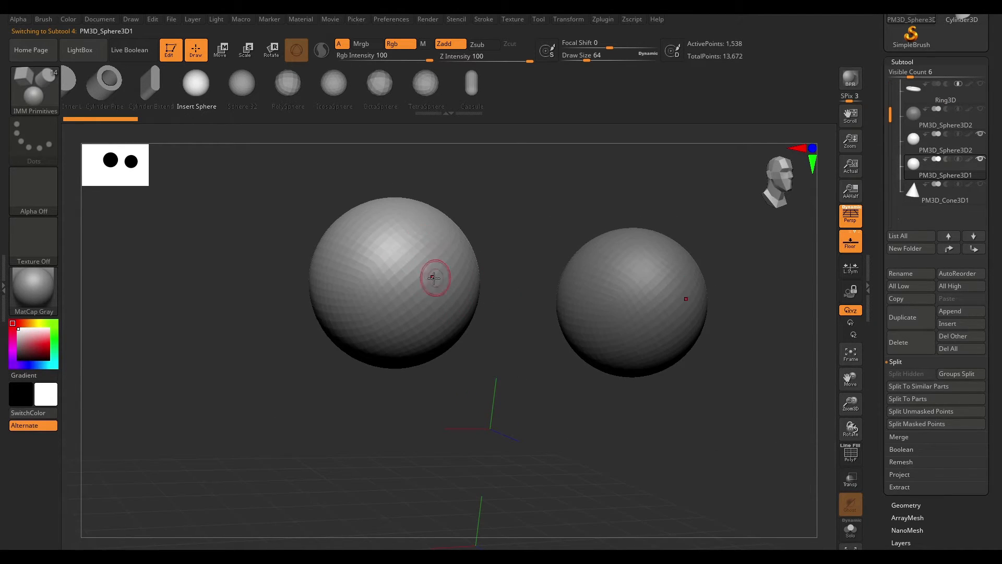
{"action": "left_click_drag", "start_coordinate": [420, 237], "coordinate": [400, 293]}
{"action": "key", "text": "ctrl+z"}
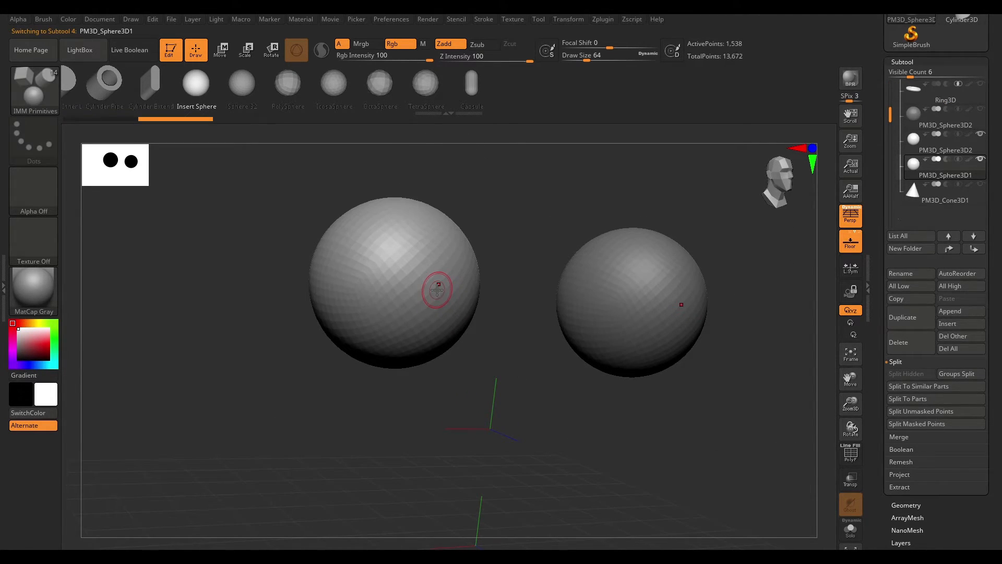
{"action": "key", "text": "b"}
{"action": "key", "text": "c"}
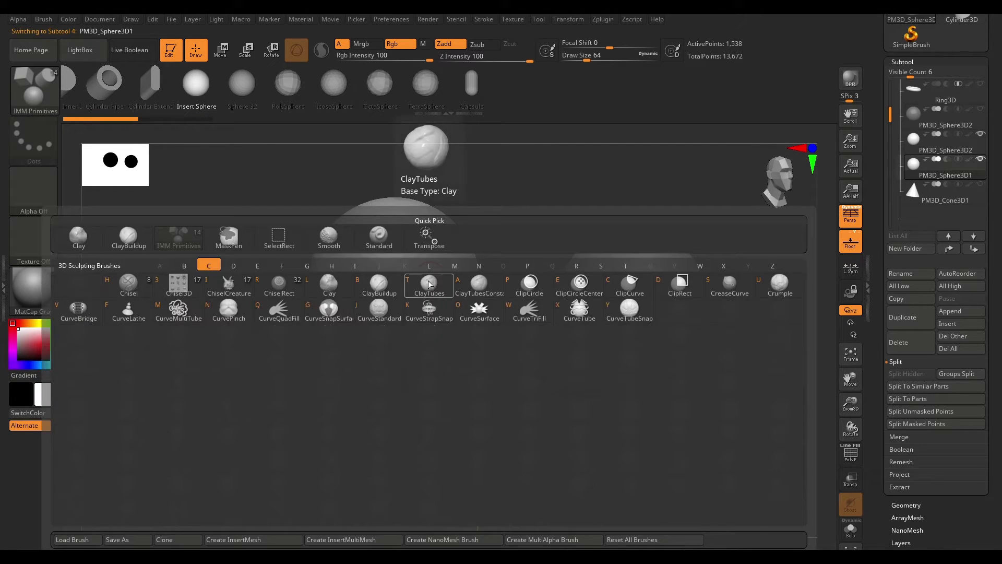
{"action": "key", "text": "b"}
{"action": "mouse_move", "coordinate": [399, 238]}
{"action": "left_mouse_down"}
{"action": "mouse_move", "coordinate": [392, 282]}
{"action": "mouse_move", "coordinate": [444, 237]}
{"action": "left_mouse_up"}
{"action": "mouse_move", "coordinate": [744, 238]}
{"action": "left_mouse_down"}
{"action": "mouse_move", "coordinate": [760, 190]}
{"action": "mouse_move", "coordinate": [299, 290]}
{"action": "left_mouse_up"}
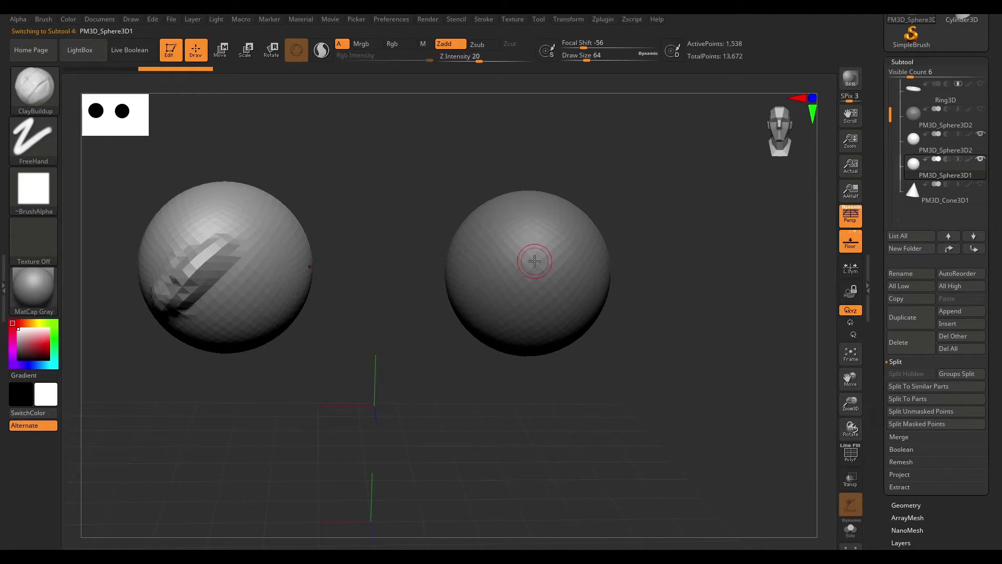
- Switch to the right ear sphere subtool from the viewport and sculpt a ClayBuildup stroke on it
{"action": "left_click_drag", "start_coordinate": [676, 229], "coordinate": [644, 229]}
{"action": "left_click", "coordinate": [580, 269], "text": "alt"}
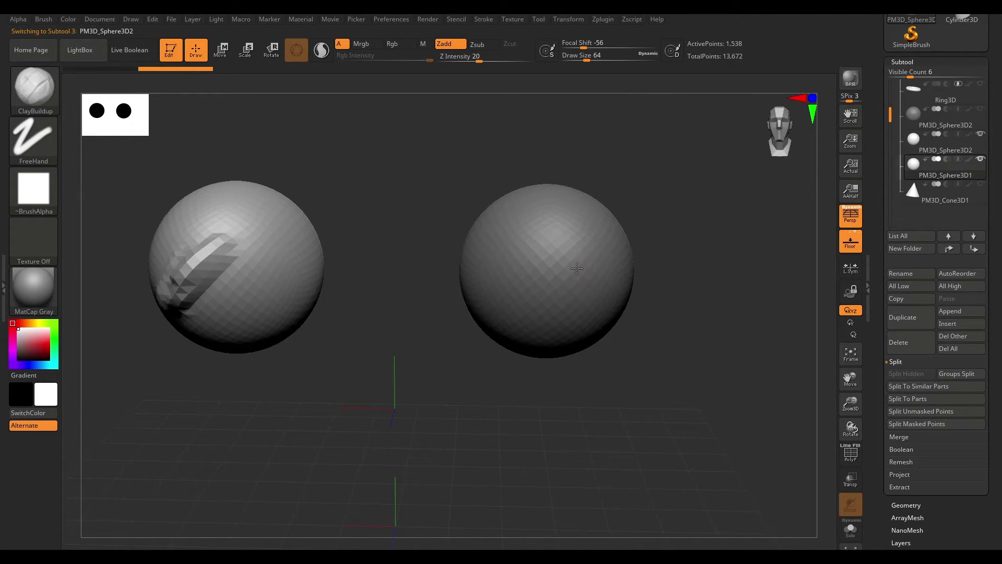
{"action": "mouse_move", "coordinate": [577, 266]}
{"action": "left_mouse_down"}
{"action": "mouse_move", "coordinate": [543, 308]}
{"action": "mouse_move", "coordinate": [575, 254]}
{"action": "left_mouse_up"}
{"action": "left_click_drag", "start_coordinate": [715, 214], "coordinate": [691, 275]}
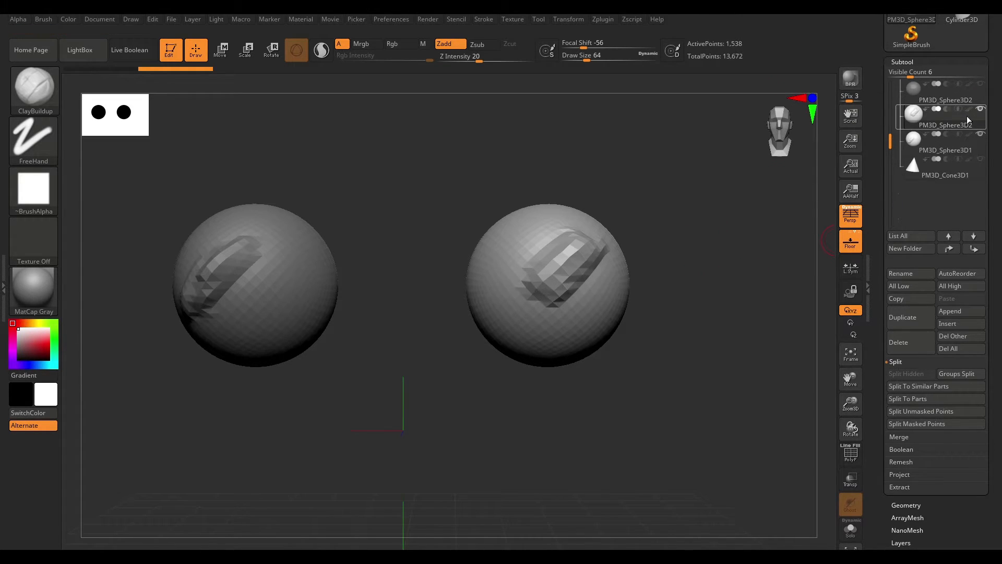
- Open the list of all subtools to review them, then close it
{"action": "left_click_drag", "start_coordinate": [891, 141], "coordinate": [891, 88]}
{"action": "right_click_drag", "start_coordinate": [696, 270], "coordinate": [696, 277], "text": "ctrl"}
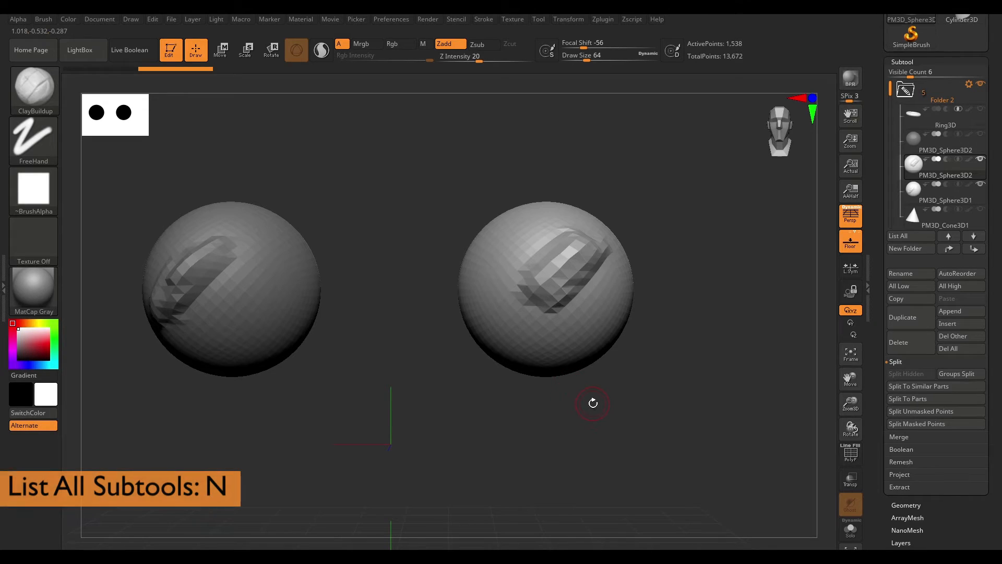
{"action": "key", "text": "n"}
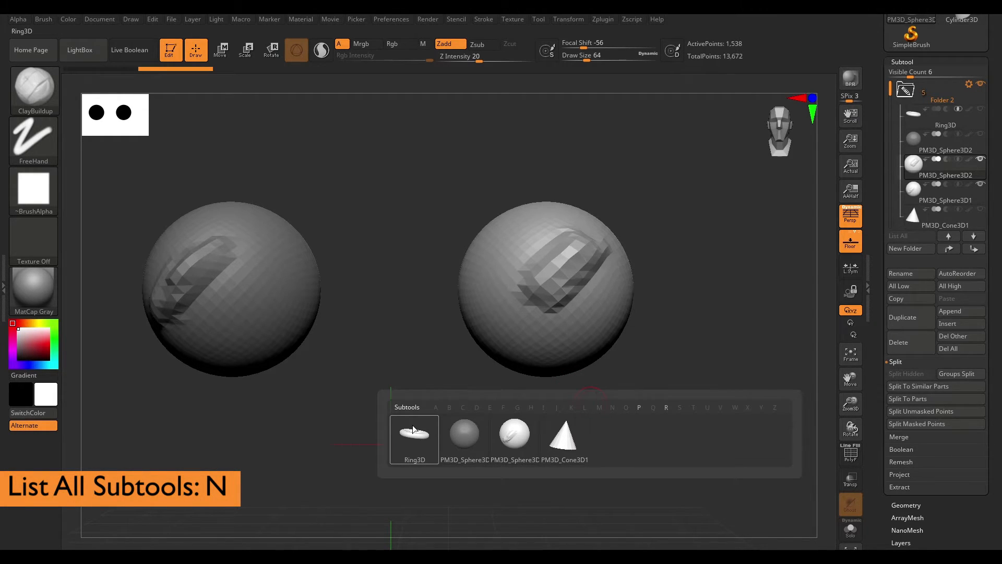
{"action": "mouse_move", "coordinate": [480, 445]}
{"action": "mouse_move", "coordinate": [559, 447]}
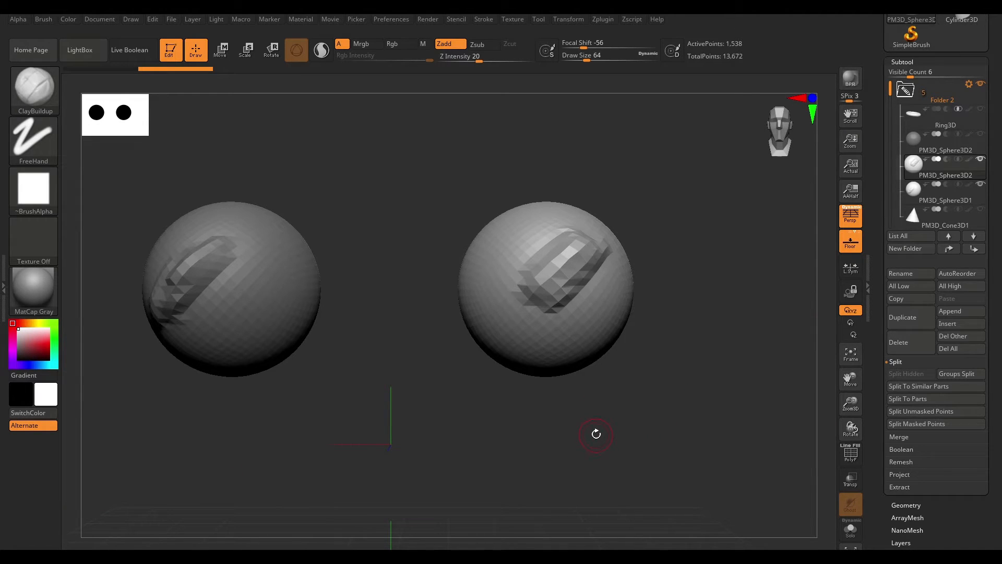
{"action": "key", "text": "n"}
- Mask half of the large sphere with MaskPen and split it into two subtools with Split Masked Points
{"action": "left_click_drag", "start_coordinate": [711, 299], "coordinate": [711, 308], "text": "alt"}
{"action": "left_click_drag", "start_coordinate": [579, 401], "coordinate": [741, 391], "text": "alt"}
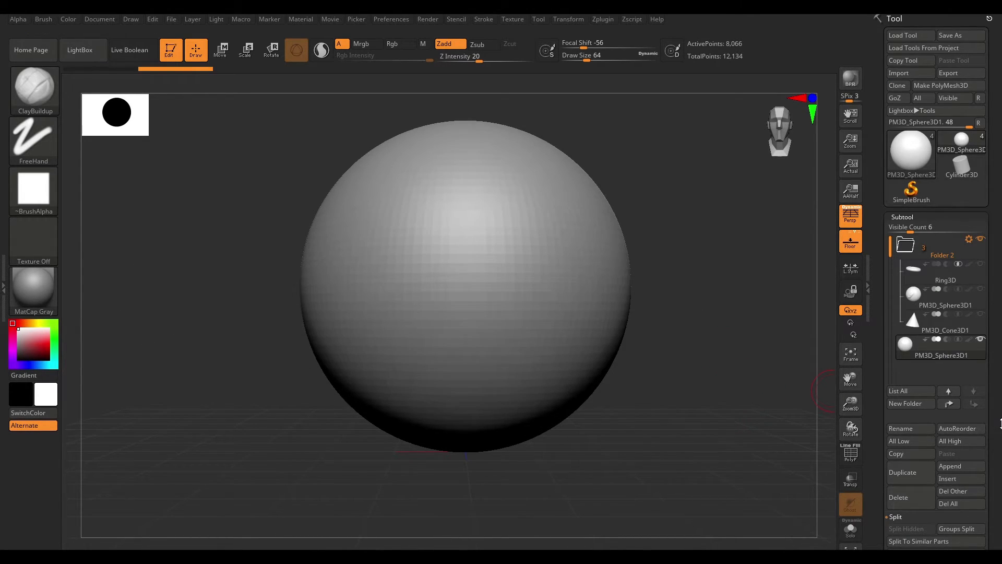
{"action": "left_click_drag", "start_coordinate": [1000, 423], "coordinate": [1001, 345]}
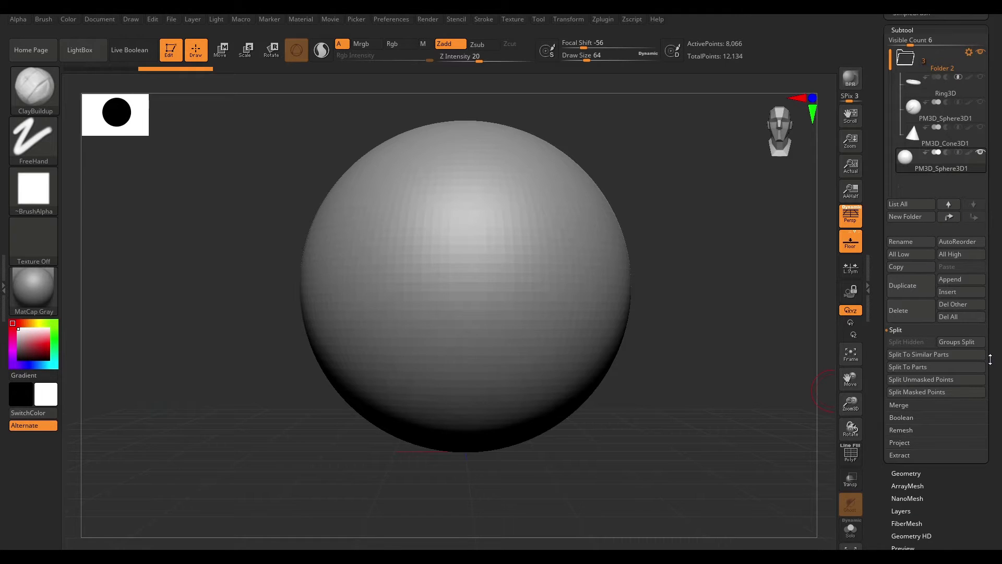
{"action": "key", "text": "ctrl"}
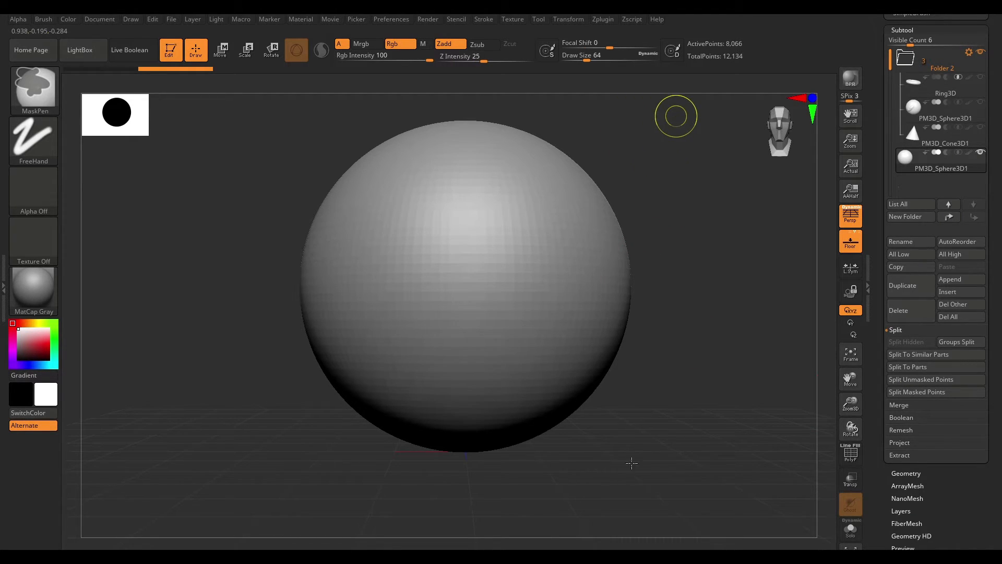
{"action": "mouse_move", "coordinate": [671, 119]}
{"action": "left_mouse_down", "text": "ctrl"}
{"action": "mouse_move", "coordinate": [643, 442]}
{"action": "mouse_move", "coordinate": [494, 448]}
{"action": "mouse_move", "coordinate": [473, 483]}
{"action": "left_mouse_up", "text": "ctrl"}
{"action": "mouse_move", "coordinate": [680, 257]}
{"action": "left_mouse_down"}
{"action": "mouse_move", "coordinate": [720, 332]}
{"action": "mouse_move", "coordinate": [709, 213]}
{"action": "left_mouse_up"}
{"action": "mouse_move", "coordinate": [1000, 285]}
{"action": "left_mouse_down"}
{"action": "mouse_move", "coordinate": [1001, 345]}
{"action": "mouse_move", "coordinate": [996, 296]}
{"action": "left_mouse_up"}
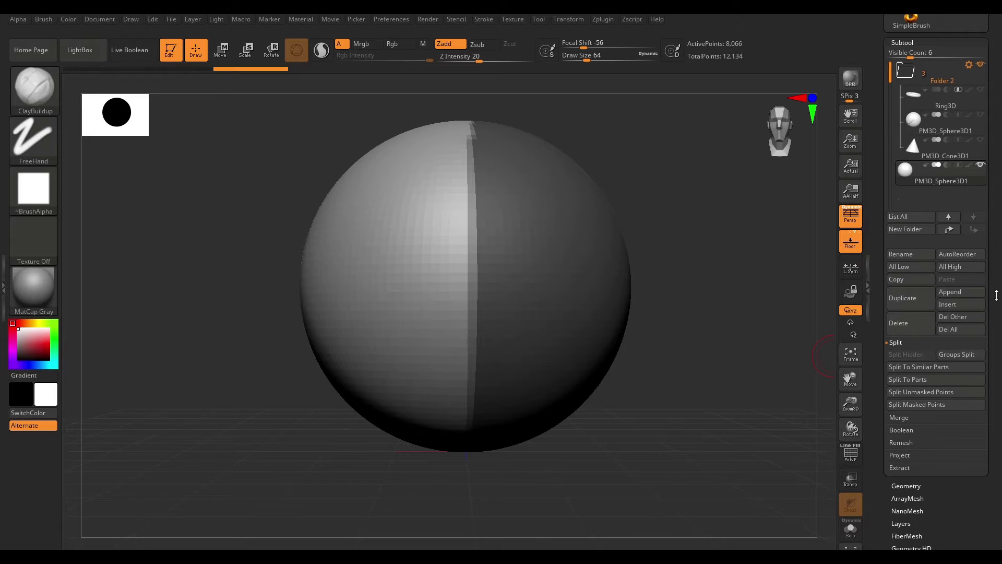
{"action": "left_click", "coordinate": [896, 404]}
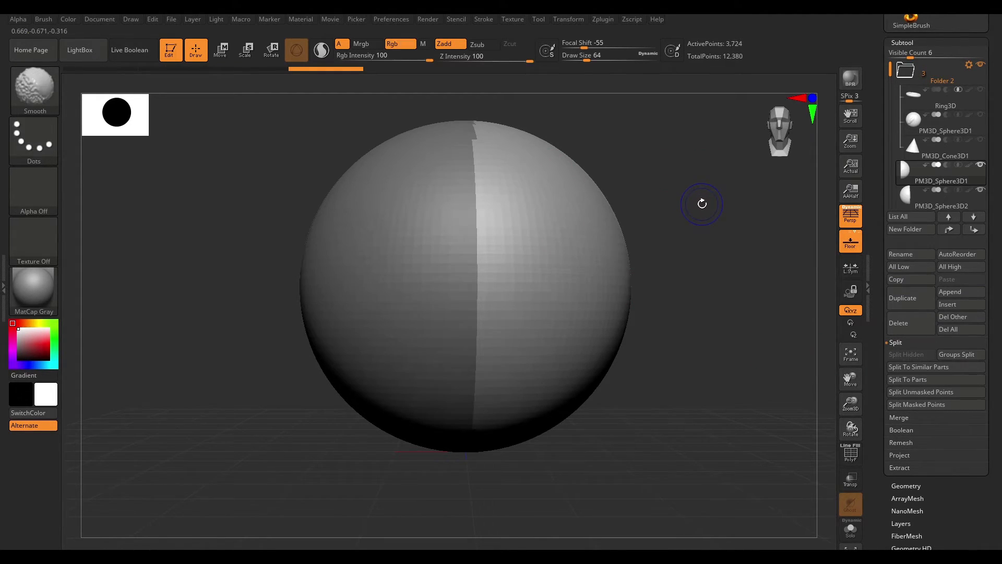
- Hide one sphere-half subtool so the other half is shown on its own
{"action": "left_click_drag", "start_coordinate": [694, 186], "coordinate": [683, 226]}
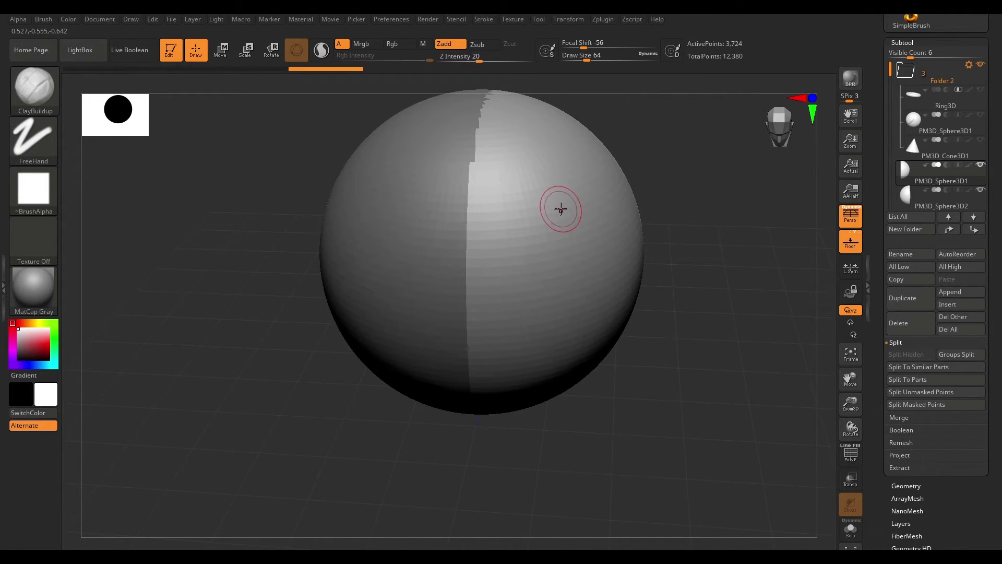
{"action": "left_click_drag", "start_coordinate": [689, 158], "coordinate": [726, 134]}
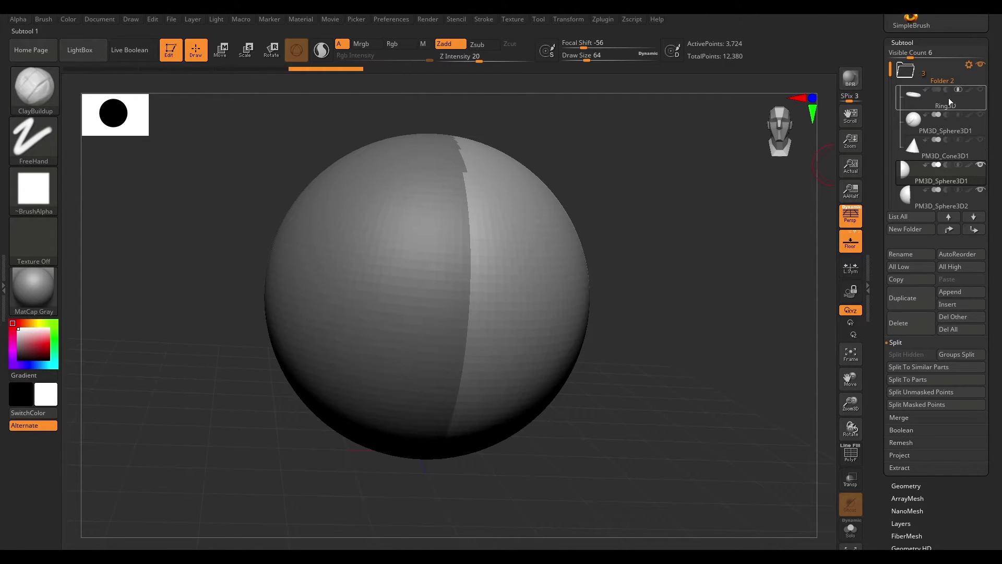
{"action": "scroll", "coordinate": [998, 153], "scroll_direction": "down", "scroll_amount": 2}
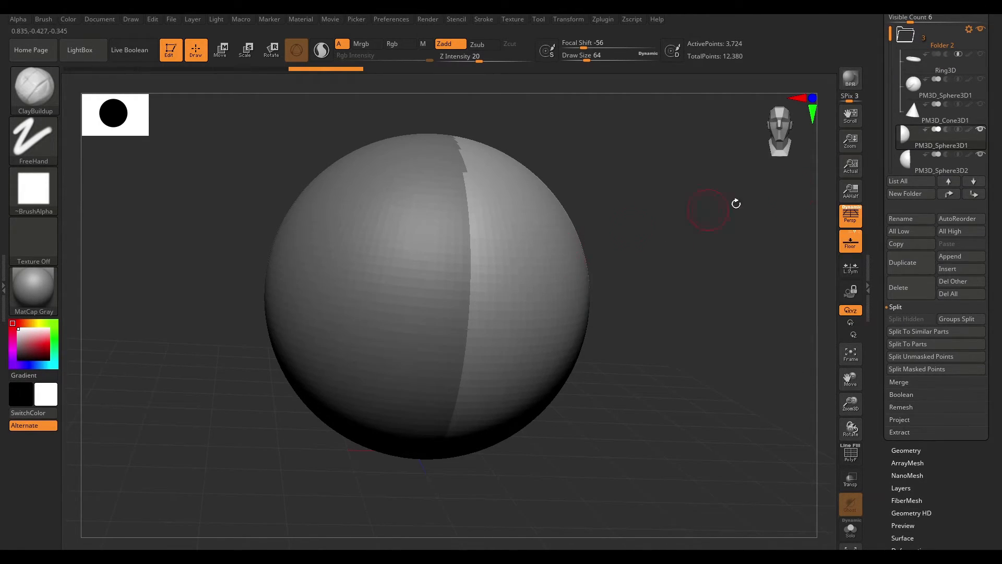
{"action": "left_click_drag", "start_coordinate": [586, 233], "coordinate": [617, 220]}
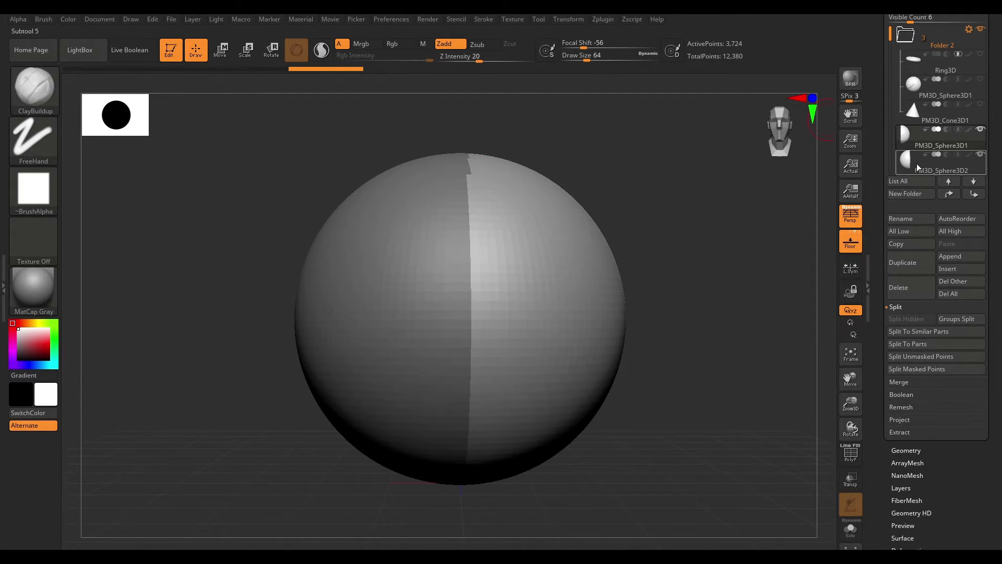
{"action": "scroll", "coordinate": [999, 165], "scroll_direction": "down", "scroll_amount": 1}
{"action": "scroll", "coordinate": [1000, 165], "scroll_direction": "down", "scroll_amount": 3}
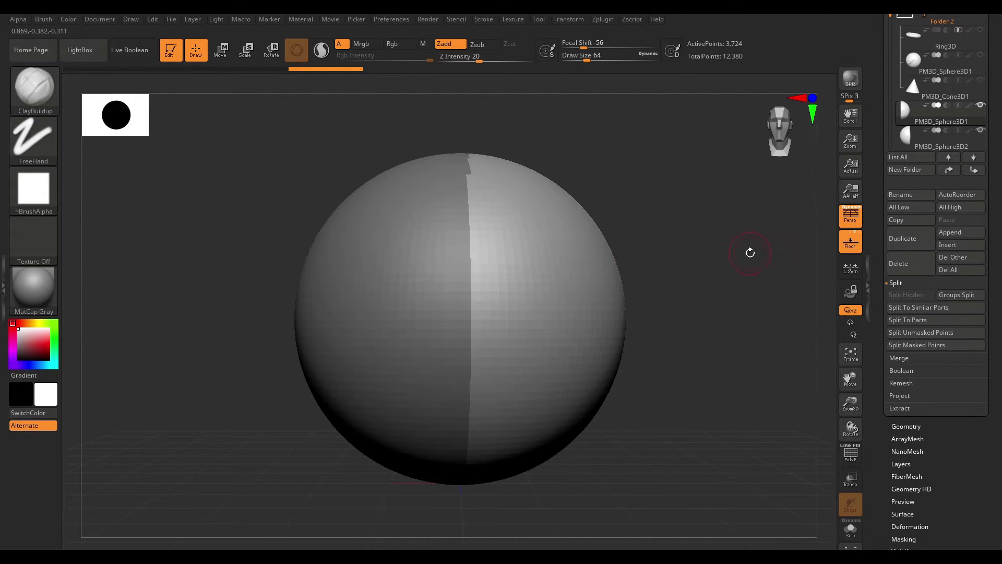
{"action": "left_click", "coordinate": [980, 131]}
{"action": "left_click_drag", "start_coordinate": [705, 251], "coordinate": [518, 270]}
{"action": "mouse_move", "coordinate": [778, 292]}
{"action": "left_mouse_down", "text": "alt"}
{"action": "mouse_move", "coordinate": [765, 292]}
{"action": "mouse_move", "coordinate": [772, 297]}
{"action": "left_mouse_up", "text": "alt"}
{"action": "left_click_drag", "start_coordinate": [966, 467], "coordinate": [963, 351]}
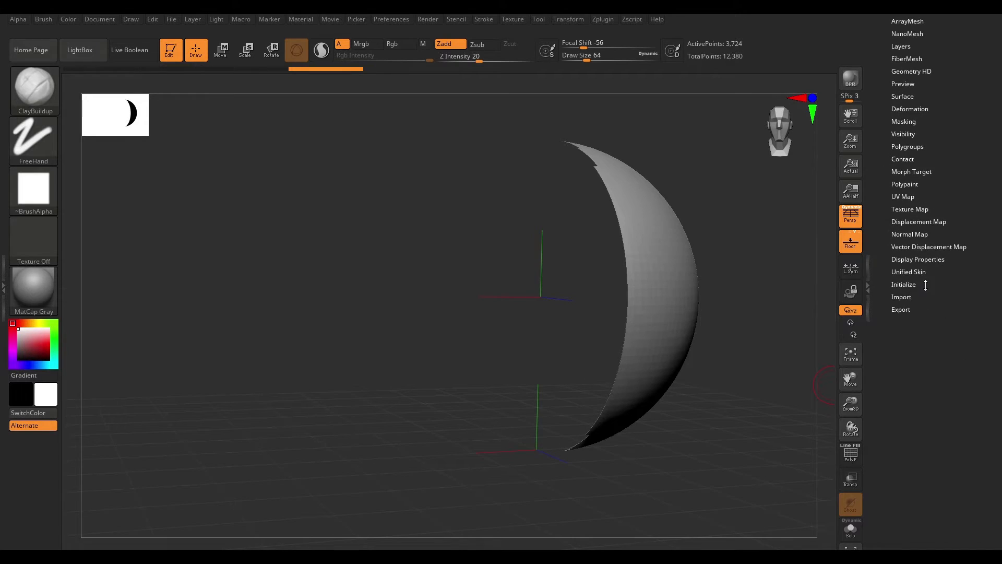
{"action": "left_click_drag", "start_coordinate": [701, 215], "coordinate": [720, 236]}
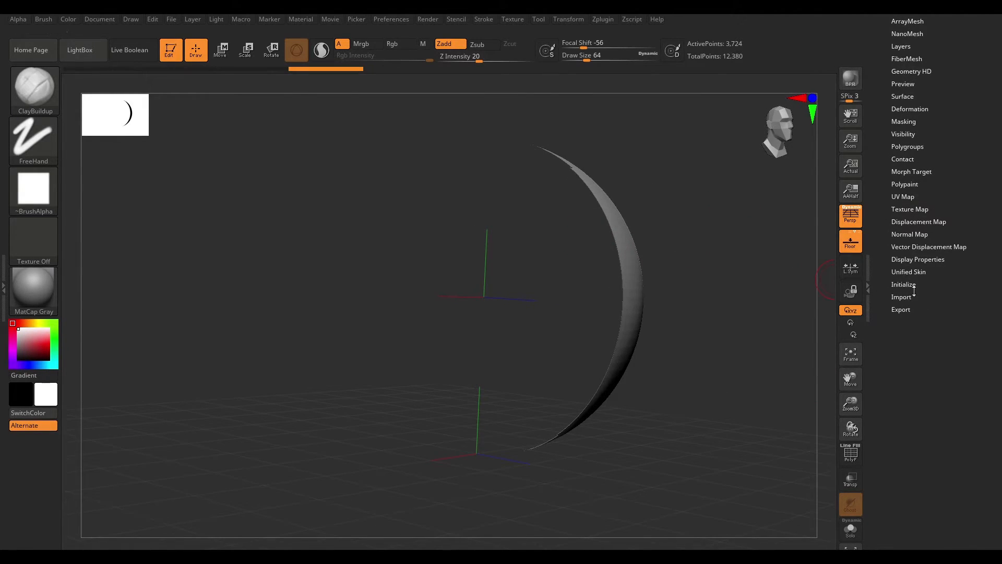
- Turn on Double sided display for the visible sphere half in Display Properties
{"action": "left_click", "coordinate": [923, 261]}
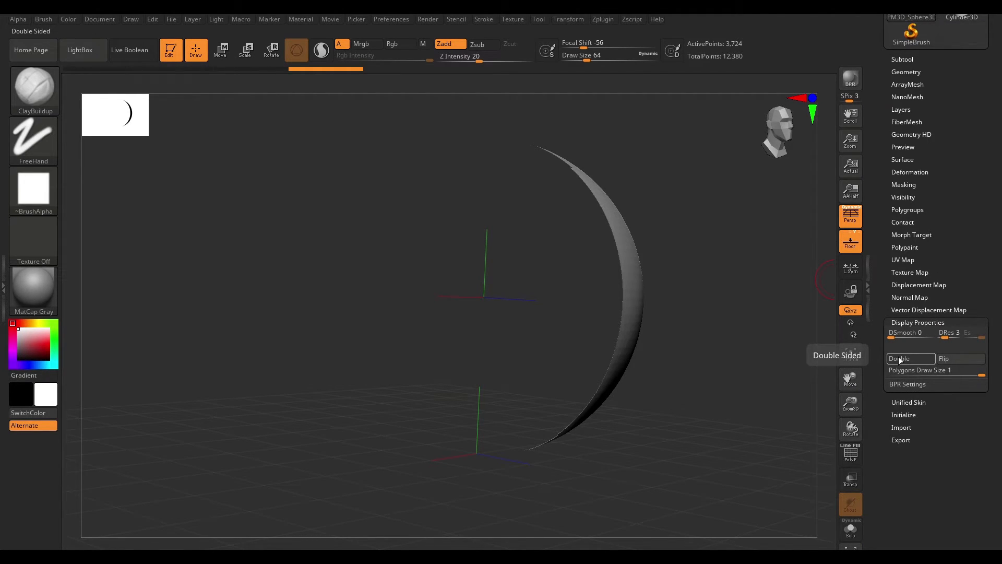
{"action": "left_click", "coordinate": [899, 358]}
{"action": "left_click_drag", "start_coordinate": [746, 260], "coordinate": [723, 268]}
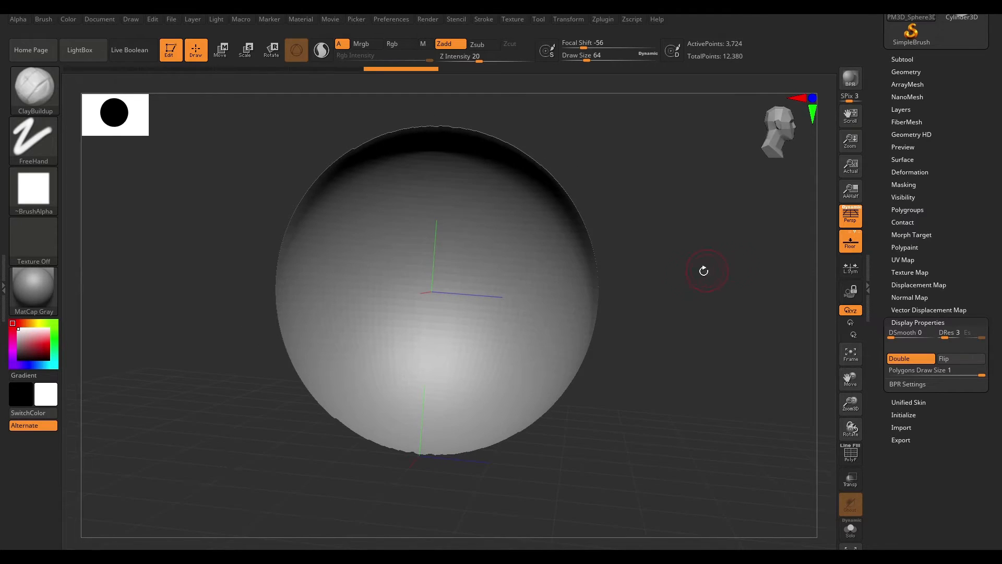
- Collapse Display Properties and expand the Merge options in the Subtool palette
{"action": "right_click_drag", "start_coordinate": [370, 270], "coordinate": [783, 297]}
{"action": "right_click_drag", "start_coordinate": [783, 296], "coordinate": [767, 316], "text": "alt"}
{"action": "left_click_drag", "start_coordinate": [976, 149], "coordinate": [978, 306]}
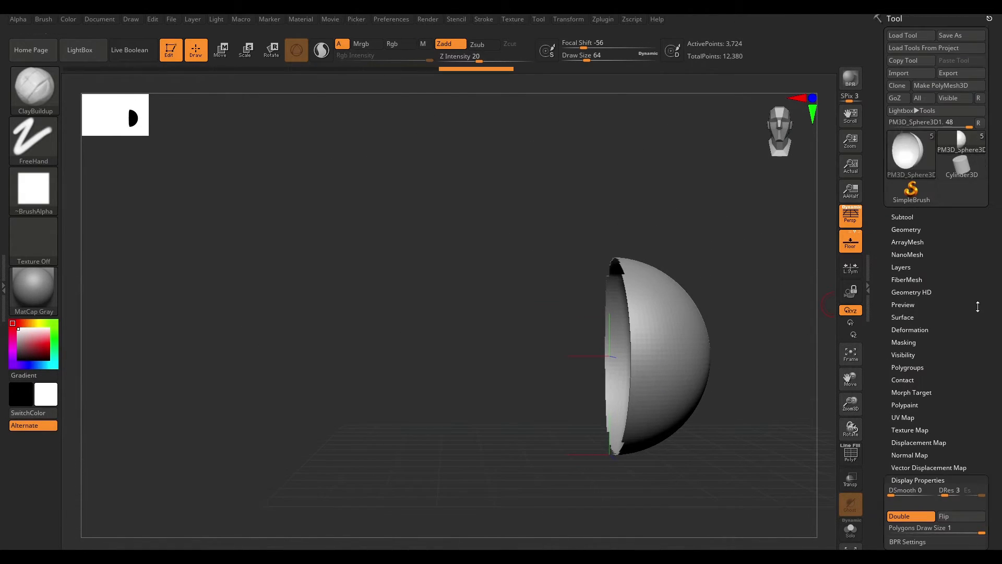
{"action": "left_click", "coordinate": [923, 479]}
{"action": "left_click", "coordinate": [902, 217]}
{"action": "right_click_drag", "start_coordinate": [782, 235], "coordinate": [706, 212], "text": "alt"}
{"action": "scroll", "coordinate": [902, 368], "scroll_direction": "down", "scroll_amount": 8}
{"action": "scroll", "coordinate": [903, 368], "scroll_direction": "up", "scroll_amount": 3}
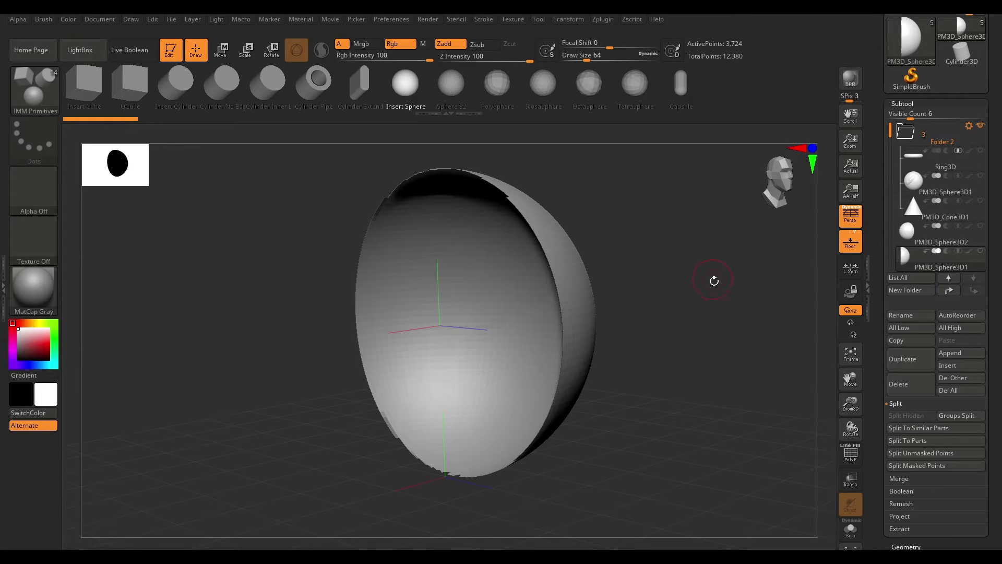
{"action": "left_click", "coordinate": [900, 405]}
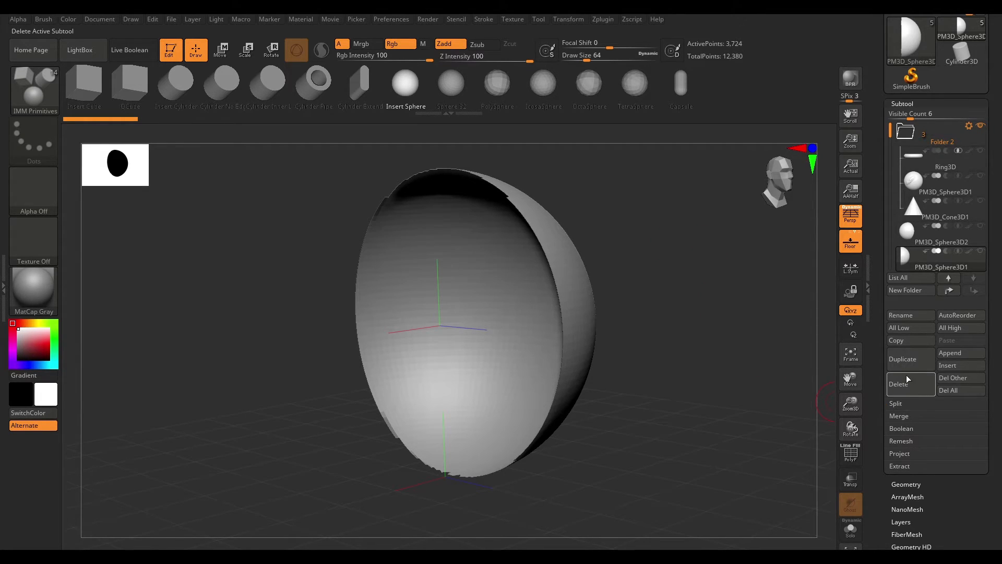
{"action": "left_click", "coordinate": [900, 417]}
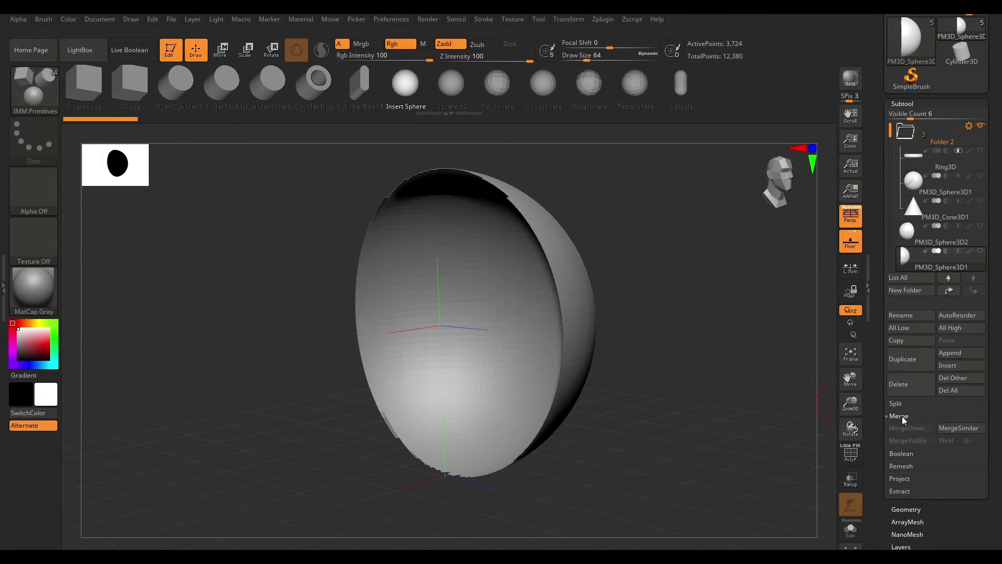
- Select the upper sphere-half subtool and merge both halves back into one subtool with MergeDown, confirming the prompt
{"action": "left_click", "coordinate": [924, 242]}
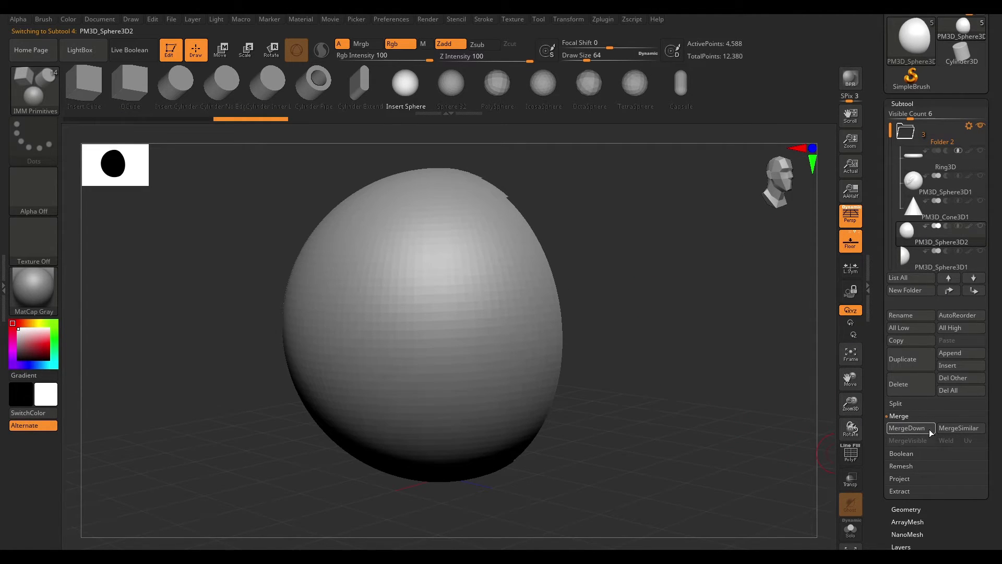
{"action": "left_click_drag", "start_coordinate": [889, 130], "coordinate": [890, 191]}
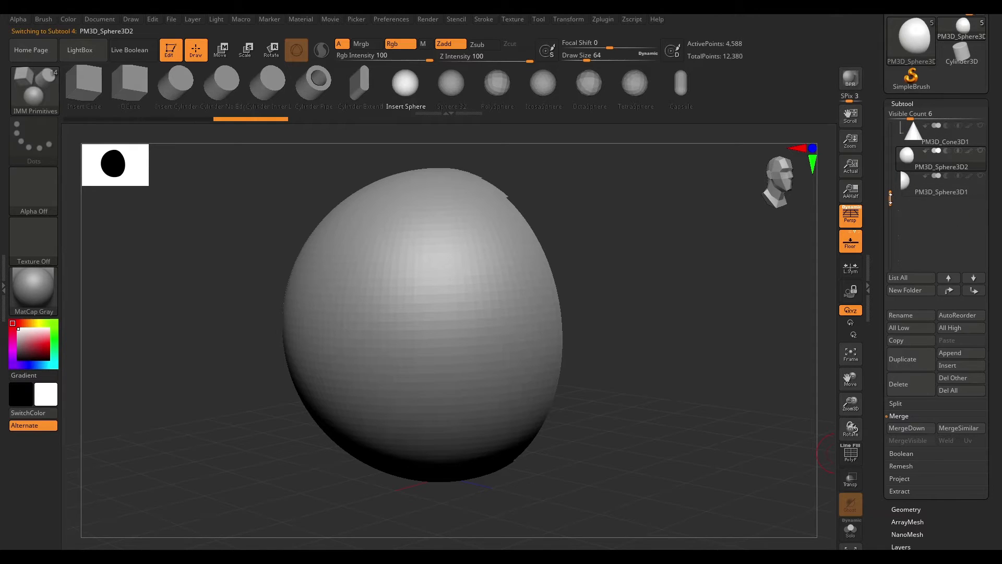
{"action": "left_click", "coordinate": [928, 196]}
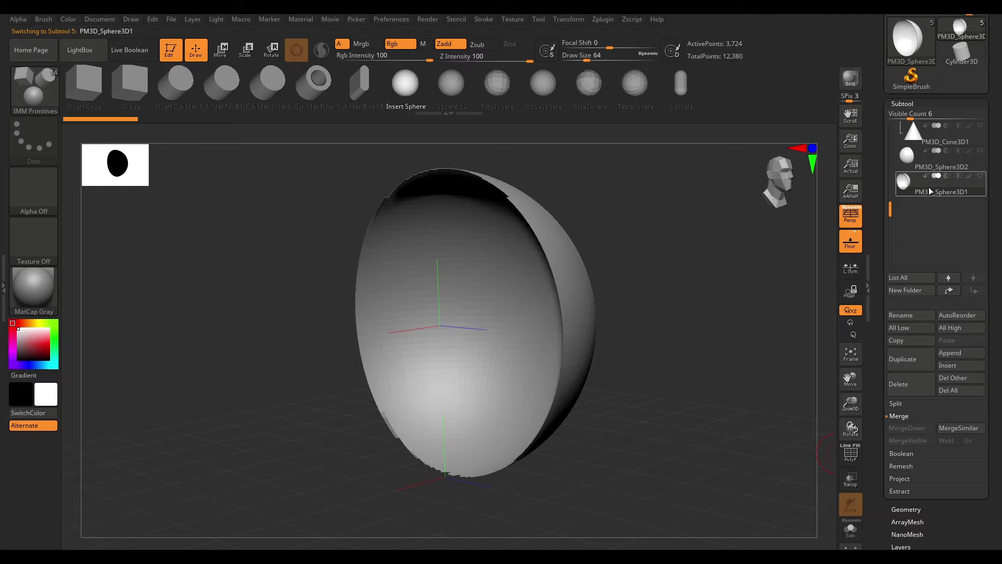
{"action": "key", "text": "alt+Up"}
{"action": "left_click_drag", "start_coordinate": [755, 318], "coordinate": [673, 334]}
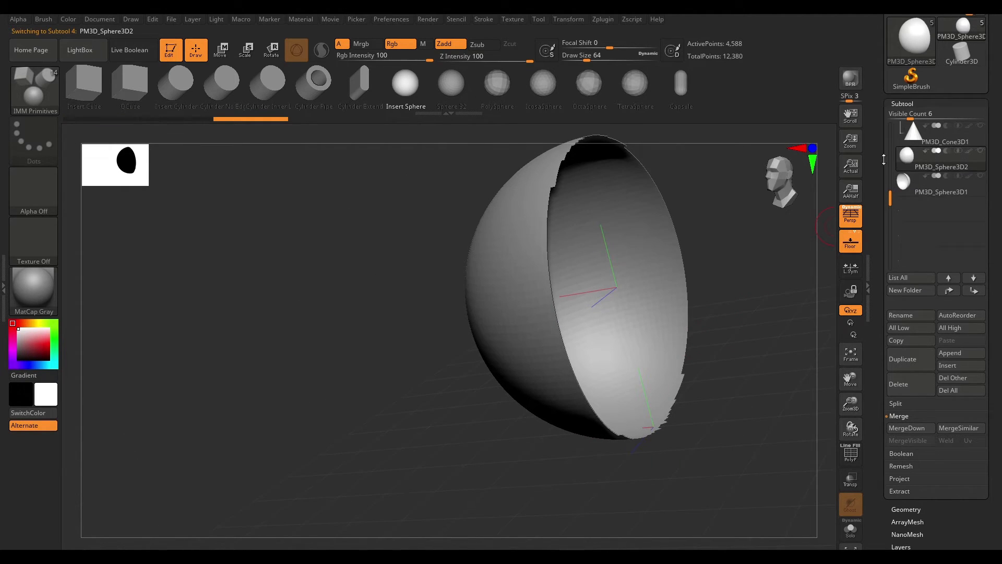
{"action": "left_click_drag", "start_coordinate": [771, 263], "coordinate": [824, 411]}
{"action": "left_click_drag", "start_coordinate": [718, 280], "coordinate": [659, 257]}
{"action": "mouse_move", "coordinate": [916, 156]}
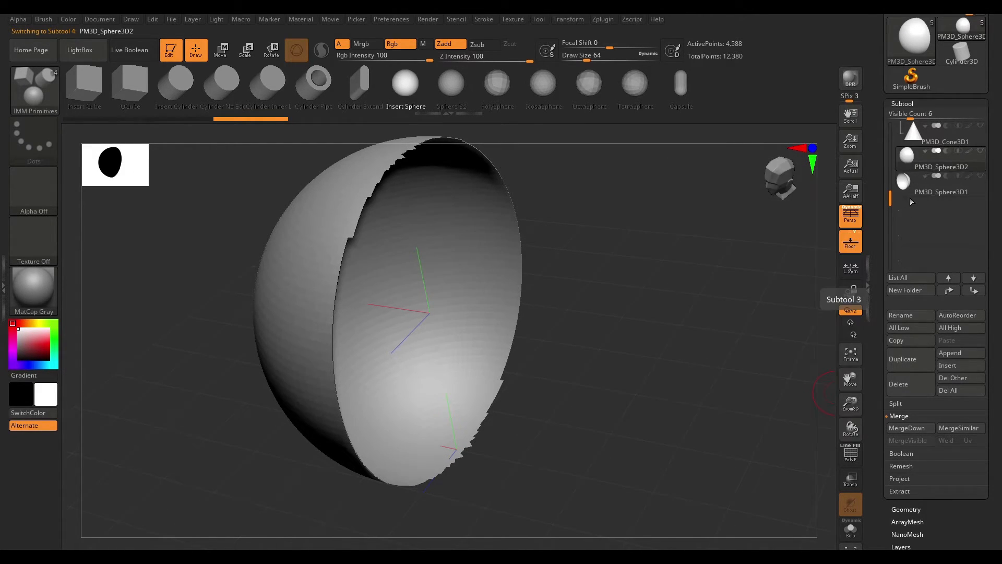
{"action": "left_click", "coordinate": [908, 428]}
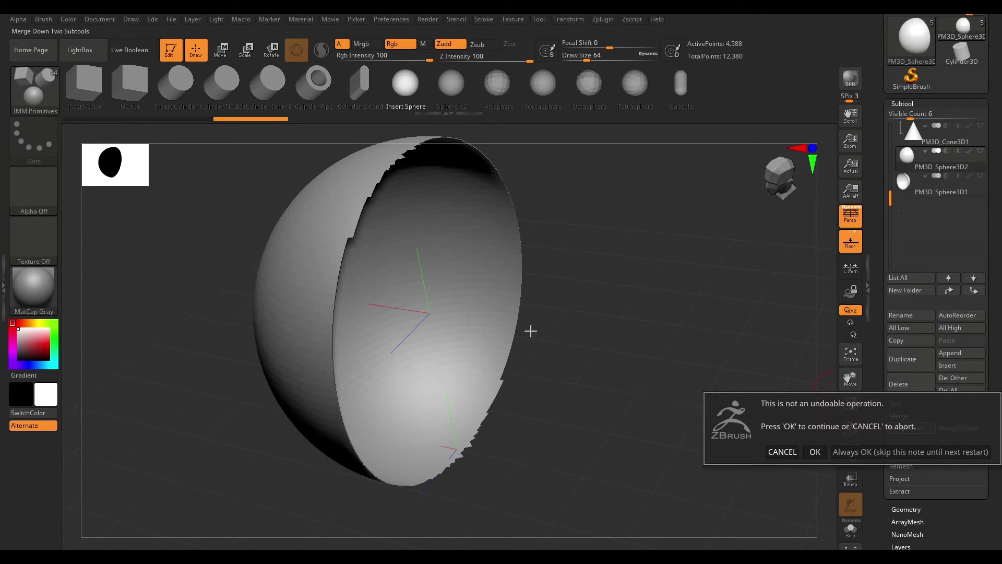
{"action": "left_click", "coordinate": [820, 456]}
{"action": "left_click_drag", "start_coordinate": [604, 271], "coordinate": [776, 243], "text": "shift"}
{"action": "left_click_drag", "start_coordinate": [666, 239], "coordinate": [703, 243], "text": "alt"}
{"action": "left_click_drag", "start_coordinate": [783, 329], "coordinate": [657, 287], "text": "alt"}
{"action": "left_click_drag", "start_coordinate": [647, 261], "coordinate": [626, 308], "text": "shift"}
{"action": "left_click_drag", "start_coordinate": [617, 251], "coordinate": [737, 257], "text": "alt"}
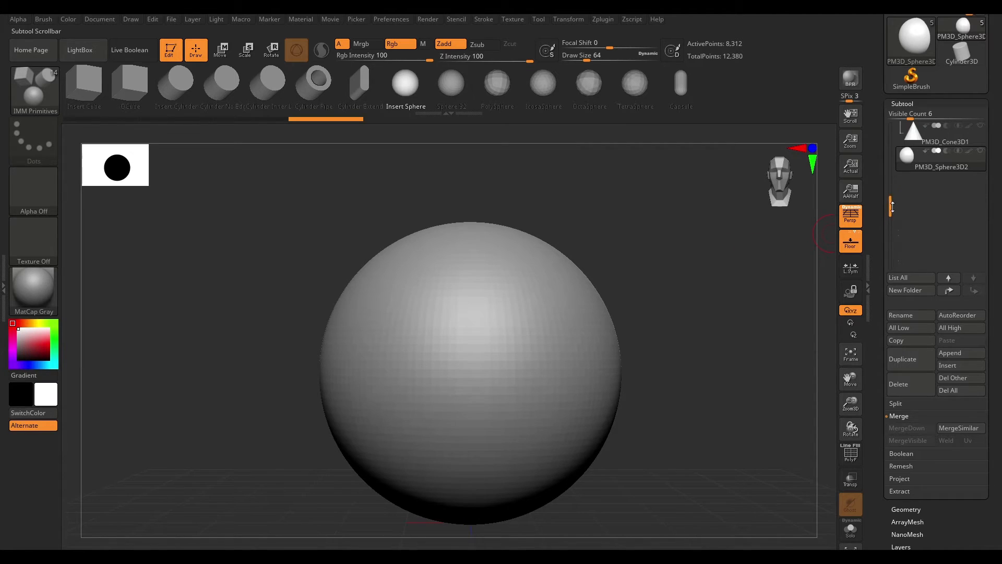
{"action": "left_click_drag", "start_coordinate": [892, 212], "coordinate": [892, 133]}
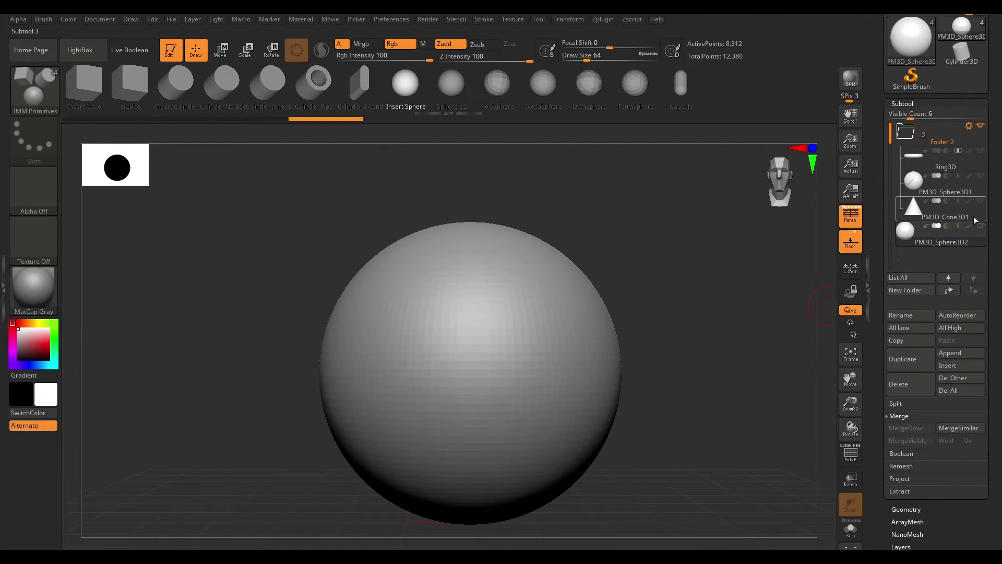
- Make the ring and cone subtools in Folder 2 visible, with the ring subtool selected
{"action": "left_click", "coordinate": [981, 202]}
{"action": "left_click", "coordinate": [980, 162]}
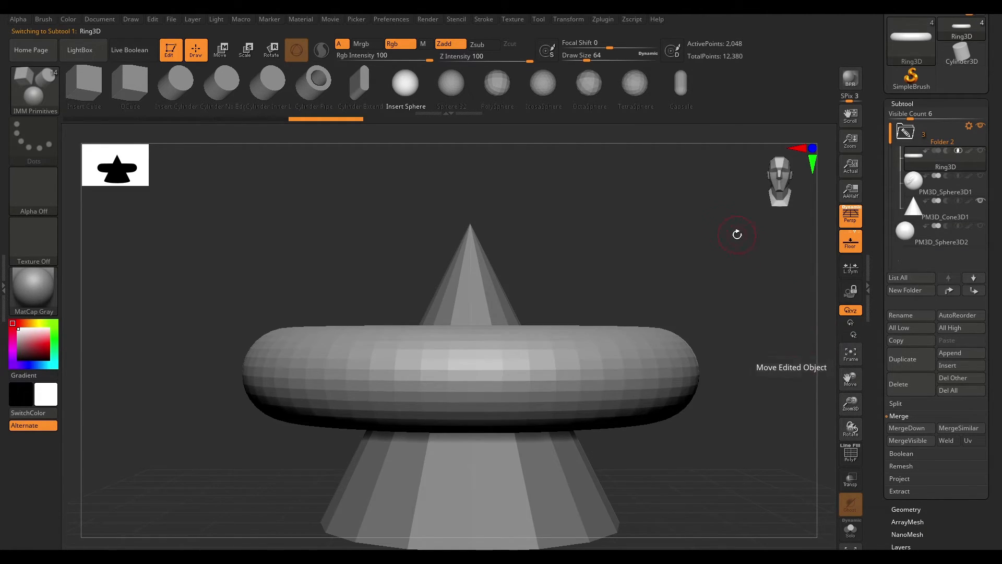
{"action": "left_click_drag", "start_coordinate": [746, 243], "coordinate": [850, 421]}
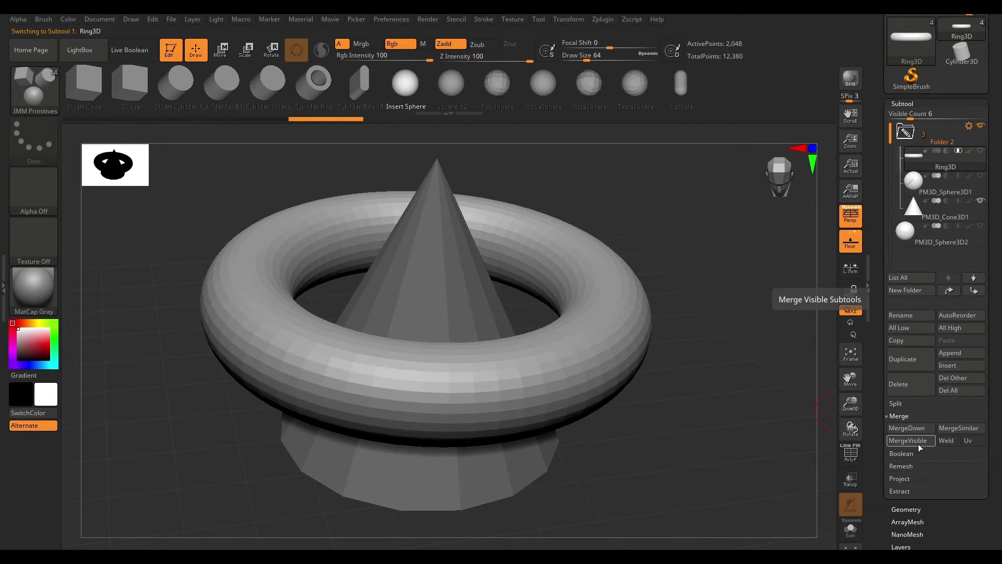
- Show both sphere subtools too and combine all visible subtools into one with MergeVisible
{"action": "left_click", "coordinate": [981, 177]}
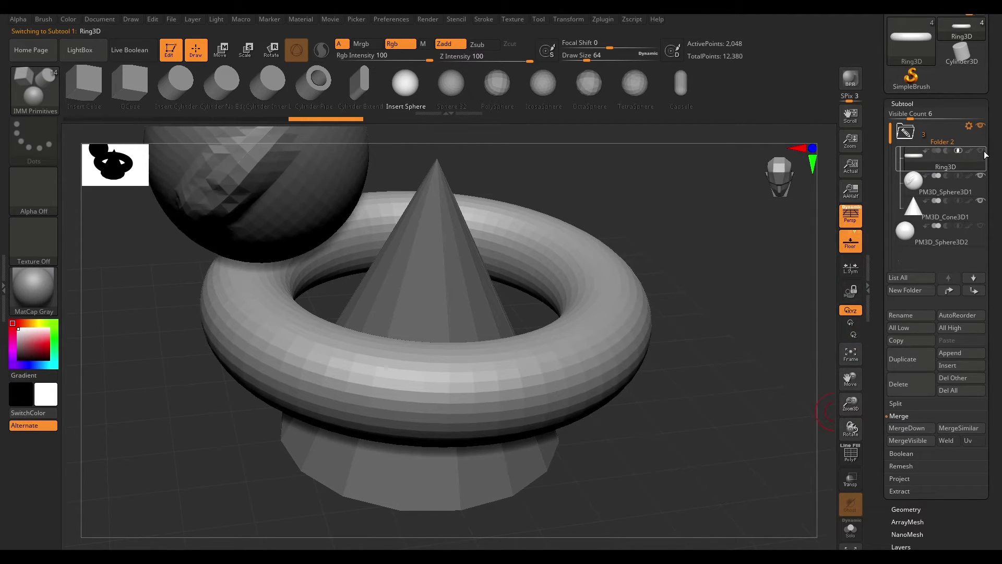
{"action": "left_click", "coordinate": [982, 228]}
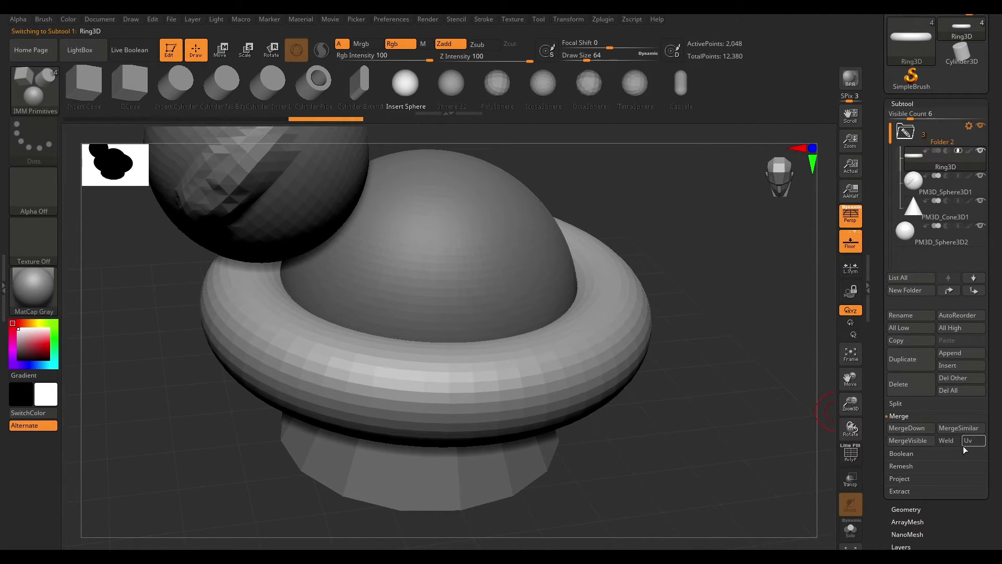
{"action": "left_click", "coordinate": [908, 440]}
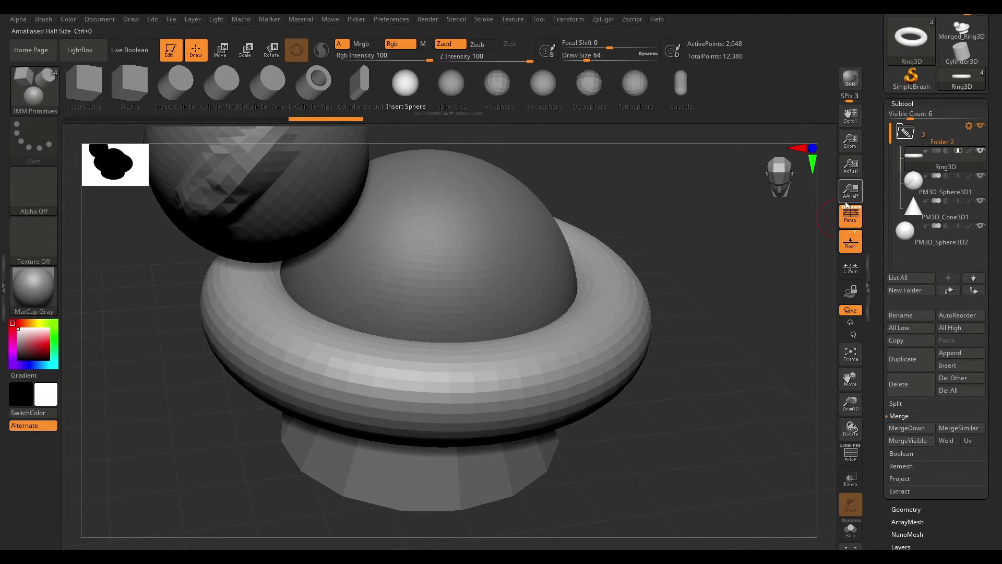
- Open the new merged tool to inspect it from several angles, then switch back to the Ring3D tool
{"action": "scroll", "coordinate": [973, 156], "scroll_direction": "up", "scroll_amount": 3}
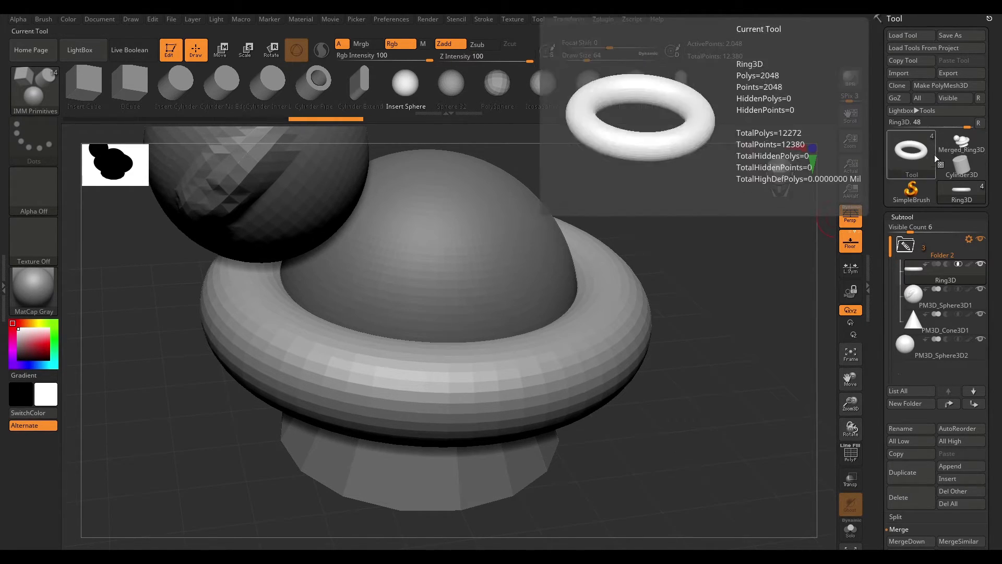
{"action": "left_click", "coordinate": [953, 143]}
{"action": "left_click_drag", "start_coordinate": [711, 320], "coordinate": [717, 295]}
{"action": "left_click_drag", "start_coordinate": [729, 345], "coordinate": [724, 367]}
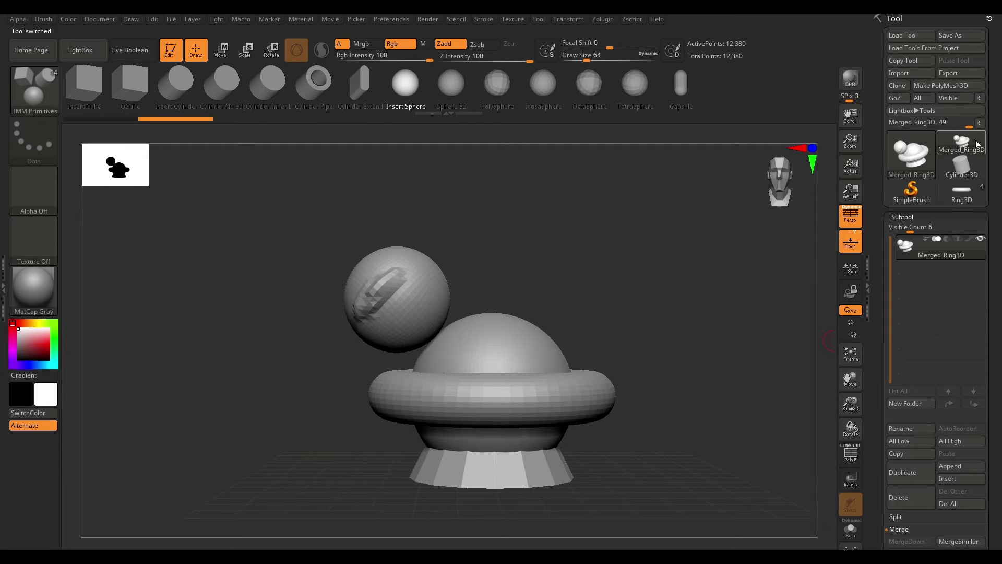
{"action": "left_click_drag", "start_coordinate": [599, 291], "coordinate": [656, 286]}
{"action": "left_click_drag", "start_coordinate": [629, 250], "coordinate": [767, 305]}
{"action": "left_click", "coordinate": [963, 201]}
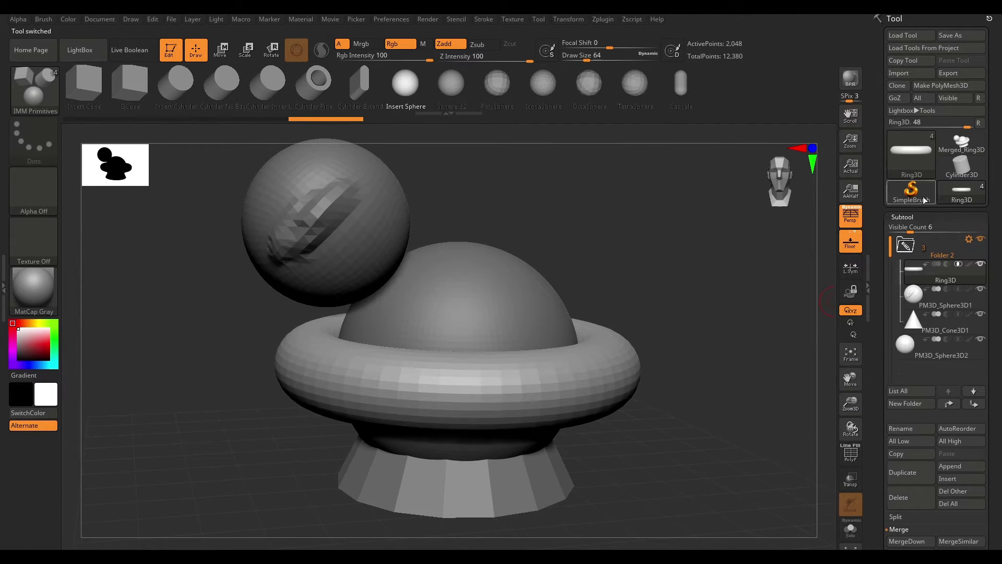
- Collapse the Merge options and expand the Extract options in the Subtool palette
{"action": "left_click_drag", "start_coordinate": [991, 444], "coordinate": [994, 360]}
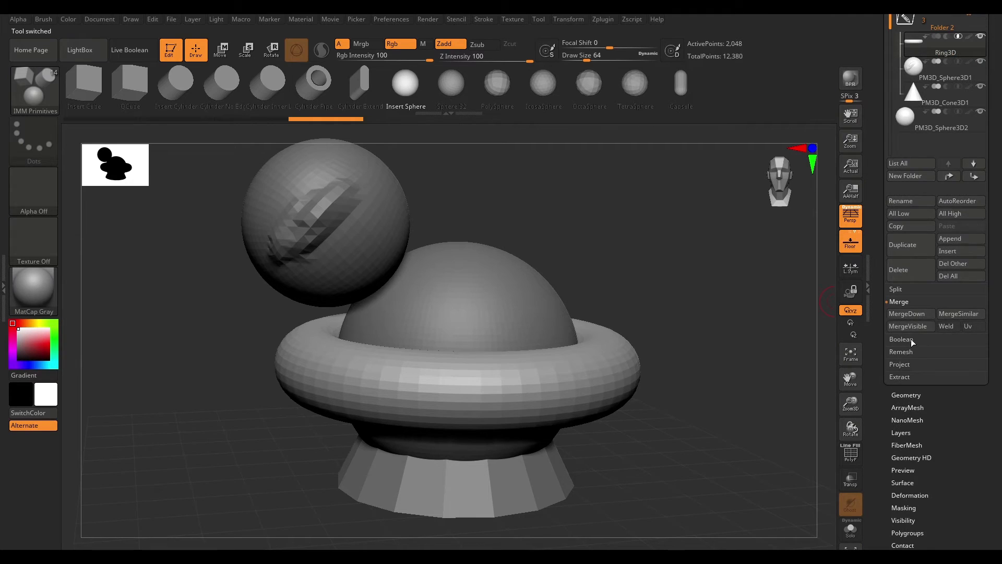
{"action": "left_click_drag", "start_coordinate": [997, 309], "coordinate": [999, 350]}
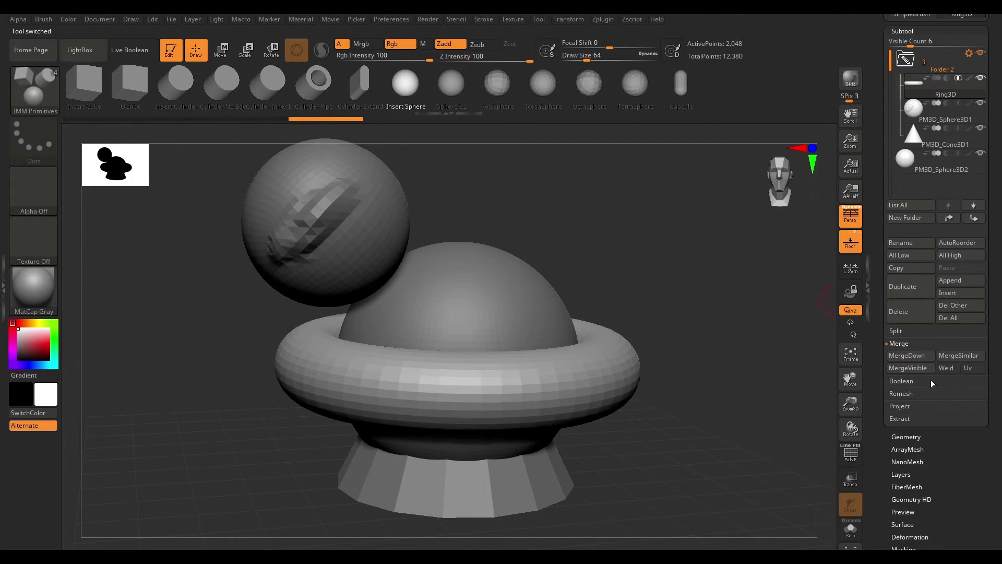
{"action": "left_click", "coordinate": [900, 344]}
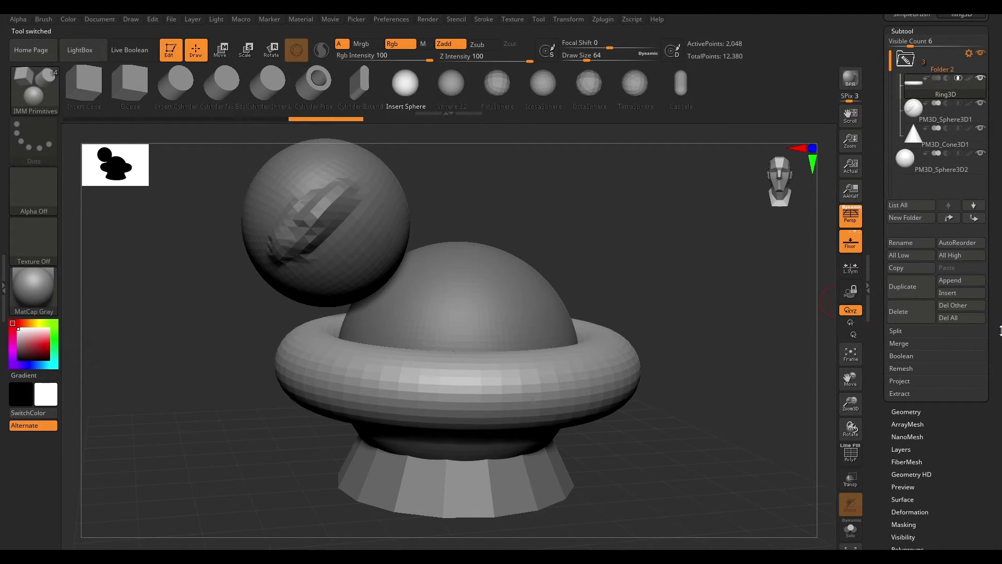
{"action": "left_click_drag", "start_coordinate": [1001, 330], "coordinate": [1000, 310]}
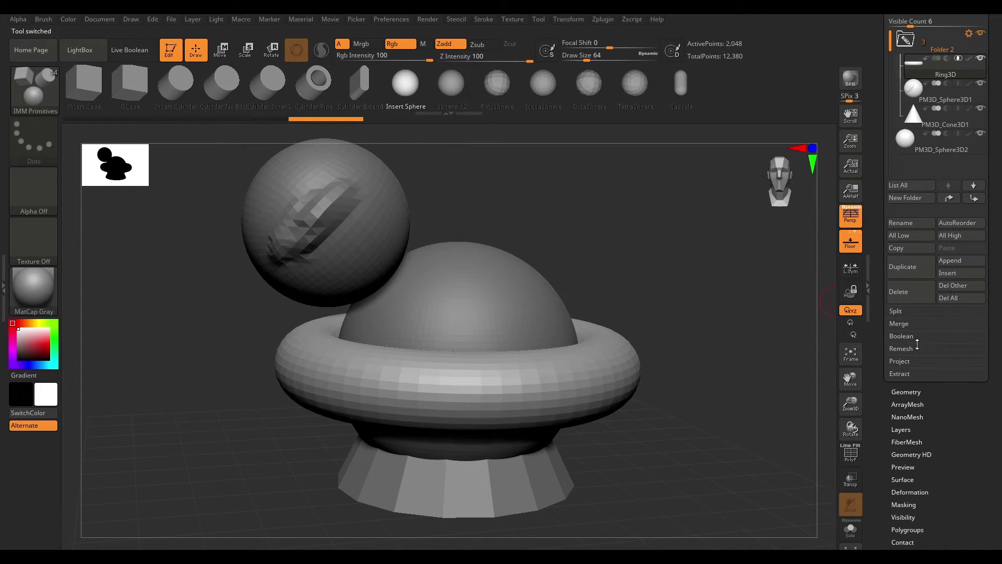
{"action": "left_click", "coordinate": [899, 374]}
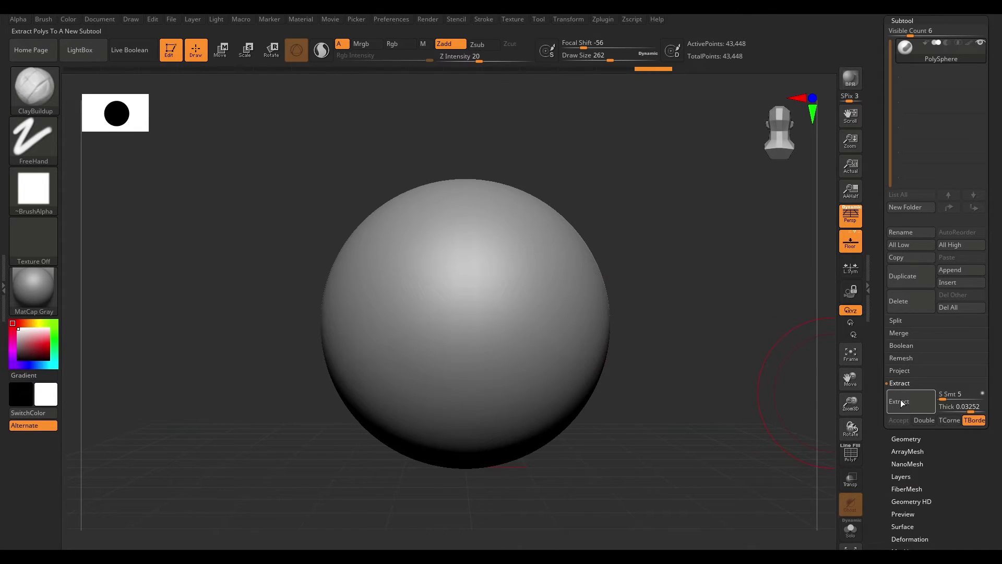
- Preview an extraction from the masked area of the PolySphere and orbit around it
{"action": "mouse_move", "coordinate": [522, 264]}
{"action": "left_mouse_down", "text": "ctrl"}
{"action": "mouse_move", "coordinate": [414, 347]}
{"action": "mouse_move", "coordinate": [441, 340]}
{"action": "mouse_move", "coordinate": [436, 327]}
{"action": "left_mouse_up", "text": "ctrl"}
{"action": "mouse_move", "coordinate": [703, 197]}
{"action": "left_mouse_down"}
{"action": "mouse_move", "coordinate": [685, 271]}
{"action": "mouse_move", "coordinate": [646, 255]}
{"action": "mouse_move", "coordinate": [727, 280]}
{"action": "left_mouse_up"}
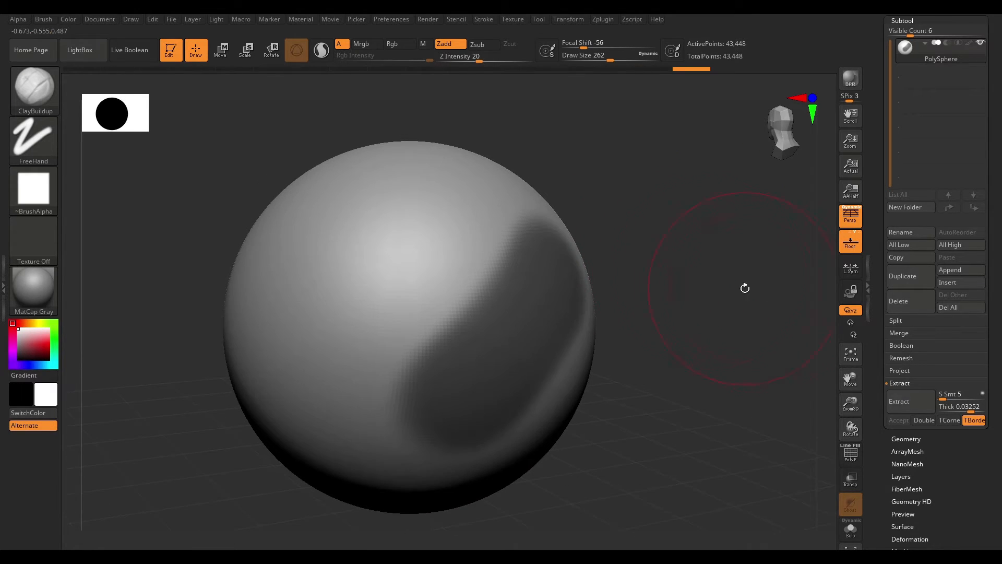
{"action": "left_click", "coordinate": [911, 401]}
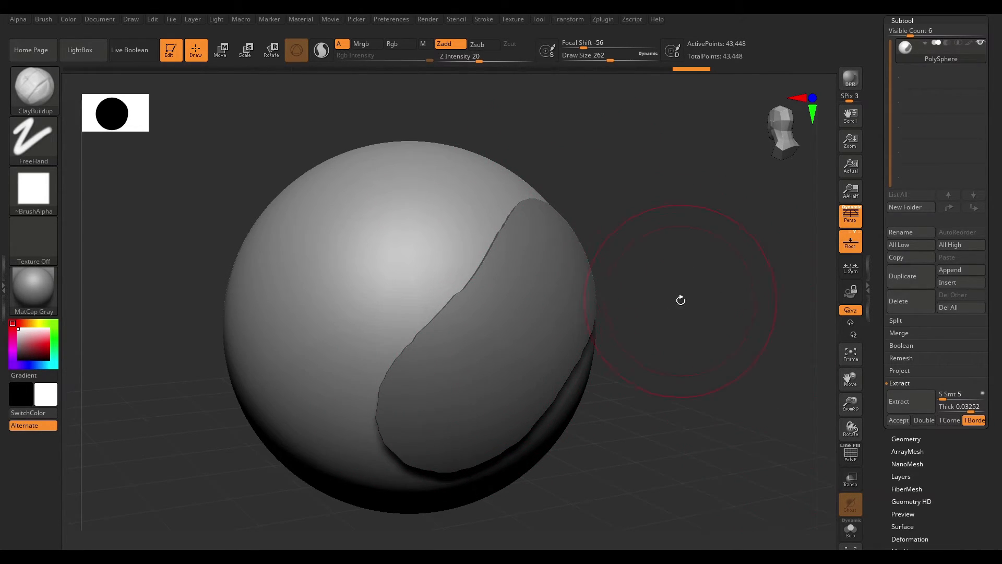
{"action": "left_click_drag", "start_coordinate": [760, 368], "coordinate": [744, 340]}
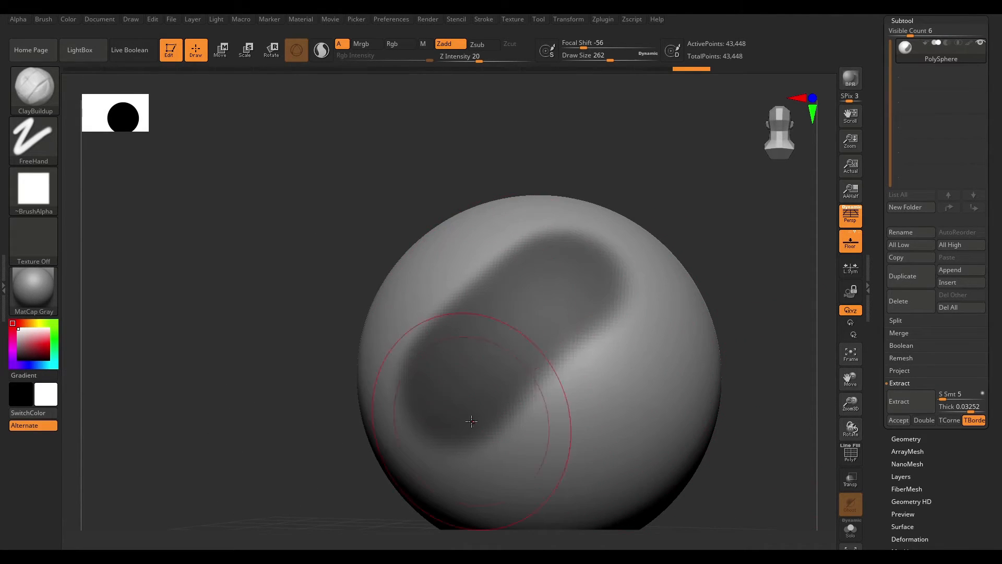
{"action": "mouse_move", "coordinate": [688, 228]}
{"action": "left_mouse_down", "text": "alt"}
{"action": "mouse_move", "coordinate": [694, 251]}
{"action": "mouse_move", "coordinate": [684, 224]}
{"action": "mouse_move", "coordinate": [748, 286]}
{"action": "mouse_move", "coordinate": [677, 241]}
{"action": "left_mouse_up", "text": "alt"}
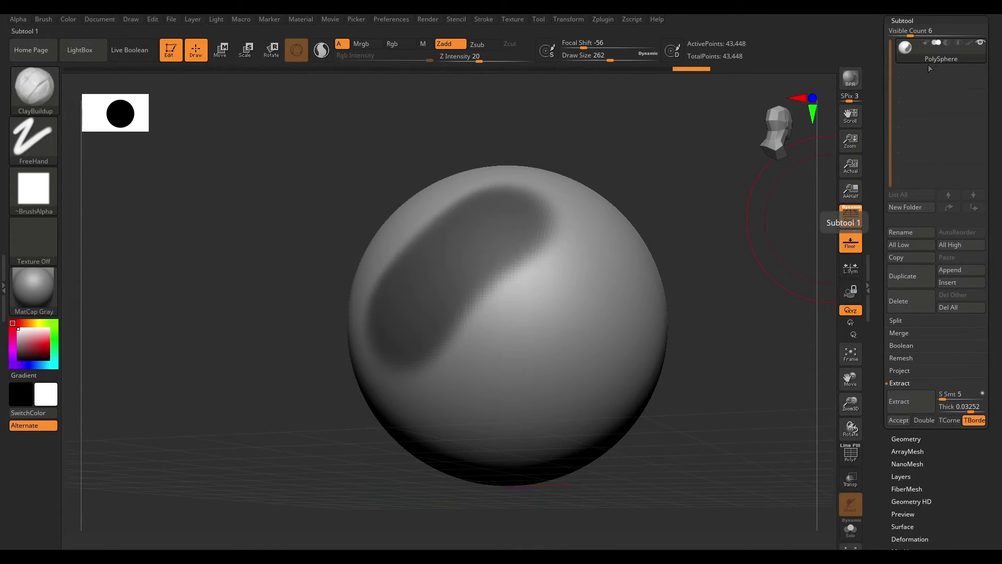
{"action": "key", "text": "p"}
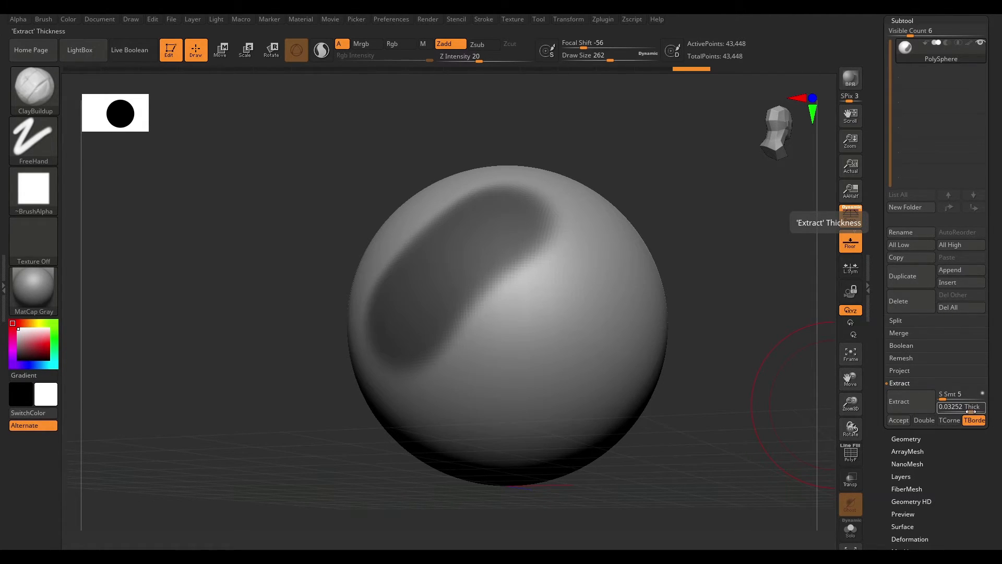
- Raise the extract thickness to about 0.17 and preview the extraction again
{"action": "left_click_drag", "start_coordinate": [970, 411], "coordinate": [964, 412]}
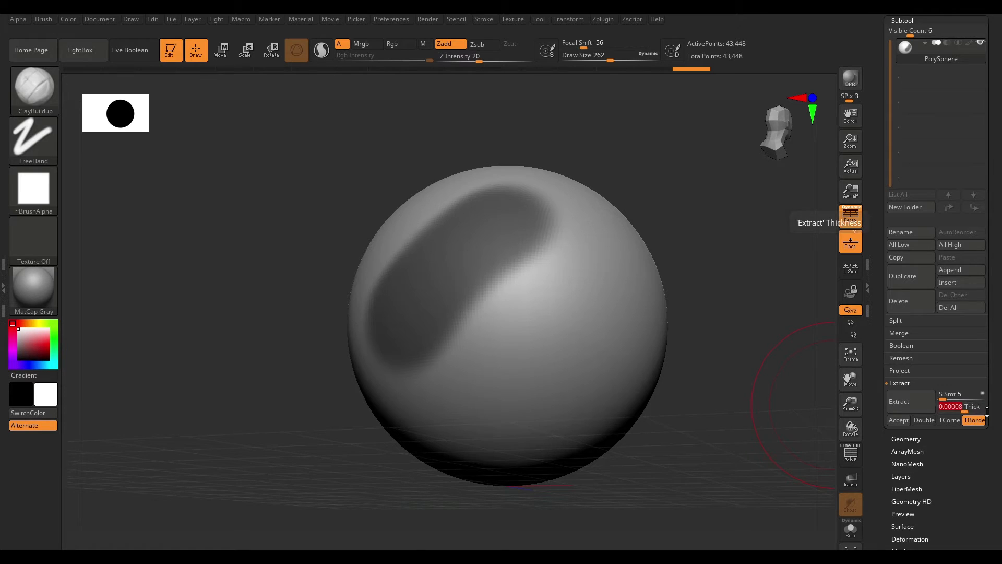
{"action": "left_click_drag", "start_coordinate": [965, 411], "coordinate": [975, 411]}
{"action": "left_click", "coordinate": [892, 402]}
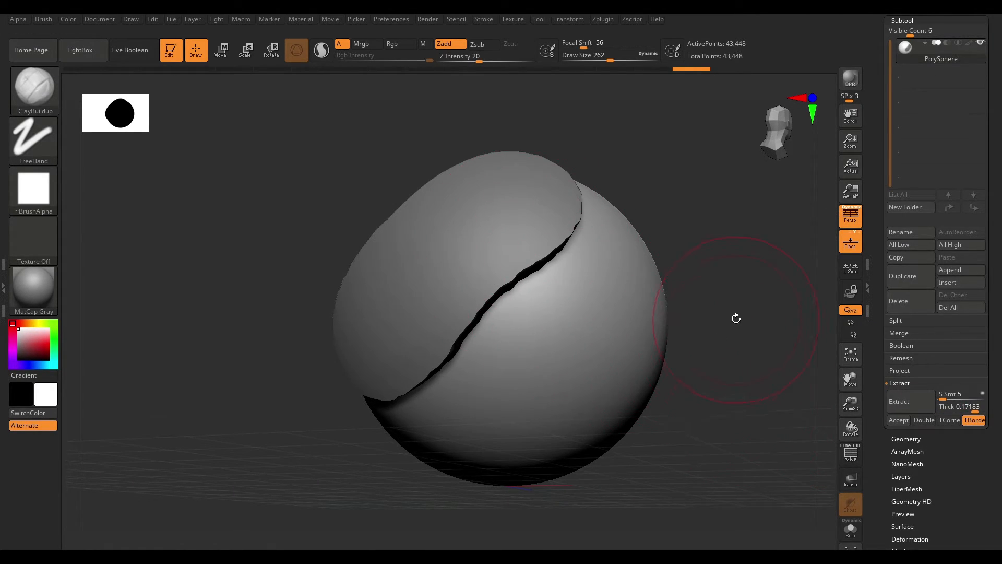
{"action": "left_click_drag", "start_coordinate": [736, 320], "coordinate": [714, 266]}
- Set the extract thickness to 0.06599 and preview the extraction again
{"action": "left_click", "coordinate": [908, 402]}
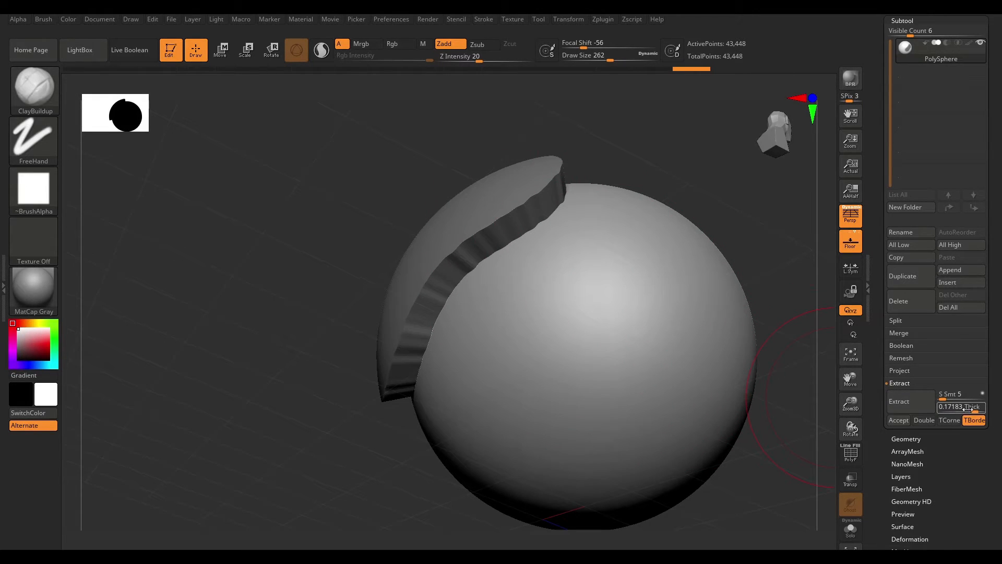
{"action": "left_click_drag", "start_coordinate": [966, 409], "coordinate": [887, 452]}
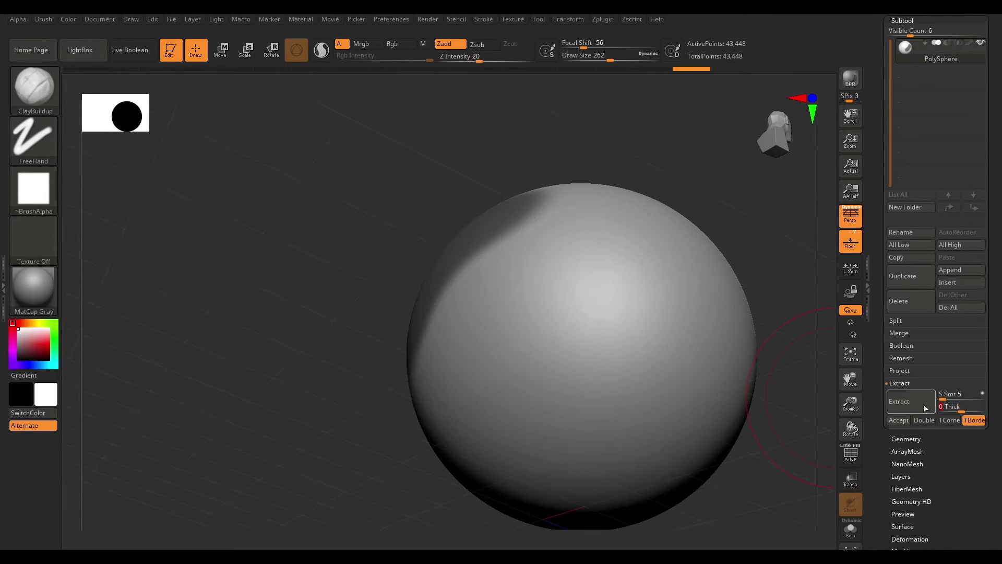
{"action": "key", "text": "Return"}
{"action": "left_click", "coordinate": [898, 401]}
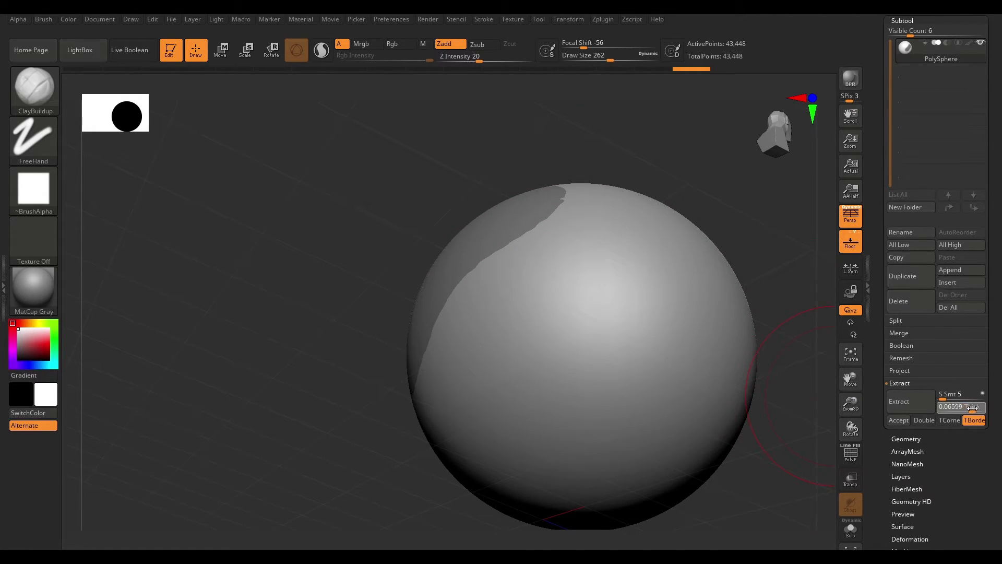
{"action": "left_click_drag", "start_coordinate": [972, 409], "coordinate": [972, 409]}
{"action": "left_click_drag", "start_coordinate": [769, 252], "coordinate": [734, 320]}
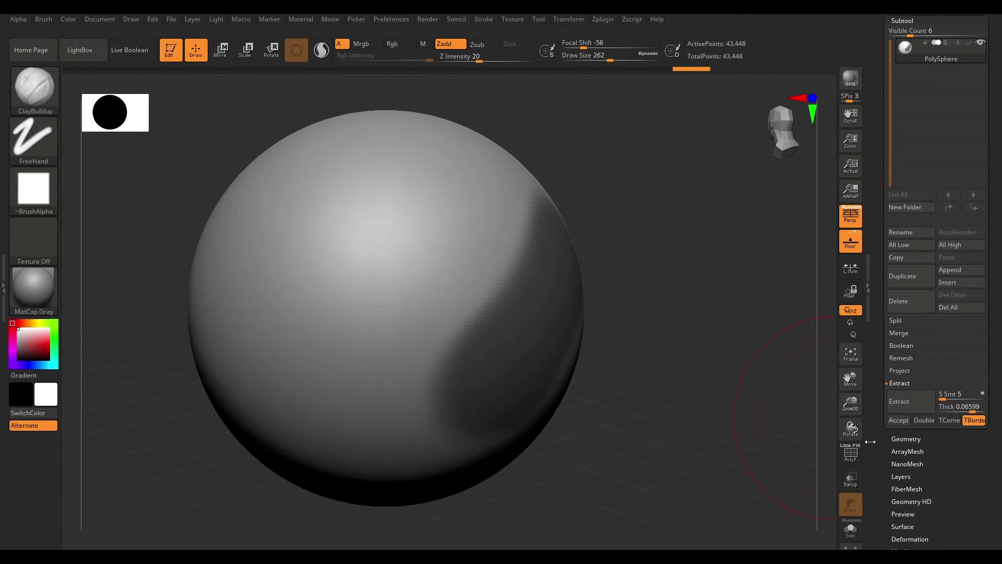
- Turn on Double sided extraction and orbit around the masked area
{"action": "left_click", "coordinate": [923, 421]}
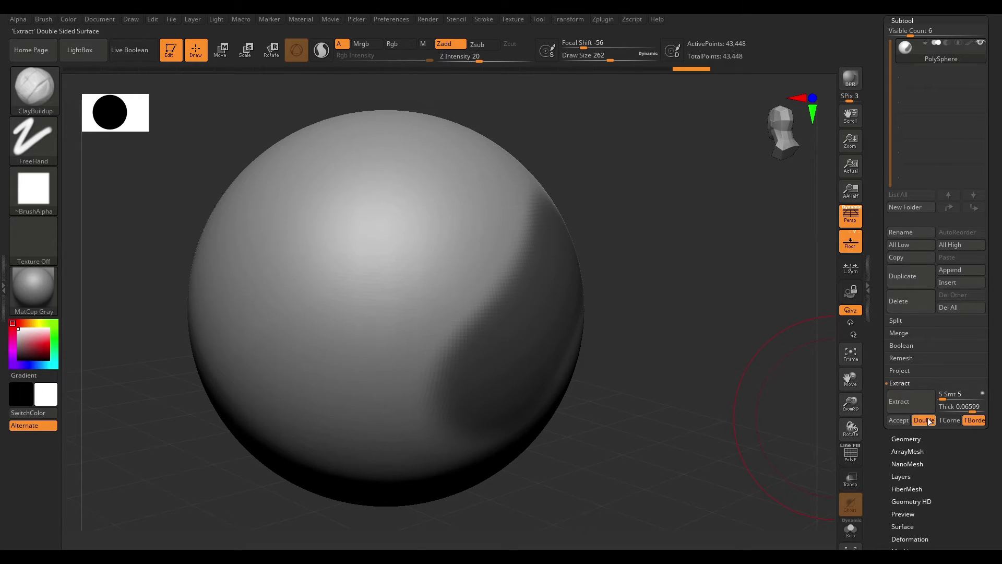
{"action": "left_click_drag", "start_coordinate": [712, 372], "coordinate": [760, 359]}
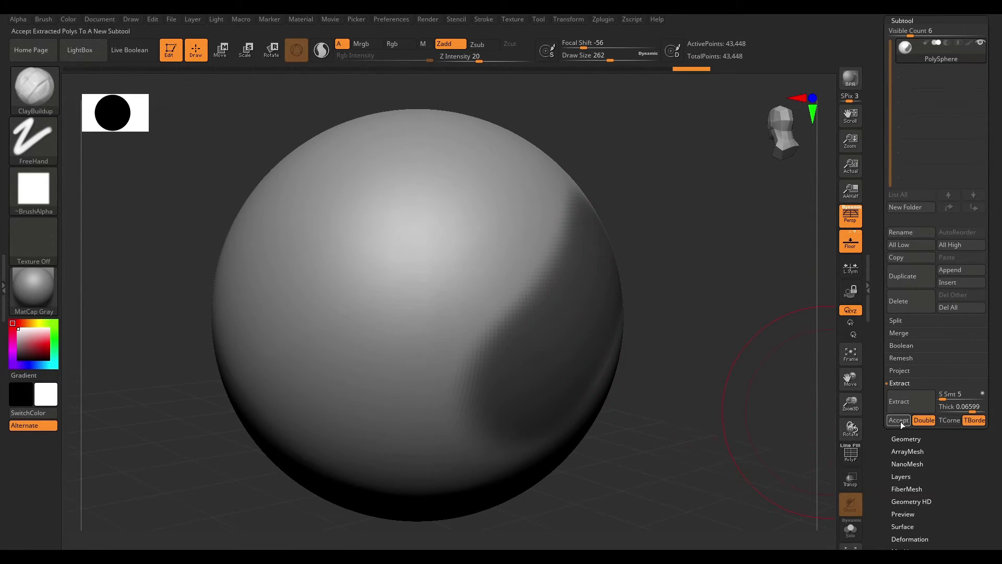
{"action": "left_click_drag", "start_coordinate": [665, 267], "coordinate": [729, 334]}
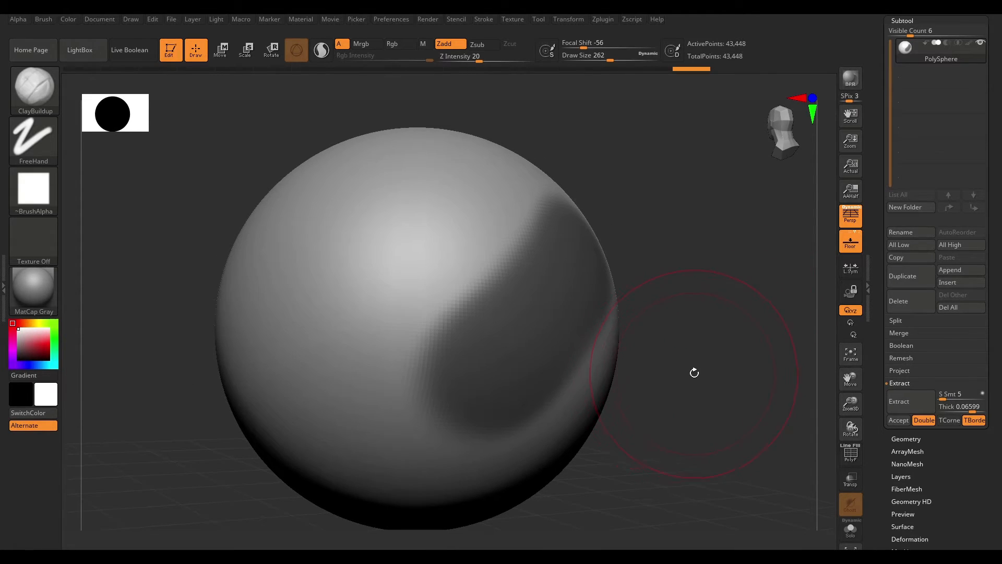
{"action": "left_click_drag", "start_coordinate": [693, 374], "coordinate": [687, 367]}
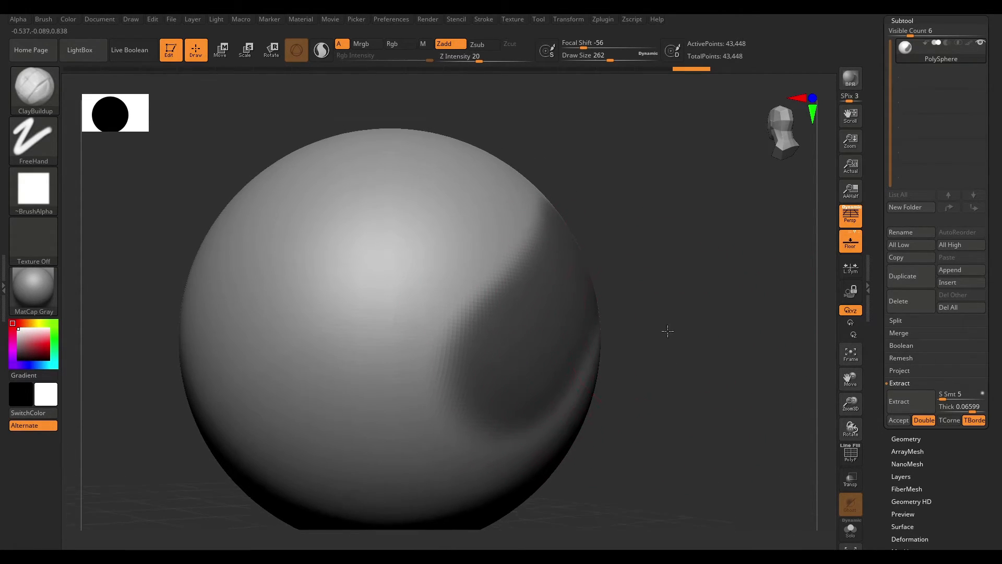
{"action": "left_click_drag", "start_coordinate": [664, 320], "coordinate": [599, 262]}
{"action": "left_click_drag", "start_coordinate": [612, 367], "coordinate": [616, 327]}
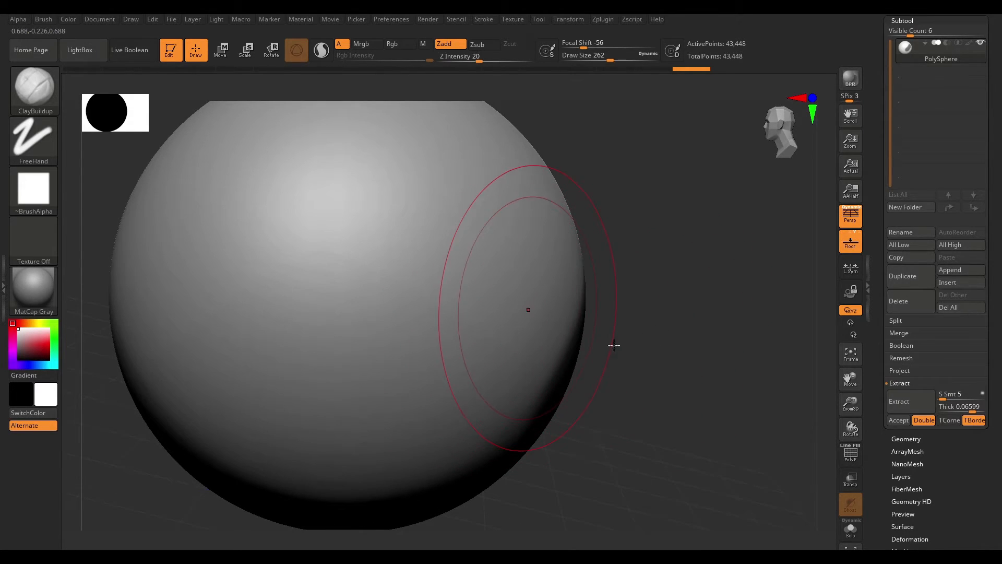
{"action": "left_click_drag", "start_coordinate": [712, 365], "coordinate": [749, 389]}
- Preview the double-sided extraction and accept it as a new subtool
{"action": "left_click", "coordinate": [910, 404]}
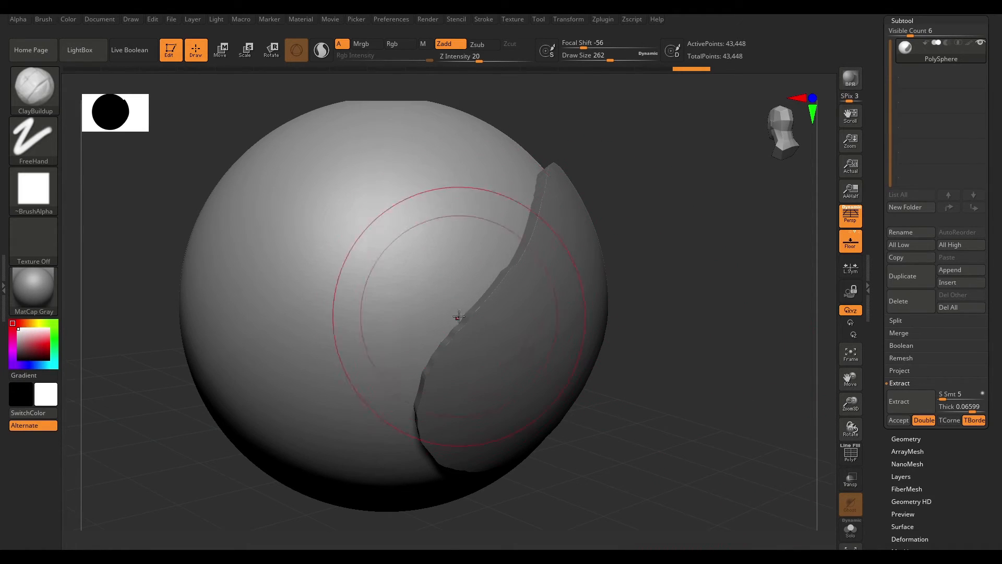
{"action": "left_click", "coordinate": [900, 421]}
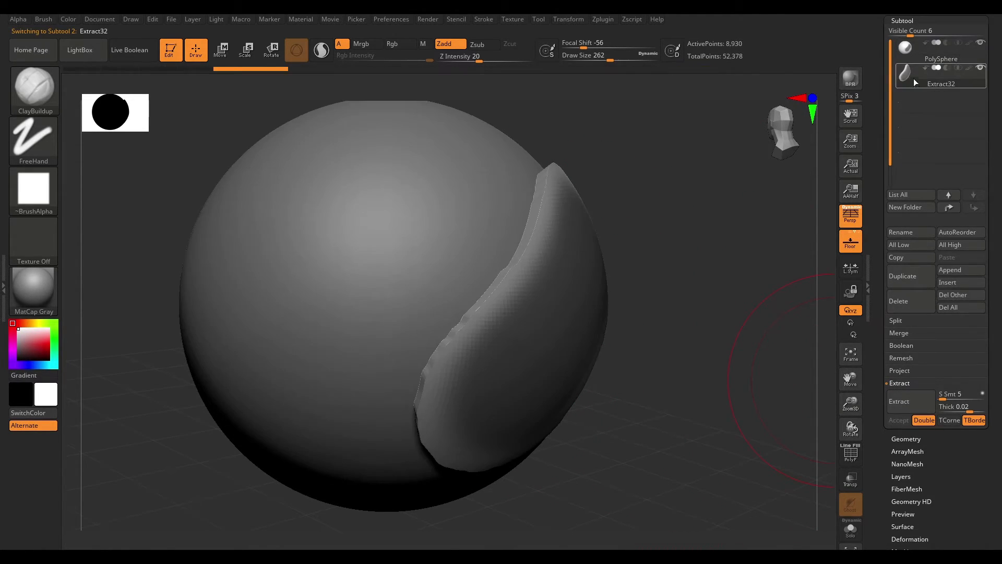
{"action": "left_click_drag", "start_coordinate": [719, 320], "coordinate": [783, 318]}
- Toggle the PolySphere's visibility to view the extracted shell alone, then select the PolySphere subtool
{"action": "left_click", "coordinate": [982, 43]}
{"action": "left_click_drag", "start_coordinate": [720, 384], "coordinate": [720, 323]}
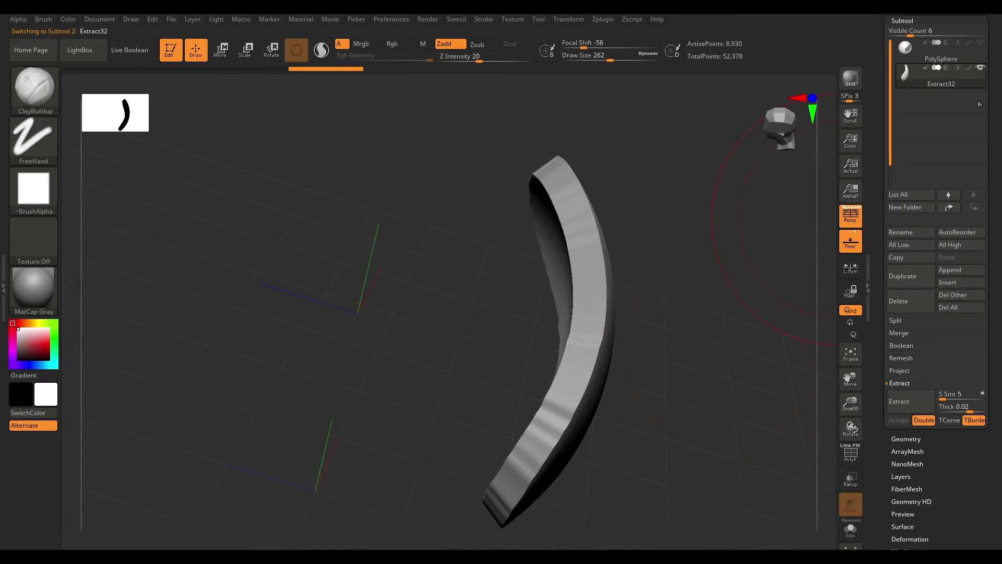
{"action": "left_click", "coordinate": [981, 42]}
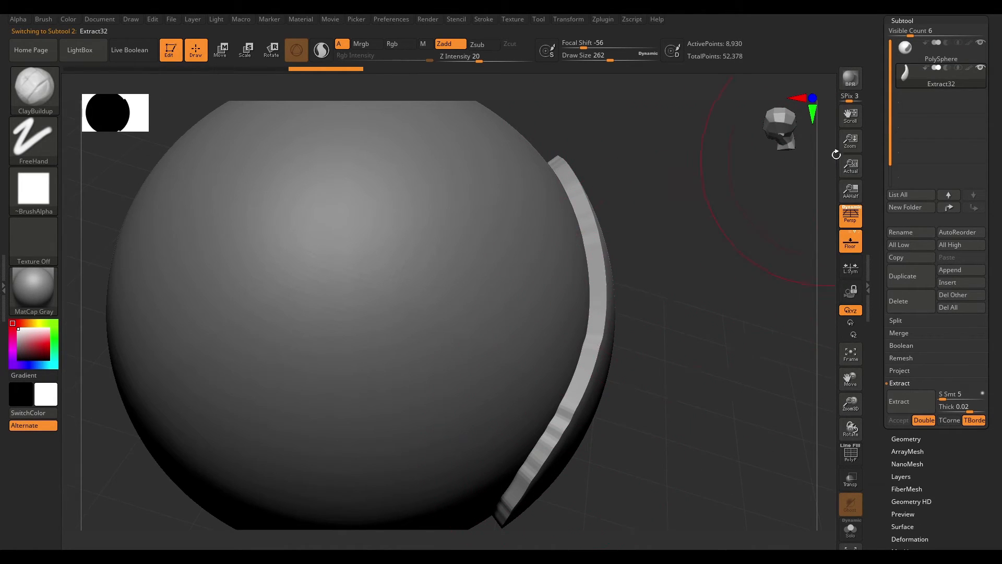
{"action": "left_click", "coordinate": [981, 43]}
{"action": "left_click_drag", "start_coordinate": [777, 219], "coordinate": [701, 307]}
{"action": "left_click_drag", "start_coordinate": [730, 258], "coordinate": [814, 230]}
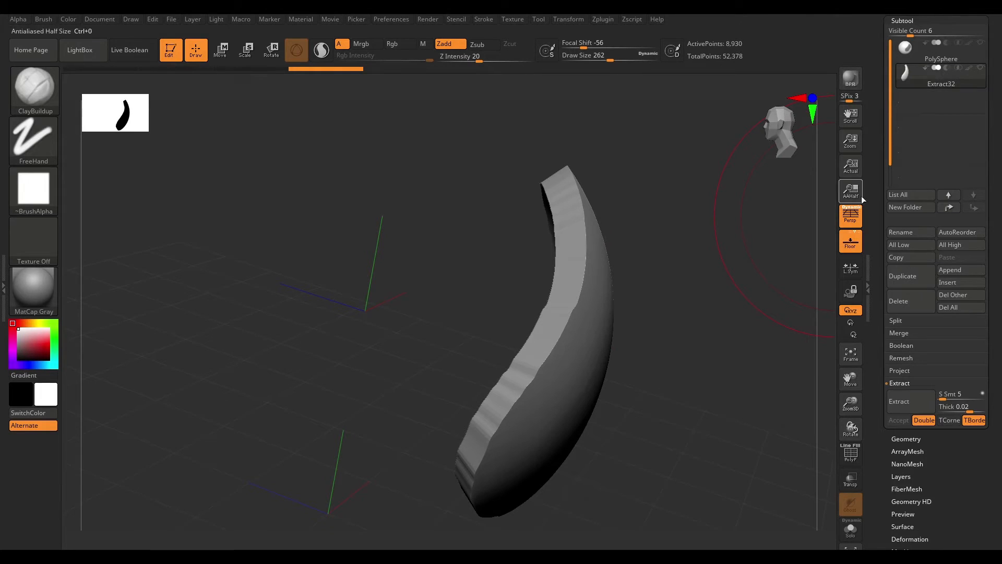
{"action": "left_click", "coordinate": [960, 52]}
{"action": "left_click_drag", "start_coordinate": [747, 361], "coordinate": [771, 354]}
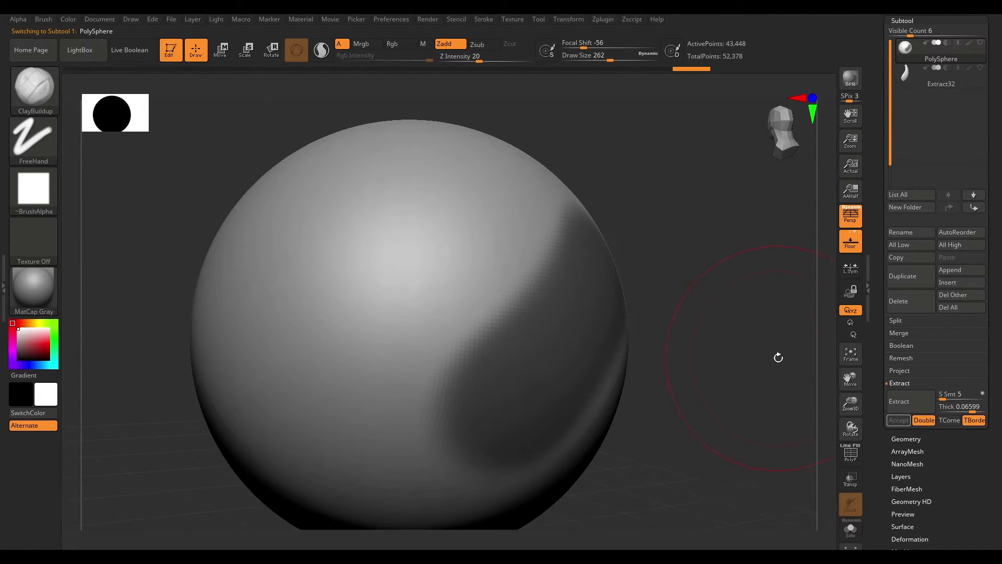
- Extract another shell from the PolySphere's masked area and accept it as a new subtool
{"action": "left_click", "coordinate": [906, 404]}
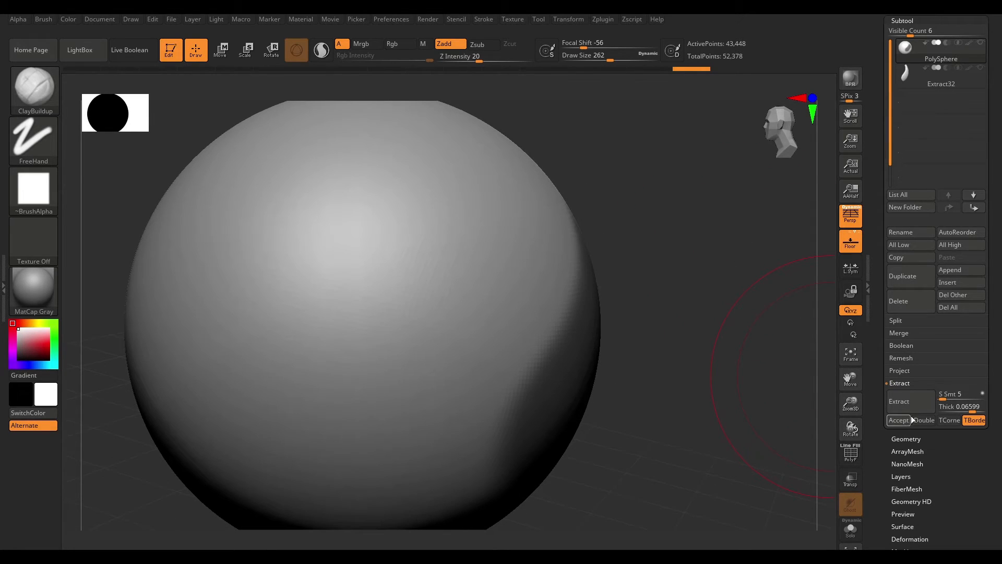
{"action": "left_click", "coordinate": [898, 401]}
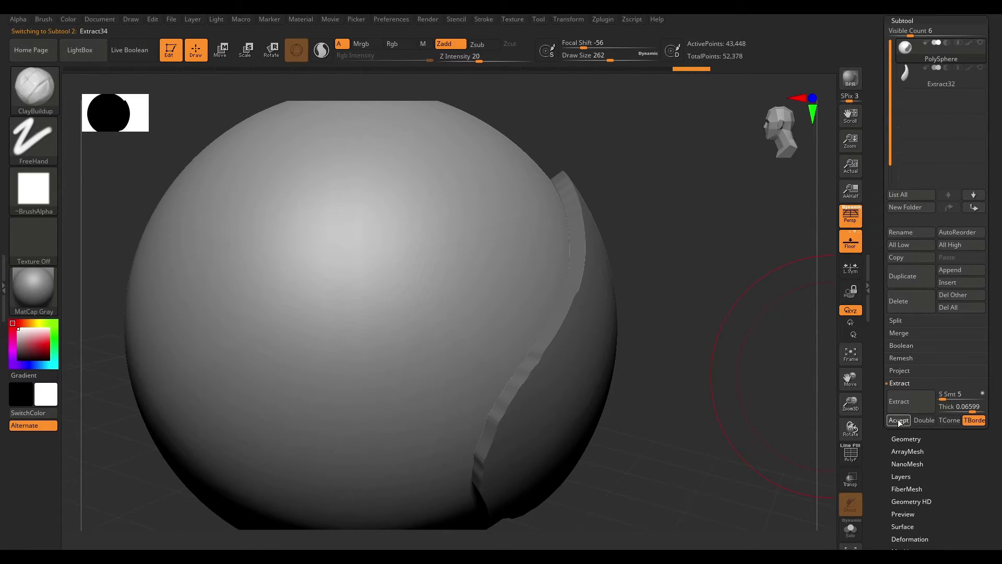
{"action": "left_click", "coordinate": [898, 420]}
{"action": "left_click_drag", "start_coordinate": [731, 232], "coordinate": [736, 256]}
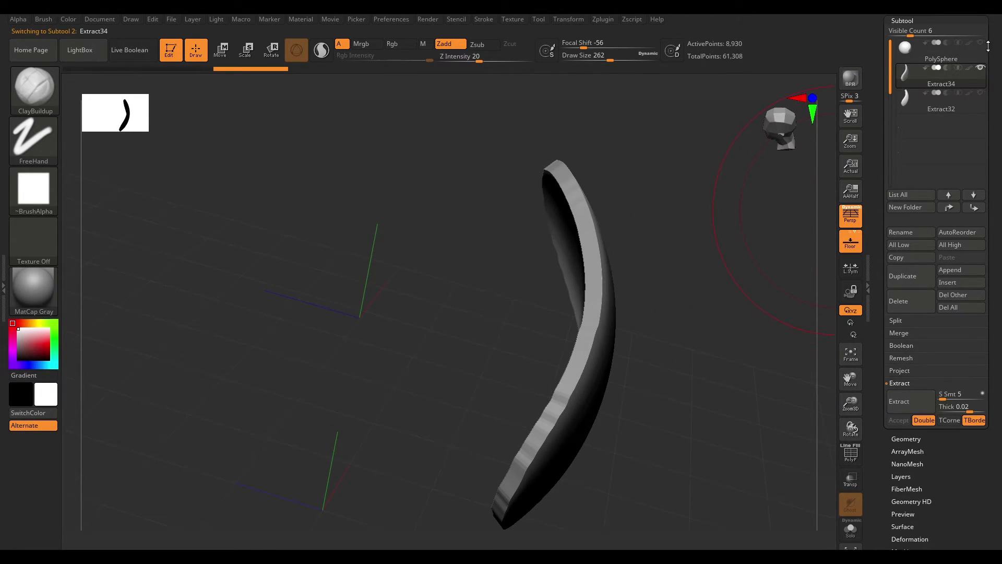
- Make the PolySphere visible again and set the subtool list's visible count to 8
{"action": "left_click", "coordinate": [981, 44]}
{"action": "left_click_drag", "start_coordinate": [911, 35], "coordinate": [981, 35]}
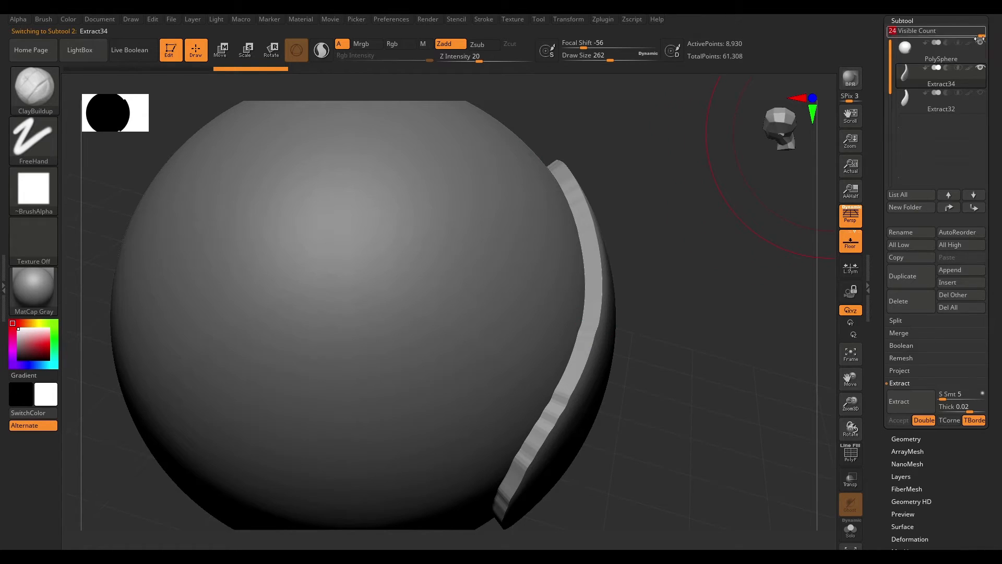
{"action": "scroll", "coordinate": [966, 83], "scroll_direction": "up", "scroll_amount": 3}
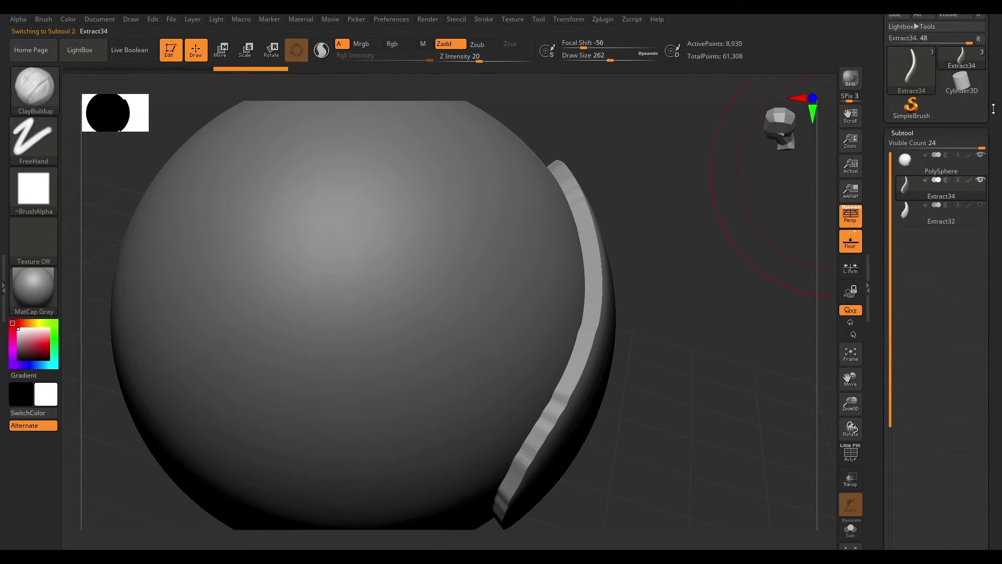
{"action": "left_click_drag", "start_coordinate": [976, 143], "coordinate": [918, 147]}
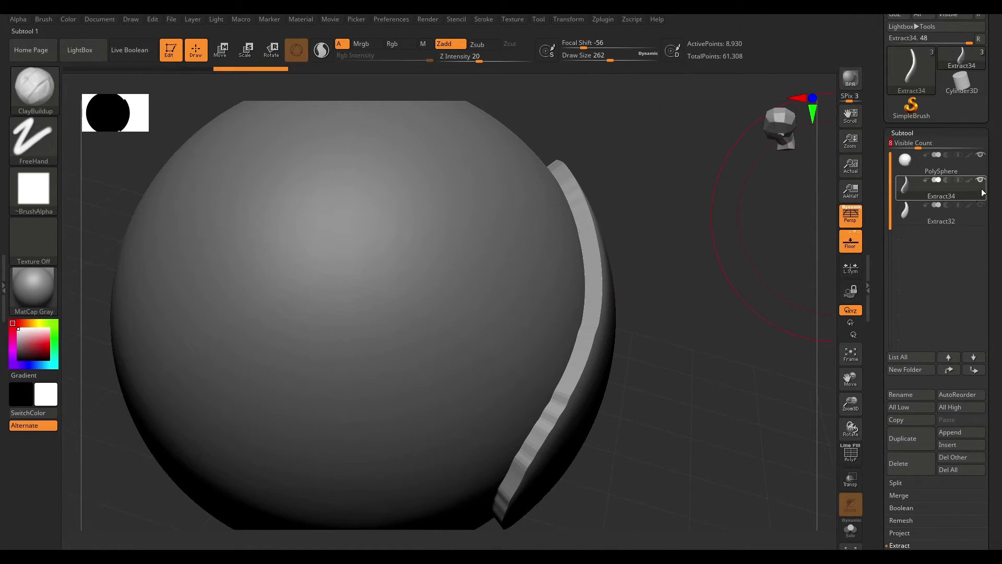
- Make the Extract32 subtool visible and orbit around the sphere to inspect both shells
{"action": "left_click", "coordinate": [981, 206]}
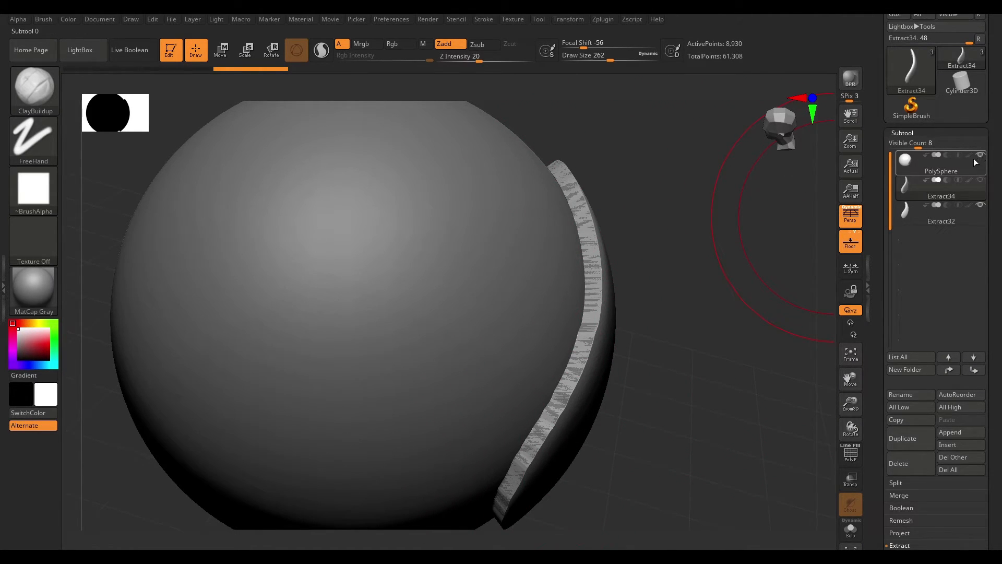
{"action": "left_click_drag", "start_coordinate": [712, 269], "coordinate": [713, 292]}
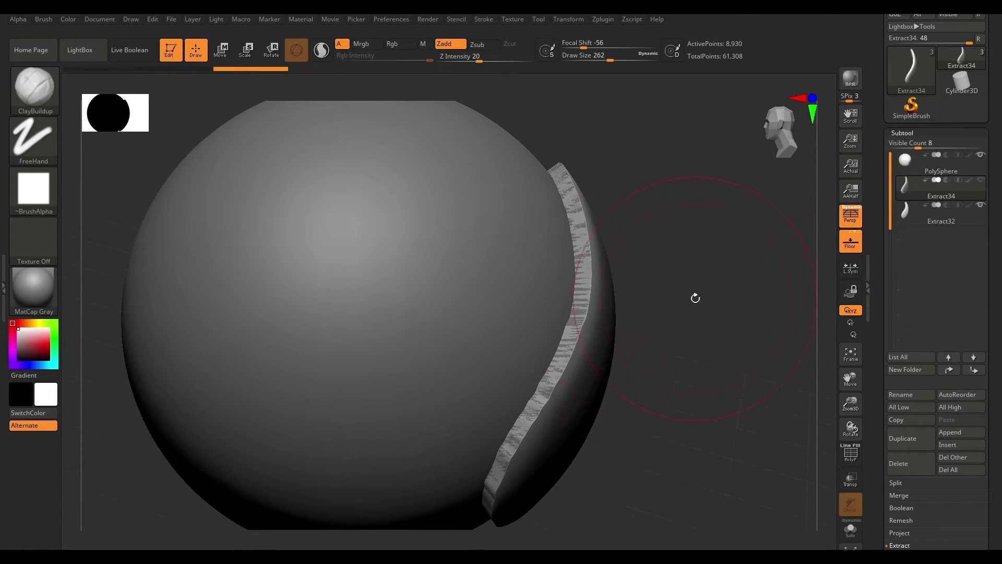
{"action": "left_click_drag", "start_coordinate": [674, 294], "coordinate": [907, 248]}
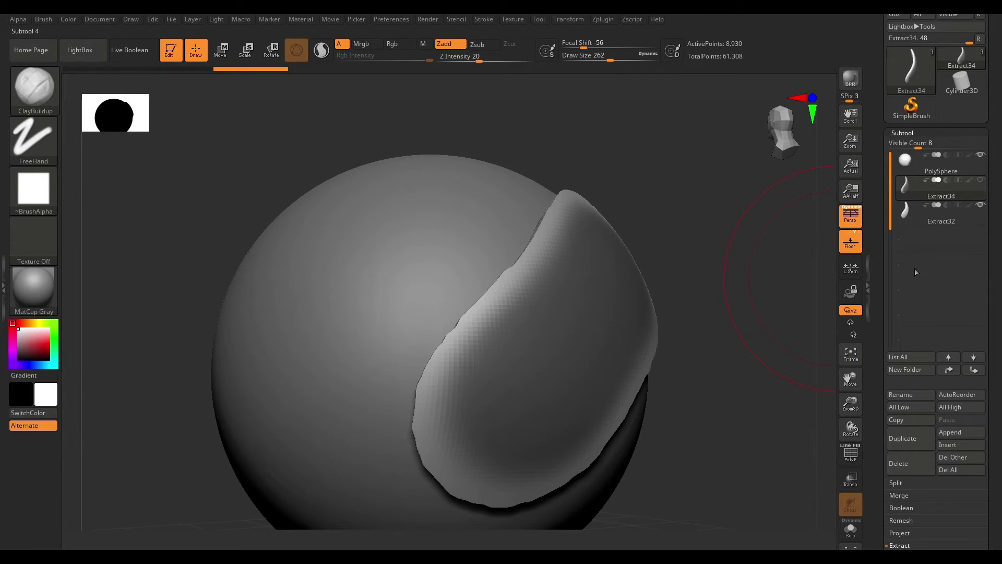
{"action": "scroll", "coordinate": [958, 319], "scroll_direction": "down", "scroll_amount": 5}
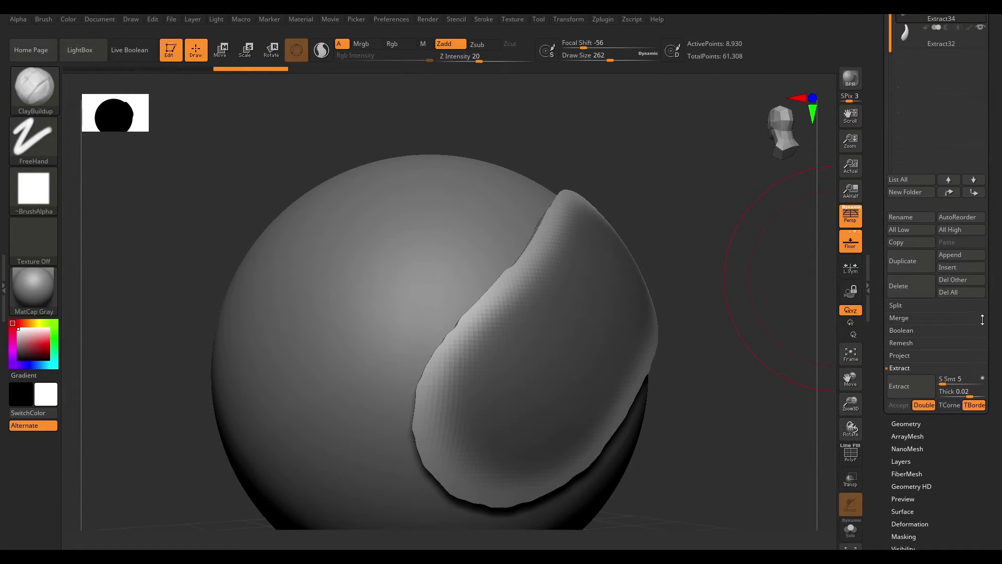
{"action": "left_click", "coordinate": [905, 368]}
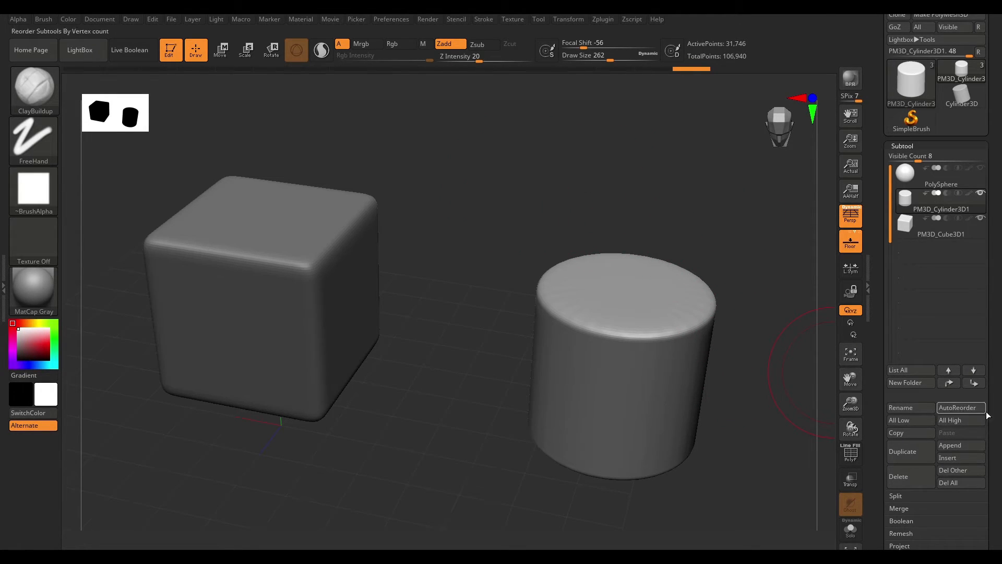
{"action": "left_click_drag", "start_coordinate": [995, 377], "coordinate": [993, 319]}
{"action": "left_click_drag", "start_coordinate": [567, 196], "coordinate": [634, 194], "text": "alt"}
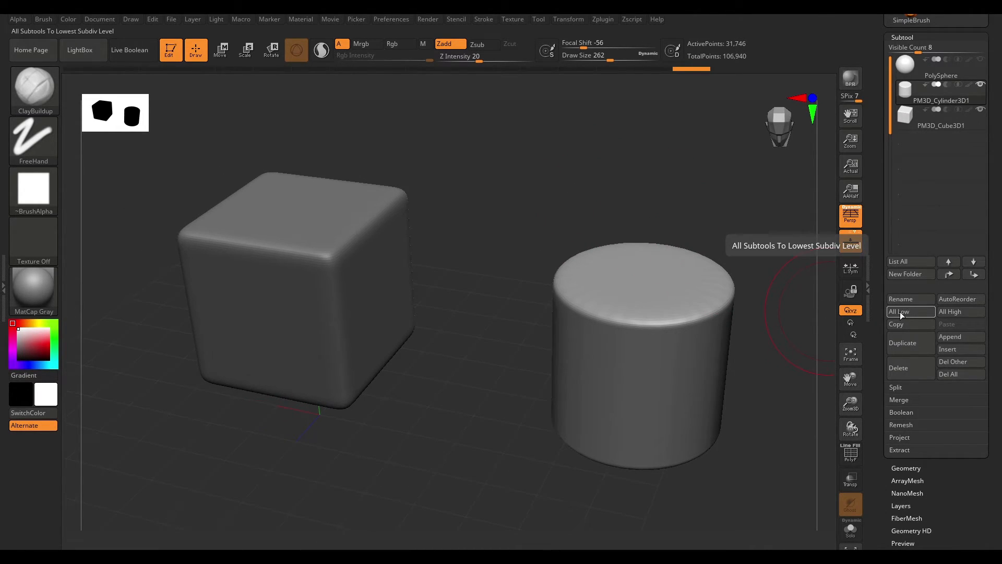
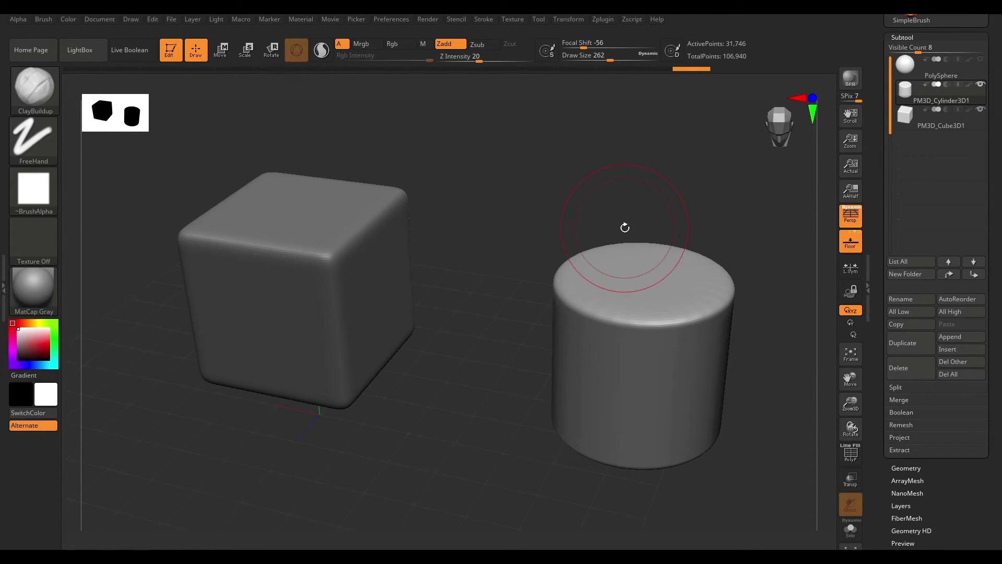
- Check the cube and cylinder subtools' subdivision levels, then drop all subtools to their lowest subdivision level
{"action": "left_click", "coordinate": [914, 468]}
{"action": "scroll", "coordinate": [1000, 184], "scroll_direction": "up", "scroll_amount": 5}
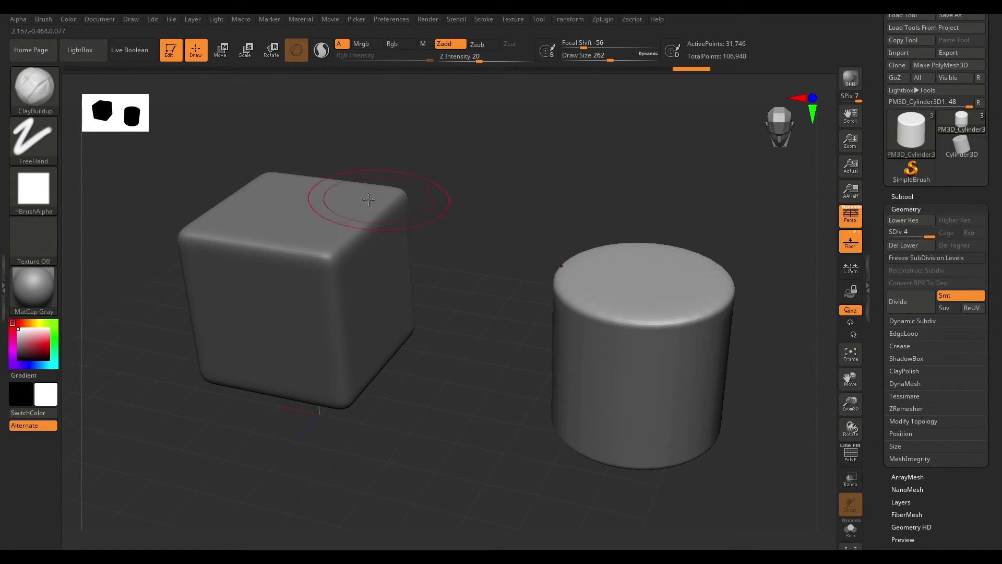
{"action": "left_click", "coordinate": [340, 218], "text": "alt"}
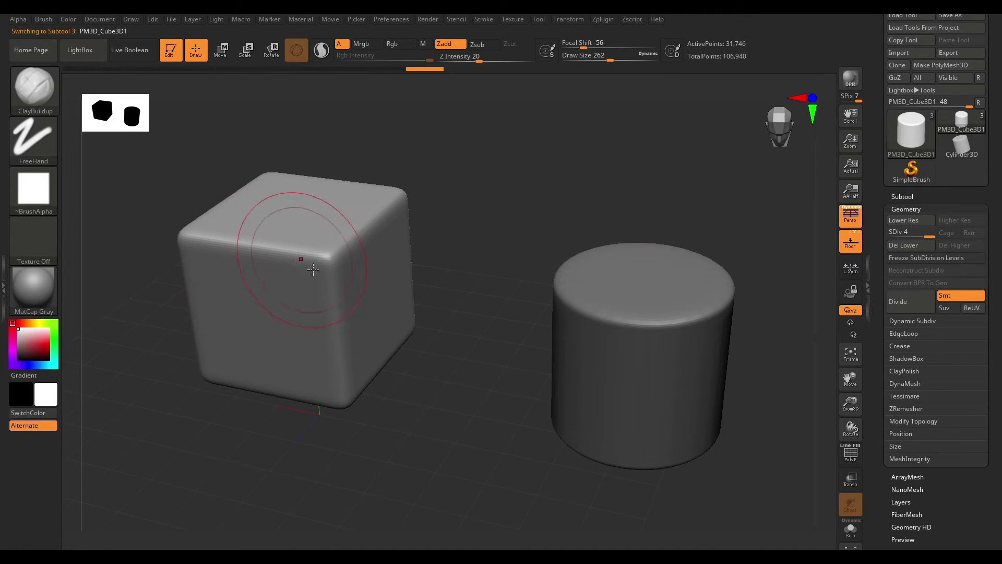
{"action": "left_click", "coordinate": [679, 292], "text": "alt"}
{"action": "left_click", "coordinate": [904, 196]}
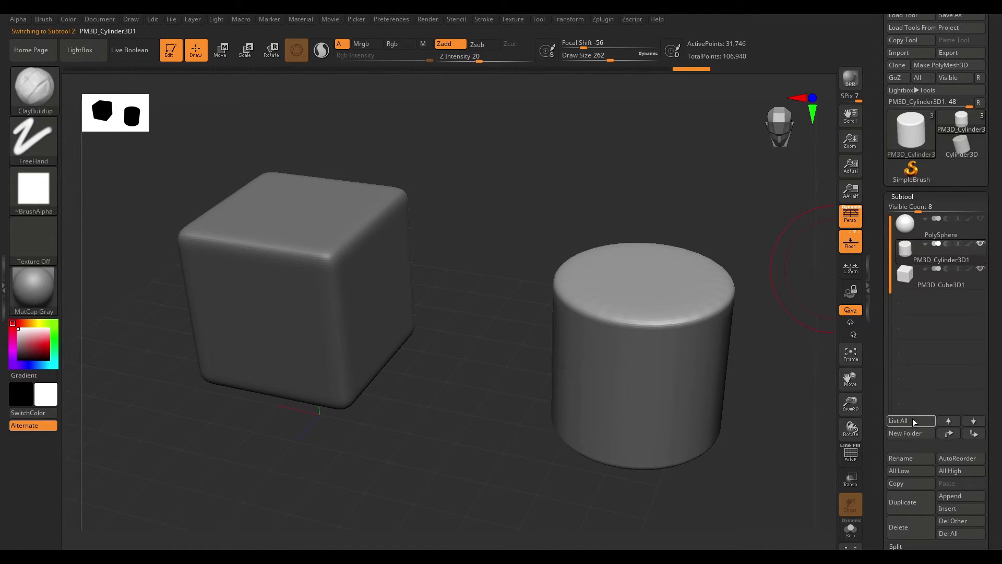
{"action": "scroll", "coordinate": [919, 406], "scroll_direction": "down", "scroll_amount": 2}
{"action": "left_click", "coordinate": [901, 395]}
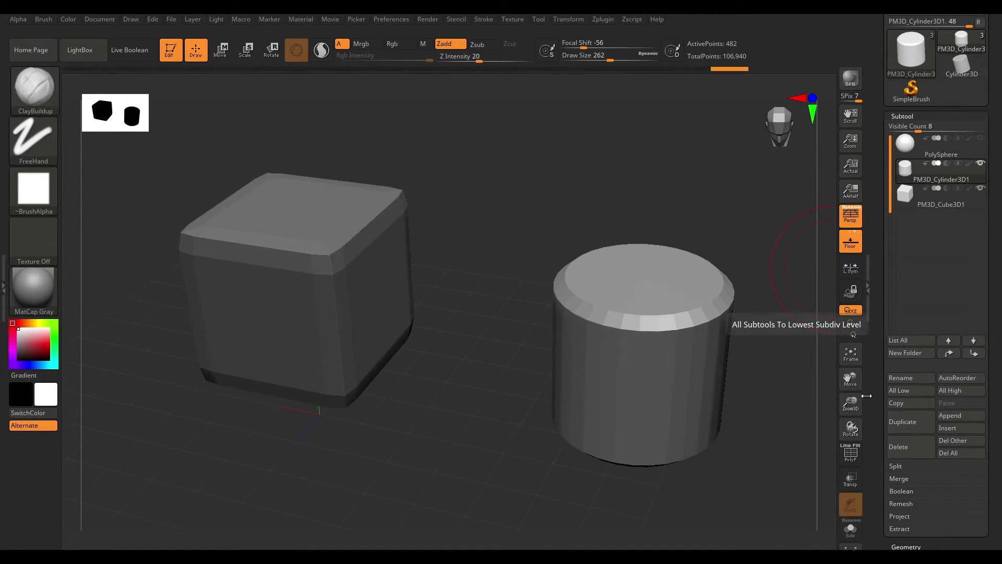
- Raise all subtools back to their highest subdivision level
{"action": "left_click", "coordinate": [903, 116]}
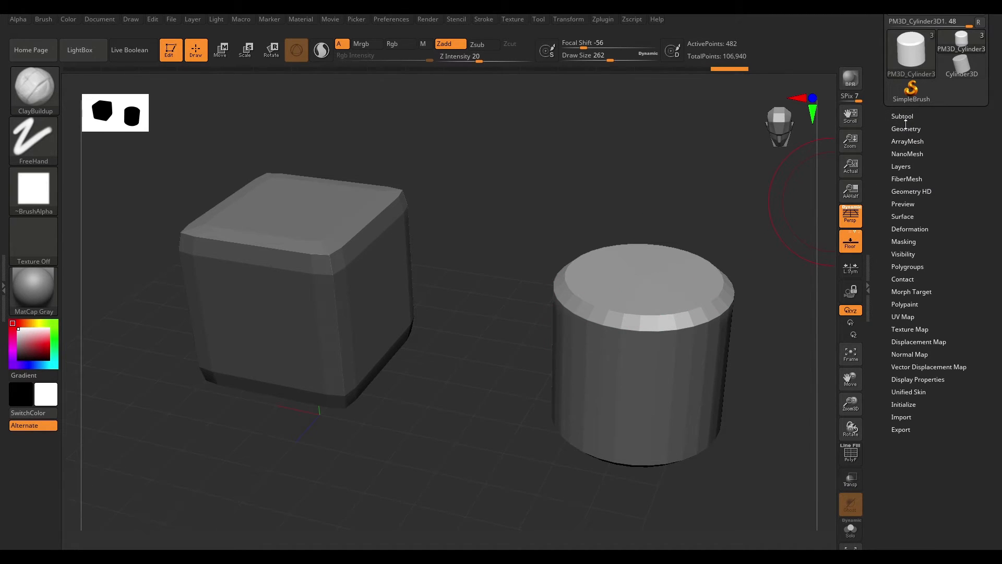
{"action": "left_click", "coordinate": [906, 129]}
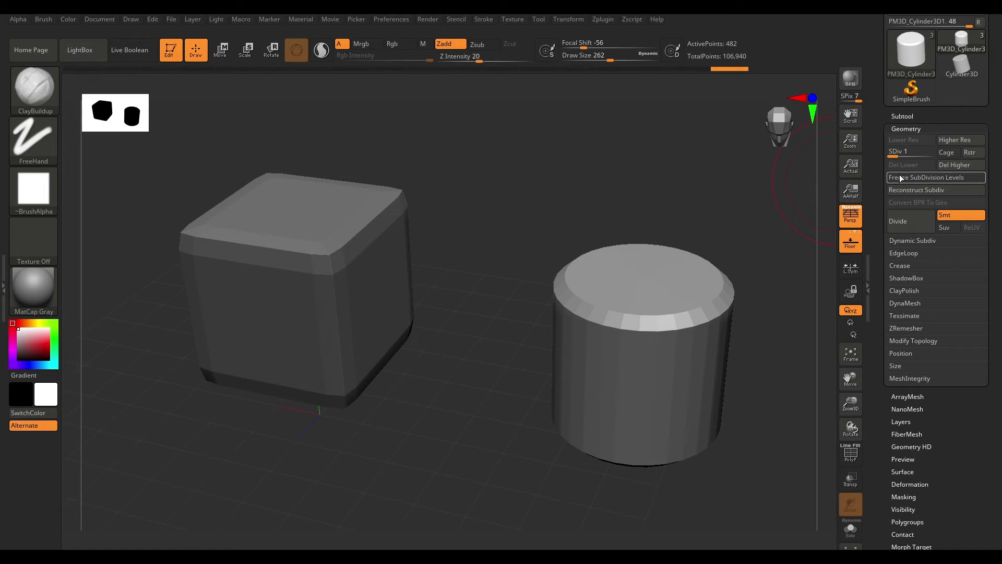
{"action": "left_click", "coordinate": [908, 116]}
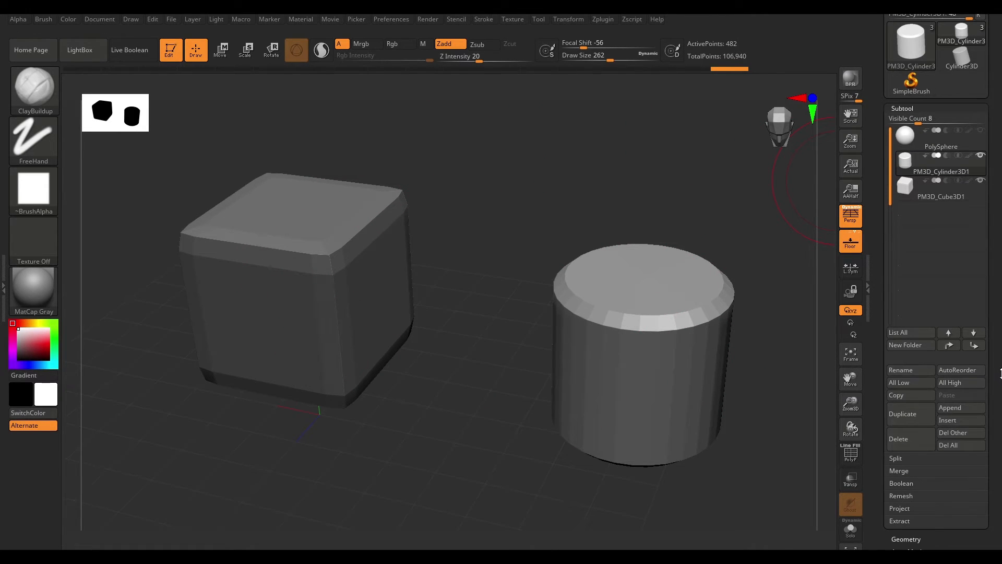
{"action": "left_click", "coordinate": [953, 384]}
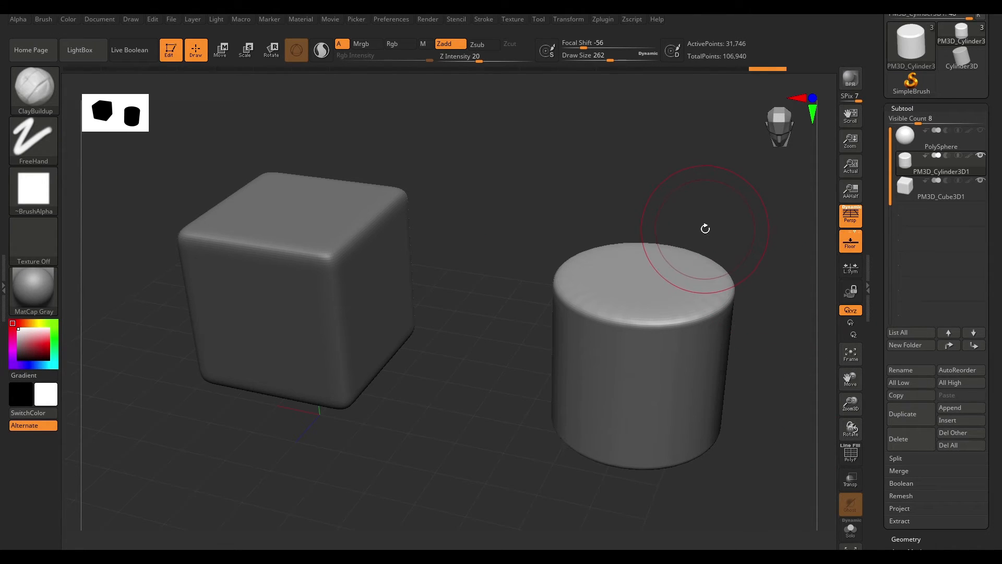
- Copy the cylinder subtool and paste it in as a new subtool
{"action": "left_click_drag", "start_coordinate": [746, 236], "coordinate": [724, 233], "text": "alt"}
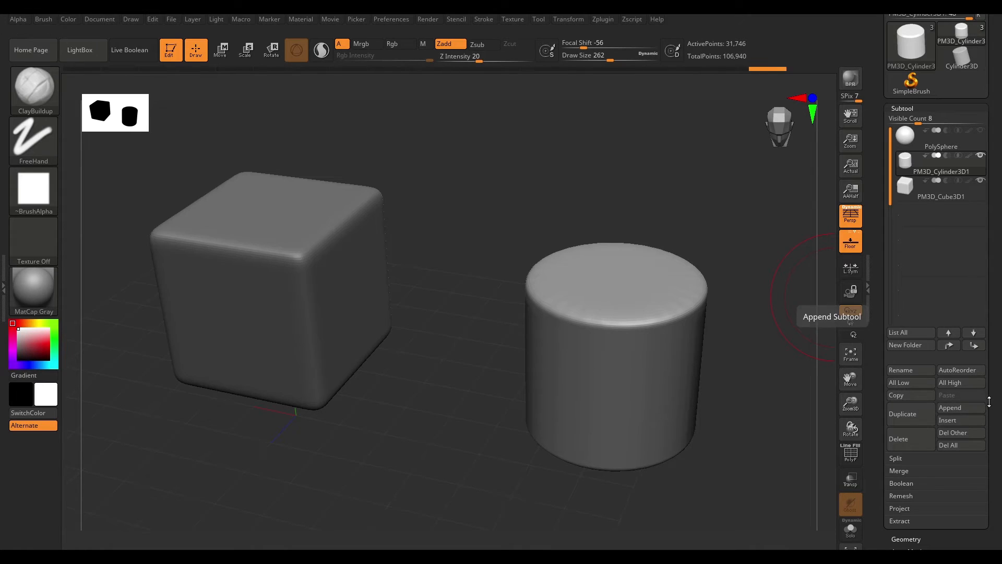
{"action": "left_click", "coordinate": [923, 185]}
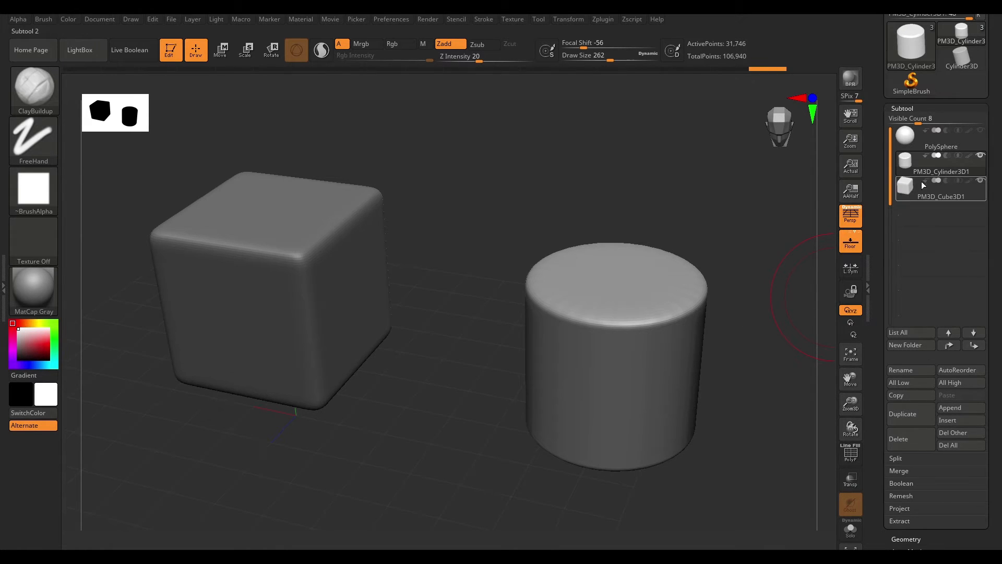
{"action": "left_click", "coordinate": [904, 399]}
{"action": "left_click_drag", "start_coordinate": [766, 343], "coordinate": [684, 309], "text": "alt"}
{"action": "left_click", "coordinate": [961, 396]}
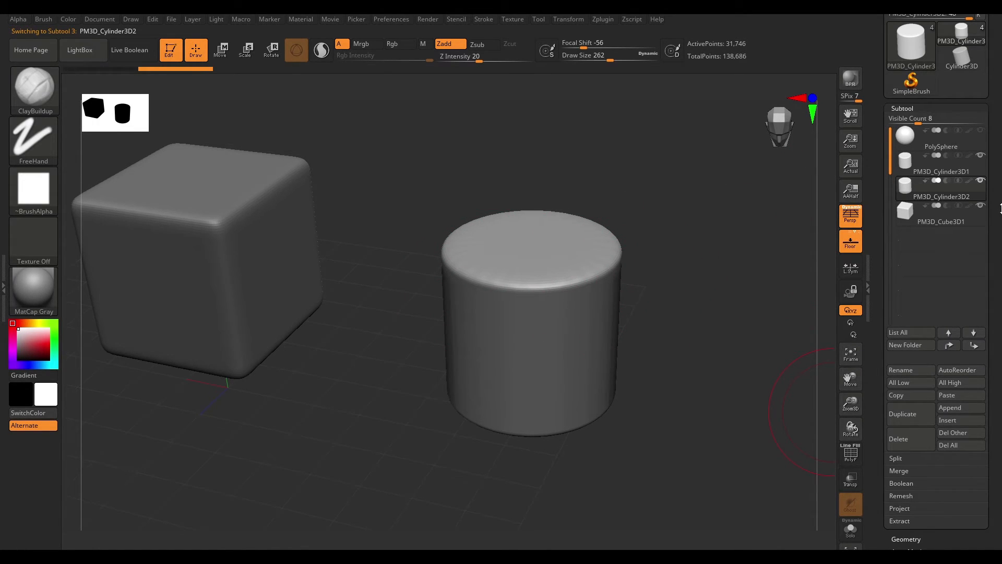
{"action": "scroll", "coordinate": [1000, 204], "scroll_direction": "down", "scroll_amount": 4}
{"action": "scroll", "coordinate": [1000, 219], "scroll_direction": "up", "scroll_amount": 3}
{"action": "scroll", "coordinate": [1001, 223], "scroll_direction": "up", "scroll_amount": 3}
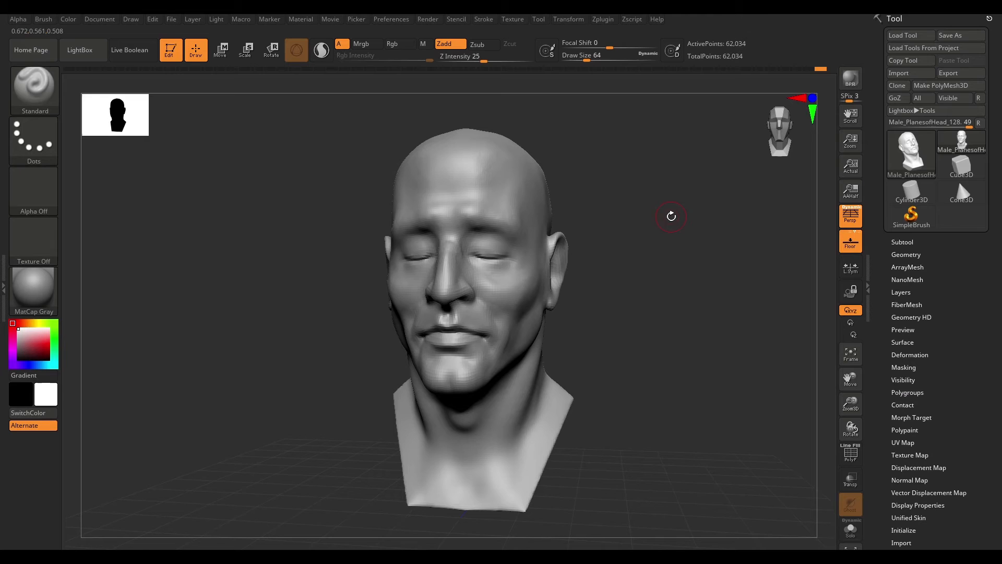
- Turn off perspective, set ClayBuildup to a draw size of 37 and build up clay on the head's ear
{"action": "mouse_move", "coordinate": [671, 217]}
{"action": "left_mouse_down"}
{"action": "mouse_move", "coordinate": [671, 293]}
{"action": "mouse_move", "coordinate": [637, 262]}
{"action": "mouse_move", "coordinate": [652, 297]}
{"action": "left_mouse_up"}
{"action": "key", "text": "ctrl+d"}
{"action": "left_click", "coordinate": [693, 335]}
{"action": "mouse_move", "coordinate": [652, 297]}
{"action": "left_mouse_down"}
{"action": "mouse_move", "coordinate": [676, 280]}
{"action": "mouse_move", "coordinate": [637, 279]}
{"action": "mouse_move", "coordinate": [649, 295]}
{"action": "left_mouse_up"}
{"action": "key", "text": "b"}
{"action": "key", "text": "c"}
{"action": "key", "text": "b"}
{"action": "key", "text": "space"}
{"action": "mouse_move", "coordinate": [731, 286]}
{"action": "left_mouse_down"}
{"action": "mouse_move", "coordinate": [706, 266]}
{"action": "mouse_move", "coordinate": [716, 280]}
{"action": "left_mouse_up"}
{"action": "key", "text": "p"}
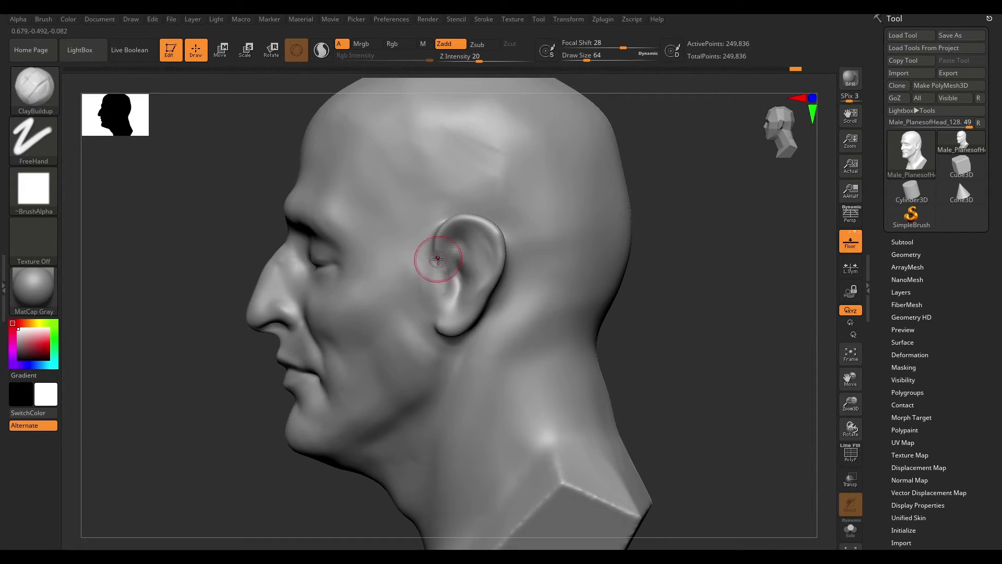
{"action": "key", "text": "space"}
{"action": "left_click_drag", "start_coordinate": [454, 264], "coordinate": [449, 265]}
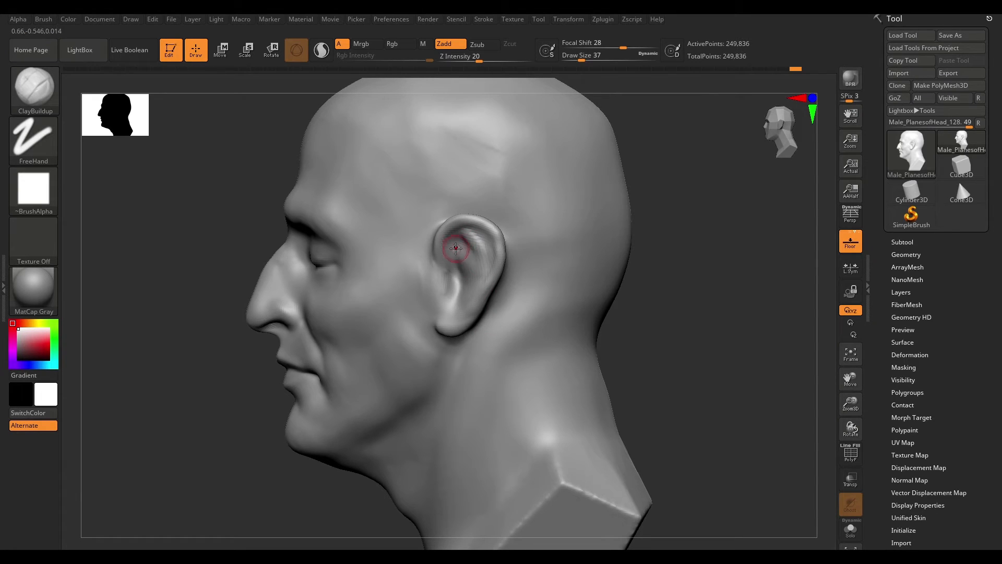
{"action": "left_click_drag", "start_coordinate": [455, 245], "coordinate": [461, 256], "text": "shift"}
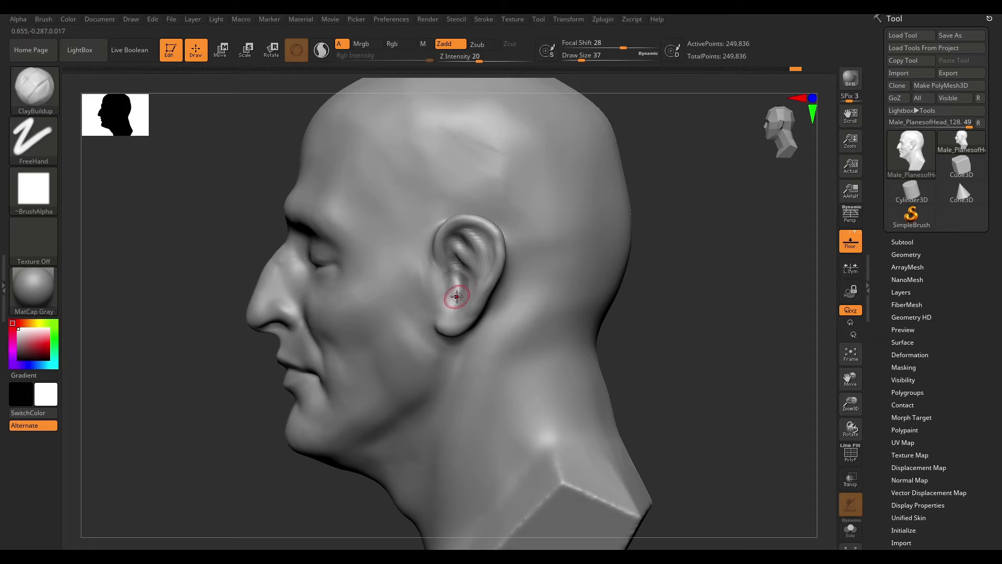
{"action": "left_click_drag", "start_coordinate": [690, 244], "coordinate": [451, 294]}
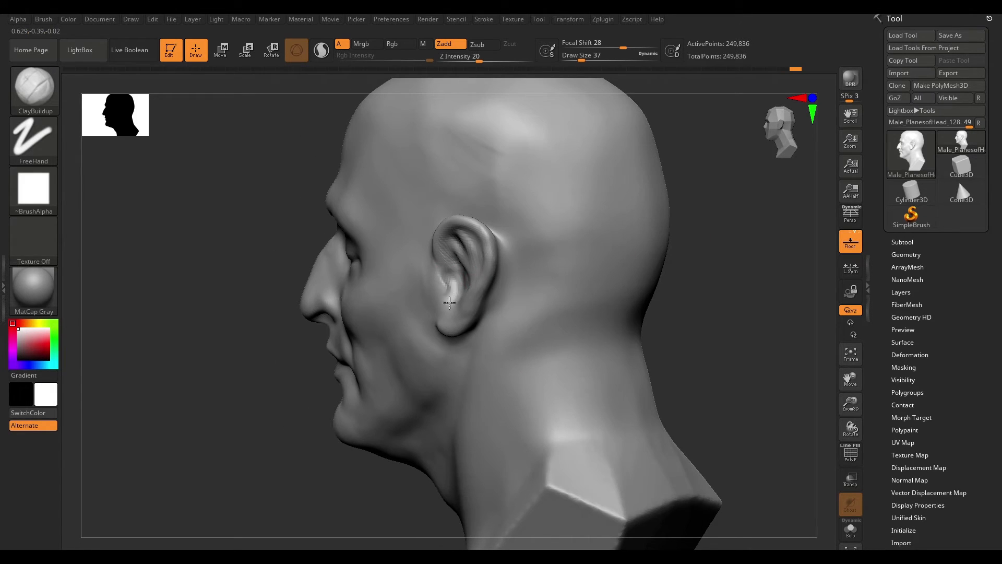
{"action": "left_click_drag", "start_coordinate": [685, 236], "coordinate": [558, 285]}
{"action": "mouse_move", "coordinate": [655, 213]}
{"action": "left_mouse_down"}
{"action": "mouse_move", "coordinate": [700, 217]}
{"action": "mouse_move", "coordinate": [618, 191]}
{"action": "mouse_move", "coordinate": [684, 201]}
{"action": "mouse_move", "coordinate": [627, 204]}
{"action": "left_mouse_up"}
- Switch to the DamStandard brush and carve a stroke from the ear toward the neck
{"action": "key", "text": "b"}
{"action": "key", "text": "d"}
{"action": "key", "text": "s"}
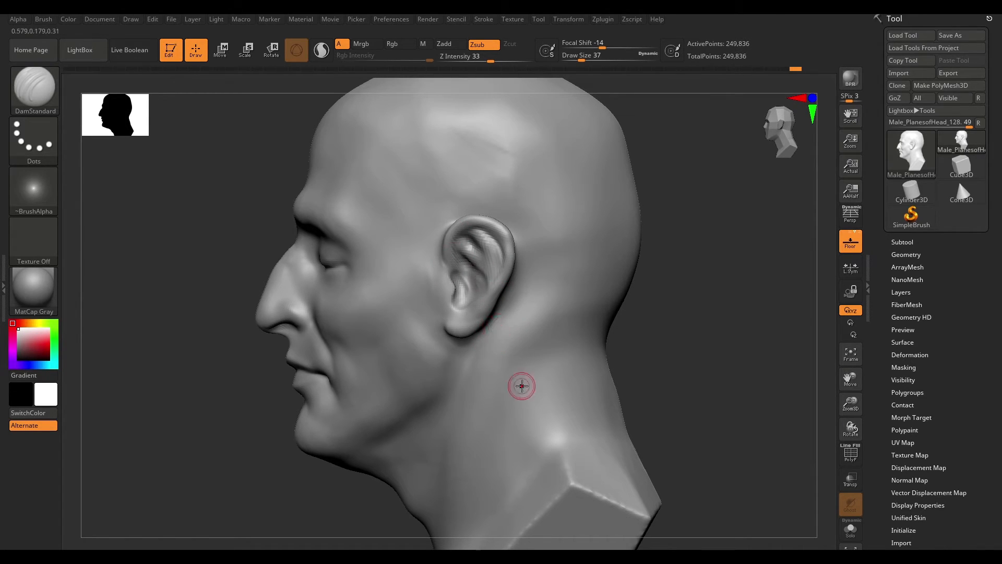
{"action": "mouse_move", "coordinate": [458, 236]}
{"action": "left_mouse_down"}
{"action": "mouse_move", "coordinate": [476, 230]}
{"action": "mouse_move", "coordinate": [643, 350]}
{"action": "left_mouse_up"}
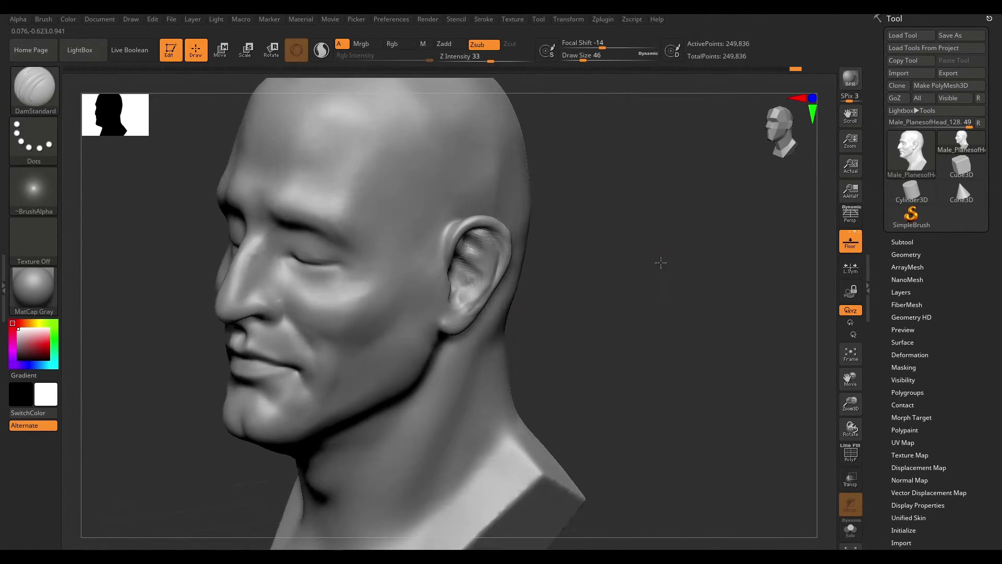
{"action": "left_click_drag", "start_coordinate": [660, 261], "coordinate": [501, 246]}
- Reshape the ear's back rim with the Move brush
{"action": "key", "text": "b"}
{"action": "key", "text": "m"}
{"action": "key", "text": "v"}
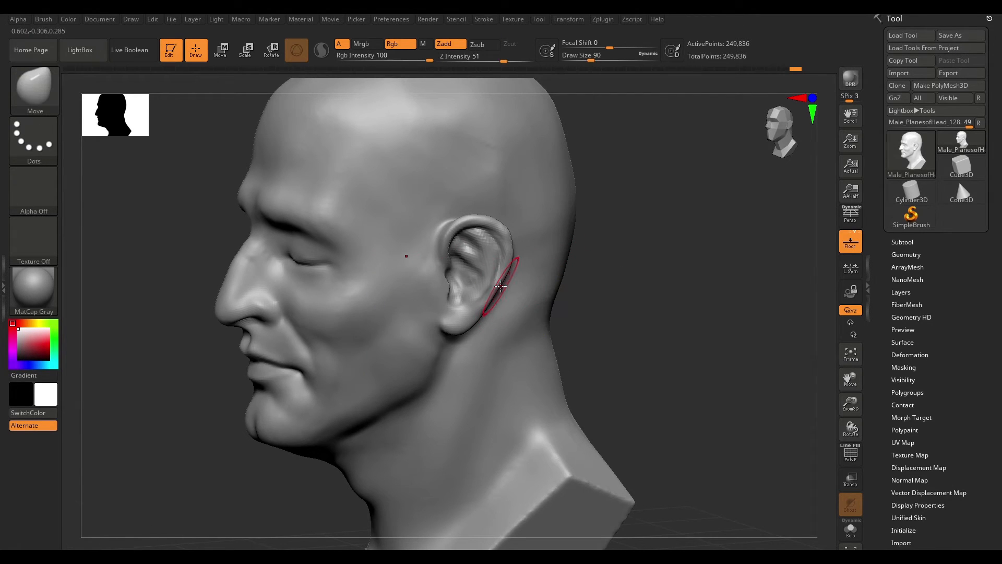
{"action": "left_click_drag", "start_coordinate": [678, 221], "coordinate": [468, 305]}
{"action": "left_click_drag", "start_coordinate": [497, 253], "coordinate": [501, 252]}
{"action": "left_click_drag", "start_coordinate": [460, 208], "coordinate": [463, 204]}
- Build up the ear's inner ridges with ClayBuildup, adjusting the brush size between strokes
{"action": "key", "text": "b"}
{"action": "key", "text": "c"}
{"action": "key", "text": "b"}
{"action": "key", "text": "space"}
{"action": "left_click_drag", "start_coordinate": [461, 250], "coordinate": [450, 250]}
{"action": "right_click_drag", "start_coordinate": [448, 307], "coordinate": [442, 273]}
{"action": "right_click_drag", "start_coordinate": [423, 234], "coordinate": [441, 253]}
{"action": "key", "text": "space"}
{"action": "left_click_drag", "start_coordinate": [437, 254], "coordinate": [418, 277]}
- Add more ClayBuildup strokes inside the ear's bowl and along the tragus
{"action": "key", "text": "space"}
{"action": "mouse_move", "coordinate": [428, 323]}
{"action": "left_mouse_down", "text": "shift"}
{"action": "mouse_move", "coordinate": [473, 238]}
{"action": "mouse_move", "coordinate": [490, 290]}
{"action": "mouse_move", "coordinate": [485, 316]}
{"action": "left_mouse_up", "text": "shift"}
{"action": "key", "text": "space"}
{"action": "mouse_move", "coordinate": [498, 347]}
{"action": "right_mouse_down"}
{"action": "mouse_move", "coordinate": [718, 273]}
{"action": "mouse_move", "coordinate": [715, 308]}
{"action": "right_mouse_up"}
{"action": "key", "text": "space"}
{"action": "left_click_drag", "start_coordinate": [553, 245], "coordinate": [464, 249]}
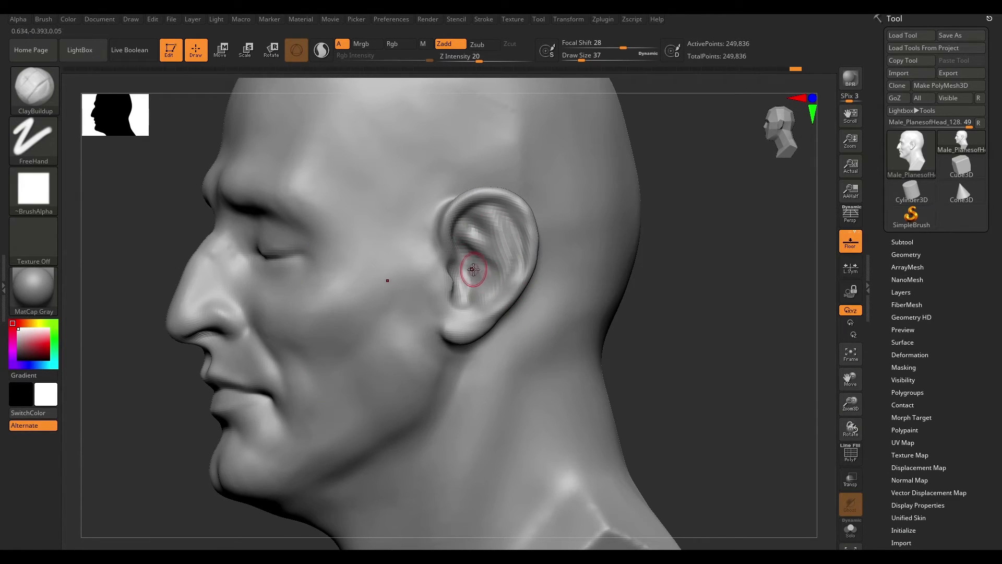
{"action": "right_click_drag", "start_coordinate": [464, 299], "coordinate": [493, 272]}
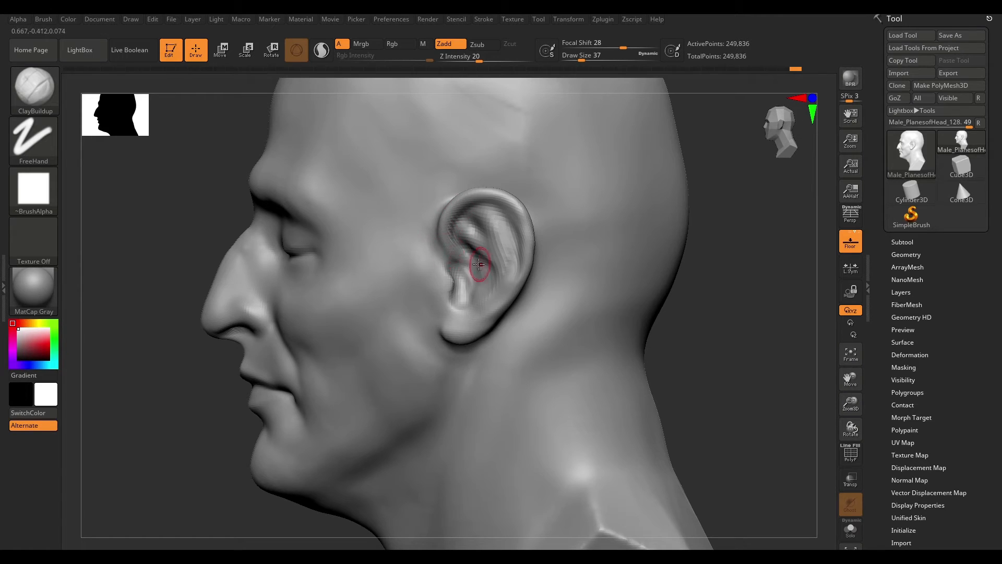
{"action": "mouse_move", "coordinate": [456, 271]}
{"action": "left_mouse_down", "text": "shift"}
{"action": "mouse_move", "coordinate": [444, 244]}
{"action": "mouse_move", "coordinate": [433, 279]}
{"action": "mouse_move", "coordinate": [443, 288]}
{"action": "left_mouse_up", "text": "shift"}
{"action": "key", "text": "space"}
- Add clay to the earlobe with the ClayBuildup brush
{"action": "key", "text": "b"}
{"action": "key", "text": "m"}
{"action": "key", "text": "v"}
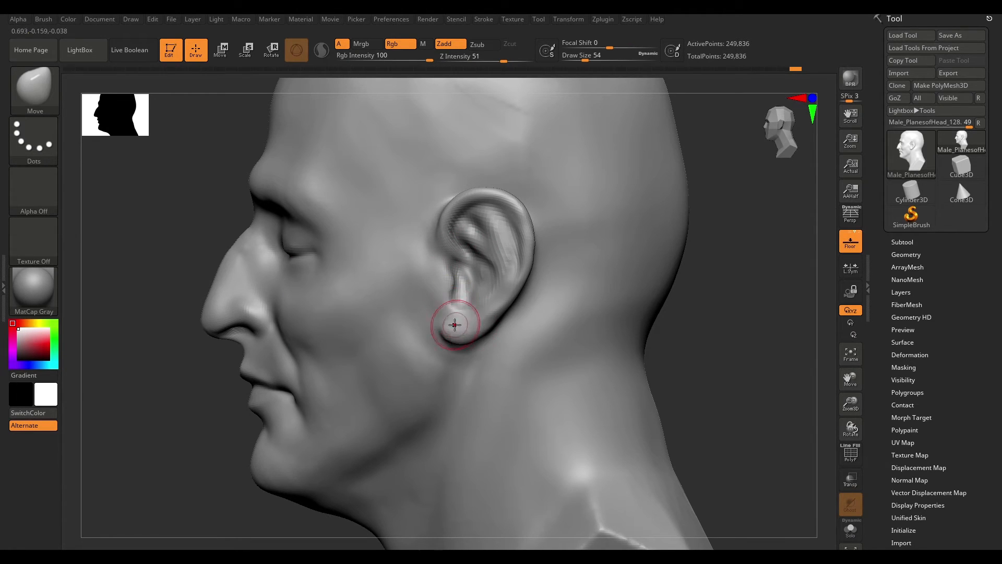
{"action": "key", "text": "b"}
{"action": "key", "text": "c"}
{"action": "key", "text": "b"}
{"action": "left_click_drag", "start_coordinate": [444, 327], "coordinate": [478, 344]}
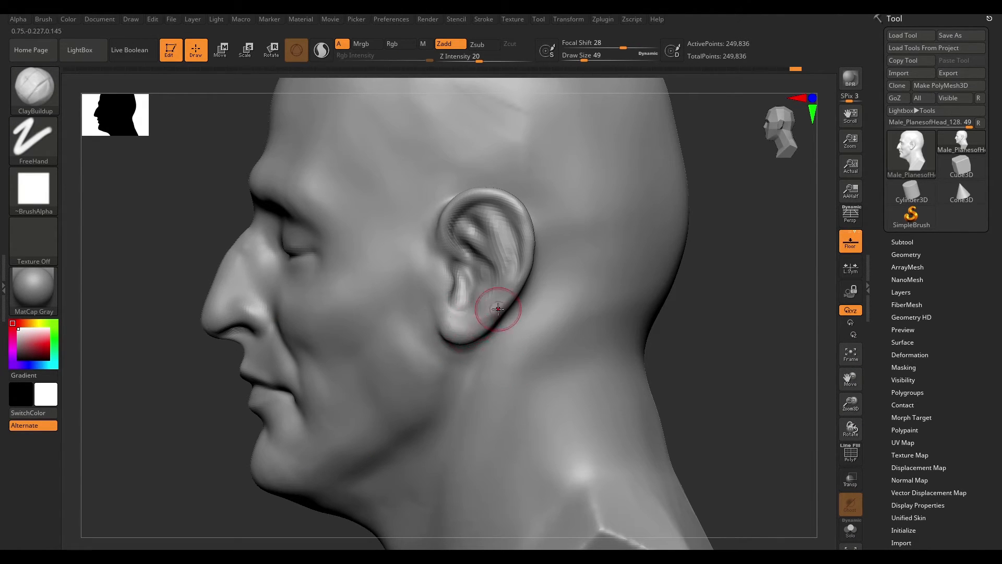
{"action": "key", "text": "b"}
{"action": "key", "text": "m"}
{"action": "key", "text": "v"}
{"action": "key", "text": "space"}
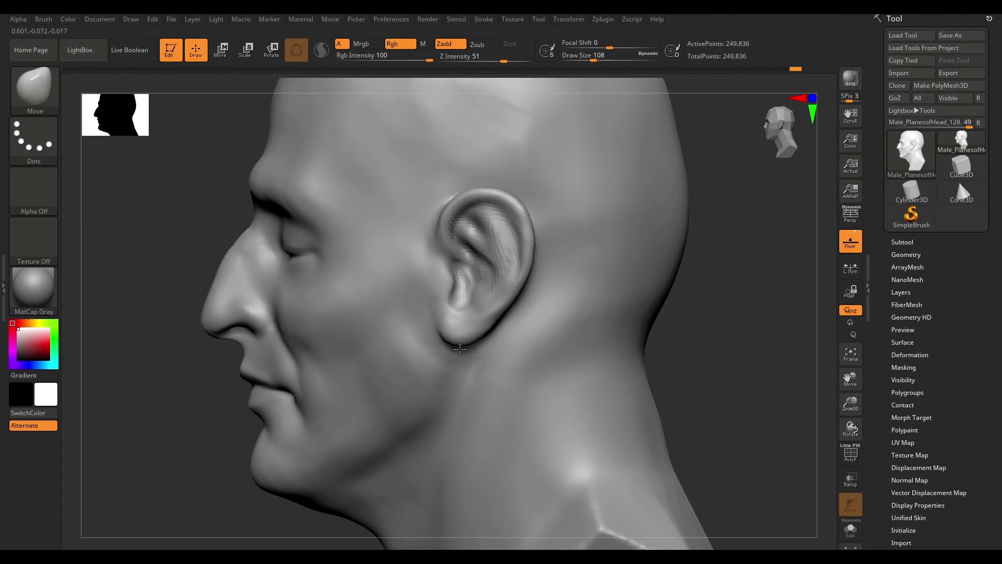
{"action": "key", "text": "w"}
{"action": "key", "text": "y"}
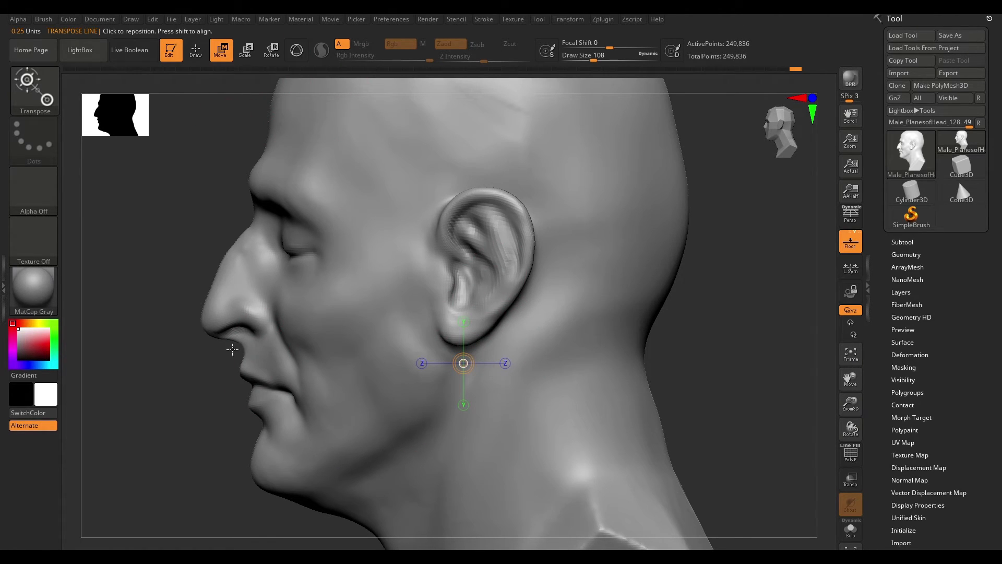
{"action": "left_click_drag", "start_coordinate": [223, 338], "coordinate": [564, 338]}
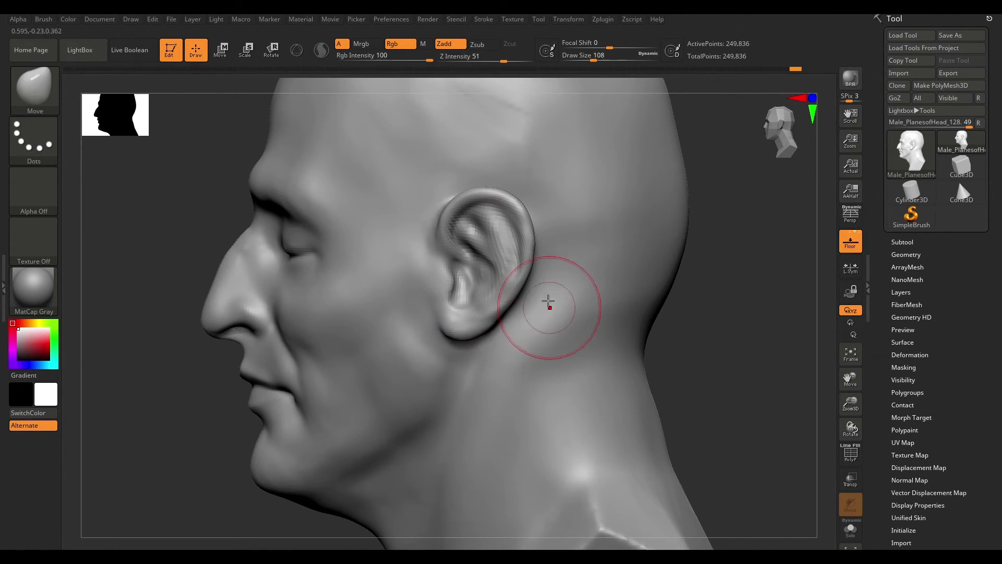
{"action": "left_click_drag", "start_coordinate": [375, 344], "coordinate": [380, 191]}
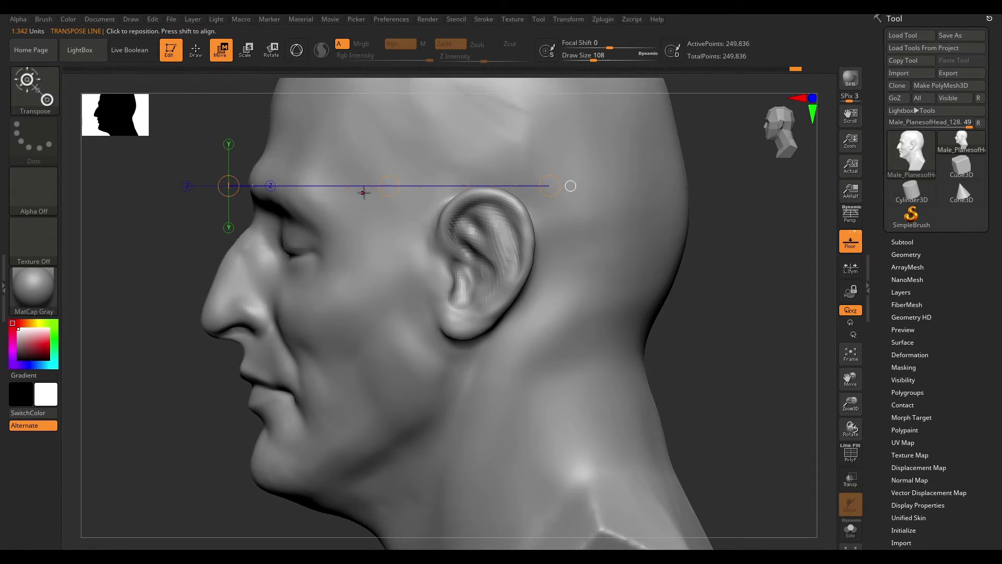
{"action": "key", "text": "t"}
{"action": "left_click", "coordinate": [493, 318]}
{"action": "key", "text": "q"}
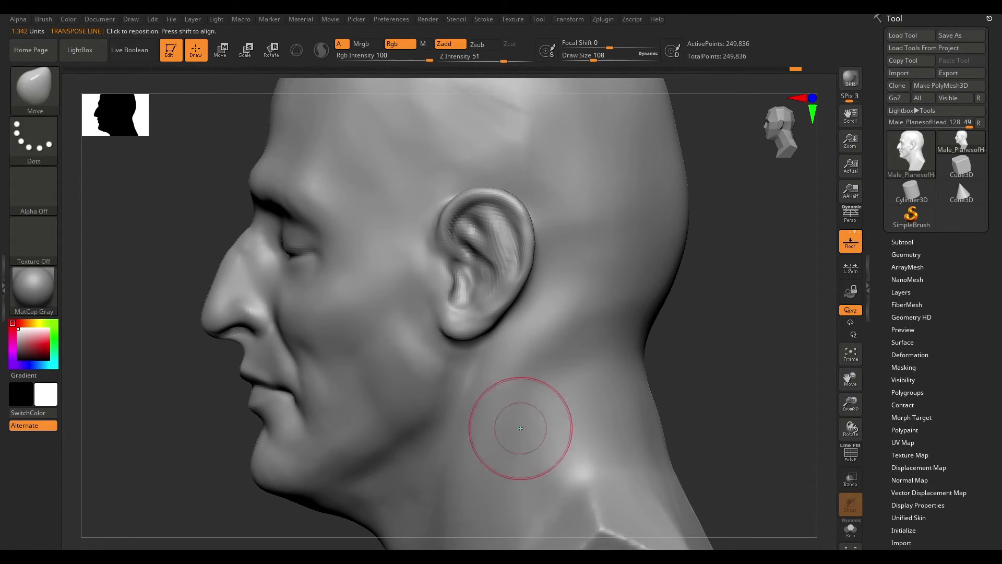
{"action": "key", "text": "space"}
{"action": "left_click_drag", "start_coordinate": [479, 322], "coordinate": [468, 322]}
- Add a ClayBuildup stroke inside the ear's bowl
{"action": "key", "text": "b"}
{"action": "key", "text": "c"}
{"action": "key", "text": "b"}
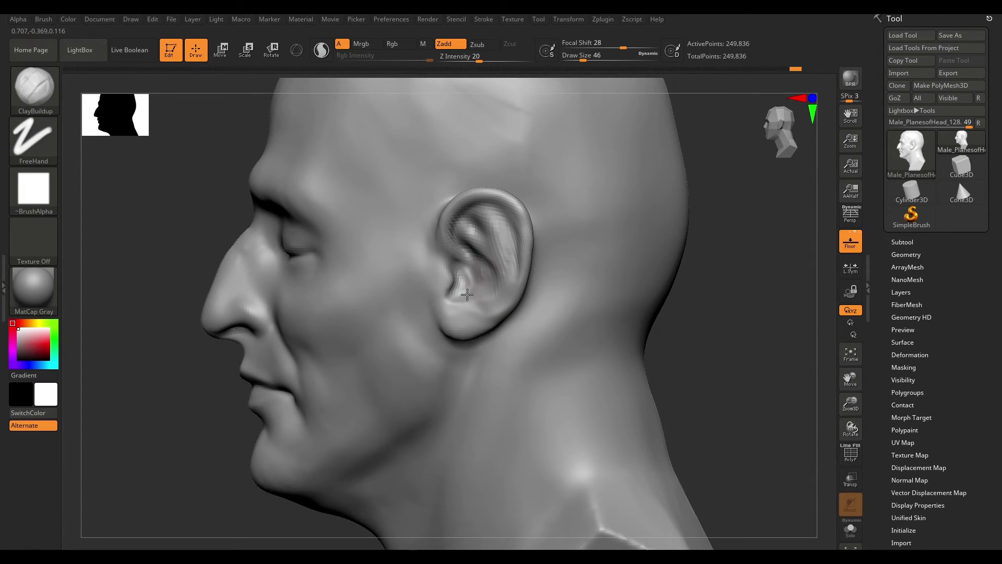
{"action": "left_click_drag", "start_coordinate": [482, 273], "coordinate": [465, 255], "text": "shift"}
- Enlarge the brush to size 116 and smooth the area behind the ear from the back view
{"action": "mouse_move", "coordinate": [492, 197]}
{"action": "right_mouse_down"}
{"action": "mouse_move", "coordinate": [441, 244]}
{"action": "mouse_move", "coordinate": [488, 252]}
{"action": "mouse_move", "coordinate": [459, 389]}
{"action": "mouse_move", "coordinate": [421, 290]}
{"action": "mouse_move", "coordinate": [574, 278]}
{"action": "right_mouse_up"}
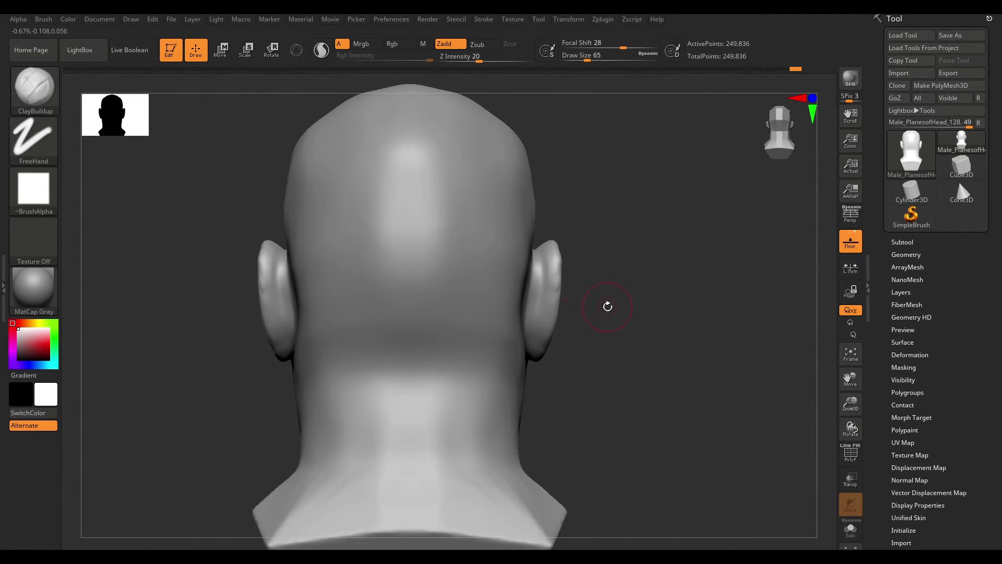
{"action": "right_click_drag", "start_coordinate": [586, 320], "coordinate": [604, 290]}
{"action": "key", "text": "]"}
{"action": "key", "text": "space"}
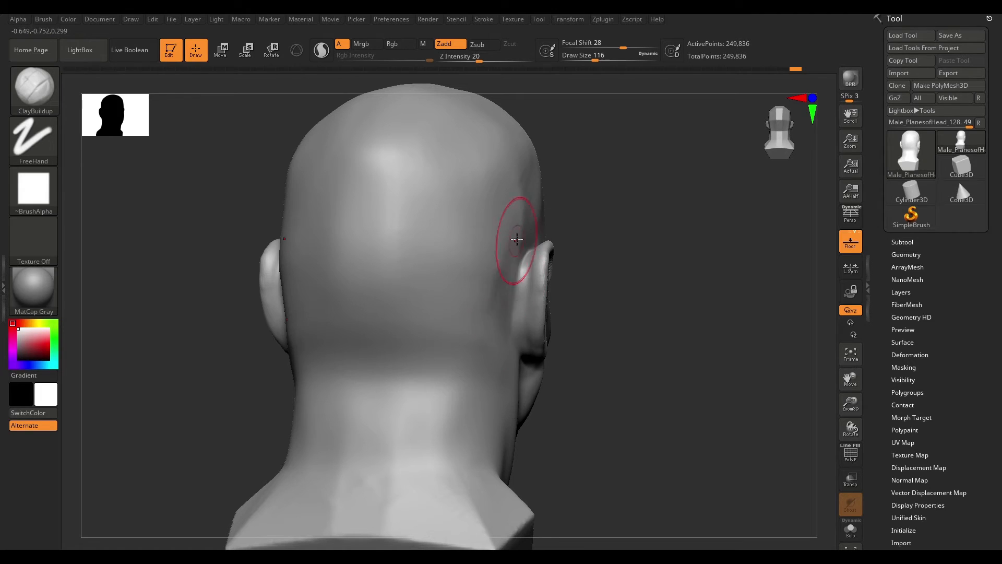
{"action": "mouse_move", "coordinate": [504, 264]}
{"action": "right_mouse_down", "text": "shift"}
{"action": "mouse_move", "coordinate": [654, 215]}
{"action": "mouse_move", "coordinate": [510, 262]}
{"action": "right_mouse_up", "text": "shift"}
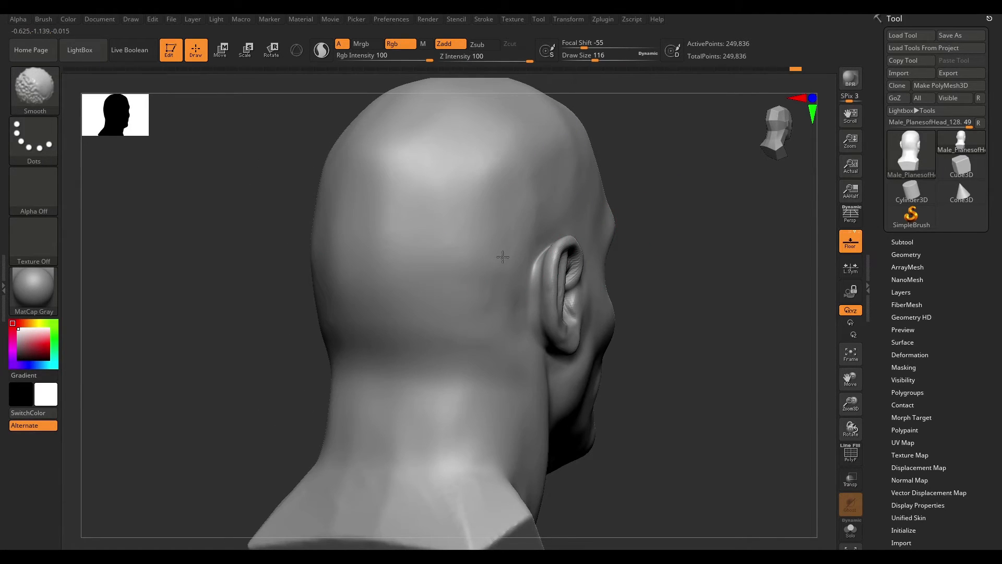
{"action": "right_click_drag", "start_coordinate": [434, 317], "coordinate": [666, 278], "text": "shift"}
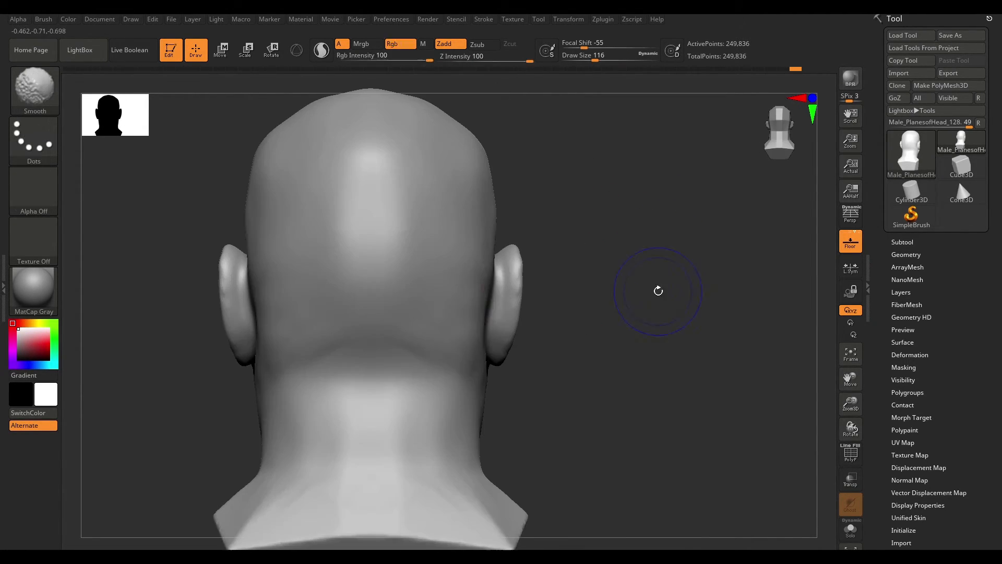
{"action": "mouse_move", "coordinate": [458, 376]}
{"action": "right_mouse_down"}
{"action": "mouse_move", "coordinate": [554, 398]}
{"action": "mouse_move", "coordinate": [459, 369]}
{"action": "mouse_move", "coordinate": [503, 358]}
{"action": "right_mouse_up"}
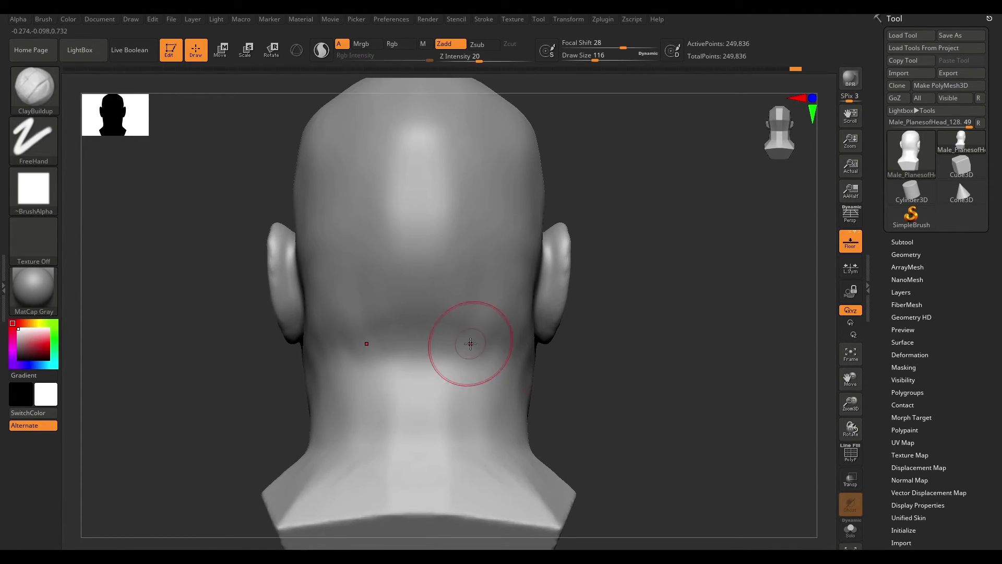
- Step the head down to its lowest subdivision level
{"action": "key", "text": "shift+d"}
{"action": "right_click_drag", "start_coordinate": [630, 320], "coordinate": [519, 324], "text": "shift"}
{"action": "key", "text": "space"}
{"action": "left_click", "coordinate": [399, 330]}
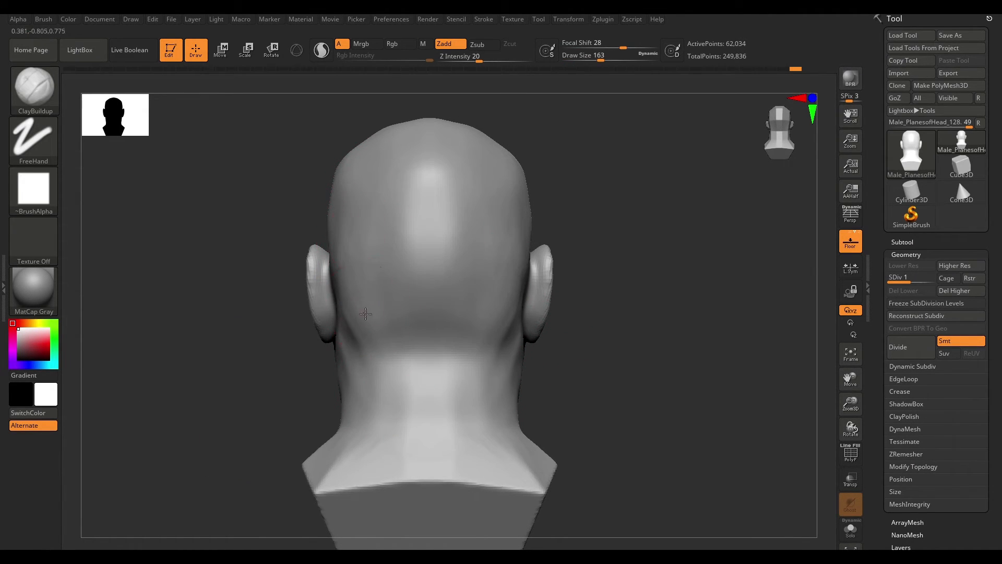
- Turn on perspective and reshape the forehead with the Move brush at draw size 163
{"action": "mouse_move", "coordinate": [510, 287]}
{"action": "right_mouse_down", "text": "shift"}
{"action": "mouse_move", "coordinate": [510, 347]}
{"action": "mouse_move", "coordinate": [655, 356]}
{"action": "mouse_move", "coordinate": [616, 336]}
{"action": "mouse_move", "coordinate": [640, 353]}
{"action": "right_mouse_up", "text": "shift"}
{"action": "key", "text": "p"}
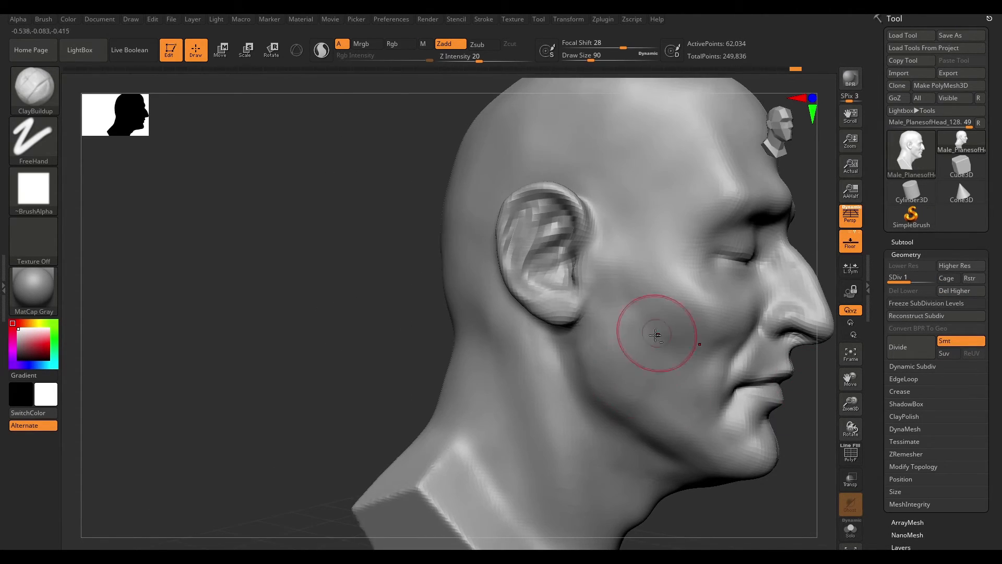
{"action": "mouse_move", "coordinate": [756, 507]}
{"action": "right_mouse_down"}
{"action": "mouse_move", "coordinate": [340, 421]}
{"action": "mouse_move", "coordinate": [453, 282]}
{"action": "right_mouse_up"}
{"action": "right_click_drag", "start_coordinate": [465, 341], "coordinate": [711, 336]}
{"action": "key", "text": "b"}
{"action": "key", "text": "m"}
{"action": "key", "text": "v"}
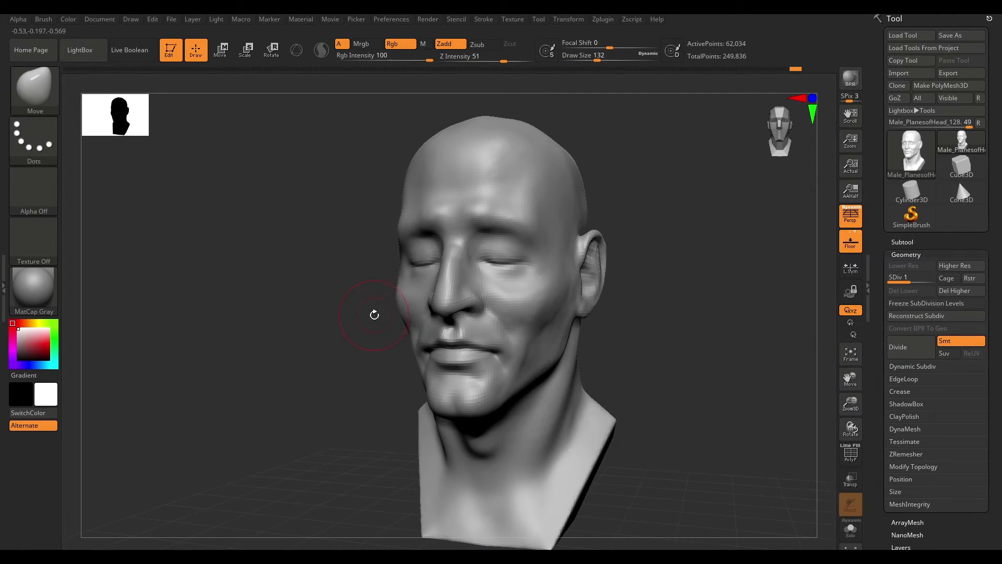
{"action": "key", "text": "space"}
{"action": "right_click_drag", "start_coordinate": [399, 292], "coordinate": [608, 216]}
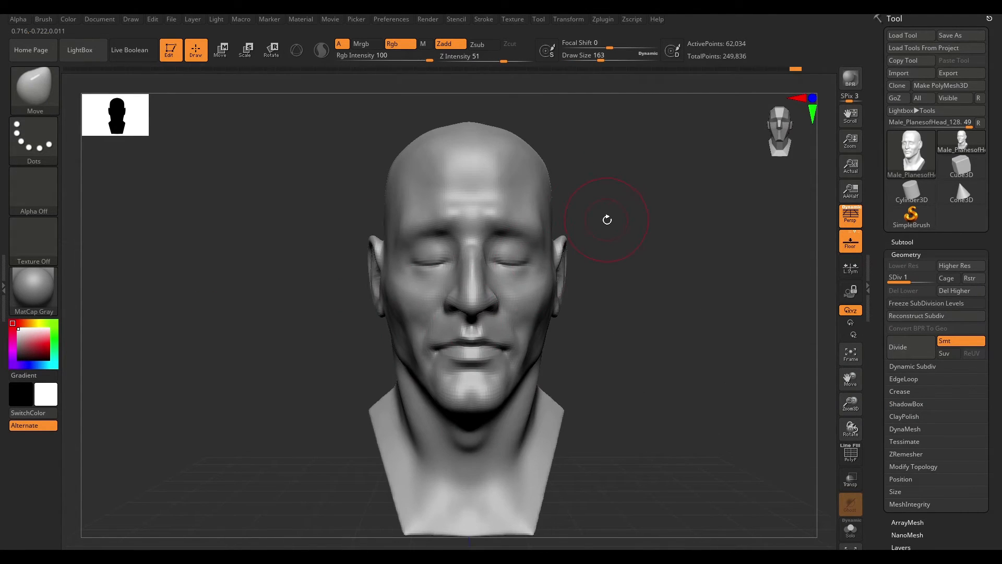
{"action": "right_click_drag", "start_coordinate": [539, 231], "coordinate": [568, 324]}
{"action": "mouse_move", "coordinate": [606, 232]}
{"action": "right_mouse_down"}
{"action": "mouse_move", "coordinate": [537, 295]}
{"action": "mouse_move", "coordinate": [622, 336]}
{"action": "mouse_move", "coordinate": [682, 237]}
{"action": "mouse_move", "coordinate": [547, 274]}
{"action": "right_mouse_up"}
- Switch back to the ClayBuildup brush and step the head up to subdivision level 2
{"action": "key", "text": "b"}
{"action": "key", "text": "c"}
{"action": "key", "text": "b"}
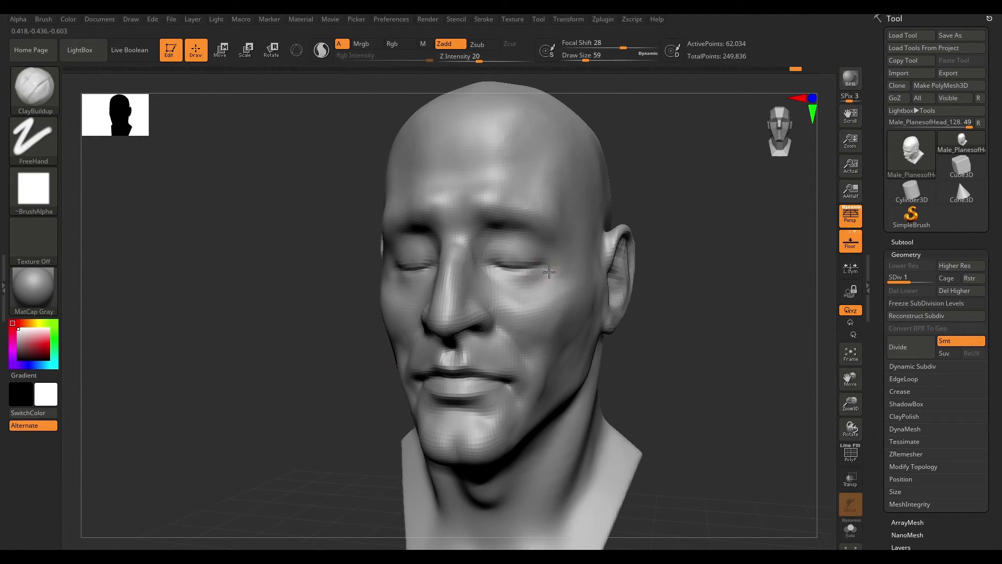
{"action": "right_click_drag", "start_coordinate": [673, 279], "coordinate": [702, 256]}
{"action": "key", "text": "d"}
{"action": "mouse_move", "coordinate": [702, 300]}
{"action": "right_mouse_down"}
{"action": "mouse_move", "coordinate": [750, 317]}
{"action": "mouse_move", "coordinate": [719, 301]}
{"action": "right_mouse_up"}
{"action": "left_click_drag", "start_coordinate": [718, 267], "coordinate": [603, 294]}
{"action": "left_click_drag", "start_coordinate": [668, 288], "coordinate": [743, 284], "text": "shift"}
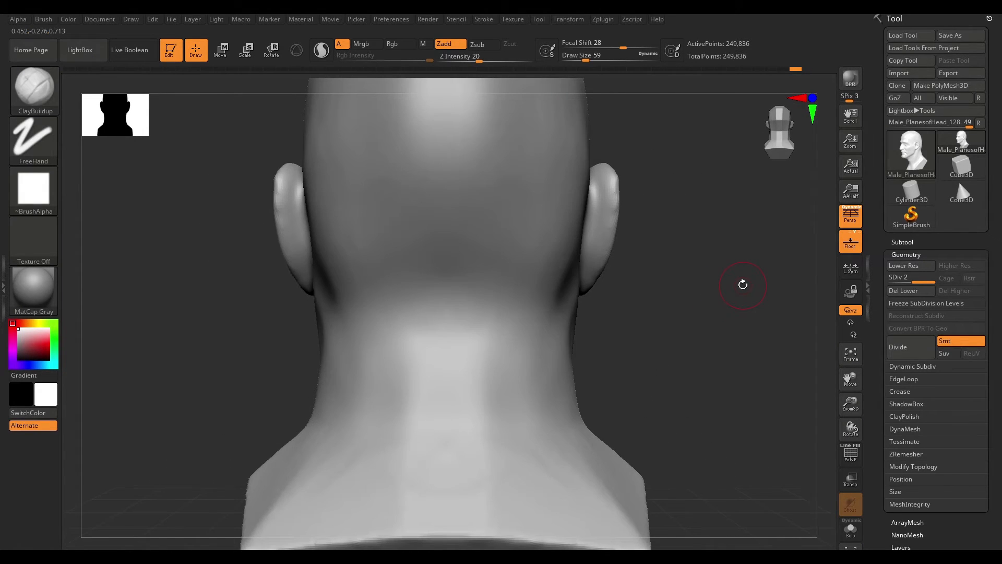
- Set the ClayBuildup size to 41 and build up the back rim of the ear
{"action": "right_click_drag", "start_coordinate": [537, 295], "coordinate": [509, 319], "text": "alt"}
{"action": "key", "text": "space"}
{"action": "mouse_move", "coordinate": [572, 220]}
{"action": "left_mouse_down"}
{"action": "mouse_move", "coordinate": [642, 241]}
{"action": "mouse_move", "coordinate": [631, 250]}
{"action": "mouse_move", "coordinate": [648, 275]}
{"action": "mouse_move", "coordinate": [564, 342]}
{"action": "mouse_move", "coordinate": [649, 284]}
{"action": "mouse_move", "coordinate": [626, 205]}
{"action": "mouse_move", "coordinate": [616, 242]}
{"action": "mouse_move", "coordinate": [532, 204]}
{"action": "mouse_move", "coordinate": [602, 206]}
{"action": "mouse_move", "coordinate": [600, 222]}
{"action": "left_mouse_up"}
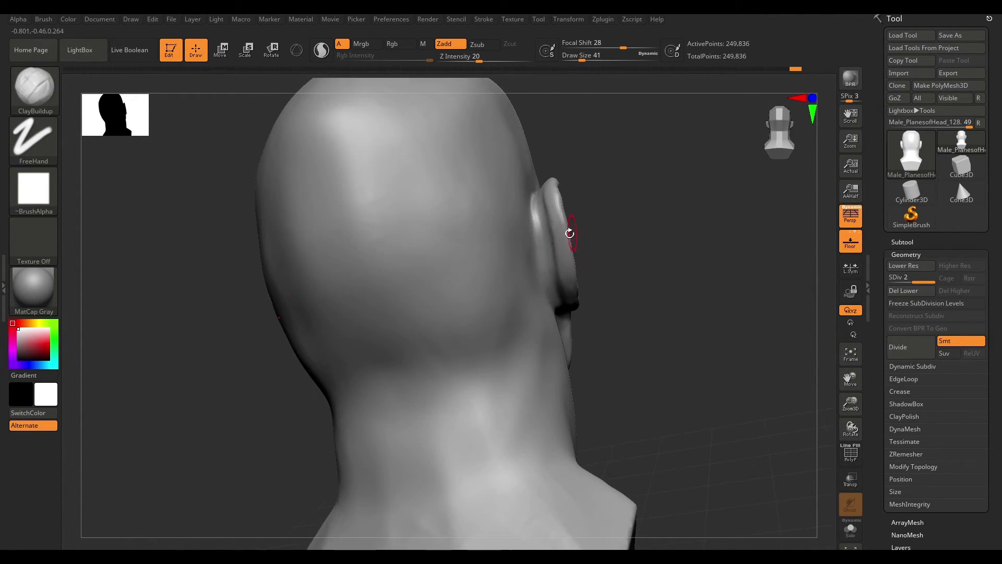
{"action": "left_click_drag", "start_coordinate": [583, 325], "coordinate": [540, 215]}
{"action": "mouse_move", "coordinate": [639, 212]}
{"action": "left_mouse_down"}
{"action": "mouse_move", "coordinate": [617, 174]}
{"action": "mouse_move", "coordinate": [658, 286]}
{"action": "mouse_move", "coordinate": [602, 321]}
{"action": "mouse_move", "coordinate": [732, 251]}
{"action": "mouse_move", "coordinate": [646, 271]}
{"action": "mouse_move", "coordinate": [687, 213]}
{"action": "mouse_move", "coordinate": [476, 310]}
{"action": "mouse_move", "coordinate": [664, 287]}
{"action": "mouse_move", "coordinate": [682, 269]}
{"action": "mouse_move", "coordinate": [687, 361]}
{"action": "left_mouse_up"}
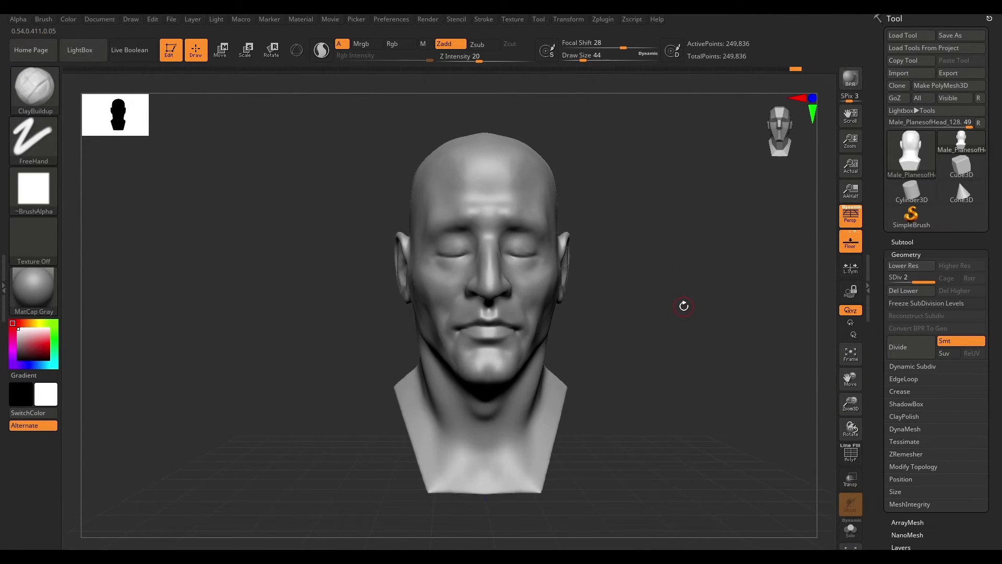
- Carve out both eye sockets with ClayBuildup strokes
{"action": "mouse_move", "coordinate": [634, 269]}
{"action": "left_mouse_down"}
{"action": "mouse_move", "coordinate": [662, 241]}
{"action": "mouse_move", "coordinate": [570, 298]}
{"action": "left_mouse_up"}
{"action": "mouse_move", "coordinate": [606, 256]}
{"action": "left_mouse_down", "text": "alt"}
{"action": "mouse_move", "coordinate": [600, 273]}
{"action": "mouse_move", "coordinate": [570, 271]}
{"action": "left_mouse_up", "text": "alt"}
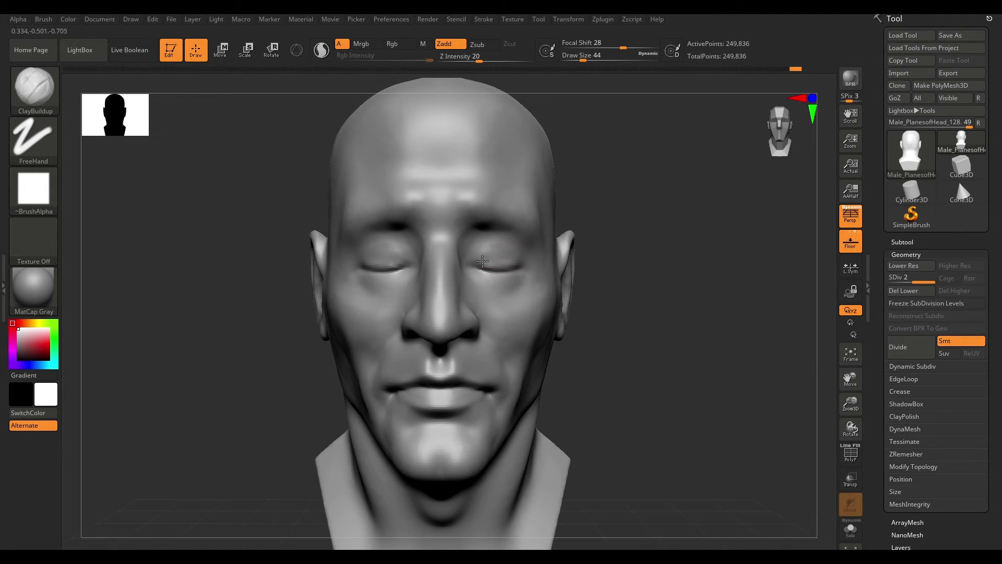
{"action": "left_click_drag", "start_coordinate": [511, 262], "coordinate": [518, 280], "text": "shift"}
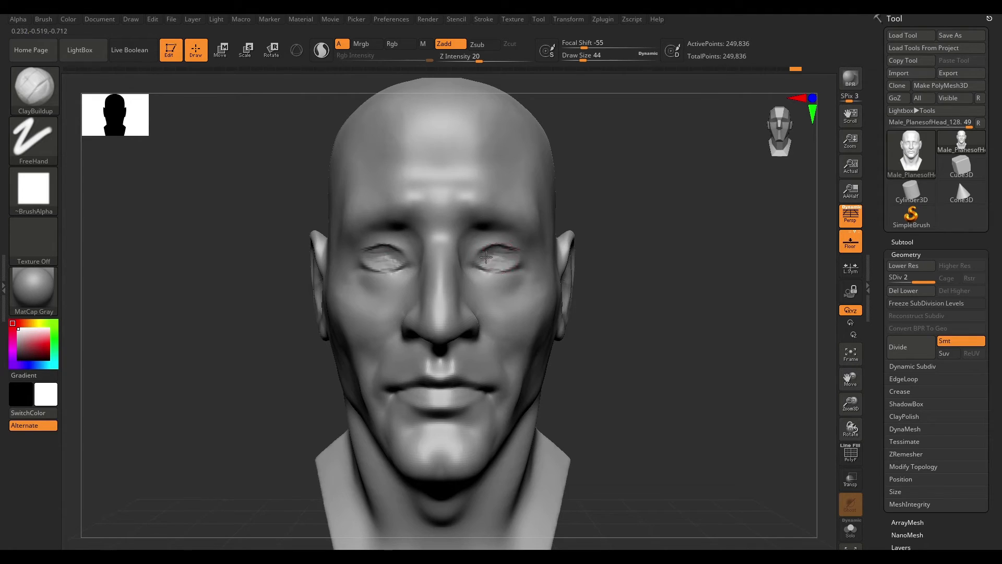
{"action": "left_click_drag", "start_coordinate": [626, 261], "coordinate": [564, 271]}
{"action": "left_click_drag", "start_coordinate": [483, 272], "coordinate": [495, 281]}
{"action": "left_click_drag", "start_coordinate": [689, 261], "coordinate": [723, 264]}
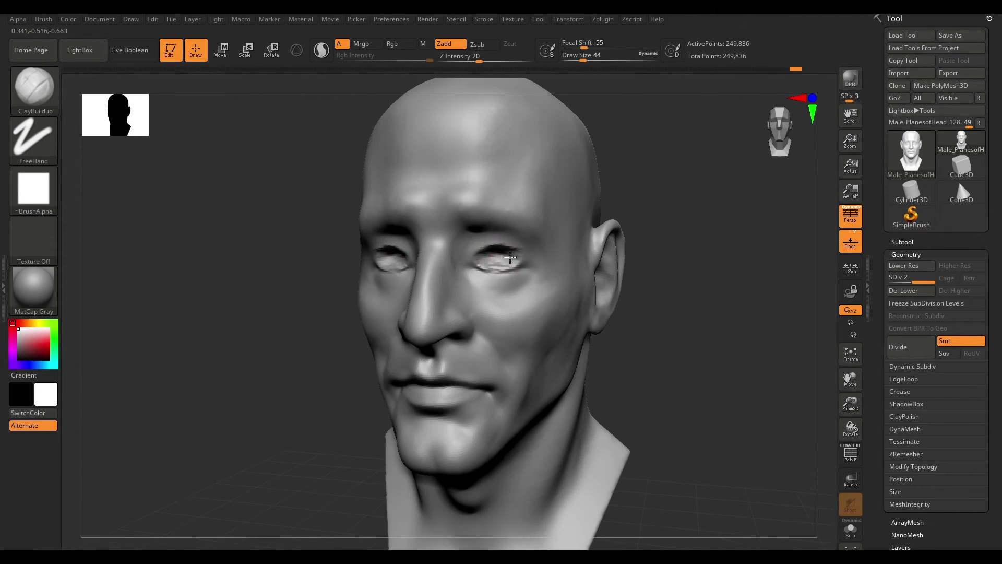
{"action": "left_click_drag", "start_coordinate": [510, 258], "coordinate": [492, 253], "text": "shift"}
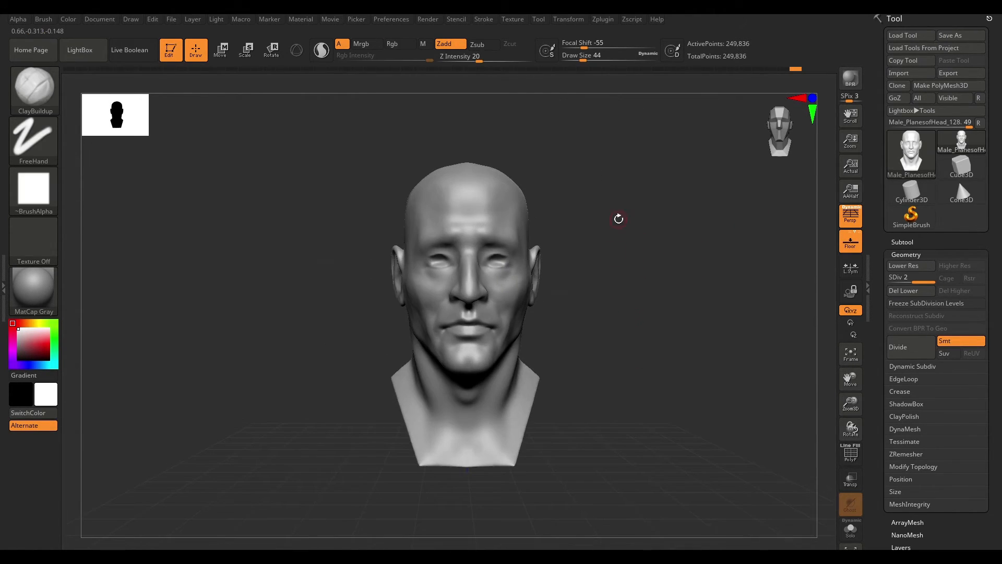
- Choose the IMM Primitives brush with Insert Sphere and insert a sphere into the eye socket
{"action": "key", "text": "b"}
{"action": "key", "text": "i"}
{"action": "key", "text": "m"}
{"action": "key", "text": "m"}
{"action": "left_click", "coordinate": [556, 294]}
{"action": "left_click", "coordinate": [503, 292]}
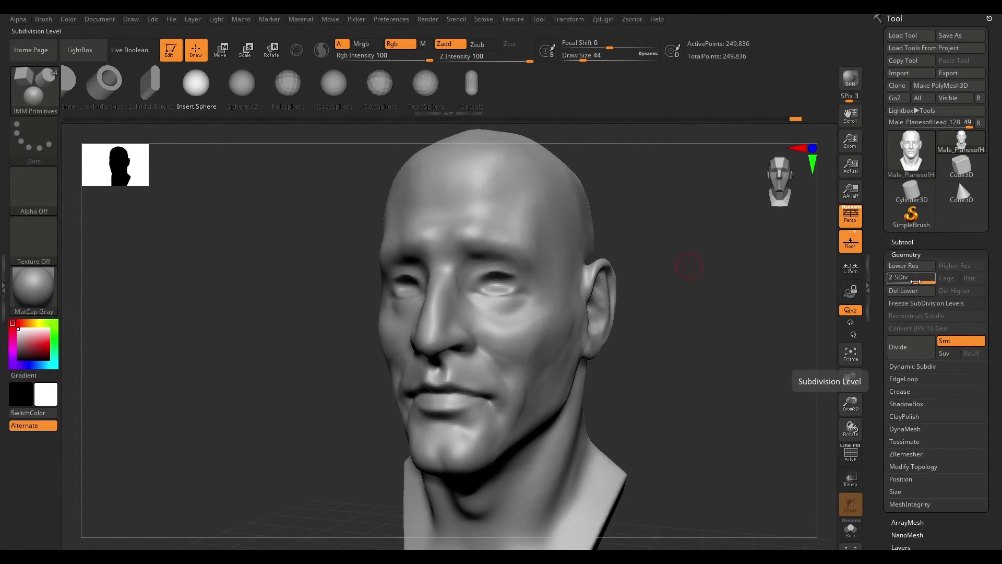
{"action": "left_click", "coordinate": [914, 294]}
{"action": "mouse_move", "coordinate": [778, 329]}
{"action": "left_mouse_down"}
{"action": "mouse_move", "coordinate": [691, 351]}
{"action": "mouse_move", "coordinate": [600, 301]}
{"action": "mouse_move", "coordinate": [814, 284]}
{"action": "mouse_move", "coordinate": [765, 291]}
{"action": "left_mouse_up"}
{"action": "double_click", "coordinate": [869, 284]}
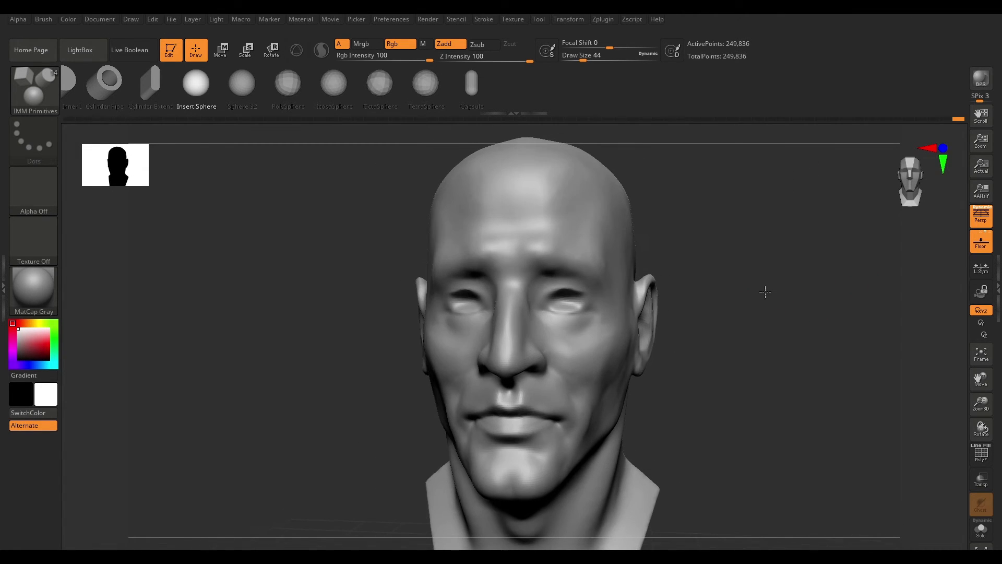
{"action": "left_click_drag", "start_coordinate": [569, 295], "coordinate": [591, 312]}
- Position the inserted eye sphere inside the socket using the Transpose Move line
{"action": "left_click_drag", "start_coordinate": [716, 364], "coordinate": [480, 359]}
{"action": "key", "text": "w"}
{"action": "key", "text": "y"}
{"action": "key", "text": "y"}
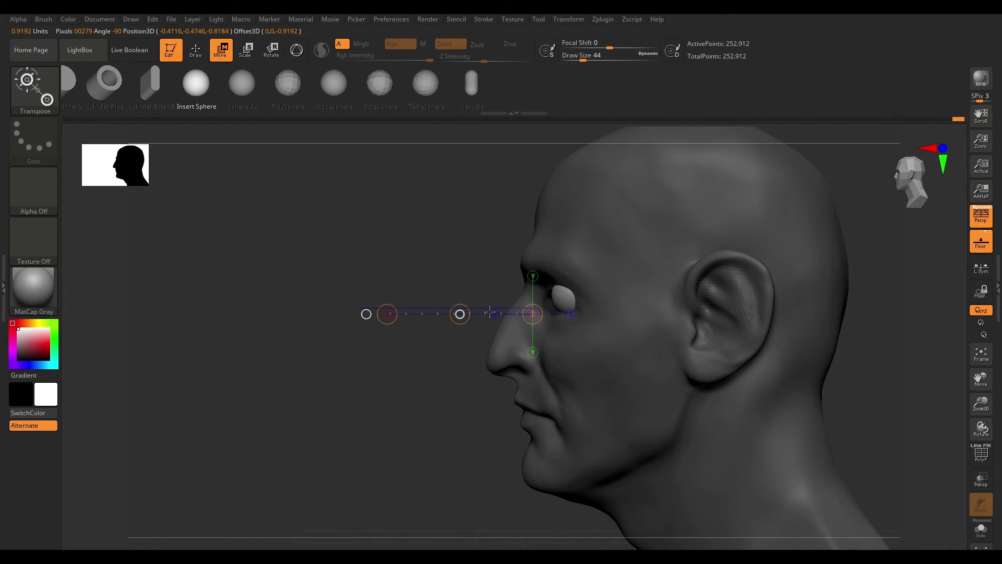
{"action": "left_click_drag", "start_coordinate": [490, 312], "coordinate": [563, 314]}
{"action": "left_click_drag", "start_coordinate": [642, 323], "coordinate": [511, 319]}
{"action": "left_click_drag", "start_coordinate": [549, 313], "coordinate": [600, 270]}
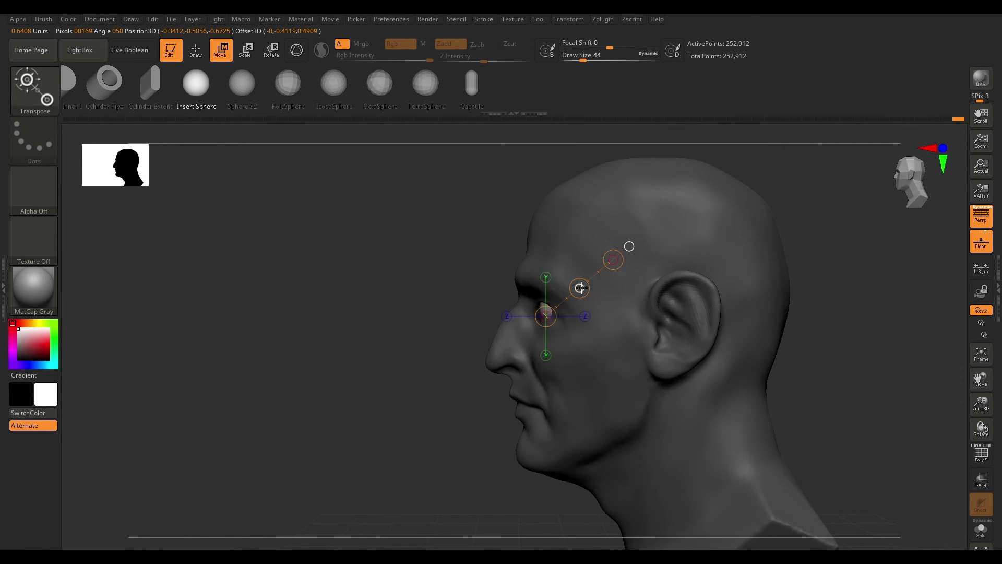
{"action": "mouse_move", "coordinate": [473, 314]}
{"action": "left_mouse_down", "text": "shift"}
{"action": "mouse_move", "coordinate": [707, 333]}
{"action": "mouse_move", "coordinate": [671, 383]}
{"action": "mouse_move", "coordinate": [671, 320]}
{"action": "left_mouse_up", "text": "shift"}
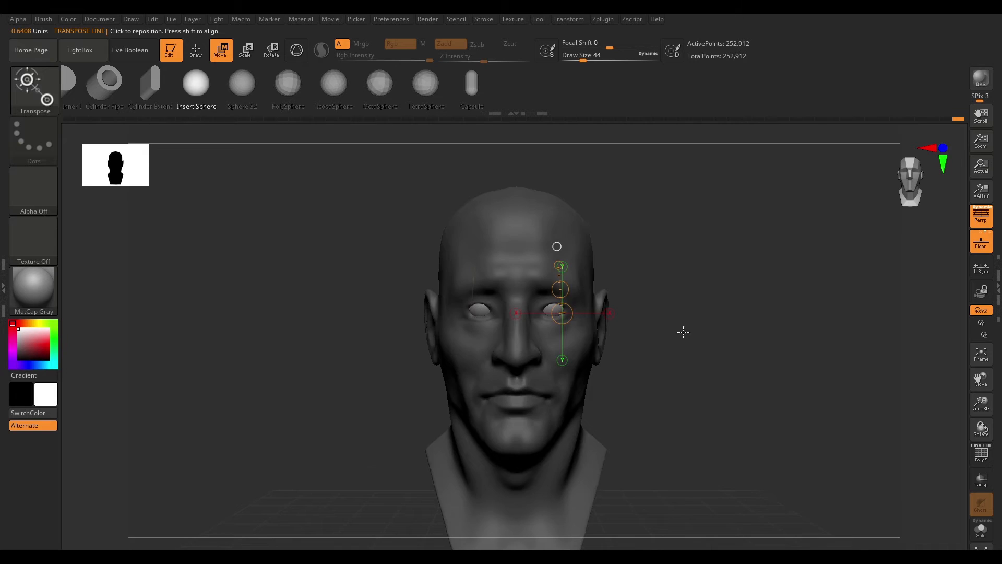
{"action": "key", "text": "q"}
- Split the model into separate subtools with Split To Parts
{"action": "left_click_drag", "start_coordinate": [752, 324], "coordinate": [713, 314]}
{"action": "left_click", "coordinate": [998, 287]}
{"action": "left_click", "coordinate": [902, 239]}
{"action": "left_click_drag", "start_coordinate": [950, 353], "coordinate": [951, 290]}
{"action": "left_click", "coordinate": [896, 475]}
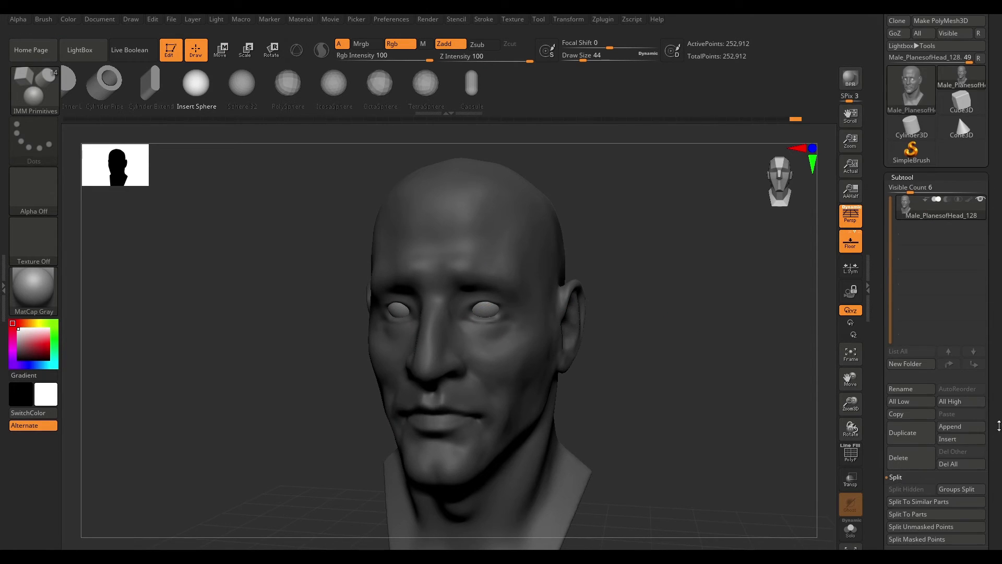
{"action": "left_click_drag", "start_coordinate": [997, 425], "coordinate": [997, 261]}
{"action": "left_click", "coordinate": [915, 348]}
{"action": "left_click", "coordinate": [913, 372]}
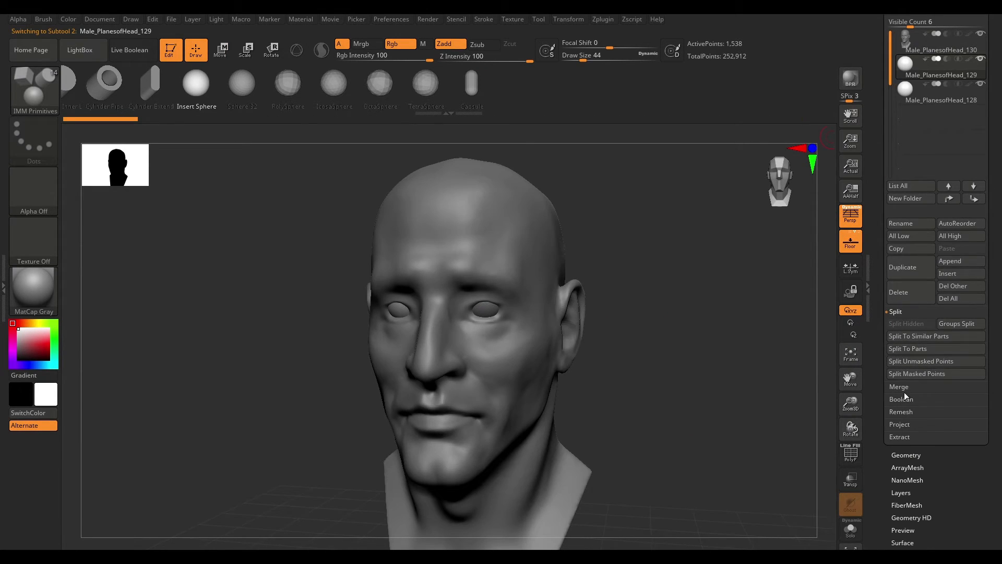
- Merge the two eye-sphere subtools into one with MergeDown and select the head subtool
{"action": "left_click", "coordinate": [902, 387]}
{"action": "left_click", "coordinate": [900, 337]}
{"action": "left_click", "coordinate": [900, 361]}
{"action": "left_click", "coordinate": [548, 313], "text": "alt"}
{"action": "left_click_drag", "start_coordinate": [656, 309], "coordinate": [699, 309], "text": "shift"}
- Add clay between the eyes with the ClayBuildup brush at draw size 68
{"action": "key", "text": "b"}
{"action": "key", "text": "c"}
{"action": "key", "text": "b"}
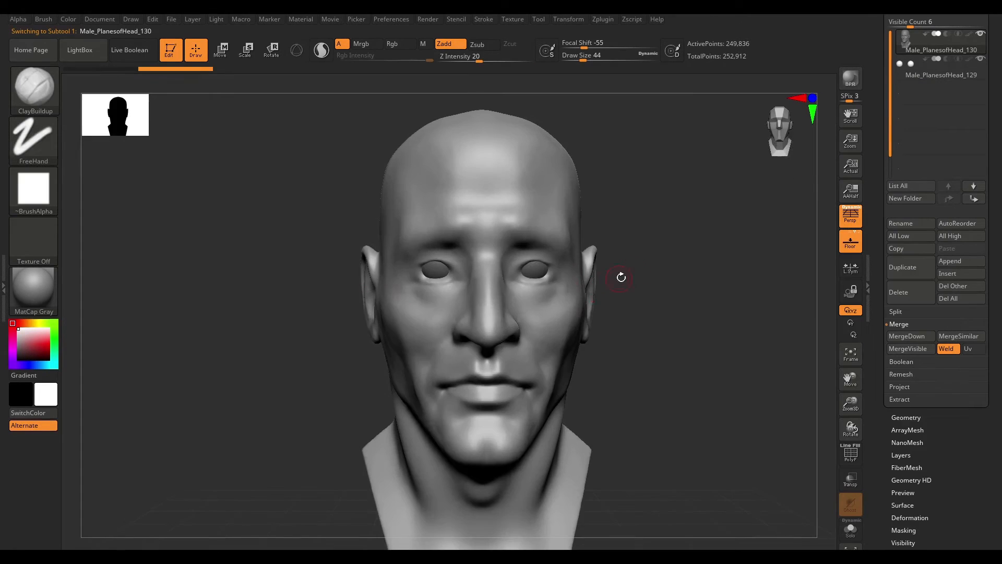
{"action": "left_click_drag", "start_coordinate": [628, 261], "coordinate": [612, 287], "text": "alt"}
{"action": "key", "text": "bracketleft"}
{"action": "key", "text": "bracketleft"}
{"action": "left_click_drag", "start_coordinate": [500, 301], "coordinate": [511, 307]}
{"action": "left_click_drag", "start_coordinate": [652, 308], "coordinate": [590, 321]}
{"action": "key", "text": "space"}
{"action": "mouse_move", "coordinate": [501, 302]}
{"action": "left_mouse_down"}
{"action": "mouse_move", "coordinate": [511, 302]}
{"action": "mouse_move", "coordinate": [491, 302]}
{"action": "left_mouse_up"}
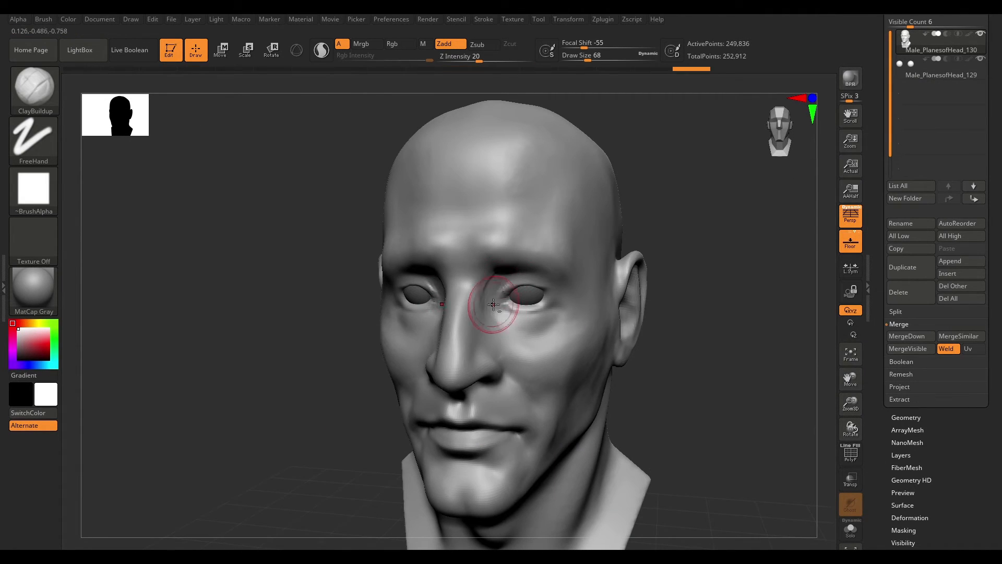
{"action": "left_click_drag", "start_coordinate": [652, 313], "coordinate": [600, 257]}
{"action": "mouse_move", "coordinate": [652, 308]}
{"action": "left_mouse_down"}
{"action": "mouse_move", "coordinate": [621, 371]}
{"action": "mouse_move", "coordinate": [689, 308]}
{"action": "mouse_move", "coordinate": [665, 313]}
{"action": "left_mouse_up"}
{"action": "key", "text": "b"}
{"action": "key", "text": "d"}
{"action": "key", "text": "s"}
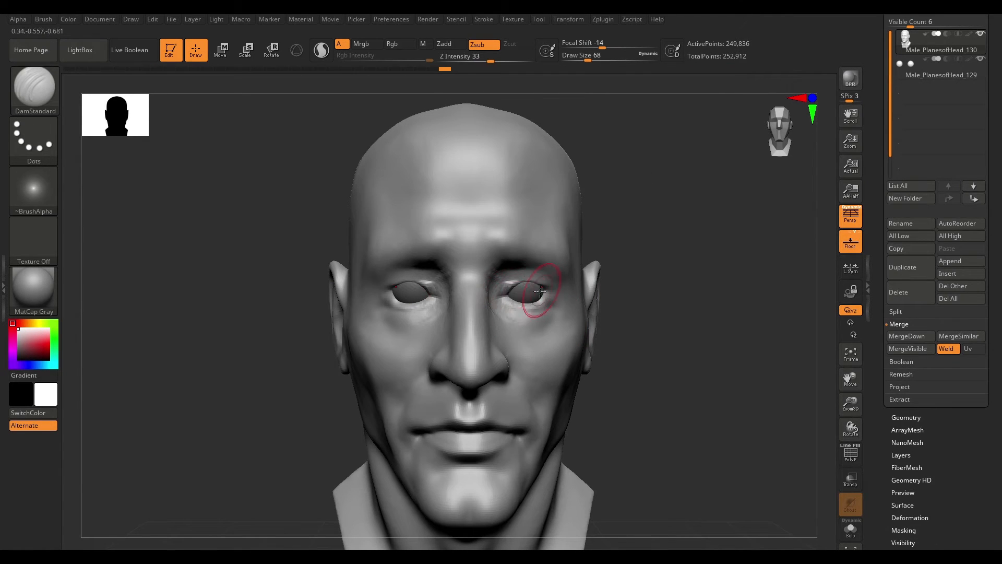
{"action": "key", "text": "b"}
{"action": "key", "text": "c"}
{"action": "key", "text": "b"}
- Build up the eyelids around the eye spheres with ClayBuildup strokes
{"action": "left_click_drag", "start_coordinate": [679, 313], "coordinate": [600, 339]}
{"action": "left_click_drag", "start_coordinate": [528, 290], "coordinate": [554, 297]}
{"action": "left_click_drag", "start_coordinate": [730, 313], "coordinate": [798, 292], "text": "shift"}
{"action": "left_click_drag", "start_coordinate": [654, 293], "coordinate": [678, 281]}
{"action": "left_click_drag", "start_coordinate": [511, 295], "coordinate": [518, 300]}
{"action": "left_click_drag", "start_coordinate": [704, 253], "coordinate": [691, 255], "text": "shift"}
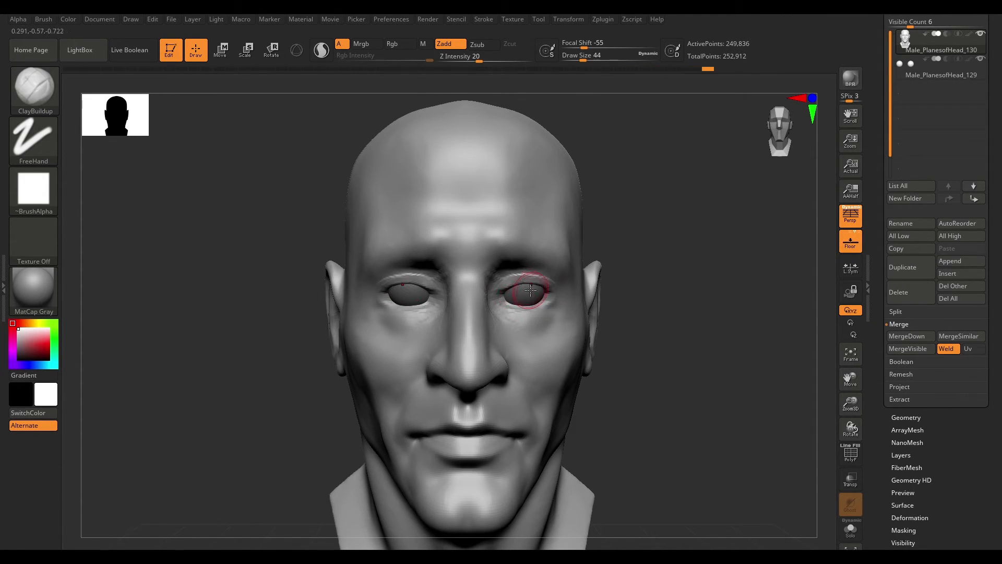
{"action": "mouse_move", "coordinate": [799, 251]}
{"action": "left_mouse_down"}
{"action": "mouse_move", "coordinate": [743, 262]}
{"action": "mouse_move", "coordinate": [762, 269]}
{"action": "left_mouse_up"}
{"action": "left_click_drag", "start_coordinate": [679, 308], "coordinate": [646, 315], "text": "shift"}
- Switch to the Move brush and adjust the eyelid shapes around the eyes
{"action": "key", "text": "b"}
{"action": "key", "text": "m"}
{"action": "key", "text": "v"}
{"action": "key", "text": "space"}
{"action": "left_click_drag", "start_coordinate": [544, 287], "coordinate": [553, 287]}
{"action": "left_click_drag", "start_coordinate": [549, 288], "coordinate": [523, 305]}
{"action": "left_click_drag", "start_coordinate": [510, 263], "coordinate": [556, 269], "text": "ctrl"}
{"action": "left_click_drag", "start_coordinate": [694, 281], "coordinate": [611, 290]}
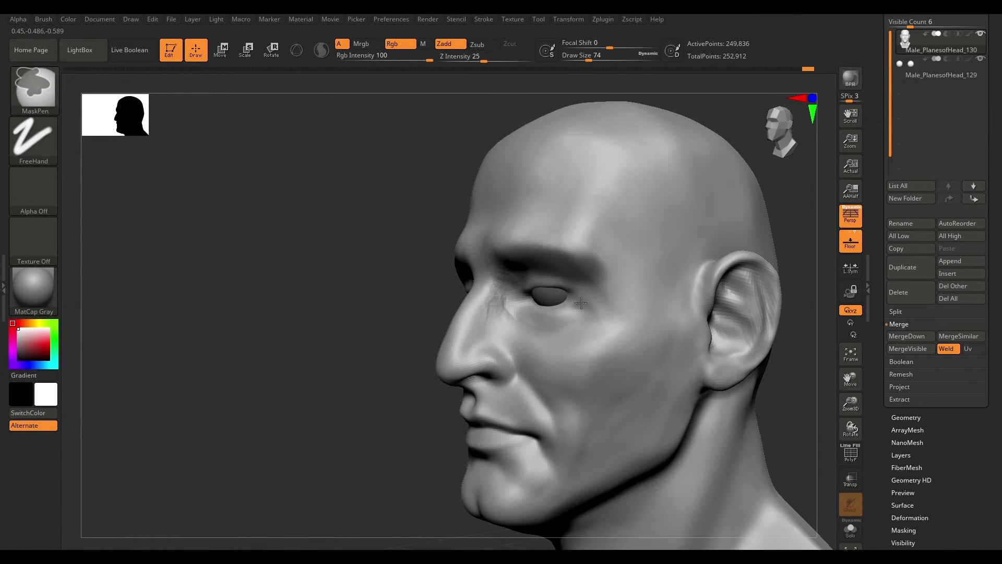
- Refine the eye area and upper cheek from the side view with the Move brush
{"action": "left_click_drag", "start_coordinate": [694, 376], "coordinate": [660, 397], "text": "shift"}
{"action": "mouse_move", "coordinate": [741, 271]}
{"action": "left_mouse_down"}
{"action": "mouse_move", "coordinate": [677, 264]}
{"action": "mouse_move", "coordinate": [645, 290]}
{"action": "left_mouse_up"}
{"action": "left_click_drag", "start_coordinate": [433, 352], "coordinate": [396, 363]}
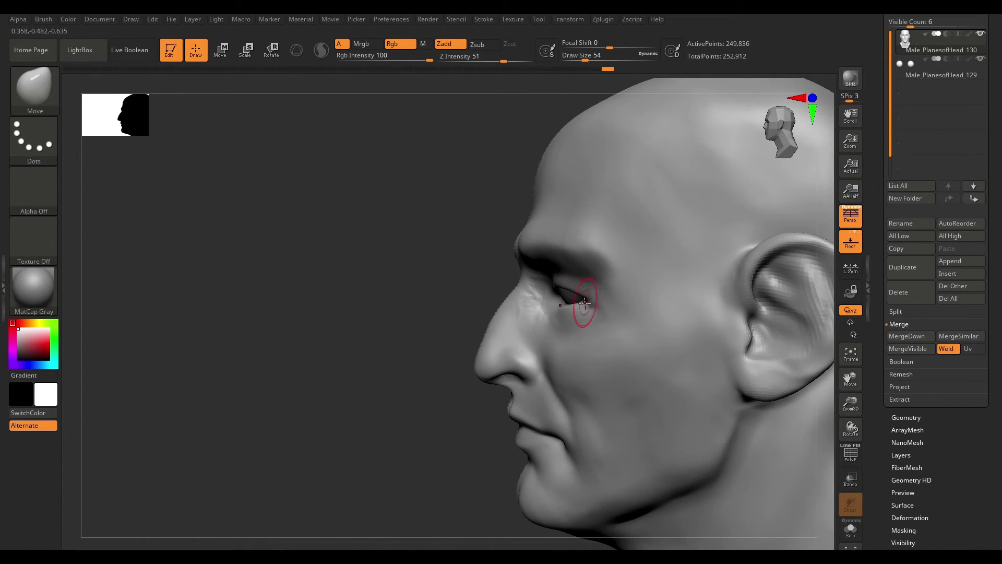
{"action": "left_click_drag", "start_coordinate": [438, 308], "coordinate": [499, 334]}
{"action": "mouse_move", "coordinate": [679, 274]}
{"action": "left_mouse_down", "text": "shift"}
{"action": "mouse_move", "coordinate": [714, 255]}
{"action": "mouse_move", "coordinate": [552, 310]}
{"action": "left_mouse_up", "text": "shift"}
{"action": "left_click_drag", "start_coordinate": [795, 245], "coordinate": [491, 377]}
{"action": "mouse_move", "coordinate": [454, 336]}
{"action": "left_mouse_down"}
{"action": "mouse_move", "coordinate": [559, 269]}
{"action": "mouse_move", "coordinate": [550, 284]}
{"action": "left_mouse_up"}
{"action": "left_click_drag", "start_coordinate": [291, 228], "coordinate": [644, 320]}
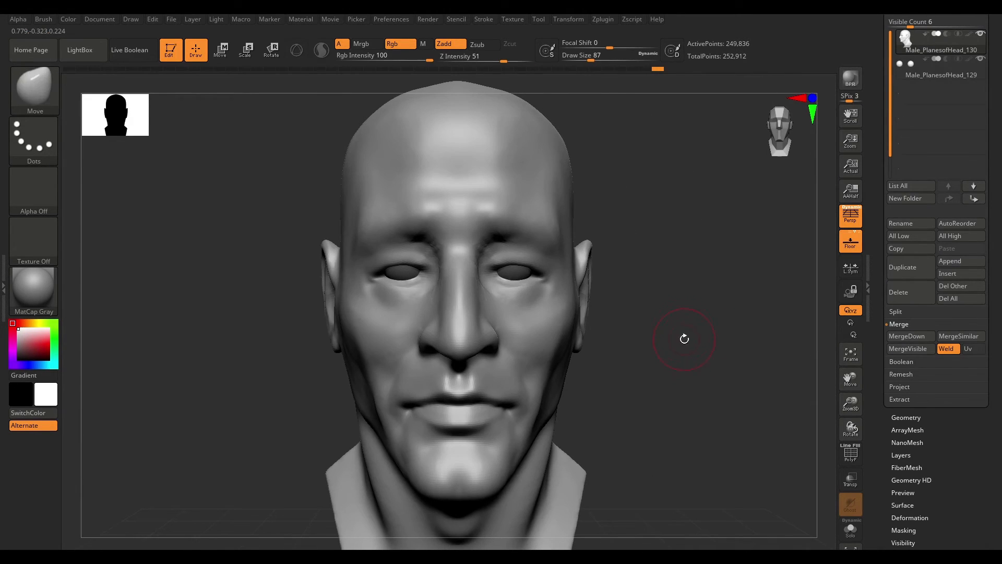
{"action": "mouse_move", "coordinate": [692, 345]}
{"action": "left_mouse_down"}
{"action": "mouse_move", "coordinate": [667, 351]}
{"action": "mouse_move", "coordinate": [694, 318]}
{"action": "mouse_move", "coordinate": [700, 331]}
{"action": "left_mouse_up"}
{"action": "key", "text": "b"}
{"action": "key", "text": "d"}
{"action": "key", "text": "s"}
{"action": "left_click_drag", "start_coordinate": [722, 257], "coordinate": [755, 260]}
{"action": "key", "text": "space"}
{"action": "left_click_drag", "start_coordinate": [565, 288], "coordinate": [628, 309]}
{"action": "key", "text": "b"}
{"action": "key", "text": "c"}
- Select the eyeball subtool and reposition the eyes with the transform Gizmo
{"action": "key", "text": "b"}
{"action": "key", "text": "space"}
{"action": "mouse_move", "coordinate": [710, 297]}
{"action": "left_mouse_down"}
{"action": "mouse_move", "coordinate": [652, 300]}
{"action": "mouse_move", "coordinate": [733, 293]}
{"action": "mouse_move", "coordinate": [652, 302]}
{"action": "left_mouse_up"}
{"action": "left_click", "coordinate": [549, 293], "text": "alt"}
{"action": "key", "text": "b"}
{"action": "key", "text": "w"}
{"action": "left_click_drag", "start_coordinate": [761, 246], "coordinate": [694, 240], "text": "shift"}
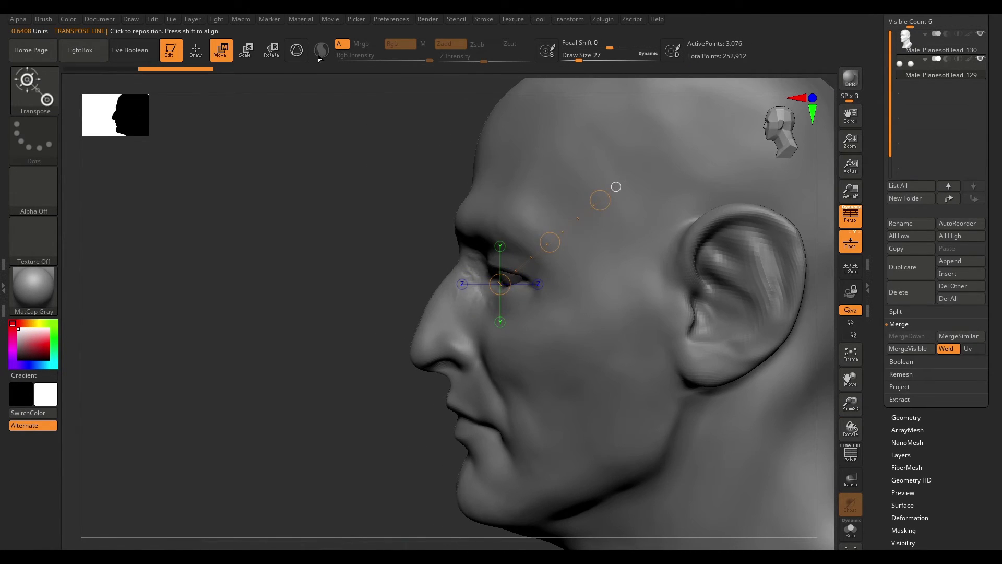
{"action": "left_click", "coordinate": [297, 51]}
{"action": "left_click", "coordinate": [643, 311]}
{"action": "left_click", "coordinate": [533, 273], "text": "ctrl+shift"}
{"action": "left_click_drag", "start_coordinate": [662, 300], "coordinate": [595, 317]}
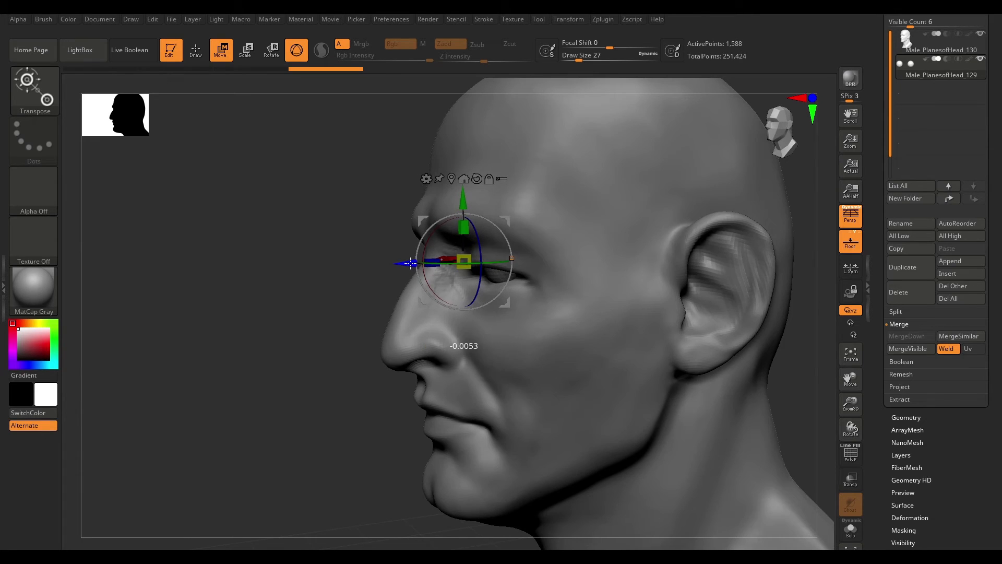
{"action": "left_click_drag", "start_coordinate": [313, 305], "coordinate": [391, 316], "text": "shift"}
{"action": "mouse_move", "coordinate": [676, 263]}
{"action": "left_mouse_down"}
{"action": "mouse_move", "coordinate": [587, 277]}
{"action": "mouse_move", "coordinate": [697, 286]}
{"action": "mouse_move", "coordinate": [709, 329]}
{"action": "mouse_move", "coordinate": [757, 298]}
{"action": "mouse_move", "coordinate": [756, 335]}
{"action": "mouse_move", "coordinate": [675, 379]}
{"action": "left_mouse_up"}
{"action": "key", "text": "q"}
- Return to the head subtool and build up the brow ridge with ClayBuildup at draw size 62
{"action": "left_click", "coordinate": [951, 46]}
{"action": "left_click", "coordinate": [917, 77]}
{"action": "left_click_drag", "start_coordinate": [653, 322], "coordinate": [646, 316], "text": "shift"}
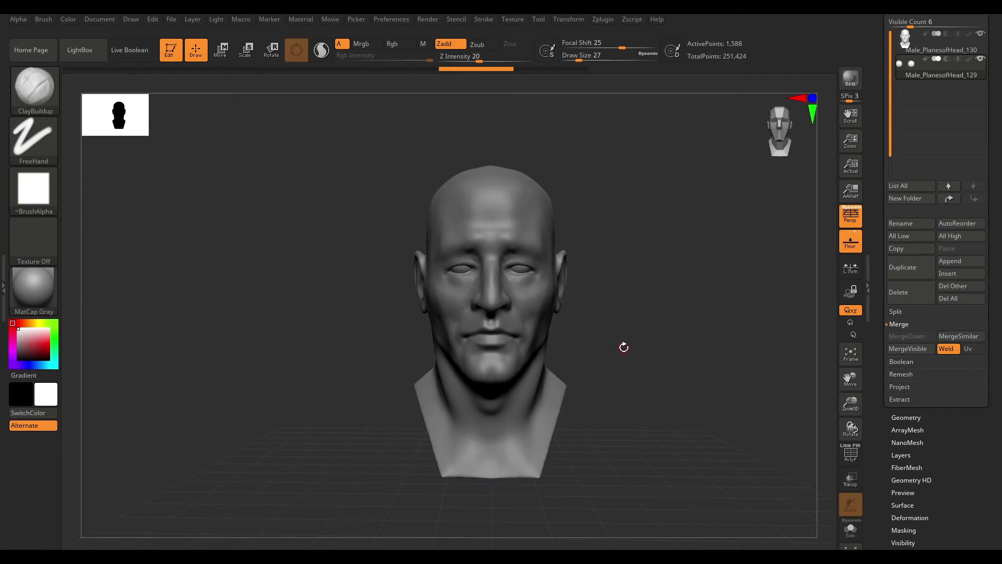
{"action": "mouse_move", "coordinate": [728, 292]}
{"action": "left_mouse_down"}
{"action": "mouse_move", "coordinate": [696, 299]}
{"action": "mouse_move", "coordinate": [702, 314]}
{"action": "left_mouse_up"}
{"action": "left_click", "coordinate": [590, 295], "text": "alt"}
{"action": "key", "text": "b"}
{"action": "key", "text": "c"}
{"action": "key", "text": "b"}
{"action": "key", "text": "space"}
{"action": "left_click_drag", "start_coordinate": [622, 259], "coordinate": [622, 259]}
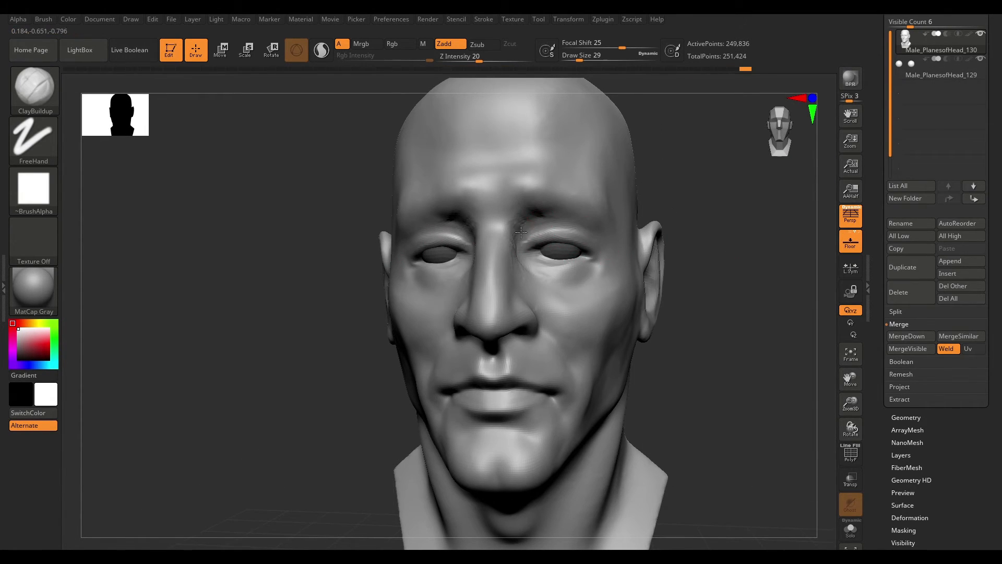
{"action": "left_click_drag", "start_coordinate": [715, 293], "coordinate": [696, 295], "text": "shift"}
{"action": "key", "text": "space"}
{"action": "left_click_drag", "start_coordinate": [579, 203], "coordinate": [586, 204]}
{"action": "mouse_move", "coordinate": [715, 300]}
{"action": "left_mouse_down"}
{"action": "mouse_move", "coordinate": [674, 313]}
{"action": "mouse_move", "coordinate": [752, 287]}
{"action": "left_mouse_up"}
{"action": "left_click_drag", "start_coordinate": [522, 212], "coordinate": [531, 206], "text": "alt"}
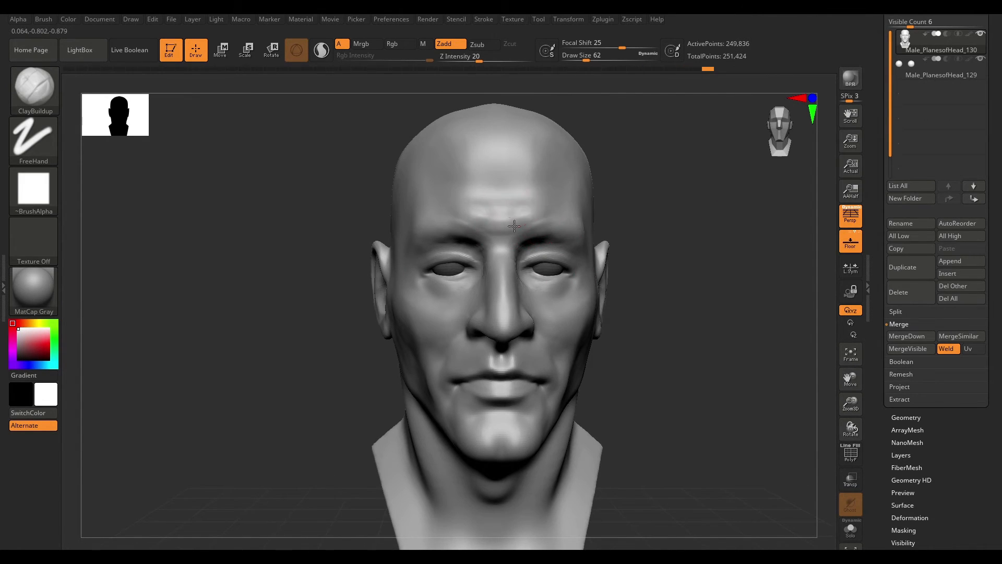
{"action": "right_click_drag", "start_coordinate": [514, 217], "coordinate": [489, 240]}
{"action": "left_click_drag", "start_coordinate": [555, 234], "coordinate": [562, 233]}
{"action": "right_click_drag", "start_coordinate": [554, 235], "coordinate": [574, 237]}
{"action": "left_click_drag", "start_coordinate": [575, 237], "coordinate": [561, 235]}
{"action": "left_click_drag", "start_coordinate": [746, 308], "coordinate": [701, 317]}
- Switch to the Move brush at size 158 and orbit around the head to review the sculpt
{"action": "key", "text": "b"}
{"action": "key", "text": "m"}
{"action": "key", "text": "v"}
{"action": "key", "text": "space"}
{"action": "mouse_move", "coordinate": [574, 265]}
{"action": "left_mouse_down"}
{"action": "mouse_move", "coordinate": [559, 270]}
{"action": "mouse_move", "coordinate": [587, 264]}
{"action": "left_mouse_up"}
{"action": "key", "text": "space"}
{"action": "left_click_drag", "start_coordinate": [562, 251], "coordinate": [560, 245]}
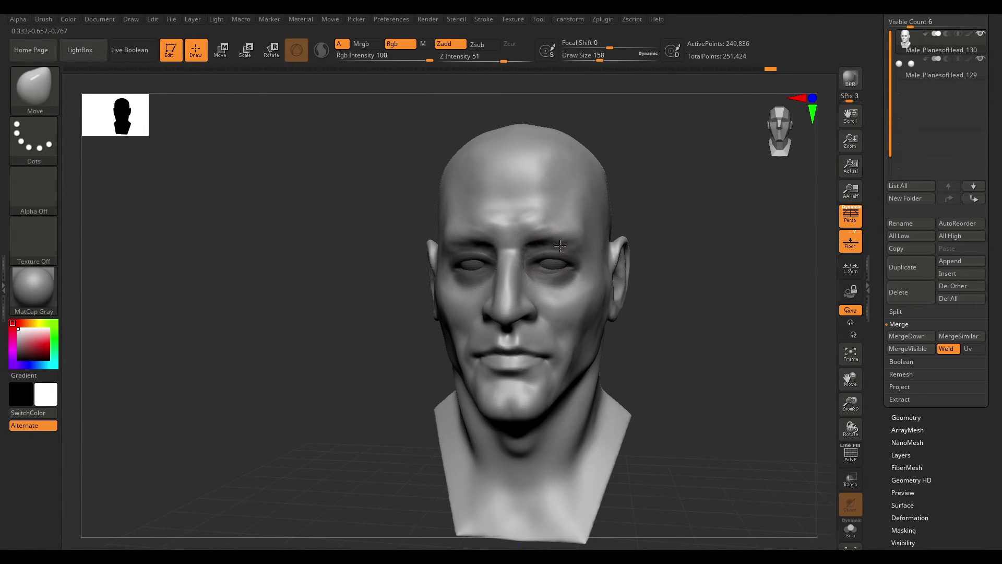
{"action": "mouse_move", "coordinate": [644, 249]}
{"action": "left_mouse_down"}
{"action": "mouse_move", "coordinate": [671, 259]}
{"action": "mouse_move", "coordinate": [672, 234]}
{"action": "left_mouse_up"}
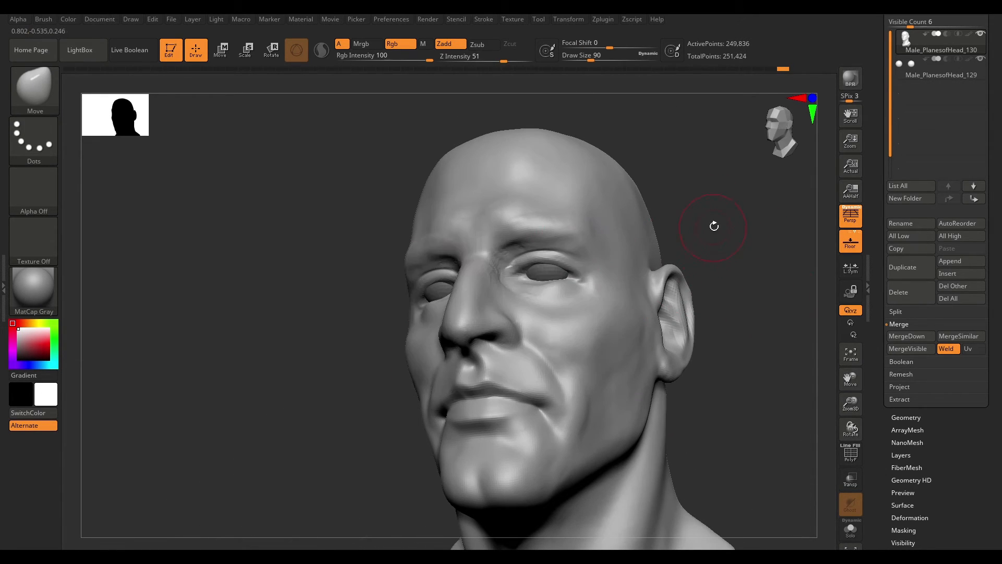
{"action": "mouse_move", "coordinate": [714, 226]}
{"action": "left_mouse_down"}
{"action": "mouse_move", "coordinate": [761, 264]}
{"action": "mouse_move", "coordinate": [709, 208]}
{"action": "mouse_move", "coordinate": [668, 214]}
{"action": "left_mouse_up"}
{"action": "left_click_drag", "start_coordinate": [693, 249], "coordinate": [589, 351]}
{"action": "left_click_drag", "start_coordinate": [466, 381], "coordinate": [579, 381]}
- Open the DynaMesh settings and set the resolution to 256
{"action": "left_click", "coordinate": [907, 418]}
{"action": "left_click", "coordinate": [905, 233]}
{"action": "left_click", "coordinate": [917, 269]}
{"action": "type", "text": "256"}
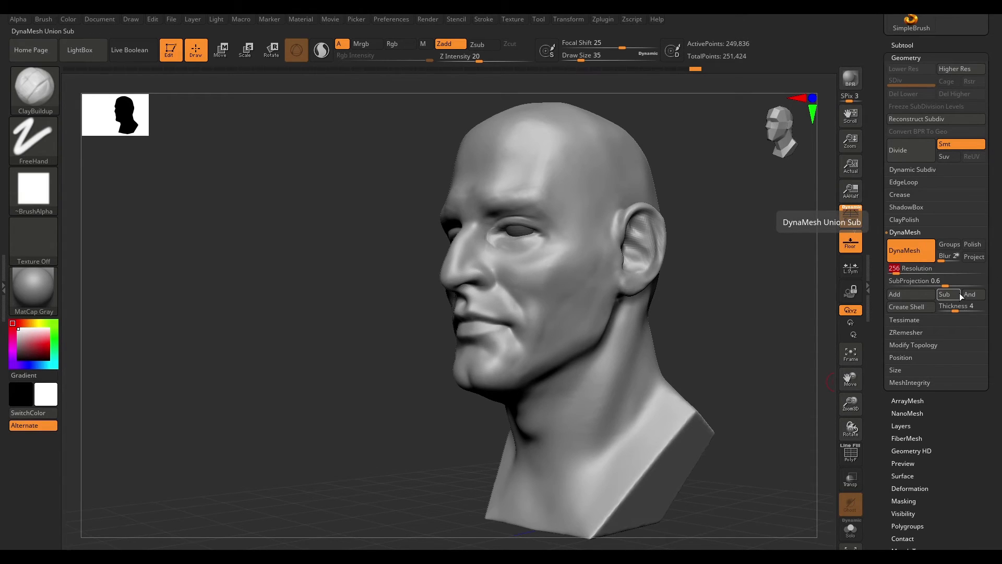
- Enable Project and remesh the head with DynaMesh at resolution 256
{"action": "key", "text": "Return"}
{"action": "left_click_drag", "start_coordinate": [736, 350], "coordinate": [701, 313]}
{"action": "left_click", "coordinate": [974, 257]}
{"action": "left_click_drag", "start_coordinate": [737, 265], "coordinate": [756, 311], "text": "ctrl"}
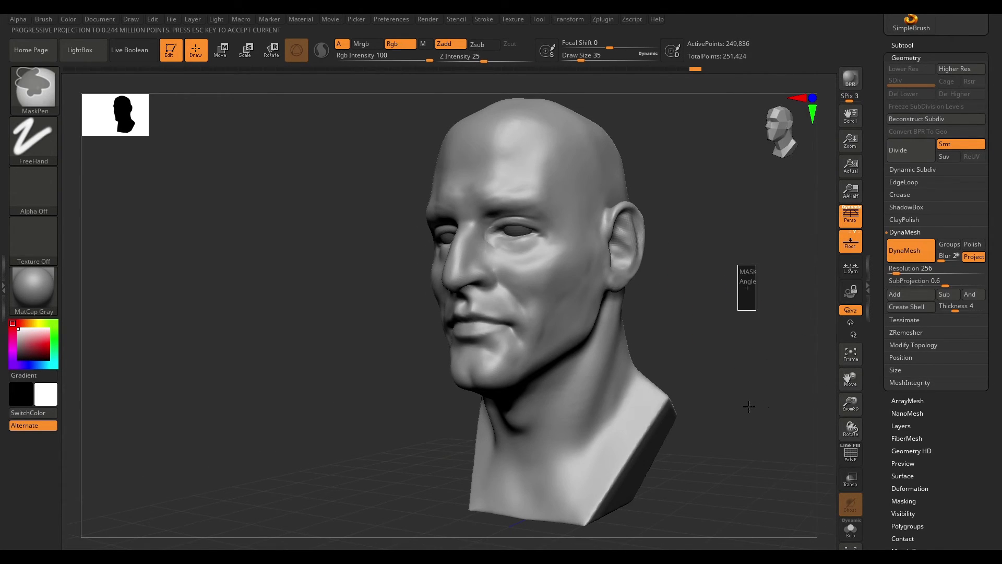
{"action": "left_click_drag", "start_coordinate": [738, 362], "coordinate": [724, 334], "text": "shift"}
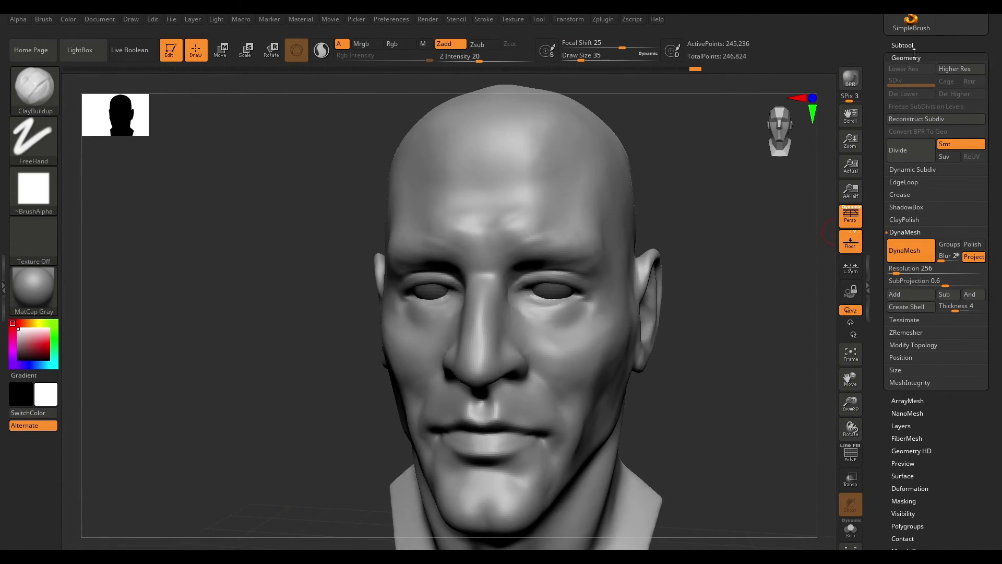
- Collapse the Geometry panel and build up the head forms with ClayBuildup at draw size 74
{"action": "left_click", "coordinate": [906, 58]}
{"action": "left_click_drag", "start_coordinate": [773, 292], "coordinate": [731, 277]}
{"action": "key", "text": "space"}
{"action": "left_click_drag", "start_coordinate": [553, 343], "coordinate": [562, 343]}
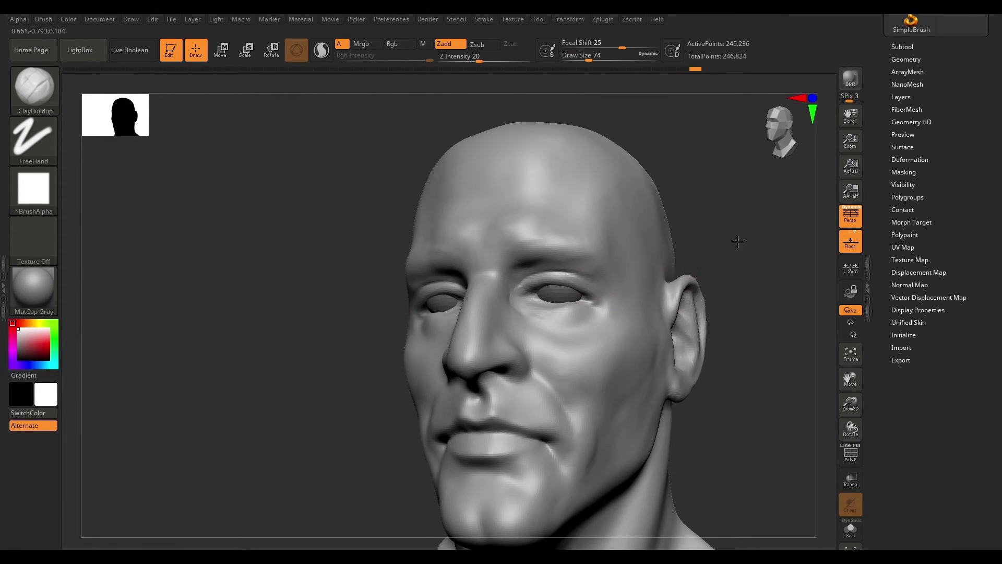
{"action": "left_click_drag", "start_coordinate": [742, 237], "coordinate": [628, 296]}
{"action": "left_click_drag", "start_coordinate": [726, 254], "coordinate": [649, 356], "text": "shift"}
- Switch to DamStandard and carve creases around the eye sockets and behind the ear
{"action": "key", "text": "b"}
{"action": "key", "text": "d"}
{"action": "key", "text": "s"}
{"action": "mouse_move", "coordinate": [783, 308]}
{"action": "left_mouse_down"}
{"action": "mouse_move", "coordinate": [746, 284]}
{"action": "mouse_move", "coordinate": [715, 286]}
{"action": "left_mouse_up"}
{"action": "left_click_drag", "start_coordinate": [583, 297], "coordinate": [606, 306]}
{"action": "left_click_drag", "start_coordinate": [410, 316], "coordinate": [453, 347]}
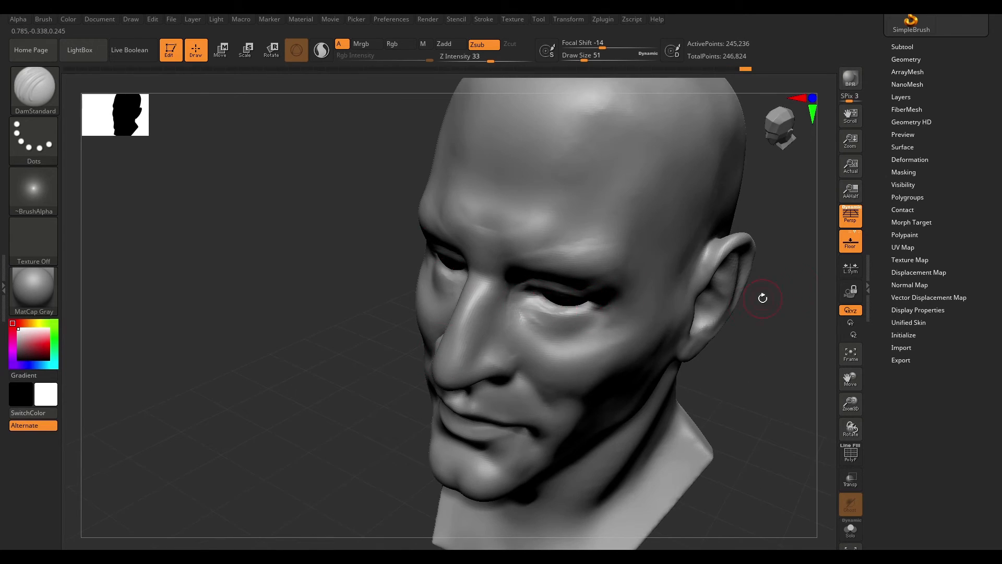
{"action": "left_click_drag", "start_coordinate": [748, 306], "coordinate": [715, 319], "text": "shift"}
- Switch to the Move brush and reshape the ear and side of the face
{"action": "key", "text": "b"}
{"action": "key", "text": "m"}
{"action": "key", "text": "v"}
{"action": "mouse_move", "coordinate": [723, 383]}
{"action": "left_mouse_down", "text": "alt"}
{"action": "mouse_move", "coordinate": [689, 327]}
{"action": "mouse_move", "coordinate": [728, 377]}
{"action": "left_mouse_up", "text": "alt"}
{"action": "left_click_drag", "start_coordinate": [752, 360], "coordinate": [702, 349]}
- Switch to ClayBuildup and add mass above the eye
{"action": "key", "text": "b"}
{"action": "key", "text": "c"}
{"action": "key", "text": "b"}
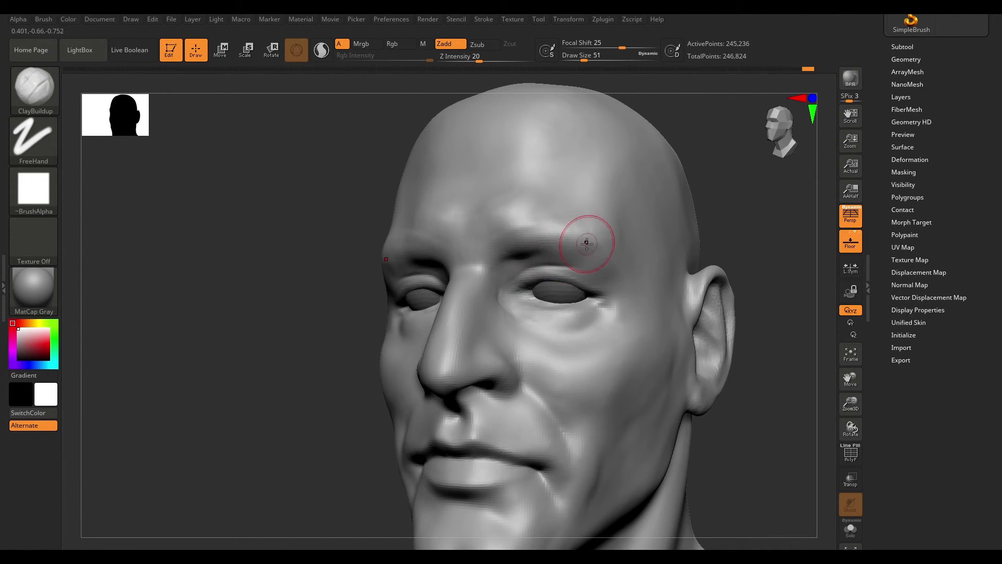
{"action": "left_click_drag", "start_coordinate": [742, 259], "coordinate": [673, 264]}
- Carve the eyelid creases with DamStandard at draw size 44
{"action": "key", "text": "b"}
{"action": "key", "text": "d"}
{"action": "key", "text": "s"}
{"action": "mouse_move", "coordinate": [706, 232]}
{"action": "left_mouse_down"}
{"action": "mouse_move", "coordinate": [662, 217]}
{"action": "mouse_move", "coordinate": [626, 246]}
{"action": "mouse_move", "coordinate": [642, 251]}
{"action": "left_mouse_up"}
{"action": "key", "text": "space"}
{"action": "left_click_drag", "start_coordinate": [517, 286], "coordinate": [519, 287]}
{"action": "left_click_drag", "start_coordinate": [725, 290], "coordinate": [658, 282]}
{"action": "left_click_drag", "start_coordinate": [769, 287], "coordinate": [806, 288], "text": "shift"}
- Switch to the Move brush at size 104 and push the brow and eyelid shapes from below
{"action": "key", "text": "b"}
{"action": "key", "text": "m"}
{"action": "key", "text": "v"}
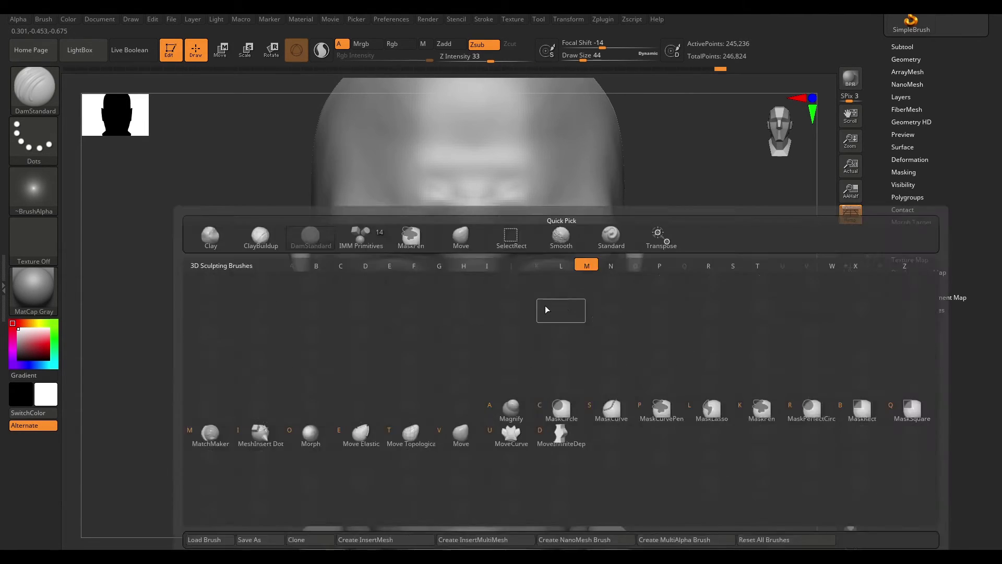
{"action": "mouse_move", "coordinate": [679, 292]}
{"action": "left_mouse_down"}
{"action": "mouse_move", "coordinate": [689, 320]}
{"action": "mouse_move", "coordinate": [600, 314]}
{"action": "left_mouse_up"}
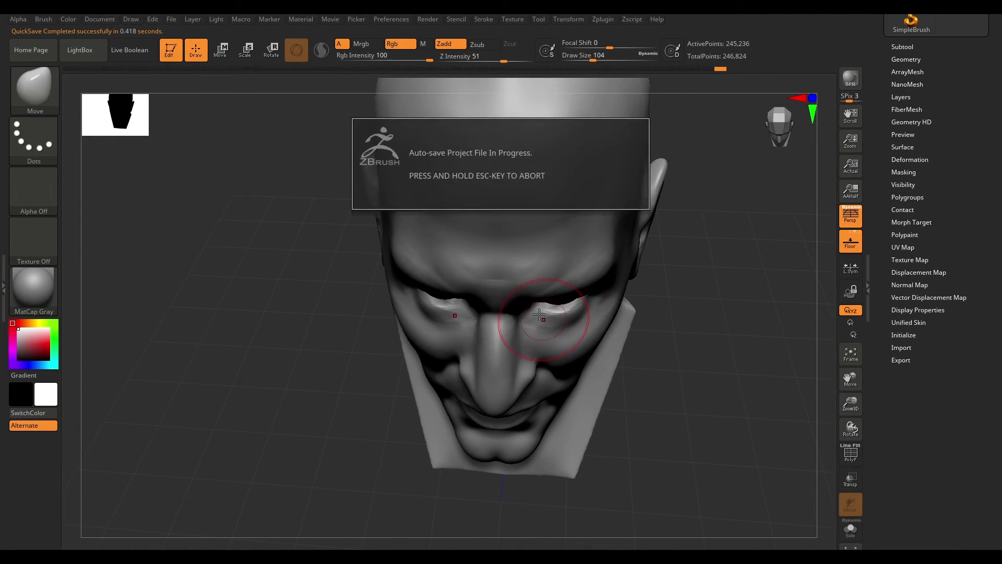
{"action": "mouse_move", "coordinate": [678, 293]}
{"action": "left_mouse_down", "text": "shift"}
{"action": "mouse_move", "coordinate": [696, 313]}
{"action": "mouse_move", "coordinate": [569, 315]}
{"action": "mouse_move", "coordinate": [537, 291]}
{"action": "mouse_move", "coordinate": [548, 271]}
{"action": "mouse_move", "coordinate": [570, 308]}
{"action": "left_mouse_up", "text": "shift"}
{"action": "mouse_move", "coordinate": [685, 291]}
{"action": "left_mouse_down"}
{"action": "mouse_move", "coordinate": [647, 339]}
{"action": "mouse_move", "coordinate": [653, 257]}
{"action": "mouse_move", "coordinate": [591, 261]}
{"action": "left_mouse_up"}
- Build up the upper eyelids with ClayBuildup, undoing the last stroke
{"action": "key", "text": "b"}
{"action": "key", "text": "c"}
{"action": "key", "text": "b"}
{"action": "mouse_move", "coordinate": [710, 252]}
{"action": "left_mouse_down"}
{"action": "mouse_move", "coordinate": [537, 262]}
{"action": "mouse_move", "coordinate": [571, 340]}
{"action": "mouse_move", "coordinate": [711, 303]}
{"action": "mouse_move", "coordinate": [672, 348]}
{"action": "mouse_move", "coordinate": [543, 341]}
{"action": "left_mouse_up"}
{"action": "mouse_move", "coordinate": [572, 371]}
{"action": "left_mouse_down"}
{"action": "mouse_move", "coordinate": [798, 233]}
{"action": "mouse_move", "coordinate": [530, 326]}
{"action": "left_mouse_up"}
{"action": "left_click_drag", "start_coordinate": [753, 257], "coordinate": [591, 289], "text": "alt"}
{"action": "key", "text": "ctrl+shift+z"}
{"action": "mouse_move", "coordinate": [702, 287]}
{"action": "left_mouse_down", "text": "shift"}
{"action": "mouse_move", "coordinate": [709, 320]}
{"action": "mouse_move", "coordinate": [586, 300]}
{"action": "mouse_move", "coordinate": [553, 316]}
{"action": "left_mouse_up", "text": "shift"}
{"action": "key", "text": "ctrl"}
{"action": "key", "text": "ctrl+z"}
- Smooth the area below the eye at draw size 39
{"action": "key", "text": "space"}
{"action": "left_click_drag", "start_coordinate": [527, 303], "coordinate": [514, 302]}
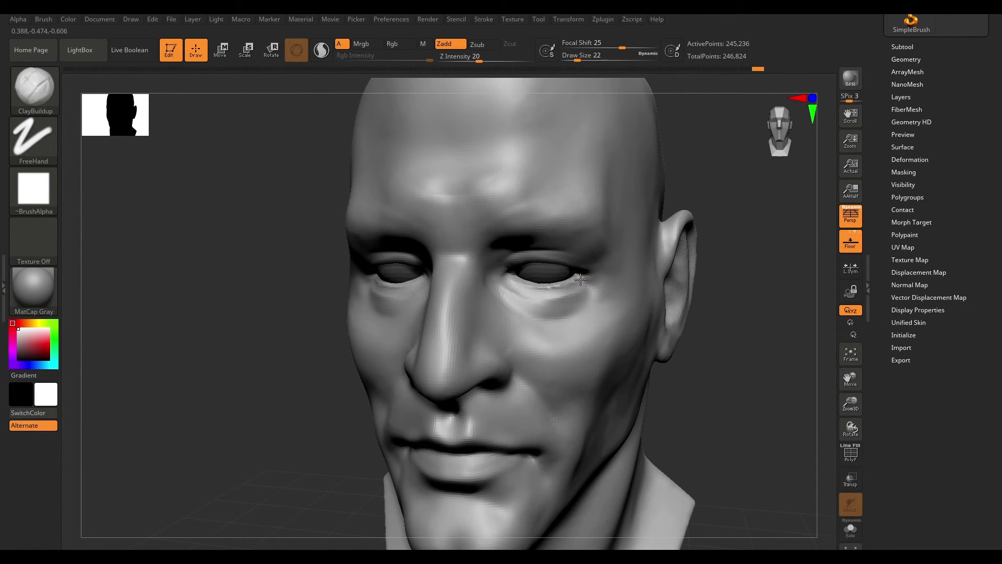
{"action": "left_click_drag", "start_coordinate": [573, 324], "coordinate": [551, 293], "text": "shift"}
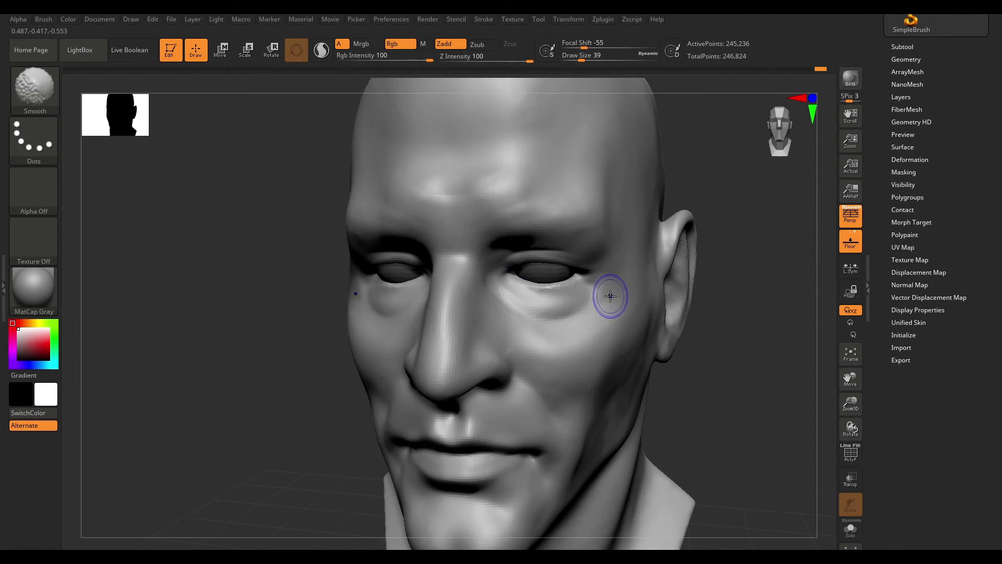
{"action": "key", "text": "ctrl+z"}
{"action": "key", "text": "ctrl+z"}
{"action": "key", "text": "ctrl+shift+z"}
{"action": "key", "text": "ctrl+shift+z"}
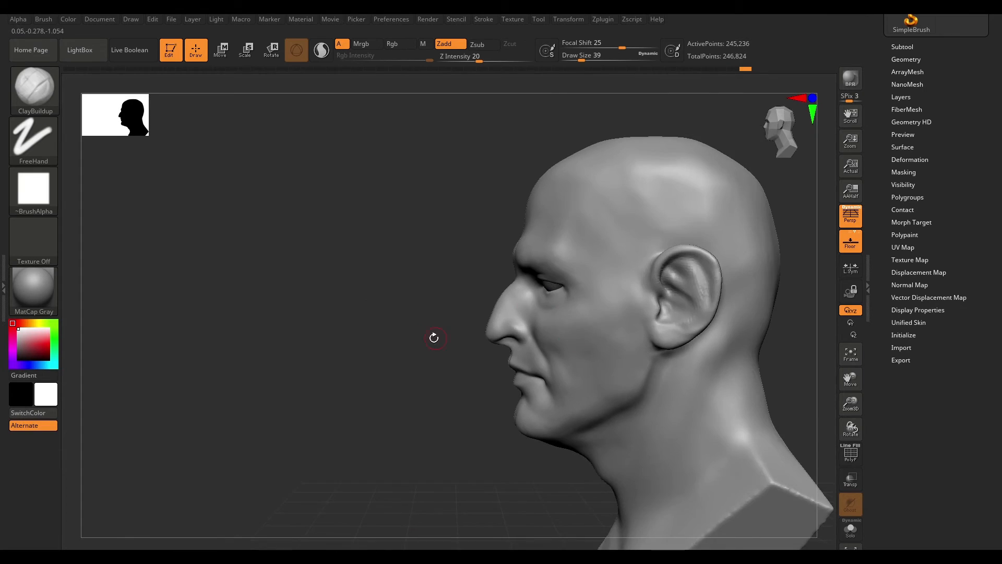
- Build up the lower eyelid with ClayBuildup at draw size 31
{"action": "left_click_drag", "start_coordinate": [603, 279], "coordinate": [577, 261], "text": "shift"}
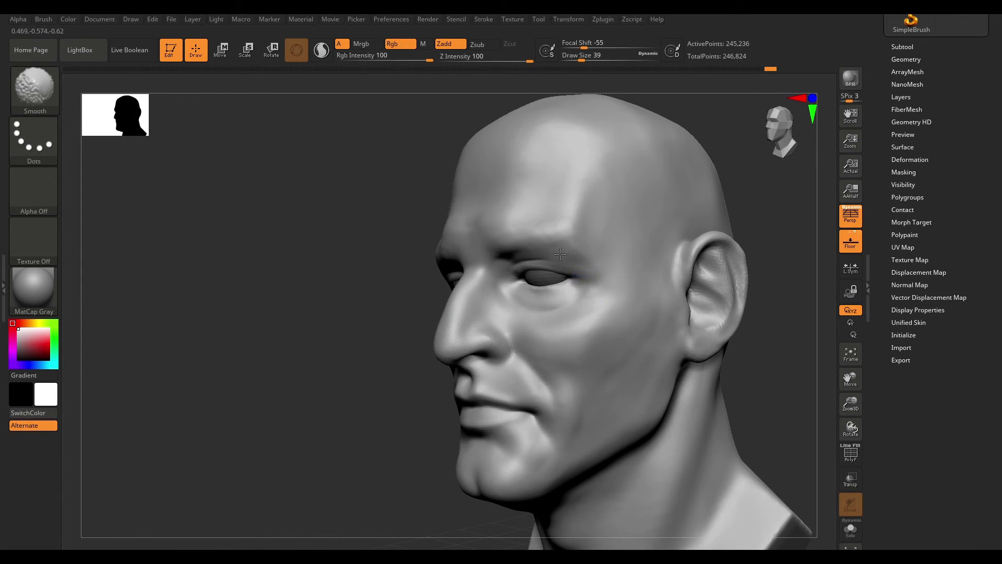
{"action": "right_click_drag", "start_coordinate": [578, 261], "coordinate": [683, 293]}
{"action": "key", "text": "space"}
{"action": "key", "text": "space"}
{"action": "left_click_drag", "start_coordinate": [578, 272], "coordinate": [581, 272]}
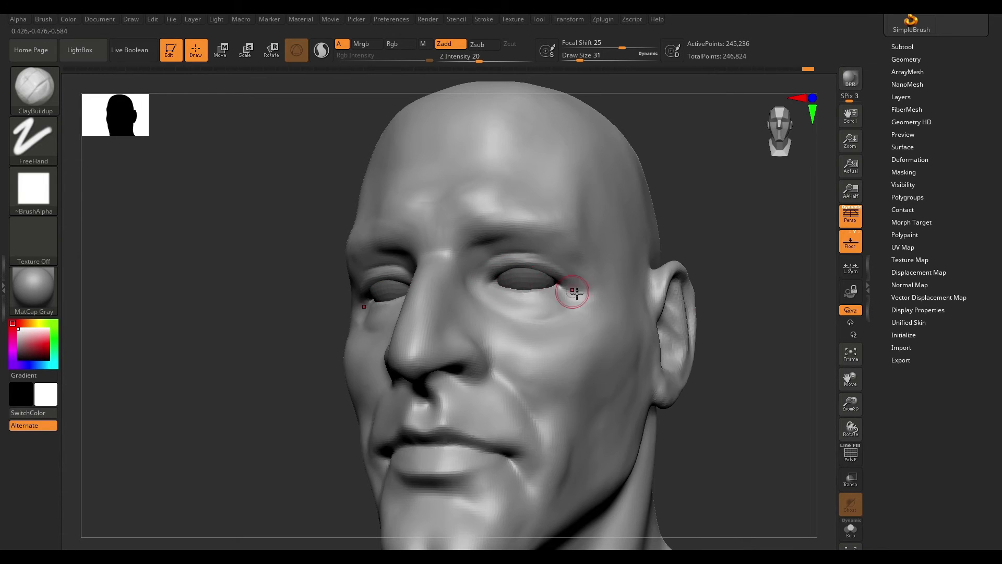
- Switch to TrimDynamic and flatten the planes around the eyes and temple
{"action": "key", "text": "f"}
{"action": "key", "text": "b"}
{"action": "mouse_move", "coordinate": [717, 209]}
{"action": "left_mouse_down"}
{"action": "mouse_move", "coordinate": [743, 346]}
{"action": "mouse_move", "coordinate": [737, 339]}
{"action": "left_mouse_up"}
{"action": "left_click_drag", "start_coordinate": [561, 272], "coordinate": [518, 275]}
{"action": "left_click_drag", "start_coordinate": [691, 316], "coordinate": [672, 337]}
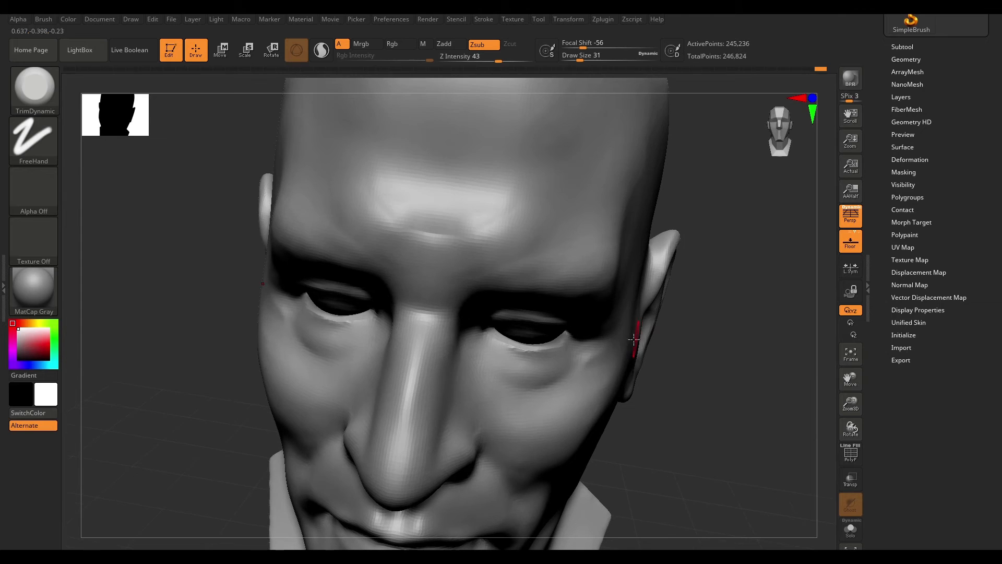
- Open the Subtool panel and toggle visibility of the eyeball subtool
{"action": "left_click", "coordinate": [902, 47]}
{"action": "left_click_drag", "start_coordinate": [752, 329], "coordinate": [585, 313]}
{"action": "left_click", "coordinate": [981, 156]}
{"action": "left_click_drag", "start_coordinate": [360, 443], "coordinate": [397, 423], "text": "alt"}
- Switch to the Move brush at size 46 and adjust the eyelid shapes
{"action": "key", "text": "b"}
{"action": "key", "text": "m"}
{"action": "key", "text": "v"}
{"action": "key", "text": "space"}
{"action": "left_click_drag", "start_coordinate": [514, 282], "coordinate": [520, 282]}
{"action": "left_click_drag", "start_coordinate": [520, 277], "coordinate": [526, 279]}
{"action": "mouse_move", "coordinate": [355, 334]}
{"action": "left_mouse_down"}
{"action": "mouse_move", "coordinate": [418, 312]}
{"action": "mouse_move", "coordinate": [459, 313]}
{"action": "left_mouse_up"}
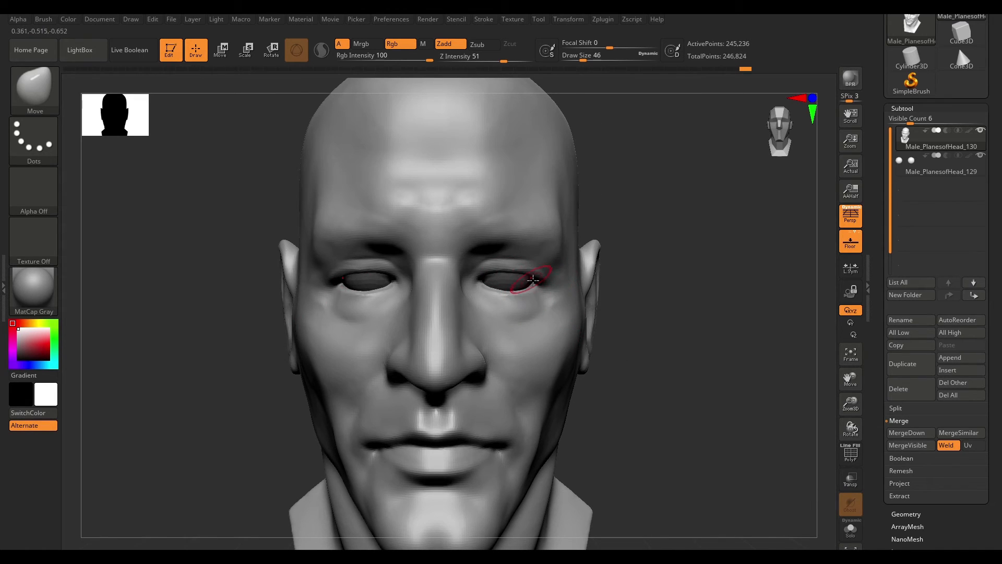
{"action": "mouse_move", "coordinate": [668, 324]}
{"action": "left_mouse_down"}
{"action": "mouse_move", "coordinate": [615, 324]}
{"action": "mouse_move", "coordinate": [655, 334]}
{"action": "left_mouse_up"}
- Build up the lower eyelids with ClayBuildup
{"action": "key", "text": "b"}
{"action": "key", "text": "c"}
{"action": "key", "text": "b"}
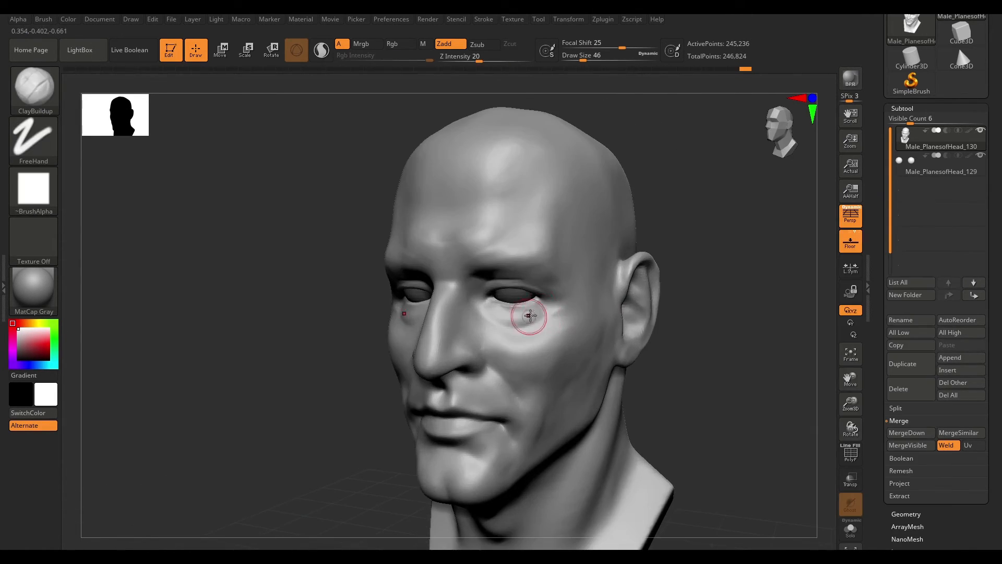
{"action": "left_click_drag", "start_coordinate": [549, 315], "coordinate": [540, 322]}
{"action": "left_click_drag", "start_coordinate": [679, 340], "coordinate": [673, 307], "text": "alt"}
{"action": "left_click_drag", "start_coordinate": [600, 300], "coordinate": [610, 291], "text": "shift"}
{"action": "left_click_drag", "start_coordinate": [655, 380], "coordinate": [658, 334]}
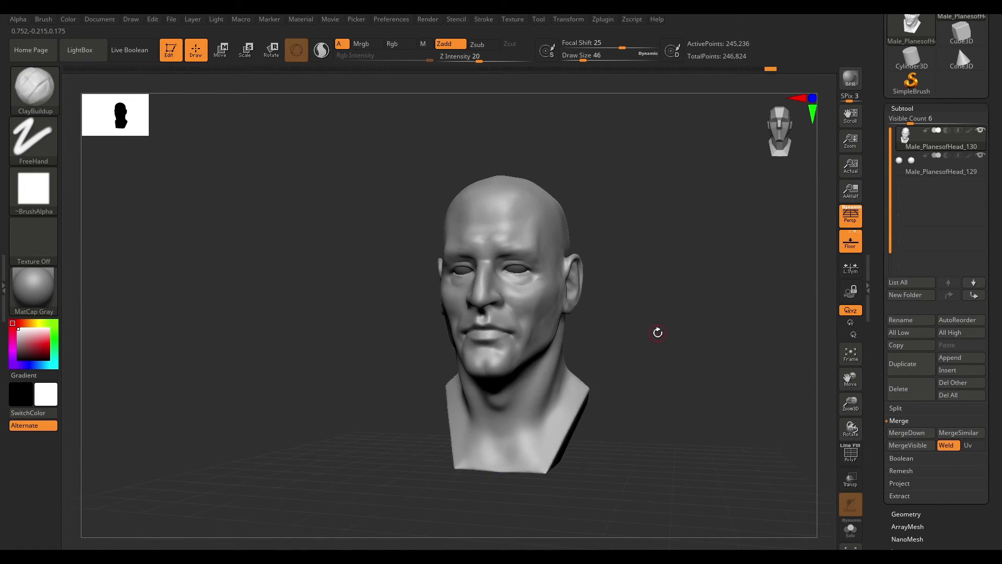
{"action": "left_click_drag", "start_coordinate": [641, 292], "coordinate": [642, 313], "text": "shift"}
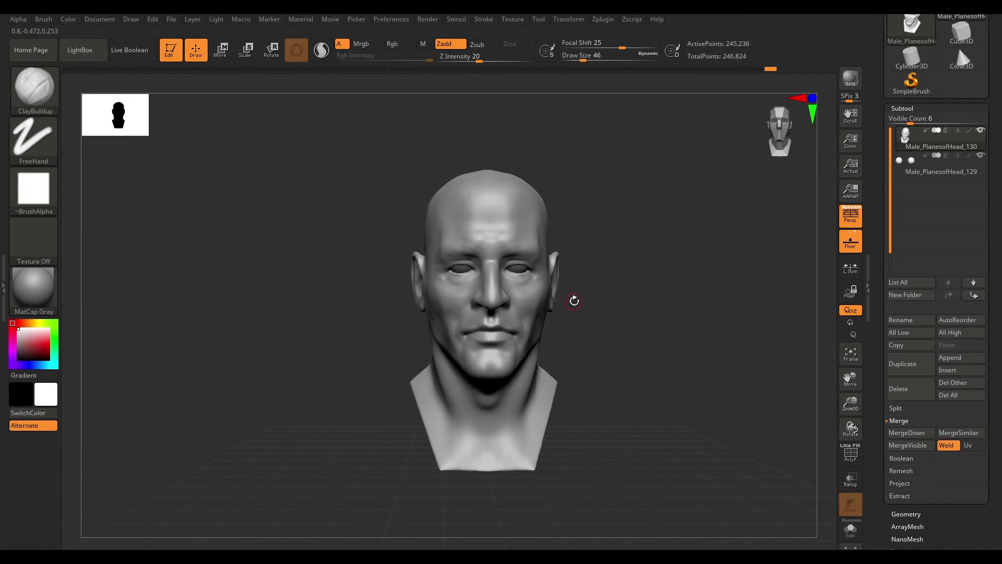
{"action": "mouse_move", "coordinate": [635, 298]}
{"action": "left_mouse_down", "text": "alt"}
{"action": "mouse_move", "coordinate": [662, 297]}
{"action": "mouse_move", "coordinate": [621, 286]}
{"action": "left_mouse_up", "text": "alt"}
- Switch to DamStandard at size 33 and carve the crease under the eye
{"action": "key", "text": "b"}
{"action": "key", "text": "d"}
{"action": "key", "text": "s"}
{"action": "key", "text": "space"}
{"action": "left_click_drag", "start_coordinate": [557, 286], "coordinate": [553, 287]}
{"action": "left_click_drag", "start_coordinate": [658, 300], "coordinate": [650, 313], "text": "alt"}
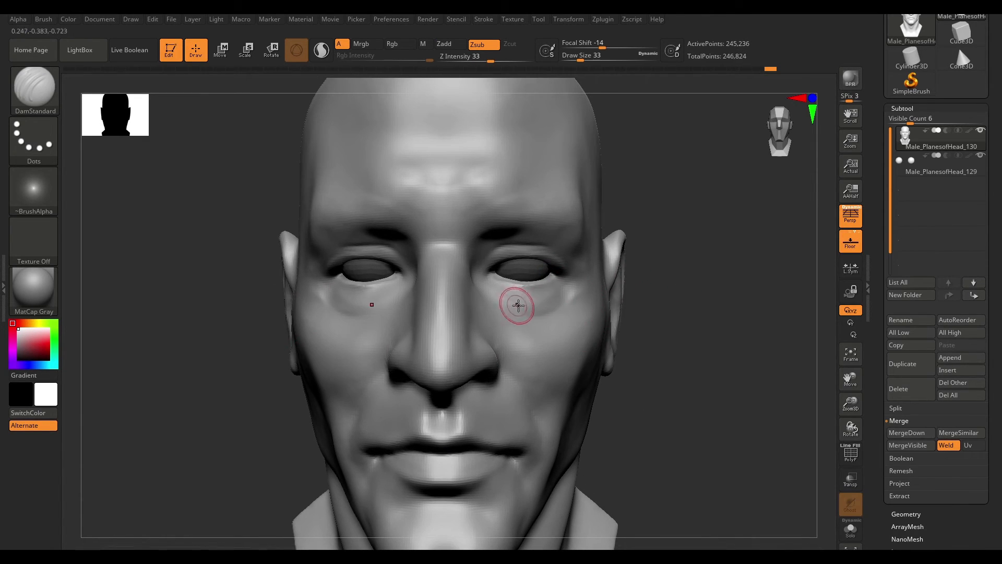
{"action": "left_click_drag", "start_coordinate": [638, 272], "coordinate": [582, 263]}
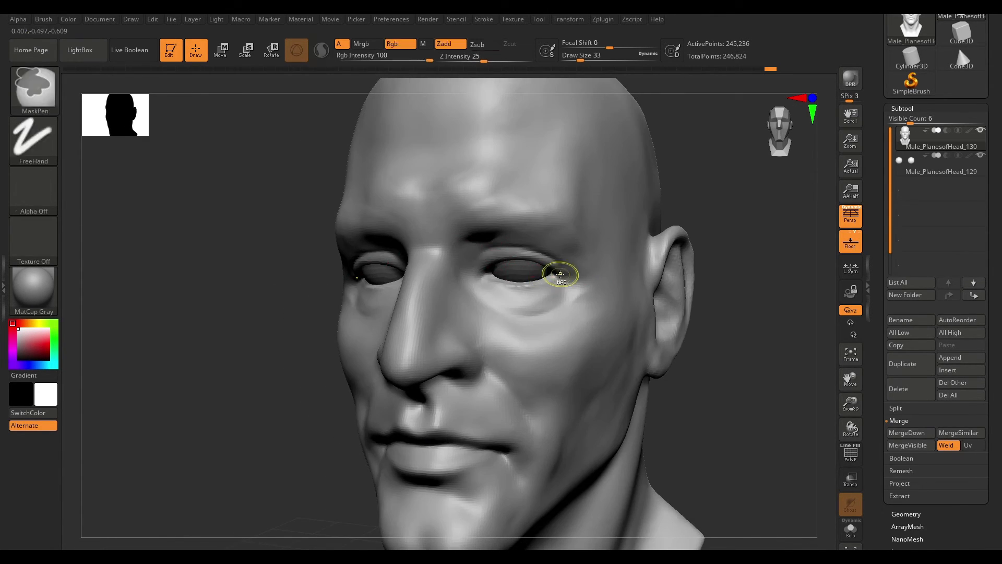
- Carve the upper eyelid creases on both eyes with DamStandard
{"action": "left_click_drag", "start_coordinate": [702, 272], "coordinate": [757, 271]}
{"action": "left_click_drag", "start_coordinate": [533, 252], "coordinate": [496, 235]}
{"action": "left_click_drag", "start_coordinate": [731, 266], "coordinate": [673, 261]}
{"action": "left_click_drag", "start_coordinate": [516, 250], "coordinate": [535, 255], "text": "shift"}
{"action": "left_click_drag", "start_coordinate": [702, 253], "coordinate": [757, 250]}
{"action": "left_click_drag", "start_coordinate": [517, 249], "coordinate": [490, 243], "text": "shift"}
{"action": "mouse_move", "coordinate": [655, 250]}
{"action": "left_mouse_down", "text": "alt"}
{"action": "mouse_move", "coordinate": [637, 262]}
{"action": "mouse_move", "coordinate": [671, 282]}
{"action": "left_mouse_up", "text": "alt"}
{"action": "left_click_drag", "start_coordinate": [495, 252], "coordinate": [470, 287]}
{"action": "mouse_move", "coordinate": [634, 251]}
{"action": "left_mouse_down", "text": "alt"}
{"action": "mouse_move", "coordinate": [522, 255]}
{"action": "mouse_move", "coordinate": [678, 261]}
{"action": "left_mouse_up", "text": "alt"}
{"action": "left_click_drag", "start_coordinate": [678, 261], "coordinate": [616, 256]}
- Build up the brows with ClayBuildup at draw size 46
{"action": "key", "text": "b"}
{"action": "key", "text": "c"}
{"action": "key", "text": "b"}
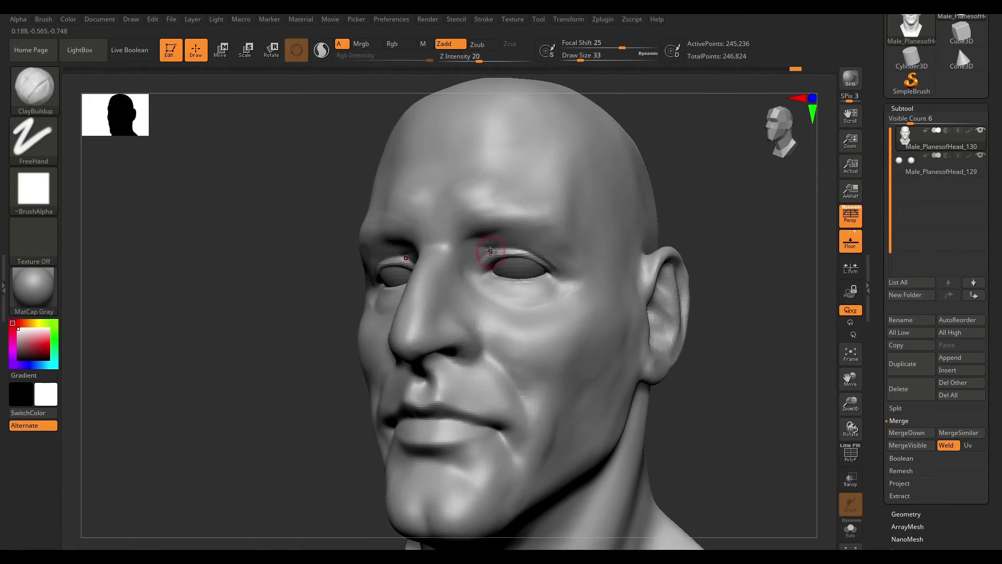
{"action": "right_click_drag", "start_coordinate": [482, 235], "coordinate": [543, 242]}
{"action": "mouse_move", "coordinate": [543, 241]}
{"action": "right_mouse_down", "text": "ctrl"}
{"action": "mouse_move", "coordinate": [570, 248]}
{"action": "mouse_move", "coordinate": [580, 230]}
{"action": "right_mouse_up", "text": "ctrl"}
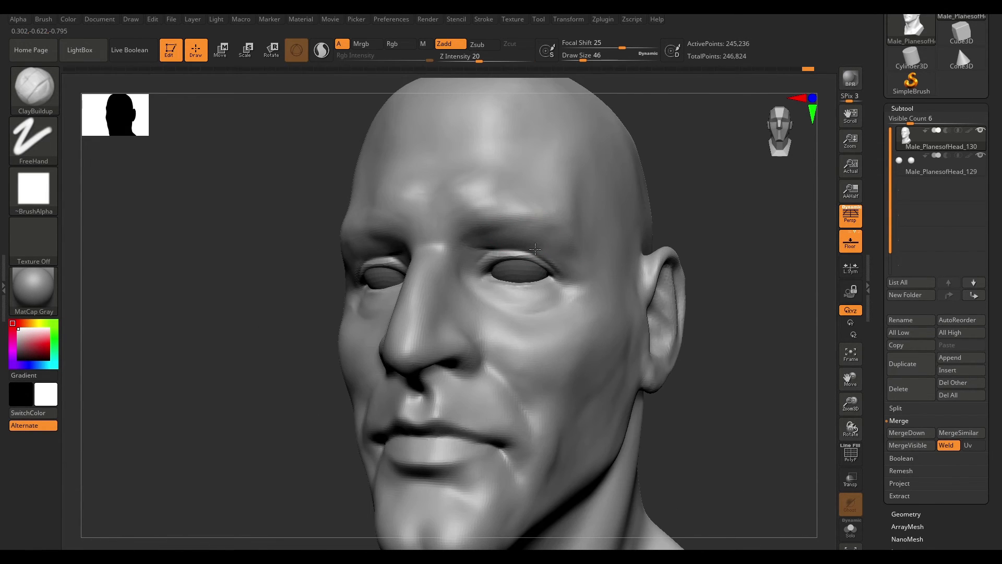
{"action": "left_click_drag", "start_coordinate": [573, 243], "coordinate": [599, 259], "text": "shift"}
{"action": "right_click_drag", "start_coordinate": [599, 259], "coordinate": [621, 262]}
- Switch to DamStandard and carve lines around the eyes and brow
{"action": "key", "text": "b"}
{"action": "key", "text": "d"}
{"action": "key", "text": "s"}
{"action": "left_click_drag", "start_coordinate": [548, 264], "coordinate": [463, 251]}
{"action": "right_click_drag", "start_coordinate": [464, 251], "coordinate": [614, 263]}
{"action": "left_click_drag", "start_coordinate": [514, 253], "coordinate": [485, 262], "text": "shift"}
{"action": "right_click_drag", "start_coordinate": [486, 262], "coordinate": [595, 266], "text": "shift"}
{"action": "right_click_drag", "start_coordinate": [595, 266], "coordinate": [736, 295], "text": "ctrl"}
- Select the eyeball subtool, return to the head subtool, and continue carving with DamStandard
{"action": "left_click", "coordinate": [961, 164]}
{"action": "right_click_drag", "start_coordinate": [736, 295], "coordinate": [721, 274]}
{"action": "right_click_drag", "start_coordinate": [720, 275], "coordinate": [600, 256], "text": "ctrl"}
{"action": "left_click", "coordinate": [909, 141]}
{"action": "right_click_drag", "start_coordinate": [600, 256], "coordinate": [720, 261], "text": "ctrl"}
{"action": "right_click_drag", "start_coordinate": [720, 261], "coordinate": [579, 322], "text": "ctrl"}
{"action": "right_click_drag", "start_coordinate": [580, 322], "coordinate": [603, 359]}
{"action": "right_click_drag", "start_coordinate": [649, 333], "coordinate": [652, 263]}
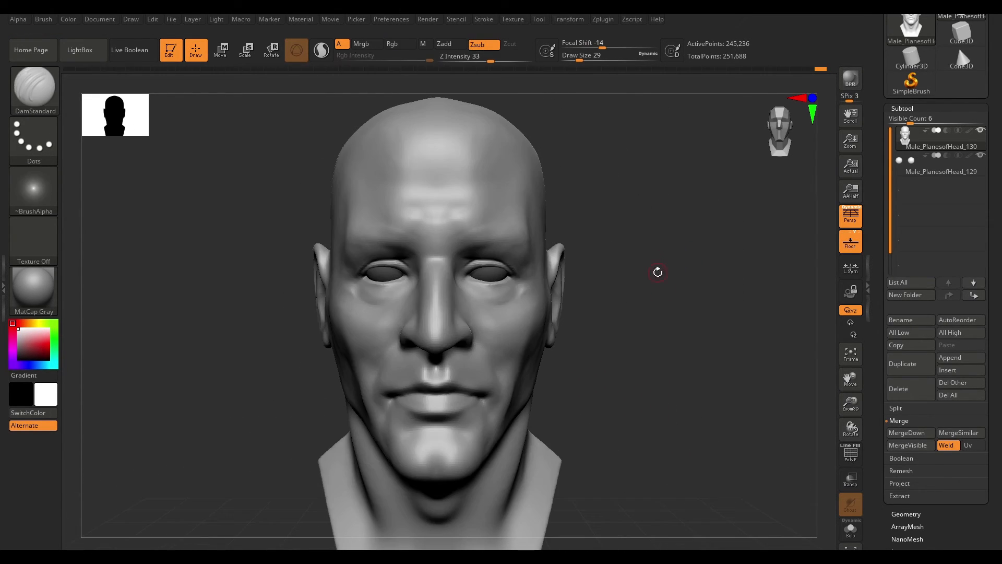
{"action": "mouse_move", "coordinate": [655, 310]}
{"action": "right_mouse_down"}
{"action": "mouse_move", "coordinate": [637, 309]}
{"action": "mouse_move", "coordinate": [657, 311]}
{"action": "mouse_move", "coordinate": [659, 324]}
{"action": "right_mouse_up"}
- Build up the cheek and jaw with ClayBuildup at draw size 77
{"action": "key", "text": "b"}
{"action": "key", "text": "c"}
{"action": "key", "text": "b"}
{"action": "right_click_drag", "start_coordinate": [715, 284], "coordinate": [729, 287]}
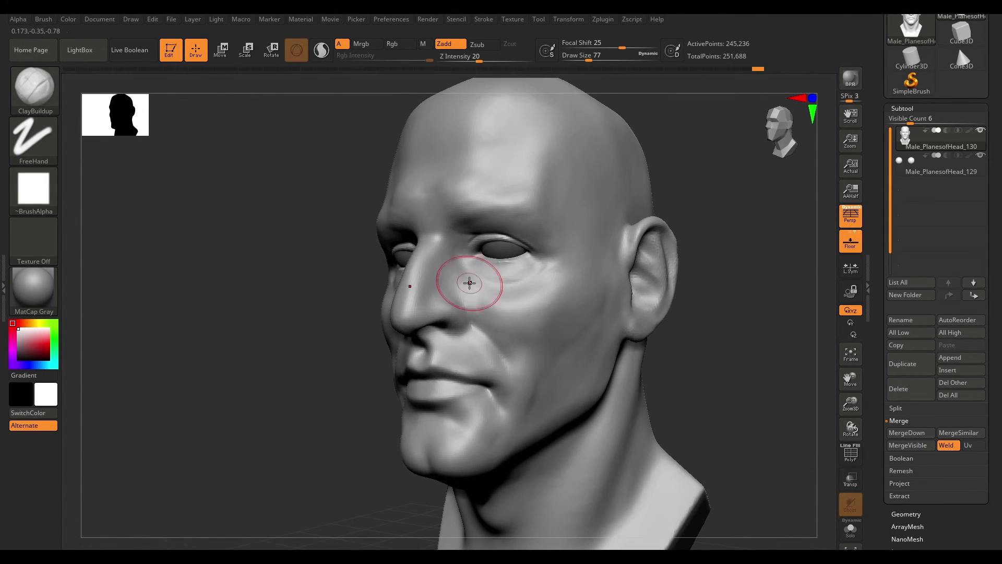
{"action": "mouse_move", "coordinate": [529, 341]}
{"action": "right_mouse_down"}
{"action": "mouse_move", "coordinate": [537, 291]}
{"action": "mouse_move", "coordinate": [745, 283]}
{"action": "mouse_move", "coordinate": [655, 303]}
{"action": "mouse_move", "coordinate": [682, 315]}
{"action": "mouse_move", "coordinate": [680, 329]}
{"action": "mouse_move", "coordinate": [667, 315]}
{"action": "mouse_move", "coordinate": [713, 327]}
{"action": "mouse_move", "coordinate": [666, 282]}
{"action": "mouse_move", "coordinate": [553, 281]}
{"action": "mouse_move", "coordinate": [754, 264]}
{"action": "mouse_move", "coordinate": [518, 269]}
{"action": "mouse_move", "coordinate": [526, 295]}
{"action": "mouse_move", "coordinate": [604, 248]}
{"action": "right_mouse_up"}
{"action": "left_click_drag", "start_coordinate": [610, 250], "coordinate": [632, 290], "text": "shift"}
{"action": "mouse_move", "coordinate": [632, 290]}
{"action": "right_mouse_down"}
{"action": "mouse_move", "coordinate": [760, 242]}
{"action": "mouse_move", "coordinate": [537, 321]}
{"action": "mouse_move", "coordinate": [578, 301]}
{"action": "mouse_move", "coordinate": [545, 360]}
{"action": "mouse_move", "coordinate": [537, 417]}
{"action": "right_mouse_up"}
{"action": "right_click_drag", "start_coordinate": [436, 486], "coordinate": [557, 380]}
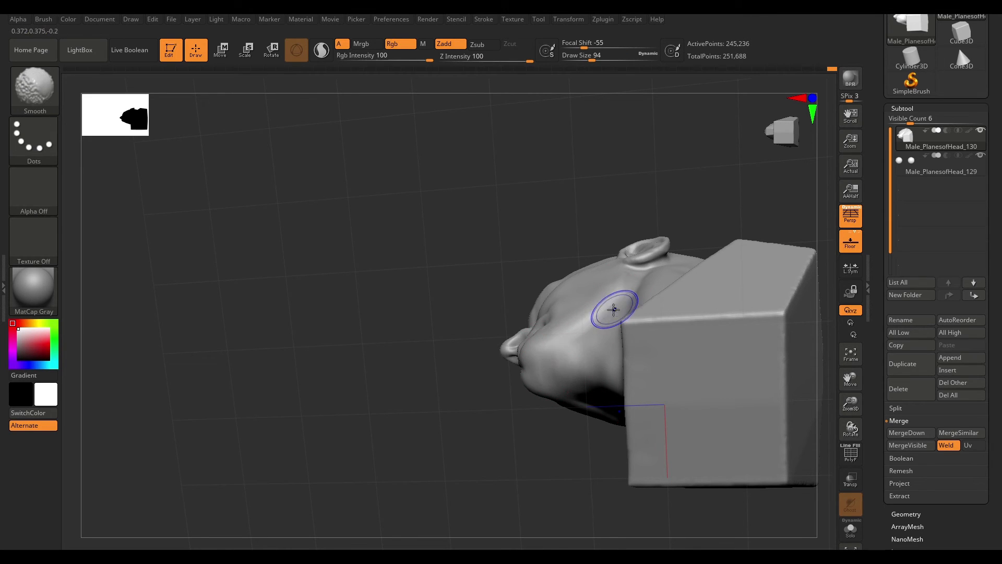
- Smooth the underside of the jaw and neck at draw size 94
{"action": "mouse_move", "coordinate": [571, 351]}
{"action": "right_mouse_down"}
{"action": "mouse_move", "coordinate": [720, 268]}
{"action": "mouse_move", "coordinate": [725, 320]}
{"action": "mouse_move", "coordinate": [712, 271]}
{"action": "right_mouse_up"}
{"action": "key", "text": "space"}
{"action": "left_click_drag", "start_coordinate": [509, 391], "coordinate": [496, 391]}
{"action": "mouse_move", "coordinate": [596, 348]}
{"action": "right_mouse_down"}
{"action": "mouse_move", "coordinate": [700, 300]}
{"action": "mouse_move", "coordinate": [697, 334]}
{"action": "right_mouse_up"}
{"action": "mouse_move", "coordinate": [519, 344]}
{"action": "left_mouse_down", "text": "shift"}
{"action": "mouse_move", "coordinate": [497, 384]}
{"action": "mouse_move", "coordinate": [528, 396]}
{"action": "left_mouse_up", "text": "shift"}
{"action": "right_click_drag", "start_coordinate": [705, 401], "coordinate": [627, 411]}
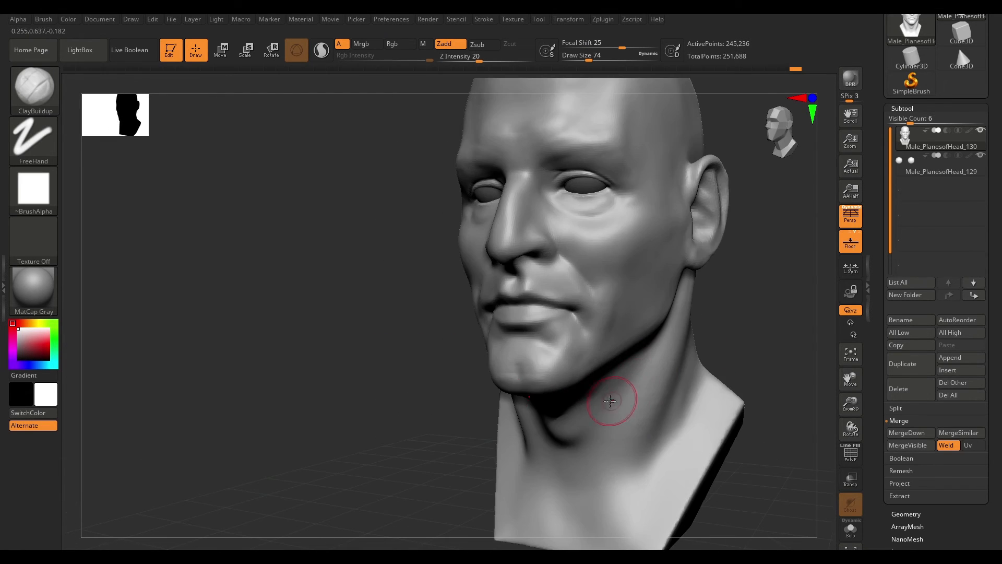
- Build up the jaw and neck with ClayBuildup at draw size 74
{"action": "right_click_drag", "start_coordinate": [349, 392], "coordinate": [479, 400]}
{"action": "right_click_drag", "start_coordinate": [590, 375], "coordinate": [587, 339], "text": "ctrl"}
{"action": "mouse_move", "coordinate": [587, 340]}
{"action": "right_mouse_down"}
{"action": "mouse_move", "coordinate": [678, 327]}
{"action": "mouse_move", "coordinate": [584, 334]}
{"action": "right_mouse_up"}
{"action": "mouse_move", "coordinate": [710, 314]}
{"action": "right_mouse_down"}
{"action": "mouse_move", "coordinate": [617, 293]}
{"action": "mouse_move", "coordinate": [618, 334]}
{"action": "right_mouse_up"}
{"action": "mouse_move", "coordinate": [700, 292]}
{"action": "right_mouse_down"}
{"action": "mouse_move", "coordinate": [655, 266]}
{"action": "mouse_move", "coordinate": [704, 266]}
{"action": "right_mouse_up"}
{"action": "left_click_drag", "start_coordinate": [504, 224], "coordinate": [510, 245], "text": "alt"}
{"action": "right_click_drag", "start_coordinate": [641, 281], "coordinate": [667, 329], "text": "ctrl"}
{"action": "mouse_move", "coordinate": [659, 288]}
{"action": "right_mouse_down", "text": "ctrl"}
{"action": "mouse_move", "coordinate": [656, 272]}
{"action": "mouse_move", "coordinate": [559, 278]}
{"action": "mouse_move", "coordinate": [809, 244]}
{"action": "right_mouse_up", "text": "ctrl"}
{"action": "right_click", "coordinate": [514, 263]}
- Reselect ClayBuildup and build up the cheek at draw size 83
{"action": "key", "text": "b"}
{"action": "key", "text": "c"}
{"action": "key", "text": "b"}
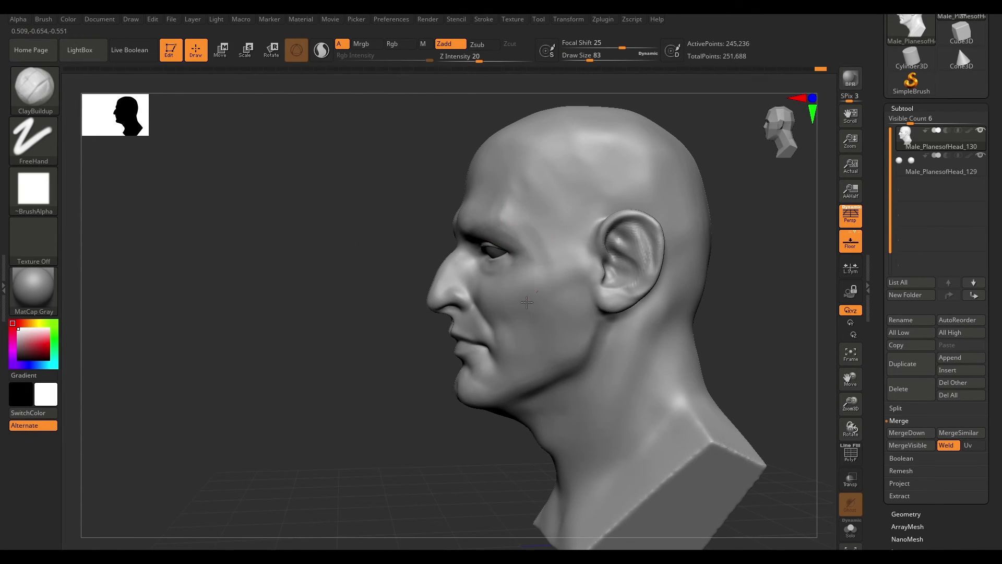
{"action": "mouse_move", "coordinate": [534, 266]}
{"action": "right_mouse_down"}
{"action": "mouse_move", "coordinate": [664, 279]}
{"action": "mouse_move", "coordinate": [605, 276]}
{"action": "right_mouse_up"}
{"action": "left_click_drag", "start_coordinate": [476, 255], "coordinate": [493, 282]}
{"action": "mouse_move", "coordinate": [488, 286]}
{"action": "right_mouse_down"}
{"action": "mouse_move", "coordinate": [516, 290]}
{"action": "mouse_move", "coordinate": [619, 255]}
{"action": "right_mouse_up"}
{"action": "mouse_move", "coordinate": [530, 295]}
{"action": "right_mouse_down", "text": "shift"}
{"action": "mouse_move", "coordinate": [694, 293]}
{"action": "mouse_move", "coordinate": [616, 303]}
{"action": "right_mouse_up", "text": "shift"}
- Reduce the ClayBuildup draw size to 41 and add volume to the chin
{"action": "key", "text": "bracketleft"}
{"action": "key", "text": "bracketleft"}
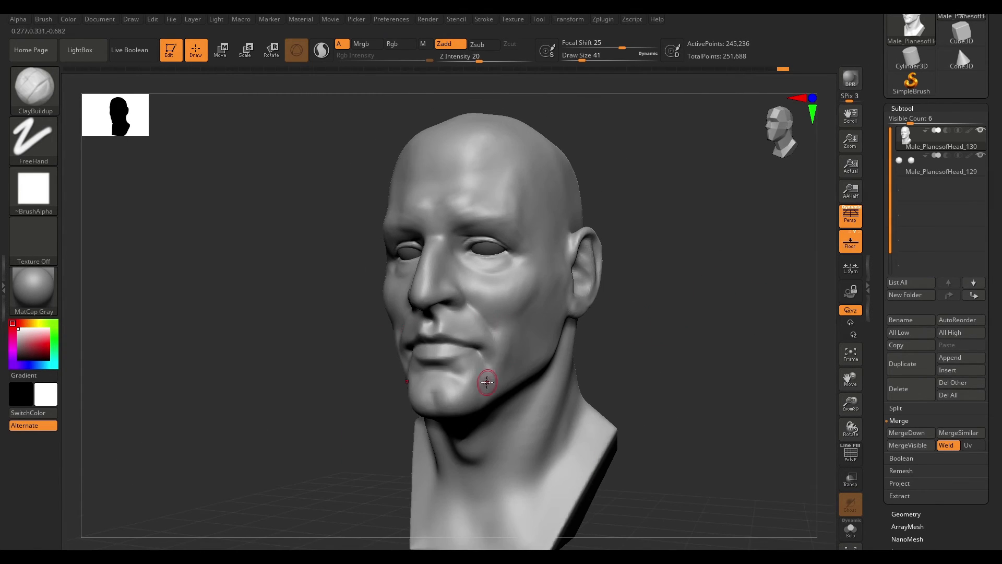
{"action": "right_click_drag", "start_coordinate": [493, 374], "coordinate": [580, 290]}
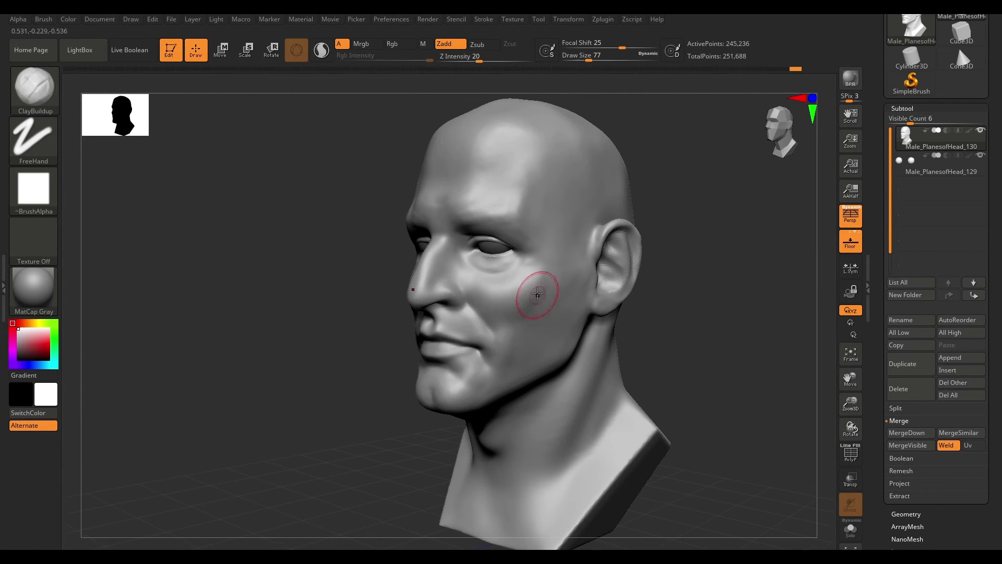
- Build up the cheek with ClayBuildup and reshape it with the Move brush
{"action": "mouse_move", "coordinate": [521, 314]}
{"action": "right_mouse_down", "text": "shift"}
{"action": "mouse_move", "coordinate": [663, 302]}
{"action": "mouse_move", "coordinate": [653, 282]}
{"action": "mouse_move", "coordinate": [633, 280]}
{"action": "right_mouse_up", "text": "shift"}
{"action": "key", "text": "b"}
{"action": "key", "text": "m"}
{"action": "key", "text": "v"}
{"action": "key", "text": "space"}
{"action": "left_click_drag", "start_coordinate": [634, 280], "coordinate": [644, 280]}
{"action": "left_click_drag", "start_coordinate": [586, 265], "coordinate": [579, 265]}
{"action": "mouse_move", "coordinate": [627, 298]}
{"action": "right_mouse_down", "text": "shift"}
{"action": "mouse_move", "coordinate": [646, 314]}
{"action": "mouse_move", "coordinate": [628, 288]}
{"action": "mouse_move", "coordinate": [660, 279]}
{"action": "mouse_move", "coordinate": [655, 293]}
{"action": "mouse_move", "coordinate": [586, 300]}
{"action": "mouse_move", "coordinate": [650, 275]}
{"action": "mouse_move", "coordinate": [628, 312]}
{"action": "mouse_move", "coordinate": [528, 343]}
{"action": "mouse_move", "coordinate": [584, 323]}
{"action": "mouse_move", "coordinate": [507, 366]}
{"action": "right_mouse_up", "text": "shift"}
{"action": "left_click", "coordinate": [851, 221]}
{"action": "left_click", "coordinate": [851, 221]}
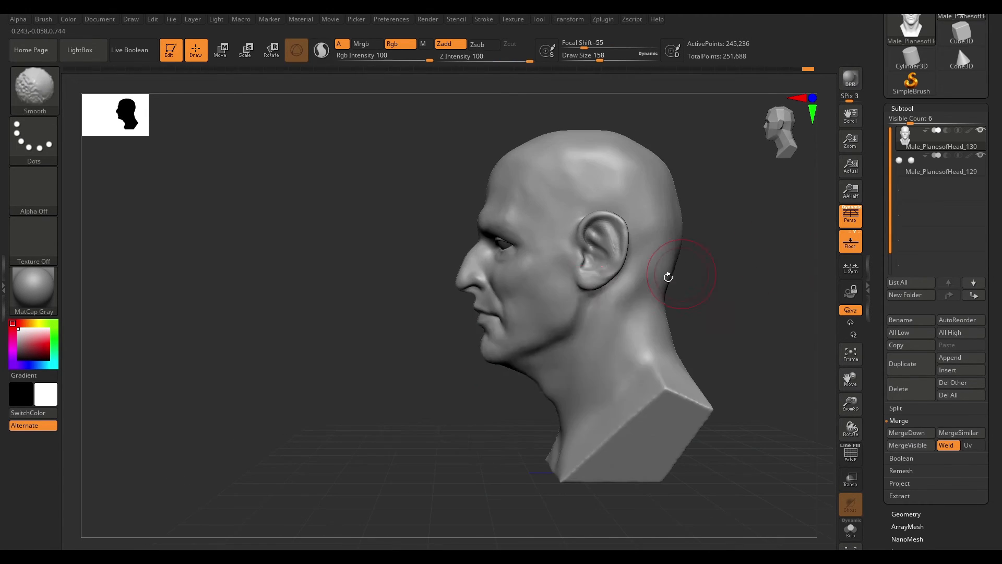
- Build up the temple and side of the forehead with ClayBuildup at draw size 104
{"action": "mouse_move", "coordinate": [570, 318]}
{"action": "right_mouse_down"}
{"action": "mouse_move", "coordinate": [705, 300]}
{"action": "mouse_move", "coordinate": [683, 288]}
{"action": "mouse_move", "coordinate": [713, 277]}
{"action": "mouse_move", "coordinate": [653, 303]}
{"action": "right_mouse_up"}
{"action": "key", "text": "b"}
{"action": "key", "text": "c"}
{"action": "key", "text": "b"}
{"action": "key", "text": "space"}
{"action": "left_click_drag", "start_coordinate": [654, 247], "coordinate": [651, 243]}
{"action": "right_click_drag", "start_coordinate": [651, 243], "coordinate": [605, 245]}
{"action": "mouse_move", "coordinate": [595, 224]}
{"action": "left_mouse_down"}
{"action": "mouse_move", "coordinate": [578, 239]}
{"action": "mouse_move", "coordinate": [585, 208]}
{"action": "left_mouse_up"}
{"action": "mouse_move", "coordinate": [694, 215]}
{"action": "right_mouse_down"}
{"action": "mouse_move", "coordinate": [715, 213]}
{"action": "mouse_move", "coordinate": [679, 230]}
{"action": "right_mouse_up"}
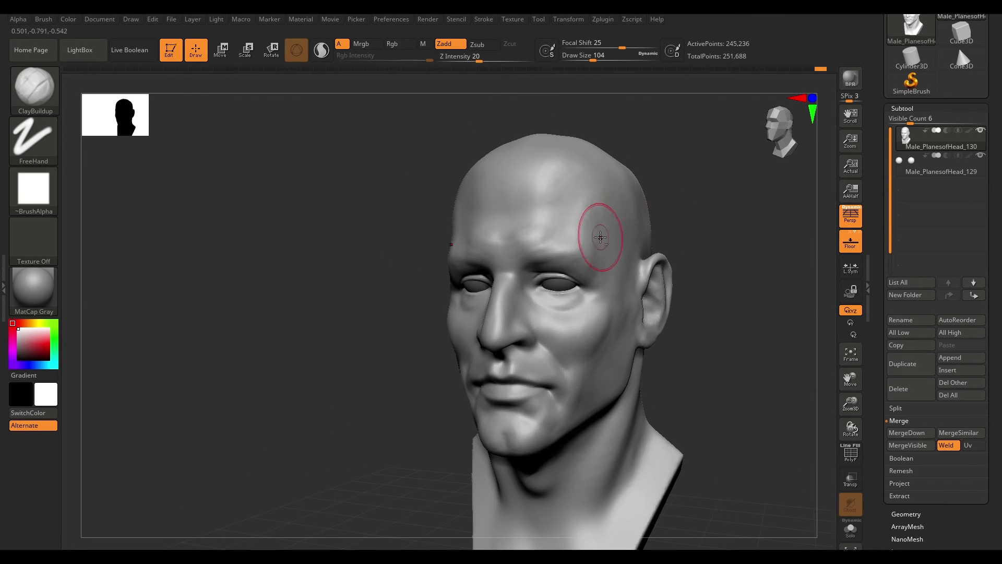
- Build up the cheekbone and cheek in profile with ClayBuildup, undoing two unwanted strokes
{"action": "right_click_drag", "start_coordinate": [579, 214], "coordinate": [516, 313]}
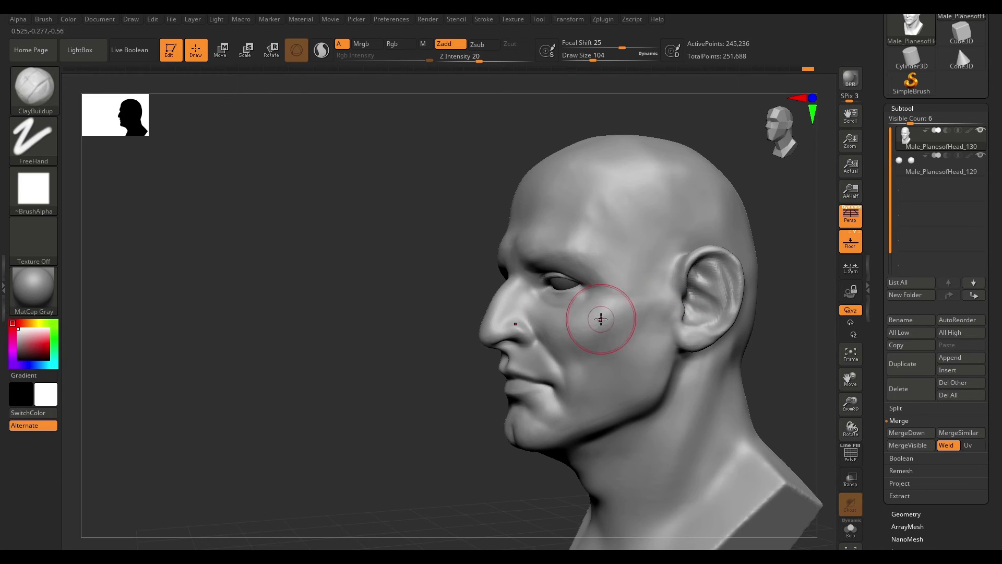
{"action": "mouse_move", "coordinate": [774, 307]}
{"action": "right_mouse_down", "text": "shift"}
{"action": "mouse_move", "coordinate": [604, 313]}
{"action": "mouse_move", "coordinate": [676, 308]}
{"action": "right_mouse_up", "text": "shift"}
{"action": "mouse_move", "coordinate": [733, 251]}
{"action": "right_mouse_down", "text": "shift"}
{"action": "mouse_move", "coordinate": [756, 252]}
{"action": "mouse_move", "coordinate": [736, 275]}
{"action": "mouse_move", "coordinate": [747, 291]}
{"action": "mouse_move", "coordinate": [664, 286]}
{"action": "mouse_move", "coordinate": [510, 318]}
{"action": "right_mouse_up", "text": "shift"}
{"action": "right_click_drag", "start_coordinate": [751, 287], "coordinate": [710, 295]}
{"action": "left_click_drag", "start_coordinate": [601, 322], "coordinate": [577, 322]}
{"action": "key", "text": "ctrl+z"}
{"action": "mouse_move", "coordinate": [694, 306]}
{"action": "right_mouse_down"}
{"action": "mouse_move", "coordinate": [665, 298]}
{"action": "mouse_move", "coordinate": [642, 334]}
{"action": "right_mouse_up"}
{"action": "left_click_drag", "start_coordinate": [571, 340], "coordinate": [597, 322], "text": "shift"}
{"action": "mouse_move", "coordinate": [694, 313]}
{"action": "right_mouse_down"}
{"action": "mouse_move", "coordinate": [705, 331]}
{"action": "mouse_move", "coordinate": [711, 317]}
{"action": "mouse_move", "coordinate": [713, 355]}
{"action": "right_mouse_up"}
{"action": "key", "text": "space"}
{"action": "left_click_drag", "start_coordinate": [533, 301], "coordinate": [539, 301]}
{"action": "right_click_drag", "start_coordinate": [814, 261], "coordinate": [757, 248]}
{"action": "right_click_drag", "start_coordinate": [695, 308], "coordinate": [668, 313]}
{"action": "left_click_drag", "start_coordinate": [608, 314], "coordinate": [644, 324]}
{"action": "key", "text": "ctrl+z"}
{"action": "mouse_move", "coordinate": [647, 336]}
{"action": "right_mouse_down"}
{"action": "mouse_move", "coordinate": [722, 349]}
{"action": "mouse_move", "coordinate": [734, 303]}
{"action": "mouse_move", "coordinate": [696, 270]}
{"action": "right_mouse_up"}
- Reselect ClayBuildup and add clay from the side of the nose across the cheek at draw size 71
{"action": "key", "text": "b"}
{"action": "key", "text": "c"}
{"action": "key", "text": "b"}
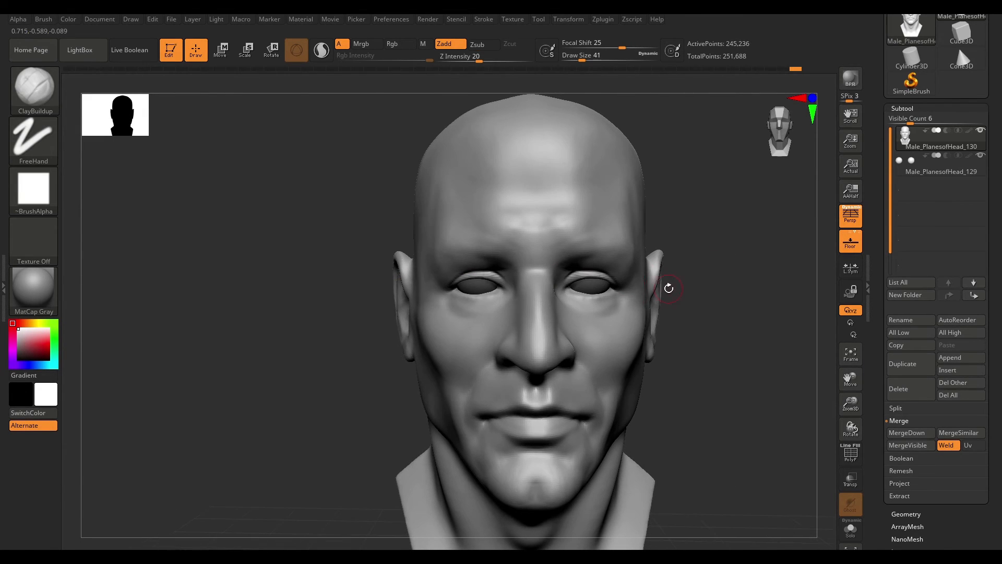
{"action": "mouse_move", "coordinate": [538, 275]}
{"action": "right_mouse_down"}
{"action": "mouse_move", "coordinate": [543, 287]}
{"action": "mouse_move", "coordinate": [554, 279]}
{"action": "mouse_move", "coordinate": [695, 290]}
{"action": "right_mouse_up"}
{"action": "key", "text": "b"}
{"action": "key", "text": "m"}
{"action": "key", "text": "v"}
{"action": "key", "text": "b"}
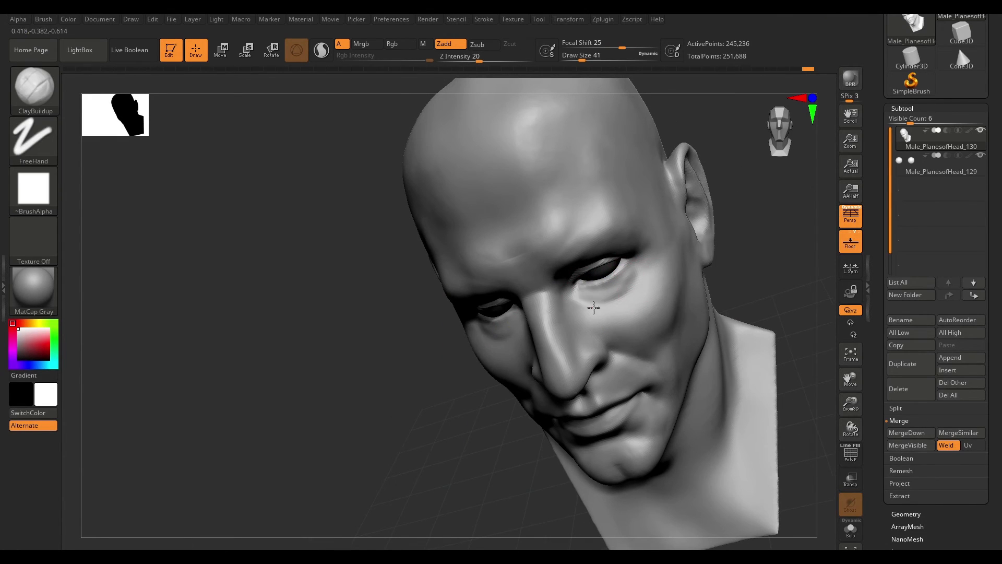
{"action": "mouse_move", "coordinate": [593, 307]}
{"action": "right_mouse_down"}
{"action": "mouse_move", "coordinate": [672, 320]}
{"action": "mouse_move", "coordinate": [590, 293]}
{"action": "right_mouse_up"}
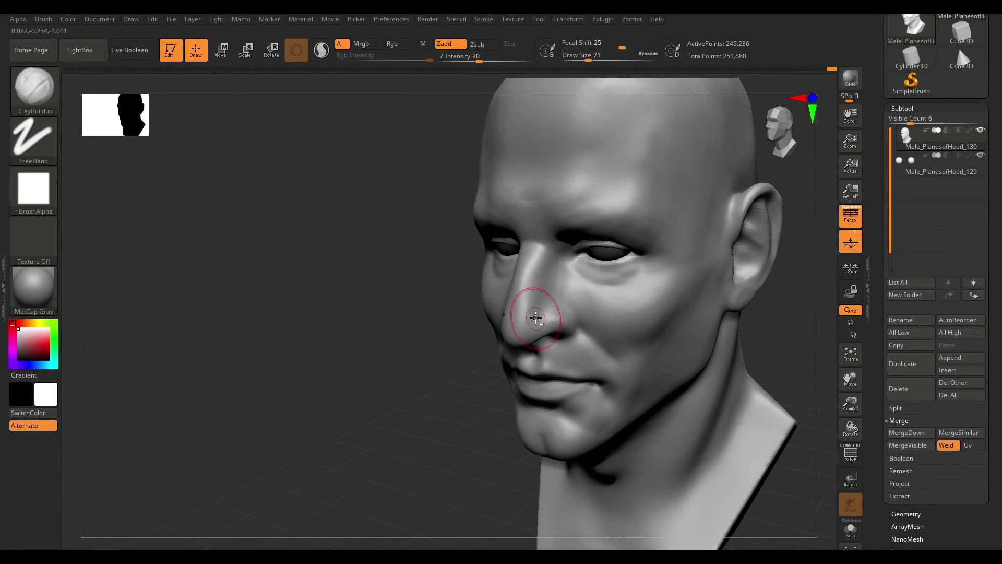
{"action": "mouse_move", "coordinate": [535, 317]}
{"action": "right_mouse_down"}
{"action": "mouse_move", "coordinate": [740, 358]}
{"action": "mouse_move", "coordinate": [571, 331]}
{"action": "mouse_move", "coordinate": [603, 334]}
{"action": "right_mouse_up"}
- Smooth the cheek beside the nose at draw size 49
{"action": "key", "text": "ctrl"}
{"action": "key", "text": "space"}
{"action": "left_click", "coordinate": [573, 331]}
{"action": "key", "text": "ctrl"}
{"action": "key", "text": "shift"}
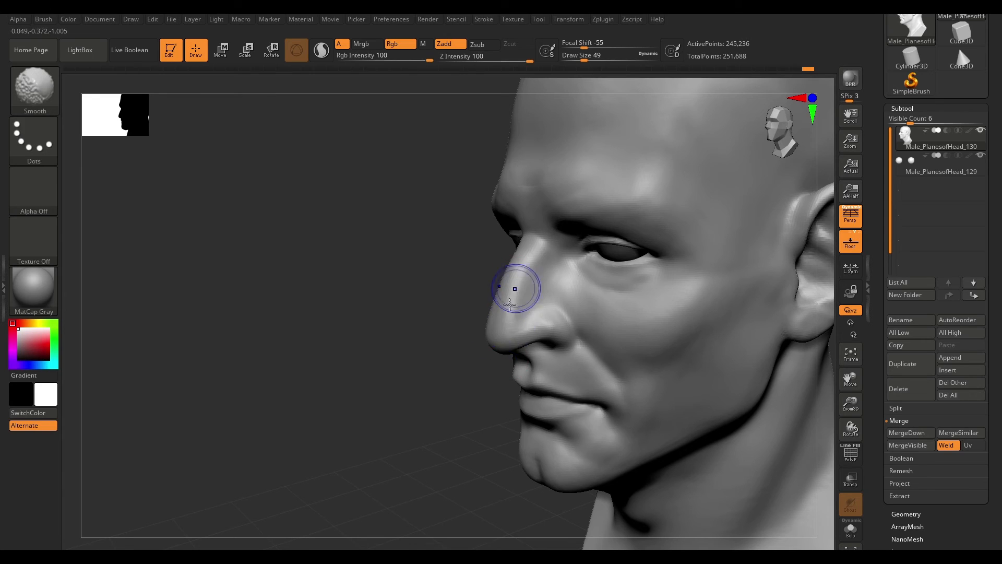
{"action": "mouse_move", "coordinate": [716, 394]}
{"action": "right_mouse_down"}
{"action": "mouse_move", "coordinate": [789, 369]}
{"action": "mouse_move", "coordinate": [809, 342]}
{"action": "right_mouse_up"}
{"action": "key", "text": "space"}
{"action": "left_click", "coordinate": [568, 377]}
{"action": "right_click_drag", "start_coordinate": [721, 358], "coordinate": [782, 334]}
{"action": "mouse_move", "coordinate": [692, 341]}
{"action": "right_mouse_down"}
{"action": "mouse_move", "coordinate": [579, 356]}
{"action": "mouse_move", "coordinate": [719, 371]}
{"action": "mouse_move", "coordinate": [621, 357]}
{"action": "right_mouse_up"}
- Add clay to the cheek with ClayBuildup at draw size 35
{"action": "key", "text": "b"}
{"action": "key", "text": "c"}
{"action": "key", "text": "b"}
{"action": "mouse_move", "coordinate": [694, 365]}
{"action": "right_mouse_down"}
{"action": "mouse_move", "coordinate": [751, 361]}
{"action": "mouse_move", "coordinate": [765, 348]}
{"action": "mouse_move", "coordinate": [750, 342]}
{"action": "right_mouse_up"}
{"action": "right_click_drag", "start_coordinate": [714, 379], "coordinate": [717, 334], "text": "ctrl"}
{"action": "mouse_move", "coordinate": [778, 337]}
{"action": "right_mouse_down"}
{"action": "mouse_move", "coordinate": [725, 335]}
{"action": "mouse_move", "coordinate": [734, 349]}
{"action": "mouse_move", "coordinate": [696, 357]}
{"action": "mouse_move", "coordinate": [655, 401]}
{"action": "right_mouse_up"}
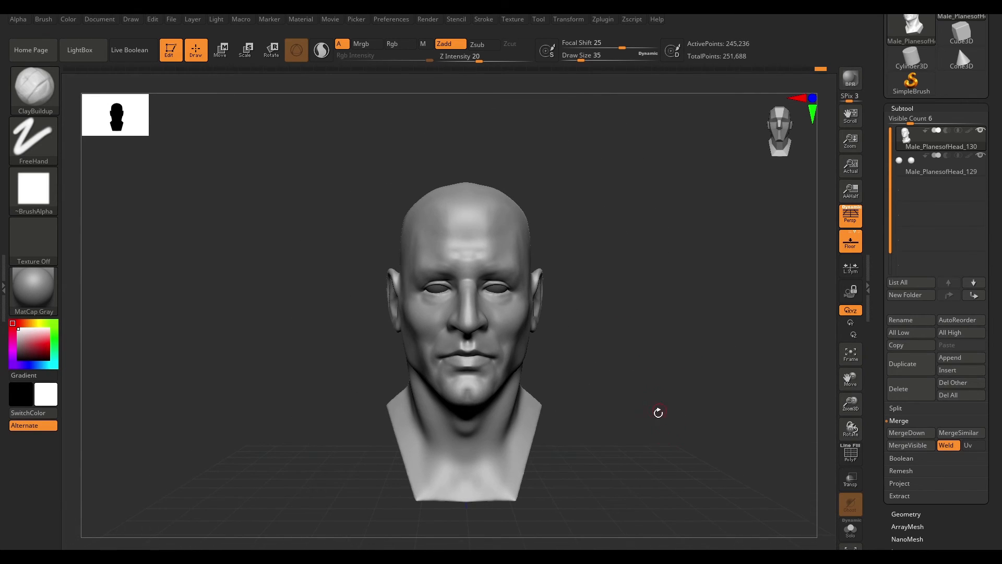
{"action": "right_click_drag", "start_coordinate": [650, 357], "coordinate": [677, 367], "text": "ctrl"}
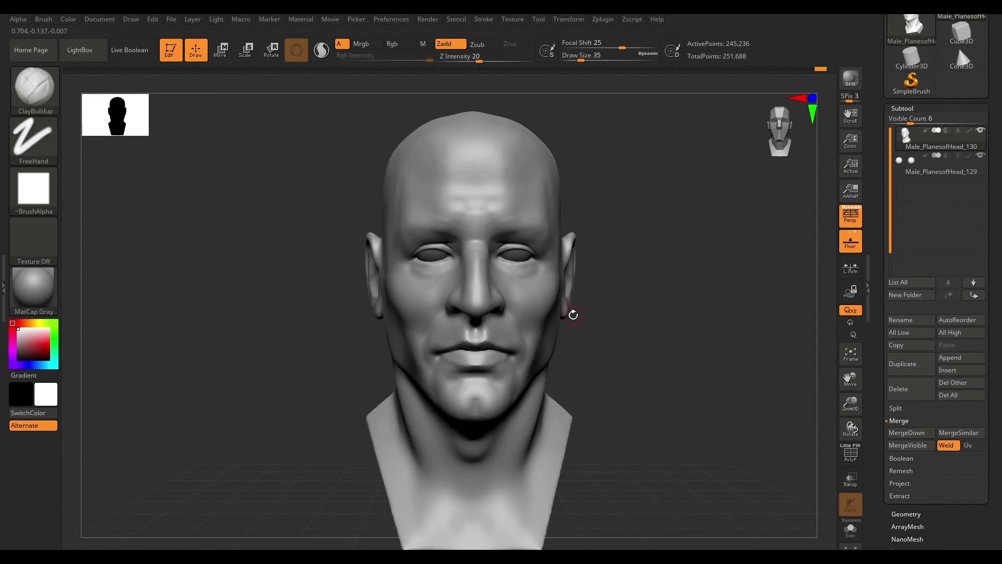
{"action": "right_click_drag", "start_coordinate": [649, 309], "coordinate": [705, 316]}
{"action": "key", "text": "ctrl"}
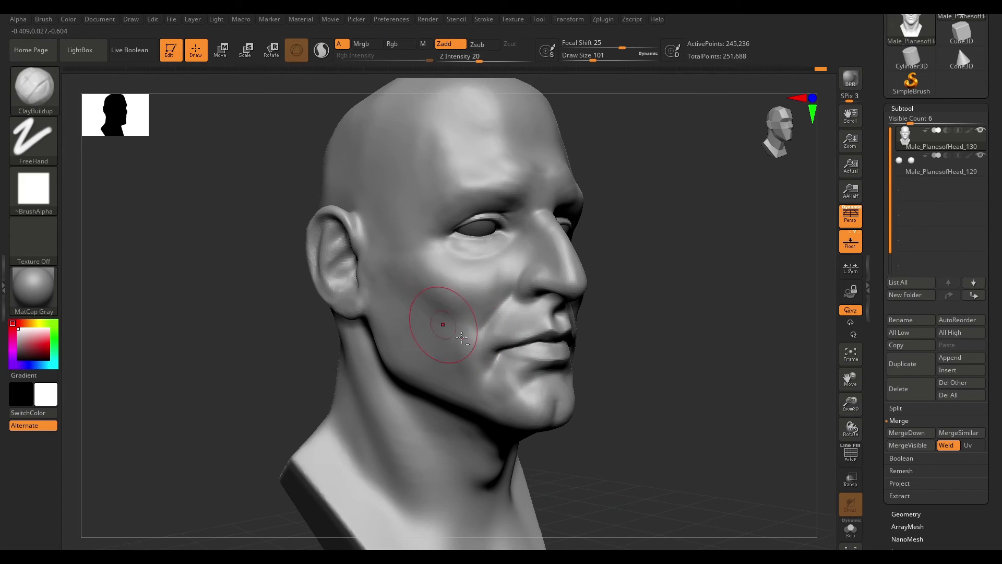
- Build up the side of the cheek and jaw with ClayBuildup at draw size 87
{"action": "right_click_drag", "start_coordinate": [425, 269], "coordinate": [627, 330]}
{"action": "key", "text": "space"}
{"action": "left_click_drag", "start_coordinate": [531, 357], "coordinate": [528, 357]}
{"action": "mouse_move", "coordinate": [470, 402]}
{"action": "right_mouse_down"}
{"action": "mouse_move", "coordinate": [580, 378]}
{"action": "mouse_move", "coordinate": [546, 378]}
{"action": "mouse_move", "coordinate": [593, 481]}
{"action": "mouse_move", "coordinate": [624, 386]}
{"action": "right_mouse_up"}
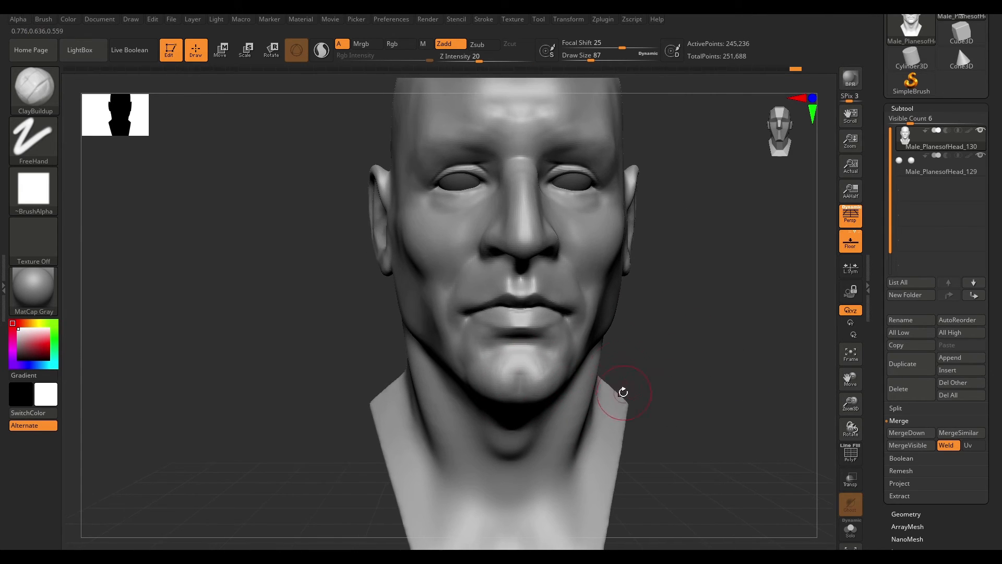
- Carve creases at the mouth corners with DamStandard
{"action": "key", "text": "b"}
{"action": "key", "text": "d"}
{"action": "key", "text": "s"}
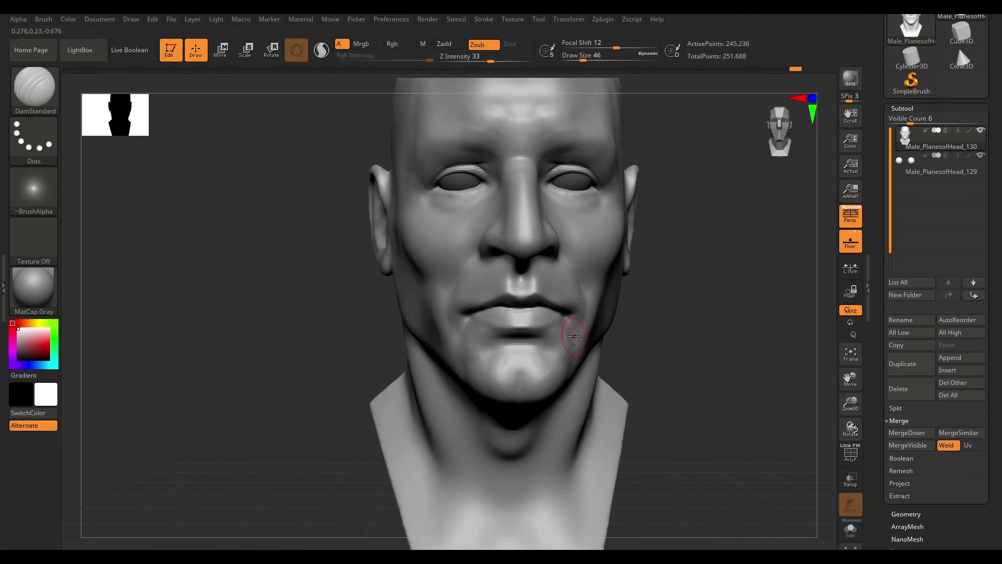
{"action": "right_click_drag", "start_coordinate": [679, 352], "coordinate": [608, 342]}
{"action": "key", "text": "space"}
{"action": "left_click_drag", "start_coordinate": [627, 413], "coordinate": [615, 412]}
{"action": "key", "text": "space"}
{"action": "left_click_drag", "start_coordinate": [552, 356], "coordinate": [556, 357]}
{"action": "mouse_move", "coordinate": [757, 323]}
{"action": "right_mouse_down"}
{"action": "mouse_move", "coordinate": [490, 358]}
{"action": "mouse_move", "coordinate": [517, 368]}
{"action": "mouse_move", "coordinate": [518, 385]}
{"action": "mouse_move", "coordinate": [655, 381]}
{"action": "mouse_move", "coordinate": [579, 374]}
{"action": "mouse_move", "coordinate": [727, 324]}
{"action": "mouse_move", "coordinate": [579, 374]}
{"action": "right_mouse_up"}
- Build up the cheek and jaw in profile with ClayBuildup at draw size 90
{"action": "key", "text": "b"}
{"action": "key", "text": "c"}
{"action": "key", "text": "b"}
{"action": "key", "text": "space"}
{"action": "left_click_drag", "start_coordinate": [579, 375], "coordinate": [568, 379]}
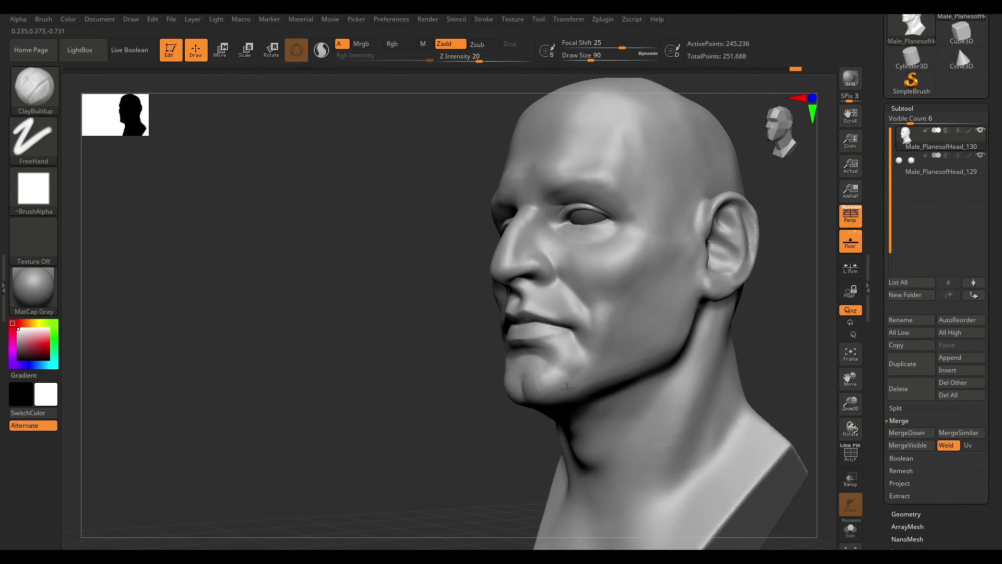
{"action": "mouse_move", "coordinate": [649, 346]}
{"action": "right_mouse_down"}
{"action": "mouse_move", "coordinate": [763, 322]}
{"action": "mouse_move", "coordinate": [682, 331]}
{"action": "mouse_move", "coordinate": [687, 351]}
{"action": "mouse_move", "coordinate": [693, 329]}
{"action": "right_mouse_up"}
- Push the cheek into shape with the Move brush at draw size 202
{"action": "key", "text": "b"}
{"action": "key", "text": "Escape"}
{"action": "mouse_move", "coordinate": [480, 345]}
{"action": "right_mouse_down"}
{"action": "mouse_move", "coordinate": [610, 349]}
{"action": "mouse_move", "coordinate": [681, 338]}
{"action": "right_mouse_up"}
{"action": "key", "text": "b"}
{"action": "key", "text": "d"}
{"action": "key", "text": "s"}
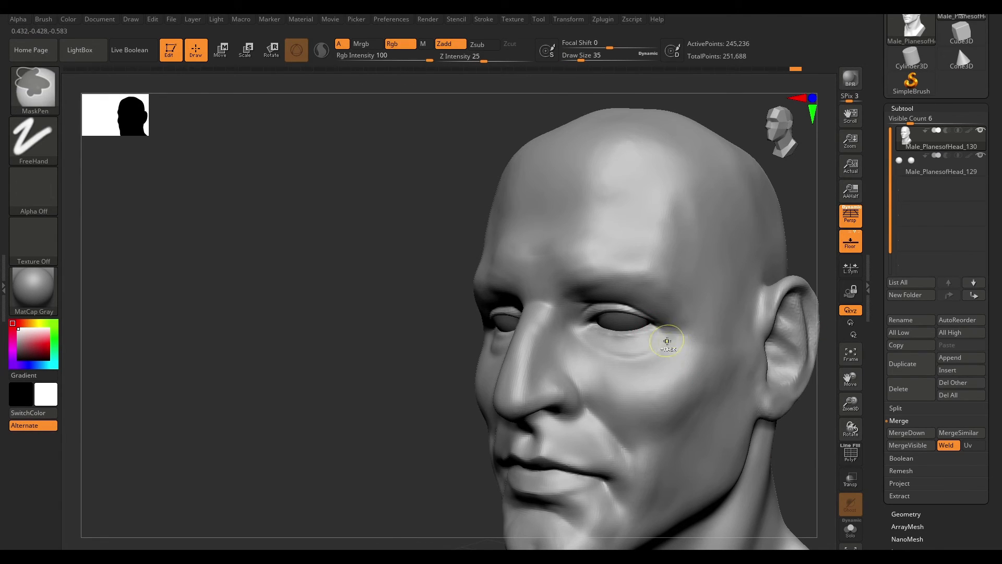
{"action": "mouse_move", "coordinate": [720, 336]}
{"action": "right_mouse_down", "text": "shift"}
{"action": "mouse_move", "coordinate": [758, 331]}
{"action": "mouse_move", "coordinate": [513, 340]}
{"action": "mouse_move", "coordinate": [693, 315]}
{"action": "right_mouse_up", "text": "shift"}
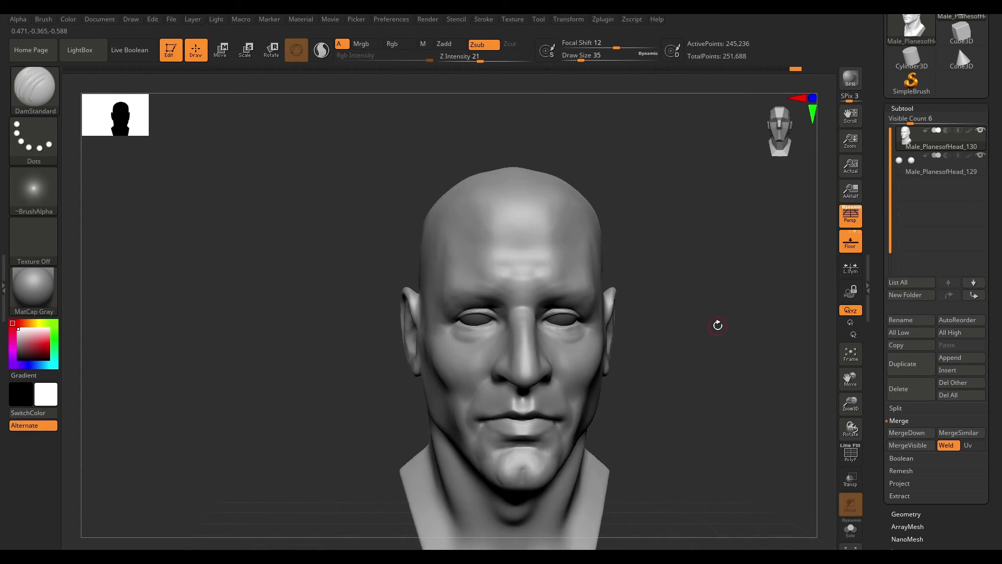
{"action": "key", "text": "b"}
{"action": "key", "text": "m"}
{"action": "key", "text": "v"}
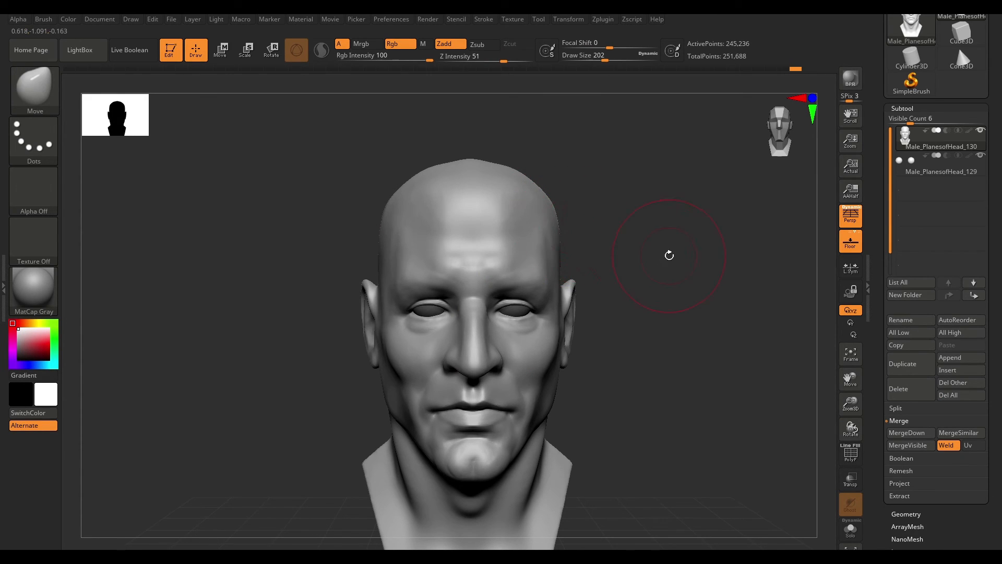
{"action": "mouse_move", "coordinate": [624, 384]}
{"action": "right_mouse_down", "text": "shift"}
{"action": "mouse_move", "coordinate": [551, 396]}
{"action": "mouse_move", "coordinate": [563, 405]}
{"action": "mouse_move", "coordinate": [716, 293]}
{"action": "mouse_move", "coordinate": [675, 317]}
{"action": "mouse_move", "coordinate": [724, 349]}
{"action": "mouse_move", "coordinate": [680, 324]}
{"action": "right_mouse_up", "text": "shift"}
- Add clay near the temple with ClayBuildup
{"action": "key", "text": "b"}
{"action": "key", "text": "c"}
- Carve a forehead wrinkle and a vertical furrow between the brows with DamStandard
{"action": "key", "text": "b"}
{"action": "key", "text": "space"}
{"action": "left_click_drag", "start_coordinate": [567, 390], "coordinate": [553, 390]}
{"action": "mouse_move", "coordinate": [706, 262]}
{"action": "right_mouse_down", "text": "alt"}
{"action": "mouse_move", "coordinate": [718, 285]}
{"action": "mouse_move", "coordinate": [742, 294]}
{"action": "right_mouse_up", "text": "alt"}
{"action": "key", "text": "b"}
{"action": "key", "text": "d"}
{"action": "key", "text": "s"}
{"action": "left_click_drag", "start_coordinate": [532, 238], "coordinate": [586, 238]}
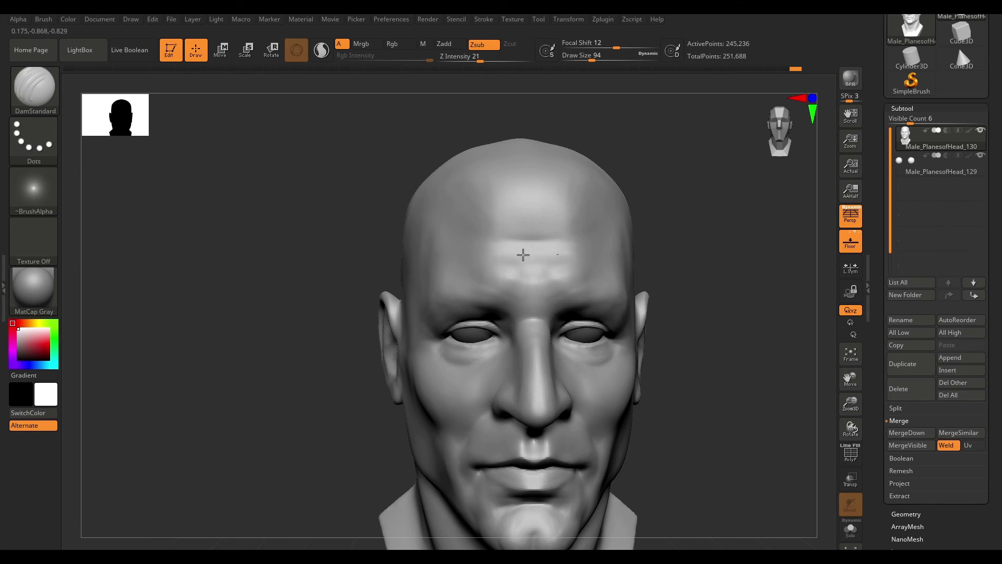
{"action": "key", "text": "b"}
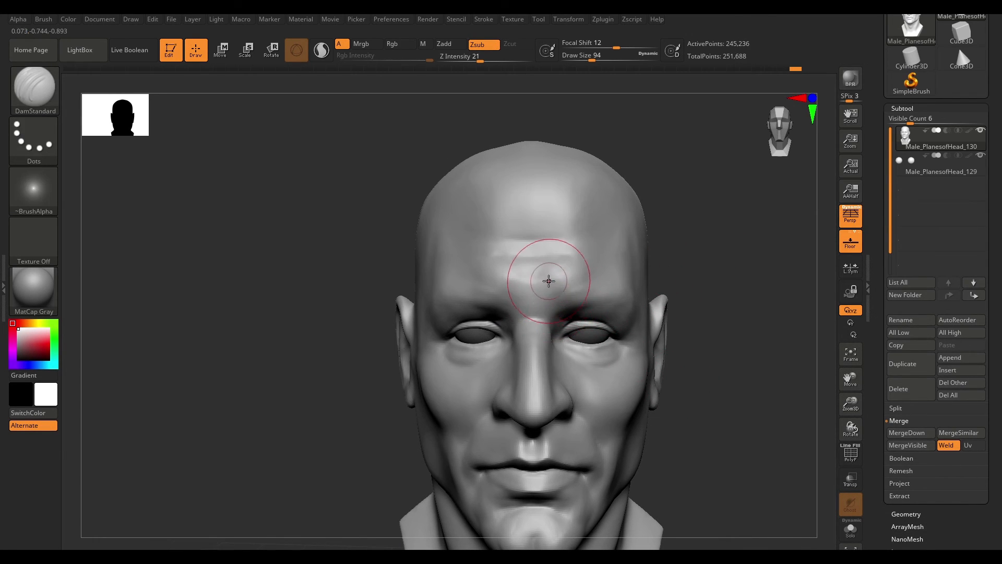
{"action": "left_click_drag", "start_coordinate": [723, 294], "coordinate": [719, 286]}
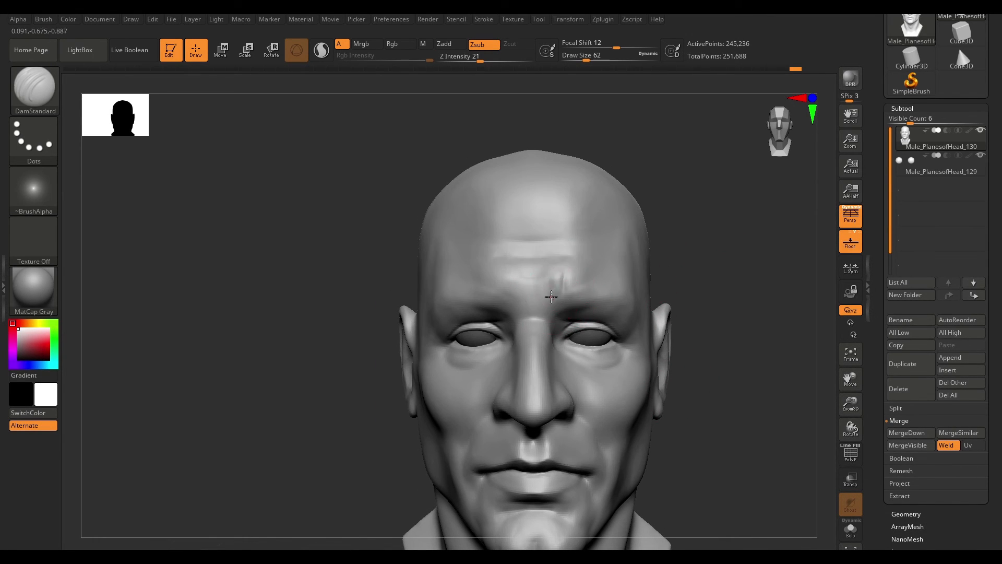
{"action": "left_click_drag", "start_coordinate": [552, 296], "coordinate": [562, 276]}
{"action": "left_click_drag", "start_coordinate": [710, 292], "coordinate": [722, 301]}
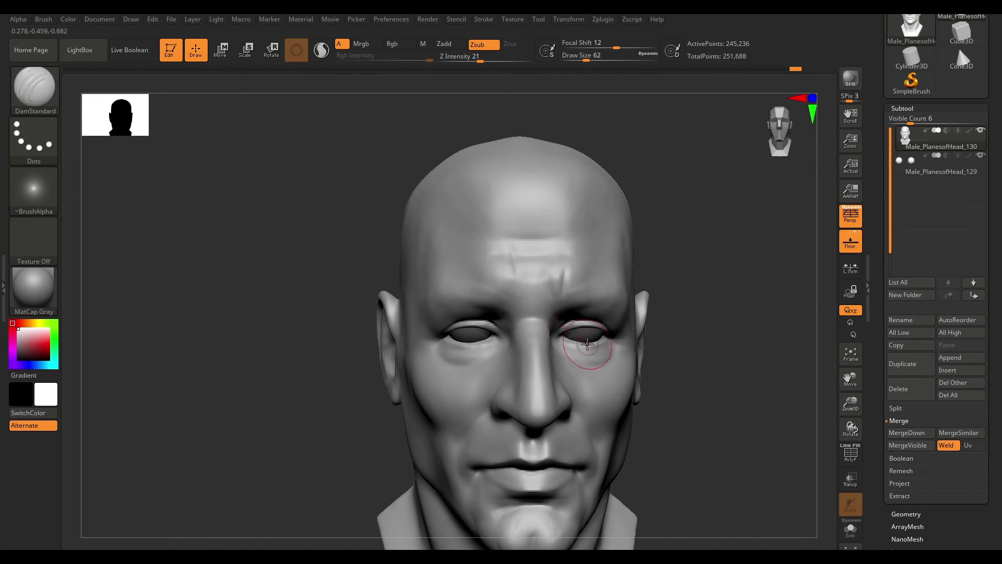
- Carve additional horizontal forehead wrinkles with DamStandard at draw size 51
{"action": "mouse_move", "coordinate": [683, 308]}
{"action": "left_mouse_down"}
{"action": "mouse_move", "coordinate": [782, 308]}
{"action": "mouse_move", "coordinate": [553, 308]}
{"action": "left_mouse_up"}
{"action": "left_click_drag", "start_coordinate": [459, 302], "coordinate": [659, 291]}
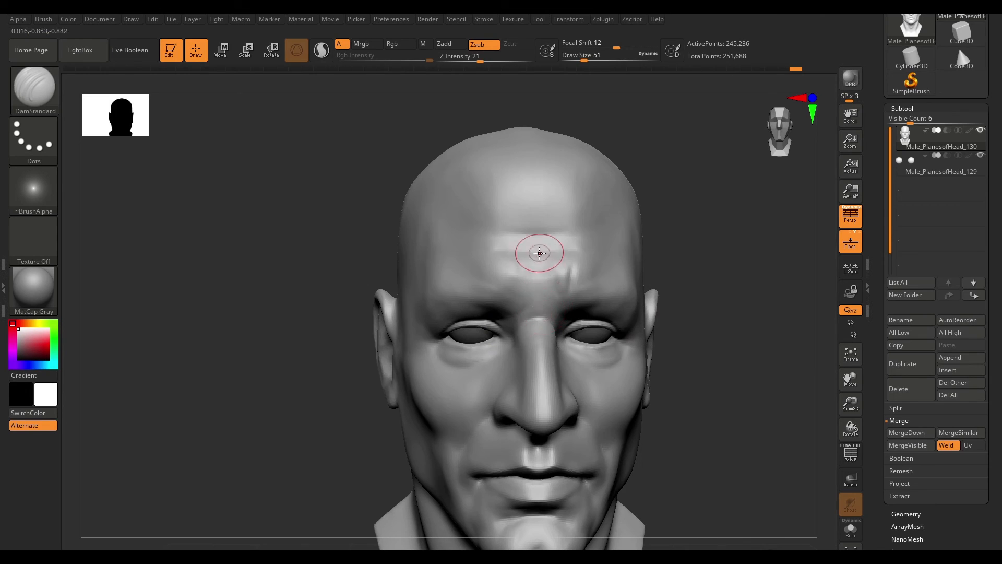
{"action": "left_click_drag", "start_coordinate": [731, 305], "coordinate": [626, 309]}
{"action": "mouse_move", "coordinate": [564, 317]}
{"action": "right_mouse_down"}
{"action": "mouse_move", "coordinate": [581, 286]}
{"action": "mouse_move", "coordinate": [538, 280]}
{"action": "mouse_move", "coordinate": [561, 305]}
{"action": "right_mouse_up"}
- Build up and smooth the forehead around the wrinkles with ClayBuildup, undoing one stroke
{"action": "key", "text": "b"}
{"action": "key", "text": "c"}
{"action": "key", "text": "b"}
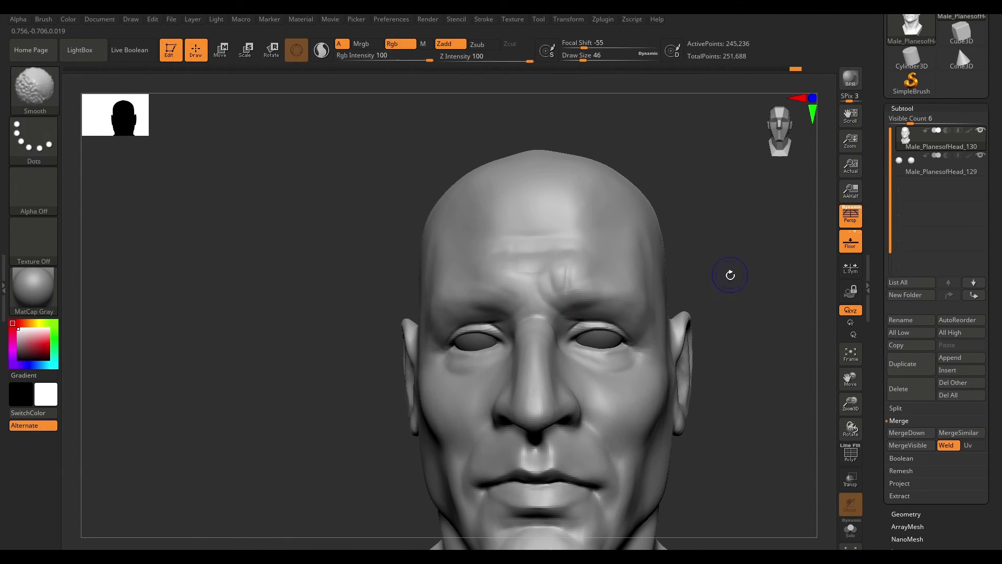
{"action": "right_click_drag", "start_coordinate": [723, 291], "coordinate": [746, 291]}
{"action": "left_click_drag", "start_coordinate": [518, 311], "coordinate": [533, 304], "text": "shift"}
{"action": "mouse_move", "coordinate": [535, 303]}
{"action": "right_mouse_down"}
{"action": "mouse_move", "coordinate": [681, 286]}
{"action": "mouse_move", "coordinate": [537, 326]}
{"action": "right_mouse_up"}
{"action": "left_click_drag", "start_coordinate": [518, 240], "coordinate": [584, 239]}
{"action": "mouse_move", "coordinate": [584, 238]}
{"action": "right_mouse_down"}
{"action": "mouse_move", "coordinate": [682, 264]}
{"action": "mouse_move", "coordinate": [660, 267]}
{"action": "right_mouse_up"}
{"action": "left_click_drag", "start_coordinate": [542, 253], "coordinate": [564, 250], "text": "shift"}
{"action": "right_click_drag", "start_coordinate": [663, 251], "coordinate": [610, 284]}
{"action": "left_click_drag", "start_coordinate": [662, 236], "coordinate": [597, 219], "text": "shift"}
{"action": "key", "text": "ctrl+z"}
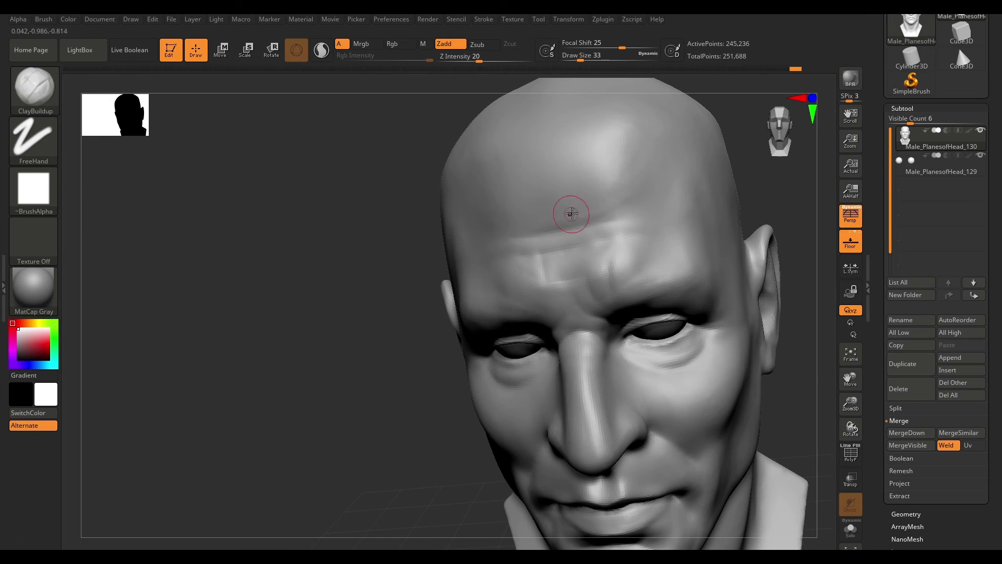
{"action": "mouse_move", "coordinate": [606, 203]}
{"action": "right_mouse_down"}
{"action": "mouse_move", "coordinate": [669, 204]}
{"action": "mouse_move", "coordinate": [709, 224]}
{"action": "mouse_move", "coordinate": [709, 250]}
{"action": "mouse_move", "coordinate": [601, 273]}
{"action": "right_mouse_up"}
- Build up the cheek in profile with ClayBuildup at draw size 49
{"action": "right_click_drag", "start_coordinate": [329, 293], "coordinate": [441, 311]}
{"action": "key", "text": "b"}
{"action": "key", "text": "c"}
{"action": "key", "text": "b"}
{"action": "mouse_move", "coordinate": [783, 329]}
{"action": "right_mouse_down"}
{"action": "mouse_move", "coordinate": [677, 317]}
{"action": "mouse_move", "coordinate": [752, 329]}
{"action": "right_mouse_up"}
{"action": "right_click_drag", "start_coordinate": [751, 329], "coordinate": [694, 342], "text": "ctrl"}
{"action": "right_click_drag", "start_coordinate": [694, 342], "coordinate": [462, 372]}
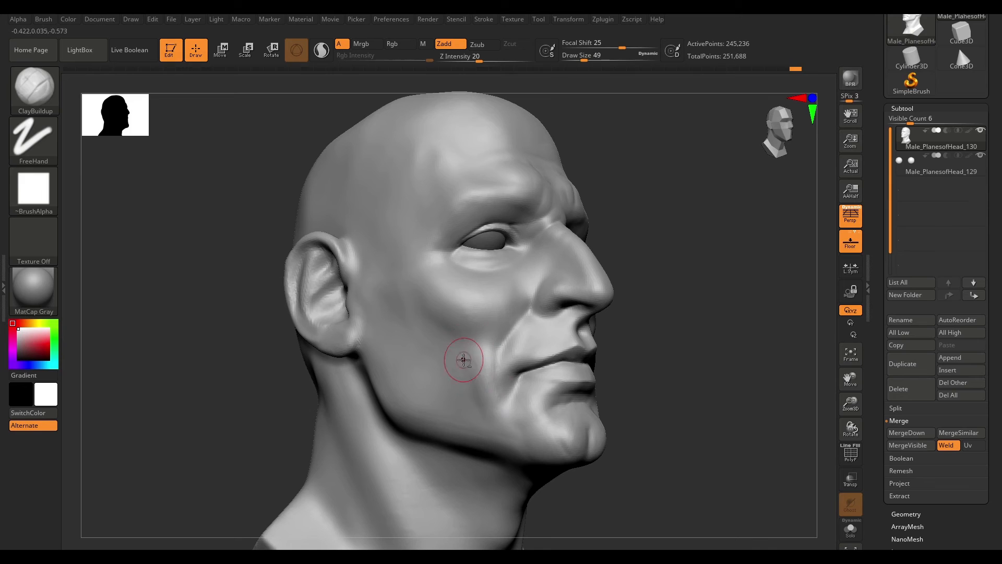
{"action": "right_click_drag", "start_coordinate": [709, 370], "coordinate": [673, 365]}
{"action": "mouse_move", "coordinate": [673, 365]}
{"action": "right_mouse_down", "text": "ctrl"}
{"action": "mouse_move", "coordinate": [680, 347]}
{"action": "mouse_move", "coordinate": [674, 397]}
{"action": "right_mouse_up", "text": "ctrl"}
{"action": "mouse_move", "coordinate": [407, 365]}
{"action": "right_mouse_down"}
{"action": "mouse_move", "coordinate": [463, 360]}
{"action": "mouse_move", "coordinate": [474, 329]}
{"action": "mouse_move", "coordinate": [551, 311]}
{"action": "mouse_move", "coordinate": [578, 327]}
{"action": "right_mouse_up"}
- Carve the nasolabial fold beside the mouth with DamStandard
{"action": "key", "text": "b"}
{"action": "key", "text": "d"}
{"action": "key", "text": "s"}
{"action": "left_click_drag", "start_coordinate": [575, 344], "coordinate": [572, 352]}
{"action": "mouse_move", "coordinate": [572, 352]}
{"action": "right_mouse_down"}
{"action": "mouse_move", "coordinate": [496, 360]}
{"action": "mouse_move", "coordinate": [522, 347]}
{"action": "right_mouse_up"}
{"action": "left_click_drag", "start_coordinate": [594, 336], "coordinate": [582, 334]}
{"action": "right_click_drag", "start_coordinate": [616, 360], "coordinate": [562, 351]}
- Build up both cheeks with ClayBuildup and deepen the nasolabial fold with DamStandard
{"action": "key", "text": "b"}
{"action": "key", "text": "c"}
{"action": "key", "text": "b"}
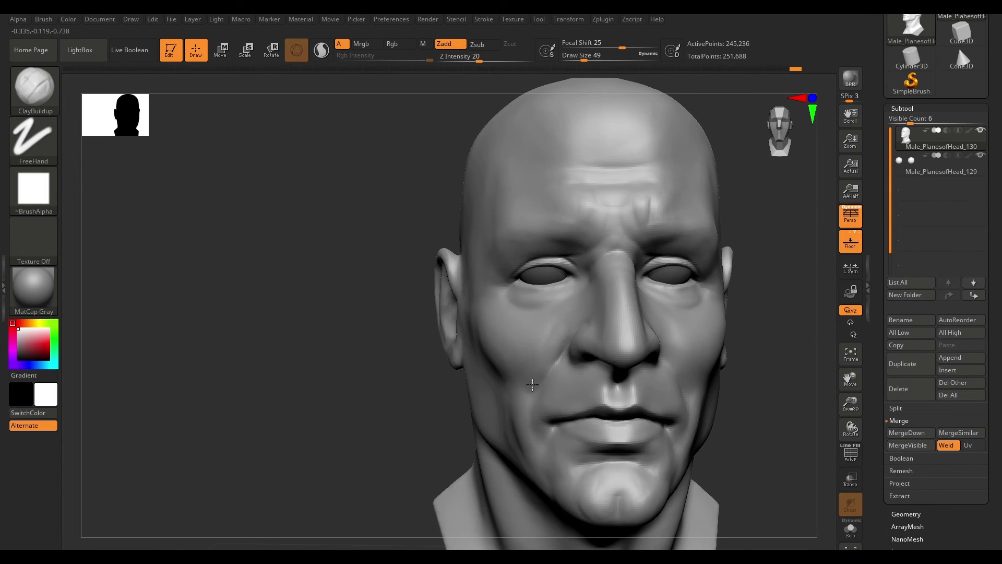
{"action": "left_click_drag", "start_coordinate": [550, 319], "coordinate": [566, 340], "text": "shift"}
{"action": "left_click_drag", "start_coordinate": [740, 316], "coordinate": [812, 324]}
{"action": "key", "text": "b"}
{"action": "key", "text": "d"}
{"action": "key", "text": "s"}
{"action": "right_click_drag", "start_coordinate": [563, 355], "coordinate": [543, 353]}
- Add more clay to the cheek with ClayBuildup and recarve the fold with DamStandard
{"action": "key", "text": "b"}
{"action": "key", "text": "c"}
{"action": "key", "text": "b"}
{"action": "left_click_drag", "start_coordinate": [532, 384], "coordinate": [576, 328]}
{"action": "mouse_move", "coordinate": [759, 340]}
{"action": "left_mouse_down"}
{"action": "mouse_move", "coordinate": [477, 369]}
{"action": "mouse_move", "coordinate": [604, 331]}
{"action": "mouse_move", "coordinate": [483, 321]}
{"action": "left_mouse_up"}
{"action": "mouse_move", "coordinate": [543, 306]}
{"action": "right_mouse_down"}
{"action": "mouse_move", "coordinate": [637, 383]}
{"action": "mouse_move", "coordinate": [727, 324]}
{"action": "right_mouse_up"}
{"action": "left_click_drag", "start_coordinate": [727, 324], "coordinate": [571, 360]}
- Add more clay to the cheek with ClayBuildup
{"action": "key", "text": "b"}
{"action": "key", "text": "d"}
{"action": "key", "text": "s"}
{"action": "right_click_drag", "start_coordinate": [571, 360], "coordinate": [633, 350], "text": "ctrl"}
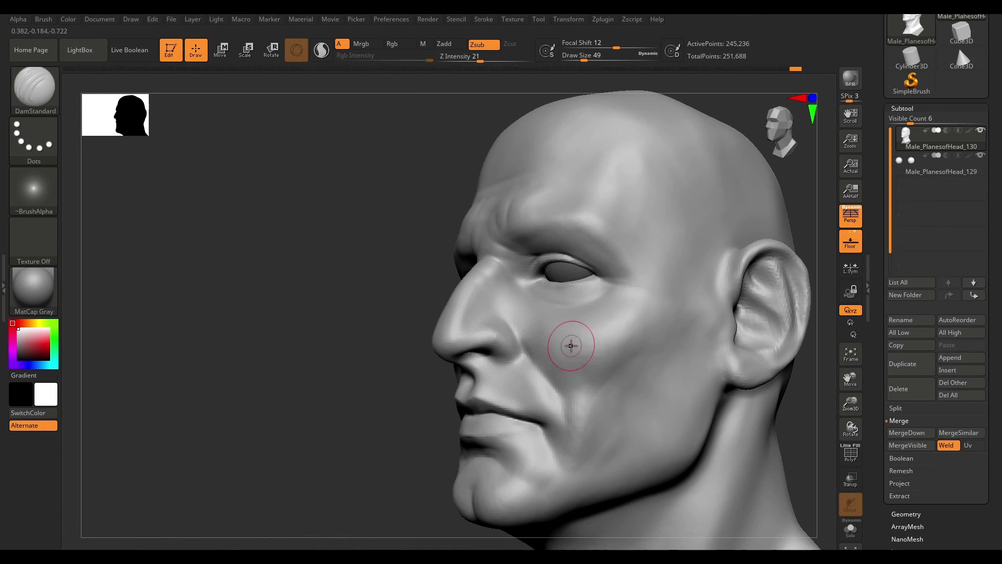
- Switch to DamStandard at draw size 41 and carve a wrinkle across the forehead
{"action": "key", "text": "b"}
{"action": "key", "text": "c"}
{"action": "key", "text": "b"}
{"action": "left_click_drag", "start_coordinate": [358, 364], "coordinate": [508, 332]}
{"action": "mouse_move", "coordinate": [487, 328]}
{"action": "right_mouse_down"}
{"action": "mouse_move", "coordinate": [597, 358]}
{"action": "mouse_move", "coordinate": [646, 324]}
{"action": "mouse_move", "coordinate": [463, 366]}
{"action": "mouse_move", "coordinate": [631, 346]}
{"action": "mouse_move", "coordinate": [673, 411]}
{"action": "mouse_move", "coordinate": [616, 361]}
{"action": "mouse_move", "coordinate": [673, 304]}
{"action": "mouse_move", "coordinate": [660, 393]}
{"action": "right_mouse_up"}
{"action": "key", "text": "b"}
{"action": "key", "text": "m"}
{"action": "key", "text": "v"}
{"action": "key", "text": "b"}
{"action": "key", "text": "d"}
{"action": "key", "text": "s"}
{"action": "right_click_drag", "start_coordinate": [678, 270], "coordinate": [522, 247]}
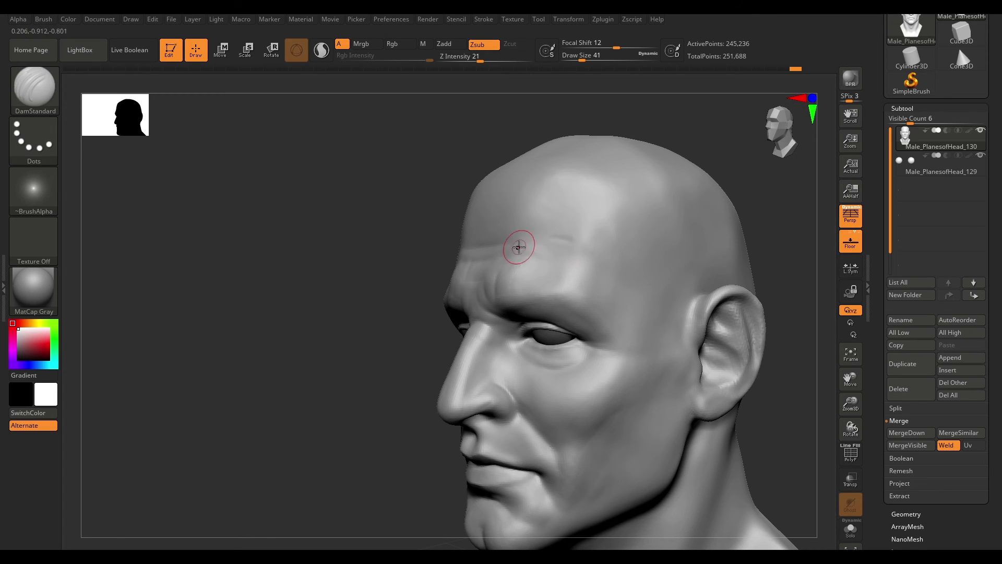
{"action": "mouse_move", "coordinate": [768, 212]}
{"action": "right_mouse_down"}
{"action": "mouse_move", "coordinate": [381, 351]}
{"action": "mouse_move", "coordinate": [328, 339]}
{"action": "right_mouse_up"}
{"action": "mouse_move", "coordinate": [694, 276]}
{"action": "right_mouse_down", "text": "ctrl"}
{"action": "mouse_move", "coordinate": [704, 334]}
{"action": "mouse_move", "coordinate": [711, 302]}
{"action": "right_mouse_up", "text": "ctrl"}
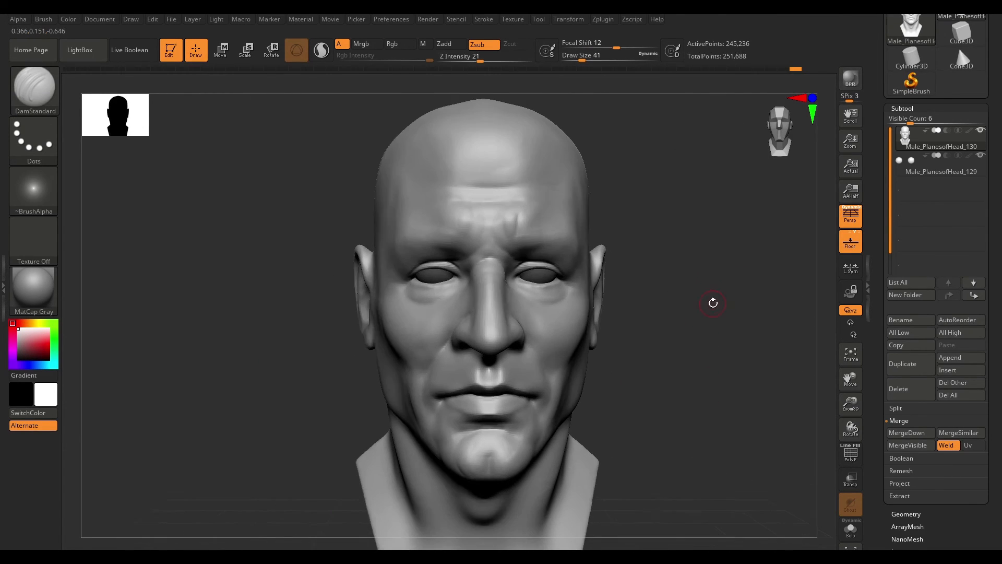
- Carve further horizontal forehead wrinkles with DamStandard
{"action": "right_click_drag", "start_coordinate": [668, 209], "coordinate": [678, 251]}
{"action": "right_click_drag", "start_coordinate": [717, 197], "coordinate": [723, 269]}
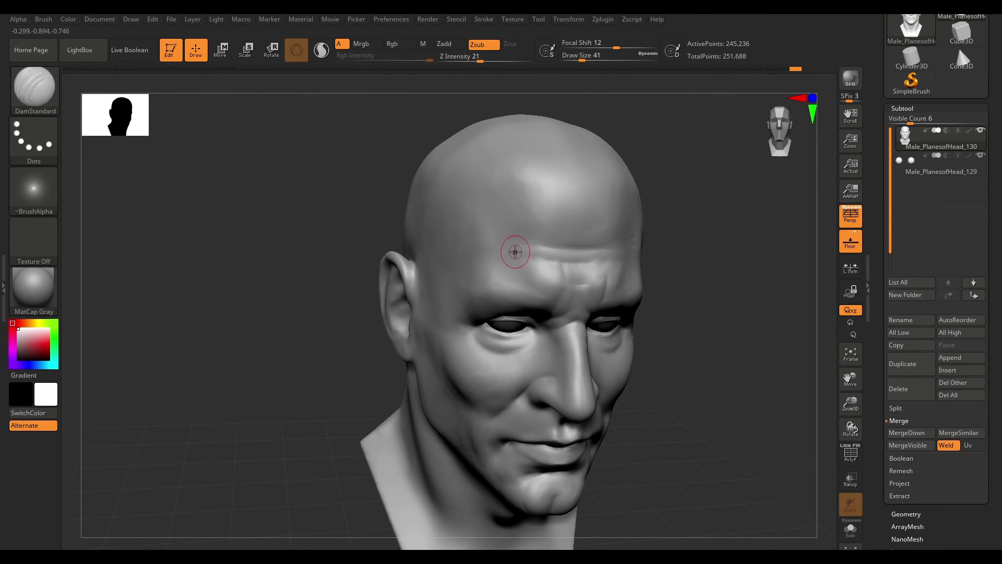
{"action": "right_click_drag", "start_coordinate": [517, 251], "coordinate": [632, 254]}
{"action": "right_click_drag", "start_coordinate": [746, 246], "coordinate": [736, 209]}
{"action": "right_click_drag", "start_coordinate": [324, 342], "coordinate": [355, 349], "text": "shift"}
{"action": "right_click_drag", "start_coordinate": [691, 271], "coordinate": [705, 342], "text": "ctrl"}
{"action": "right_click_drag", "start_coordinate": [646, 303], "coordinate": [657, 314]}
- Apply BasicMaterial to the head to preview the sculpt under lighting
{"action": "left_click", "coordinate": [210, 31]}
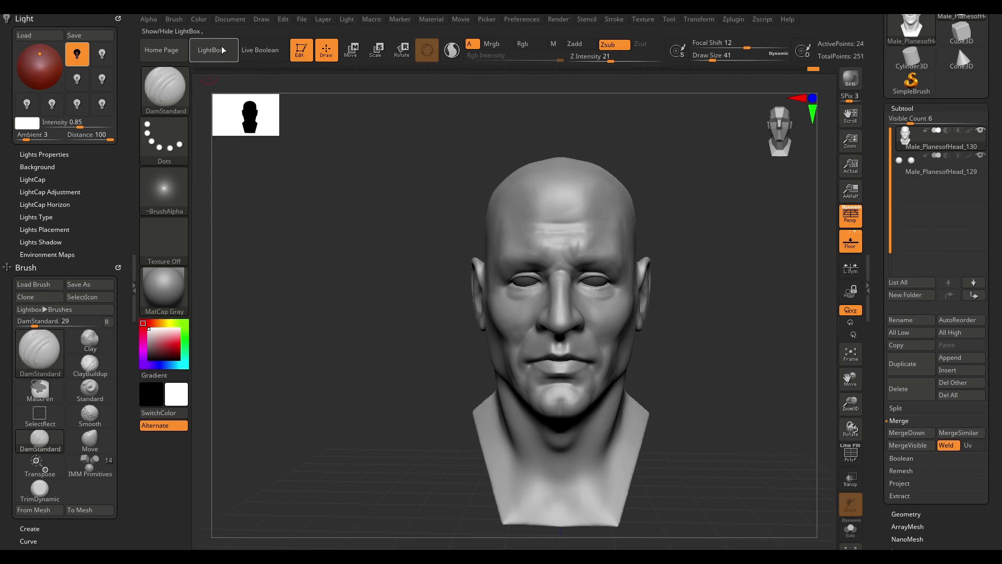
{"action": "left_click", "coordinate": [164, 290]}
{"action": "left_click", "coordinate": [392, 344]}
- Reposition the light direction on the light sphere while checking the head from different angles
{"action": "mouse_move", "coordinate": [38, 55]}
{"action": "left_mouse_down"}
{"action": "mouse_move", "coordinate": [31, 64]}
{"action": "mouse_move", "coordinate": [40, 53]}
{"action": "left_mouse_up"}
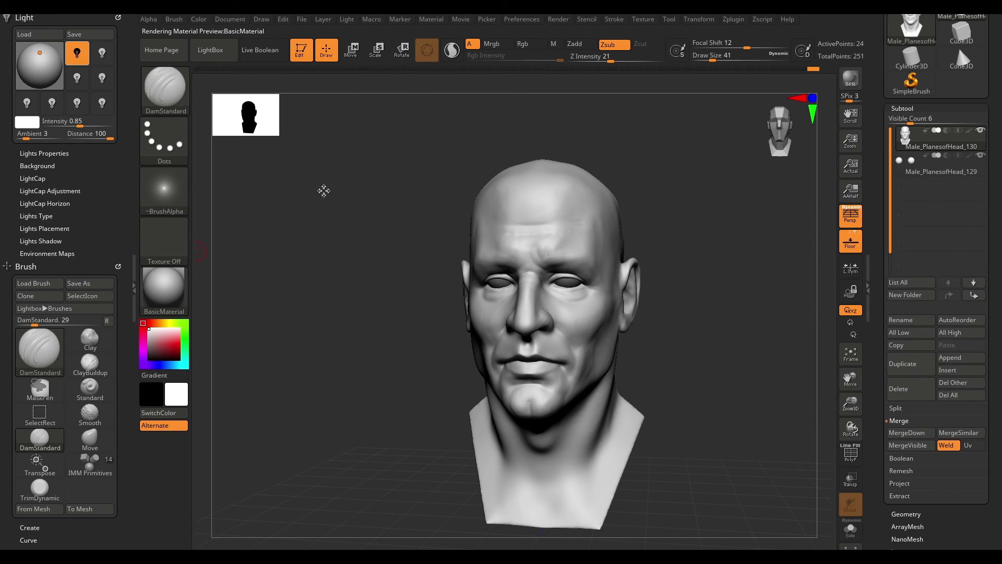
{"action": "left_click_drag", "start_coordinate": [409, 280], "coordinate": [419, 280], "text": "shift"}
{"action": "left_click_drag", "start_coordinate": [40, 53], "coordinate": [35, 66]}
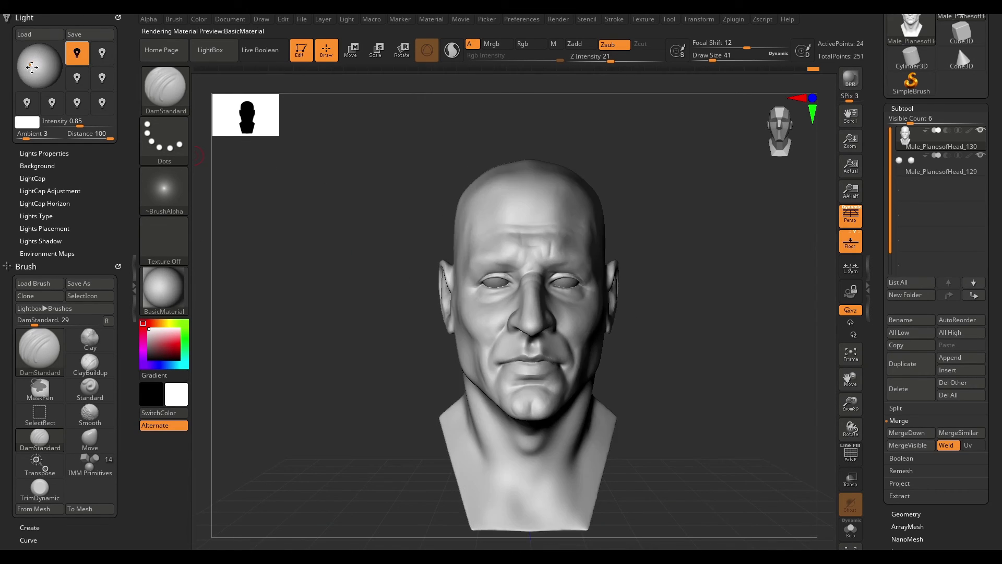
{"action": "left_click", "coordinate": [35, 66]}
{"action": "left_click", "coordinate": [36, 66]}
{"action": "left_click", "coordinate": [25, 71]}
{"action": "left_click_drag", "start_coordinate": [334, 230], "coordinate": [682, 290]}
{"action": "left_click_drag", "start_coordinate": [41, 68], "coordinate": [51, 58]}
{"action": "left_click", "coordinate": [49, 63]}
{"action": "left_click", "coordinate": [49, 67]}
- Build up the brow ridge and forehead bulges with ClayBuildup
{"action": "left_click_drag", "start_coordinate": [699, 208], "coordinate": [731, 234], "text": "alt"}
{"action": "mouse_move", "coordinate": [731, 219]}
{"action": "left_mouse_down"}
{"action": "mouse_move", "coordinate": [745, 257]}
{"action": "mouse_move", "coordinate": [745, 219]}
{"action": "mouse_move", "coordinate": [778, 256]}
{"action": "mouse_move", "coordinate": [673, 256]}
{"action": "left_mouse_up"}
{"action": "key", "text": "b"}
{"action": "key", "text": "c"}
{"action": "key", "text": "b"}
{"action": "left_click_drag", "start_coordinate": [783, 298], "coordinate": [794, 282]}
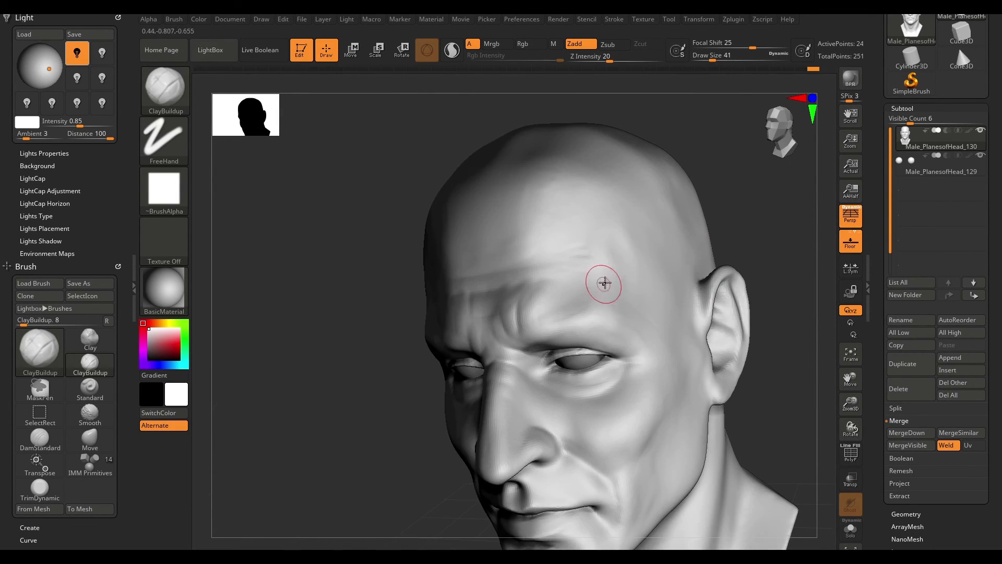
{"action": "left_click_drag", "start_coordinate": [720, 303], "coordinate": [783, 308]}
{"action": "left_click_drag", "start_coordinate": [610, 308], "coordinate": [685, 300]}
- Switch the material back to MatCap Gray and close the light settings
{"action": "left_click", "coordinate": [165, 290]}
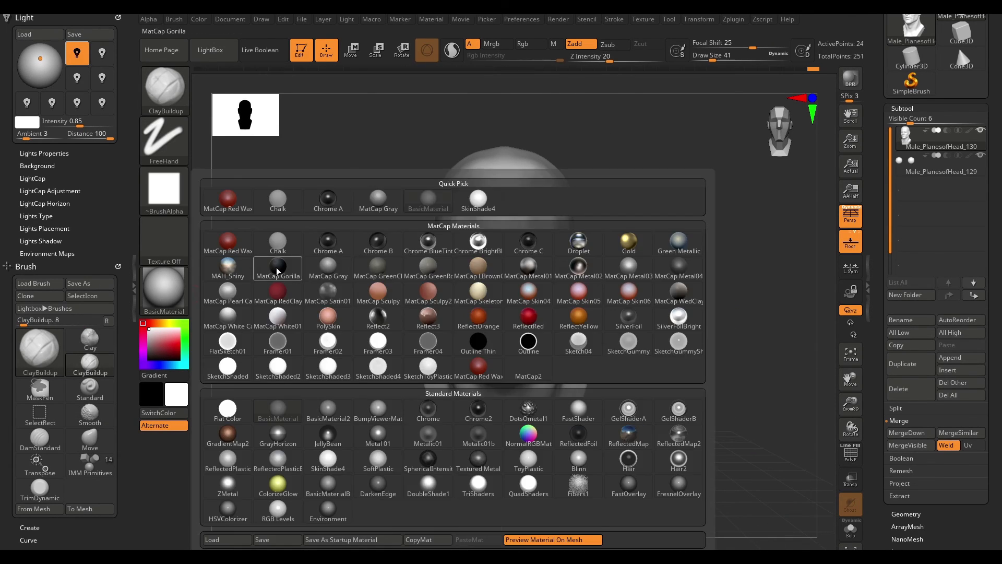
{"action": "left_click", "coordinate": [275, 270]}
{"action": "left_click", "coordinate": [25, 18]}
{"action": "left_click", "coordinate": [134, 287]}
- Carve a crease beneath the lower eyelid with DamStandard
{"action": "mouse_move", "coordinate": [616, 292]}
{"action": "left_mouse_down"}
{"action": "mouse_move", "coordinate": [678, 302]}
{"action": "mouse_move", "coordinate": [649, 291]}
{"action": "mouse_move", "coordinate": [704, 351]}
{"action": "left_mouse_up"}
{"action": "mouse_move", "coordinate": [658, 293]}
{"action": "left_mouse_down", "text": "alt"}
{"action": "mouse_move", "coordinate": [765, 339]}
{"action": "mouse_move", "coordinate": [694, 334]}
{"action": "left_mouse_up", "text": "alt"}
{"action": "key", "text": "b"}
{"action": "key", "text": "d"}
{"action": "key", "text": "s"}
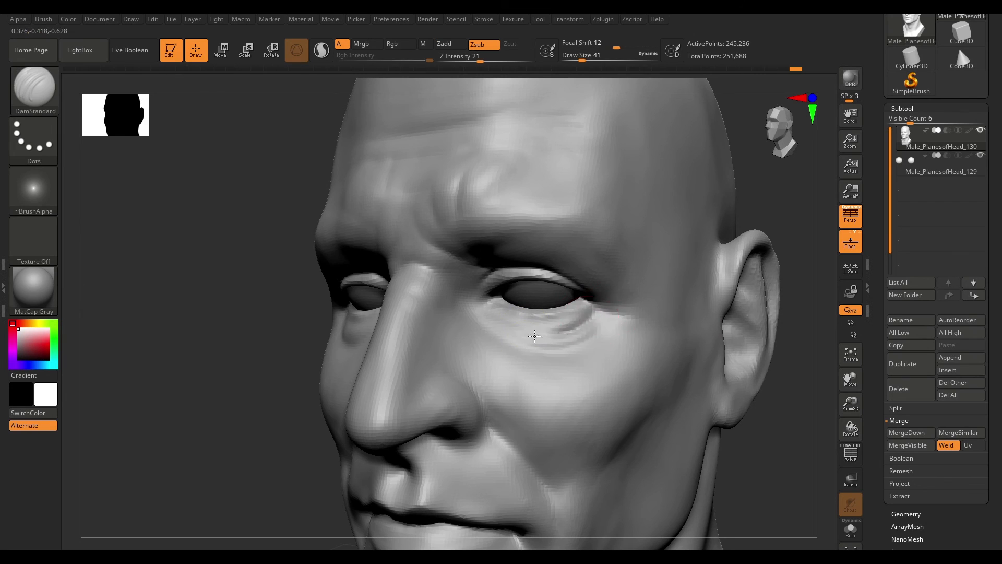
{"action": "mouse_move", "coordinate": [793, 340]}
{"action": "left_mouse_down", "text": "alt"}
{"action": "mouse_move", "coordinate": [660, 329]}
{"action": "mouse_move", "coordinate": [568, 336]}
{"action": "left_mouse_up", "text": "alt"}
- Smooth the area beneath the eye
{"action": "key", "text": "b"}
{"action": "key", "text": "c"}
{"action": "key", "text": "b"}
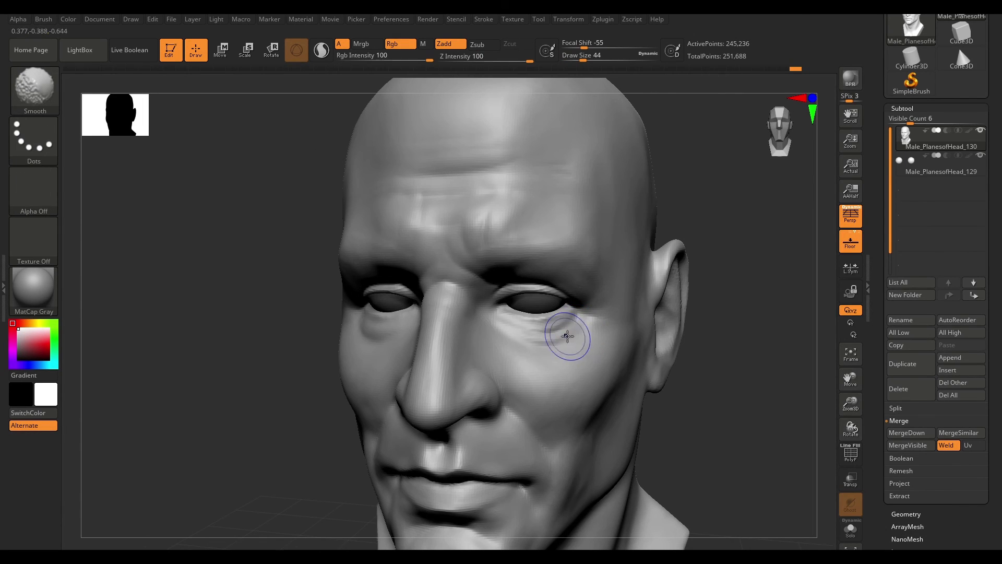
{"action": "mouse_move", "coordinate": [526, 348]}
{"action": "right_mouse_down", "text": "ctrl"}
{"action": "mouse_move", "coordinate": [615, 405]}
{"action": "mouse_move", "coordinate": [694, 396]}
{"action": "right_mouse_up", "text": "ctrl"}
- Carve another crease on the side of the cheek with DamStandard
{"action": "key", "text": "b"}
{"action": "key", "text": "d"}
{"action": "key", "text": "s"}
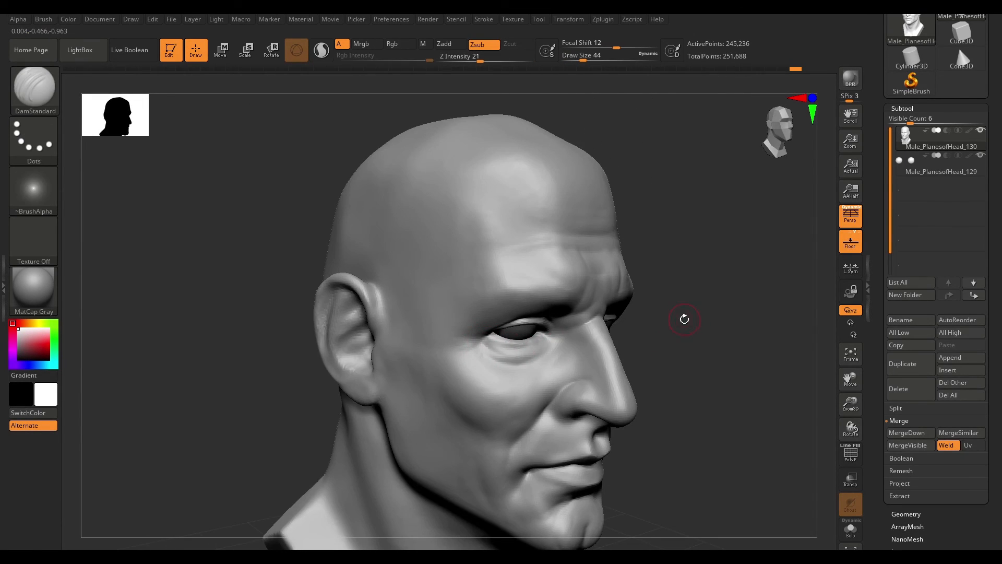
{"action": "left_click_drag", "start_coordinate": [687, 320], "coordinate": [647, 350], "text": "alt"}
{"action": "left_click_drag", "start_coordinate": [731, 329], "coordinate": [537, 380]}
- Build up the cheek beside the nose with ClayBuildup
{"action": "key", "text": "b"}
{"action": "key", "text": "c"}
{"action": "key", "text": "b"}
{"action": "left_click_drag", "start_coordinate": [308, 434], "coordinate": [522, 355]}
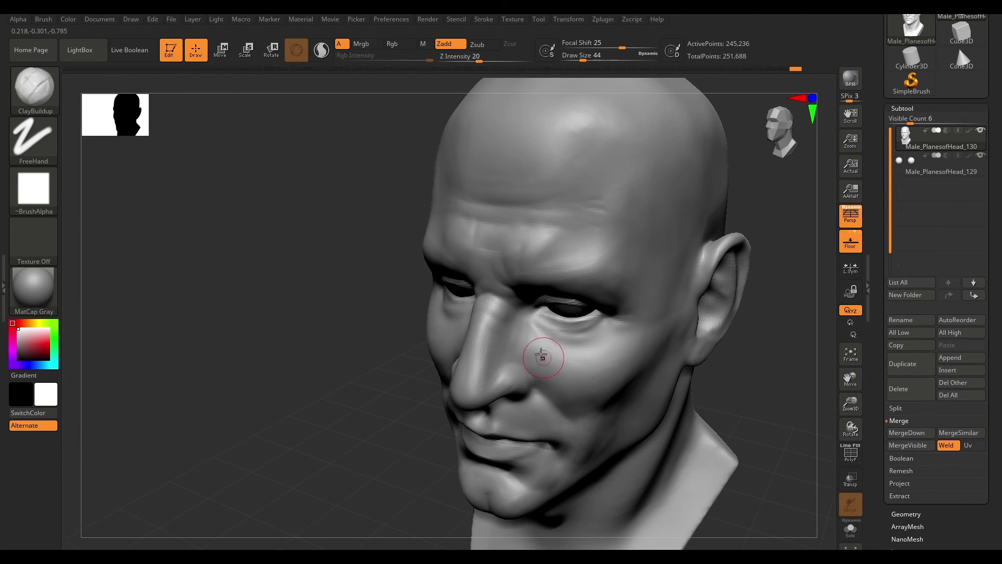
{"action": "left_click_drag", "start_coordinate": [739, 337], "coordinate": [782, 340]}
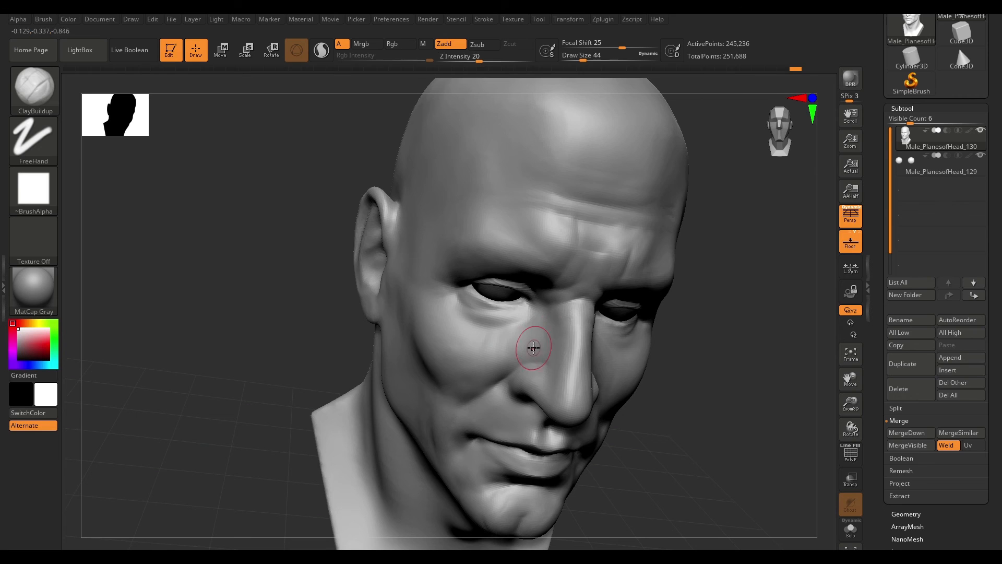
{"action": "left_click_drag", "start_coordinate": [452, 352], "coordinate": [540, 329]}
{"action": "left_click_drag", "start_coordinate": [540, 330], "coordinate": [521, 349], "text": "shift"}
{"action": "mouse_move", "coordinate": [767, 318]}
{"action": "left_mouse_down"}
{"action": "mouse_move", "coordinate": [736, 334]}
{"action": "mouse_move", "coordinate": [776, 318]}
{"action": "mouse_move", "coordinate": [673, 324]}
{"action": "mouse_move", "coordinate": [698, 347]}
{"action": "mouse_move", "coordinate": [752, 312]}
{"action": "mouse_move", "coordinate": [703, 337]}
{"action": "left_mouse_up"}
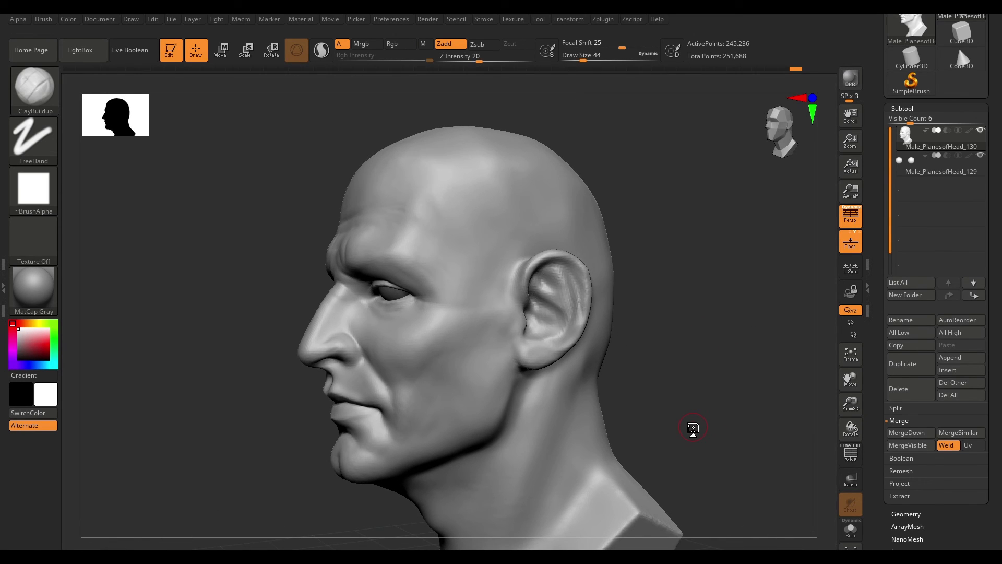
- Turn on Sculptris Pro mode for the head in profile view
{"action": "mouse_move", "coordinate": [693, 428]}
{"action": "left_mouse_down"}
{"action": "mouse_move", "coordinate": [703, 340]}
{"action": "mouse_move", "coordinate": [673, 356]}
{"action": "mouse_move", "coordinate": [676, 298]}
{"action": "mouse_move", "coordinate": [693, 364]}
{"action": "mouse_move", "coordinate": [716, 340]}
{"action": "mouse_move", "coordinate": [647, 349]}
{"action": "mouse_move", "coordinate": [652, 271]}
{"action": "mouse_move", "coordinate": [718, 318]}
{"action": "mouse_move", "coordinate": [699, 360]}
{"action": "left_mouse_up"}
{"action": "left_click", "coordinate": [323, 56]}
{"action": "mouse_move", "coordinate": [552, 260]}
{"action": "left_mouse_down"}
{"action": "mouse_move", "coordinate": [557, 285]}
{"action": "mouse_move", "coordinate": [523, 293]}
{"action": "mouse_move", "coordinate": [525, 283]}
{"action": "left_mouse_up"}
{"action": "key", "text": "space"}
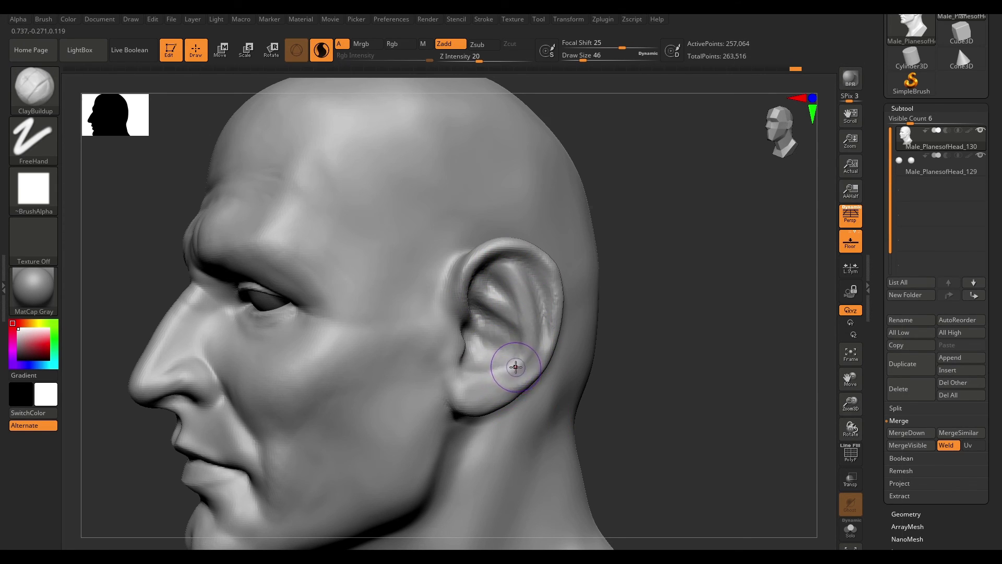
- Sculpt the ear's inner folds with ClayBuildup in Sculptris Pro
{"action": "left_click_drag", "start_coordinate": [699, 334], "coordinate": [663, 313]}
{"action": "key", "text": "space"}
{"action": "left_click_drag", "start_coordinate": [510, 369], "coordinate": [508, 369]}
{"action": "left_click_drag", "start_coordinate": [513, 364], "coordinate": [493, 374]}
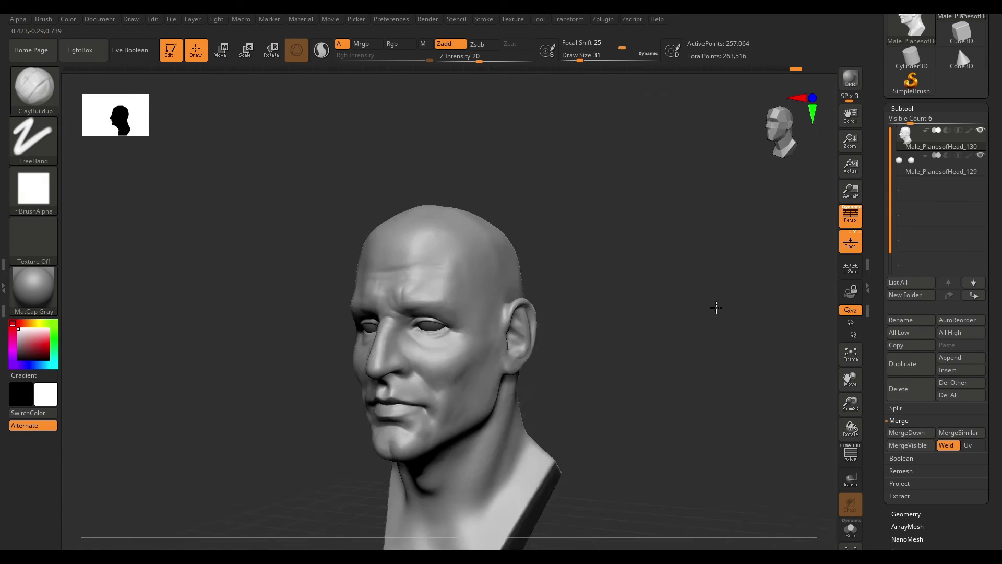
{"action": "mouse_move", "coordinate": [716, 306]}
{"action": "left_mouse_down"}
{"action": "mouse_move", "coordinate": [641, 360]}
{"action": "mouse_move", "coordinate": [611, 289]}
{"action": "mouse_move", "coordinate": [545, 330]}
{"action": "left_mouse_up"}
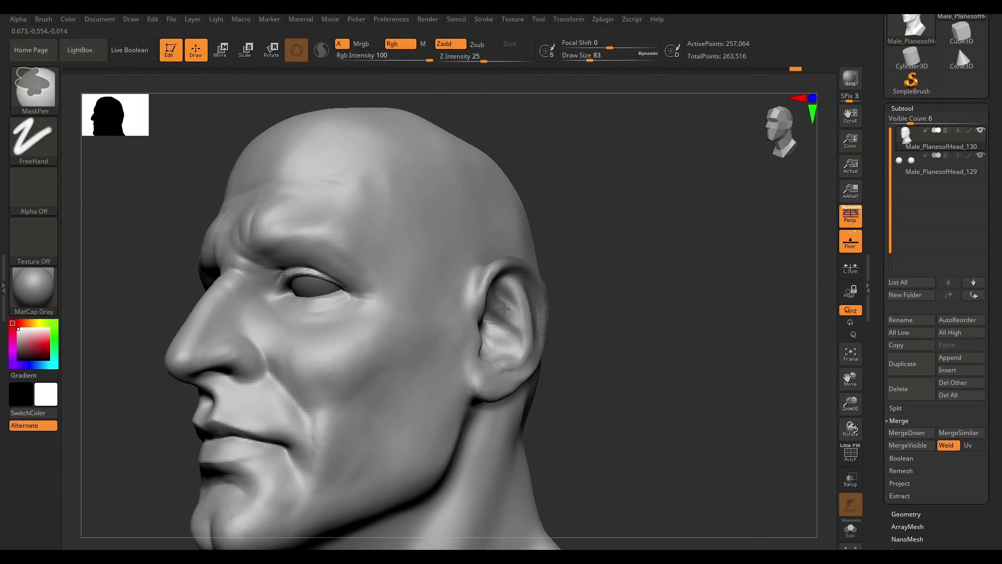
{"action": "left_click_drag", "start_coordinate": [666, 303], "coordinate": [649, 357]}
{"action": "left_click_drag", "start_coordinate": [528, 329], "coordinate": [541, 327]}
{"action": "right_click_drag", "start_coordinate": [541, 327], "coordinate": [599, 334], "text": "ctrl"}
{"action": "left_click_drag", "start_coordinate": [599, 334], "coordinate": [554, 293]}
{"action": "right_click_drag", "start_coordinate": [554, 293], "coordinate": [600, 329], "text": "ctrl"}
{"action": "mouse_move", "coordinate": [600, 329]}
{"action": "left_mouse_down"}
{"action": "mouse_move", "coordinate": [628, 349]}
{"action": "mouse_move", "coordinate": [618, 330]}
{"action": "left_mouse_up"}
{"action": "right_click_drag", "start_coordinate": [631, 328], "coordinate": [659, 317], "text": "ctrl"}
{"action": "key", "text": "b"}
{"action": "key", "text": "c"}
{"action": "key", "text": "b"}
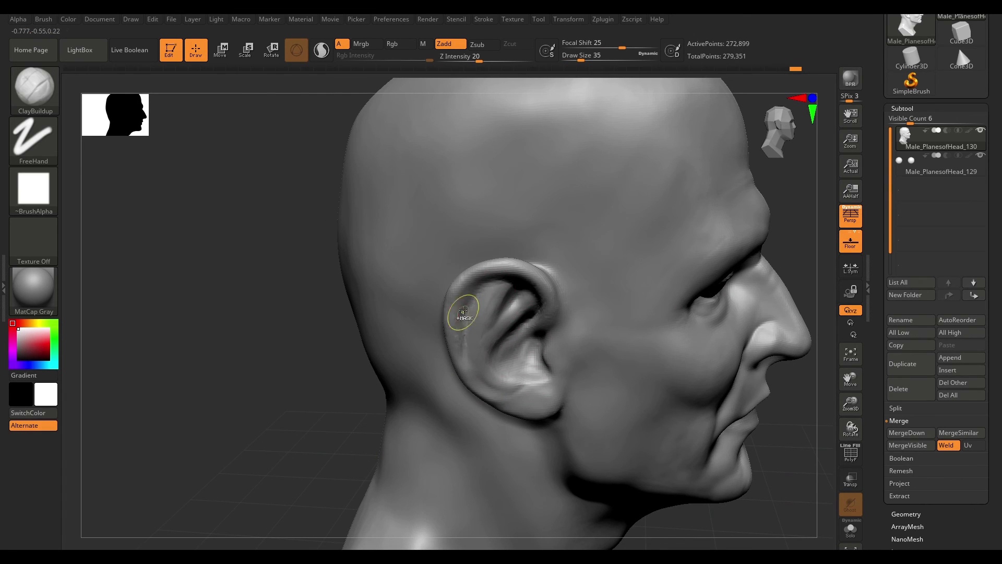
{"action": "key", "text": "ctrl"}
{"action": "key", "text": "ctrl"}
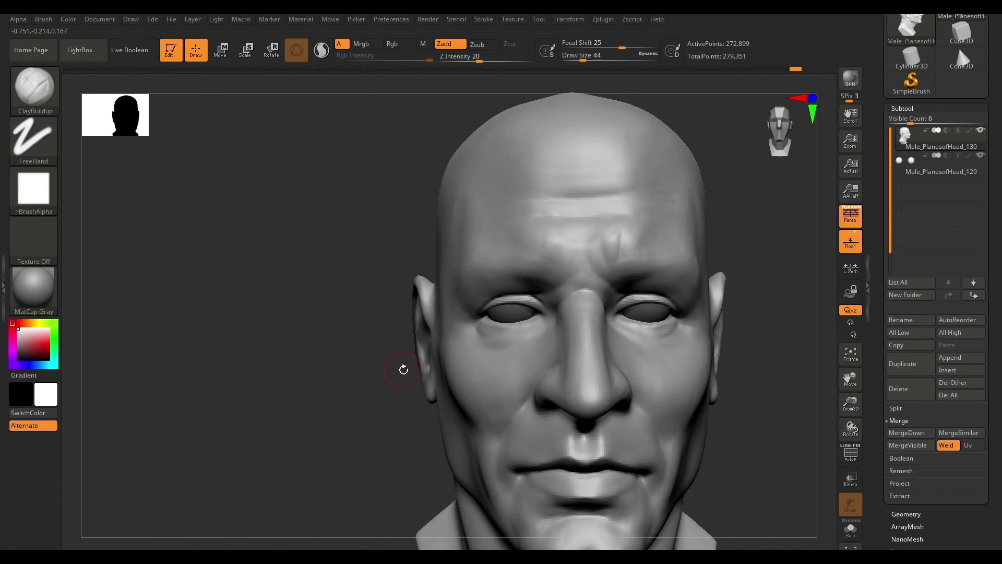
{"action": "key", "text": "b"}
{"action": "key", "text": "m"}
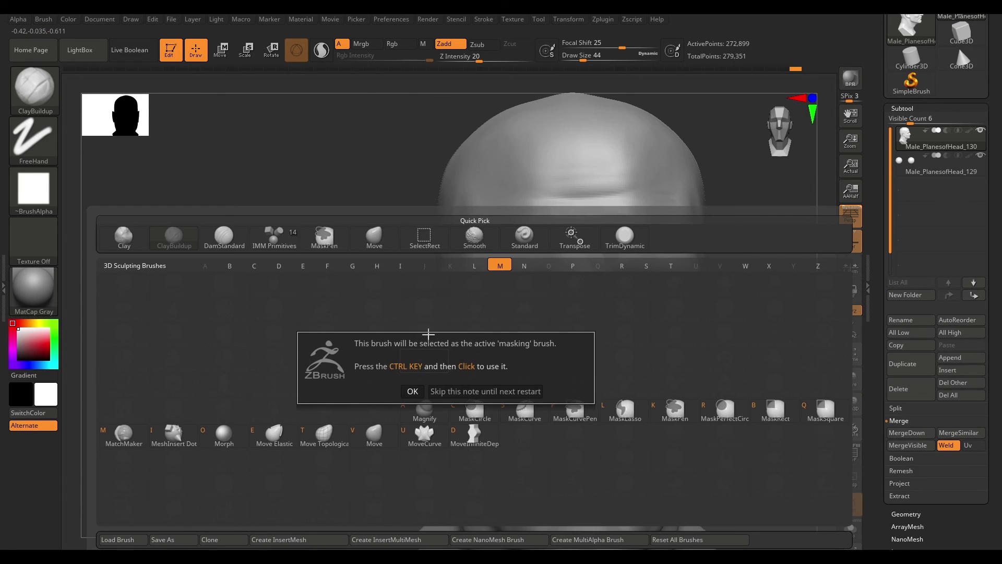
{"action": "left_click", "coordinate": [415, 396]}
- Reshape the ear with the Move brush
{"action": "key", "text": "b"}
{"action": "key", "text": "m"}
{"action": "key", "text": "v"}
{"action": "key", "text": "space"}
{"action": "mouse_move", "coordinate": [360, 365]}
{"action": "left_mouse_down"}
{"action": "mouse_move", "coordinate": [401, 355]}
{"action": "mouse_move", "coordinate": [378, 379]}
{"action": "mouse_move", "coordinate": [272, 365]}
{"action": "mouse_move", "coordinate": [334, 362]}
{"action": "left_mouse_up"}
{"action": "left_click_drag", "start_coordinate": [261, 360], "coordinate": [355, 365]}
{"action": "left_click_drag", "start_coordinate": [626, 386], "coordinate": [521, 391]}
{"action": "left_click_drag", "start_coordinate": [601, 444], "coordinate": [585, 410], "text": "alt"}
{"action": "mouse_move", "coordinate": [543, 353]}
{"action": "left_mouse_down"}
{"action": "mouse_move", "coordinate": [534, 333]}
{"action": "mouse_move", "coordinate": [519, 351]}
{"action": "left_mouse_up"}
{"action": "left_click_drag", "start_coordinate": [209, 358], "coordinate": [292, 340]}
{"action": "left_click_drag", "start_coordinate": [299, 376], "coordinate": [328, 402]}
{"action": "left_click_drag", "start_coordinate": [574, 292], "coordinate": [647, 313], "text": "alt"}
- Add clay to the ear's rim and inner folds with ClayBuildup at draw size 39
{"action": "key", "text": "b"}
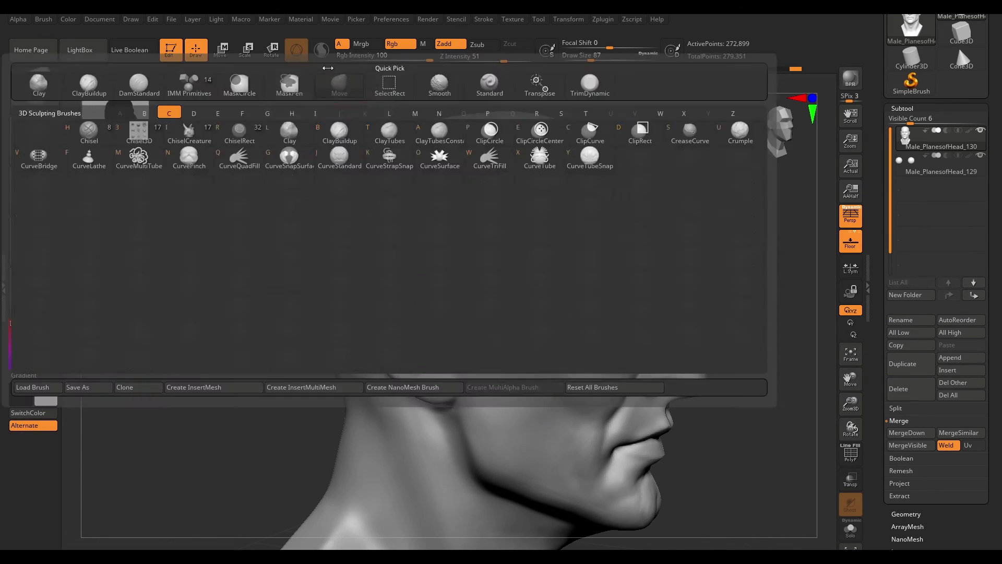
{"action": "key", "text": "c"}
{"action": "key", "text": "b"}
{"action": "key", "text": "space"}
{"action": "left_click", "coordinate": [417, 342]}
{"action": "left_click_drag", "start_coordinate": [417, 342], "coordinate": [410, 342]}
{"action": "left_click_drag", "start_coordinate": [720, 270], "coordinate": [757, 271]}
{"action": "left_click_drag", "start_coordinate": [379, 292], "coordinate": [382, 328]}
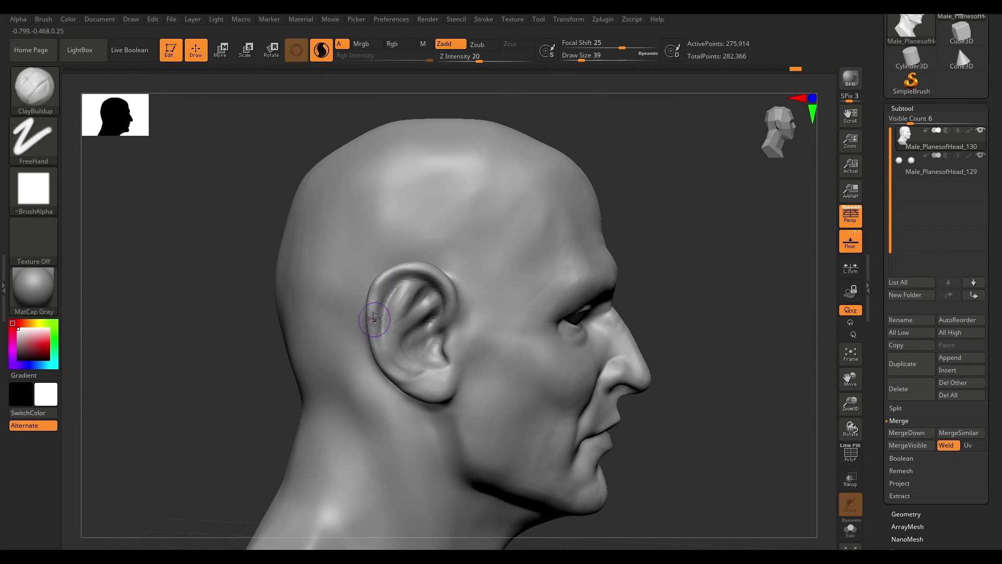
{"action": "left_click_drag", "start_coordinate": [448, 281], "coordinate": [457, 309]}
{"action": "mouse_move", "coordinate": [457, 309]}
{"action": "left_mouse_down", "text": "shift"}
{"action": "mouse_move", "coordinate": [453, 293]}
{"action": "mouse_move", "coordinate": [449, 313]}
{"action": "mouse_move", "coordinate": [429, 293]}
{"action": "left_mouse_up", "text": "shift"}
- Carve a crease inside the upper ear with DamStandard
{"action": "key", "text": "b"}
{"action": "key", "text": "d"}
{"action": "key", "text": "s"}
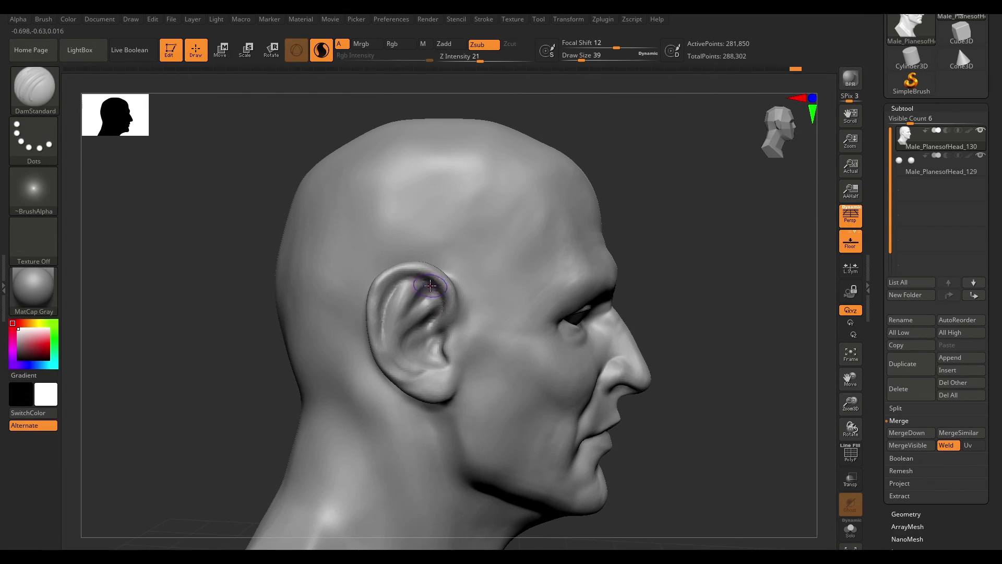
{"action": "left_click_drag", "start_coordinate": [705, 334], "coordinate": [663, 329]}
- Build up the tragus and inner ear forms with ClayBuildup
{"action": "key", "text": "b"}
{"action": "key", "text": "c"}
{"action": "key", "text": "b"}
{"action": "left_click_drag", "start_coordinate": [404, 342], "coordinate": [441, 360]}
{"action": "left_click_drag", "start_coordinate": [694, 228], "coordinate": [702, 272]}
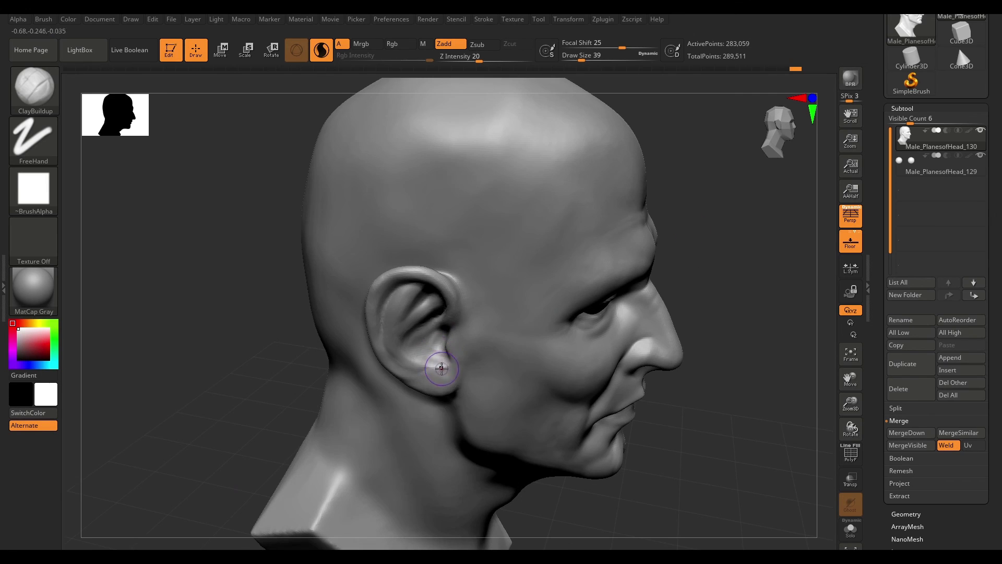
{"action": "left_click_drag", "start_coordinate": [442, 346], "coordinate": [419, 355], "text": "alt"}
{"action": "left_click_drag", "start_coordinate": [715, 233], "coordinate": [711, 193]}
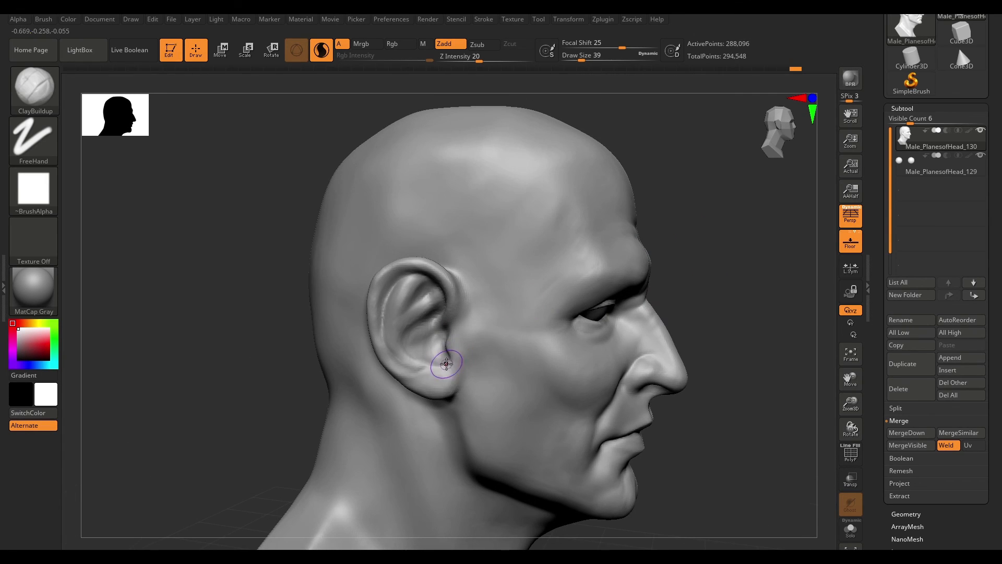
{"action": "left_click_drag", "start_coordinate": [420, 367], "coordinate": [402, 333], "text": "shift"}
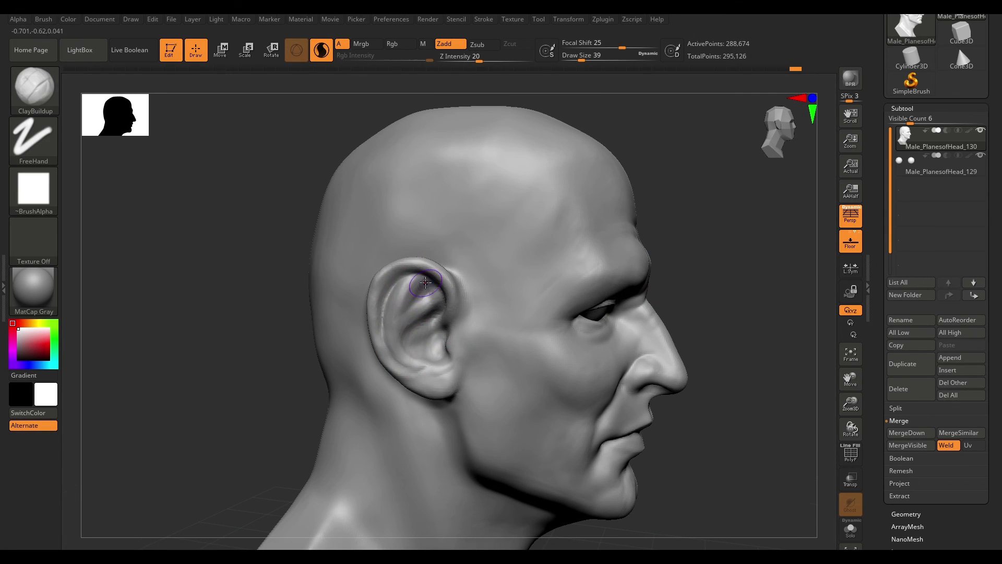
{"action": "right_click_drag", "start_coordinate": [459, 329], "coordinate": [433, 309]}
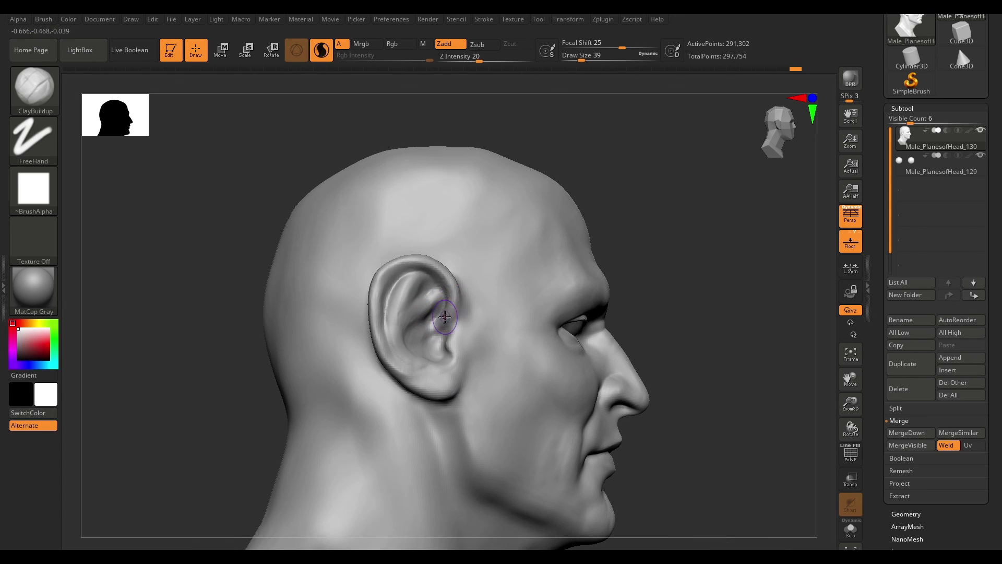
- Continue building up the ear's folds and rim with ClayBuildup
{"action": "left_click_drag", "start_coordinate": [711, 249], "coordinate": [600, 271]}
{"action": "left_click_drag", "start_coordinate": [441, 342], "coordinate": [434, 361], "text": "shift"}
{"action": "mouse_move", "coordinate": [449, 356]}
{"action": "right_mouse_down"}
{"action": "mouse_move", "coordinate": [604, 324]}
{"action": "mouse_move", "coordinate": [518, 301]}
{"action": "mouse_move", "coordinate": [570, 335]}
{"action": "mouse_move", "coordinate": [530, 260]}
{"action": "right_mouse_up"}
{"action": "left_click_drag", "start_coordinate": [530, 260], "coordinate": [485, 266]}
{"action": "right_click_drag", "start_coordinate": [734, 339], "coordinate": [493, 312]}
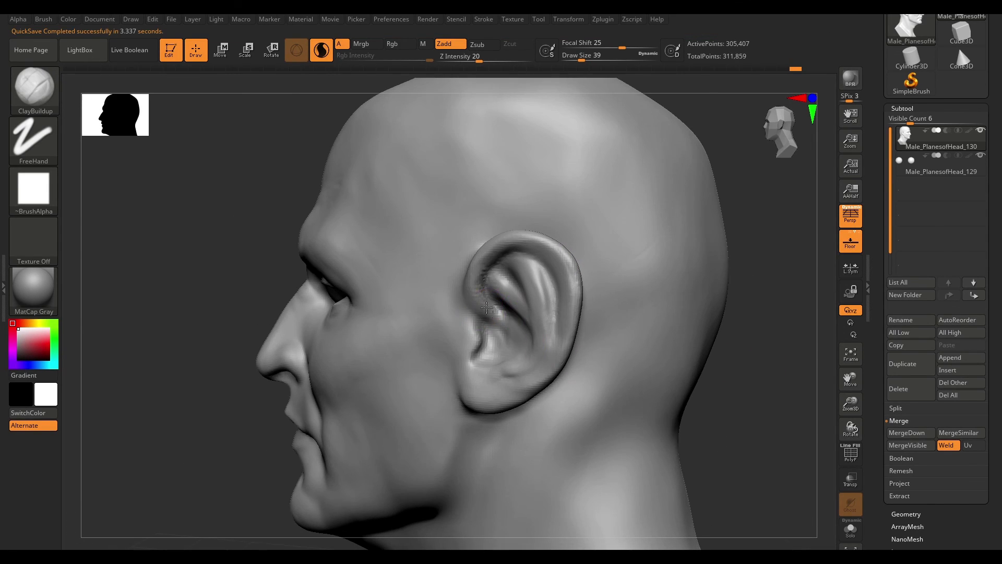
{"action": "left_click_drag", "start_coordinate": [480, 297], "coordinate": [521, 308]}
{"action": "right_click_drag", "start_coordinate": [788, 351], "coordinate": [535, 315]}
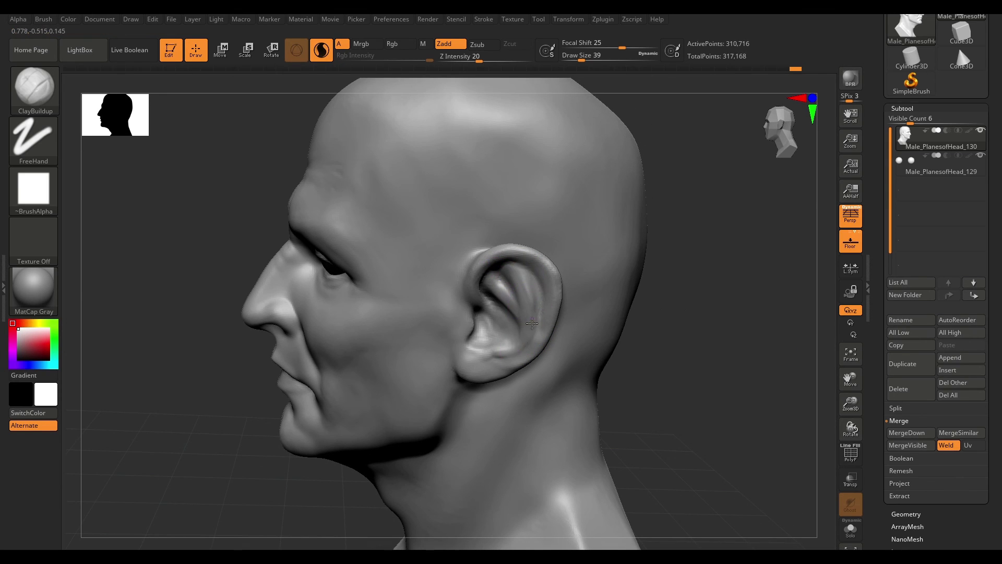
{"action": "mouse_move", "coordinate": [509, 345]}
{"action": "right_mouse_down"}
{"action": "mouse_move", "coordinate": [725, 331]}
{"action": "mouse_move", "coordinate": [663, 324]}
{"action": "mouse_move", "coordinate": [731, 319]}
{"action": "mouse_move", "coordinate": [649, 315]}
{"action": "mouse_move", "coordinate": [456, 148]}
{"action": "right_mouse_up"}
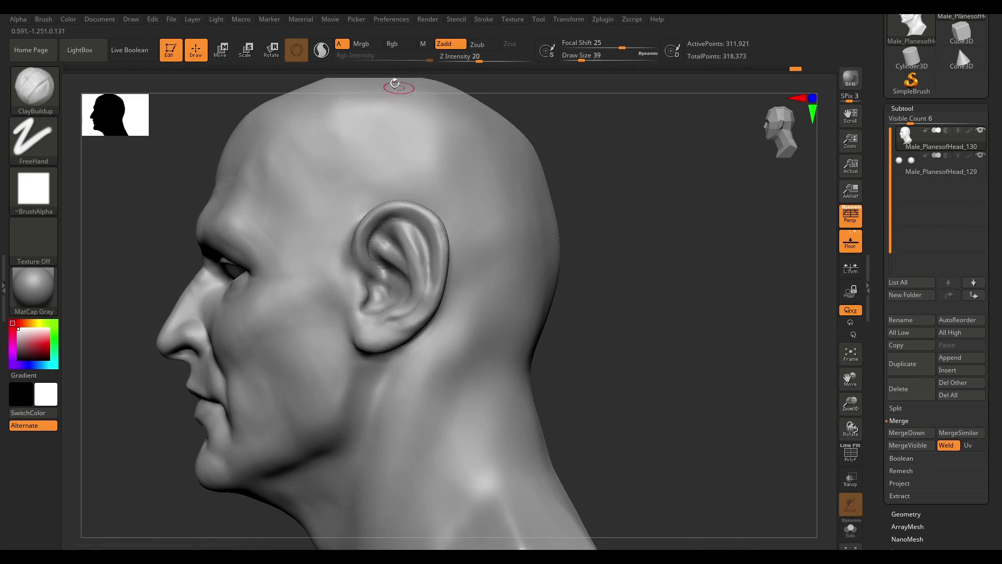
{"action": "mouse_move", "coordinate": [536, 324]}
{"action": "right_mouse_down"}
{"action": "mouse_move", "coordinate": [660, 277]}
{"action": "mouse_move", "coordinate": [611, 340]}
{"action": "right_mouse_up"}
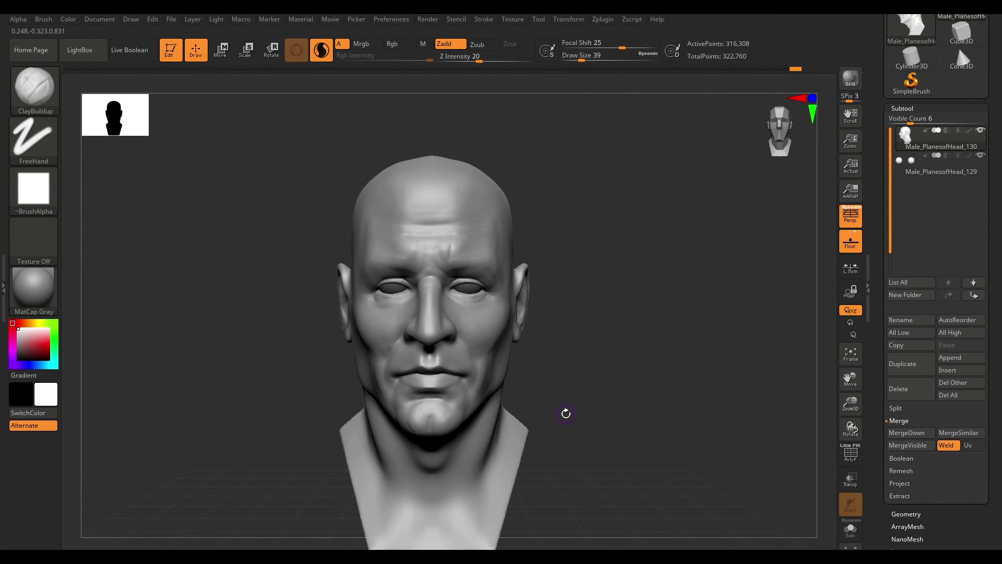
- Smooth the upper eyelid of the eye on the model's left
{"action": "mouse_move", "coordinate": [549, 327]}
{"action": "right_mouse_down", "text": "ctrl"}
{"action": "mouse_move", "coordinate": [633, 328]}
{"action": "mouse_move", "coordinate": [738, 264]}
{"action": "mouse_move", "coordinate": [511, 273]}
{"action": "right_mouse_up", "text": "ctrl"}
{"action": "key", "text": "space"}
{"action": "key", "text": "shift"}
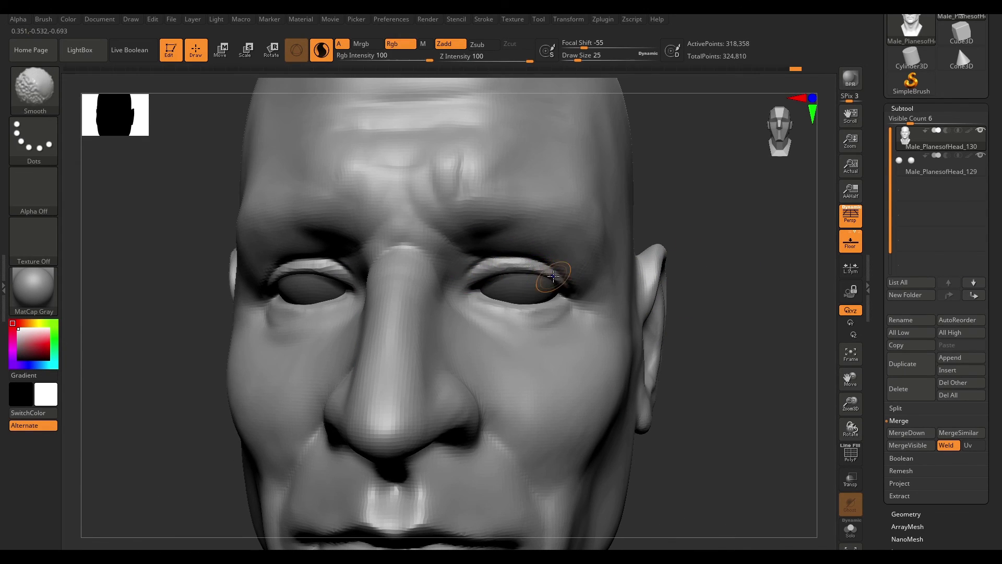
{"action": "left_click_drag", "start_coordinate": [501, 267], "coordinate": [541, 269], "text": "shift"}
{"action": "right_click_drag", "start_coordinate": [720, 233], "coordinate": [584, 238]}
- Build up the upper eyelids with ClayBuildup at draw size 20
{"action": "key", "text": "b"}
{"action": "mouse_move", "coordinate": [486, 267]}
{"action": "right_mouse_down"}
{"action": "mouse_move", "coordinate": [585, 282]}
{"action": "mouse_move", "coordinate": [501, 301]}
{"action": "right_mouse_up"}
{"action": "key", "text": "c"}
{"action": "key", "text": "b"}
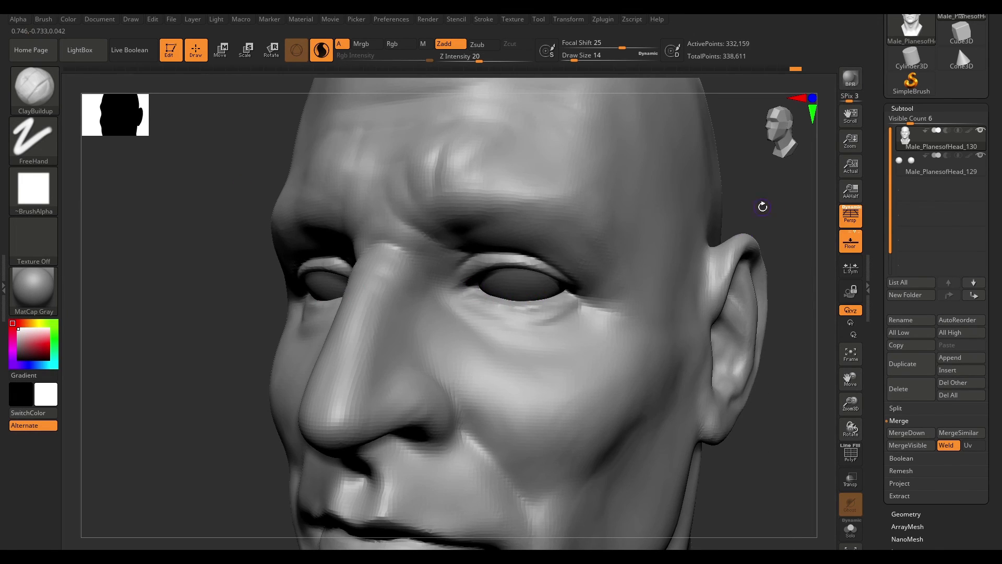
{"action": "right_click_drag", "start_coordinate": [759, 213], "coordinate": [814, 215]}
{"action": "key", "text": "space"}
{"action": "right_click_drag", "start_coordinate": [569, 284], "coordinate": [501, 290]}
{"action": "key", "text": "space"}
{"action": "left_click_drag", "start_coordinate": [481, 287], "coordinate": [460, 306]}
{"action": "key", "text": "ctrl"}
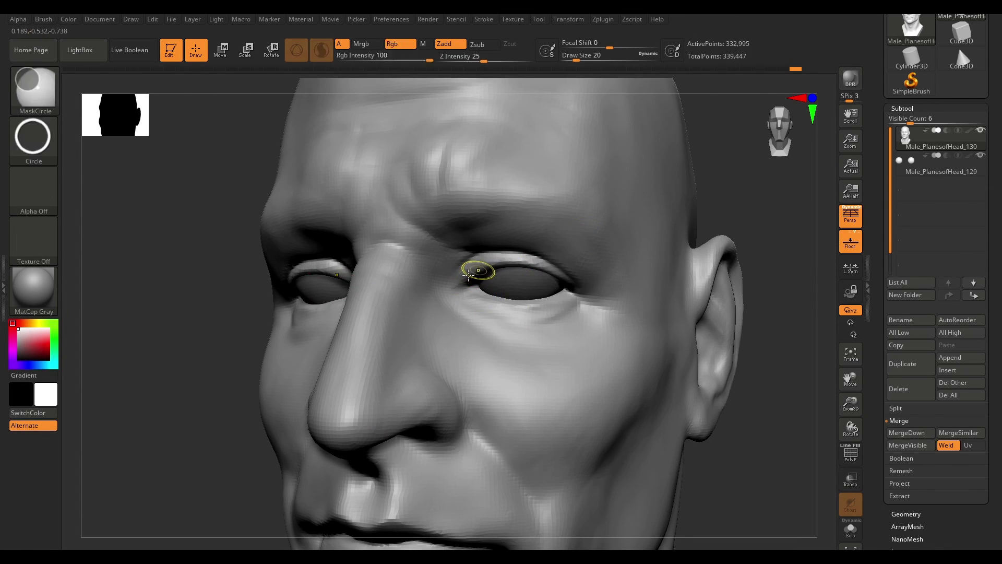
{"action": "right_click_drag", "start_coordinate": [768, 214], "coordinate": [544, 271]}
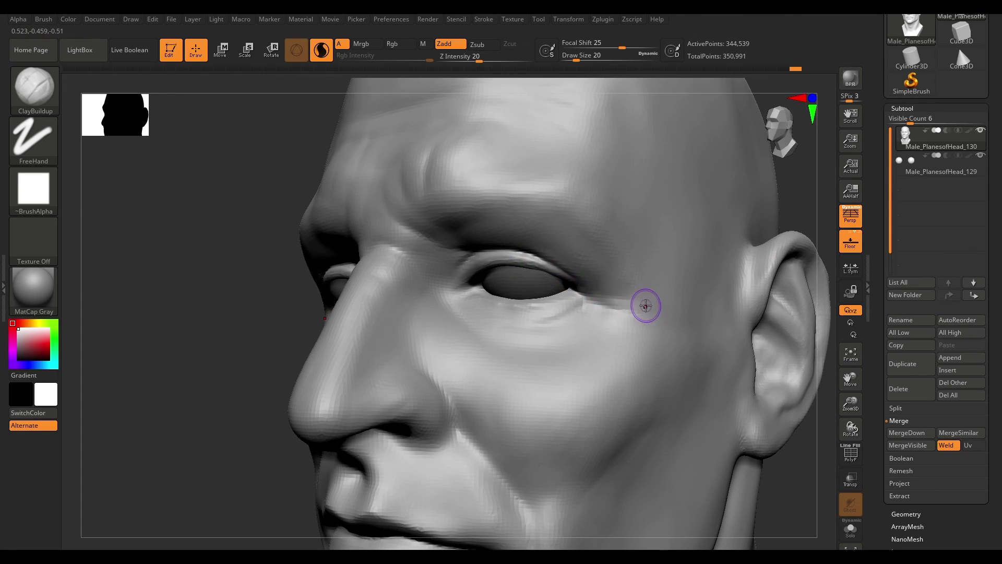
- Build up the brow ridge above the eyes with ClayBuildup while Sculptris Pro adds detail
{"action": "right_click_drag", "start_coordinate": [772, 241], "coordinate": [801, 241]}
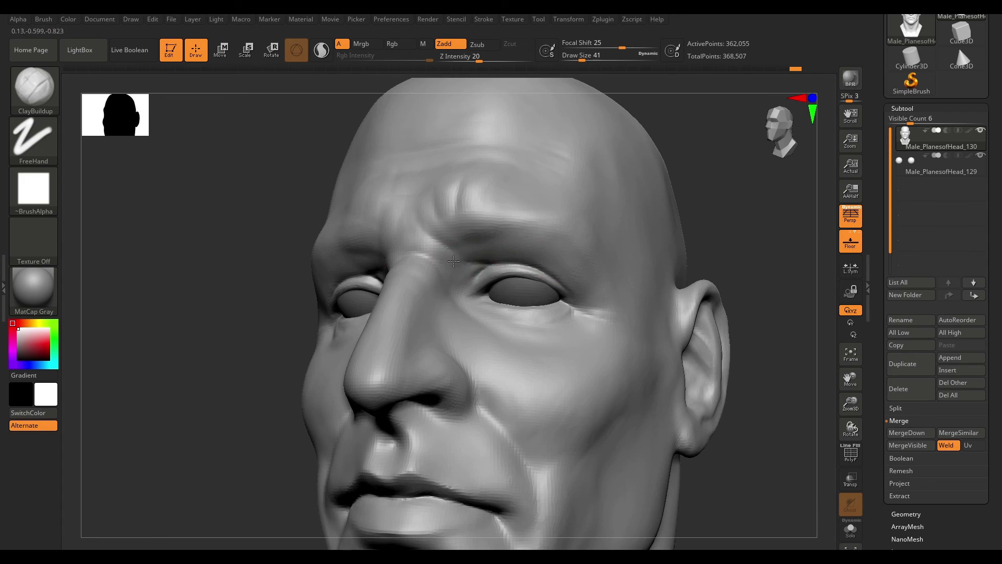
{"action": "key", "text": "f"}
{"action": "left_click_drag", "start_coordinate": [711, 235], "coordinate": [645, 299]}
- Switch to the Move brush and reshape the cheeks, nose sides and mouth area of the face
{"action": "key", "text": "b"}
{"action": "key", "text": "m"}
{"action": "key", "text": "v"}
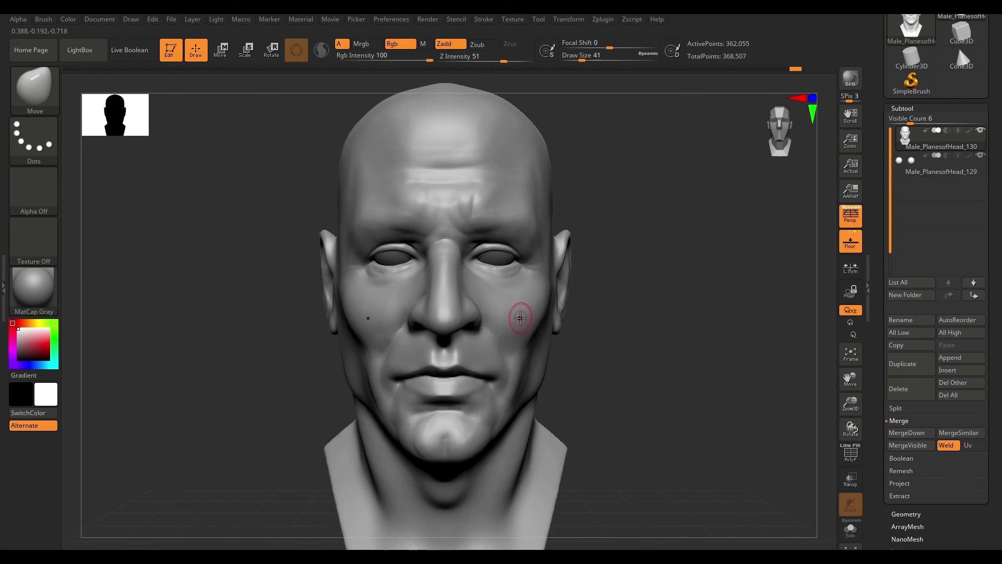
{"action": "mouse_move", "coordinate": [757, 272]}
{"action": "left_mouse_down"}
{"action": "mouse_move", "coordinate": [707, 258]}
{"action": "mouse_move", "coordinate": [752, 266]}
{"action": "left_mouse_up"}
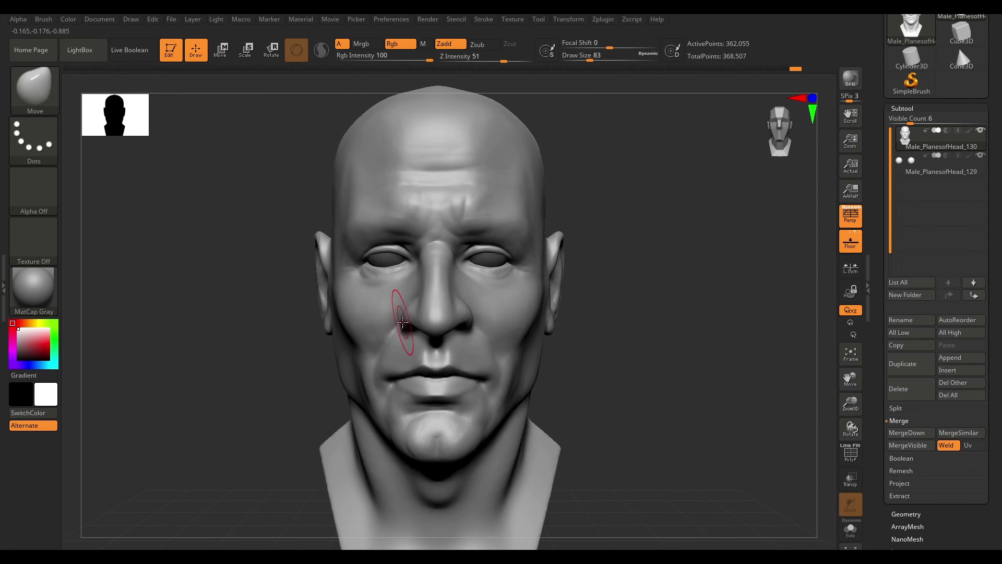
{"action": "left_click_drag", "start_coordinate": [579, 334], "coordinate": [543, 282], "text": "alt"}
{"action": "left_click_drag", "start_coordinate": [668, 277], "coordinate": [756, 310], "text": "alt"}
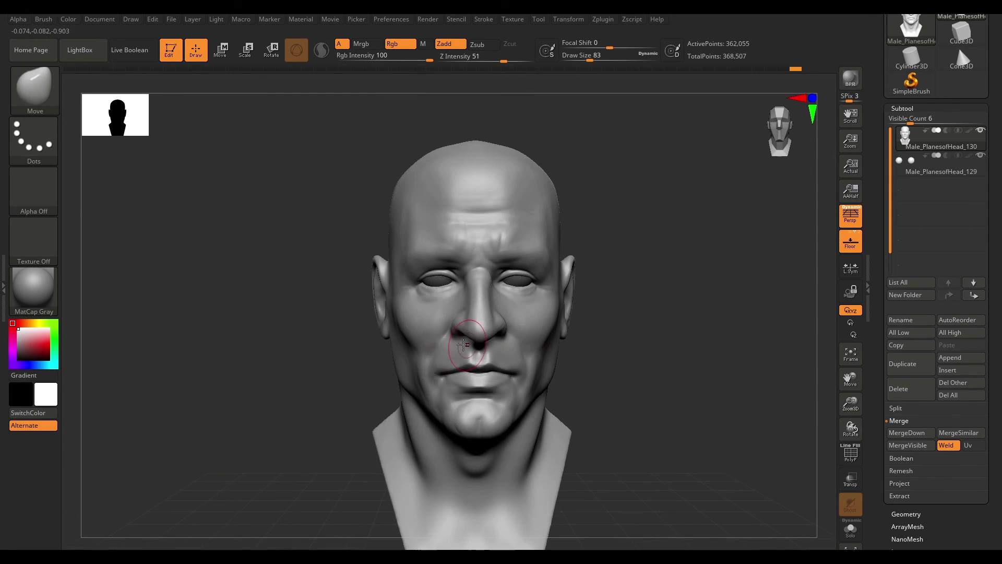
{"action": "left_click_drag", "start_coordinate": [641, 380], "coordinate": [645, 314], "text": "alt"}
{"action": "left_click_drag", "start_coordinate": [673, 284], "coordinate": [694, 313]}
{"action": "left_click_drag", "start_coordinate": [725, 224], "coordinate": [594, 253], "text": "alt"}
{"action": "left_click_drag", "start_coordinate": [664, 288], "coordinate": [645, 287]}
{"action": "mouse_move", "coordinate": [645, 287]}
{"action": "left_mouse_down", "text": "alt"}
{"action": "mouse_move", "coordinate": [635, 339]}
{"action": "mouse_move", "coordinate": [479, 302]}
{"action": "left_mouse_up", "text": "alt"}
- Build up and smooth the cheek and jaw area in front of the ear with ClayBuildup
{"action": "key", "text": "b"}
{"action": "key", "text": "c"}
{"action": "key", "text": "b"}
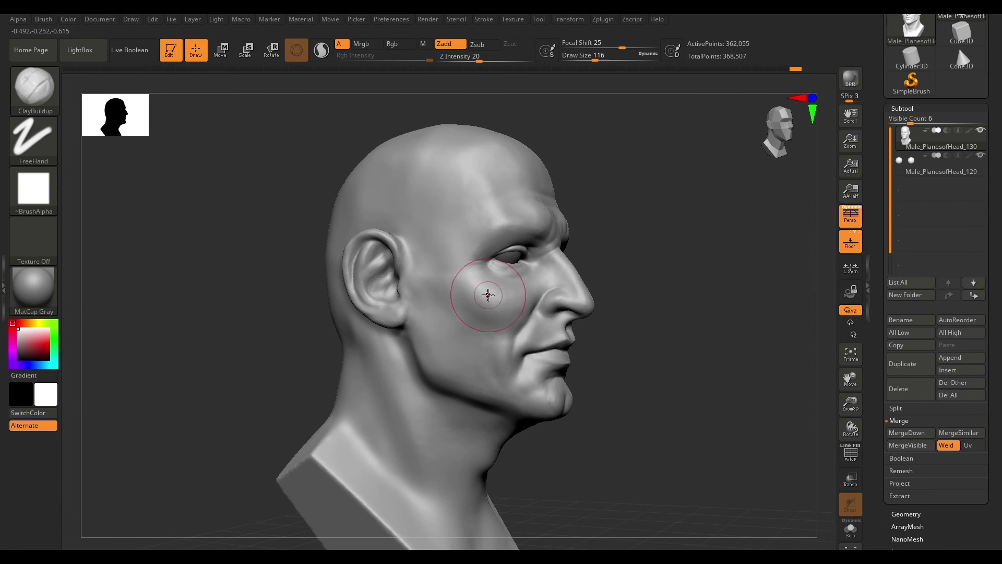
{"action": "mouse_move", "coordinate": [623, 212]}
{"action": "left_mouse_down"}
{"action": "mouse_move", "coordinate": [644, 239]}
{"action": "mouse_move", "coordinate": [687, 217]}
{"action": "left_mouse_up"}
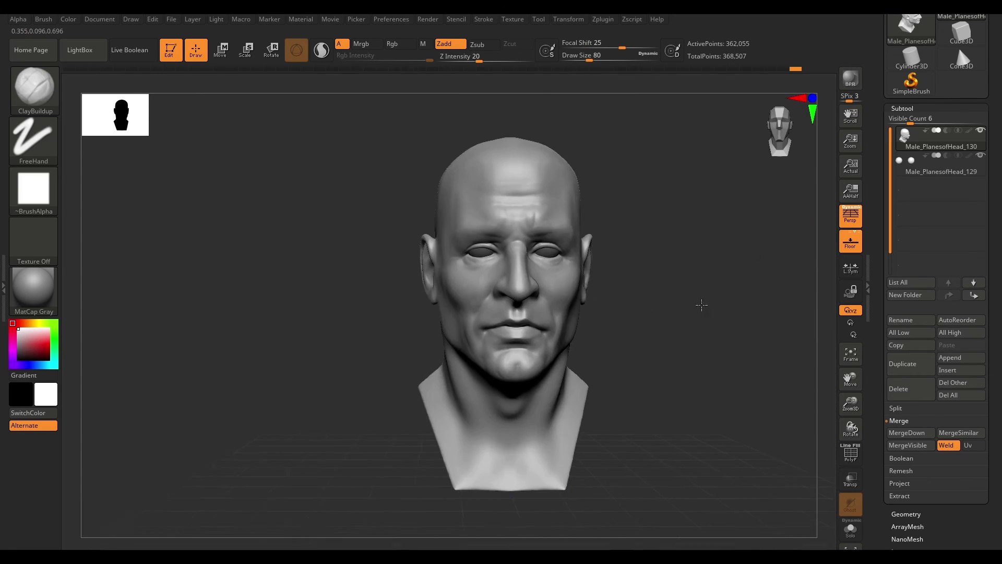
{"action": "mouse_move", "coordinate": [702, 305]}
{"action": "left_mouse_down"}
{"action": "mouse_move", "coordinate": [685, 311]}
{"action": "mouse_move", "coordinate": [680, 346]}
{"action": "mouse_move", "coordinate": [569, 324]}
{"action": "left_mouse_up"}
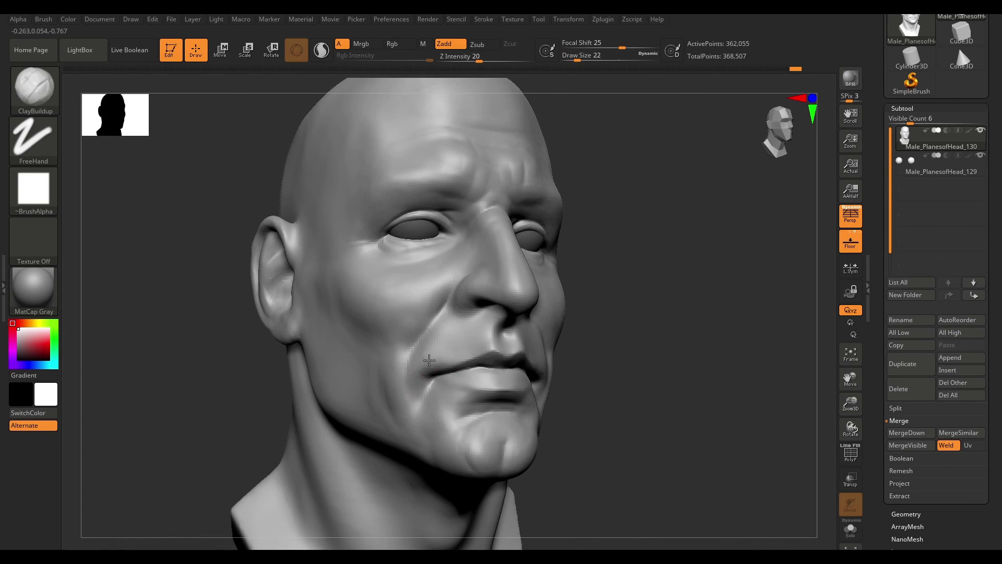
- Rotate around the head to review the overall facial forms from front, below and profile angles
{"action": "key", "text": "space"}
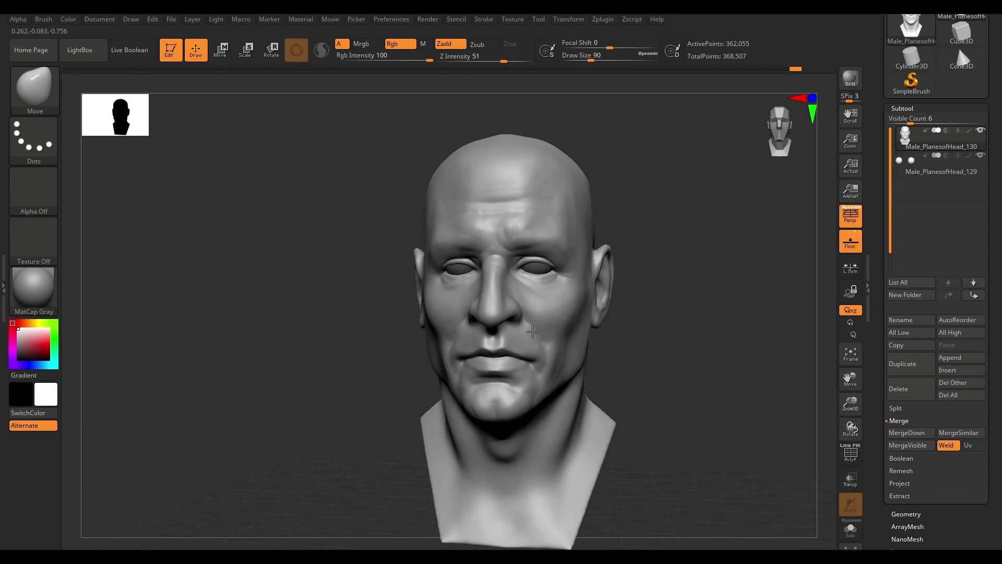
{"action": "mouse_move", "coordinate": [653, 309]}
{"action": "left_mouse_down"}
{"action": "mouse_move", "coordinate": [678, 307]}
{"action": "mouse_move", "coordinate": [640, 342]}
{"action": "mouse_move", "coordinate": [690, 349]}
{"action": "left_mouse_up"}
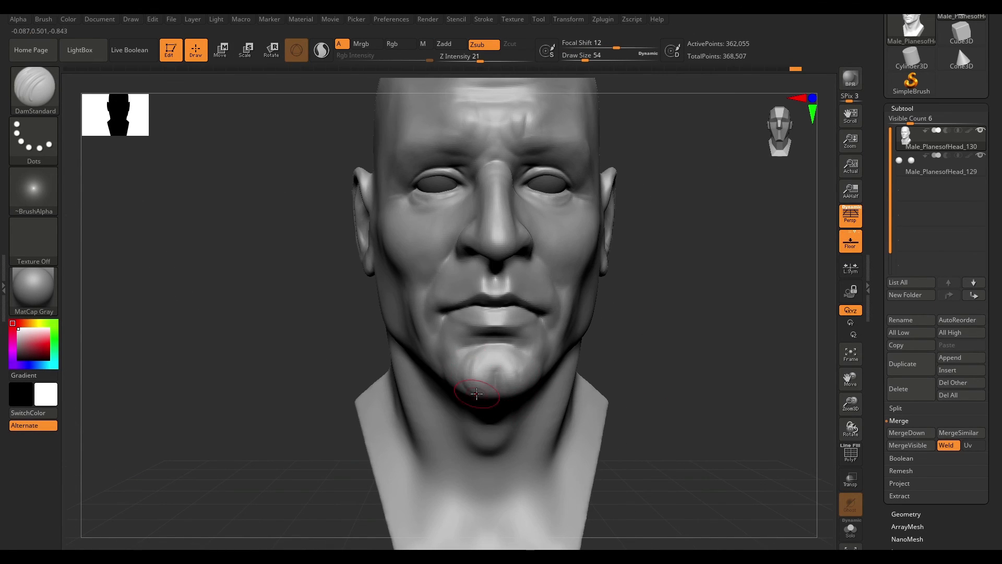
{"action": "left_click_drag", "start_coordinate": [659, 316], "coordinate": [684, 357], "text": "alt"}
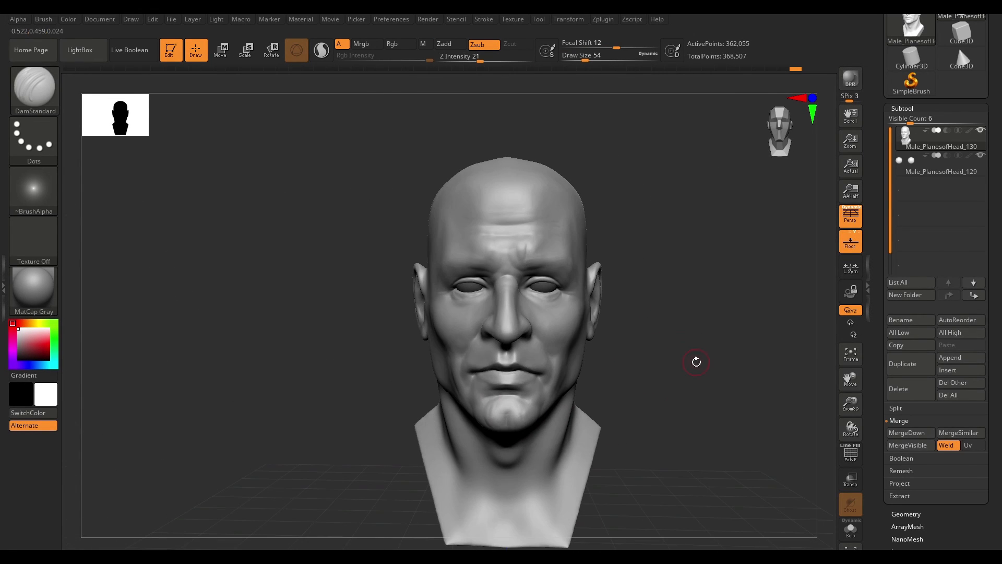
{"action": "mouse_move", "coordinate": [666, 418]}
{"action": "left_mouse_down"}
{"action": "mouse_move", "coordinate": [741, 412]}
{"action": "mouse_move", "coordinate": [731, 328]}
{"action": "mouse_move", "coordinate": [504, 291]}
{"action": "left_mouse_up"}
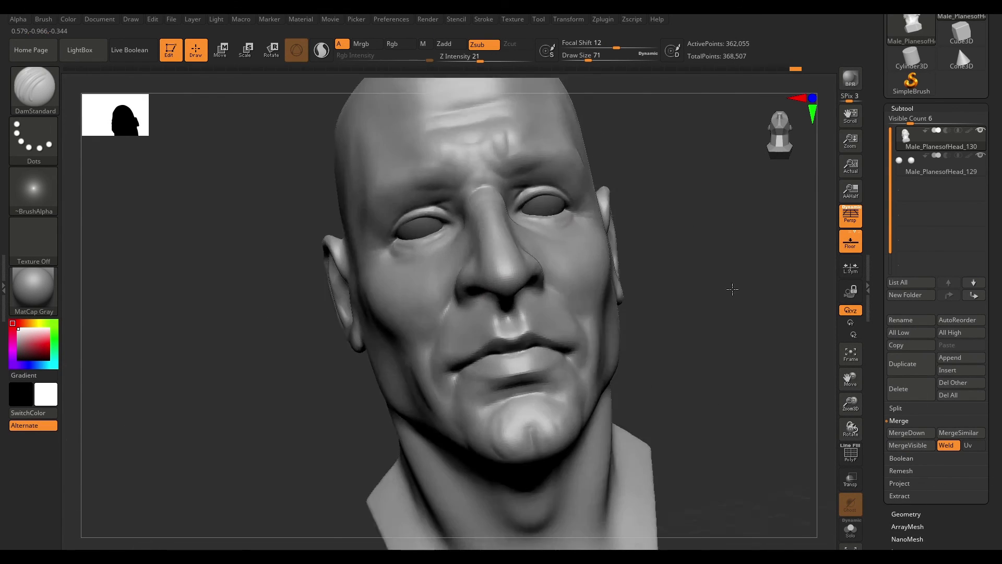
{"action": "mouse_move", "coordinate": [731, 287]}
{"action": "left_mouse_down"}
{"action": "mouse_move", "coordinate": [711, 324]}
{"action": "mouse_move", "coordinate": [633, 349]}
{"action": "left_mouse_up"}
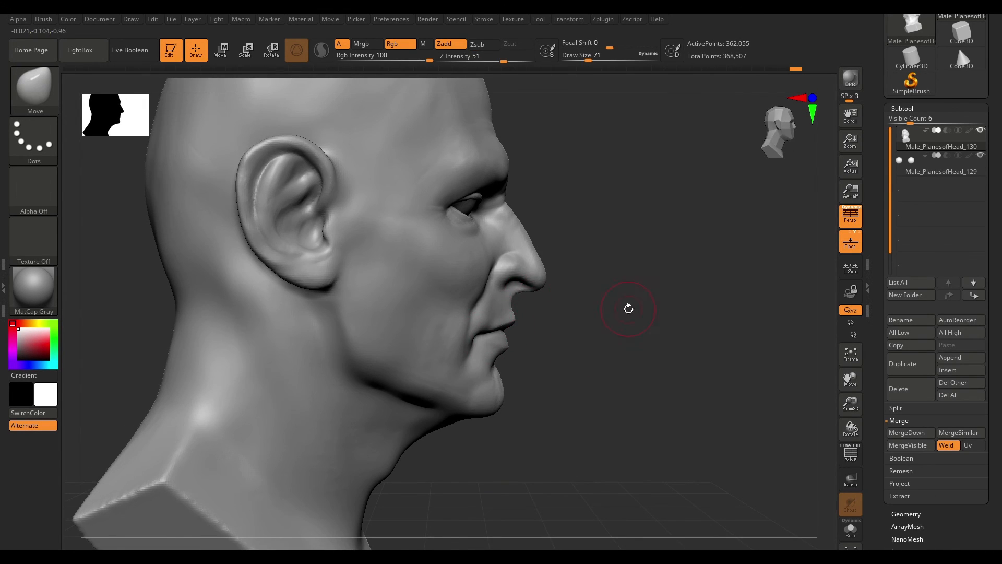
{"action": "mouse_move", "coordinate": [628, 308]}
{"action": "left_mouse_down"}
{"action": "mouse_move", "coordinate": [662, 316]}
{"action": "mouse_move", "coordinate": [525, 331]}
{"action": "mouse_move", "coordinate": [711, 333]}
{"action": "mouse_move", "coordinate": [711, 357]}
{"action": "mouse_move", "coordinate": [712, 343]}
{"action": "left_mouse_up"}
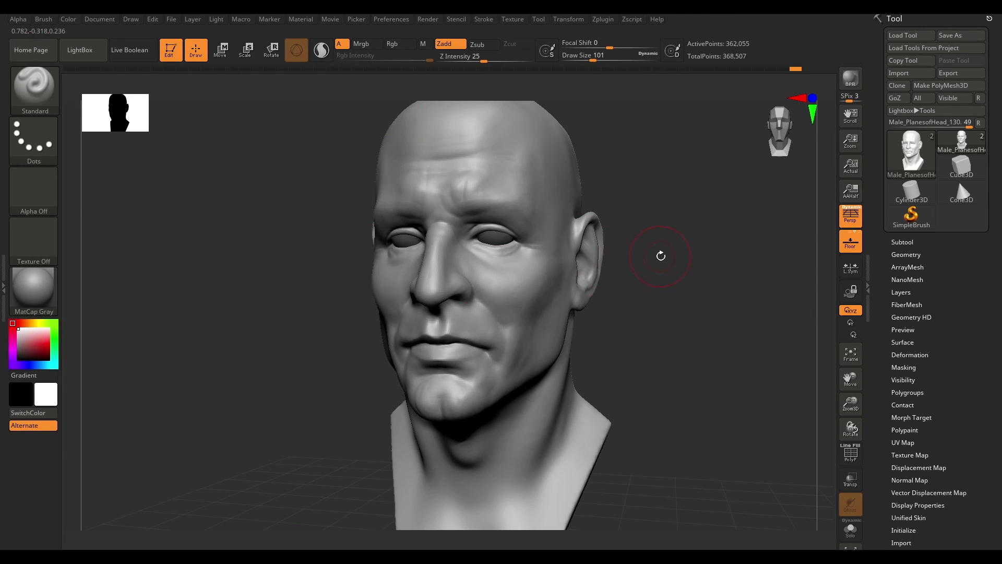
{"action": "left_click_drag", "start_coordinate": [688, 250], "coordinate": [698, 250], "text": "shift"}
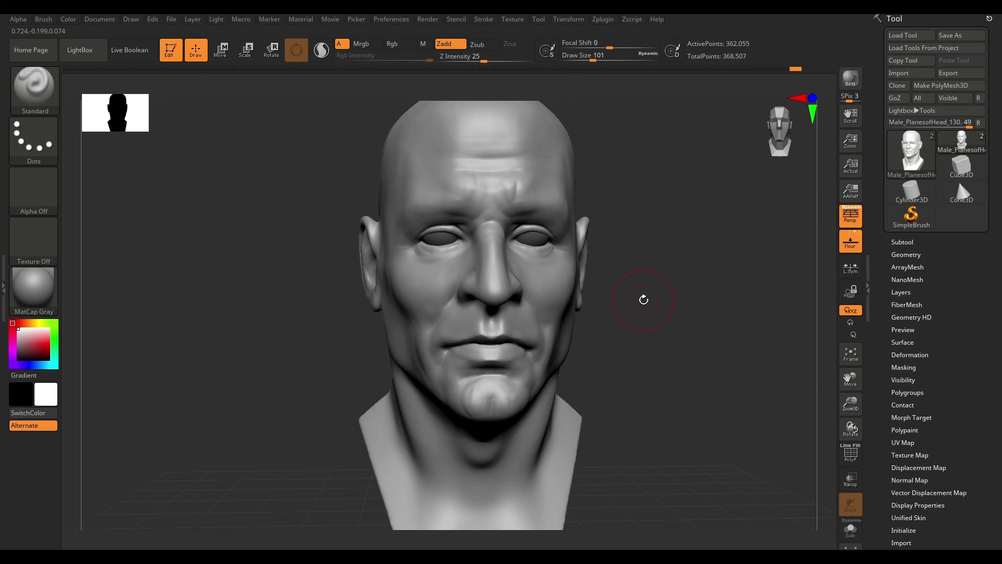
{"action": "mouse_move", "coordinate": [718, 227]}
{"action": "left_mouse_down"}
{"action": "mouse_move", "coordinate": [731, 228]}
{"action": "mouse_move", "coordinate": [732, 197]}
{"action": "mouse_move", "coordinate": [731, 232]}
{"action": "mouse_move", "coordinate": [703, 190]}
{"action": "mouse_move", "coordinate": [716, 228]}
{"action": "left_mouse_up"}
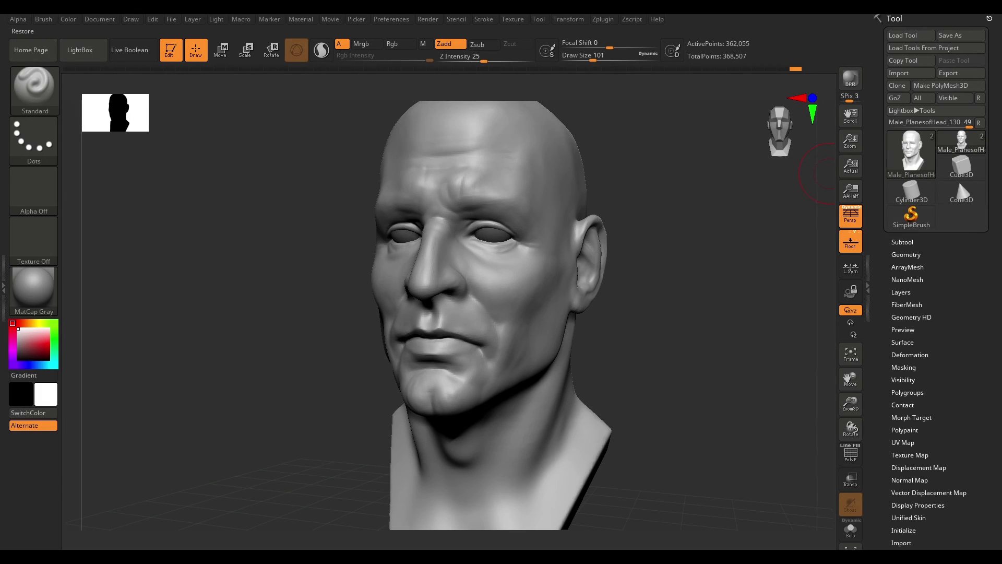